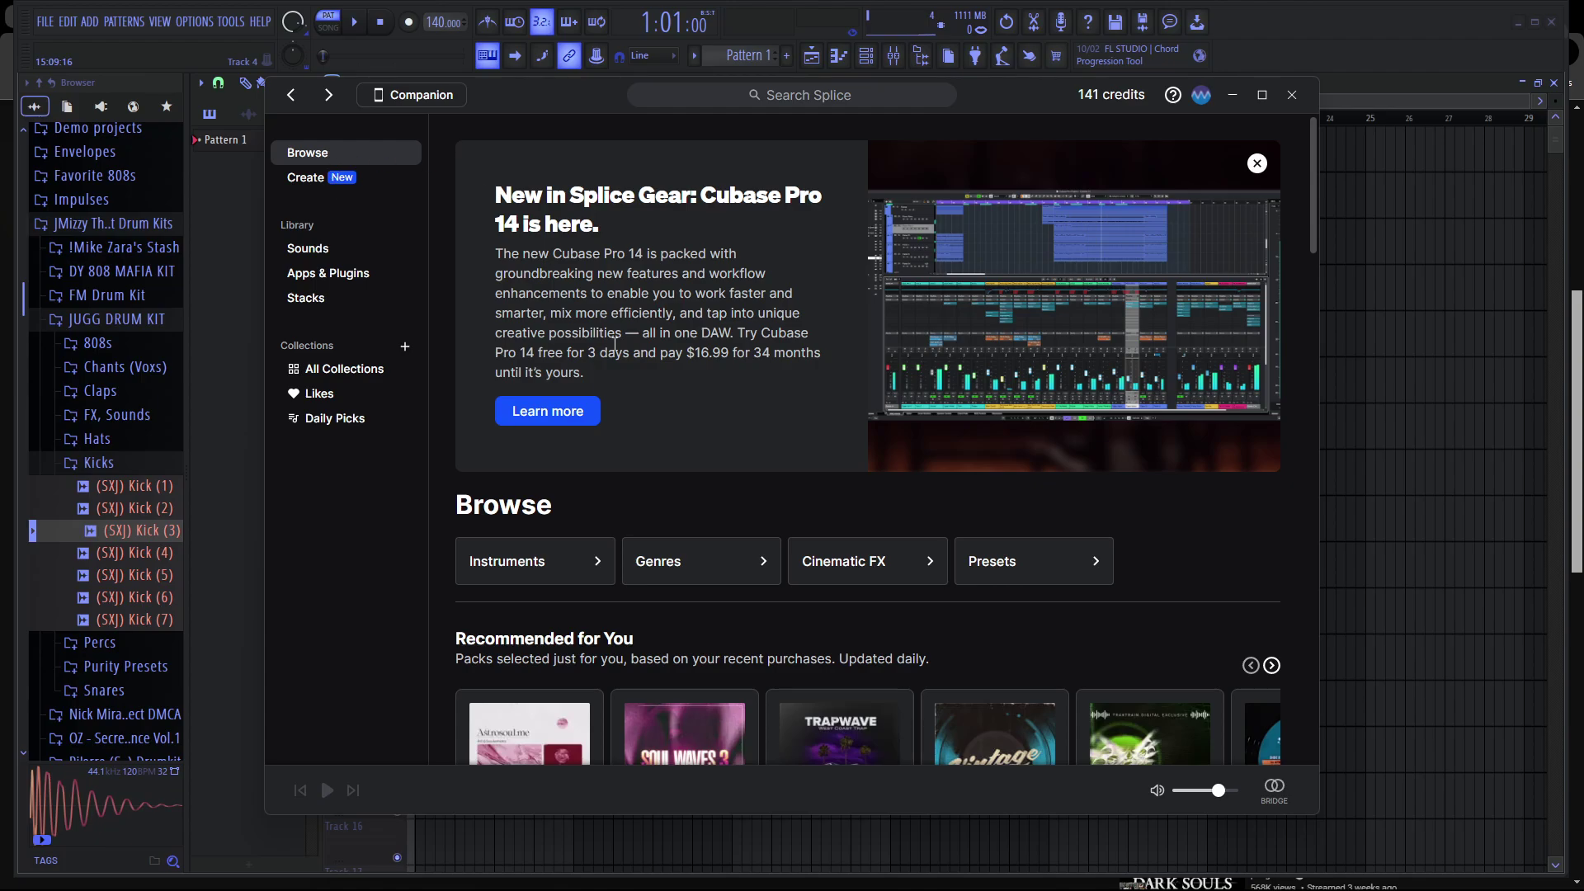
# Open the TrapWave: West Coast Trap pack page in Splice and browse its sample list.
pyautogui.scroll(-4, 615, 344)
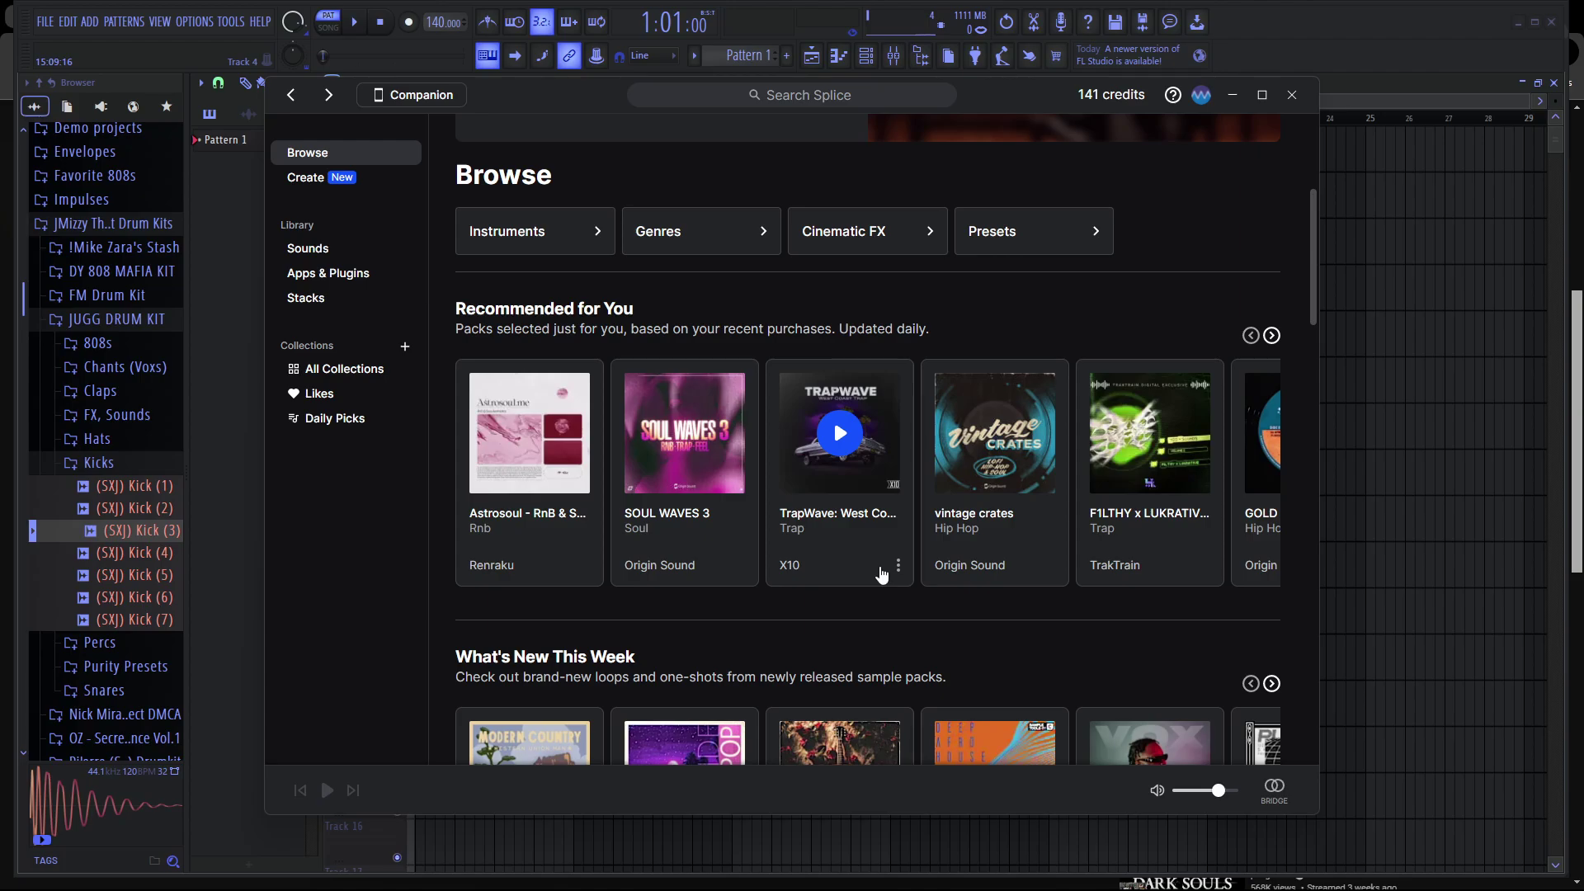
pyautogui.click(811, 558)
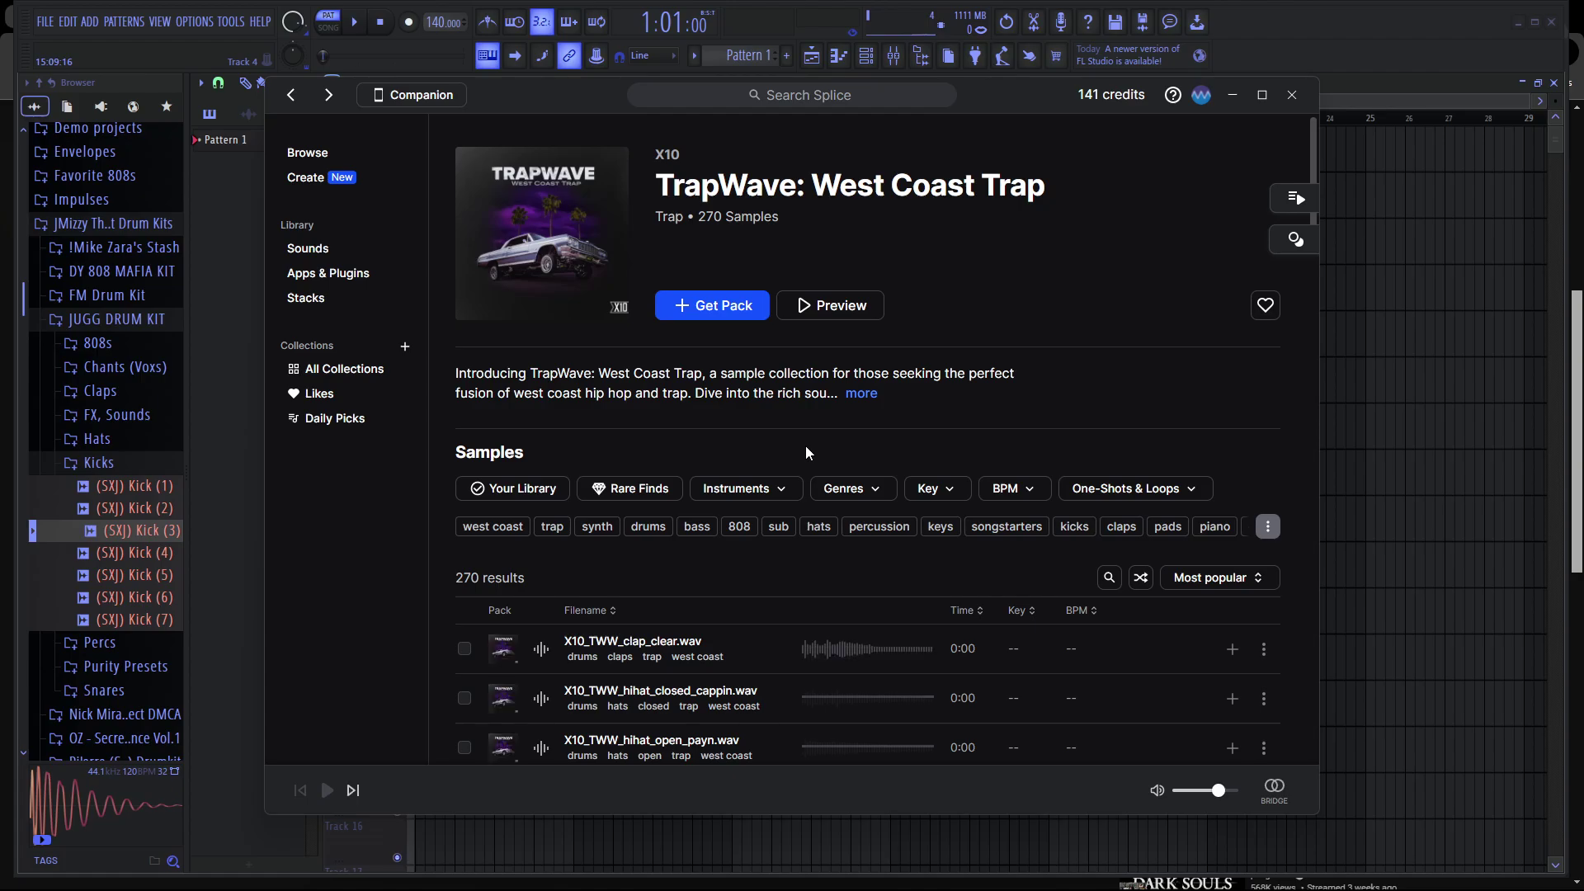
pyautogui.scroll(-1, 792, 454)
pyautogui.scroll(-4, 794, 454)
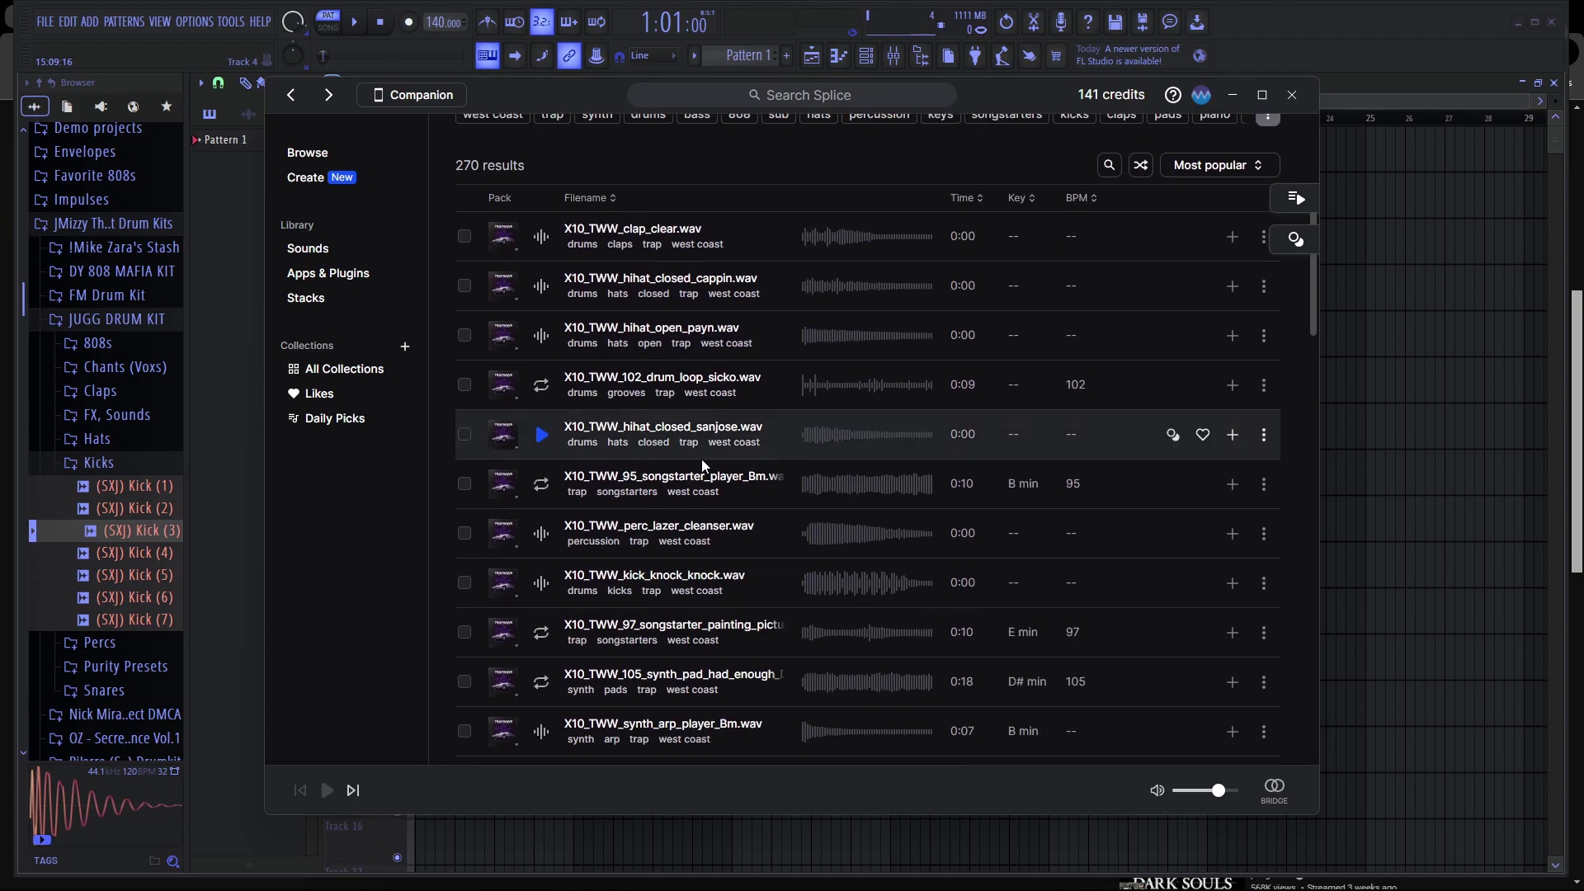
# Audition the 95 songstarter player, perc lazer cleanser, kick knock knock and painting pictures samples.
pyautogui.click(540, 485)
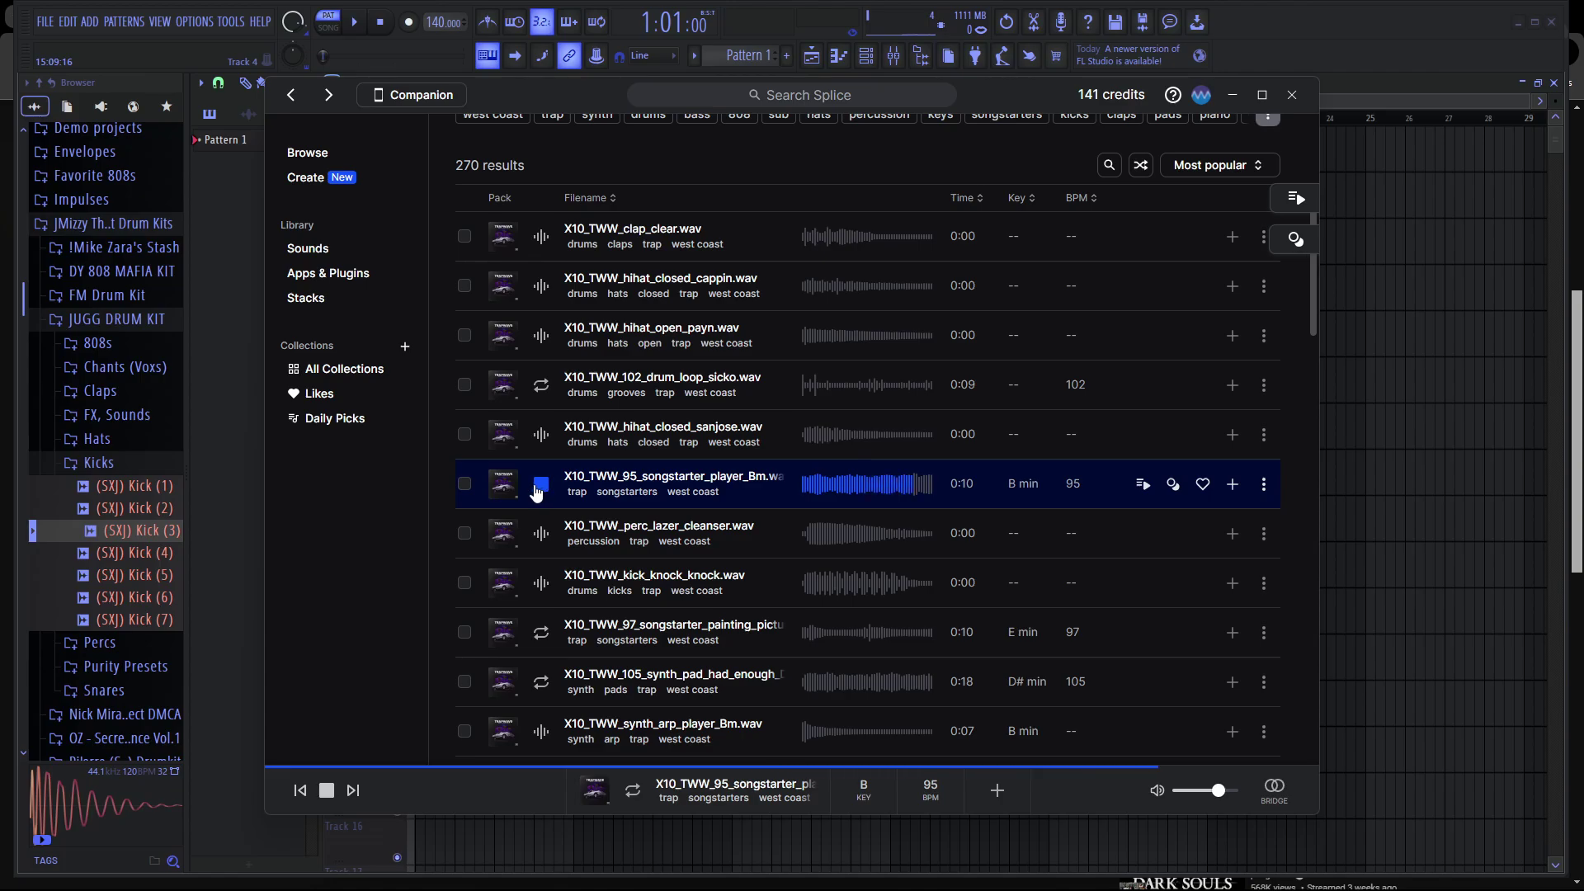
pyautogui.click(542, 536)
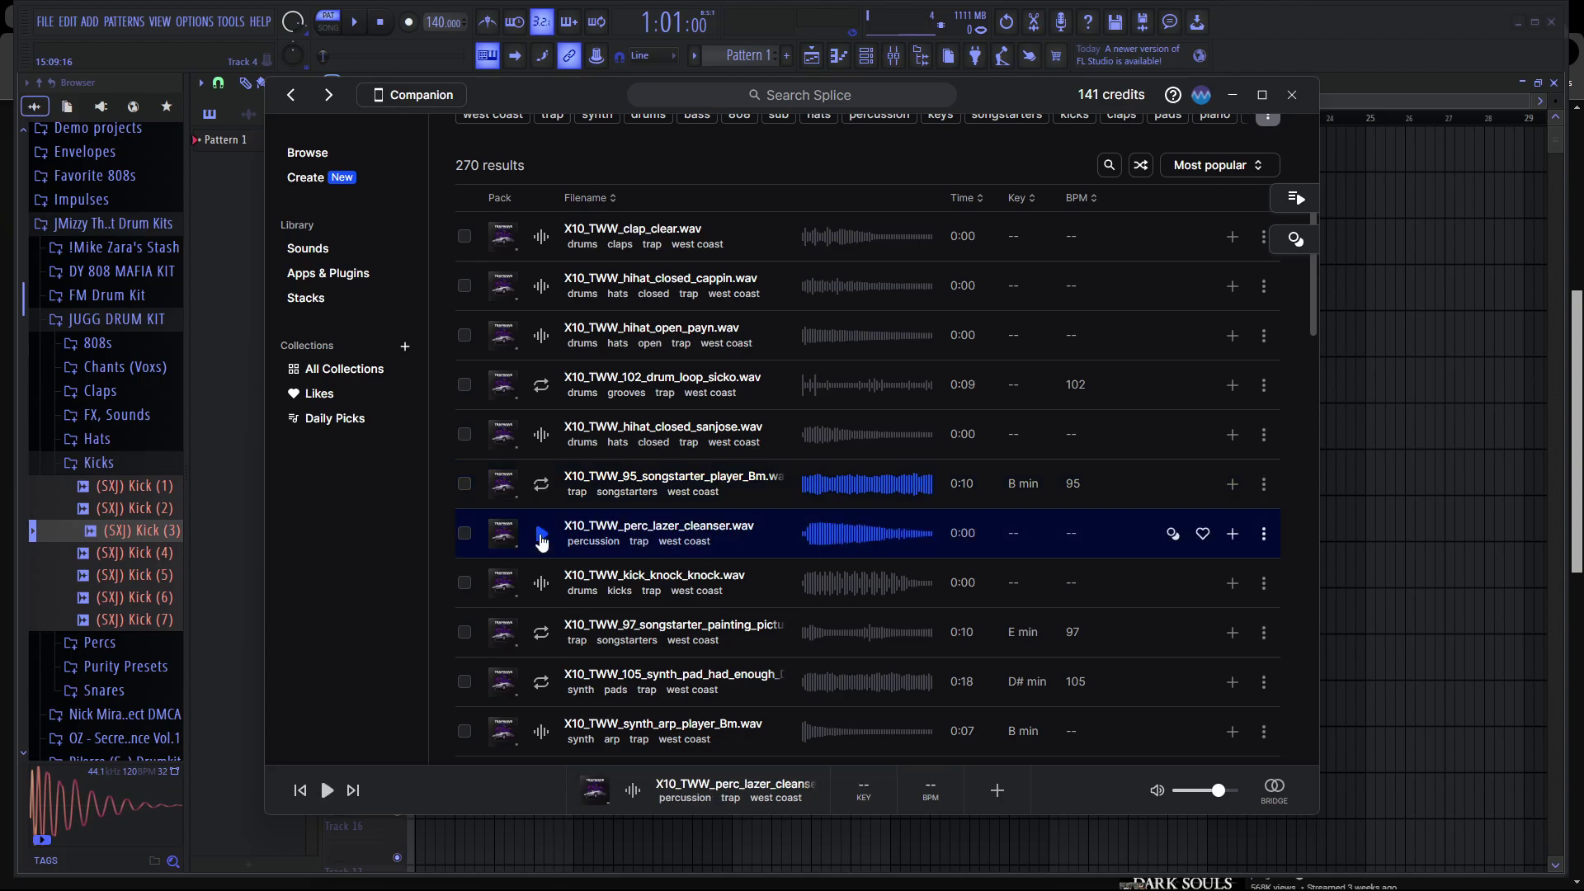
pyautogui.click(538, 584)
pyautogui.click(534, 632)
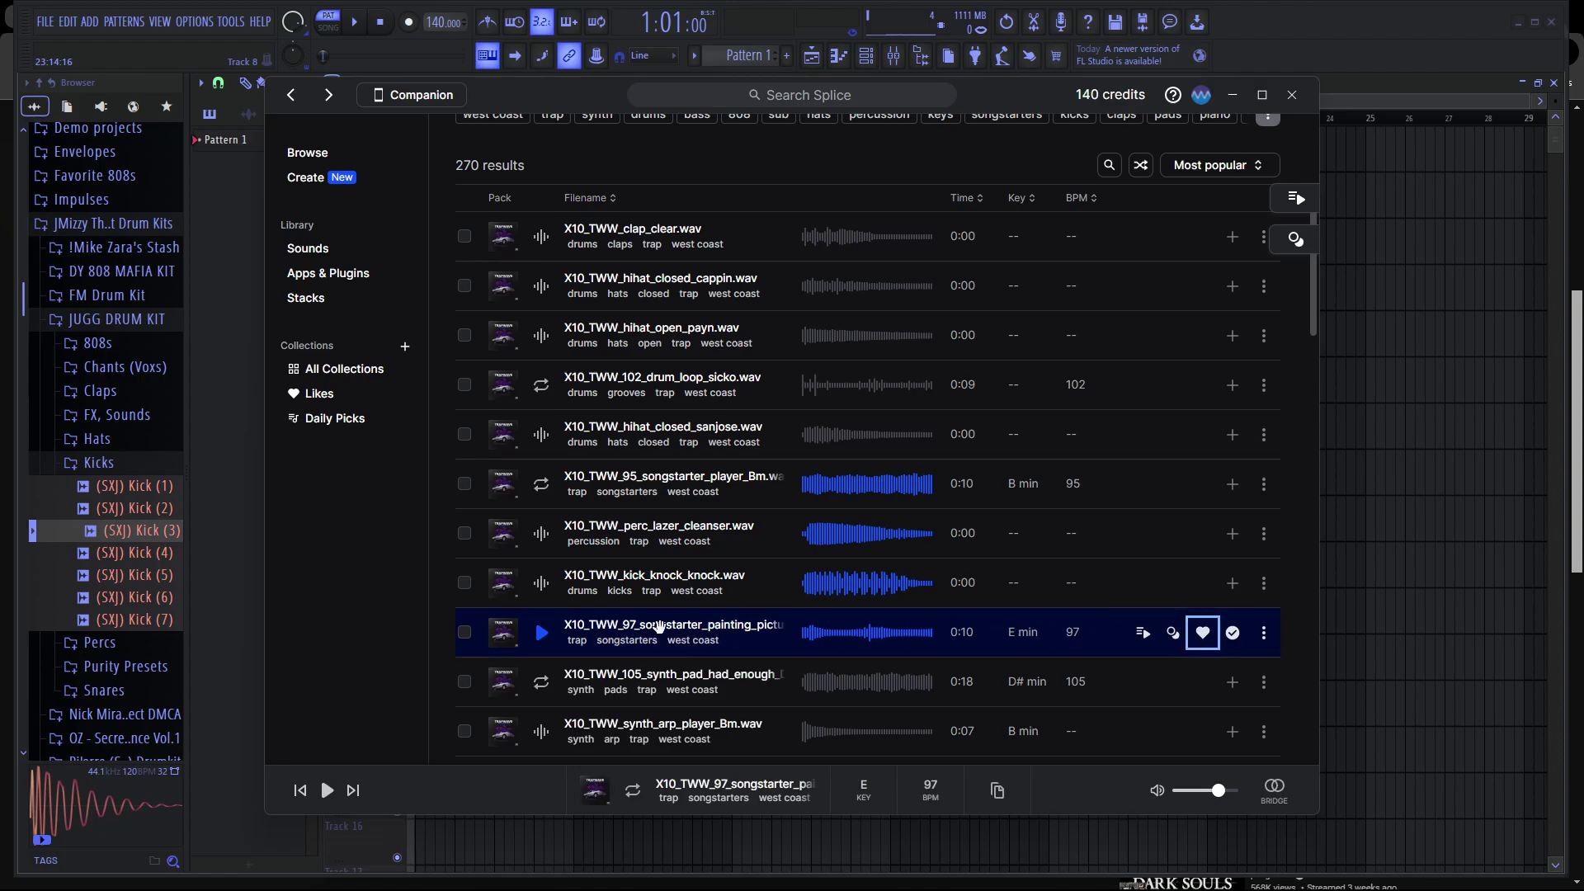
# Drop the painting pictures loop on Track 1, extend it to bar 9, and play it in Song mode.
pyautogui.moveTo(658, 629)
pyautogui.mouseDown()
pyautogui.moveTo(1271, 533)
pyautogui.moveTo(1397, 430)
pyautogui.moveTo(1474, 420)
pyautogui.moveTo(552, 336)
pyautogui.moveTo(462, 141)
pyautogui.mouseUp()
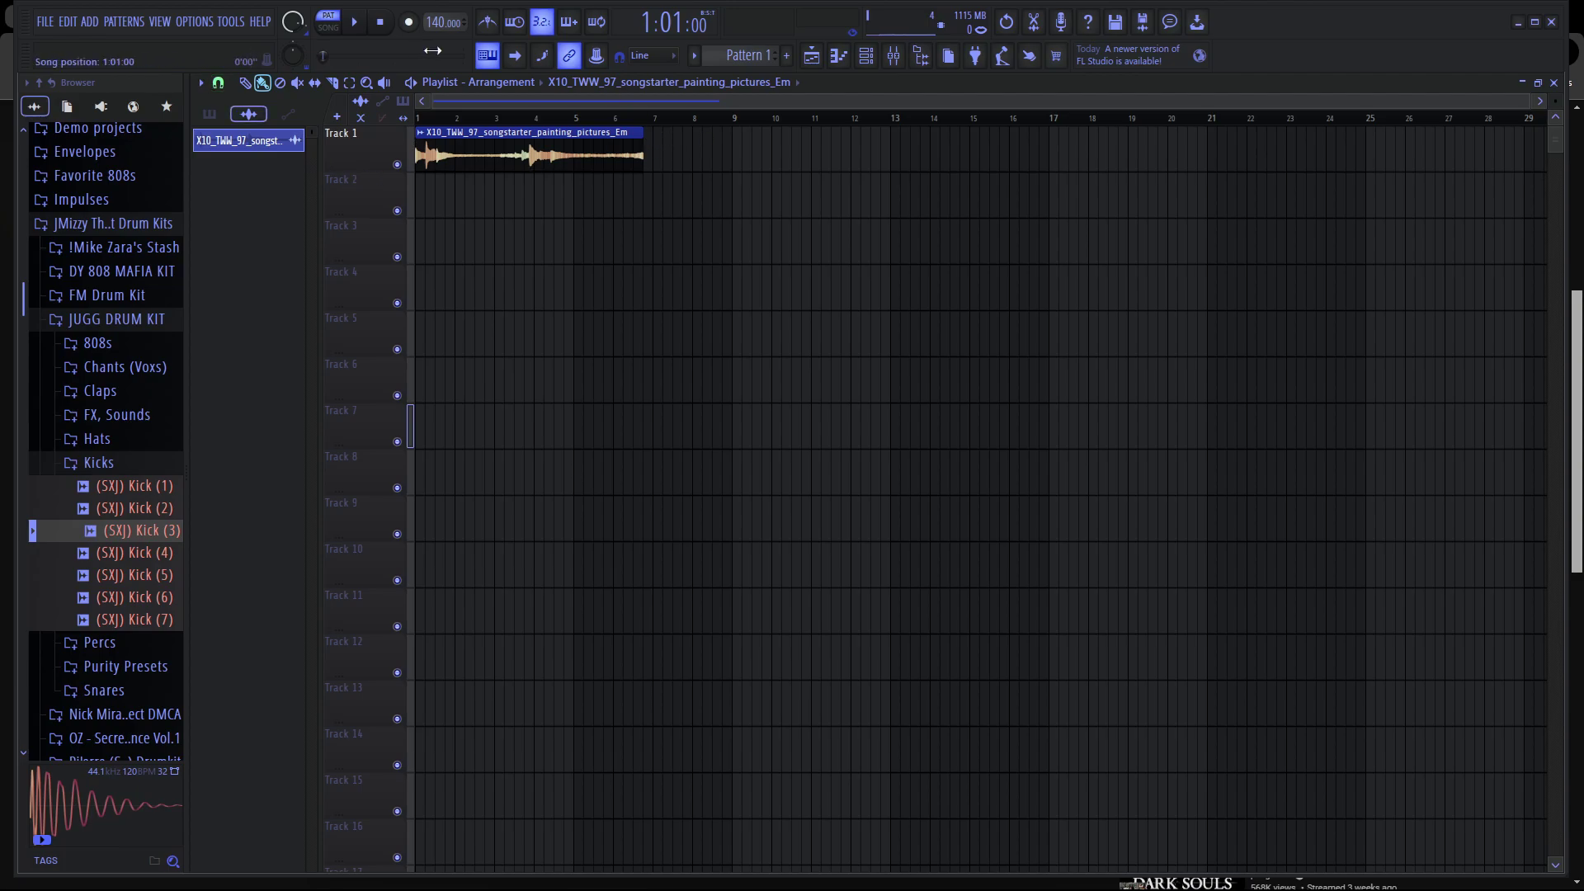
pyautogui.moveTo(644, 132); pyautogui.dragTo(743, 168)
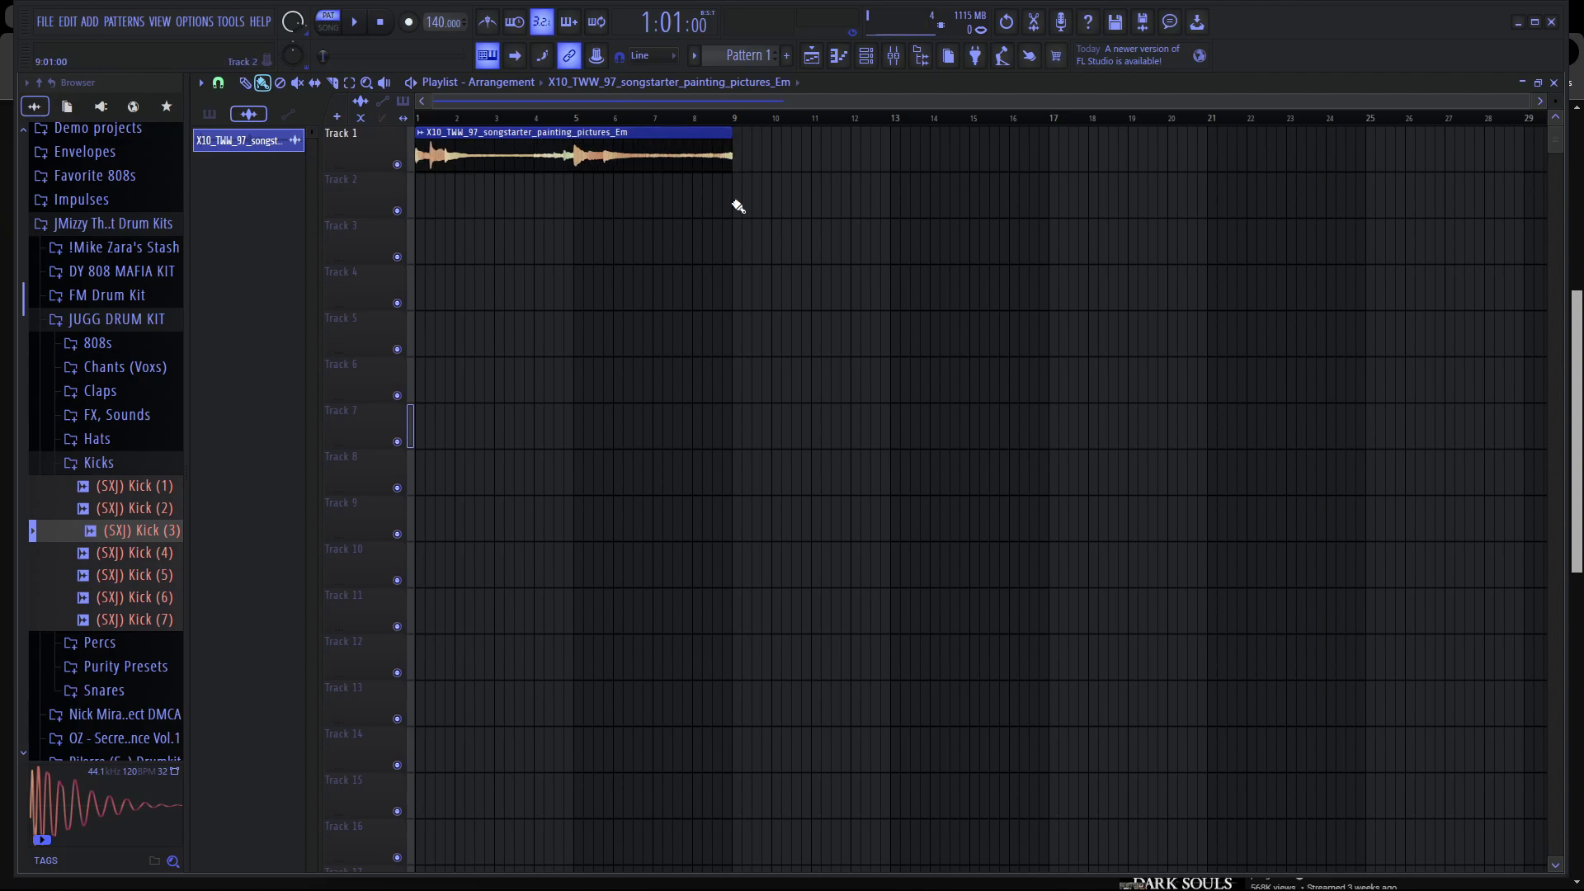
pyautogui.click(323, 31)
pyautogui.press('space')
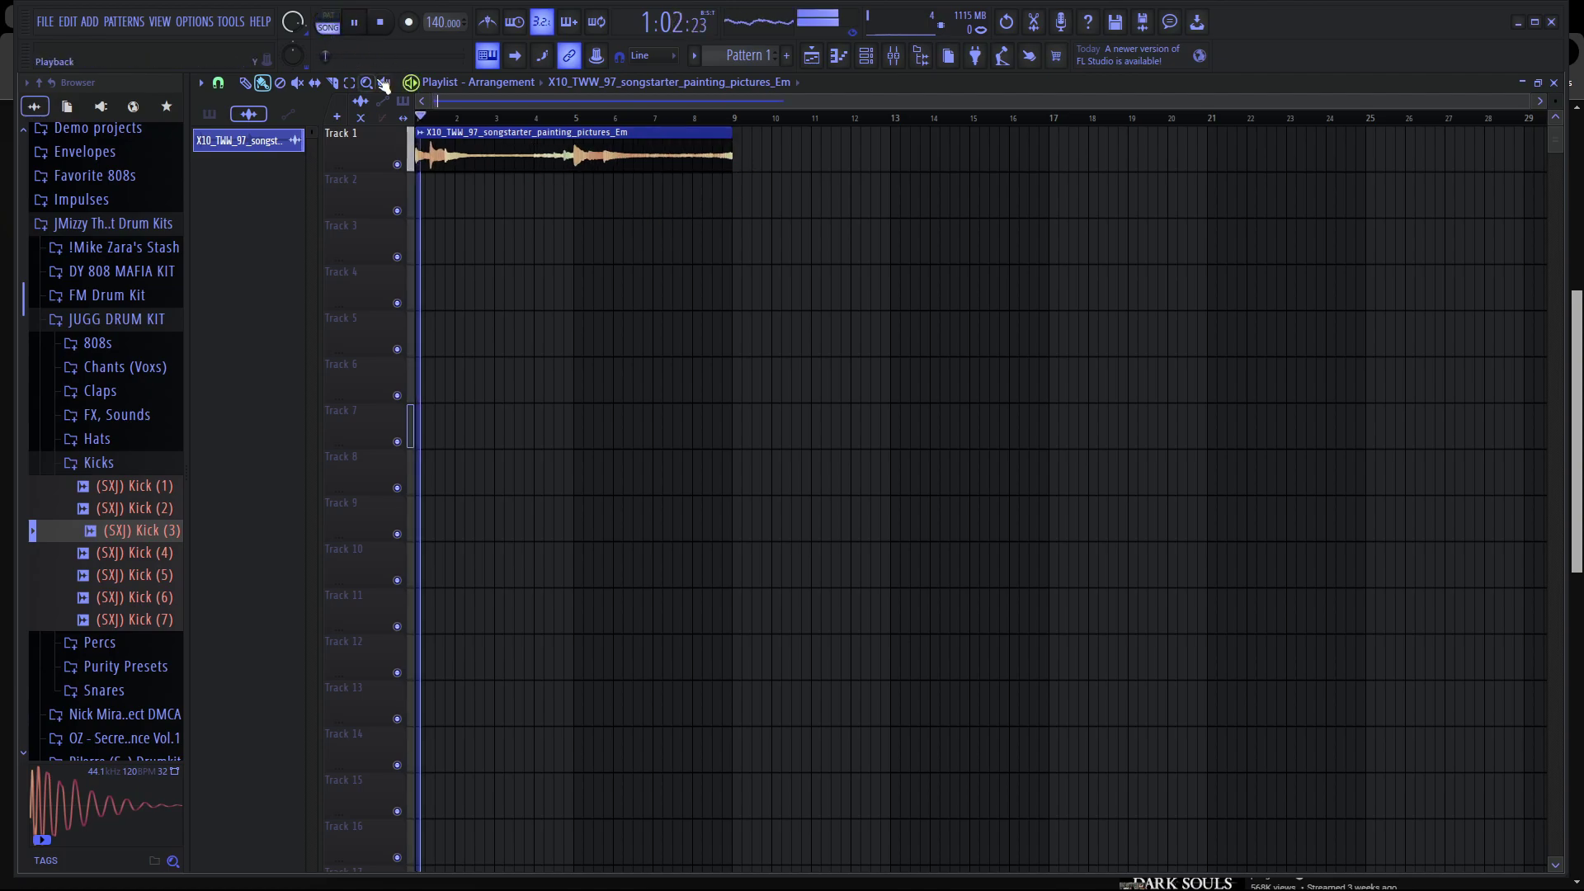
pyautogui.doubleClick(552, 134)
pyautogui.press('space')
# Set the loop clip's time-stretch mode to Stretch, audition it, and turn on the metronome.
pyautogui.click(647, 281)
pyautogui.click(636, 332)
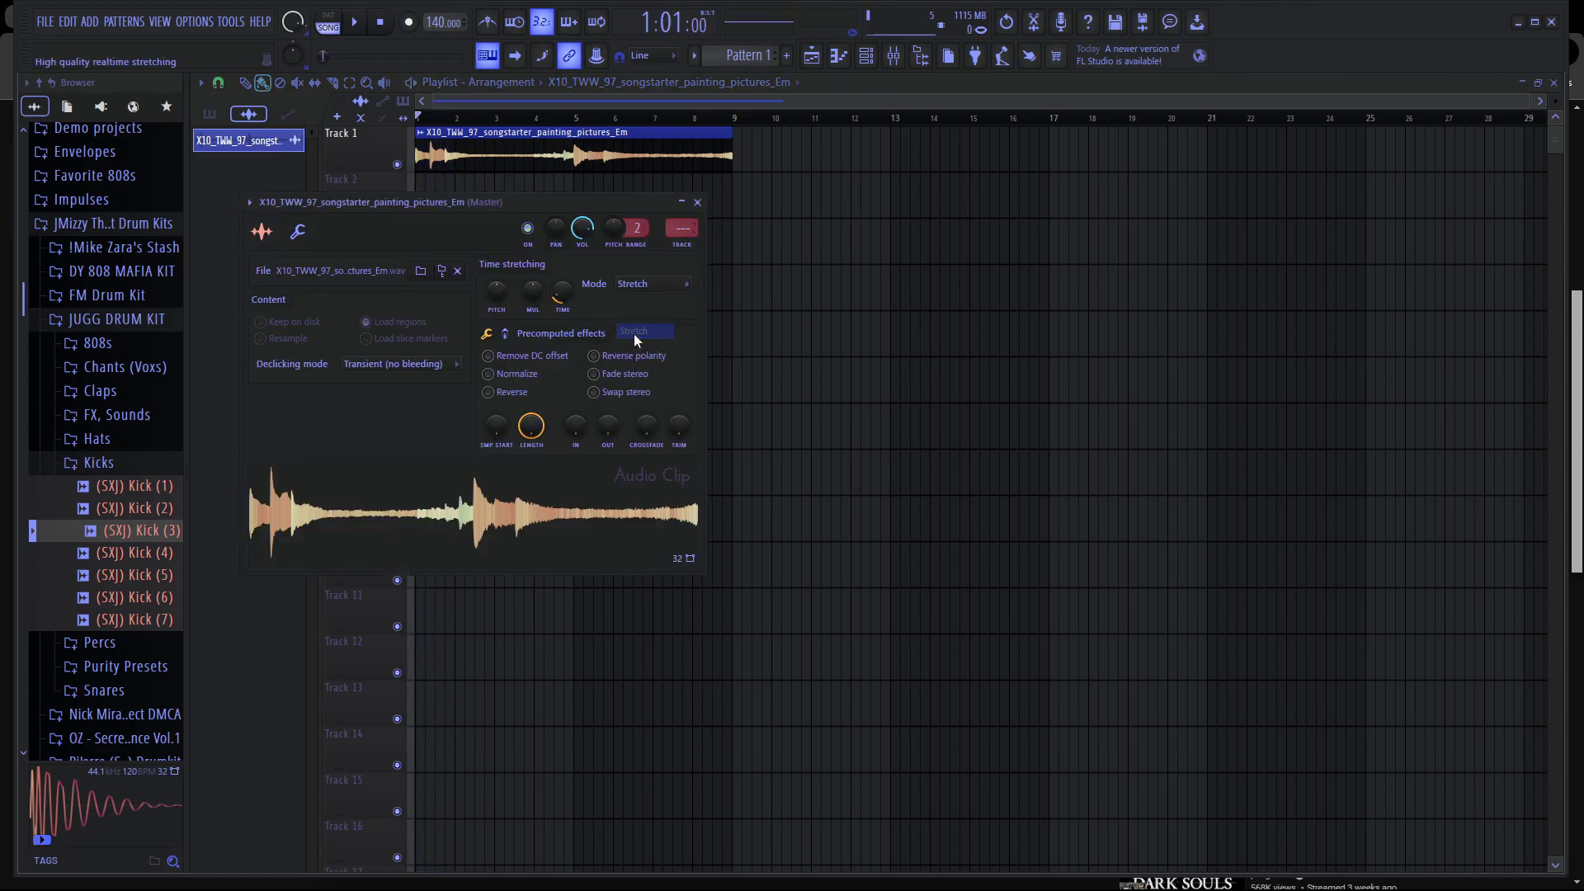
pyautogui.press('space')
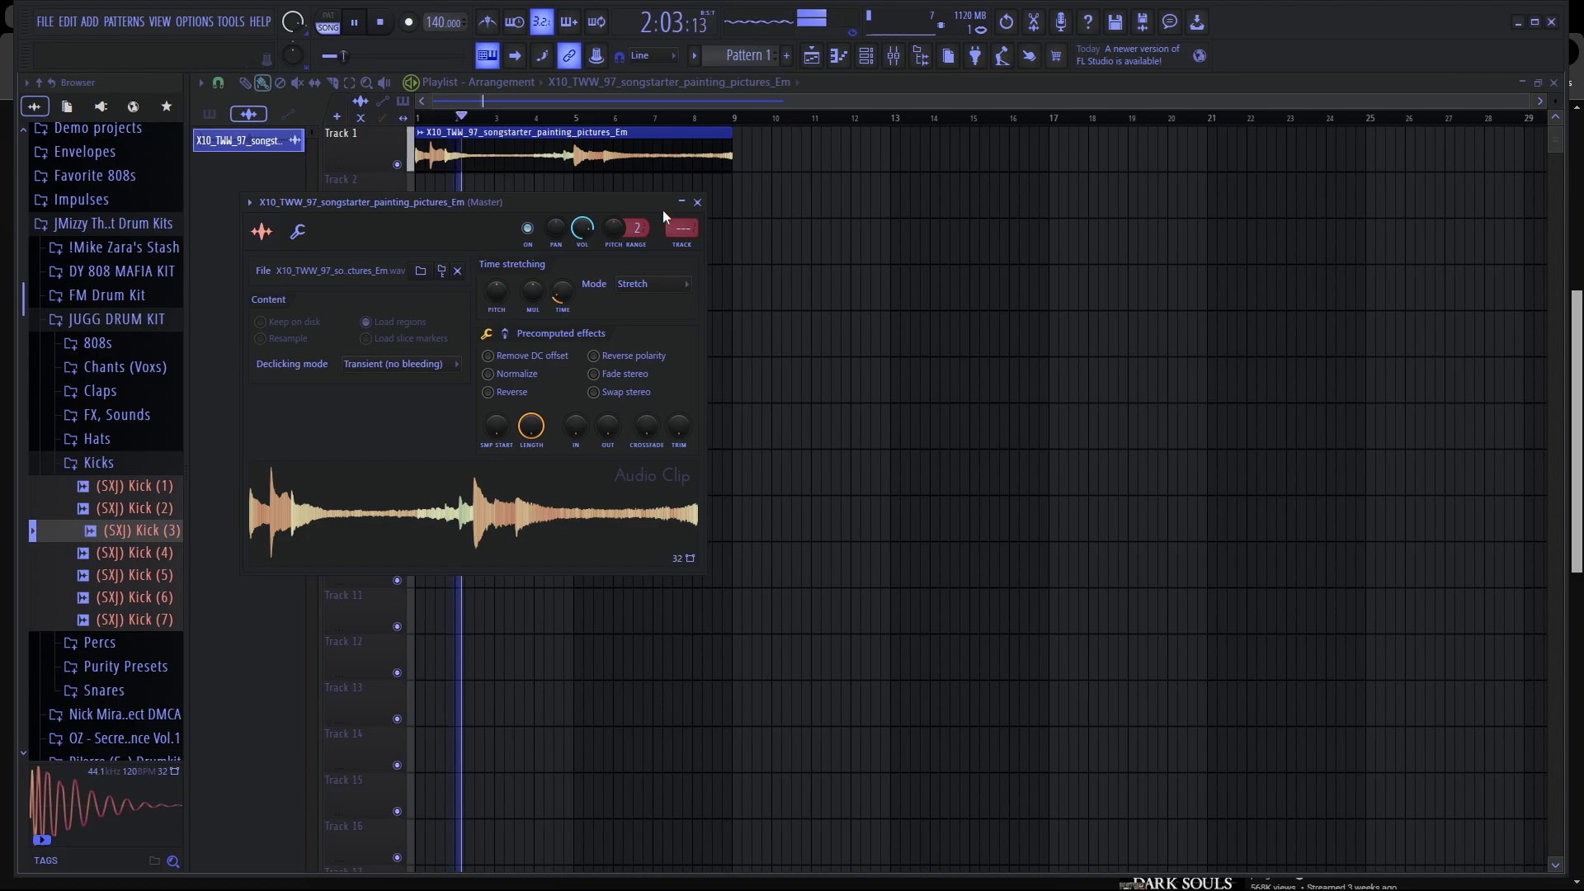
pyautogui.press('space')
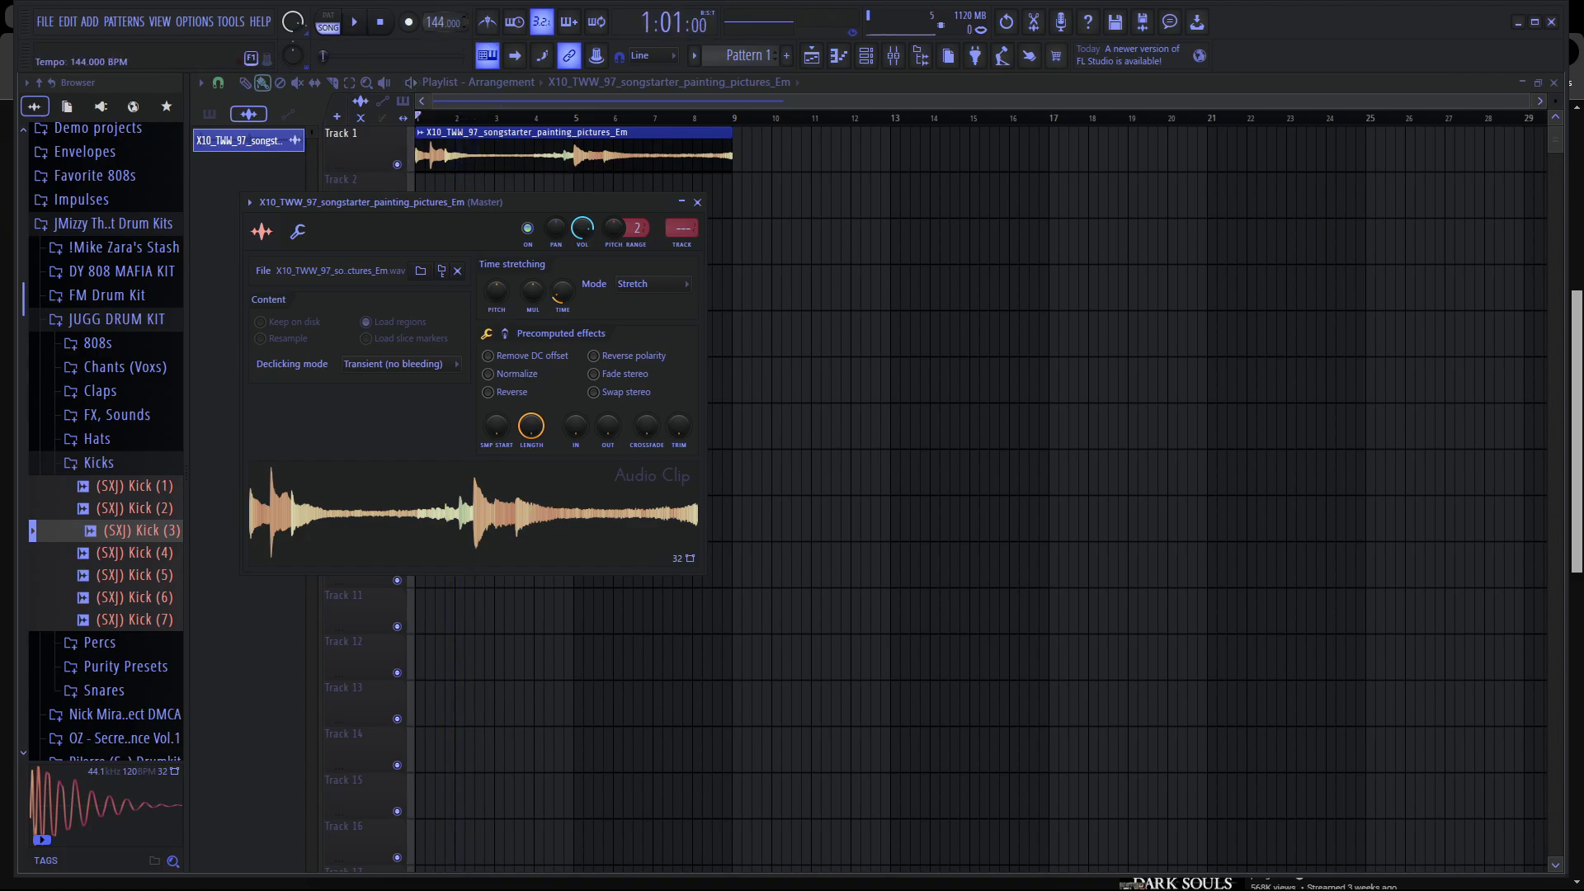
pyautogui.press('space')
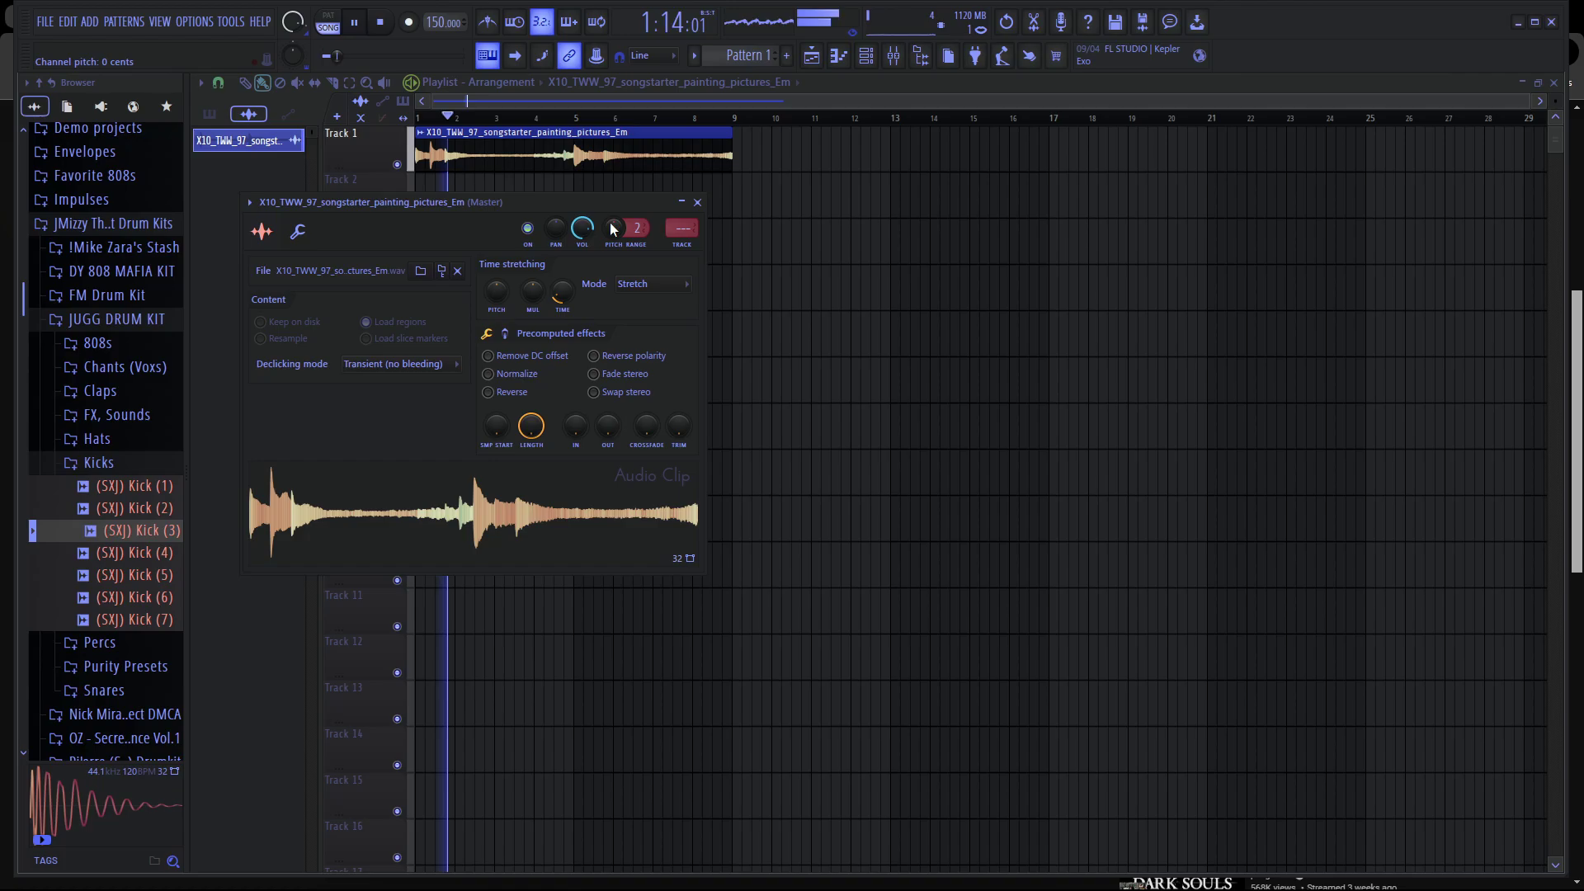
pyautogui.click(697, 202)
pyautogui.click(492, 29)
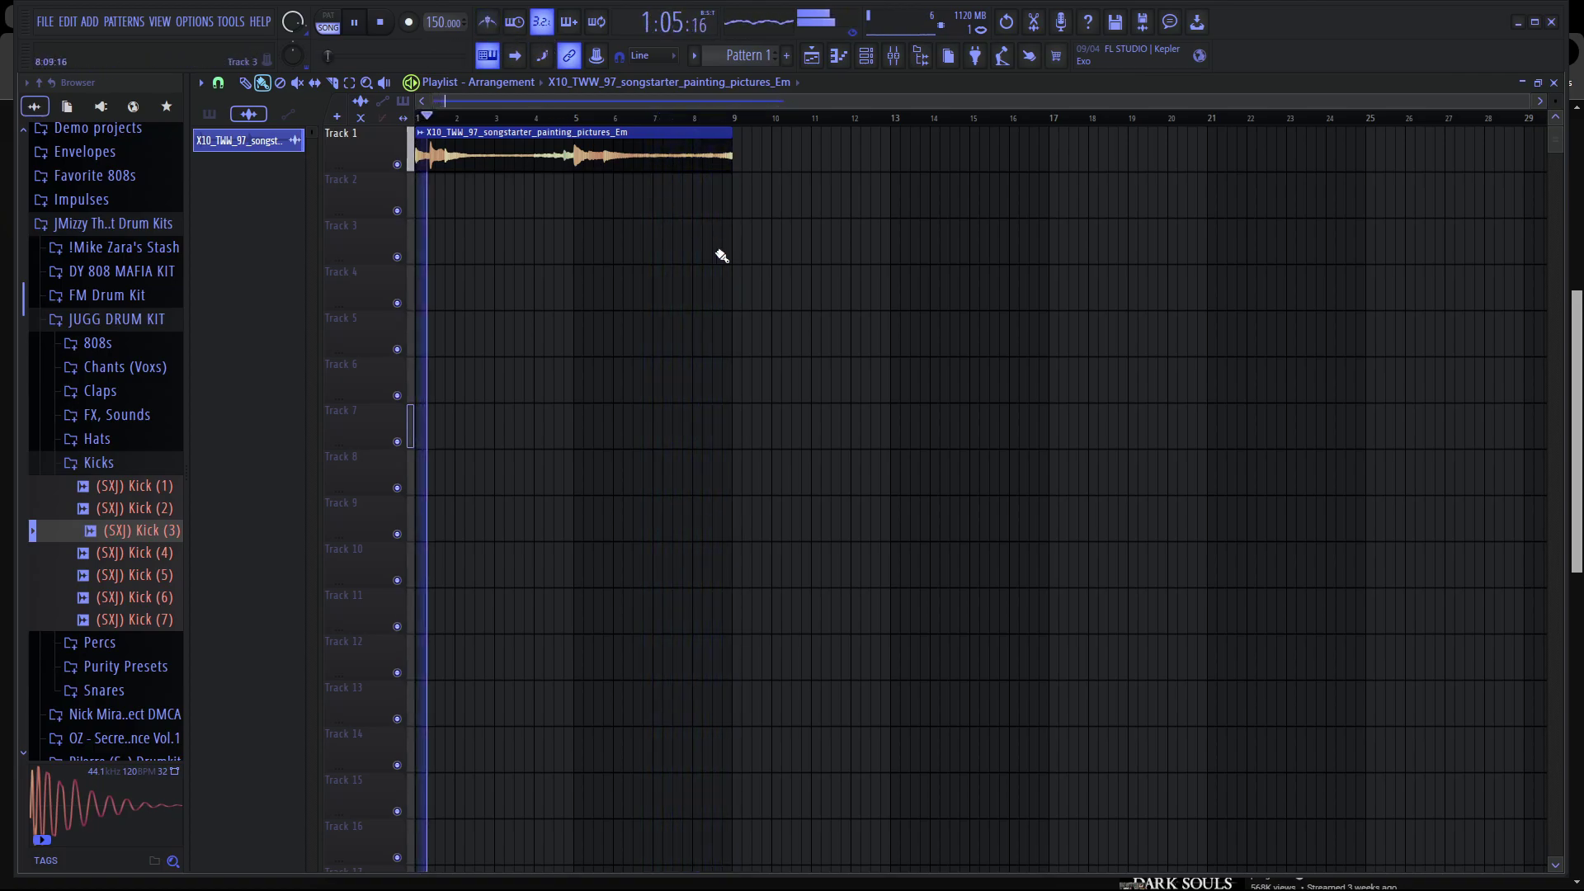
pyautogui.press('space')
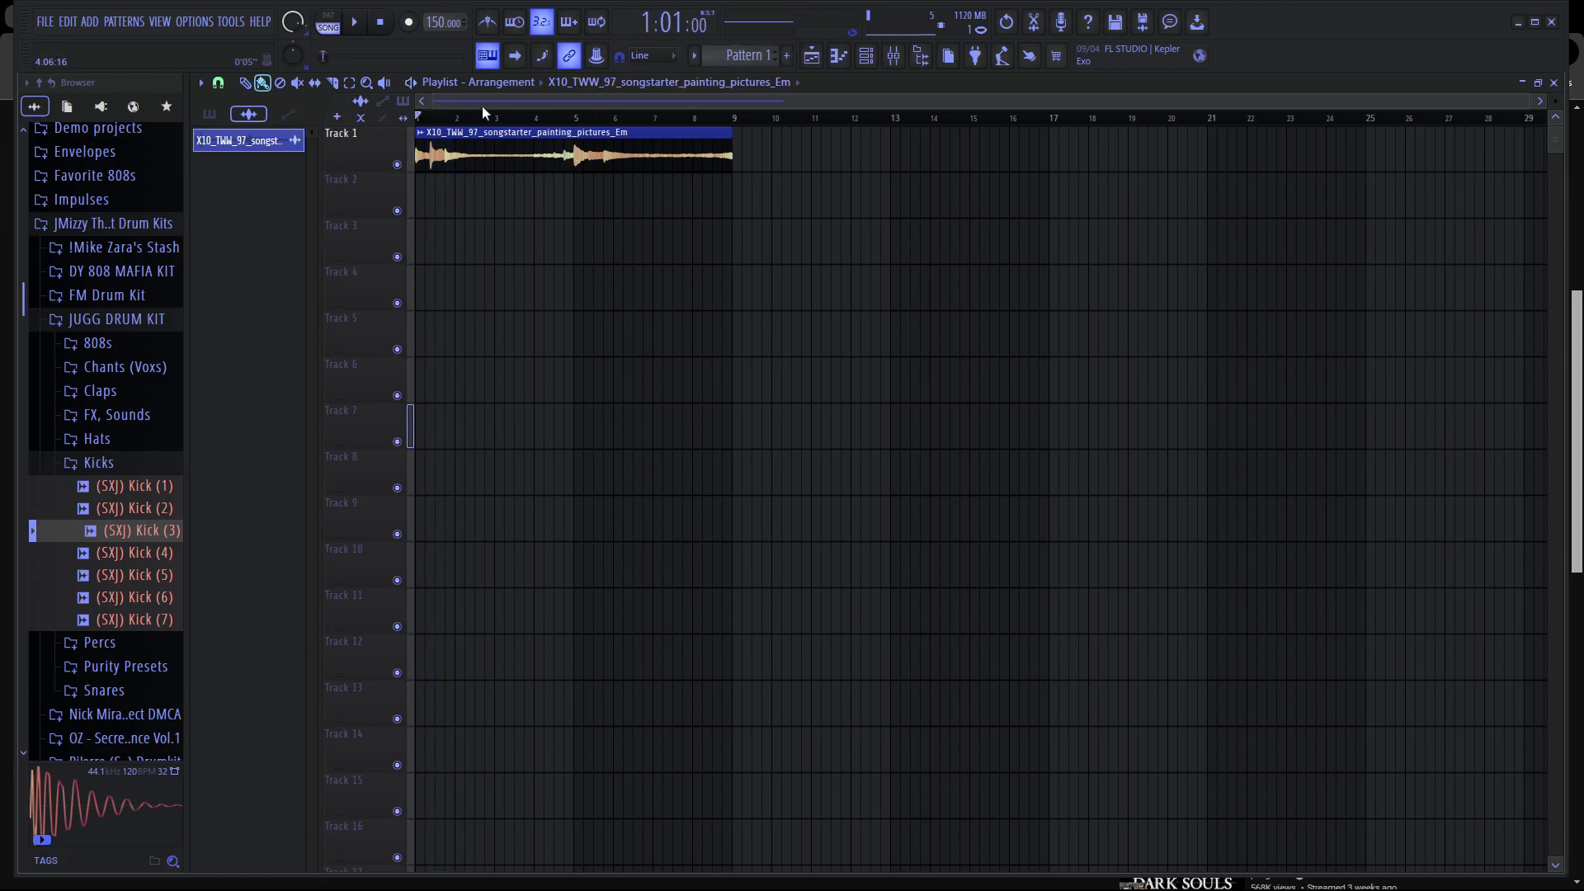
# Duplicate the loop clip with Ctrl+B so it repeats across bars 9–17, then show the channel rack.
pyautogui.click(349, 82)
pyautogui.click(444, 132)
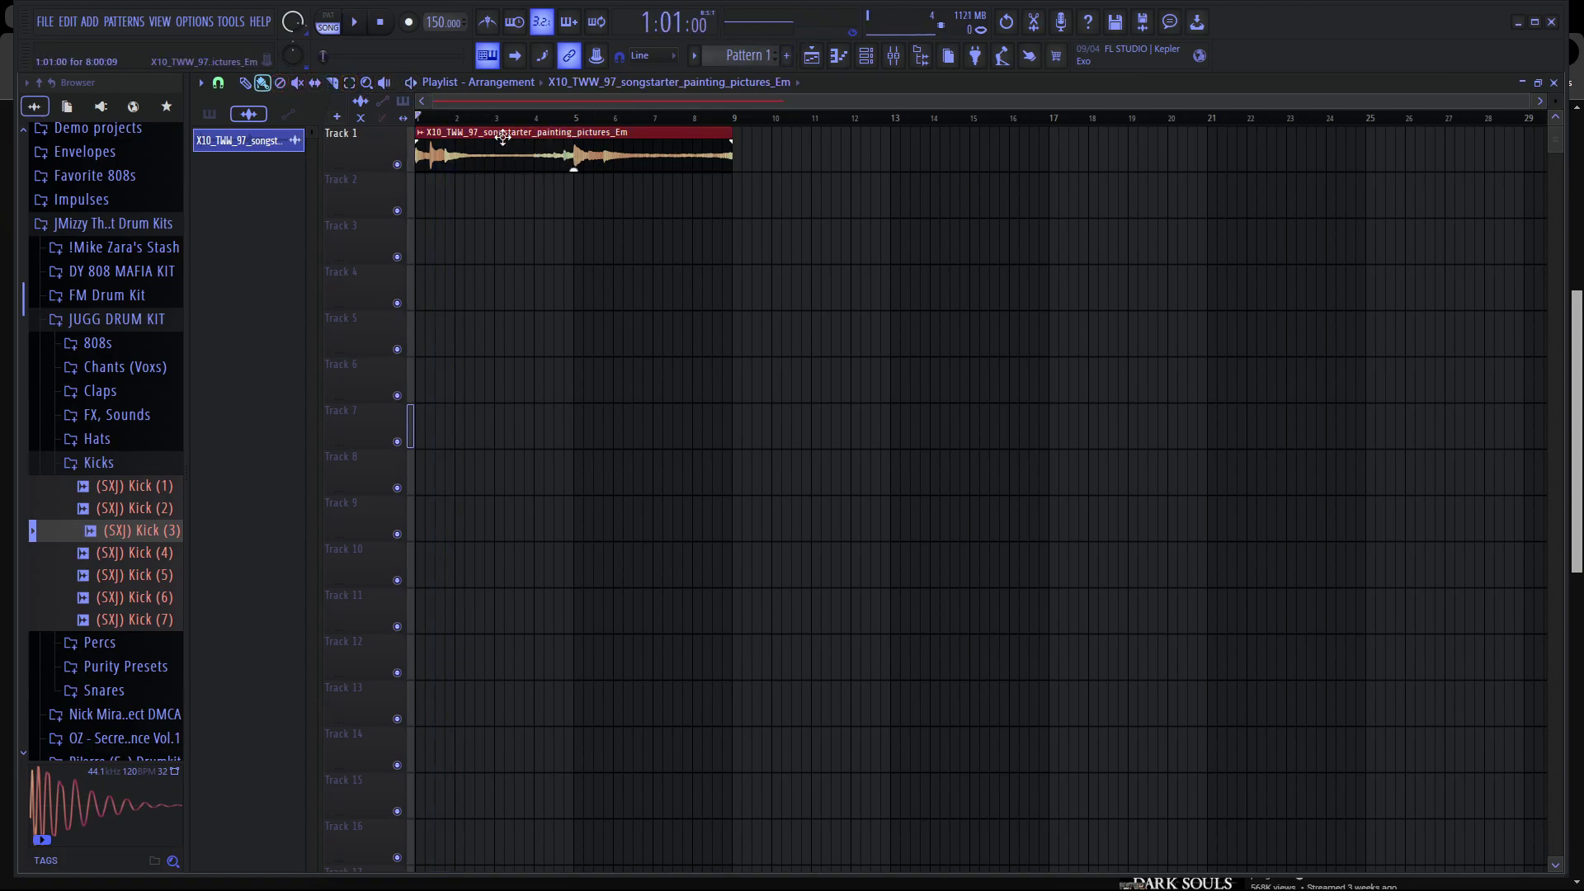
pyautogui.hotkey('ctrl', 'b')
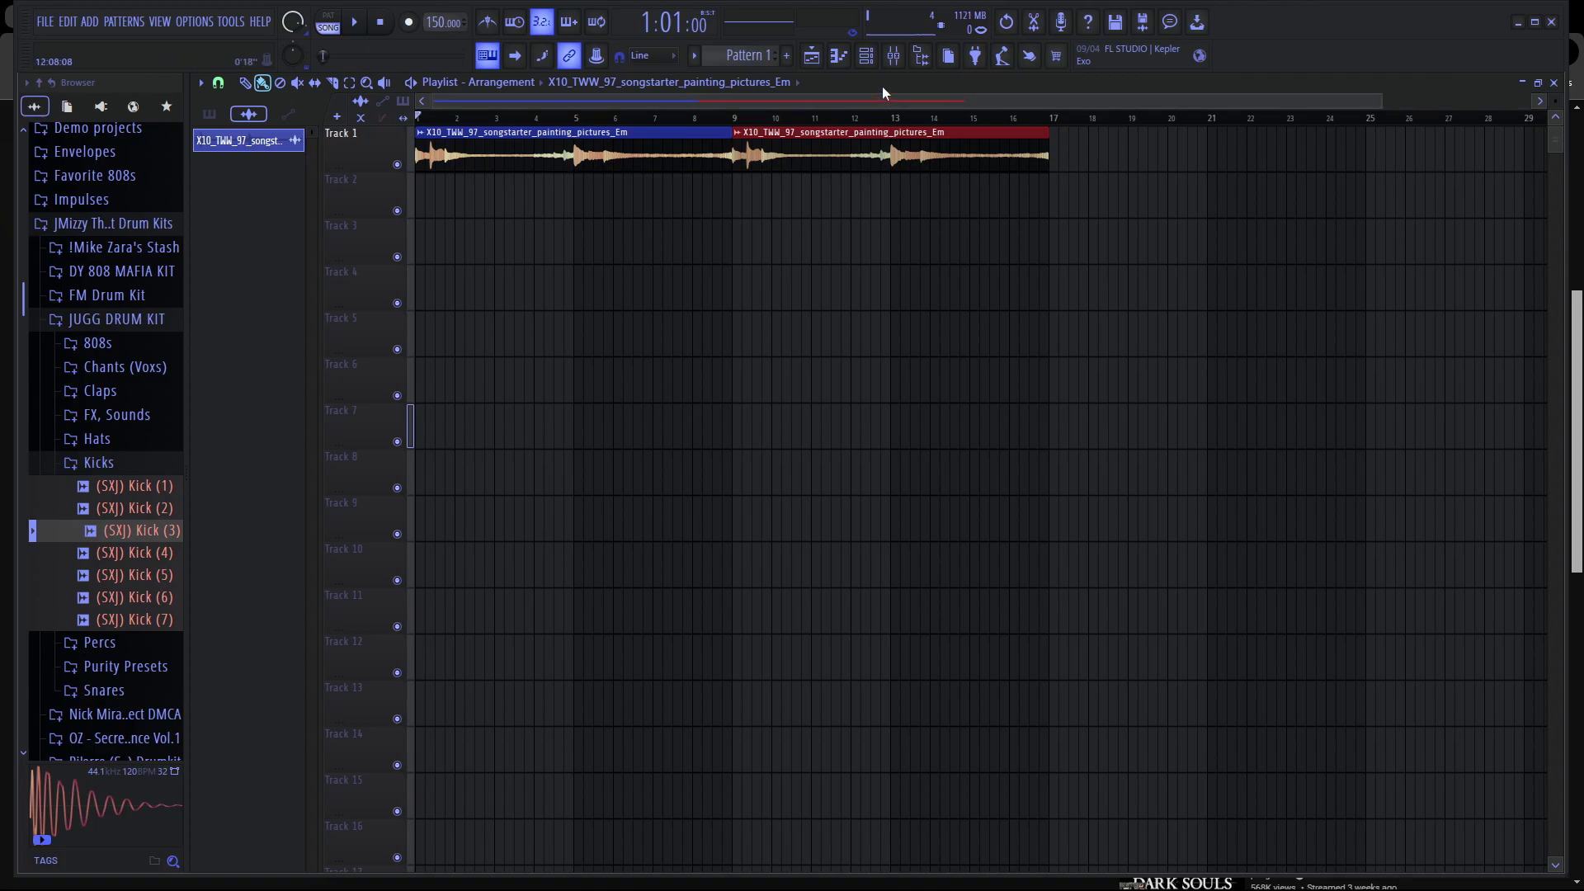
pyautogui.click(797, 196)
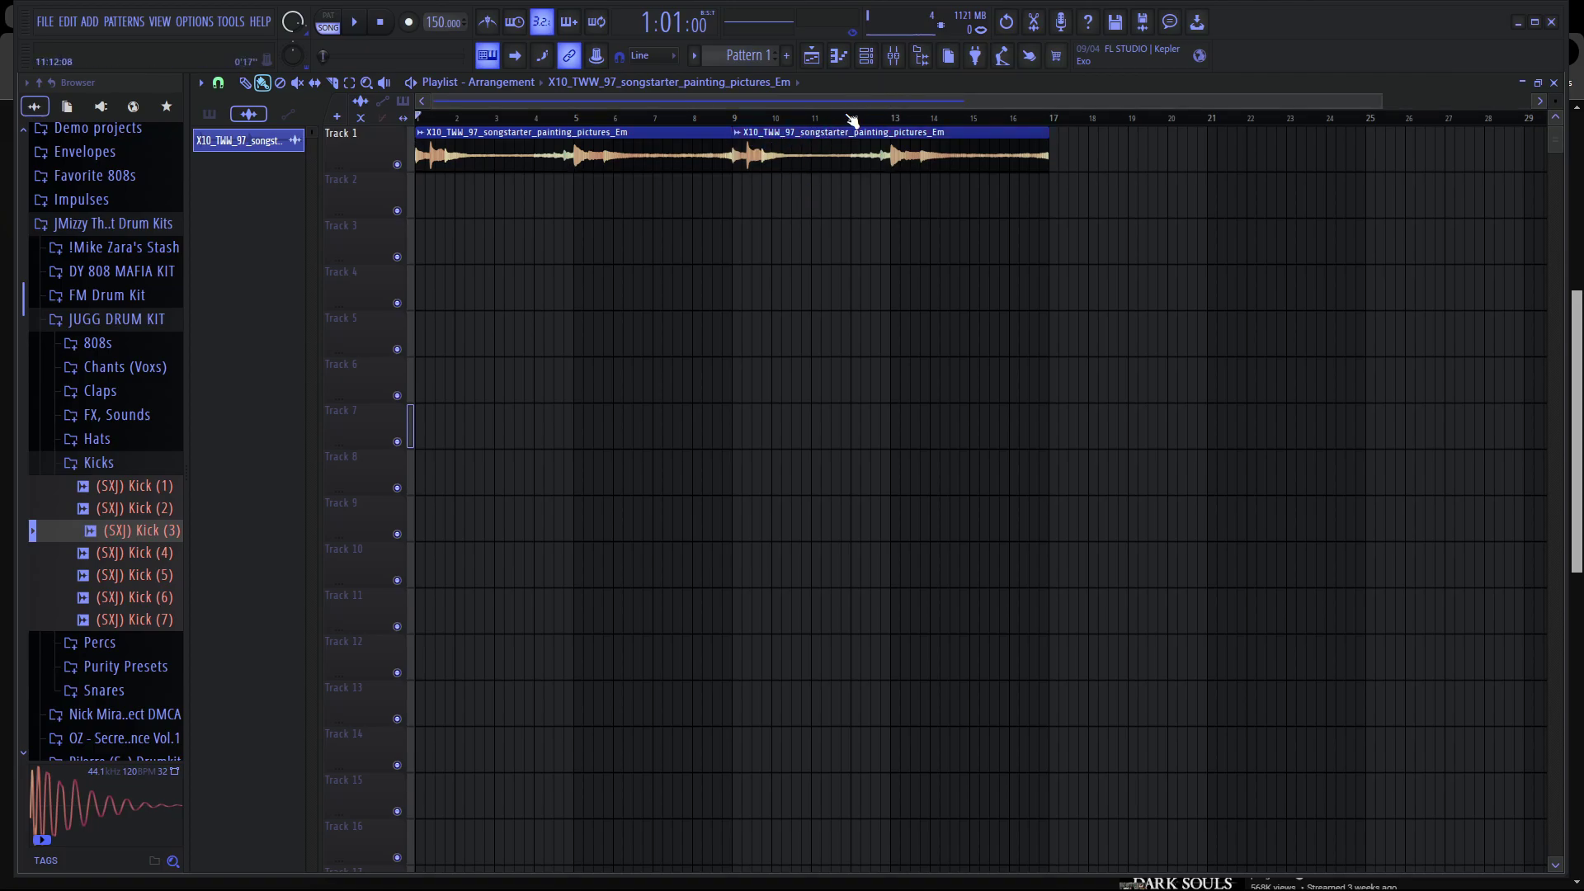
pyautogui.press('F6')
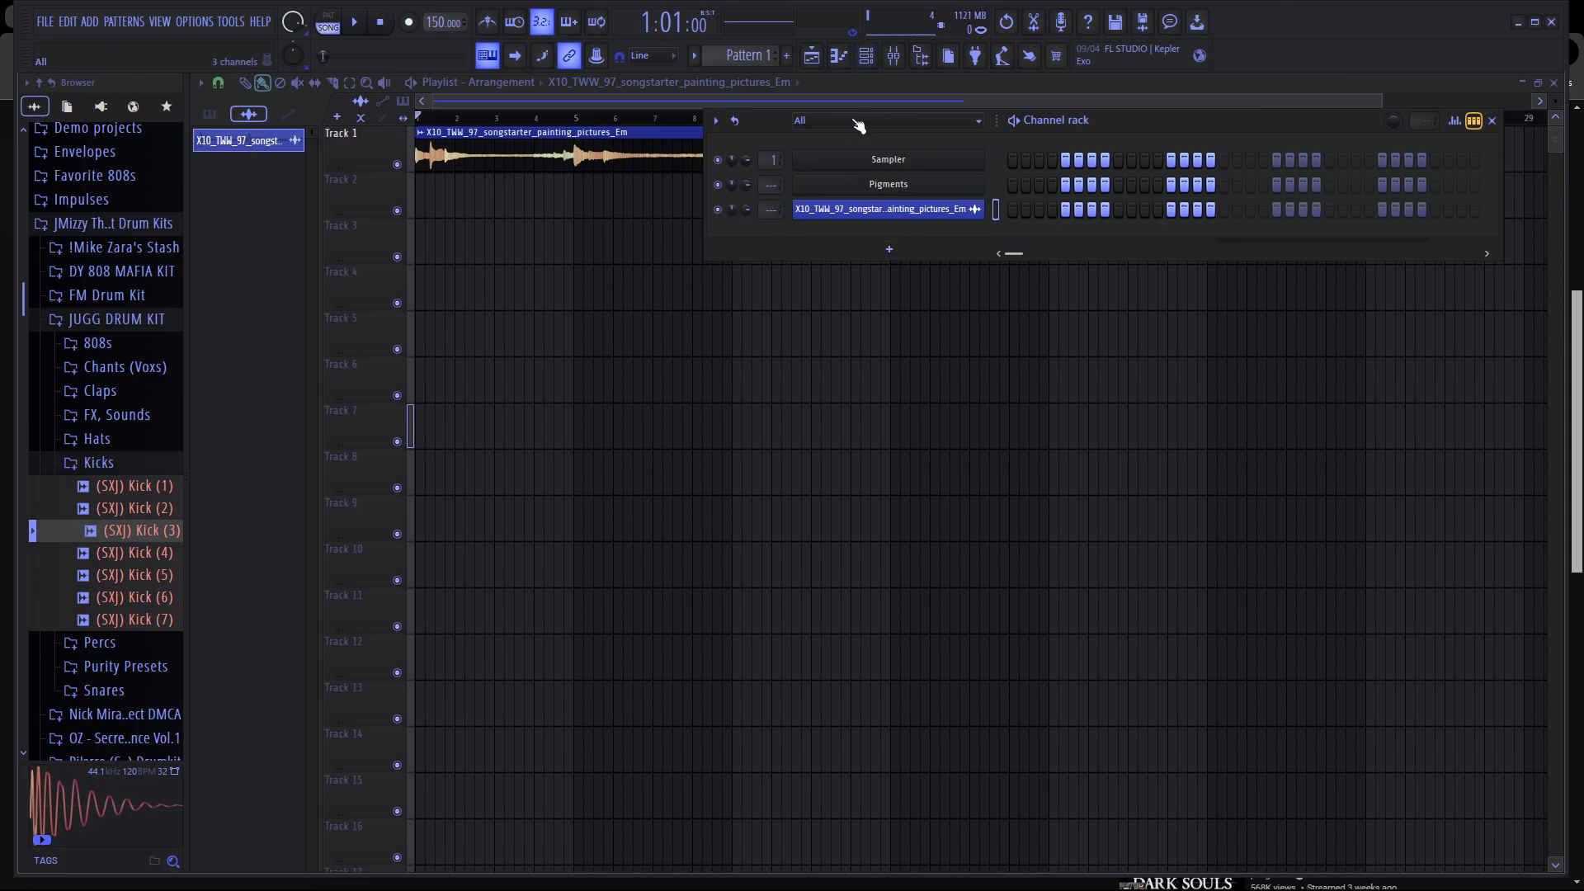
# Back in Splice, preview the 808 tookie C sample and the 95 synth chords player loop.
pyautogui.moveTo(1008, 876)
pyautogui.click(1122, 873)
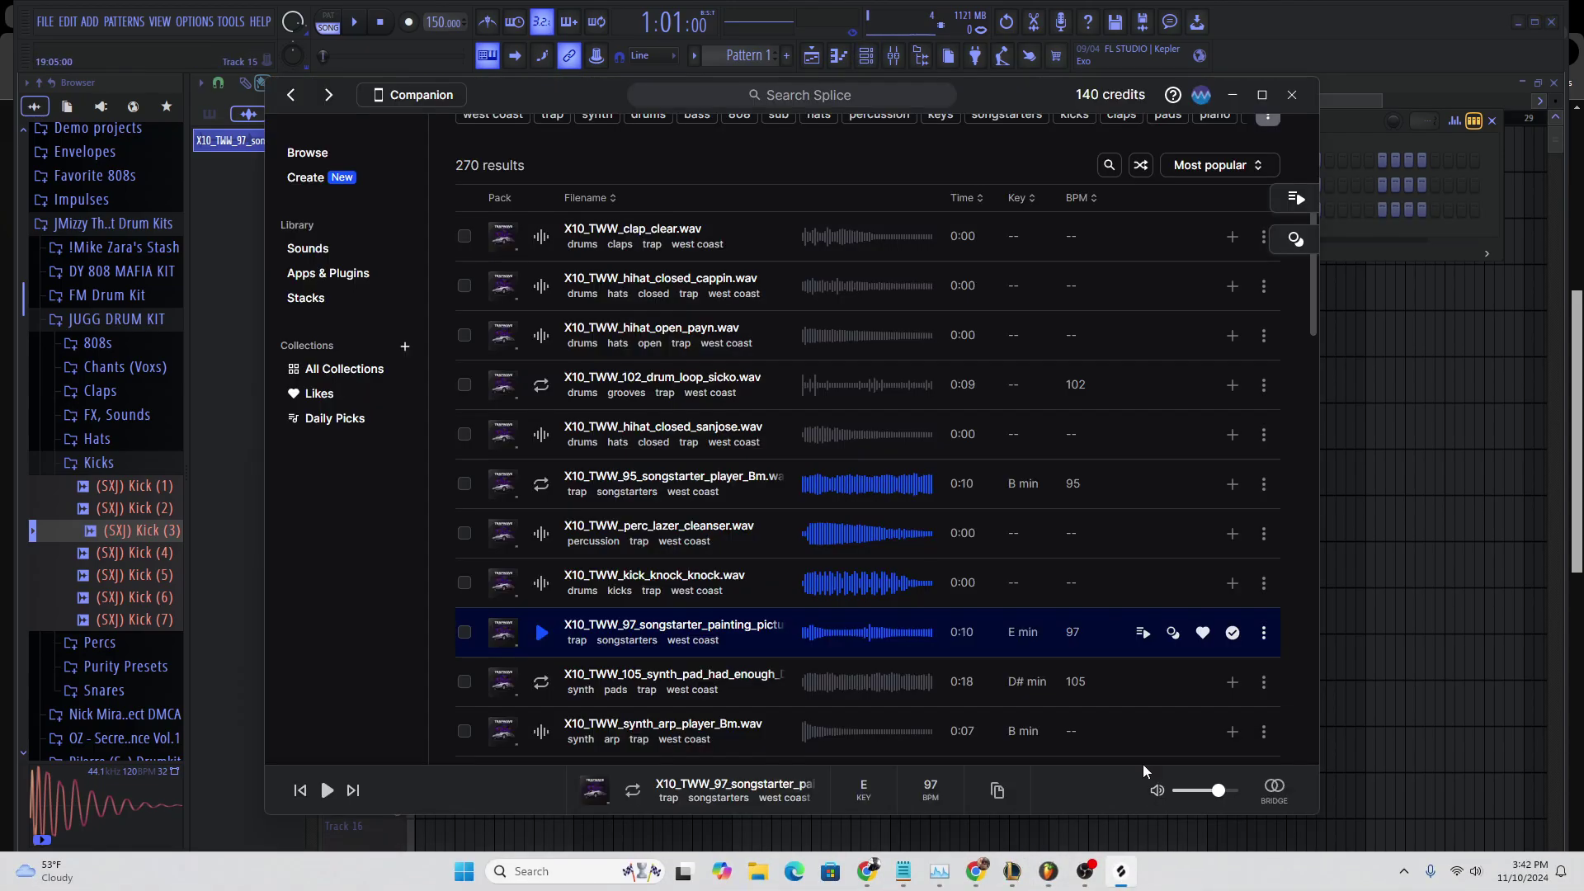
pyautogui.scroll(-5, 571, 540)
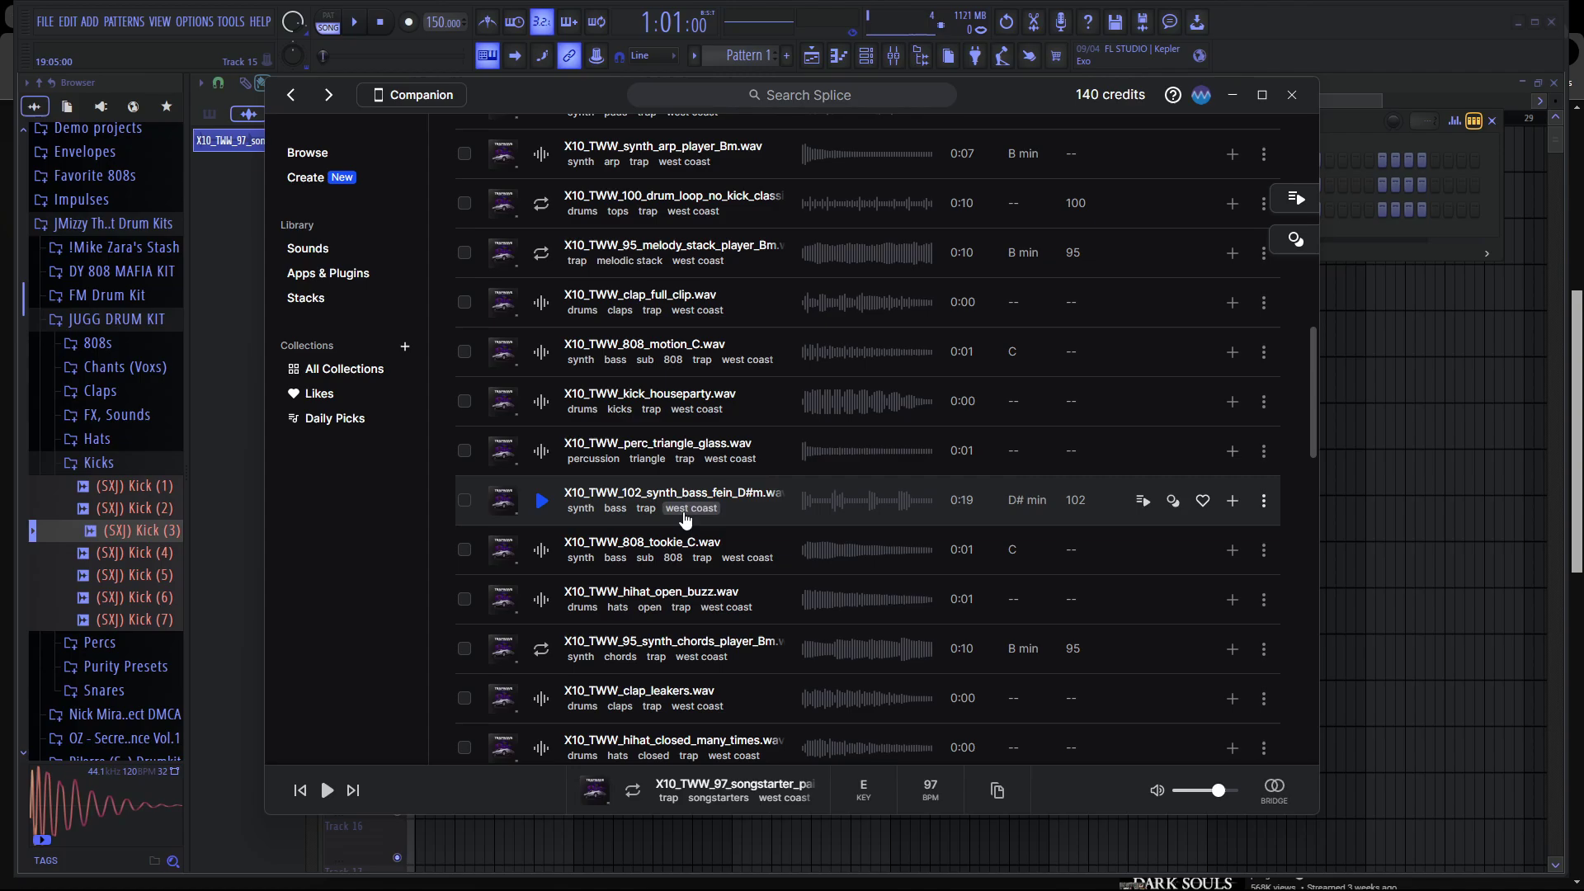
pyautogui.click(537, 550)
pyautogui.click(541, 650)
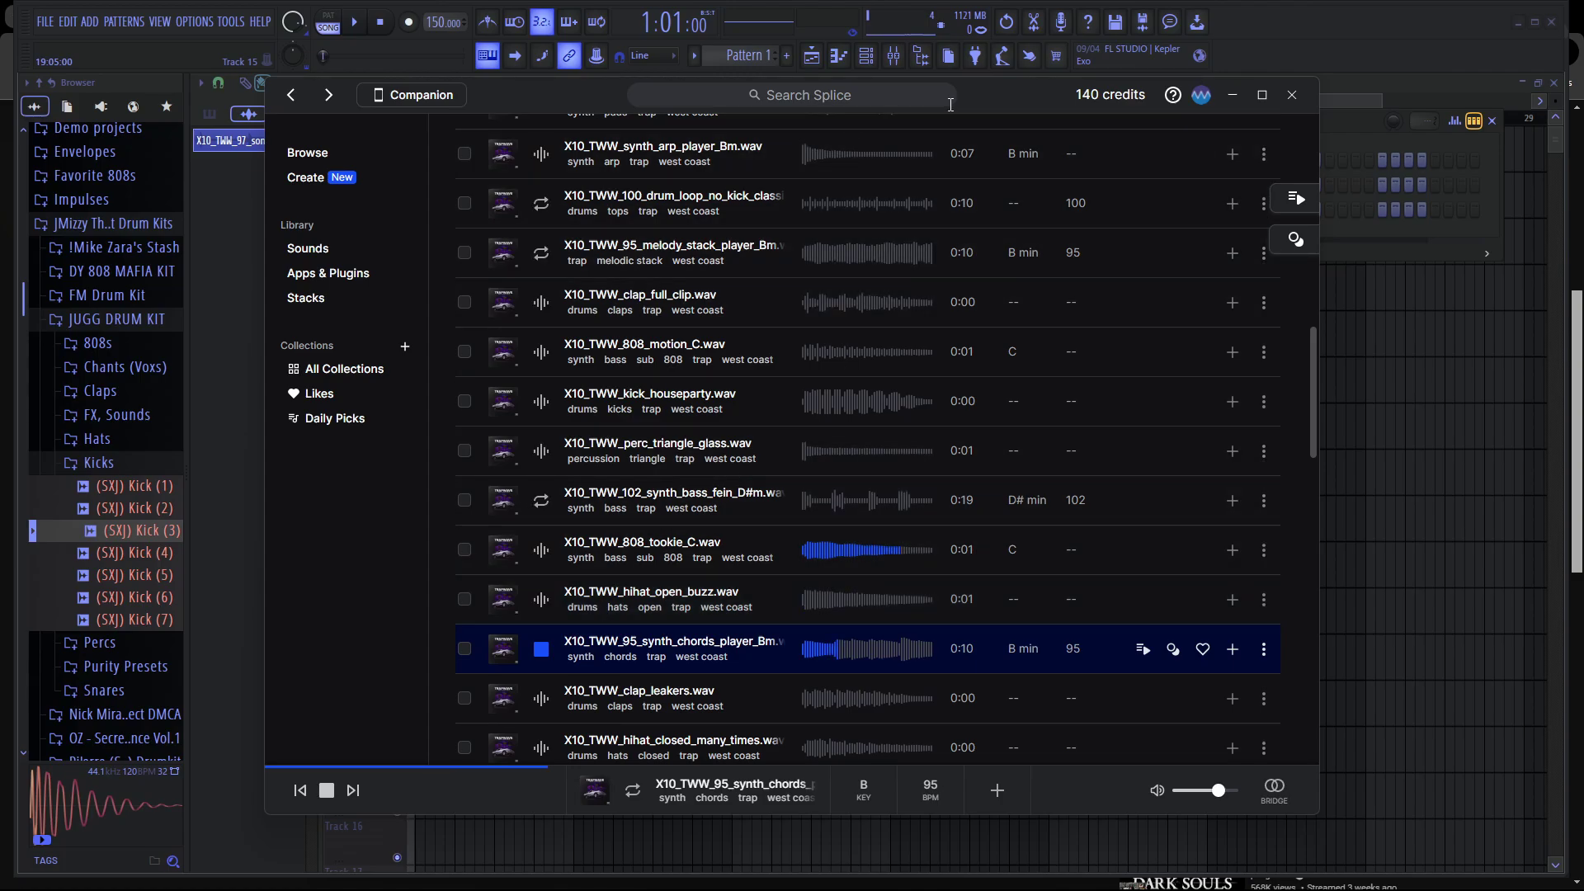
pyautogui.press('space')
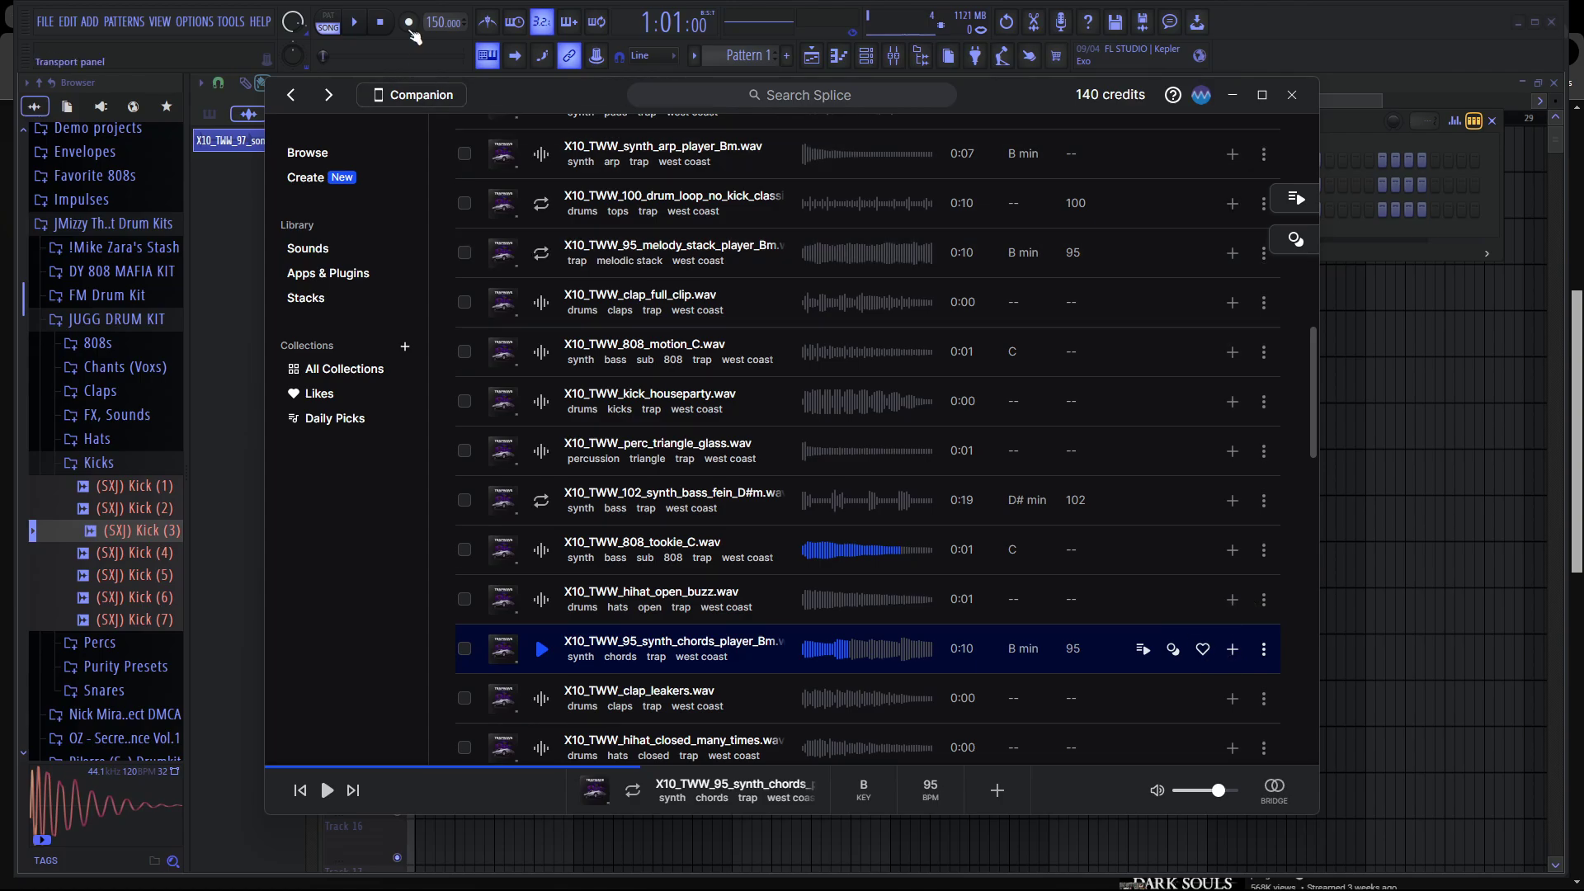
# Re-audition the synth chords Bm loop against the beat, then like it to download it.
pyautogui.click(354, 26)
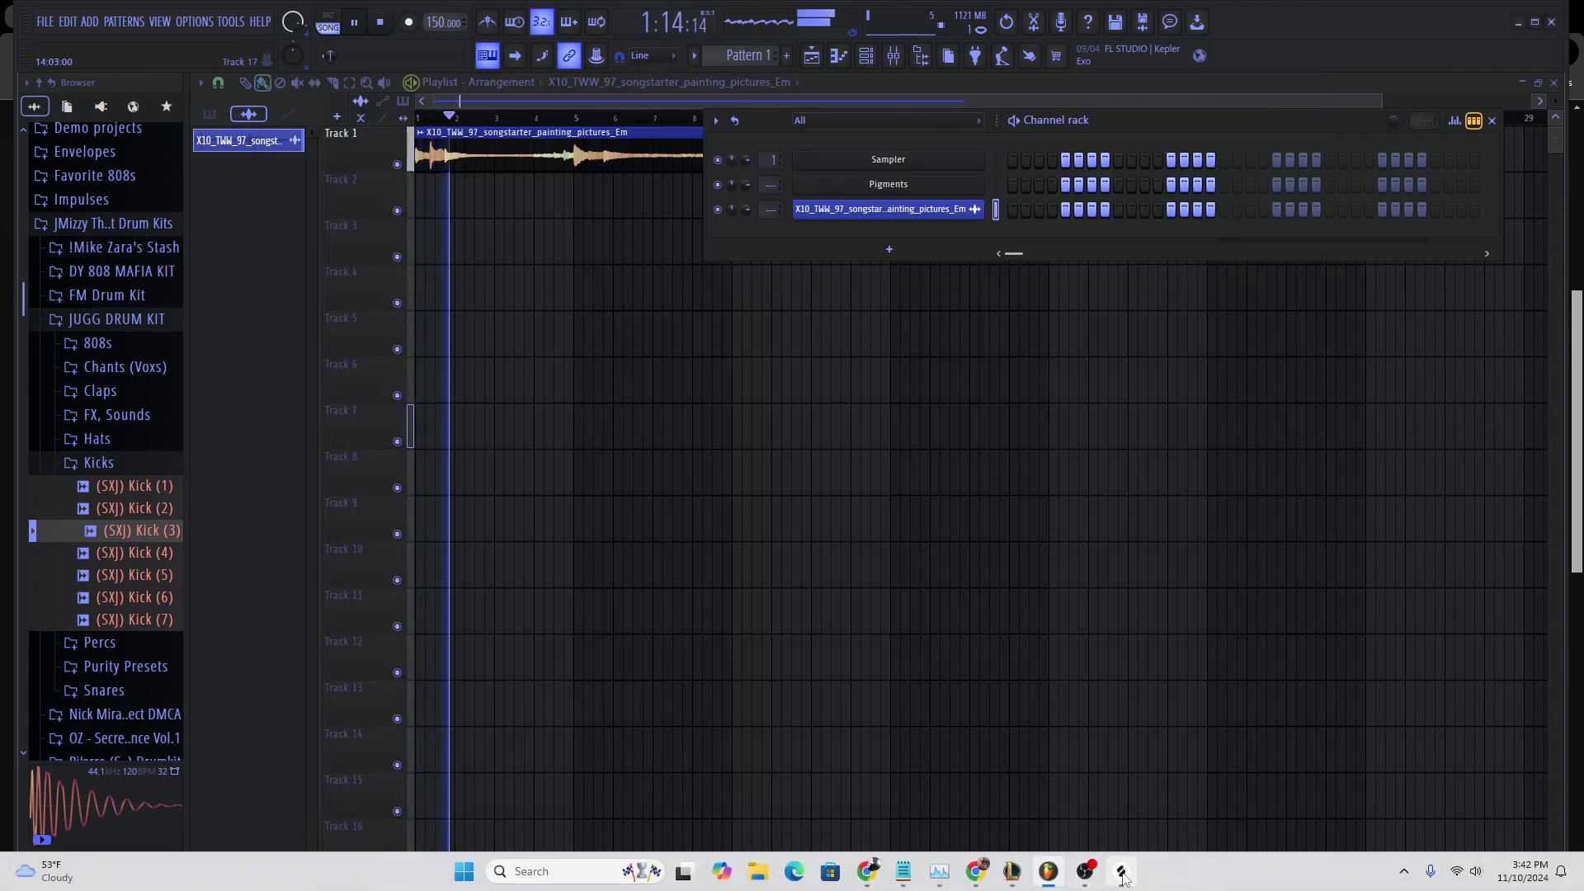
pyautogui.click(1121, 873)
pyautogui.click(541, 649)
pyautogui.scroll(3, 632, 640)
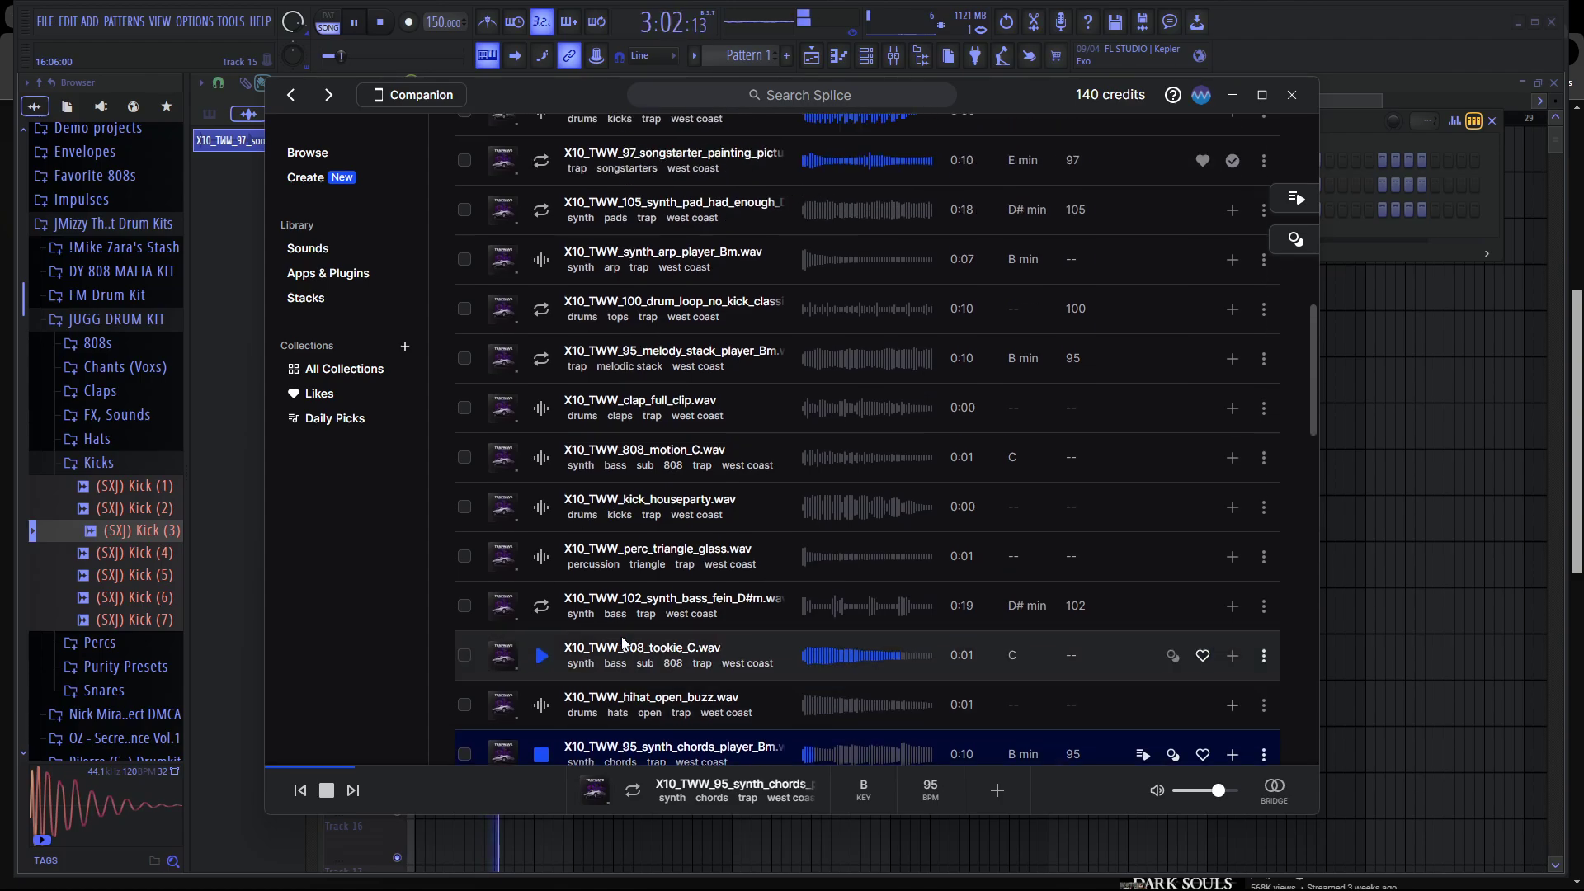
pyautogui.scroll(-4, 632, 639)
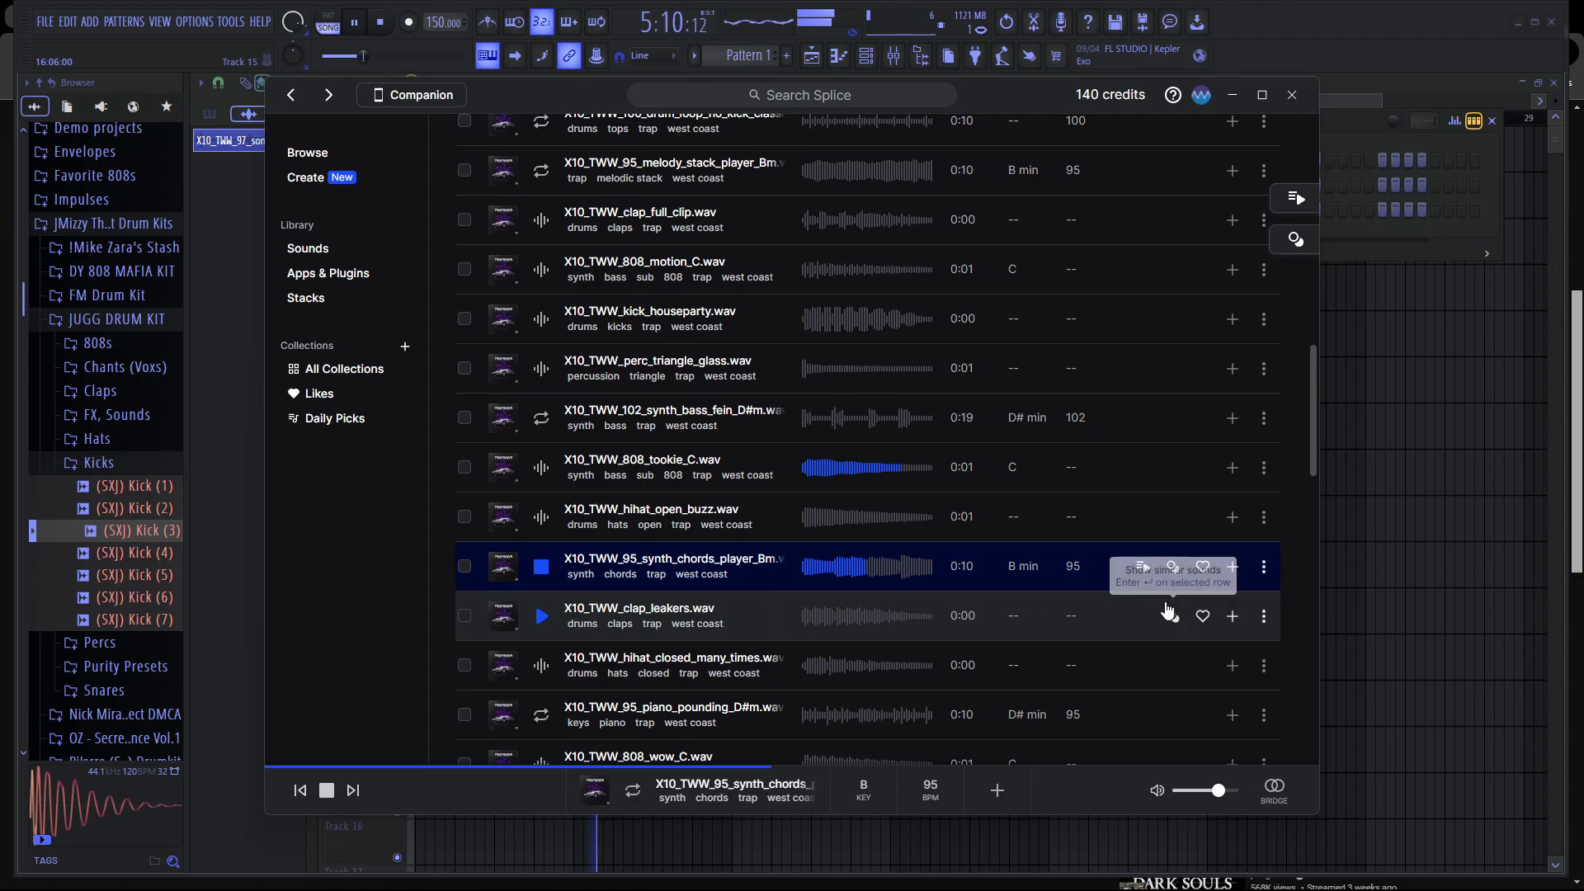
pyautogui.click(357, 22)
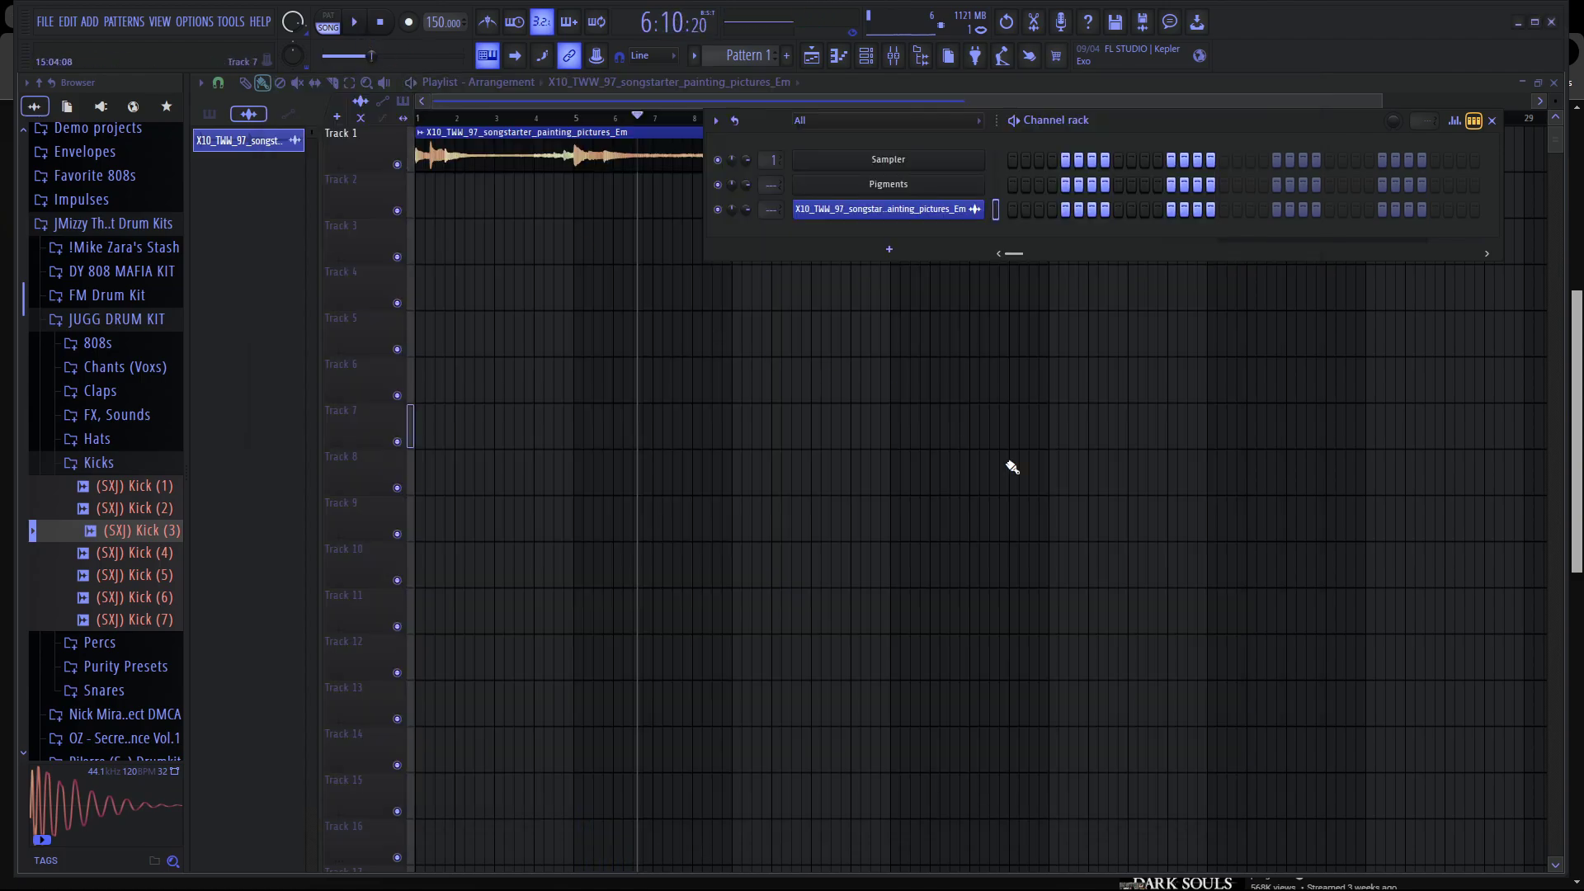
pyautogui.press('space')
pyautogui.moveTo(1221, 871)
pyautogui.click(1120, 871)
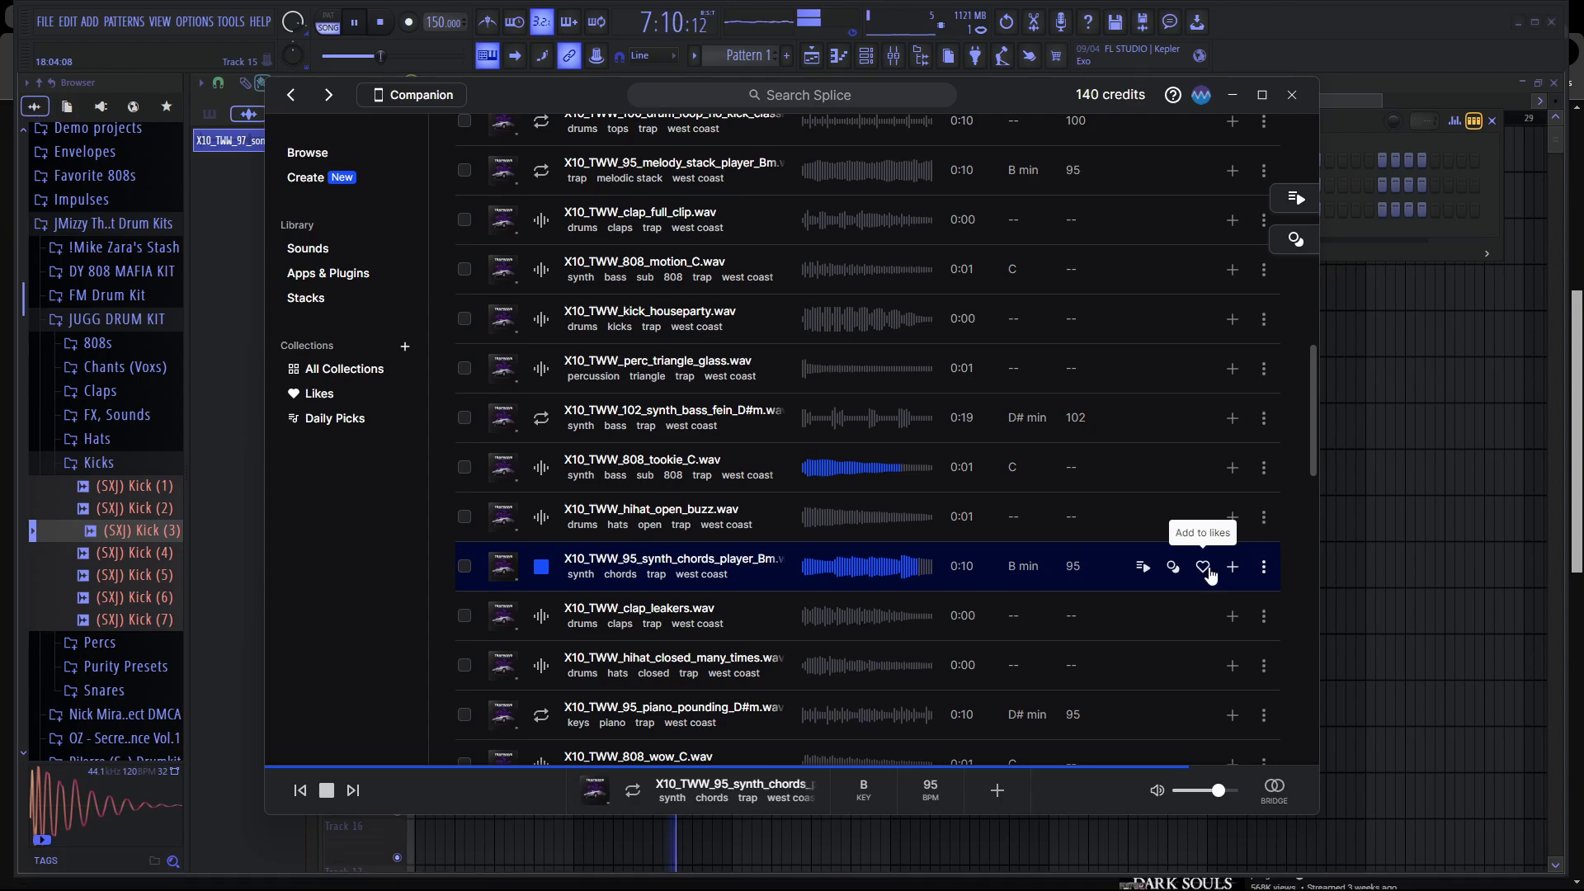
pyautogui.click(1214, 574)
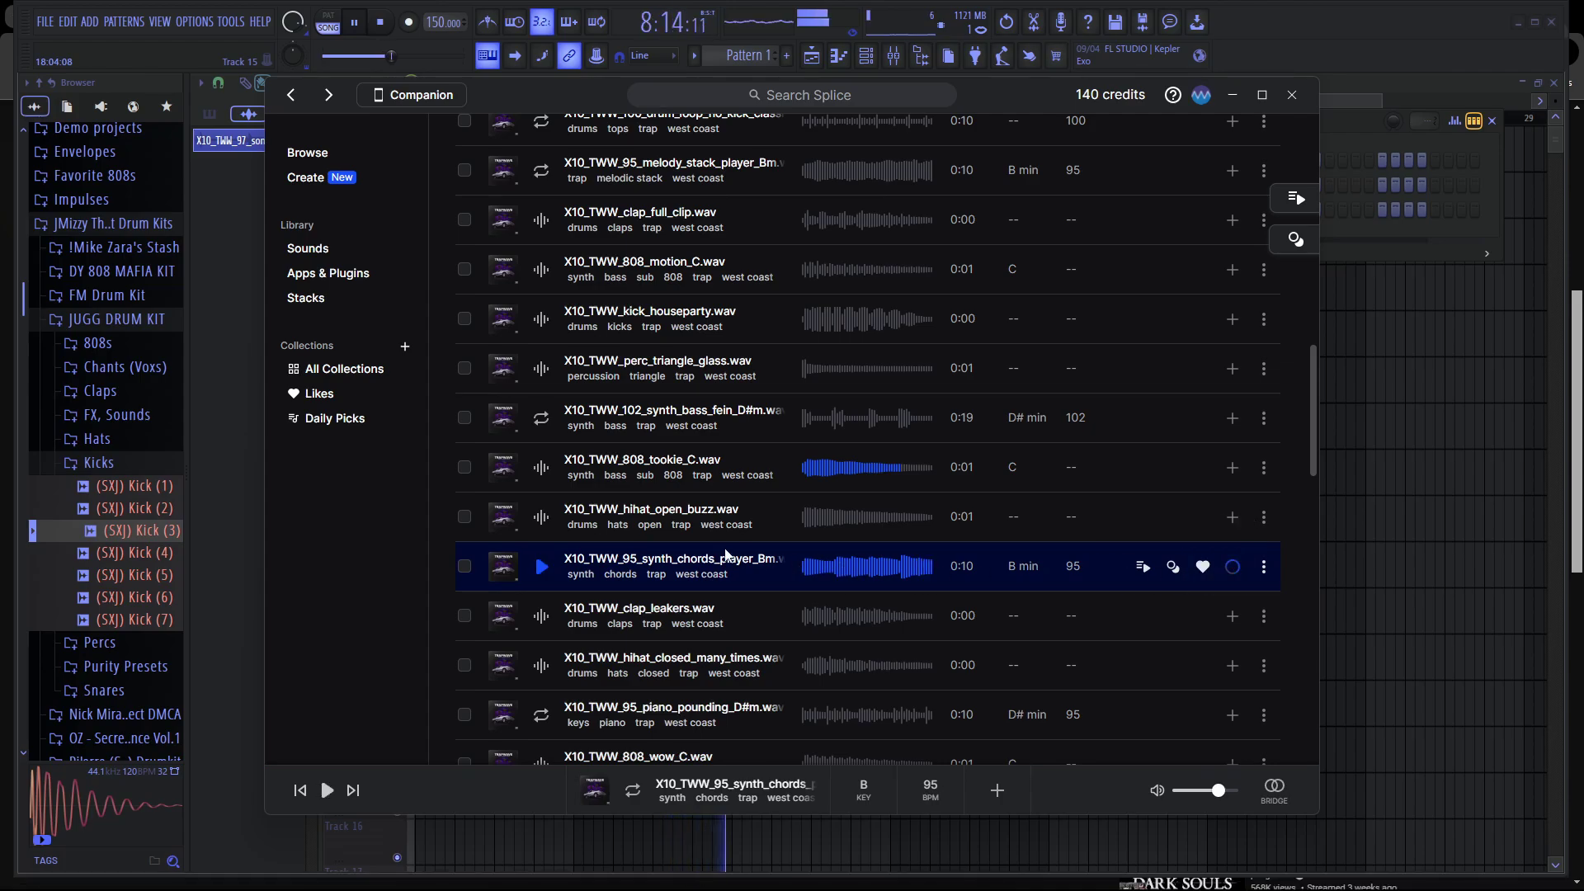
# Place the synth chords loop on Track 2, extend it to bar 9, and set Stretch mode.
pyautogui.moveTo(689, 561); pyautogui.dragTo(425, 147)
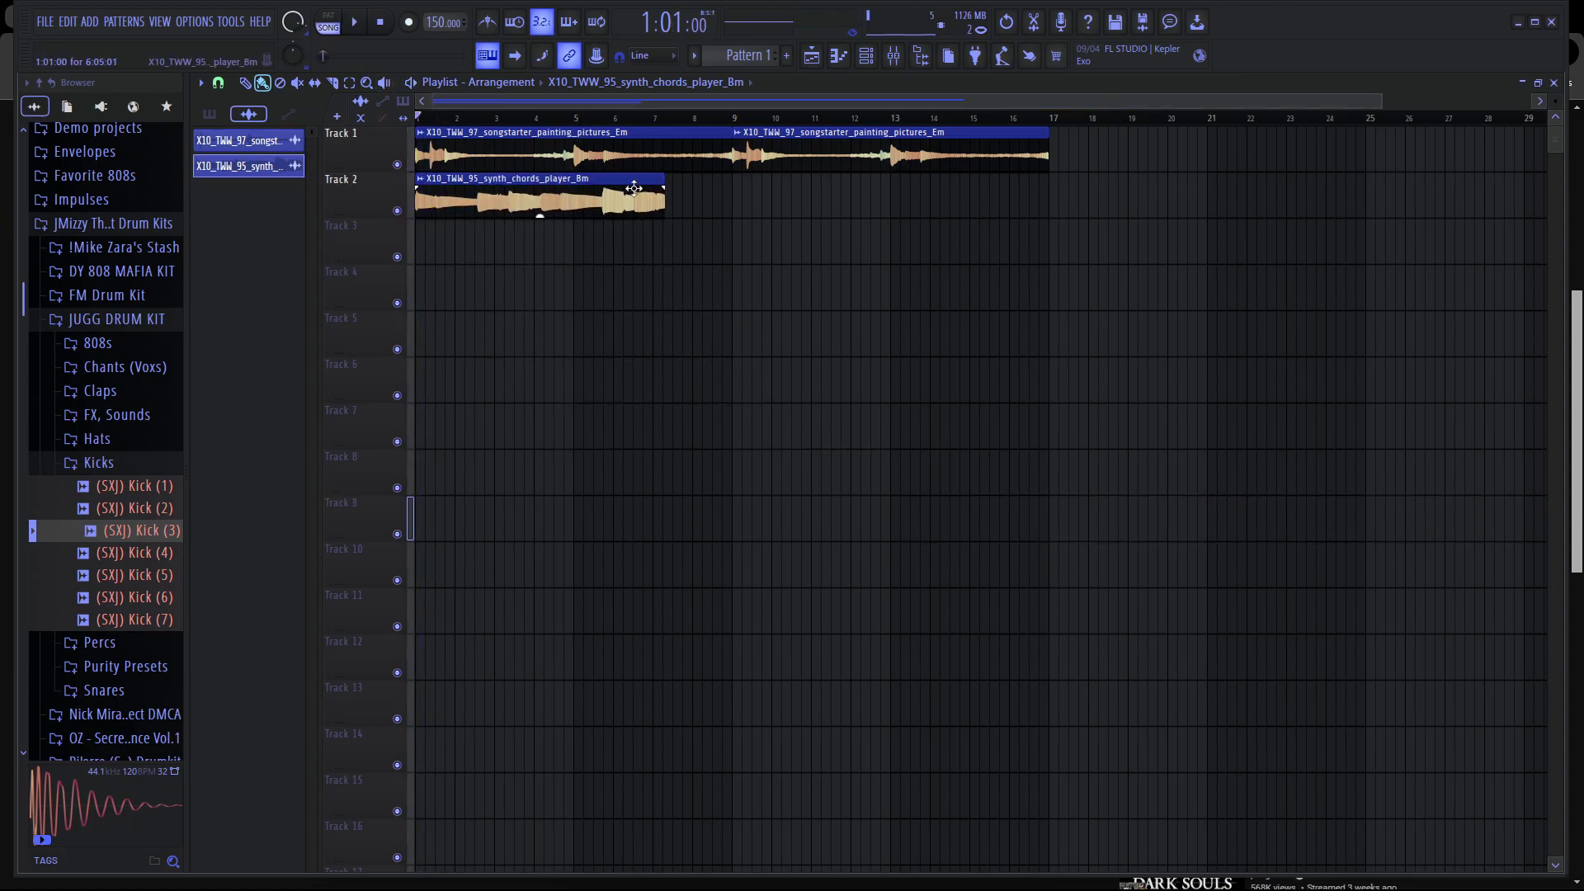
pyautogui.moveTo(659, 179); pyautogui.dragTo(726, 188)
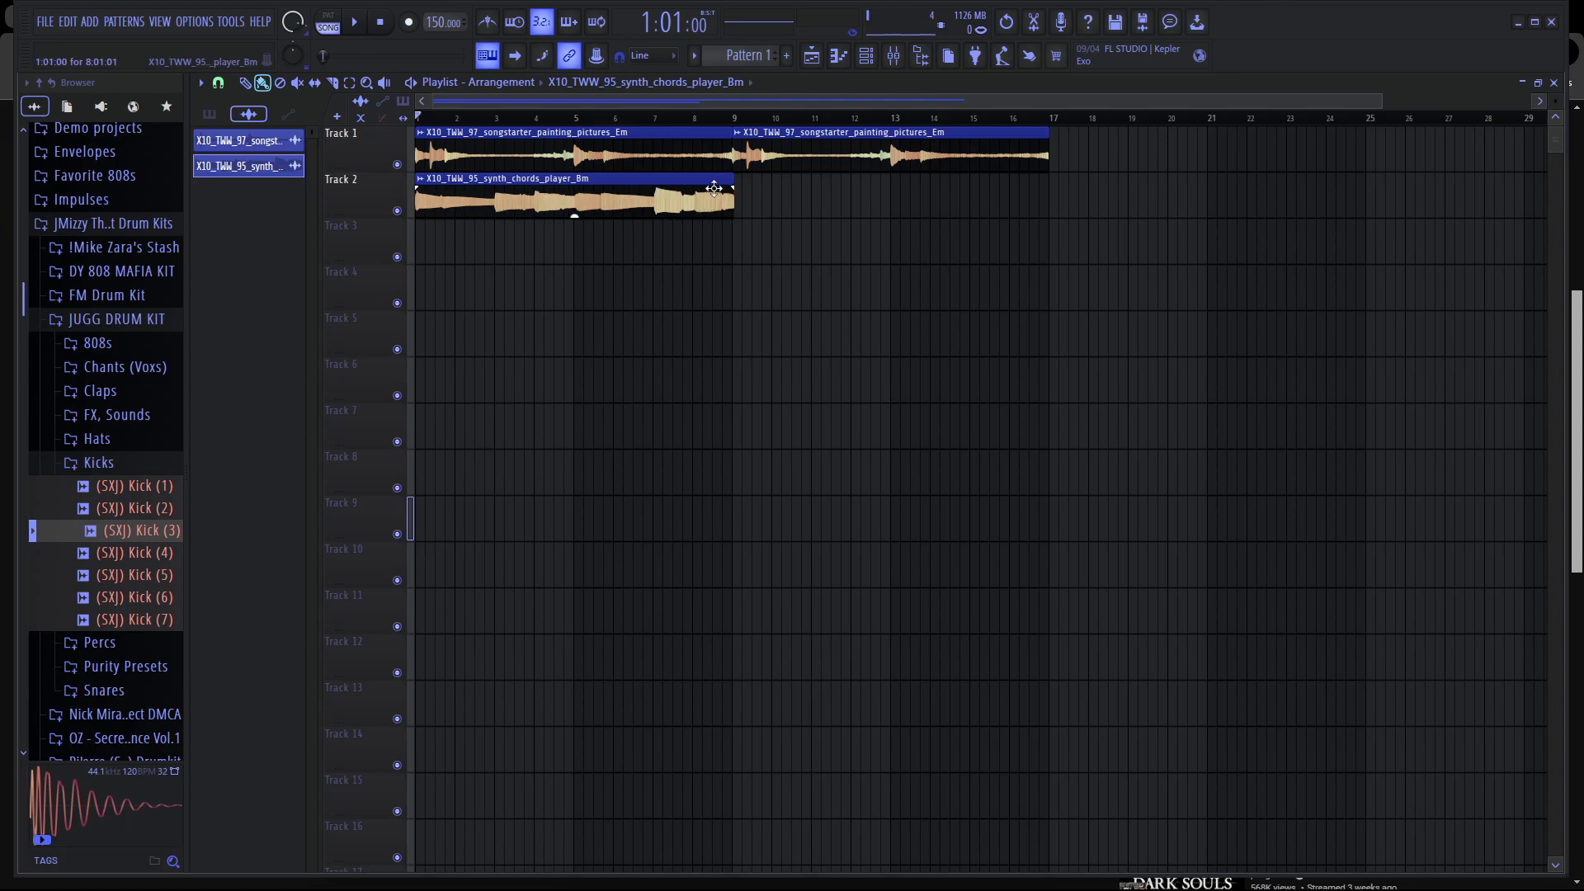
pyautogui.doubleClick(715, 188)
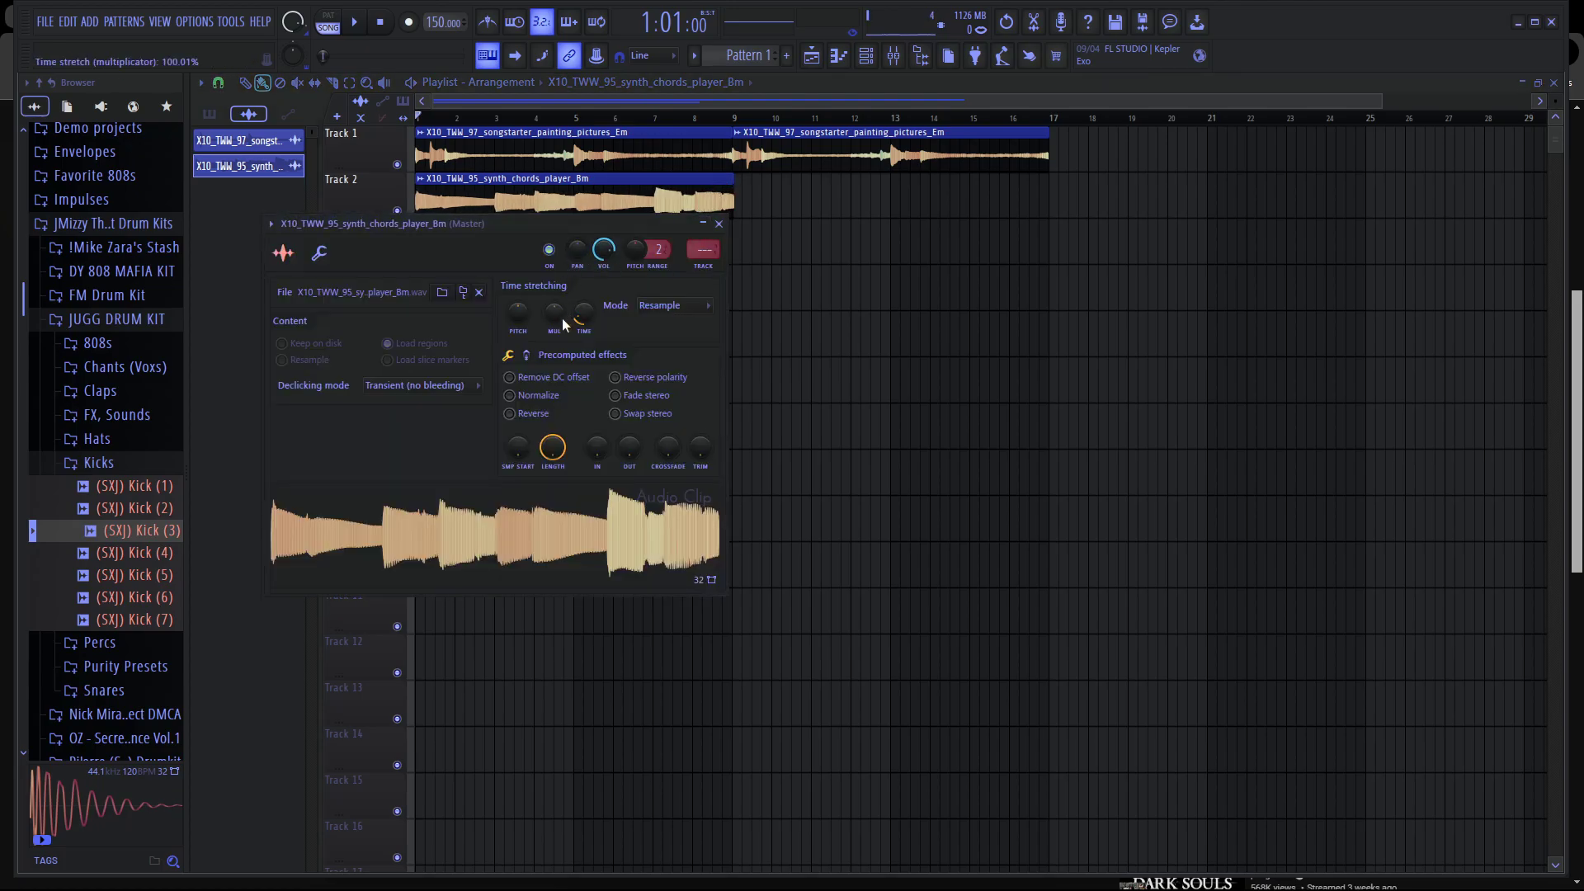
pyautogui.click(675, 307)
pyautogui.click(662, 351)
pyautogui.press('space')
# Retune the synth chords loop's pitch knob while auditioning the beat, then reopen the songstarter clip's settings.
pyautogui.moveTo(526, 307); pyautogui.dragTo(528, 312)
pyautogui.press('space')
pyautogui.press('space')
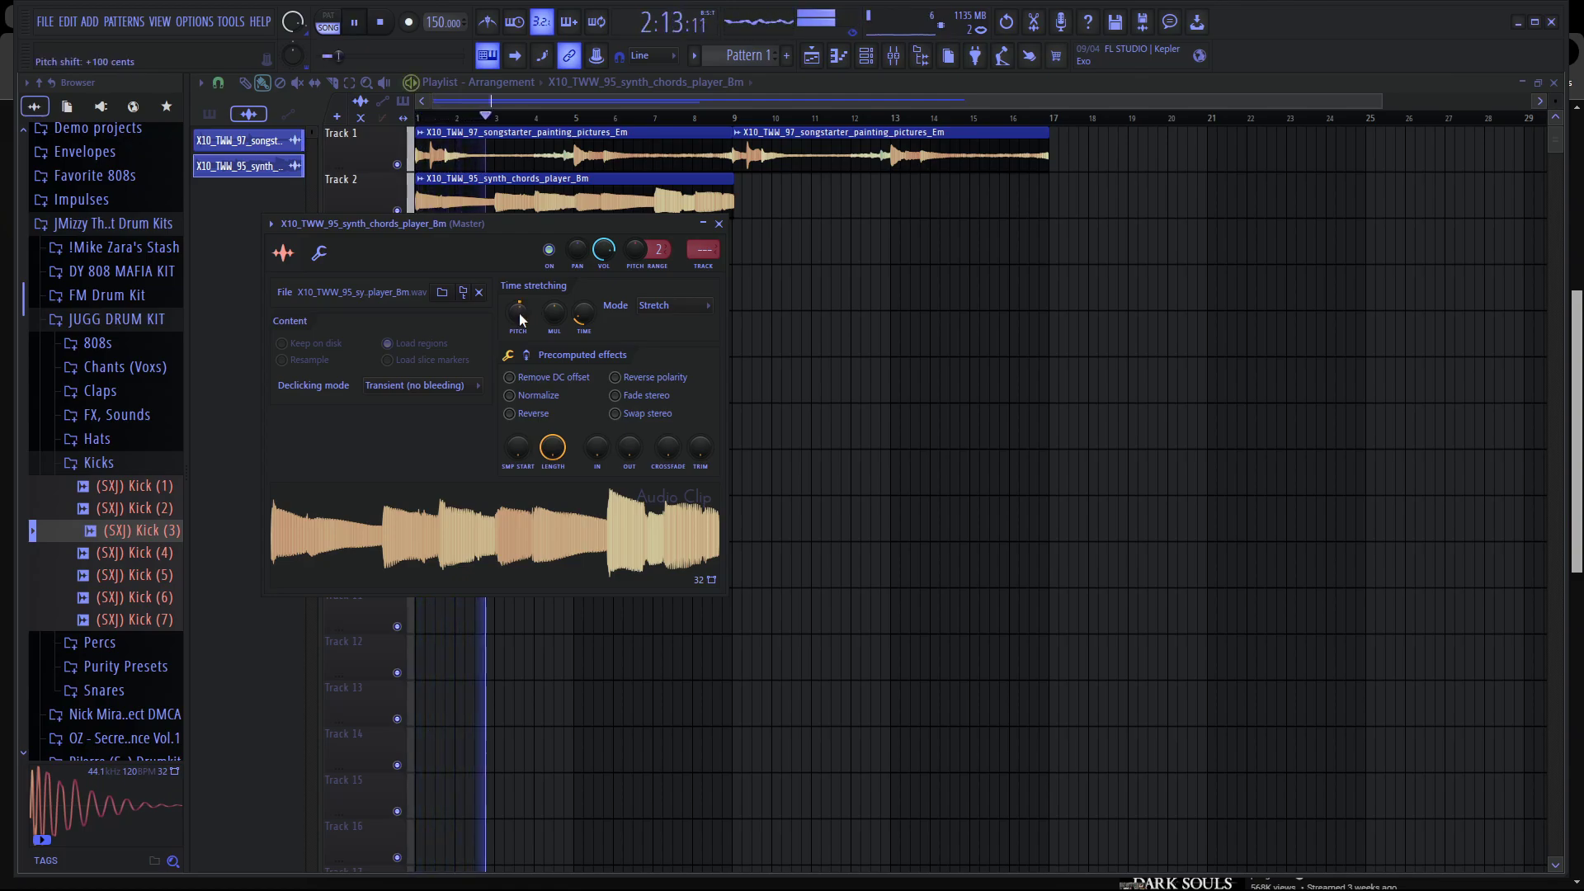
pyautogui.moveTo(518, 314); pyautogui.dragTo(518, 327)
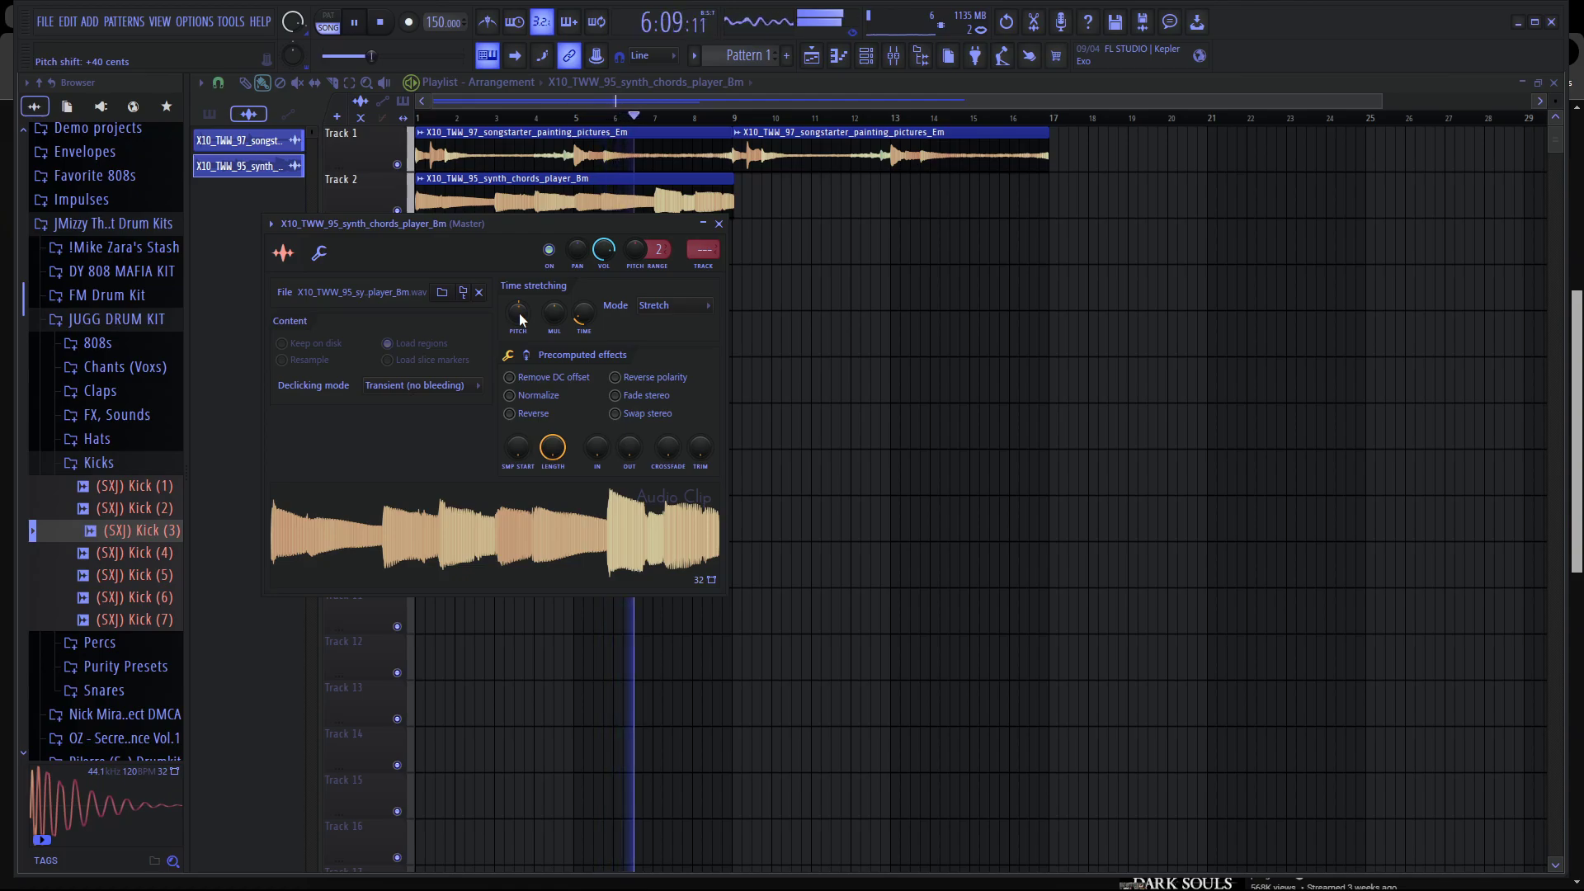
pyautogui.moveTo(598, 227); pyautogui.dragTo(761, 294)
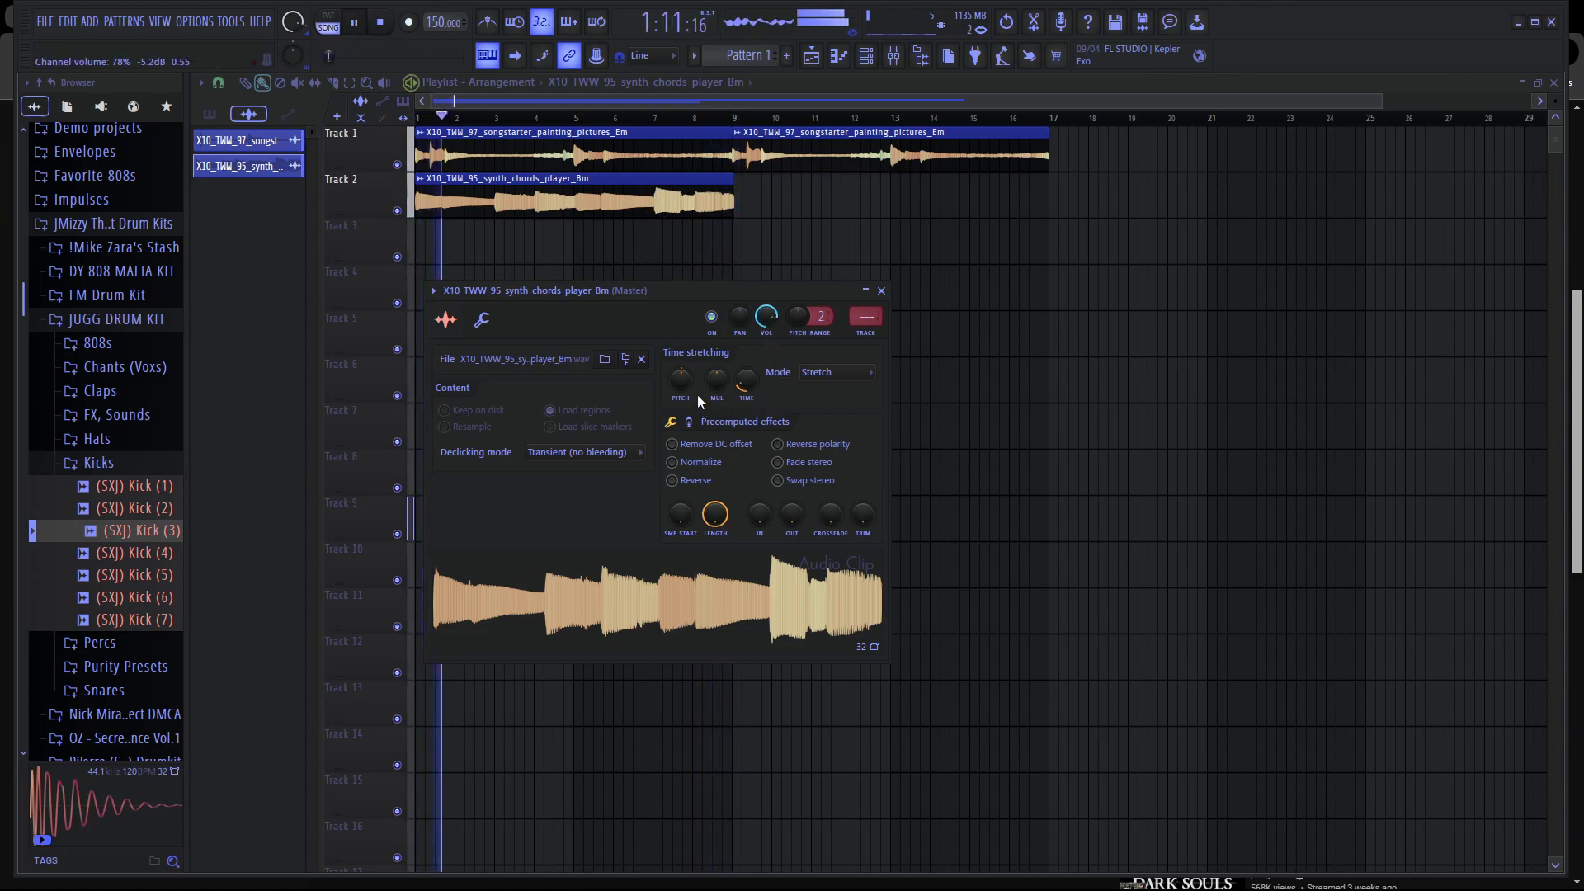
pyautogui.press('space')
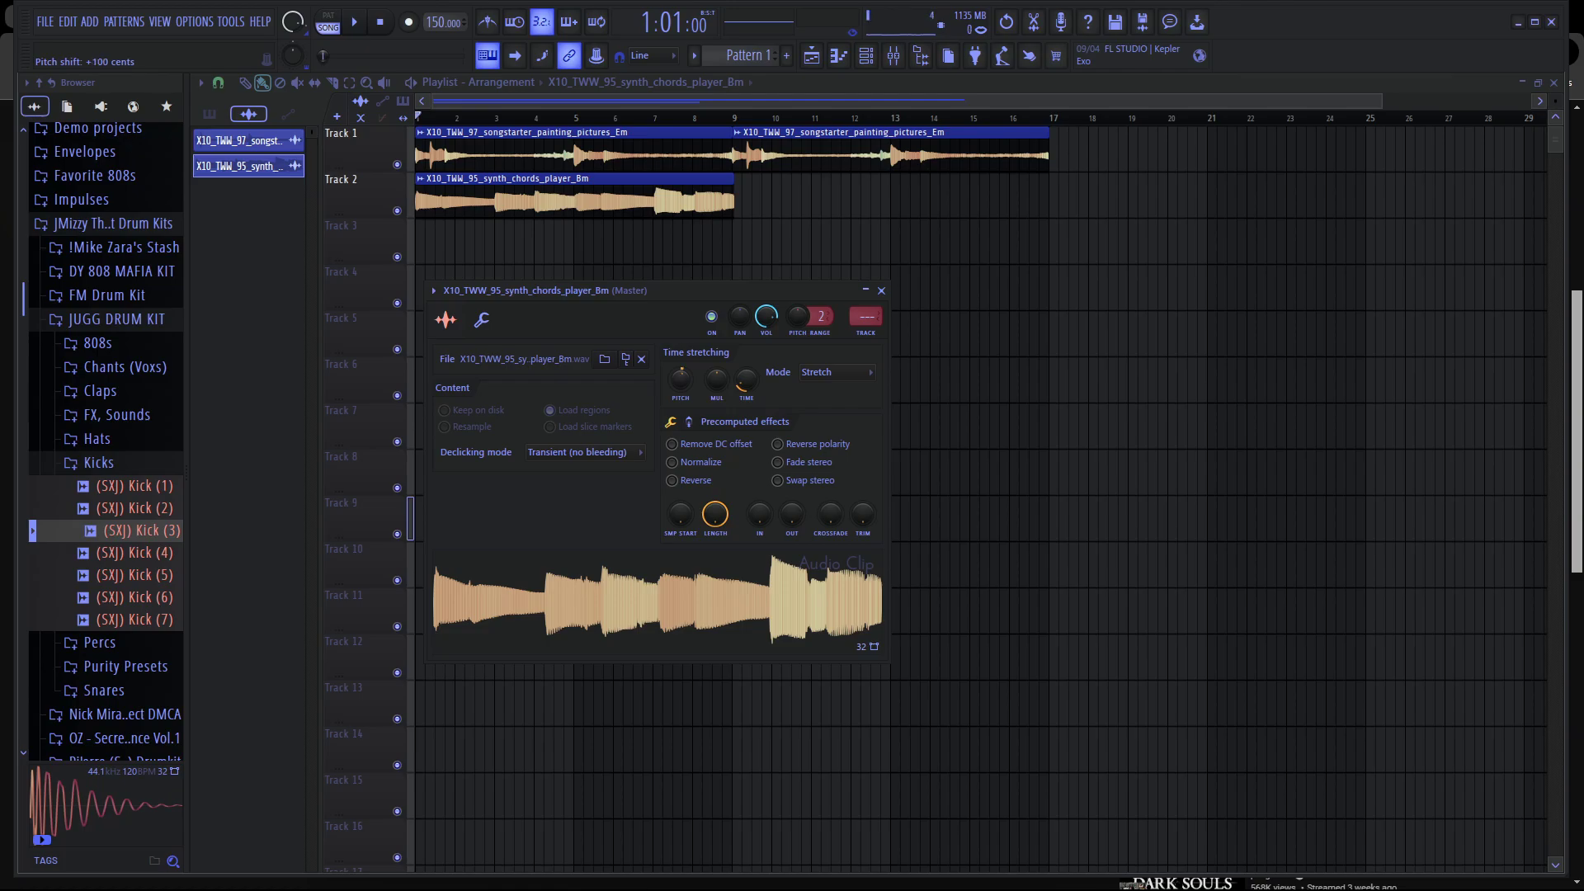
pyautogui.press('space')
pyautogui.press('space')
pyautogui.press('space')
pyautogui.moveTo(679, 380); pyautogui.dragTo(682, 462)
pyautogui.press('space')
pyautogui.press('space')
pyautogui.press('space')
pyautogui.press('space')
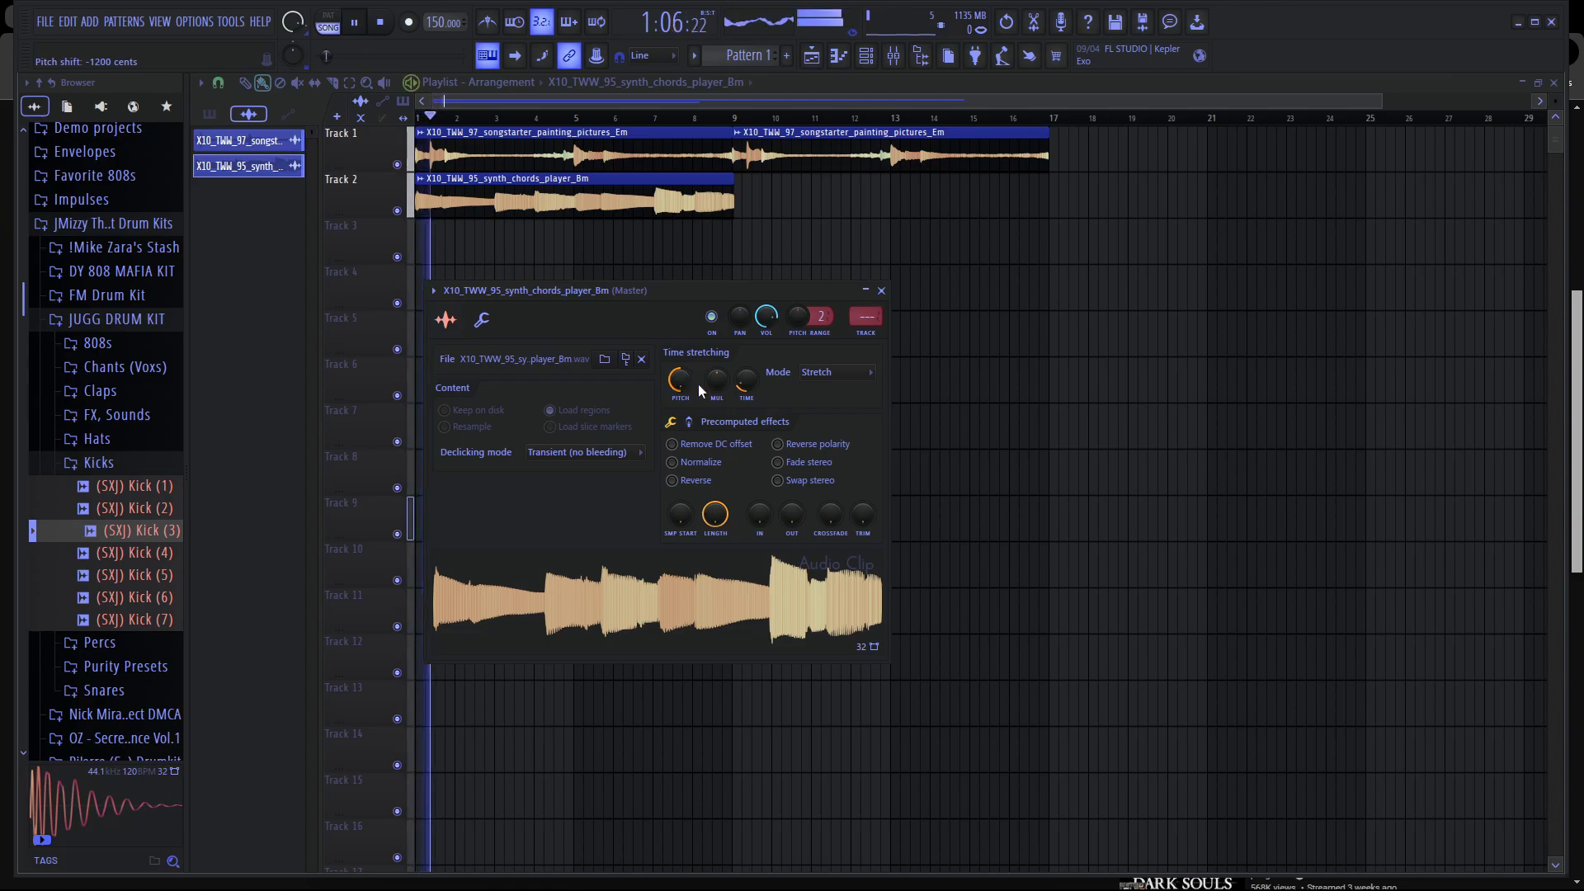
pyautogui.press('space')
pyautogui.moveTo(683, 381); pyautogui.dragTo(682, 350)
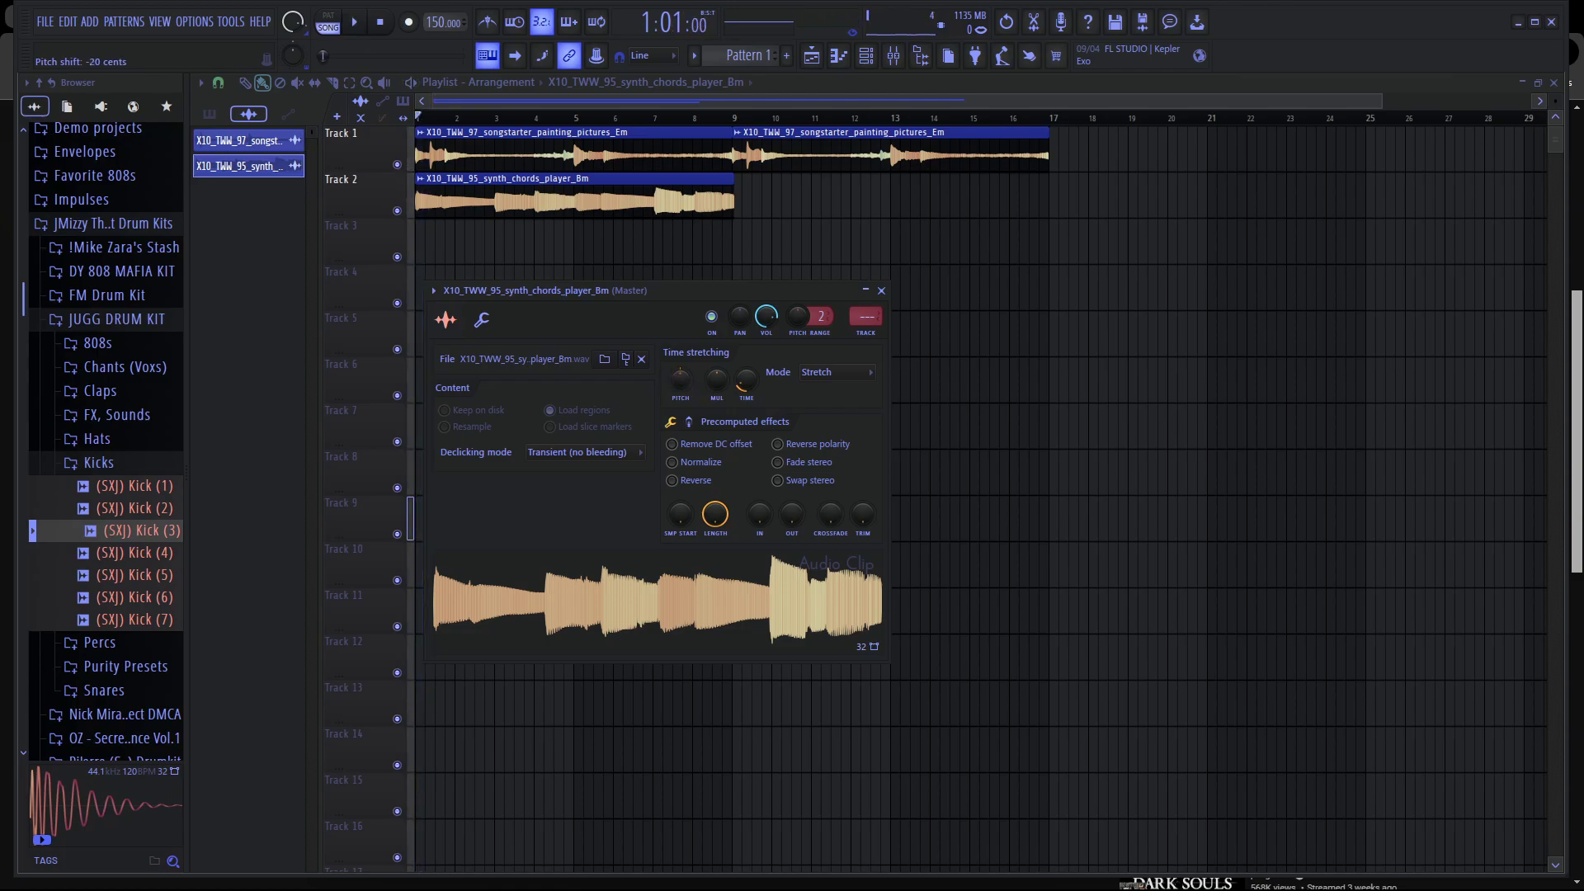
pyautogui.doubleClick(619, 203)
pyautogui.doubleClick(693, 129)
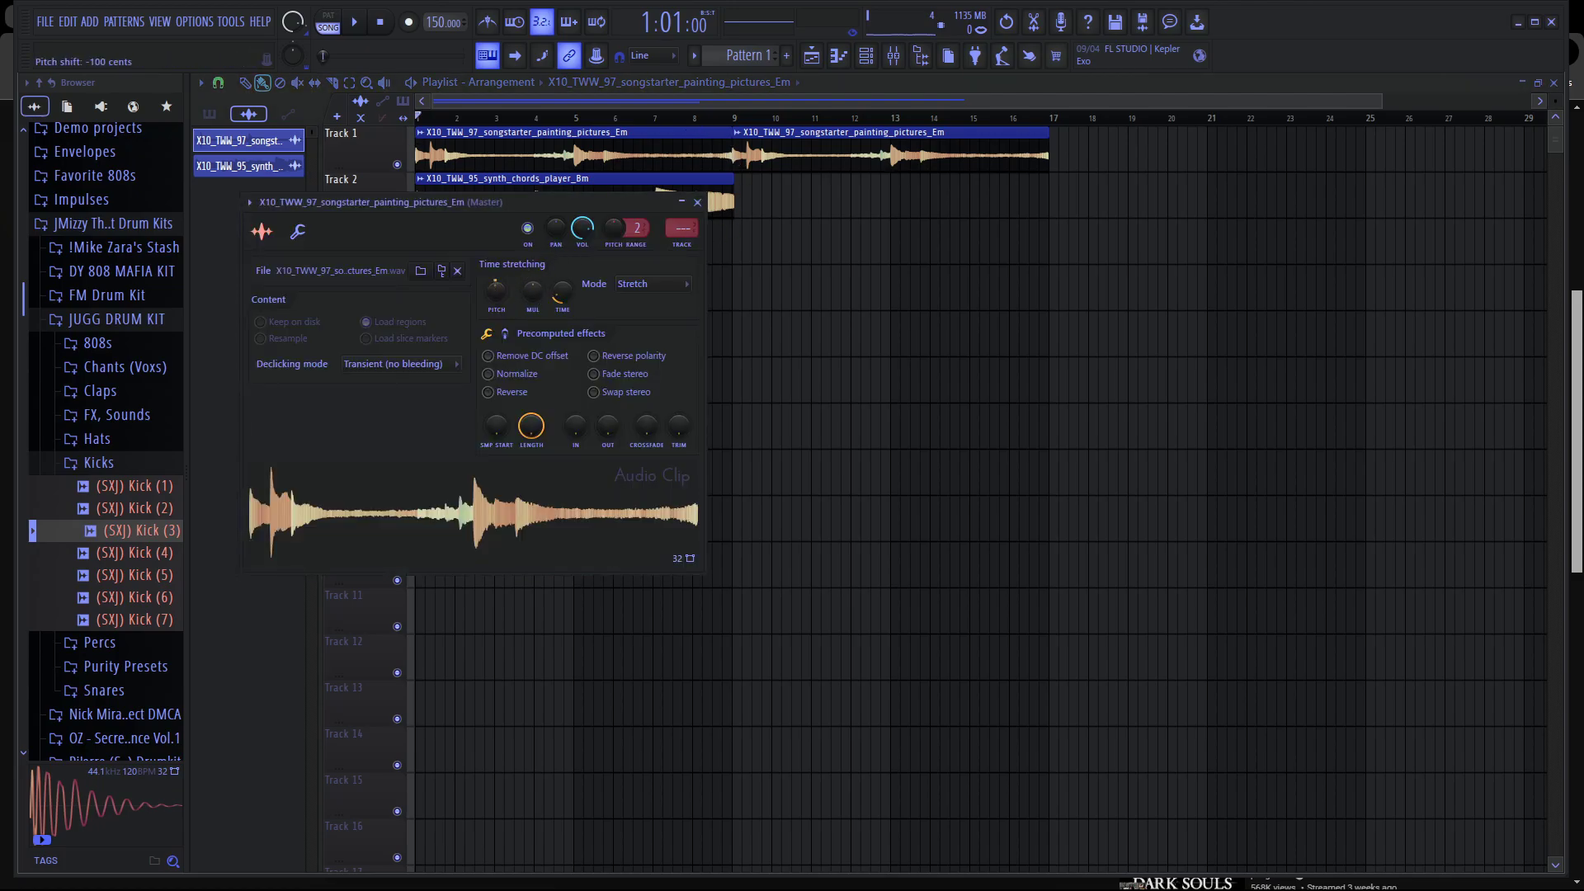
# Reset the synth chords clip's time-stretch amount to zero.
pyautogui.press('space')
pyautogui.press('space')
pyautogui.doubleClick(591, 179)
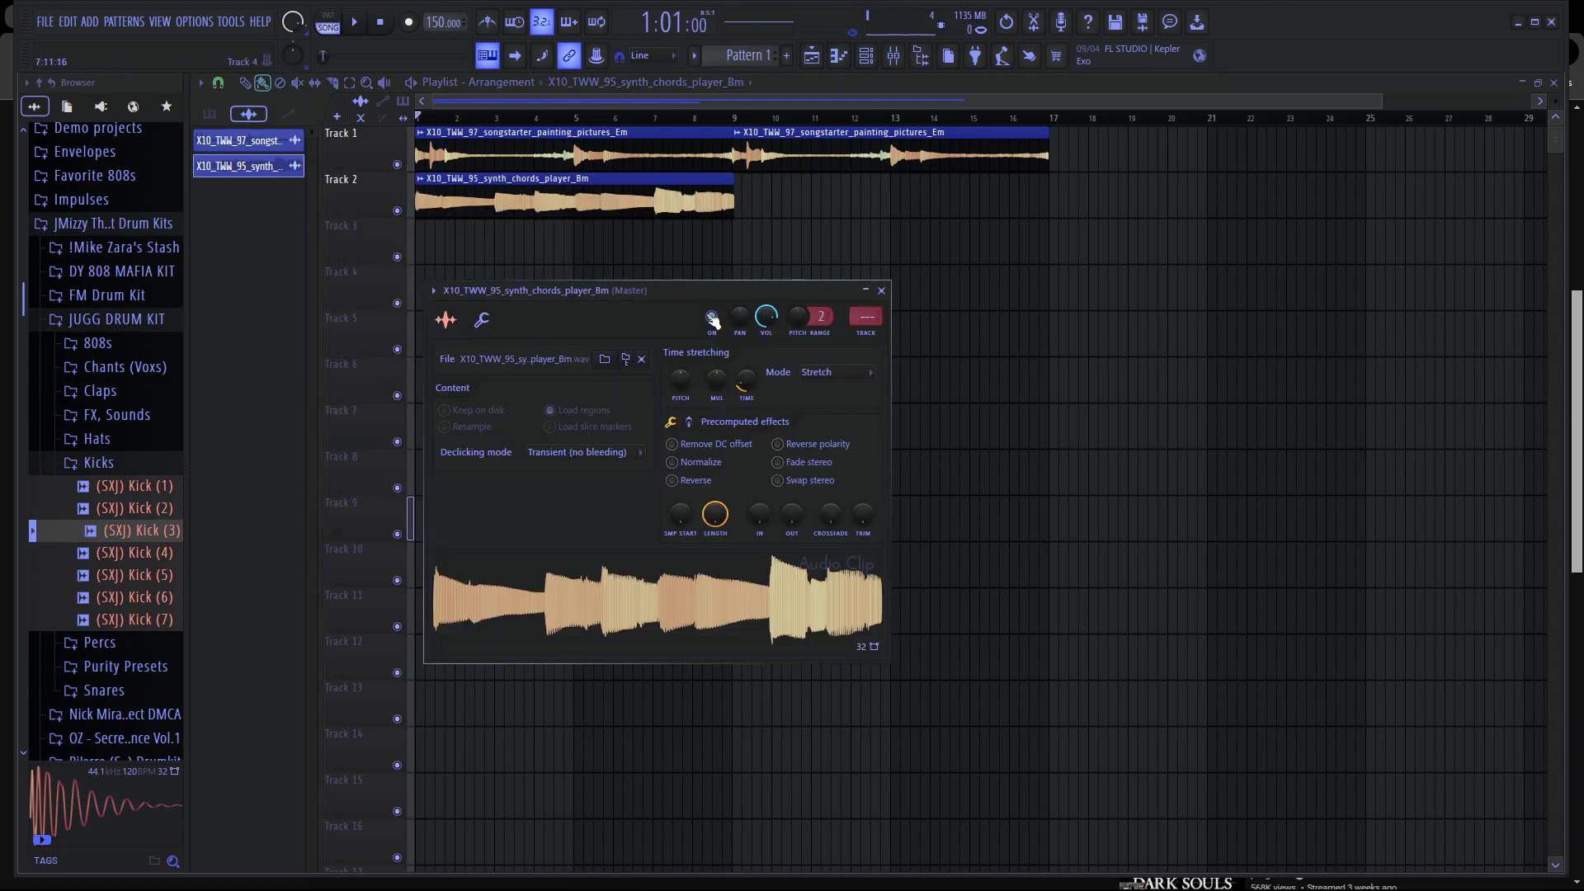
pyautogui.rightClick(741, 383)
pyautogui.click(749, 381)
pyautogui.press('space')
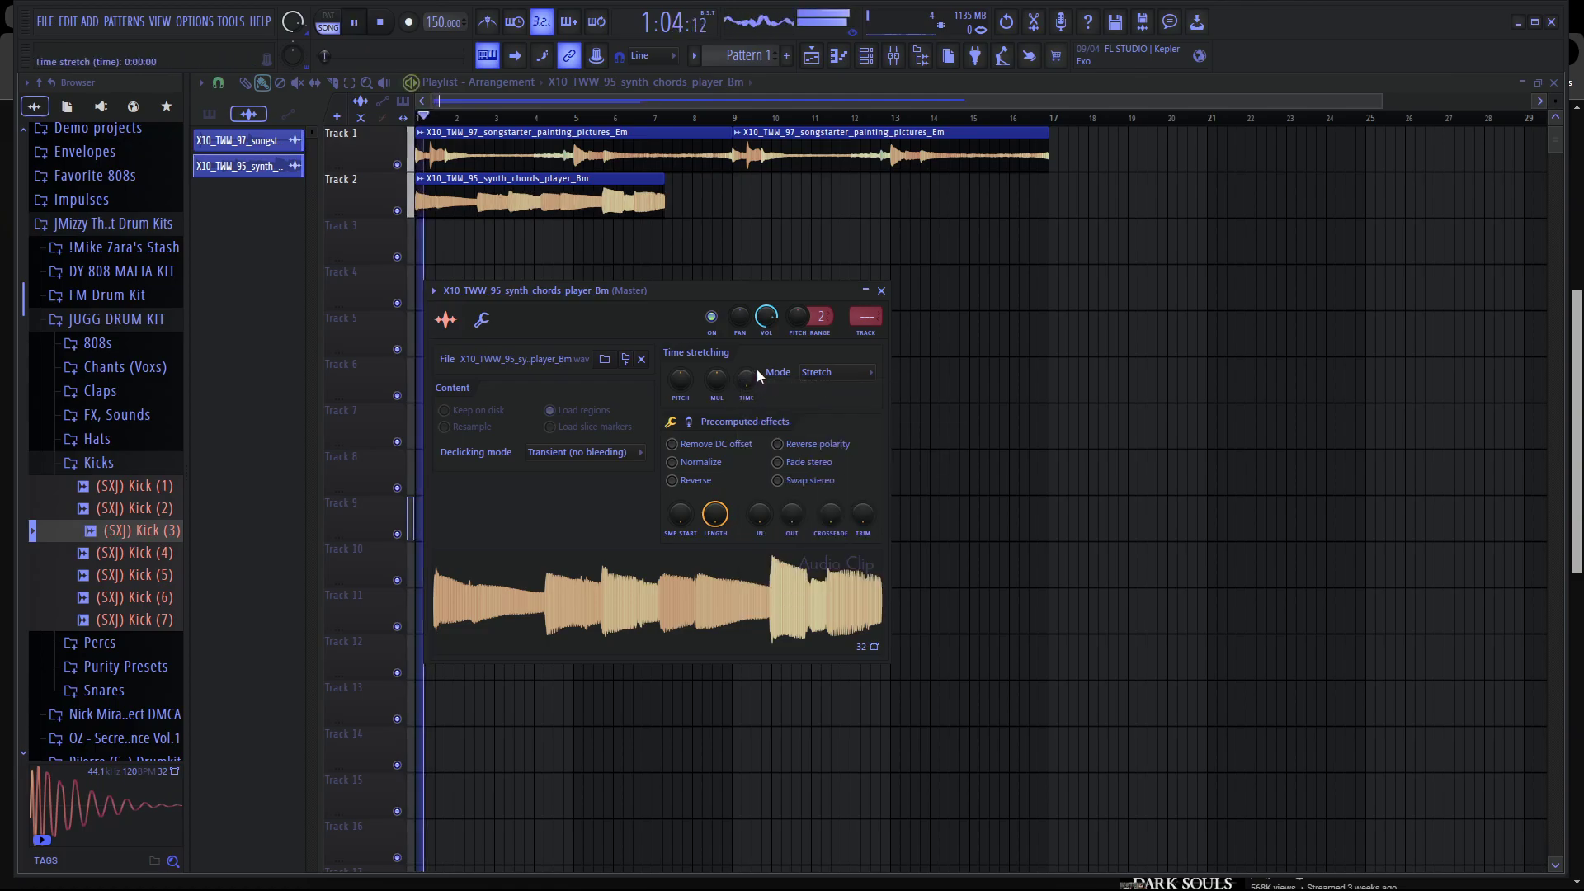
pyautogui.click(834, 375)
pyautogui.click(882, 291)
pyautogui.press('space')
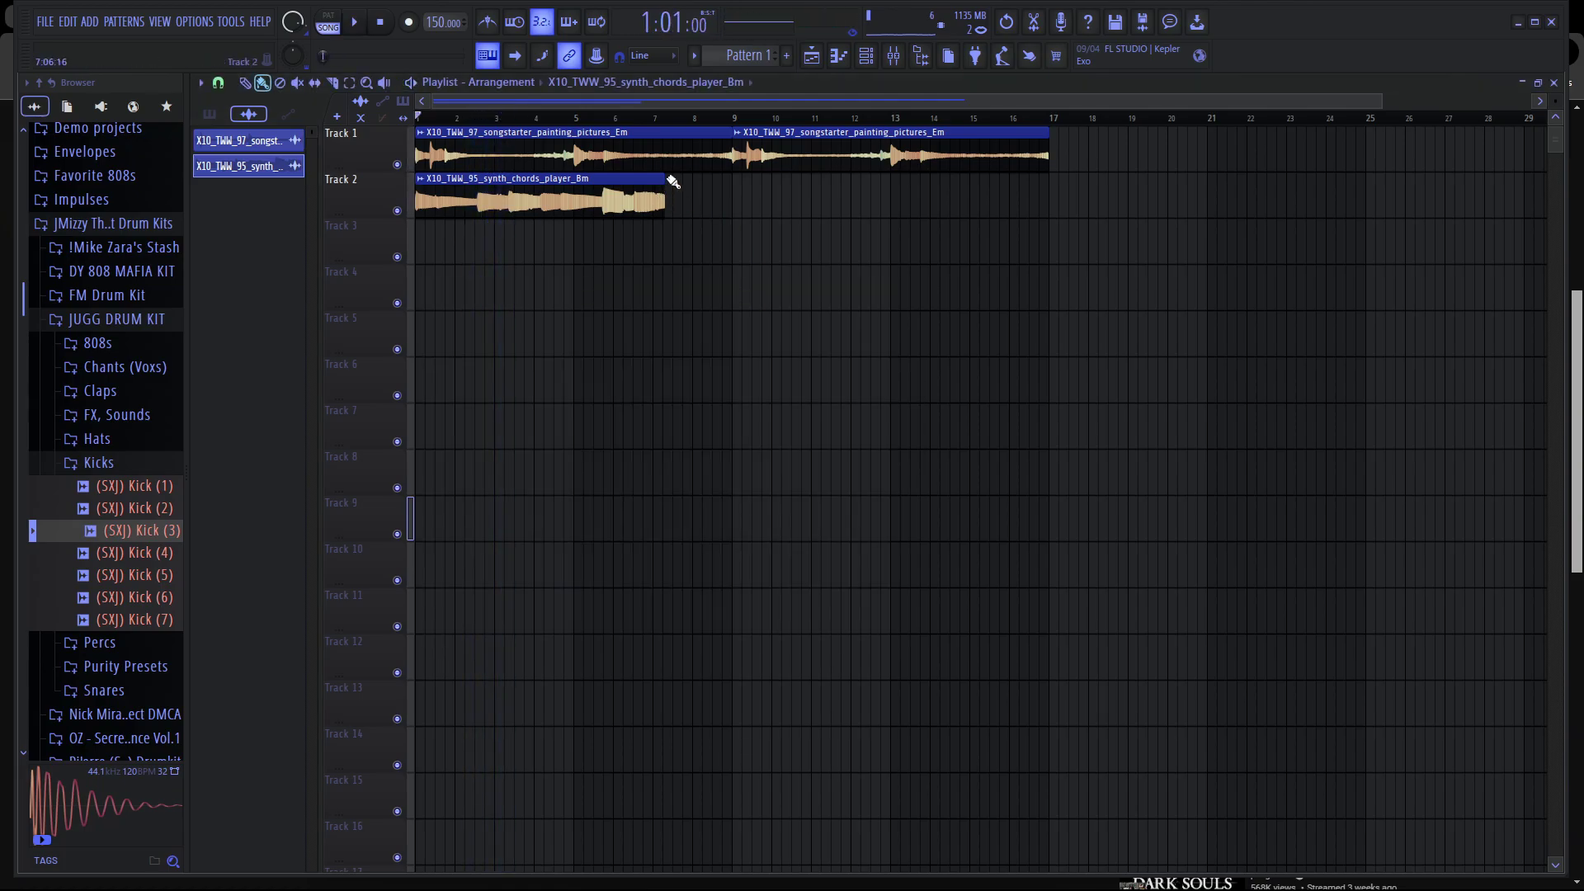
# Stretch the synth chords clip to bar 9 and cut its TIME from 8:00:00 to 2:00:00.
pyautogui.moveTo(663, 199); pyautogui.dragTo(734, 201)
pyautogui.press('space')
pyautogui.doubleClick(703, 198)
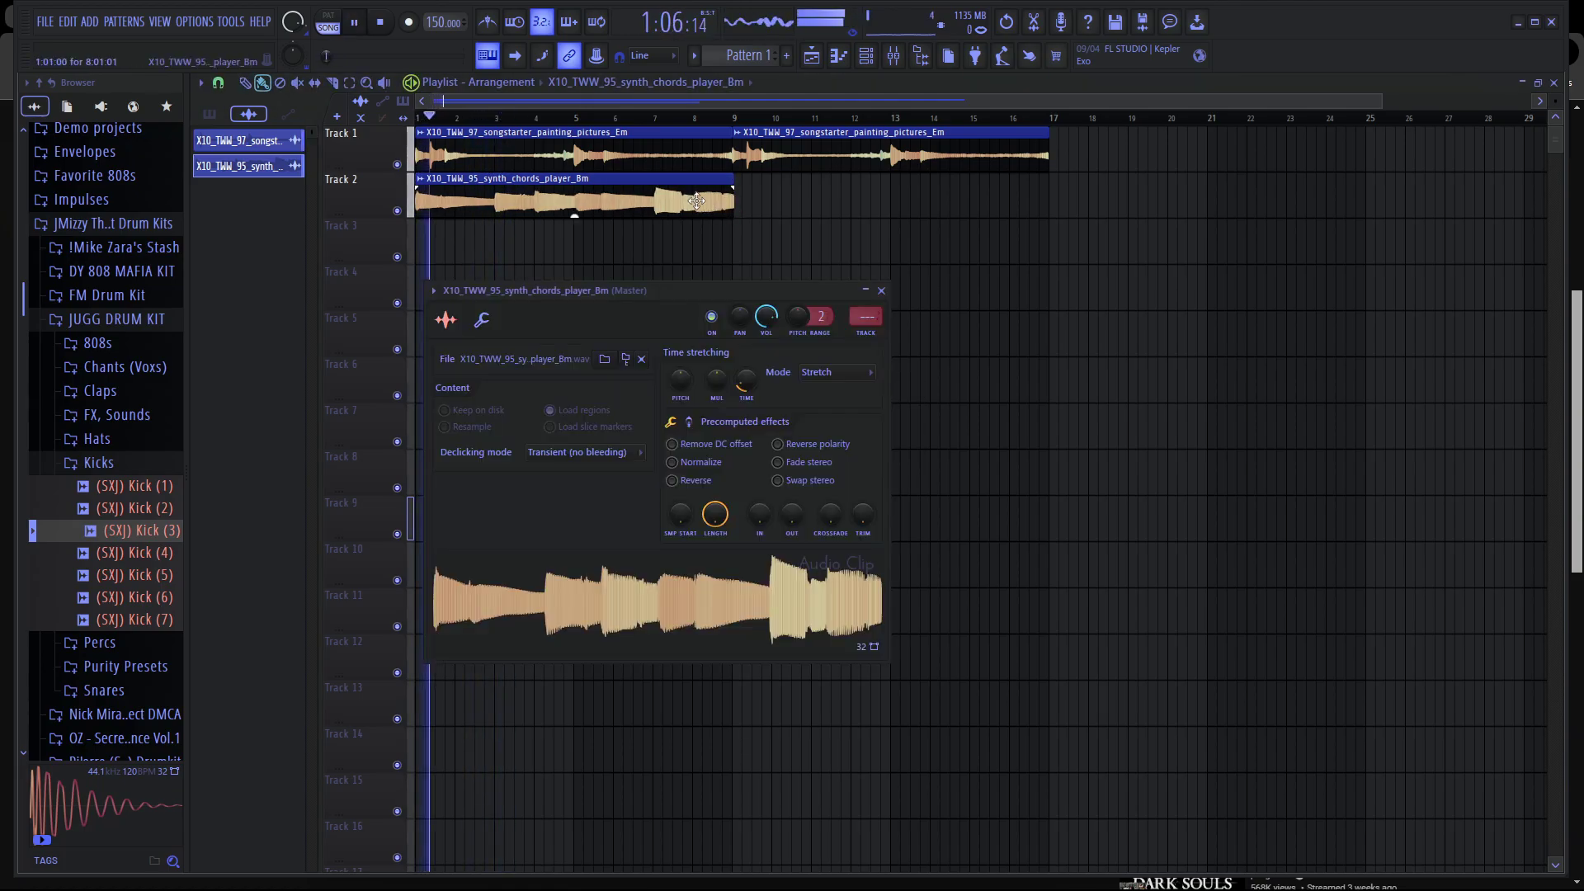
pyautogui.click(868, 378)
pyautogui.moveTo(749, 379); pyautogui.dragTo(750, 375)
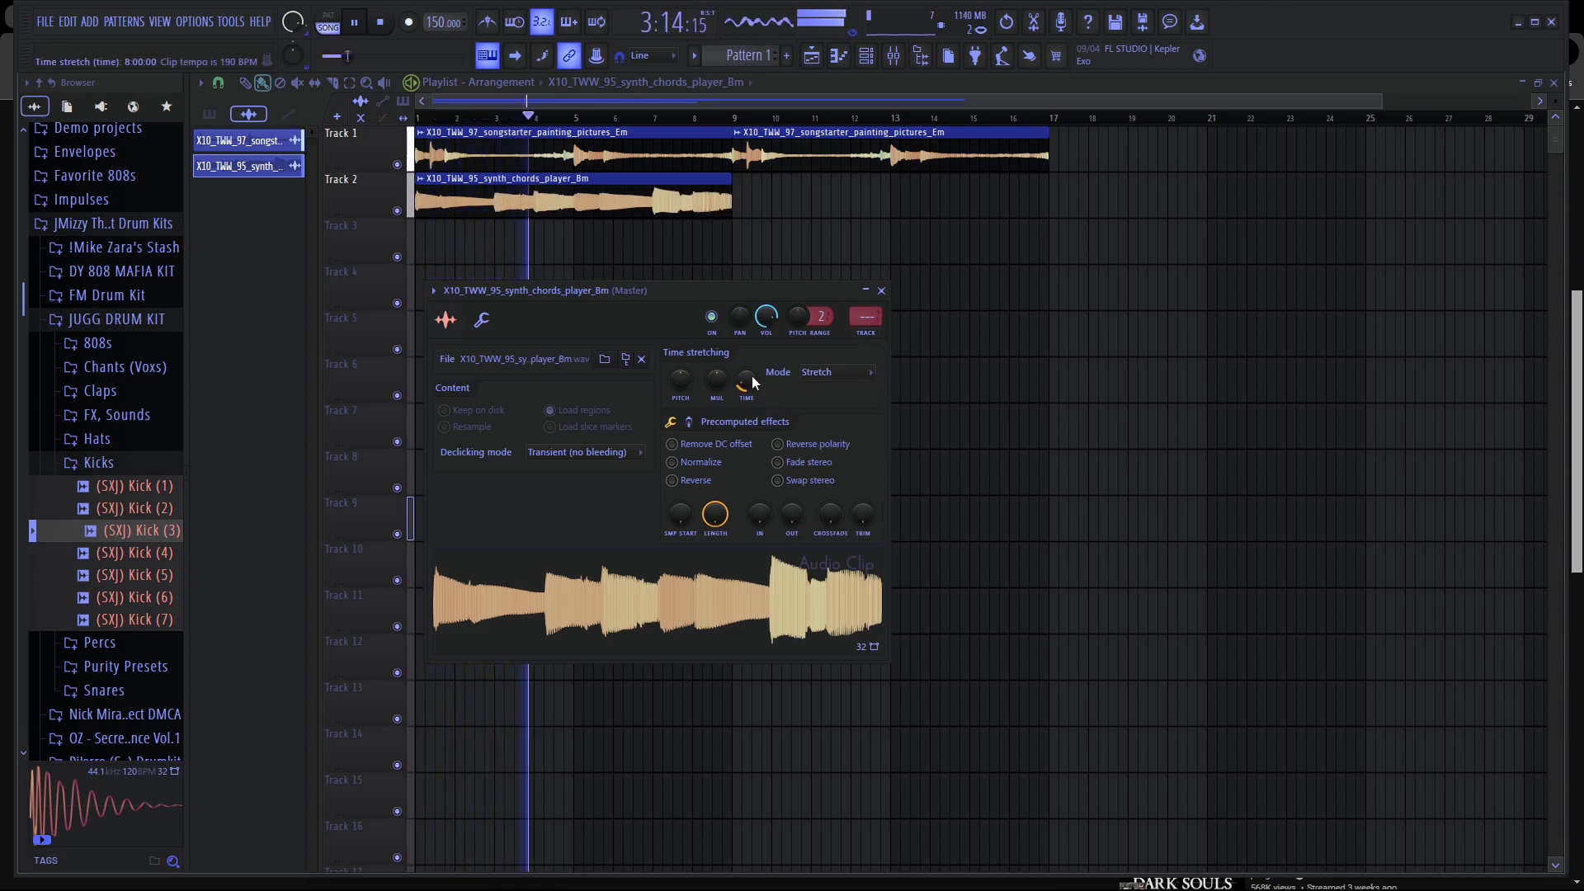
pyautogui.press('space')
pyautogui.click(836, 373)
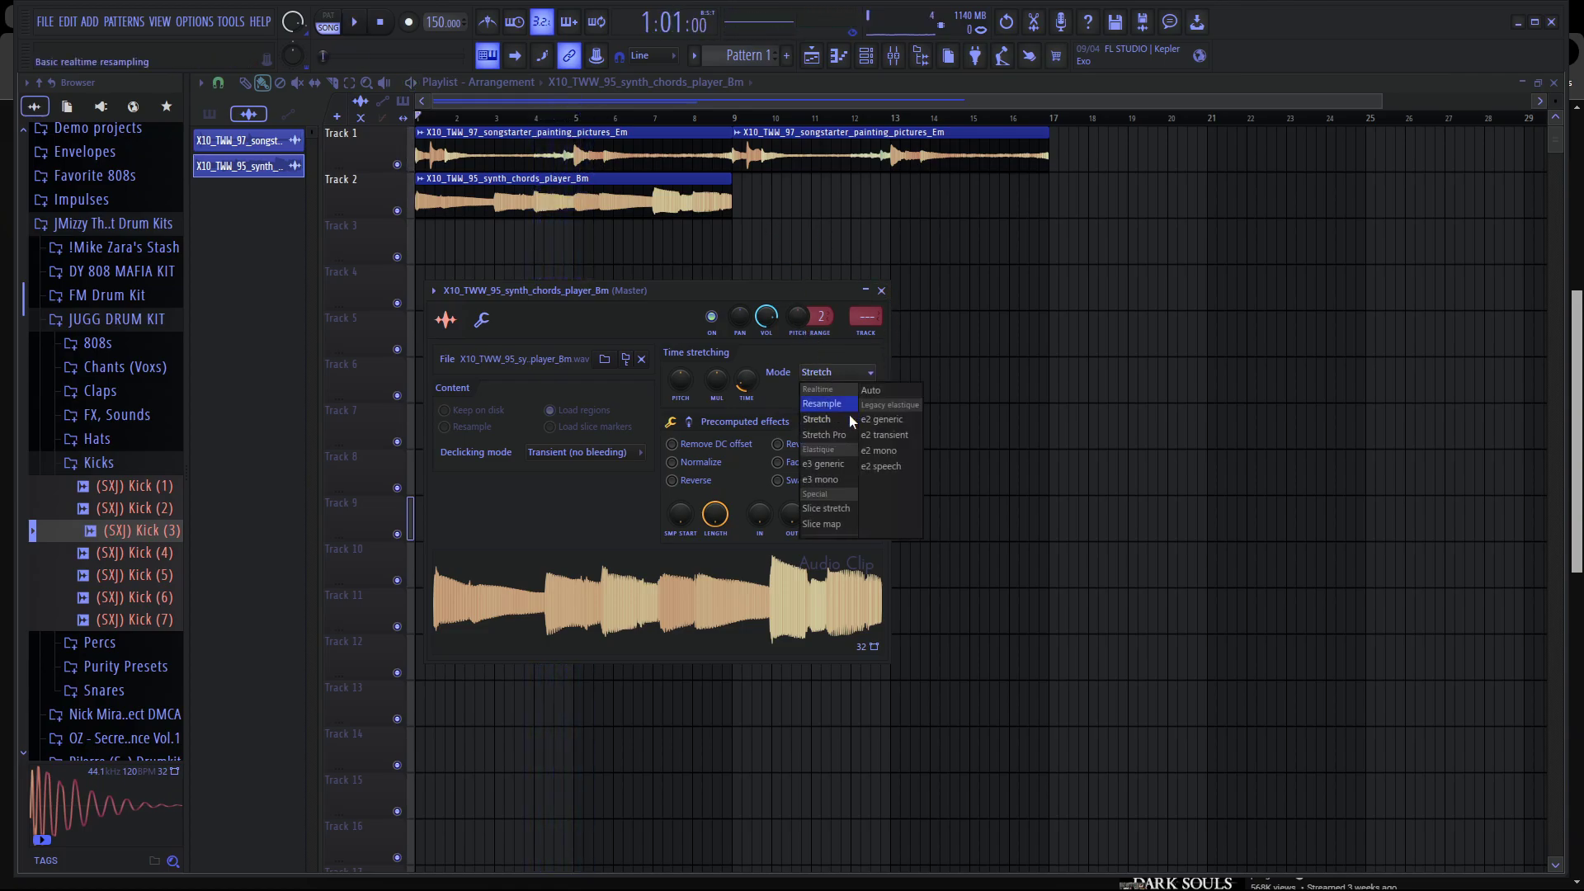
pyautogui.click(844, 396)
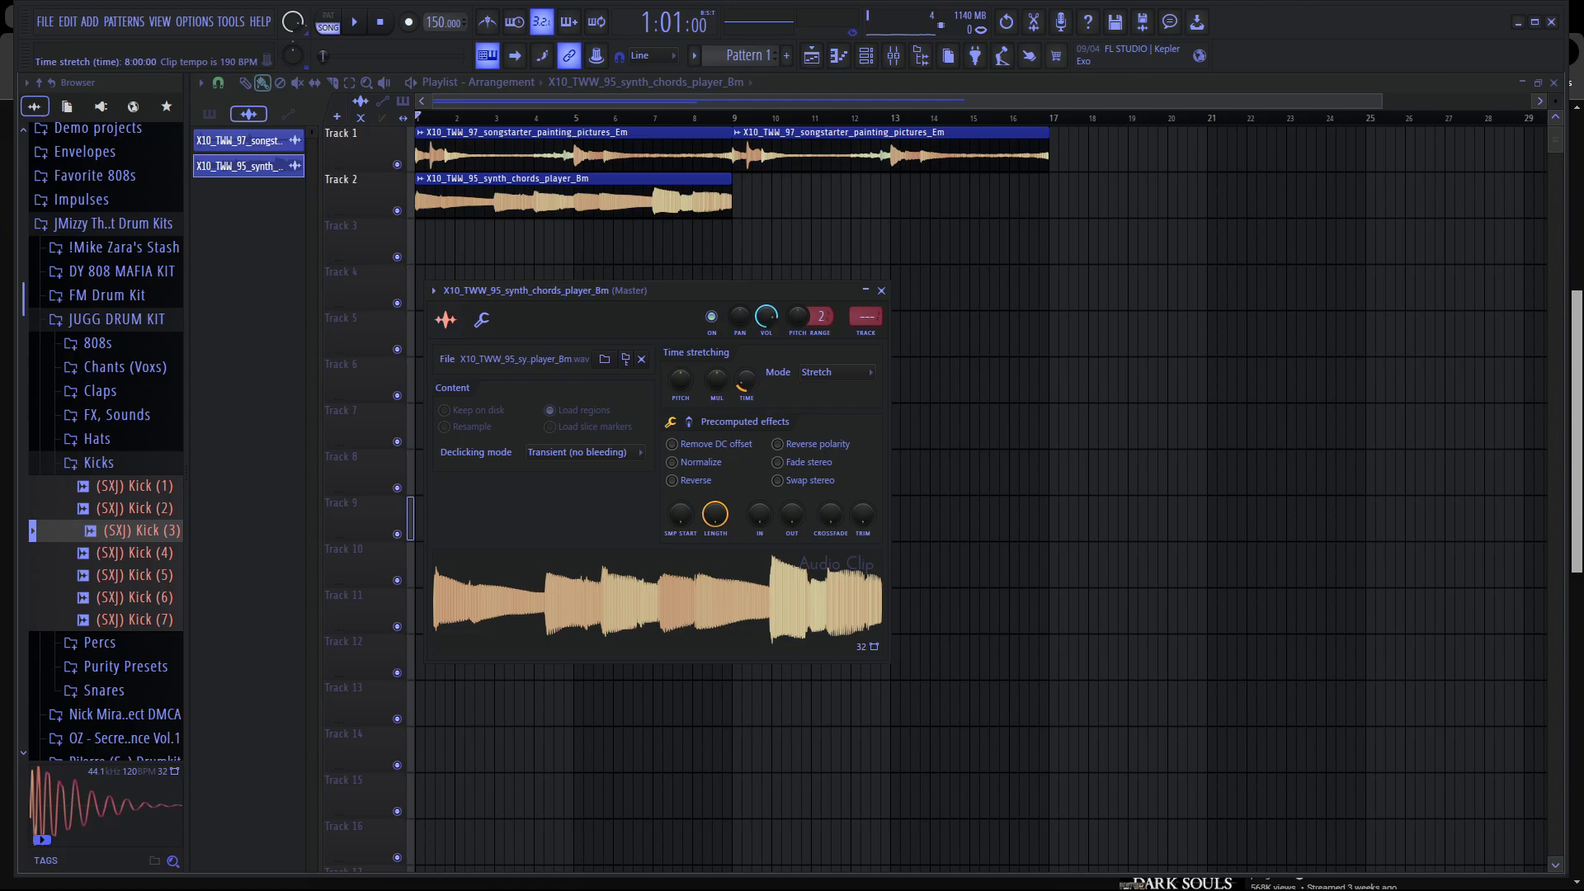
pyautogui.moveTo(746, 379); pyautogui.dragTo(746, 454)
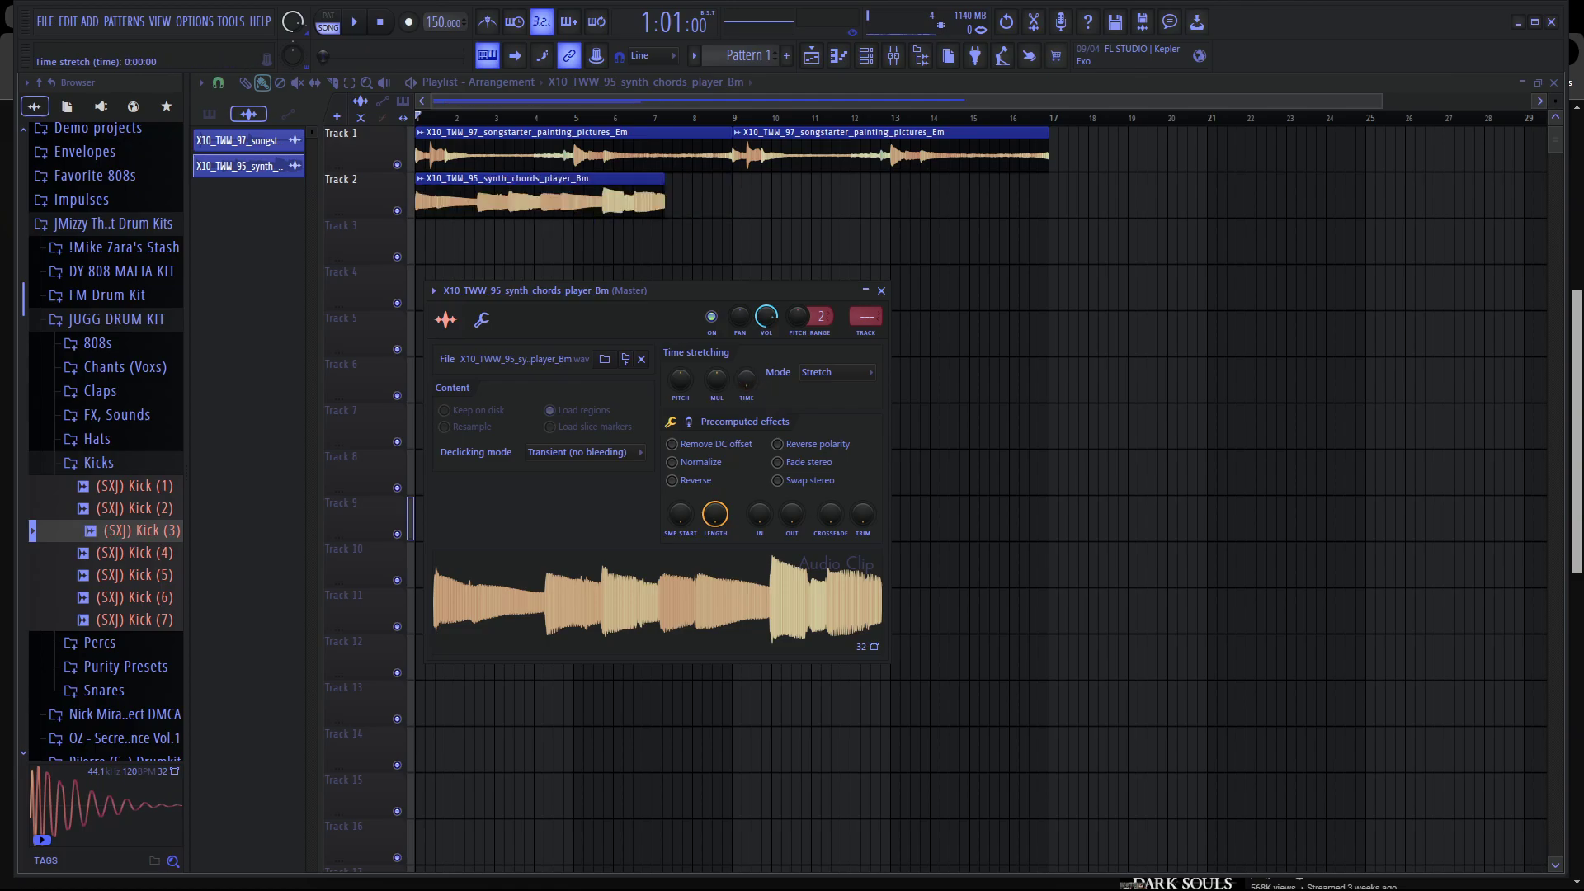
pyautogui.press('space')
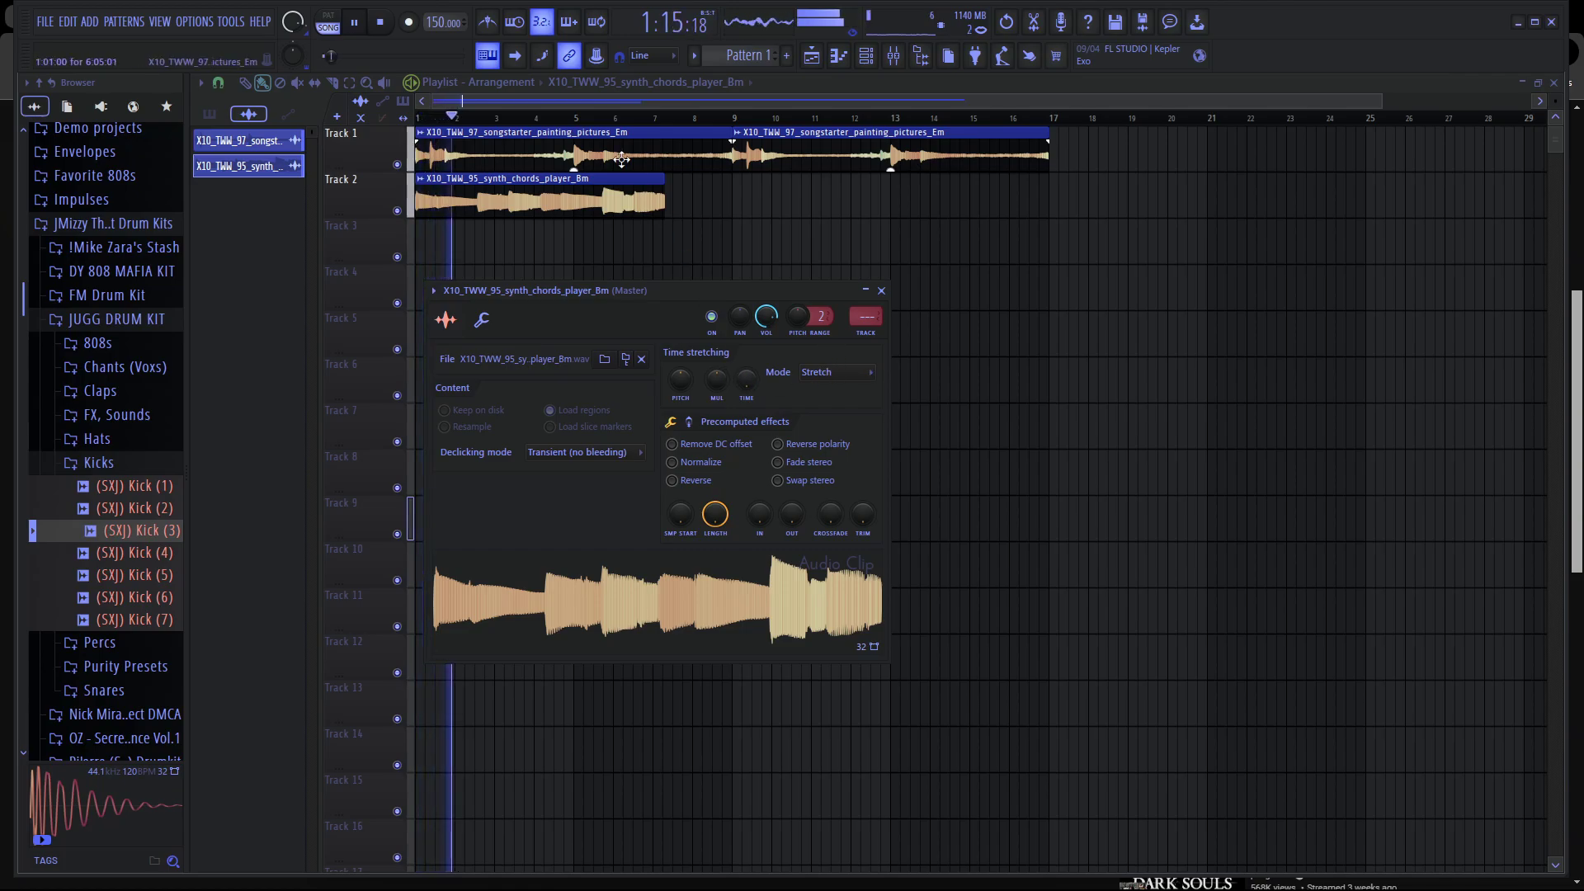
pyautogui.click(400, 89)
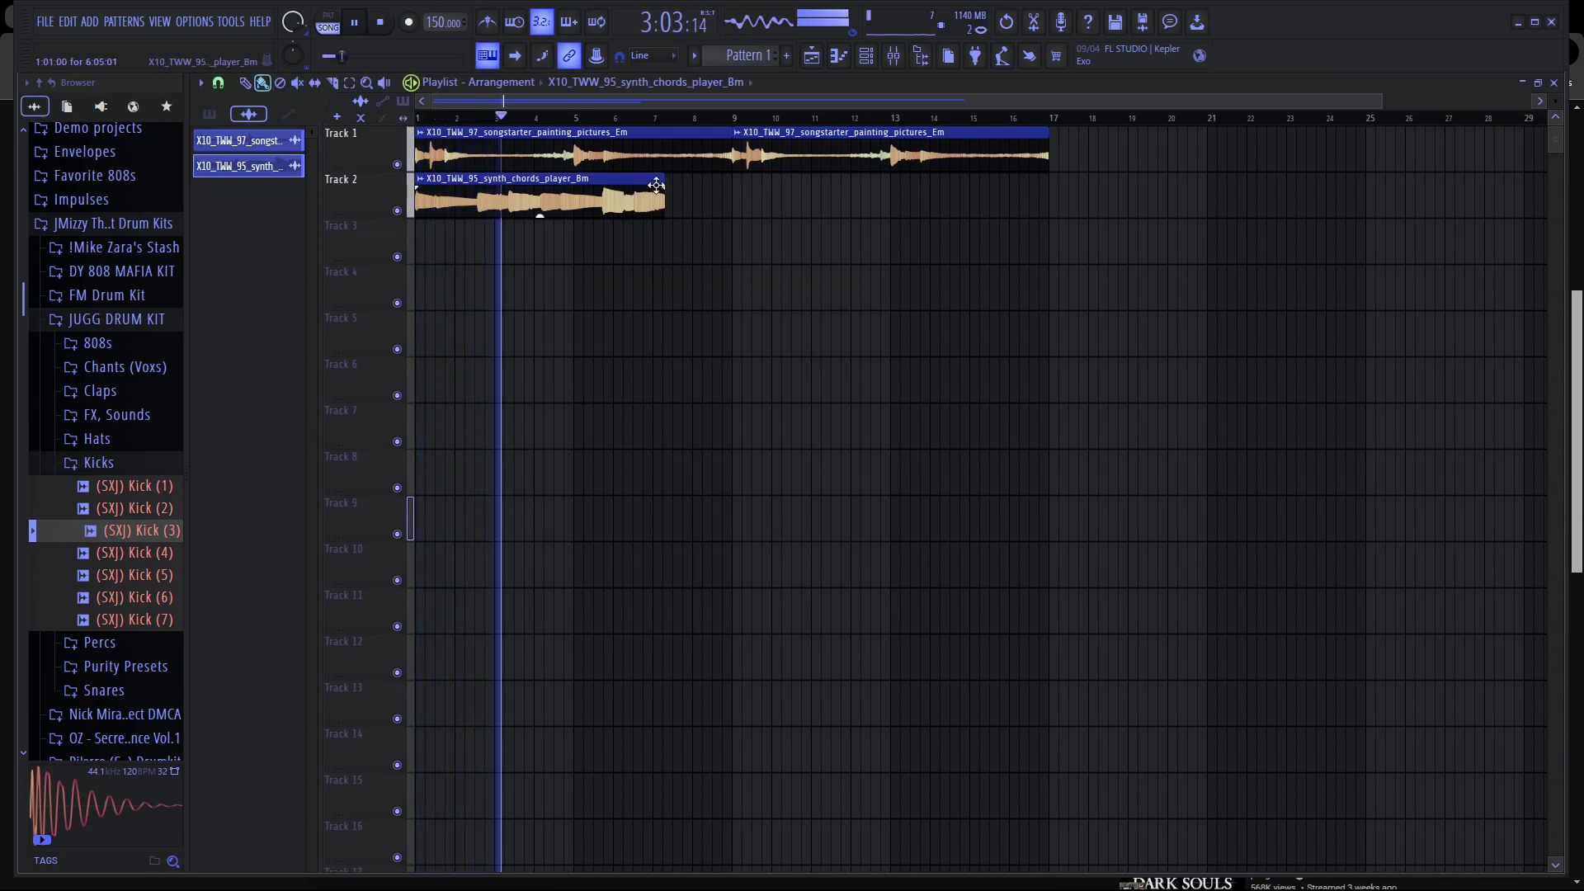
# Refit the synth chords clip's end to bar 9, keeping Stretch as its mode.
pyautogui.moveTo(662, 180); pyautogui.dragTo(733, 183)
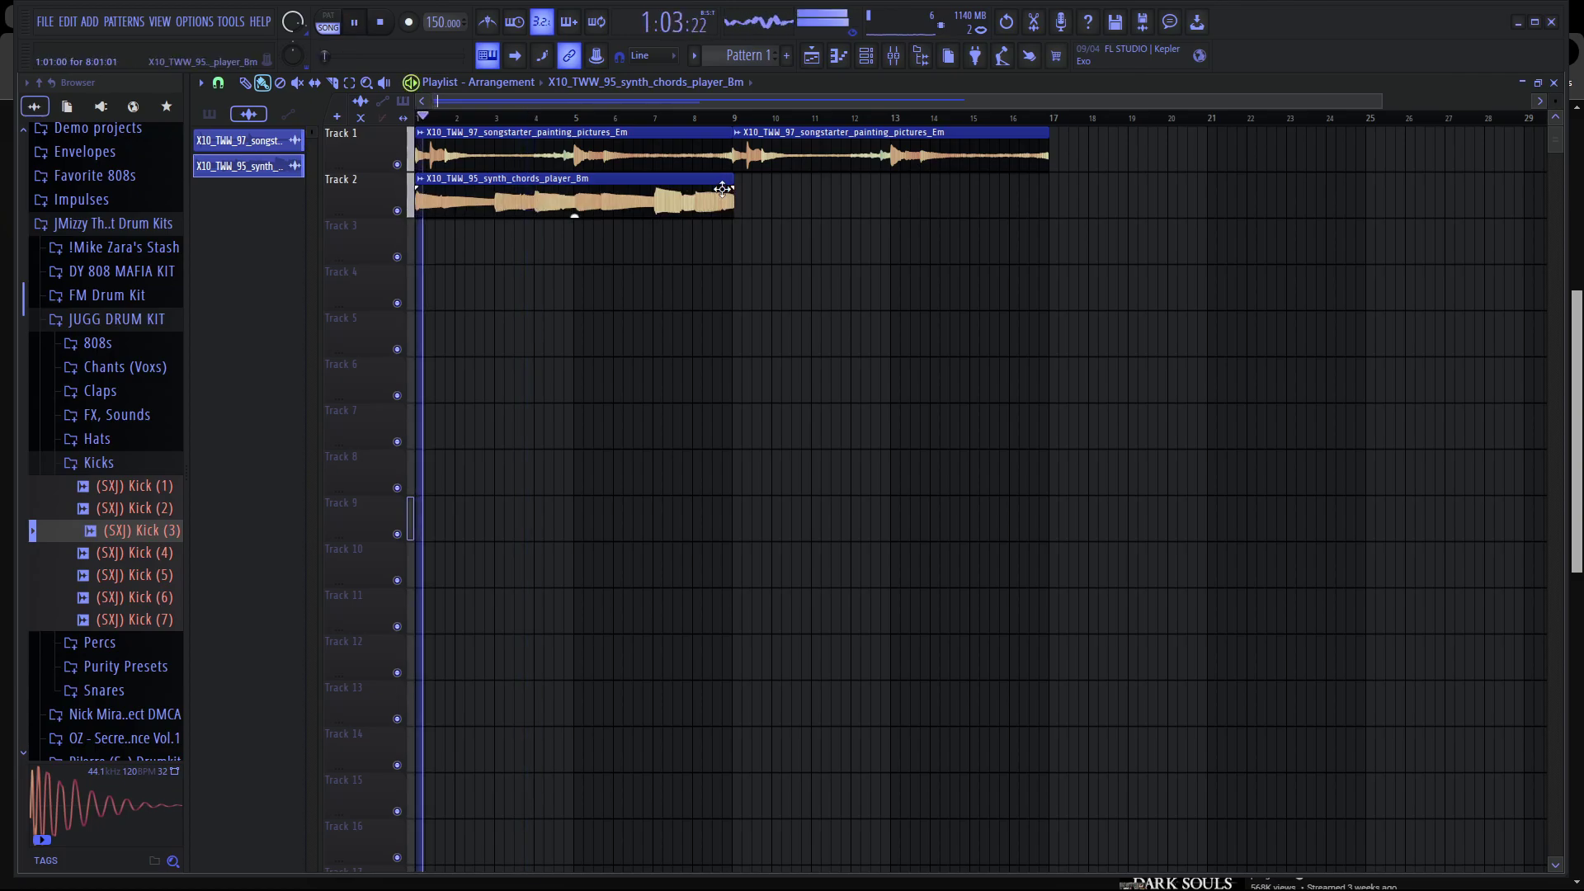
pyautogui.doubleClick(720, 188)
pyautogui.scroll(12, 737, 210)
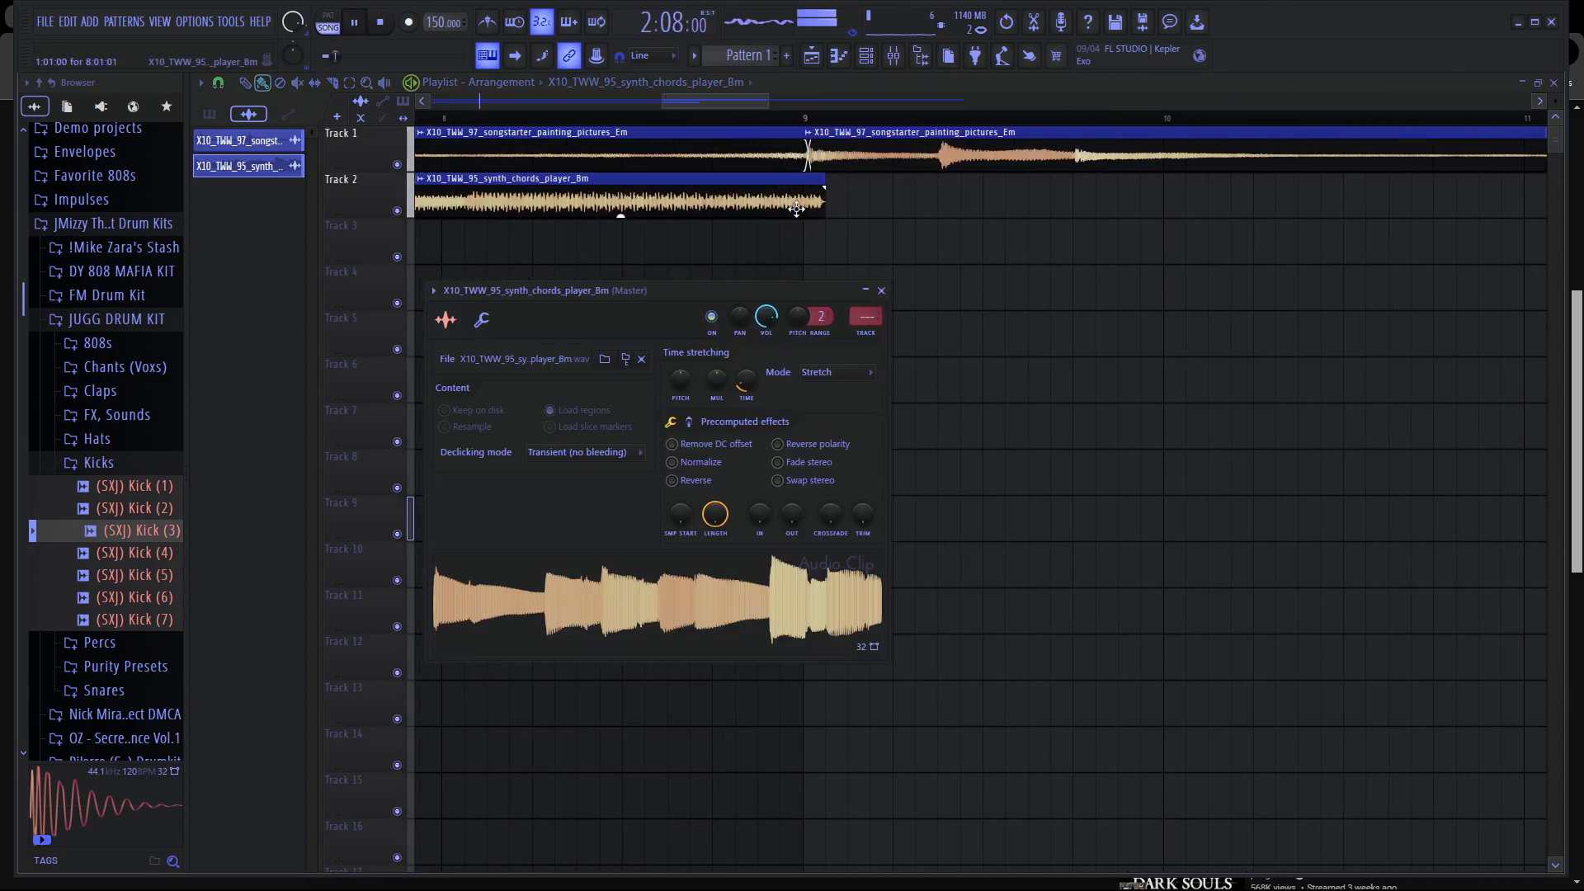
pyautogui.scroll(2, 784, 196)
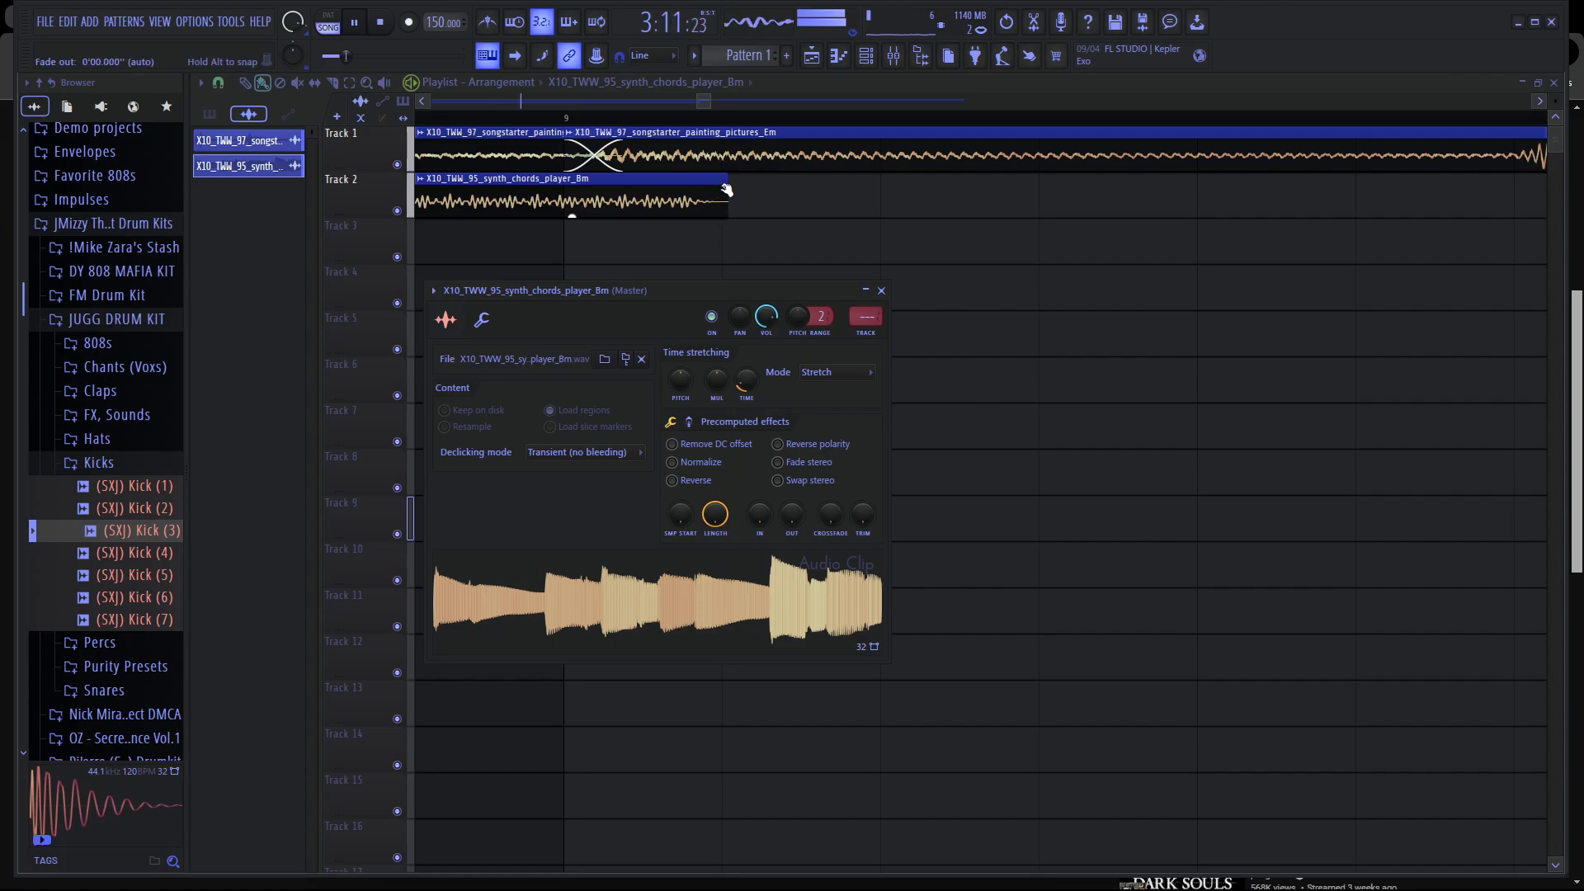
pyautogui.moveTo(728, 173); pyautogui.dragTo(566, 193)
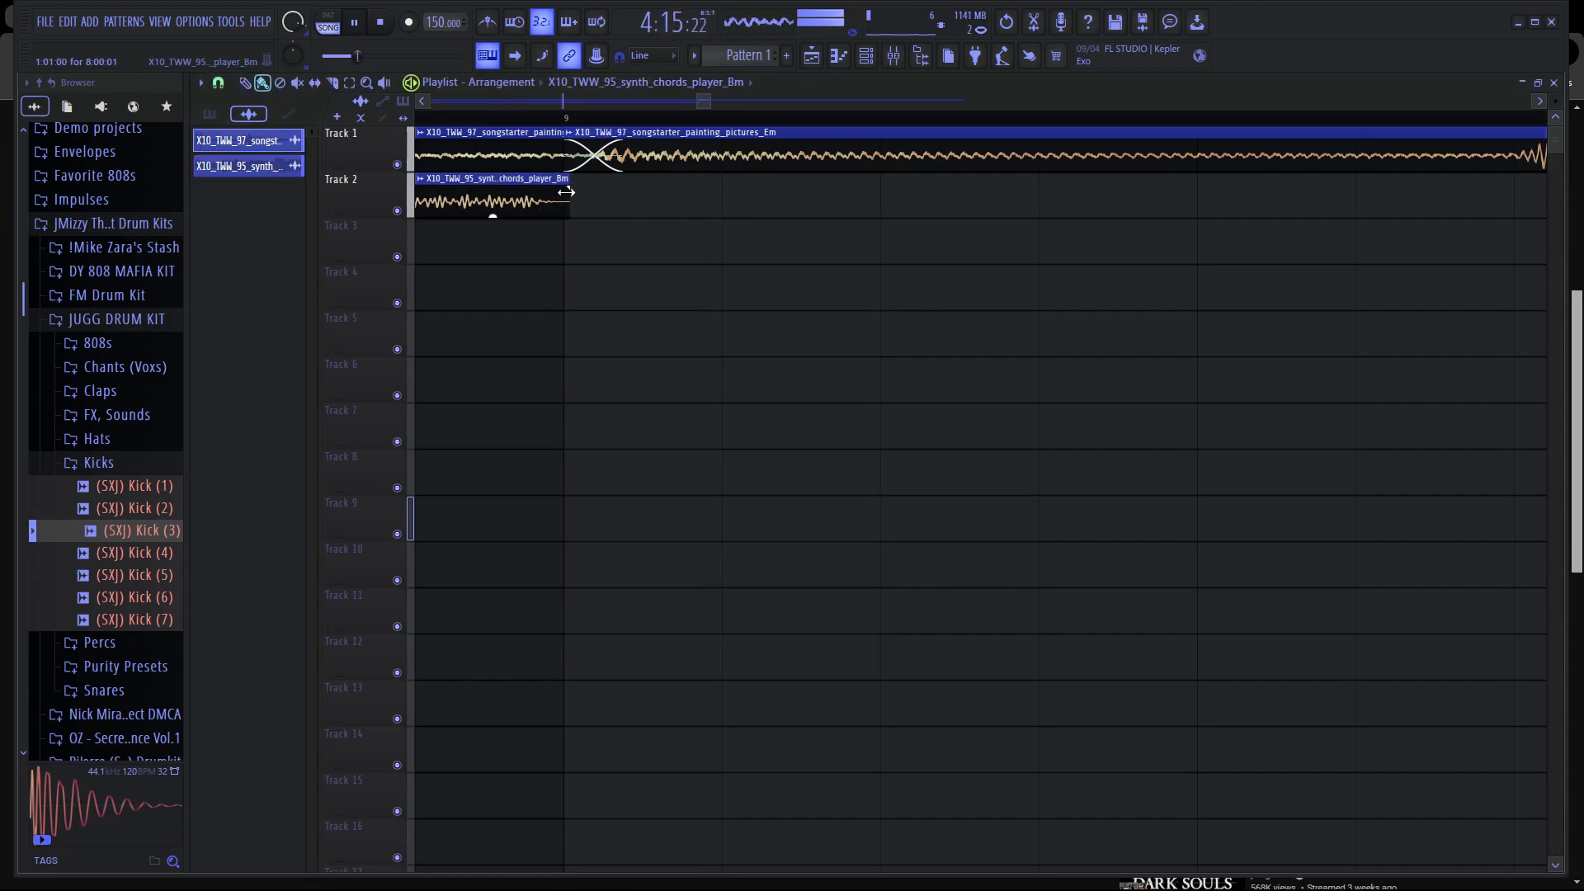
pyautogui.doubleClick(493, 188)
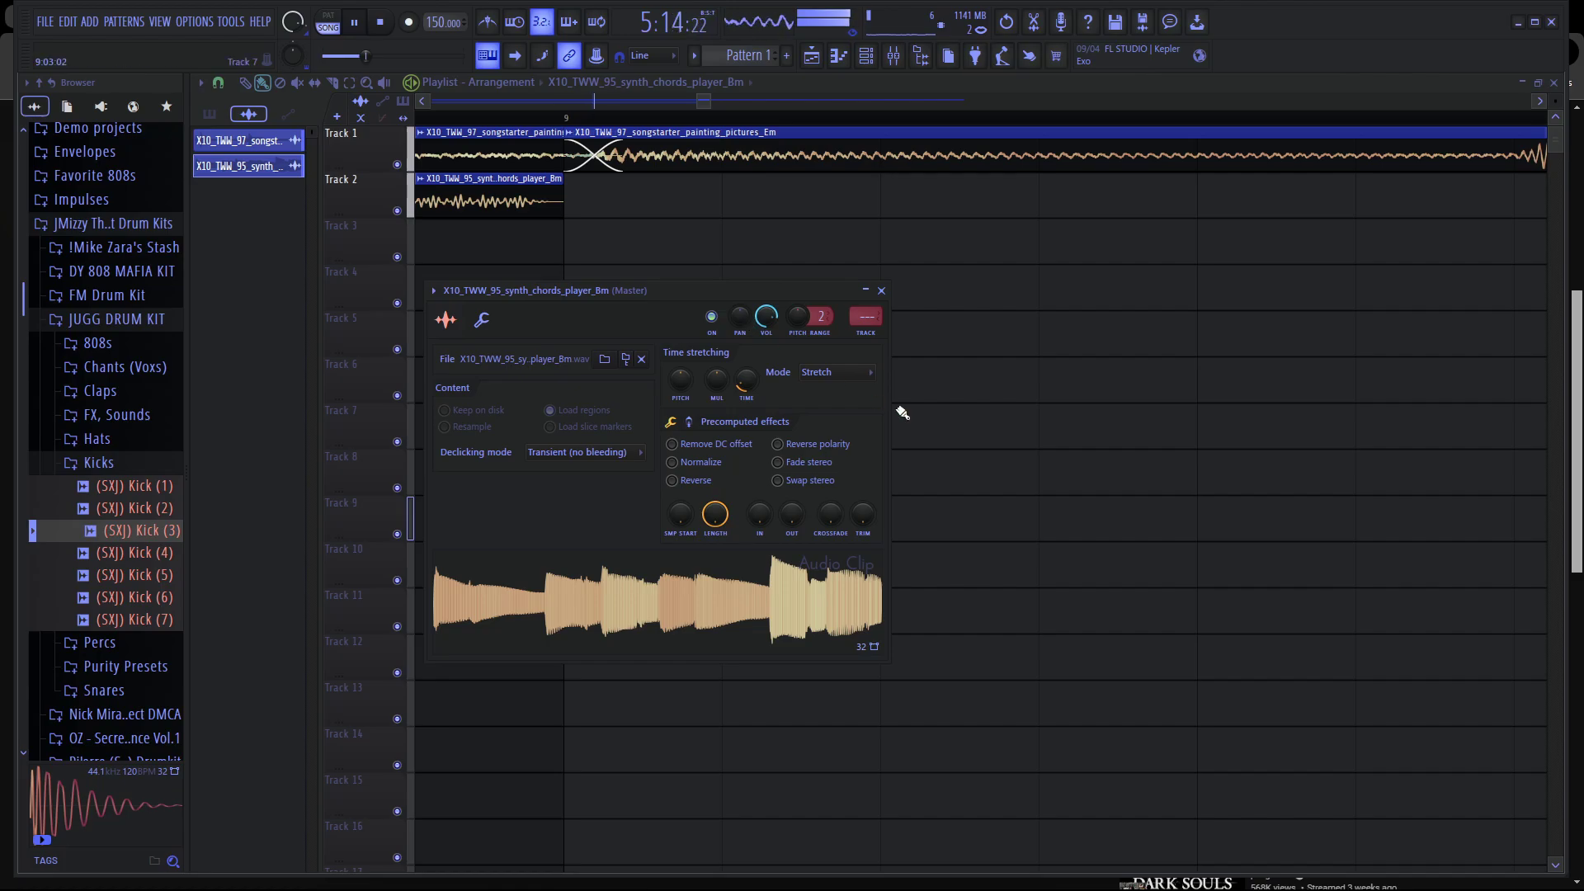
pyautogui.click(822, 375)
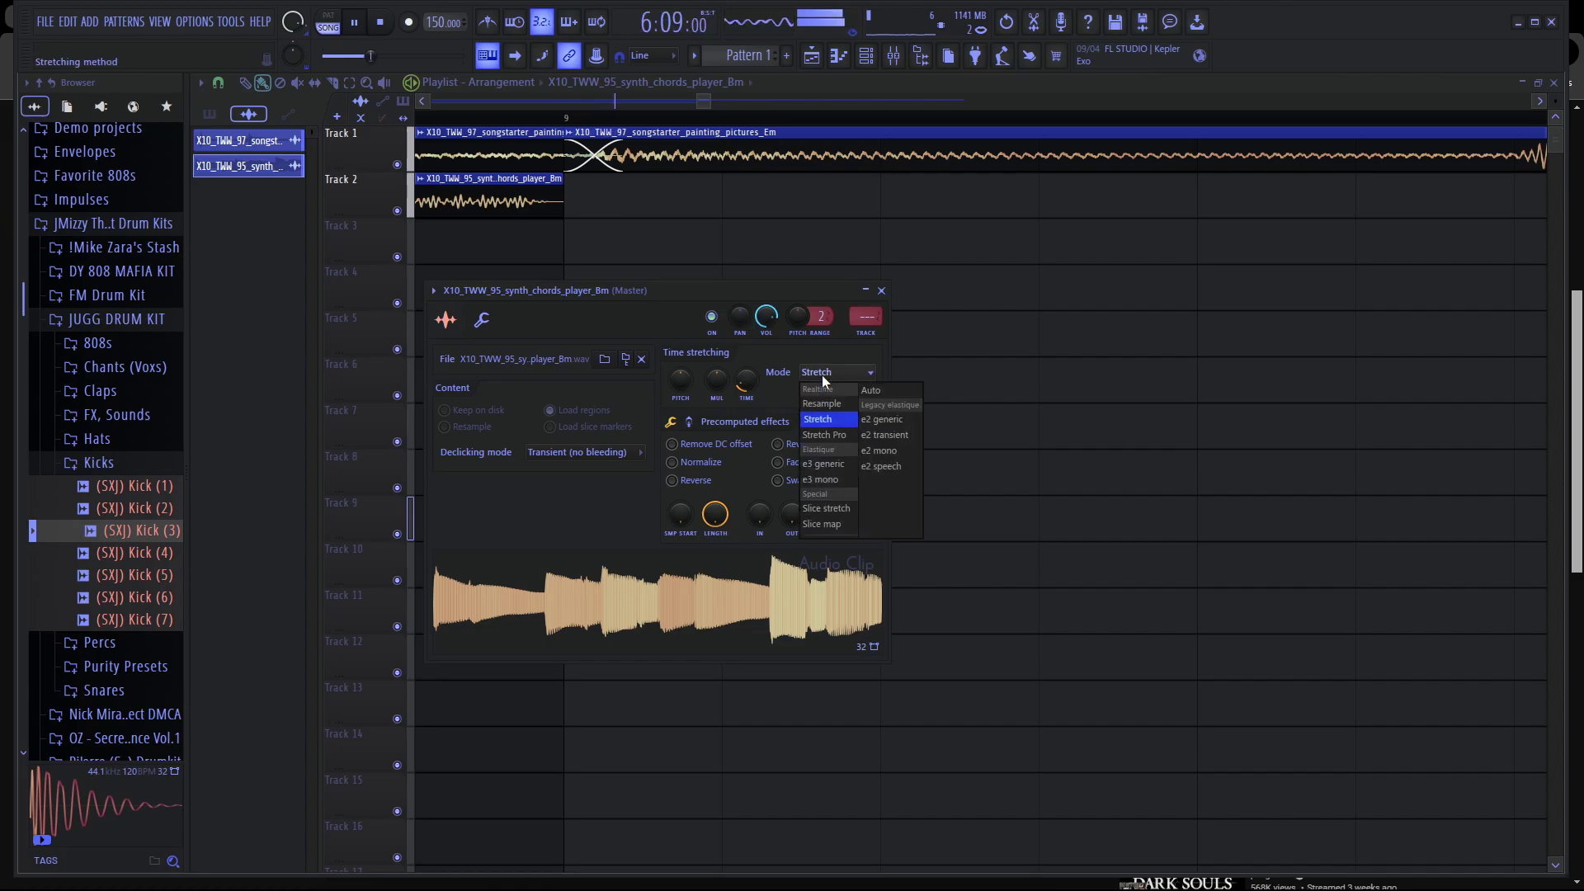
pyautogui.click(845, 419)
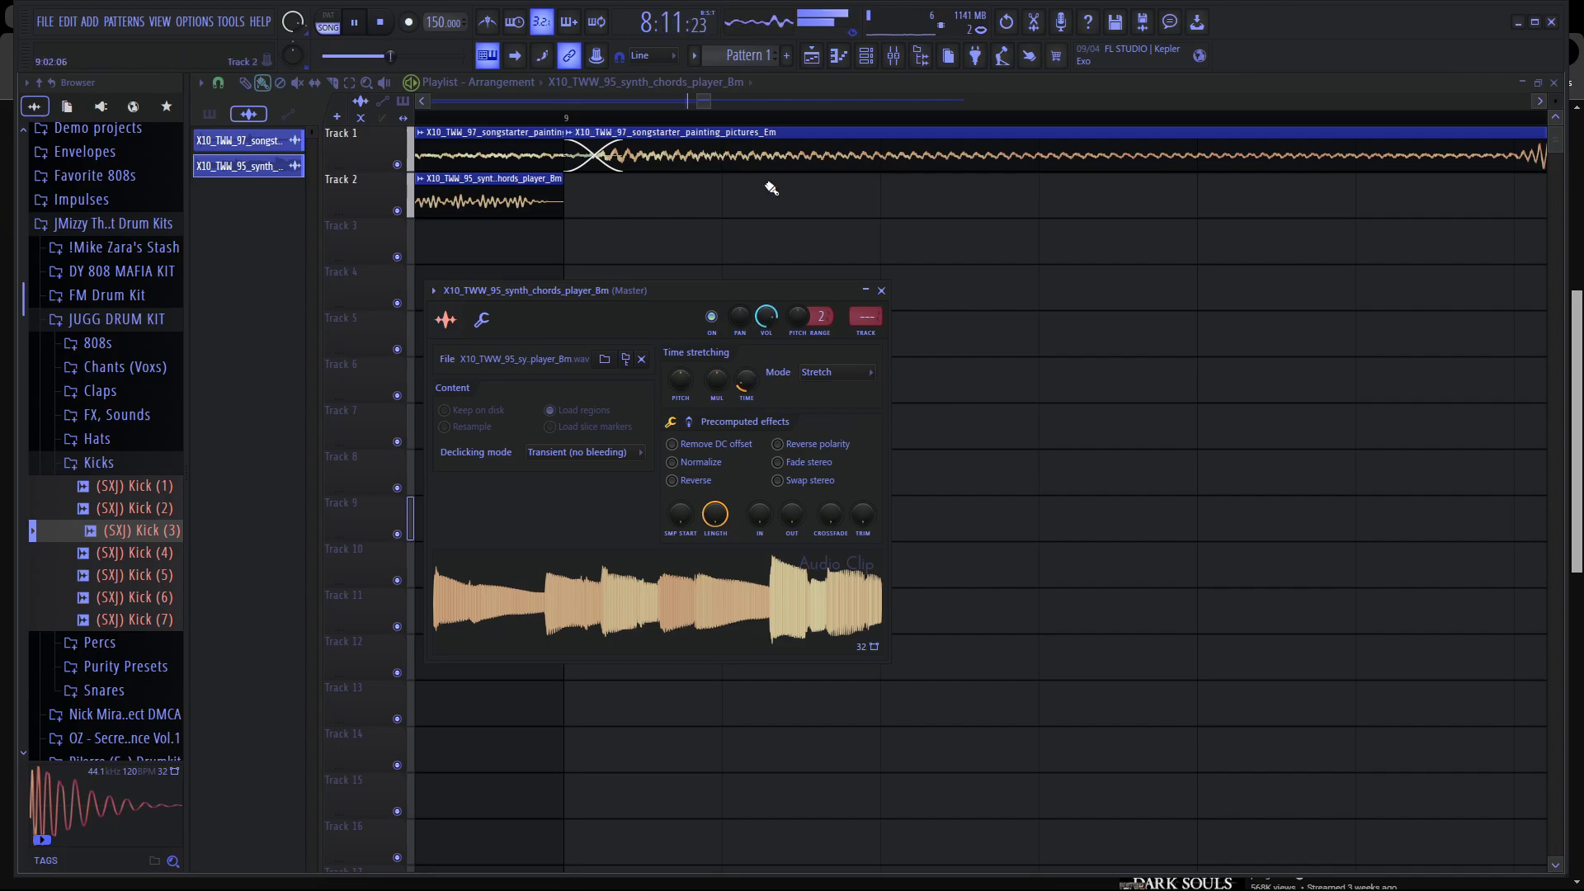
pyautogui.scroll(-10, 749, 216)
pyautogui.press('space')
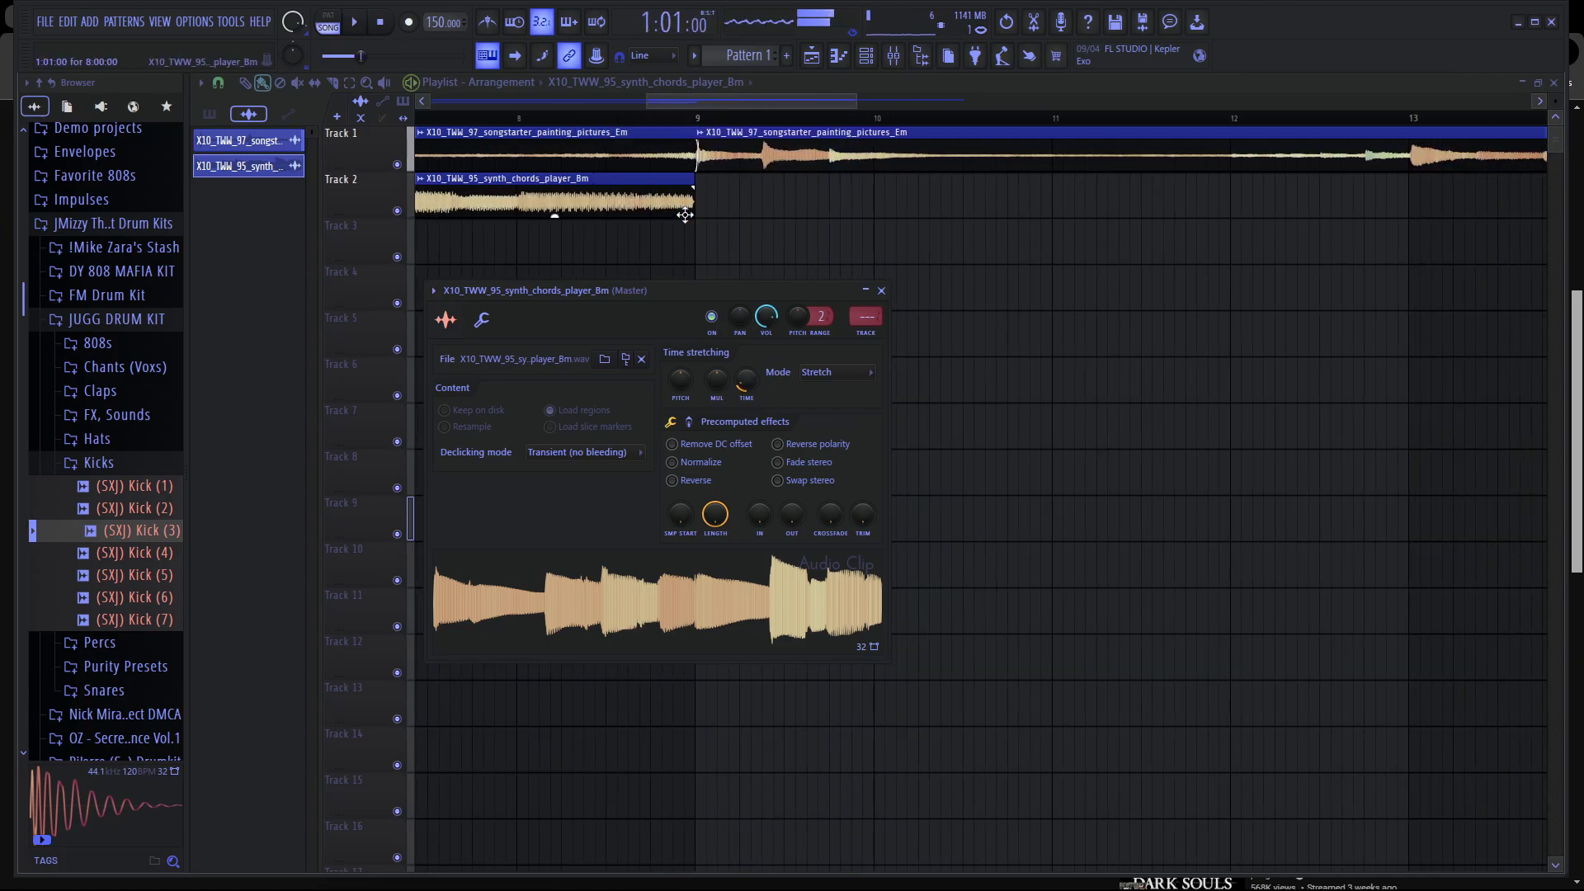
pyautogui.click(600, 128)
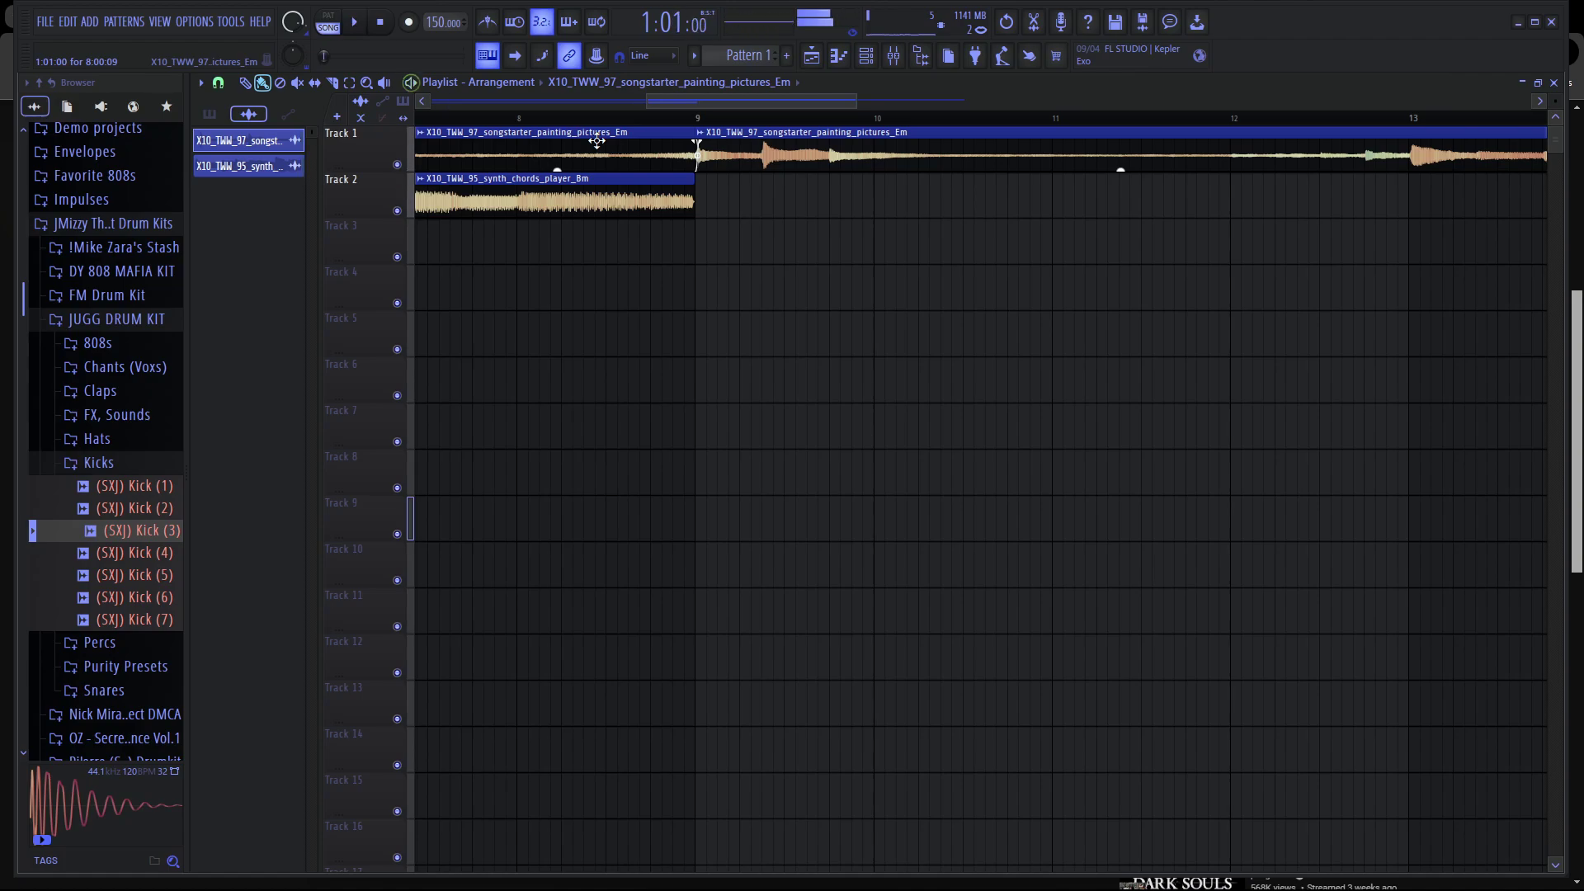
# Lower the songstarter loop's pitch to -290 cents.
pyautogui.doubleClick(597, 140)
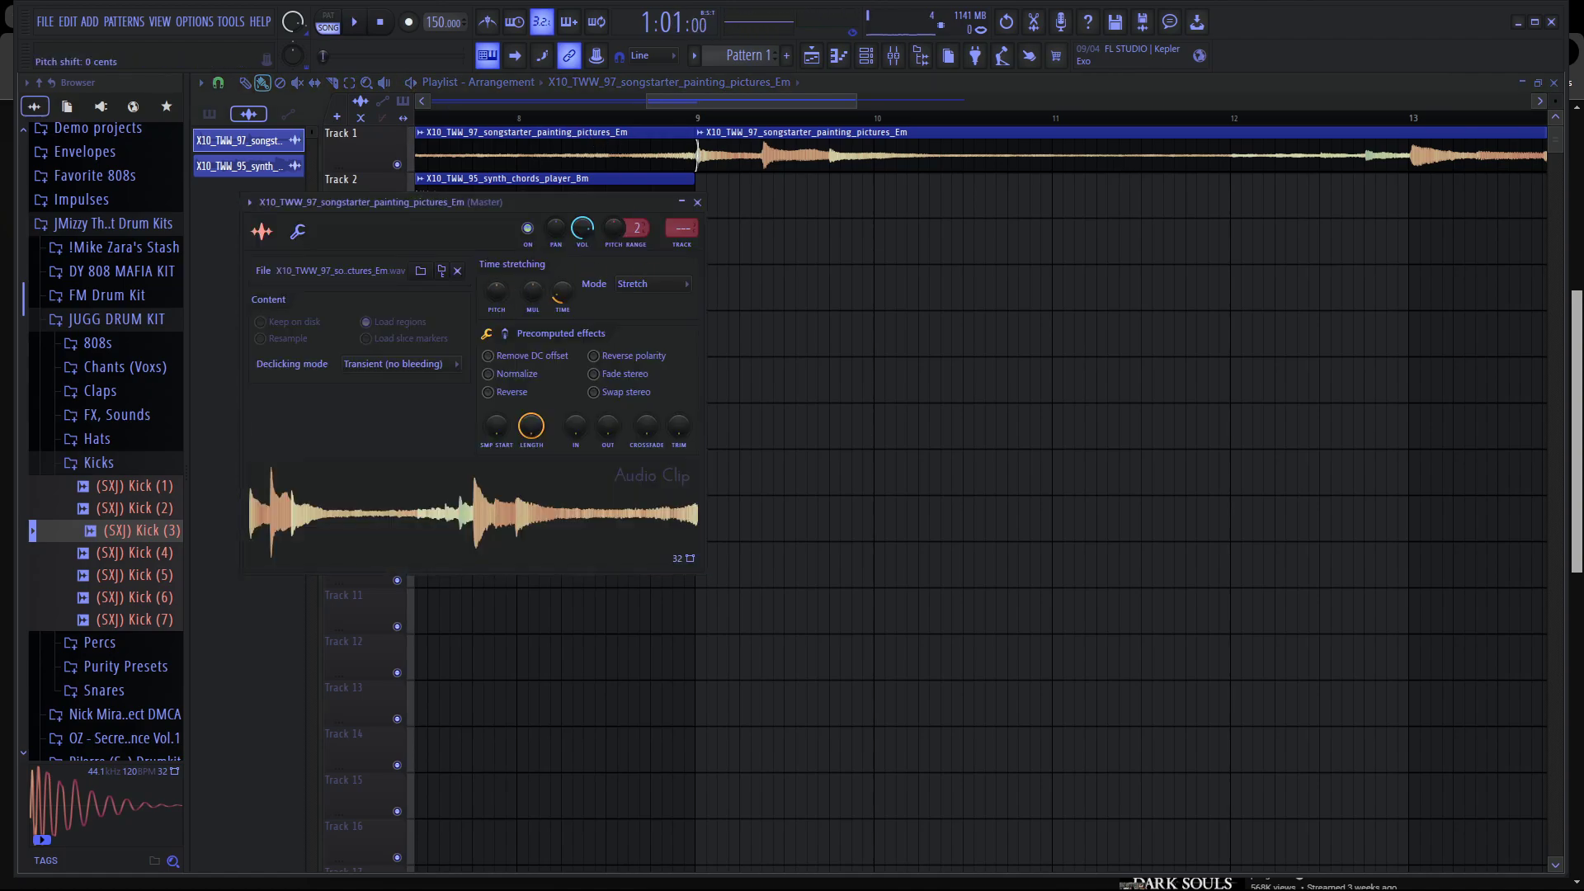
pyautogui.press('space')
pyautogui.moveTo(506, 291); pyautogui.dragTo(498, 293)
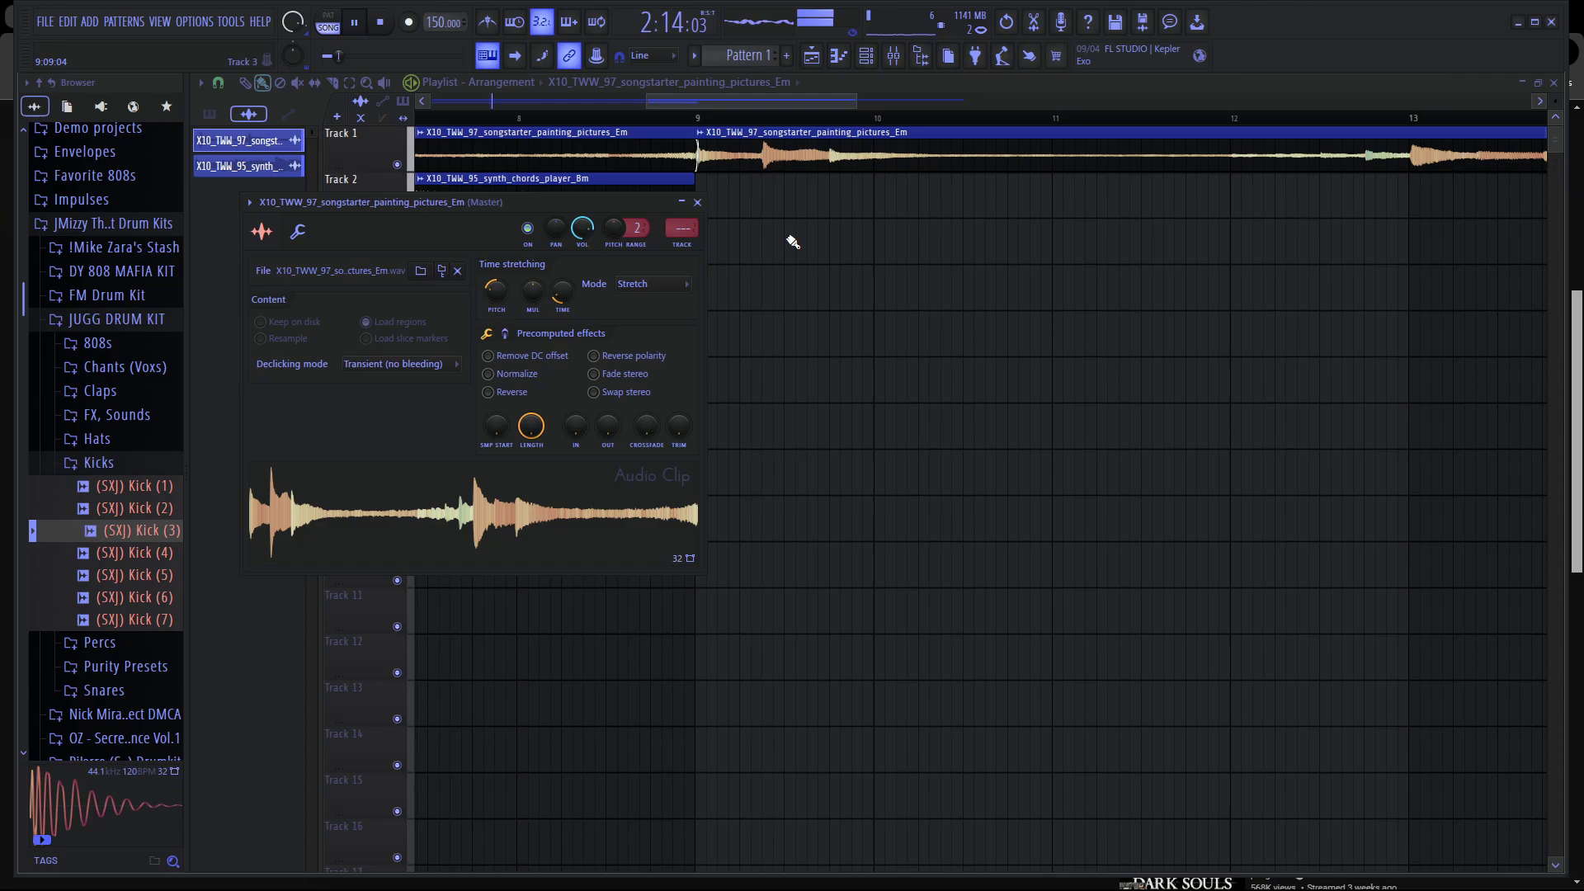
pyautogui.click(698, 203)
# Delete the second songstarter clip and trim the first to end at bar 9.
pyautogui.rightClick(839, 134)
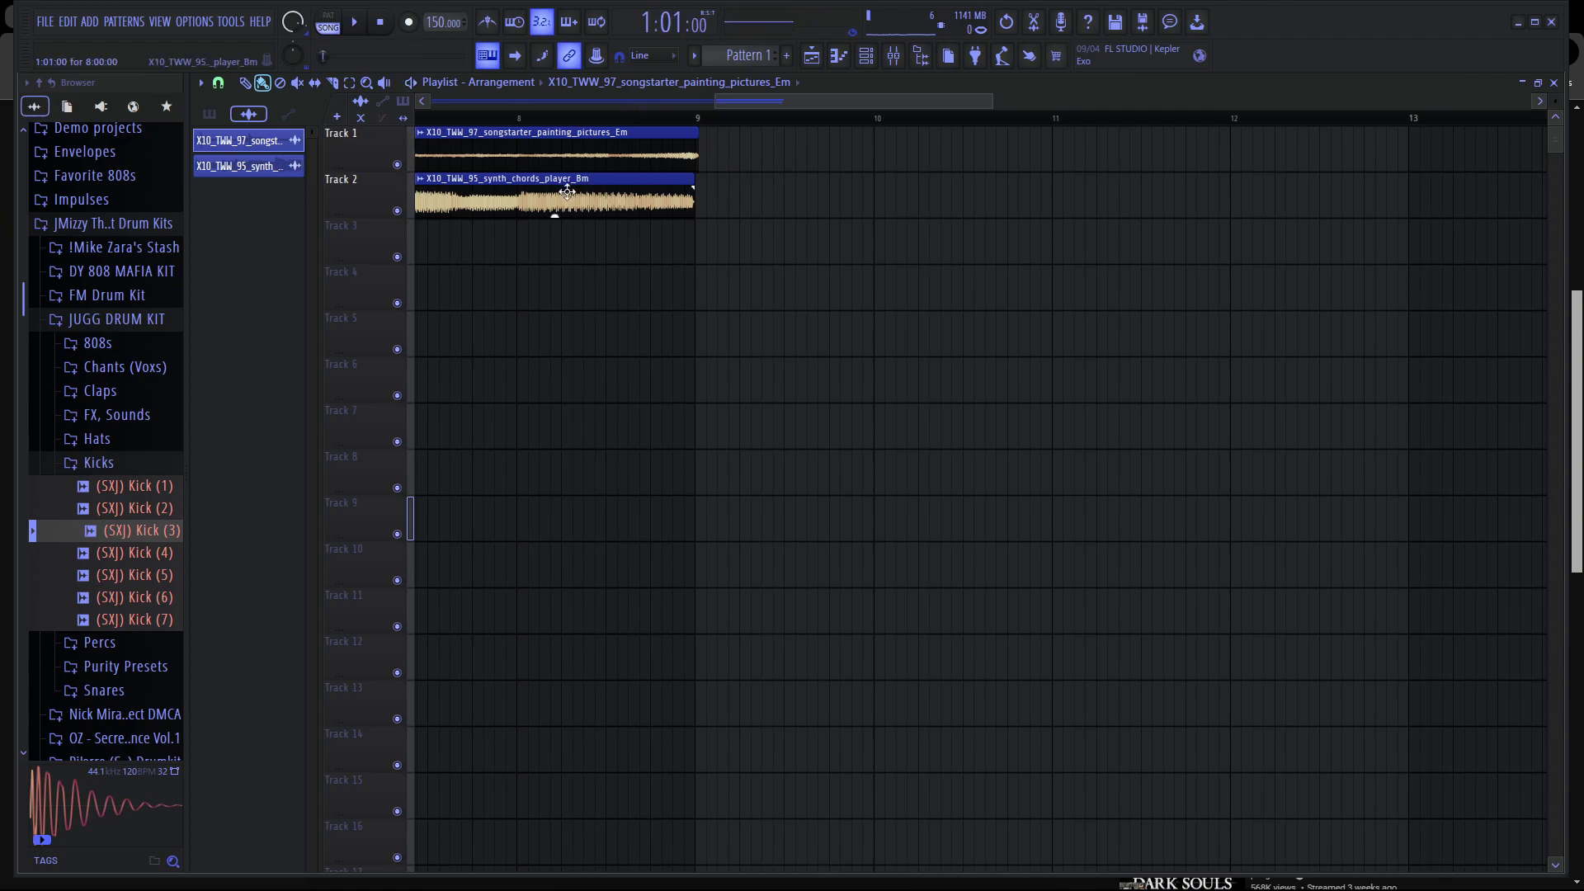
pyautogui.scroll(10, 660, 171)
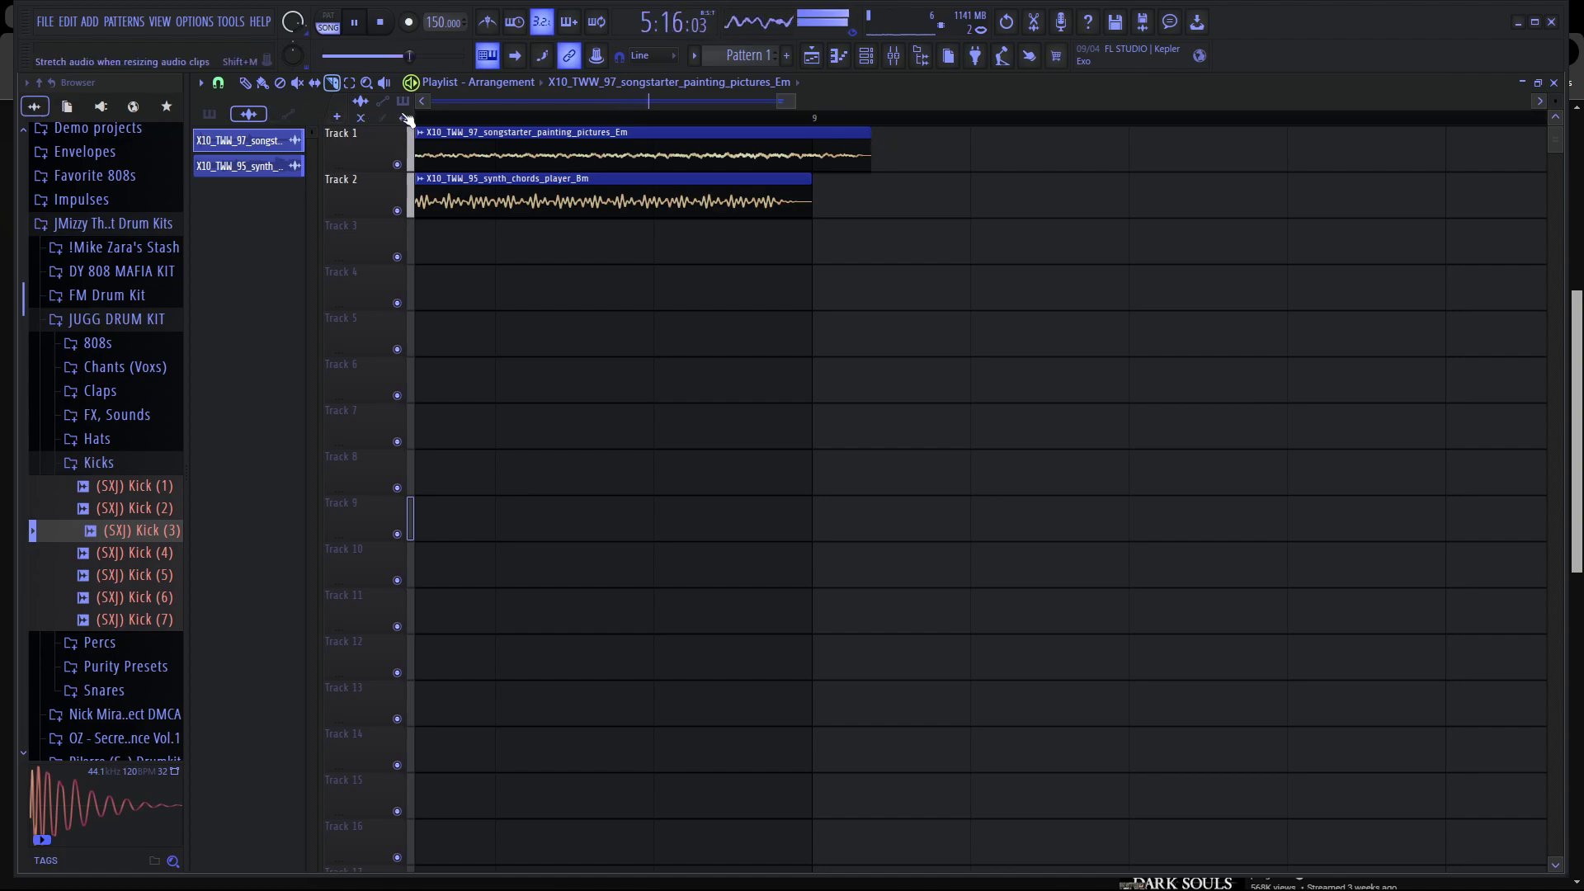
pyautogui.moveTo(873, 134); pyautogui.dragTo(806, 131)
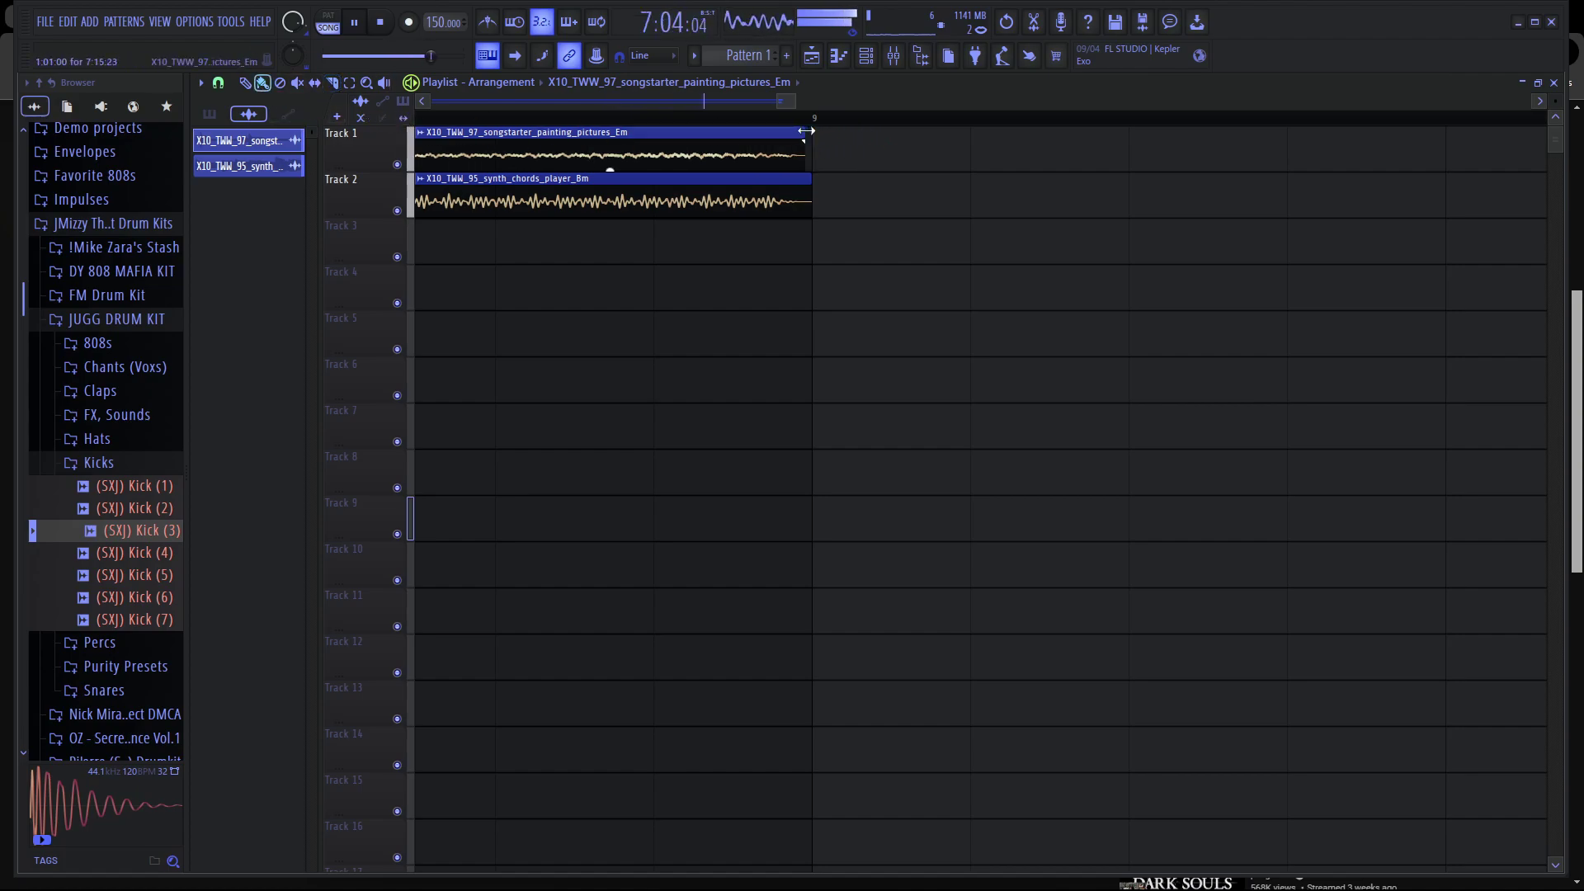
pyautogui.scroll(-12, 645, 234)
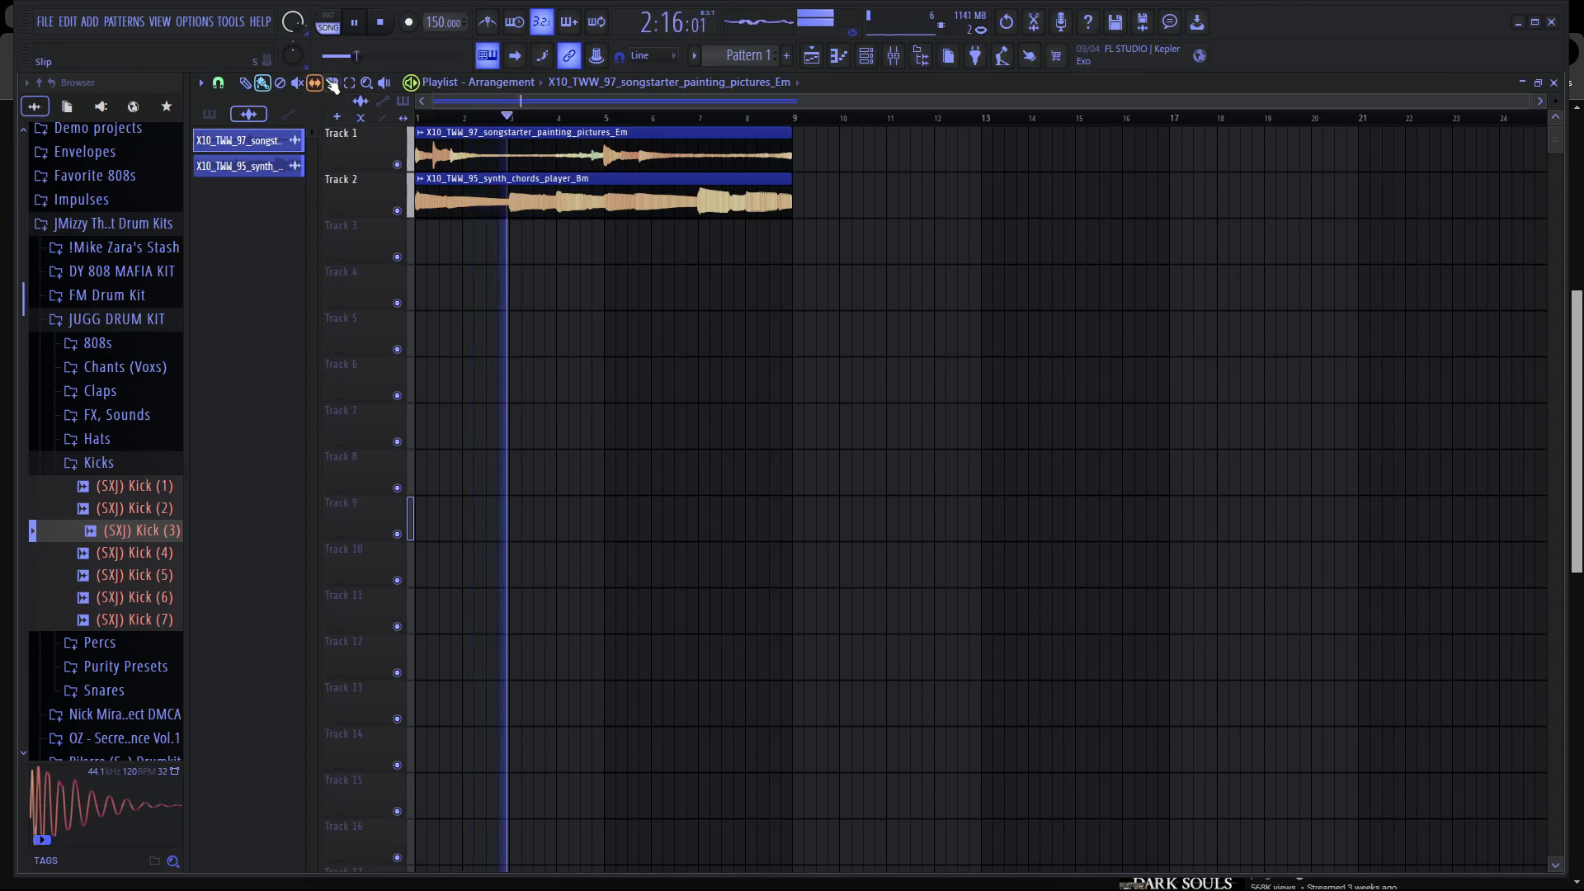
# Split the songstarter clip at bar 5 and delete the part after it.
pyautogui.scroll(5, 592, 209)
pyautogui.scroll(3, 592, 209)
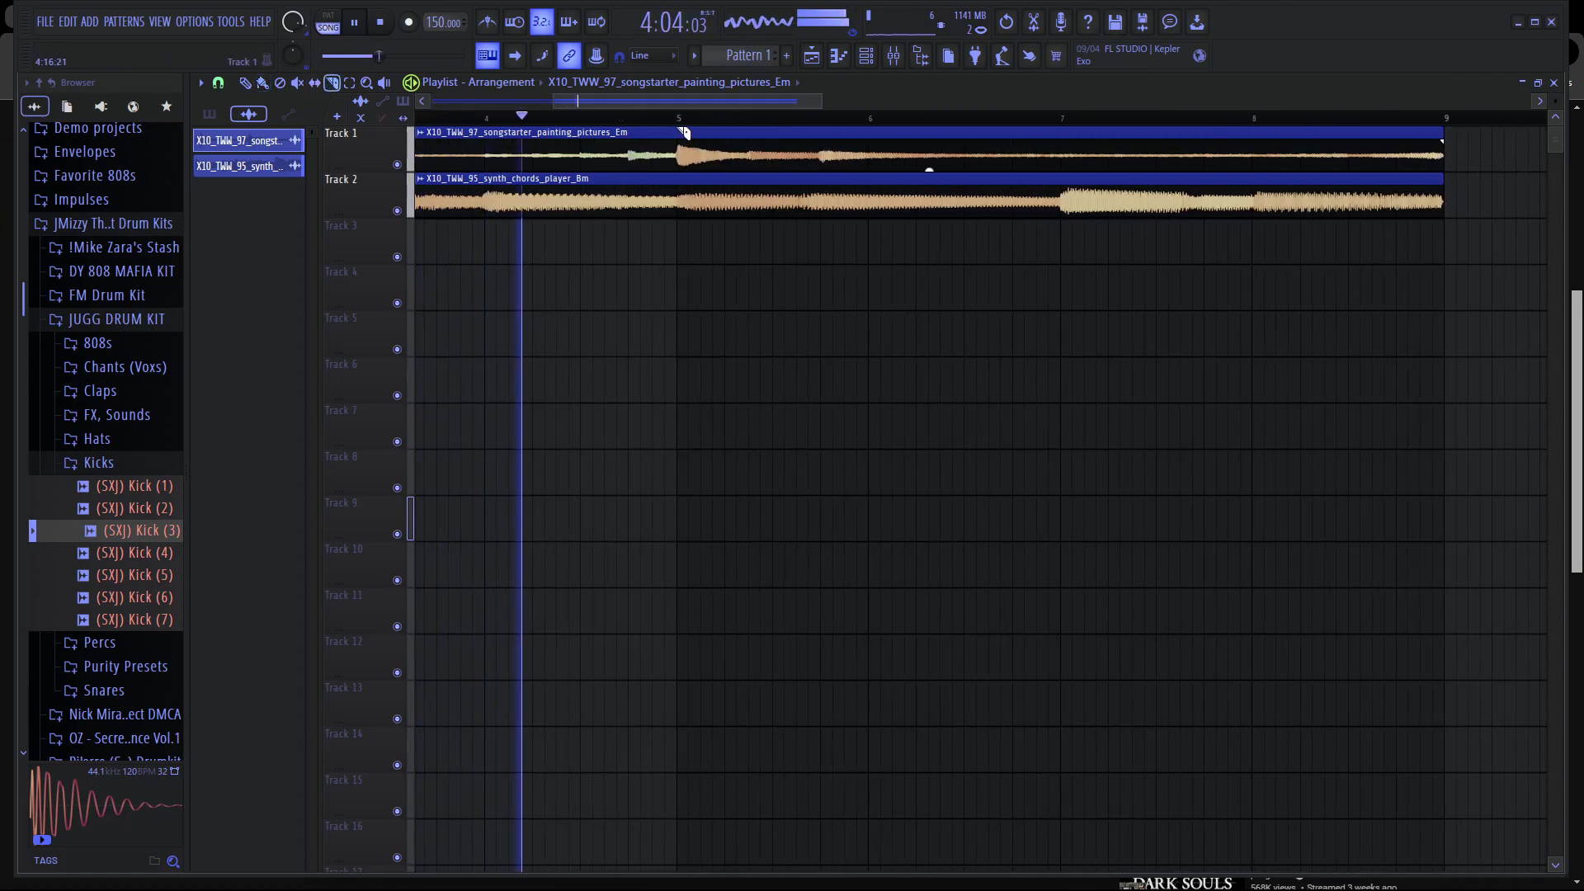
pyautogui.click(685, 151)
pyautogui.rightClick(693, 151)
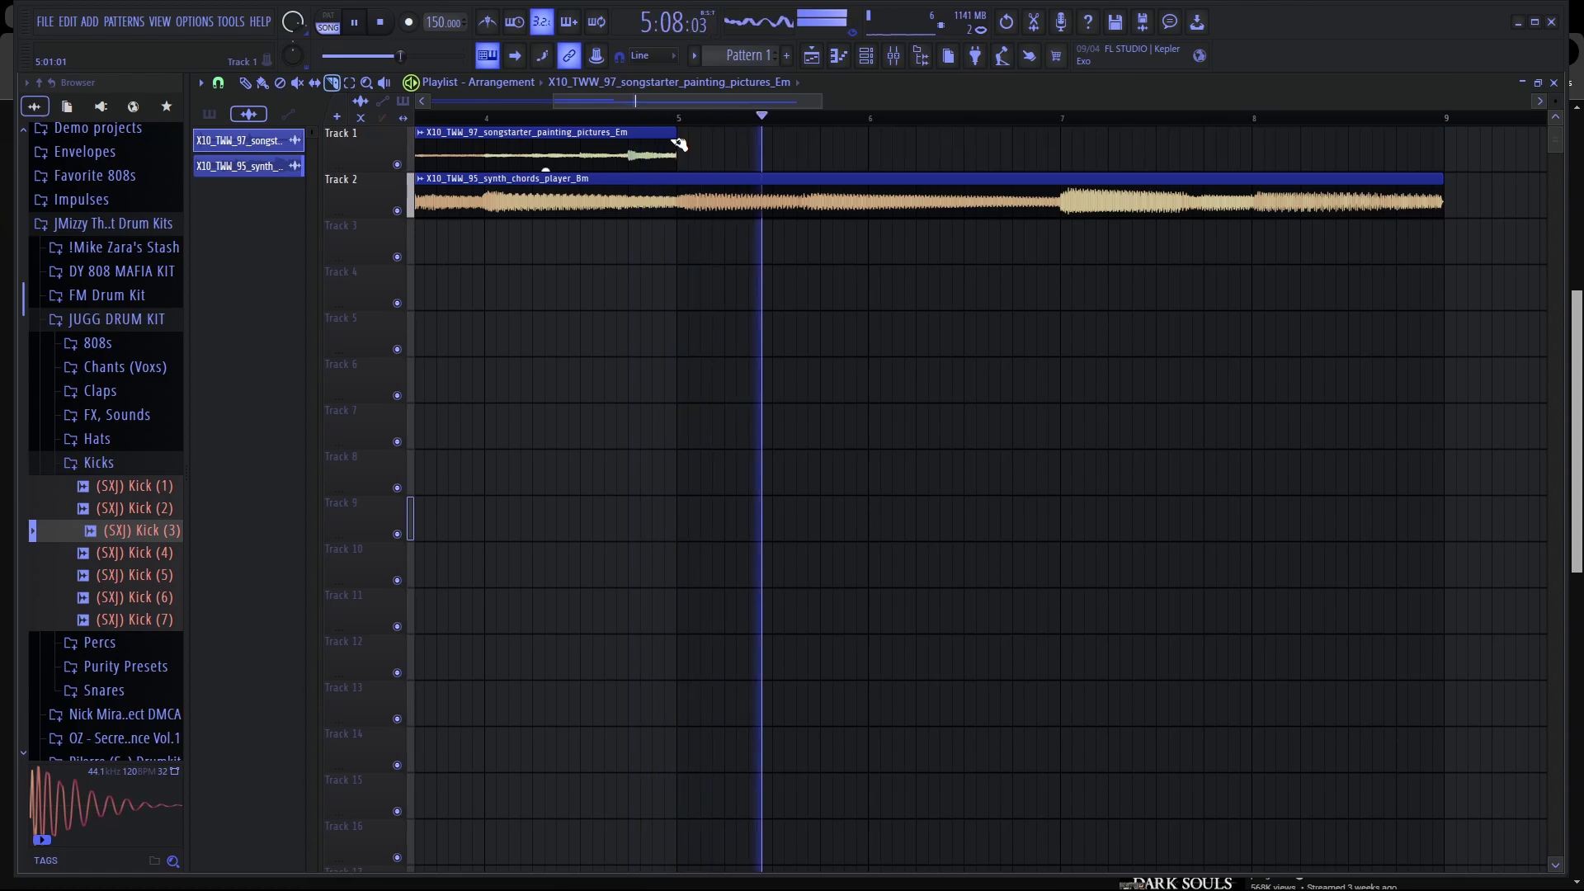
pyautogui.press('space')
pyautogui.scroll(-4, 539, 155)
pyautogui.scroll(-2, 539, 156)
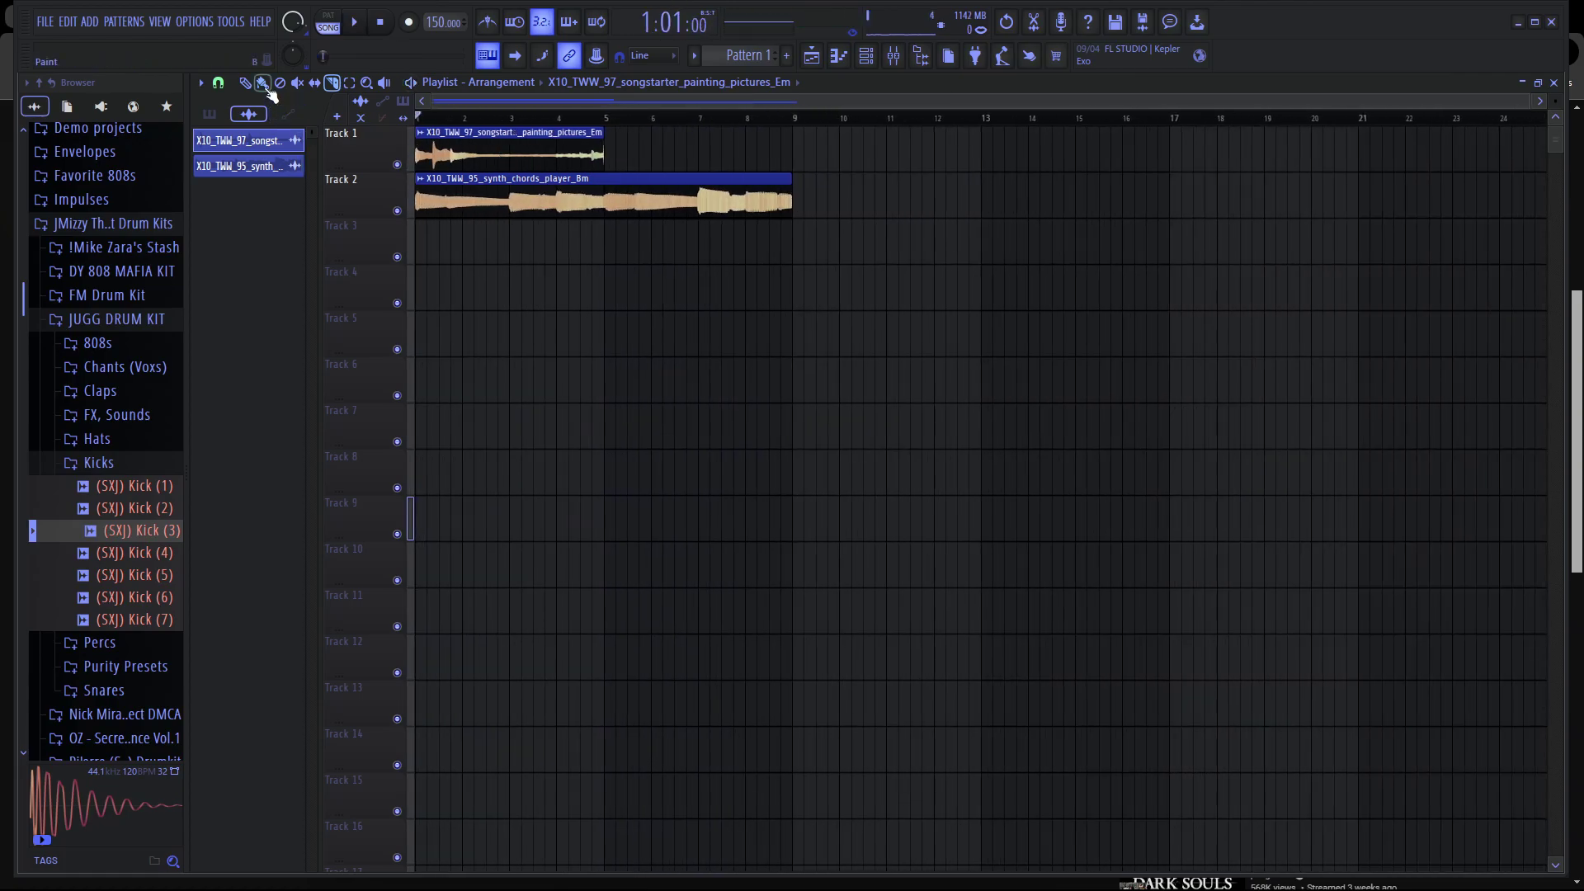
# Duplicate the trimmed four-bar loop to start at bar 5 and play it back.
pyautogui.moveTo(493, 134); pyautogui.dragTo(695, 135)
pyautogui.press('space')
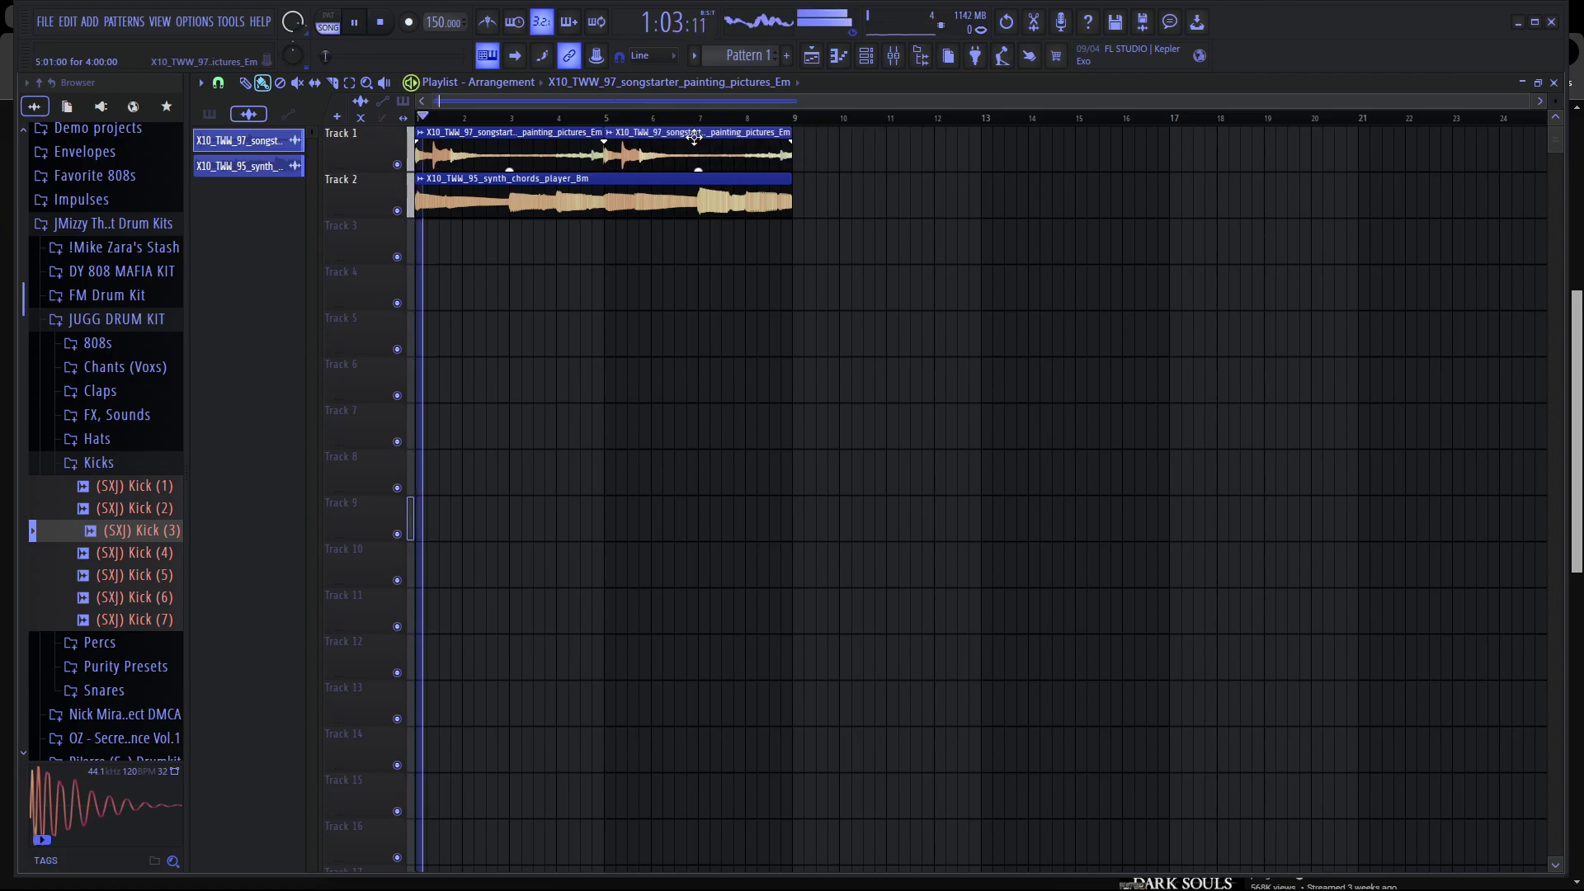
pyautogui.scroll(2, 557, 180)
pyautogui.scroll(8, 558, 182)
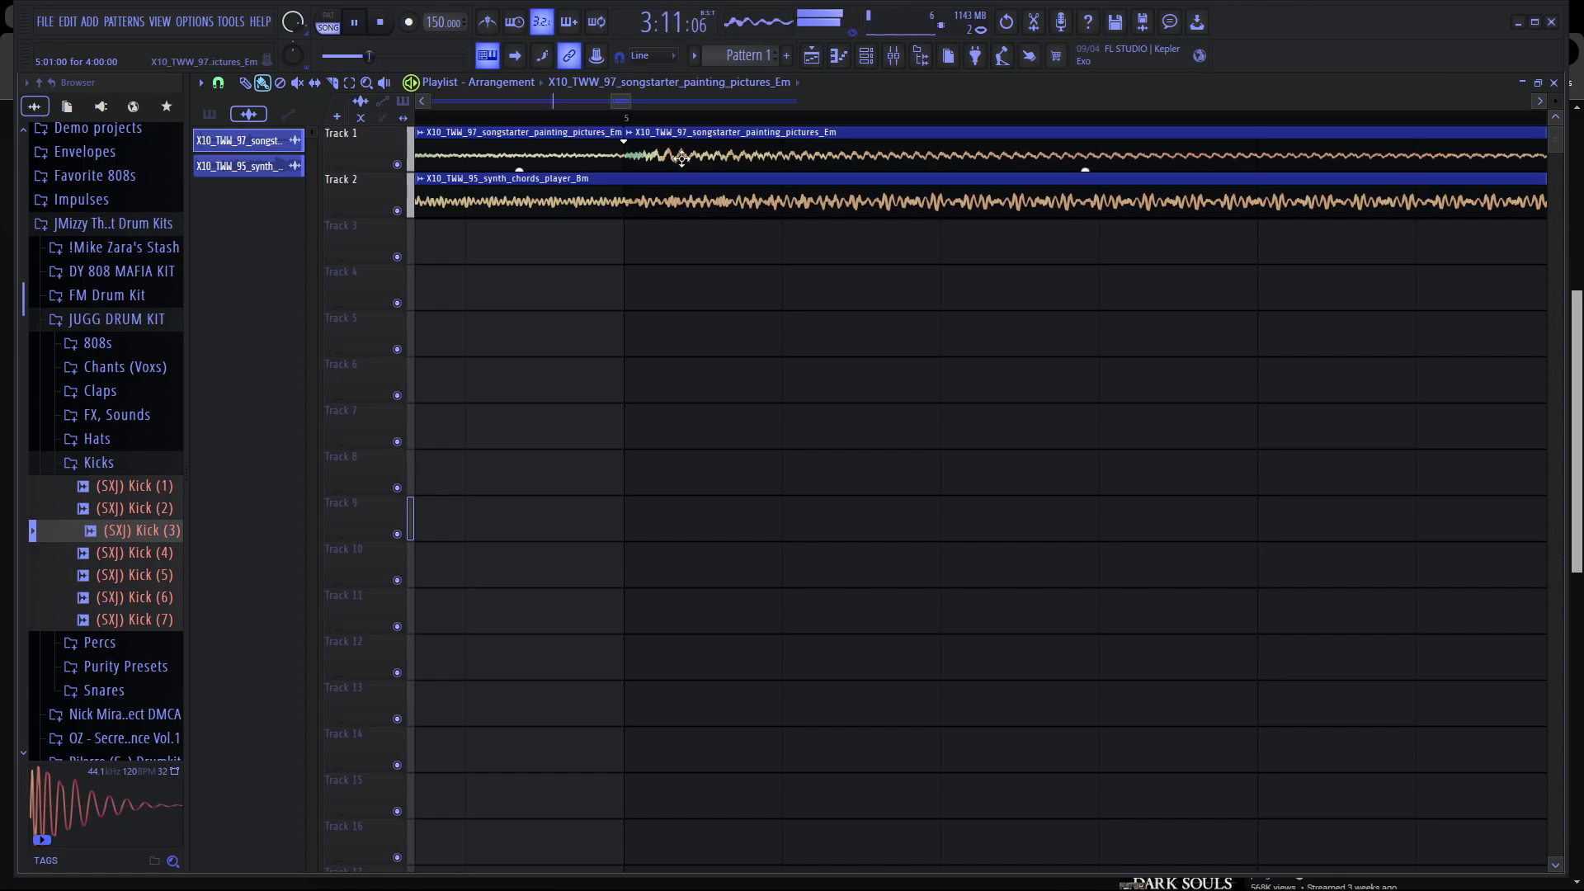
pyautogui.scroll(-3, 838, 147)
pyautogui.scroll(-5, 838, 147)
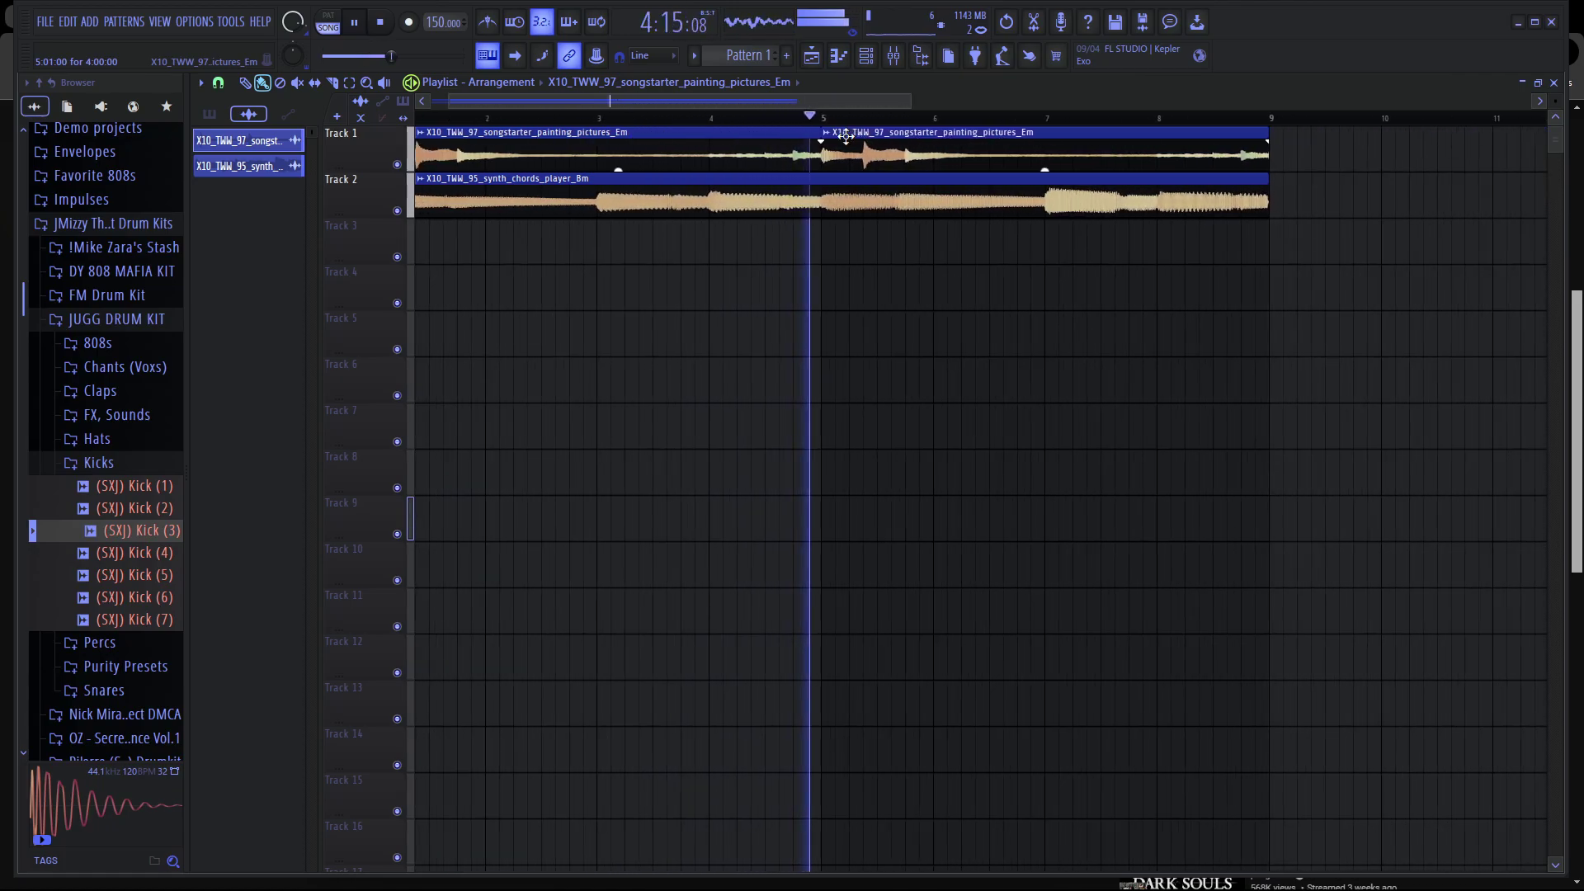
pyautogui.scroll(-3, 941, 218)
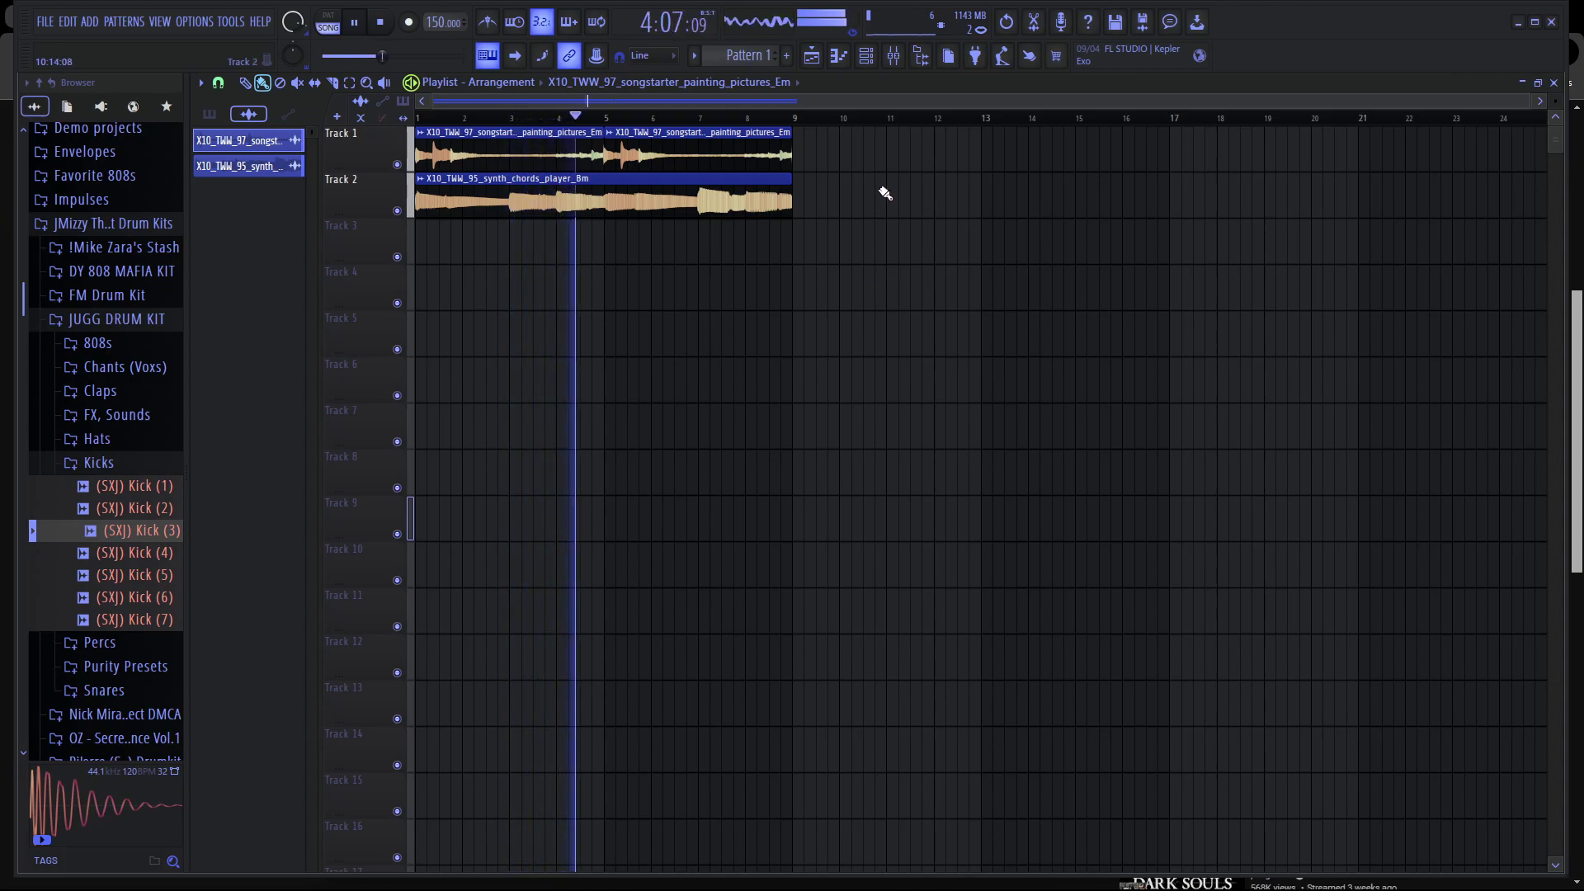
# Bring Splice forward and open its Sounds library page.
pyautogui.moveTo(1013, 884)
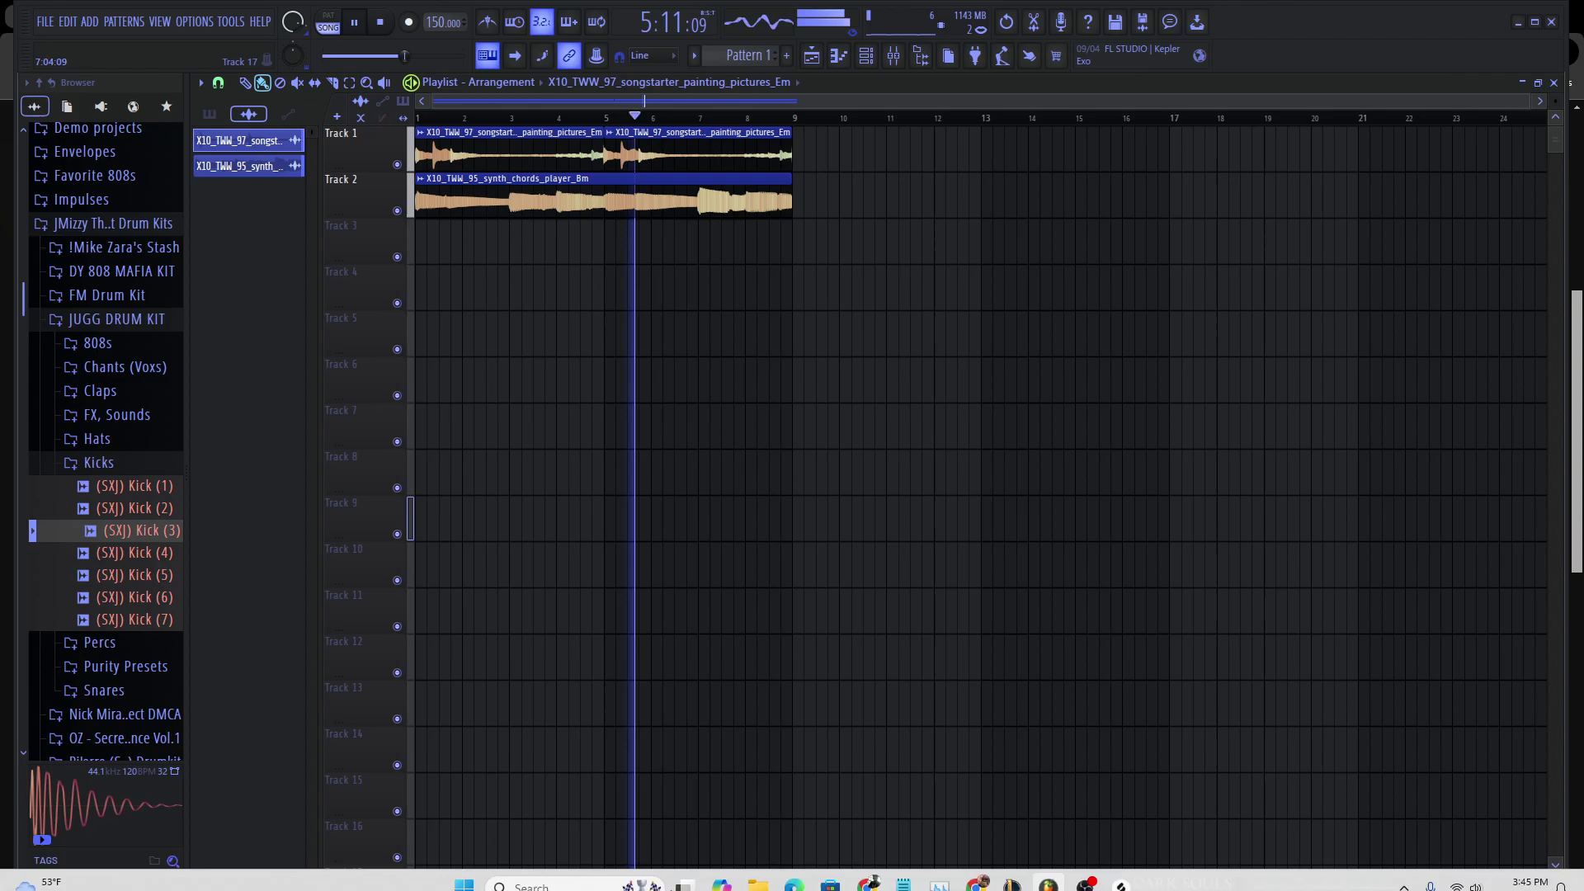
pyautogui.click(1134, 875)
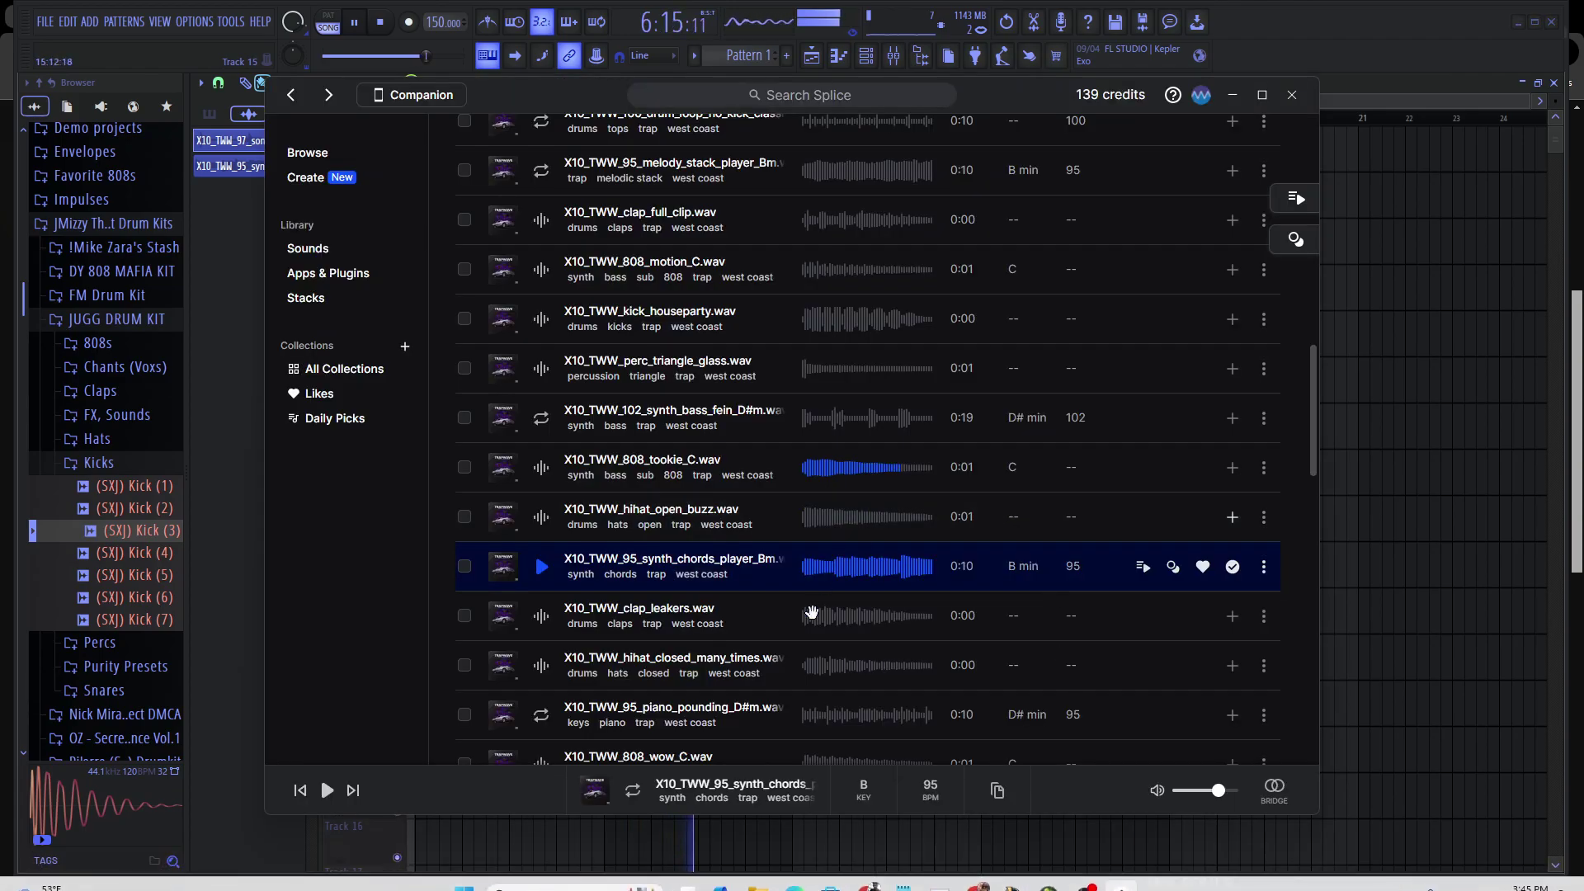
pyautogui.scroll(-3, 780, 671)
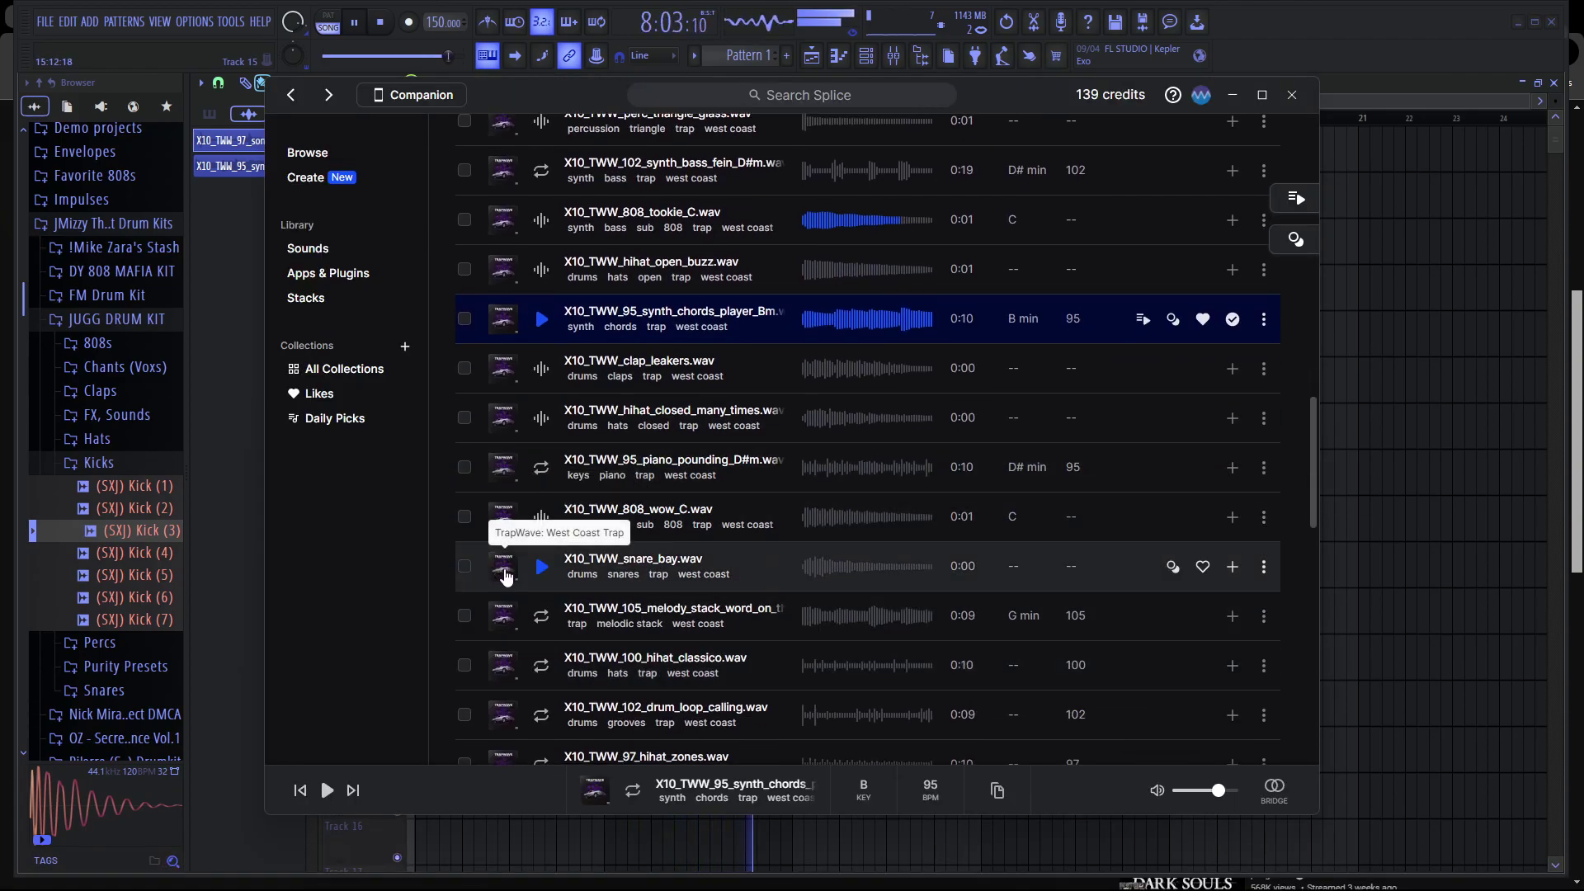
pyautogui.scroll(-5, 538, 594)
pyautogui.scroll(10, 519, 274)
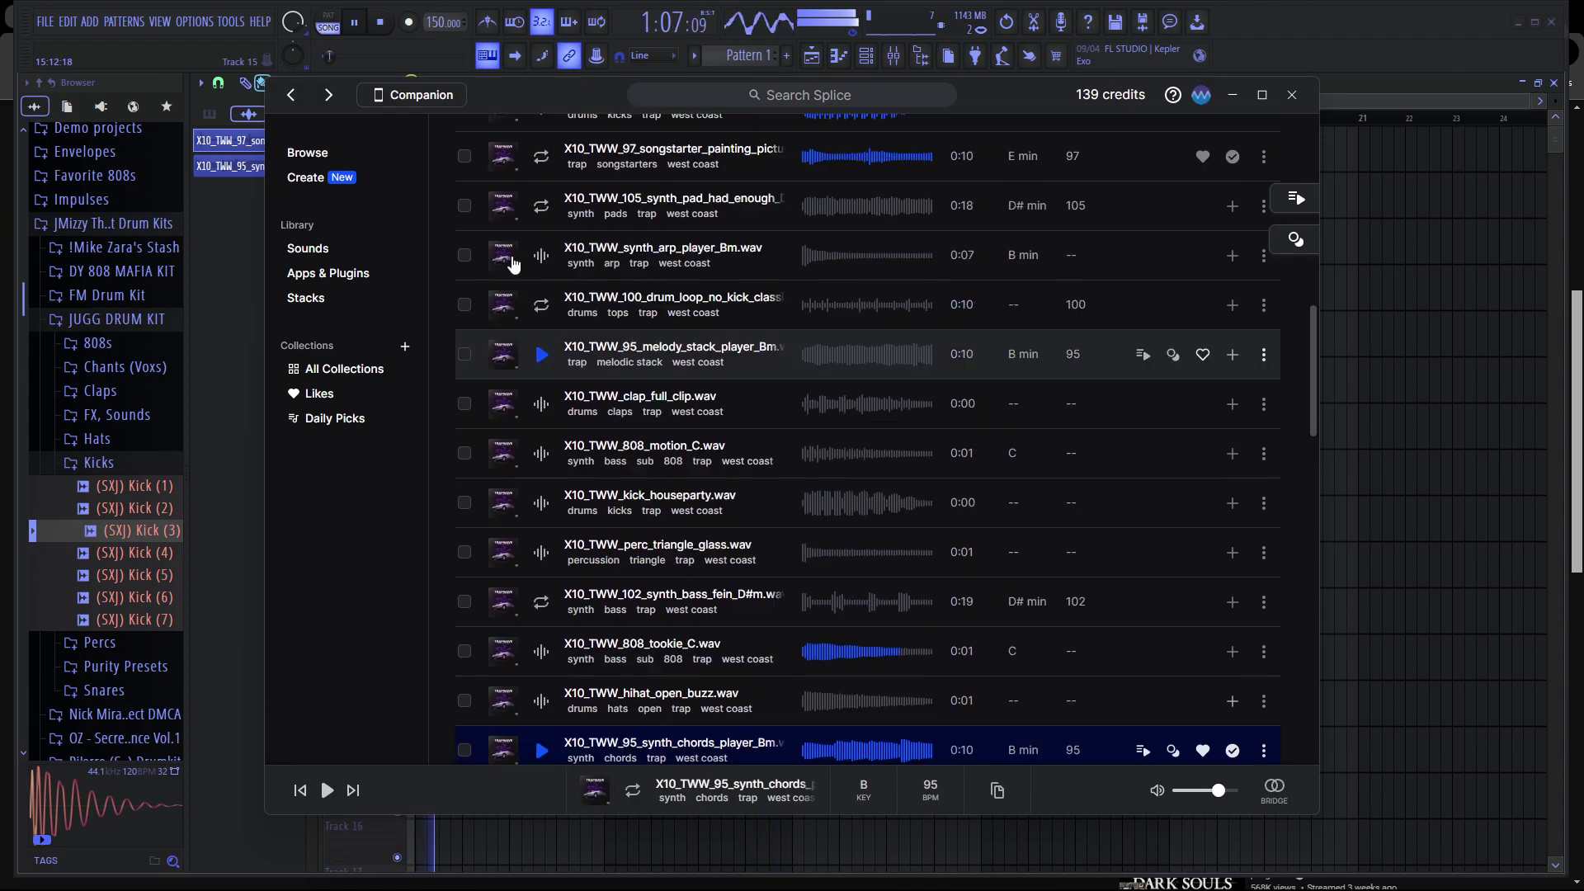
pyautogui.click(322, 249)
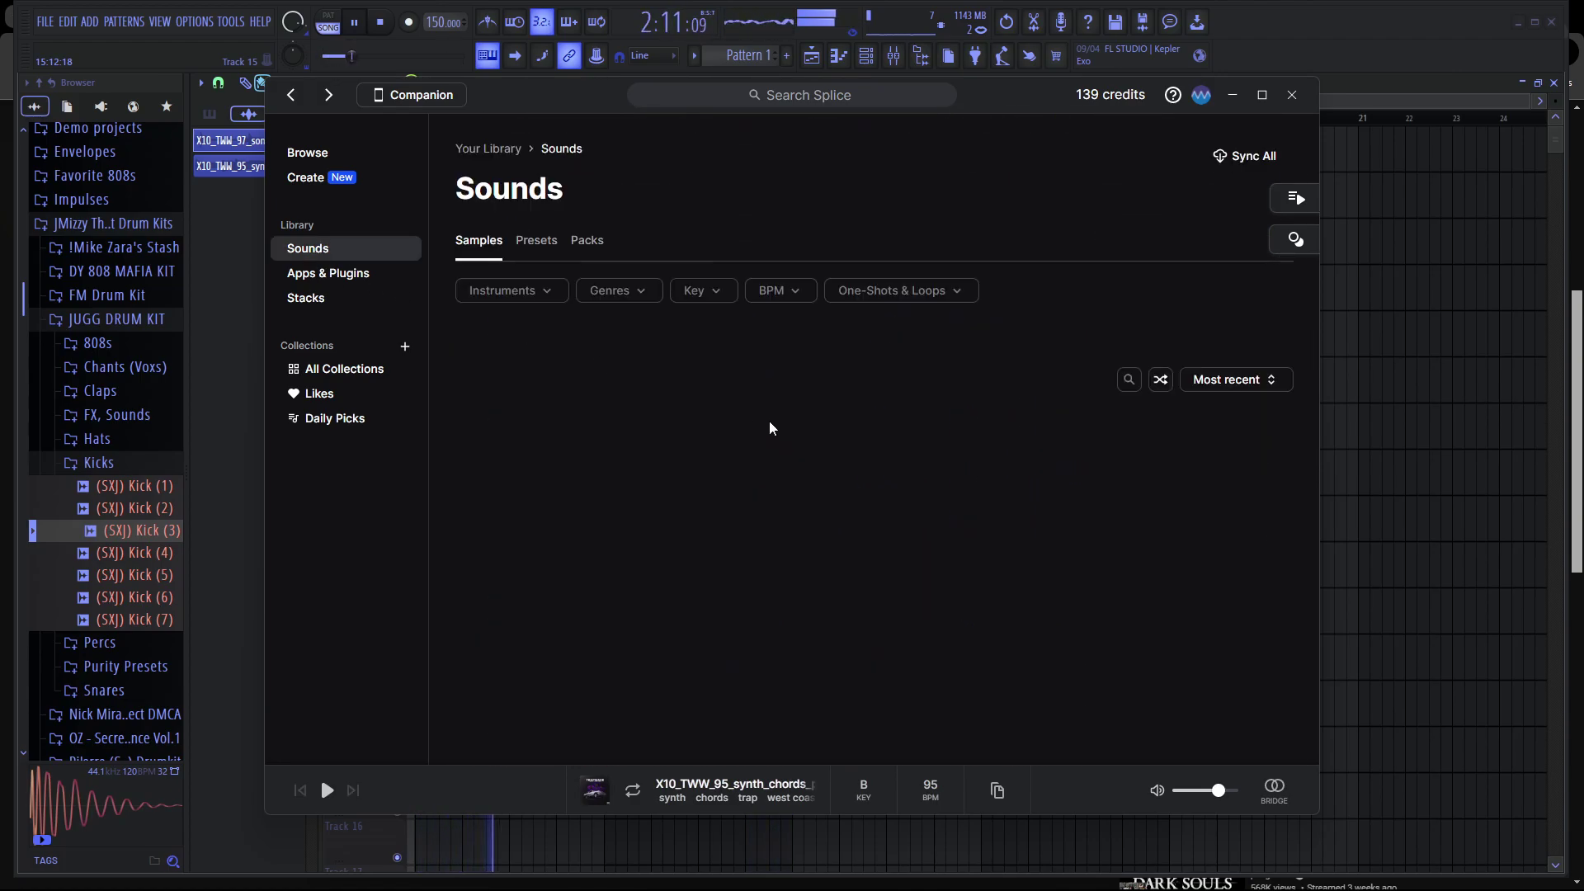
# Audition choir, vocal chop, bass and DIA_BAJO loops, then place the dark-room melody on Track 3.
pyautogui.scroll(-6, 786, 493)
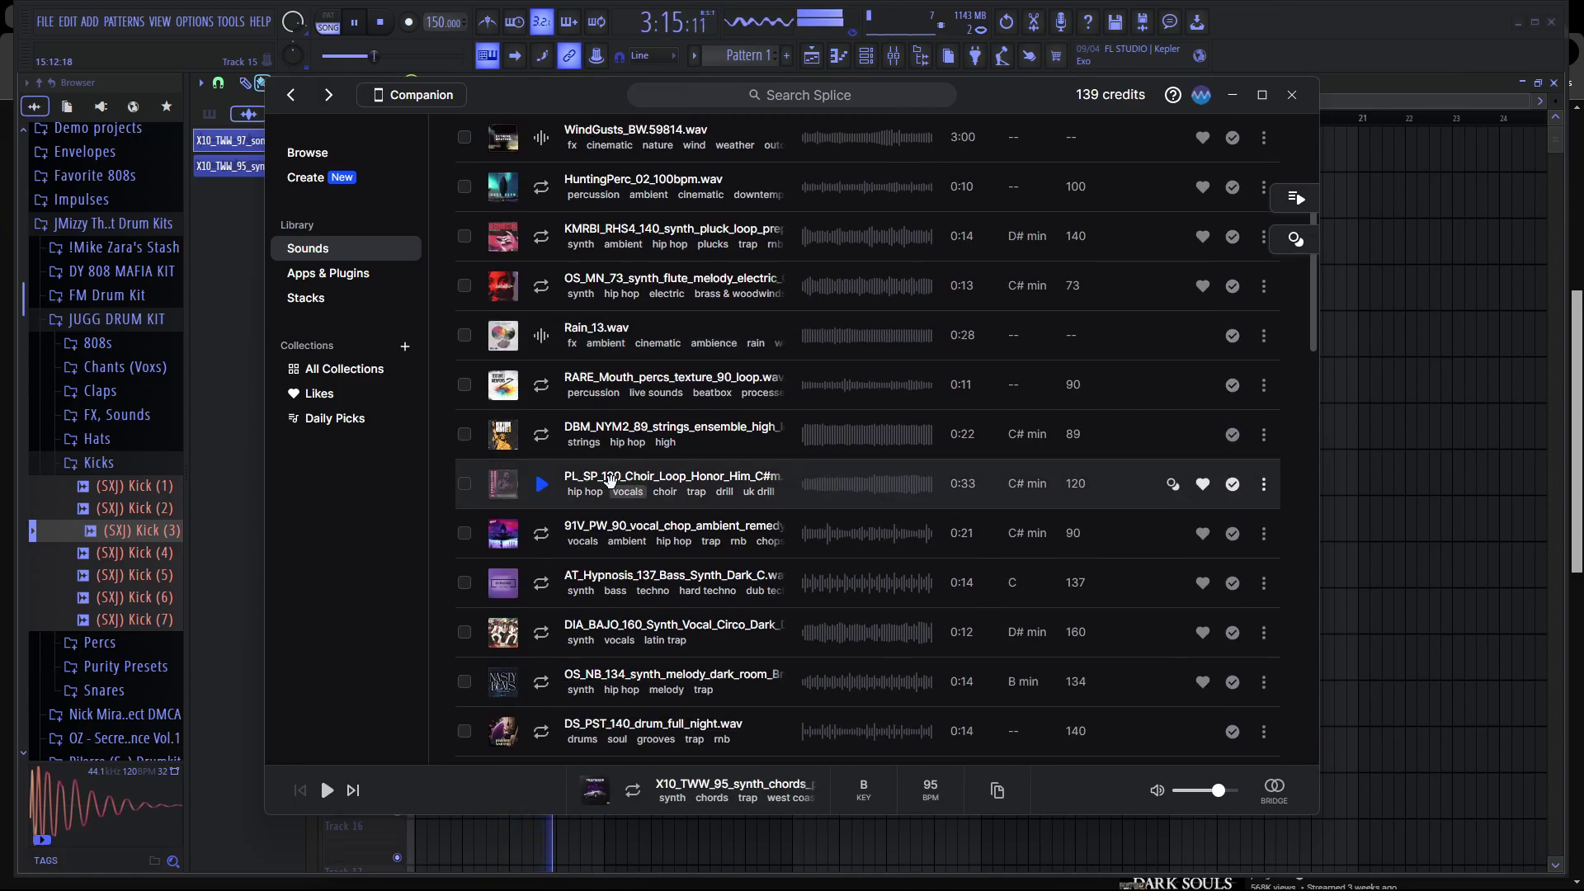
pyautogui.click(541, 487)
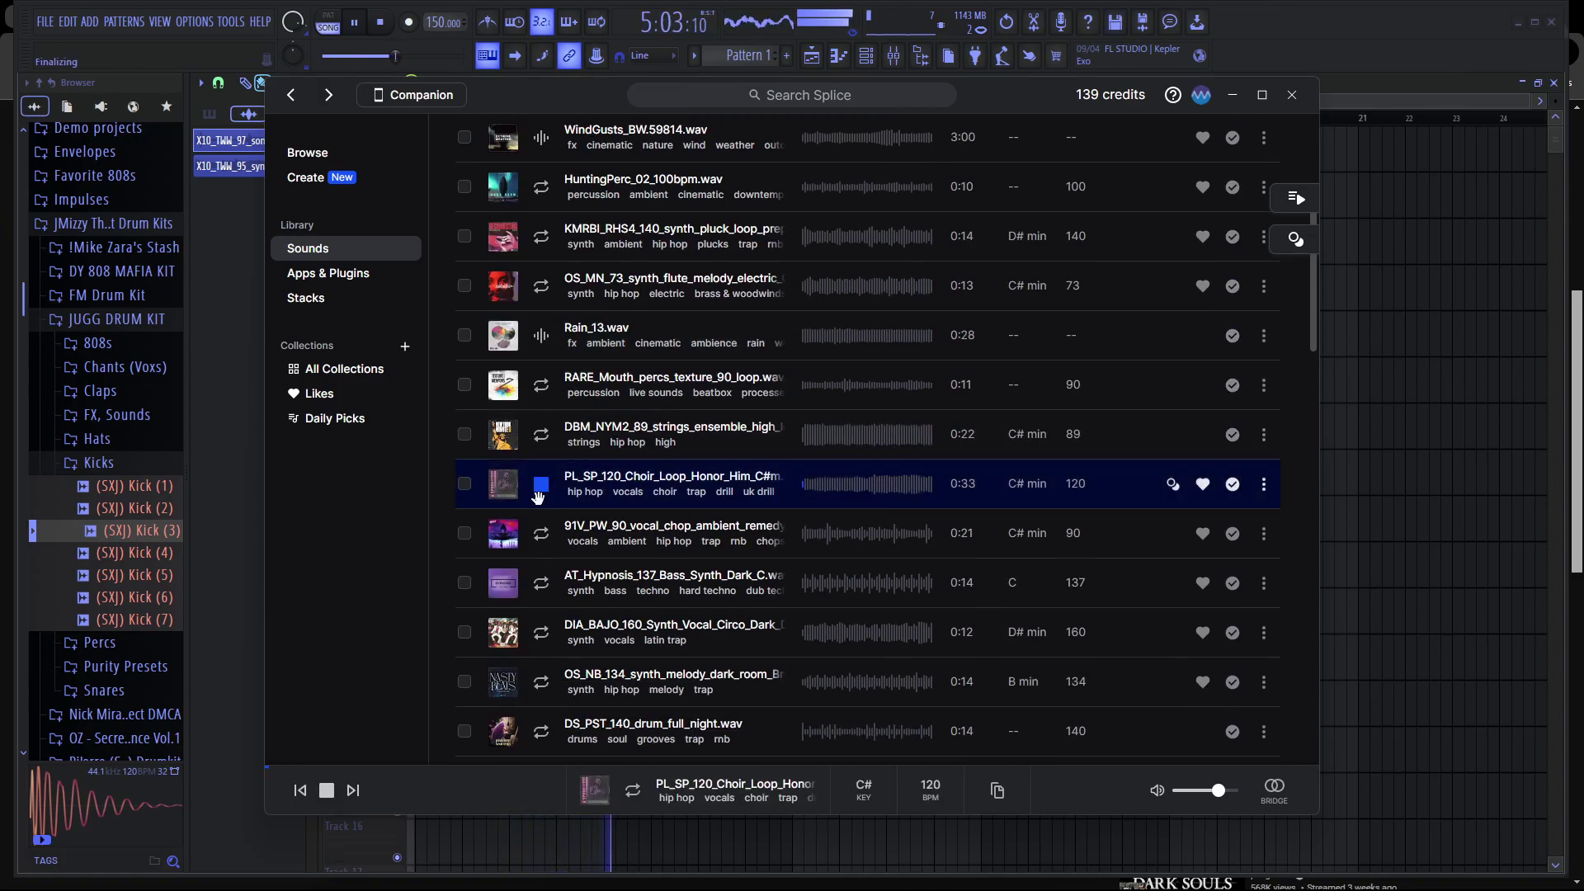
pyautogui.click(541, 534)
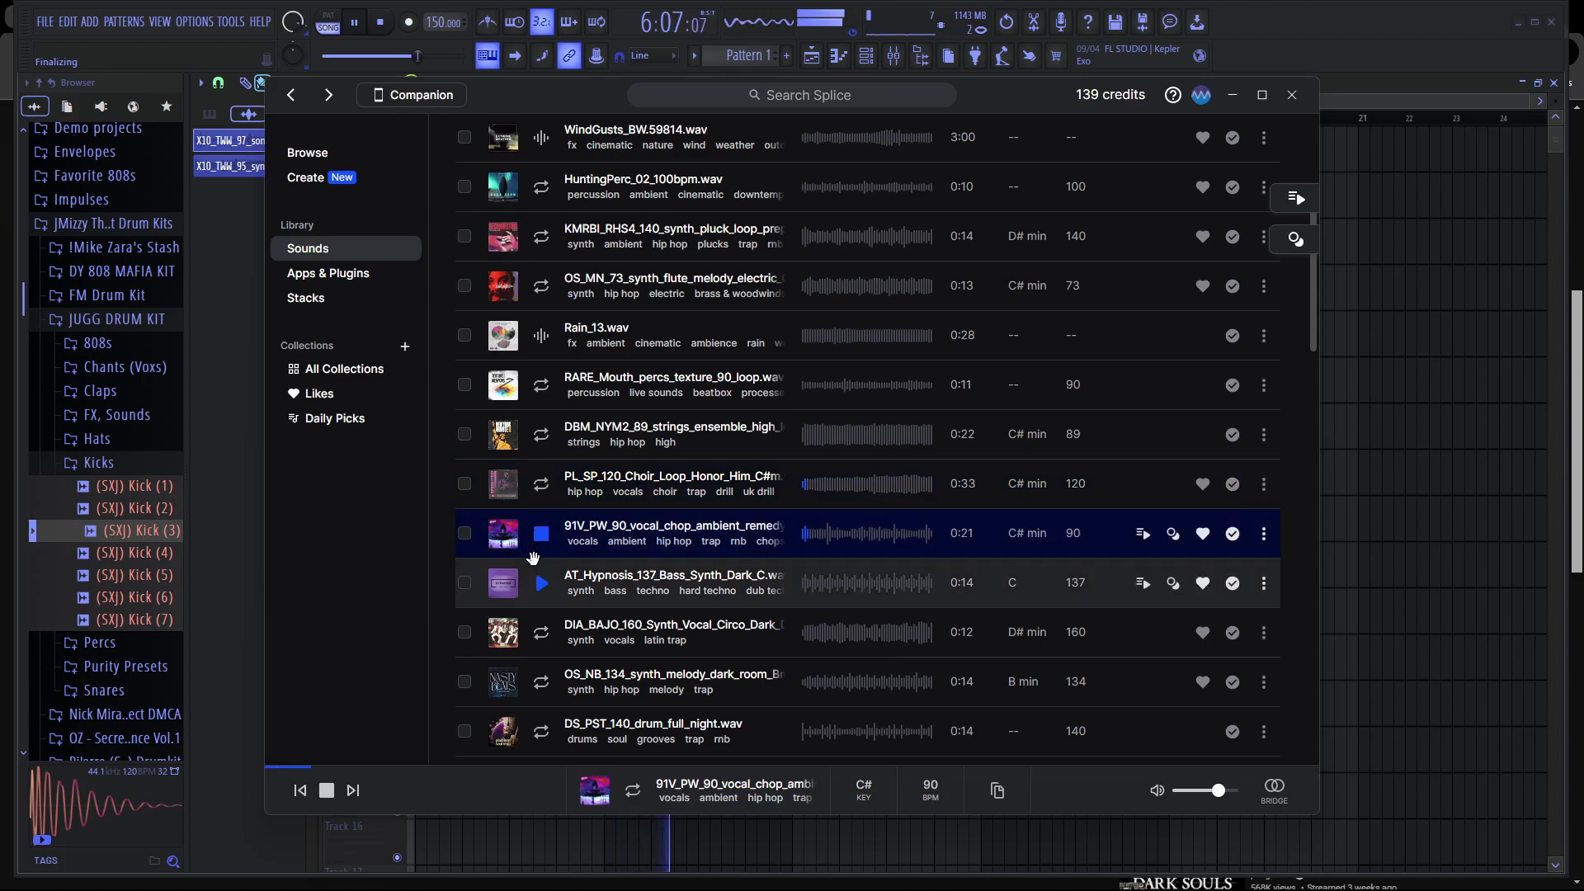
pyautogui.click(541, 584)
pyautogui.click(541, 633)
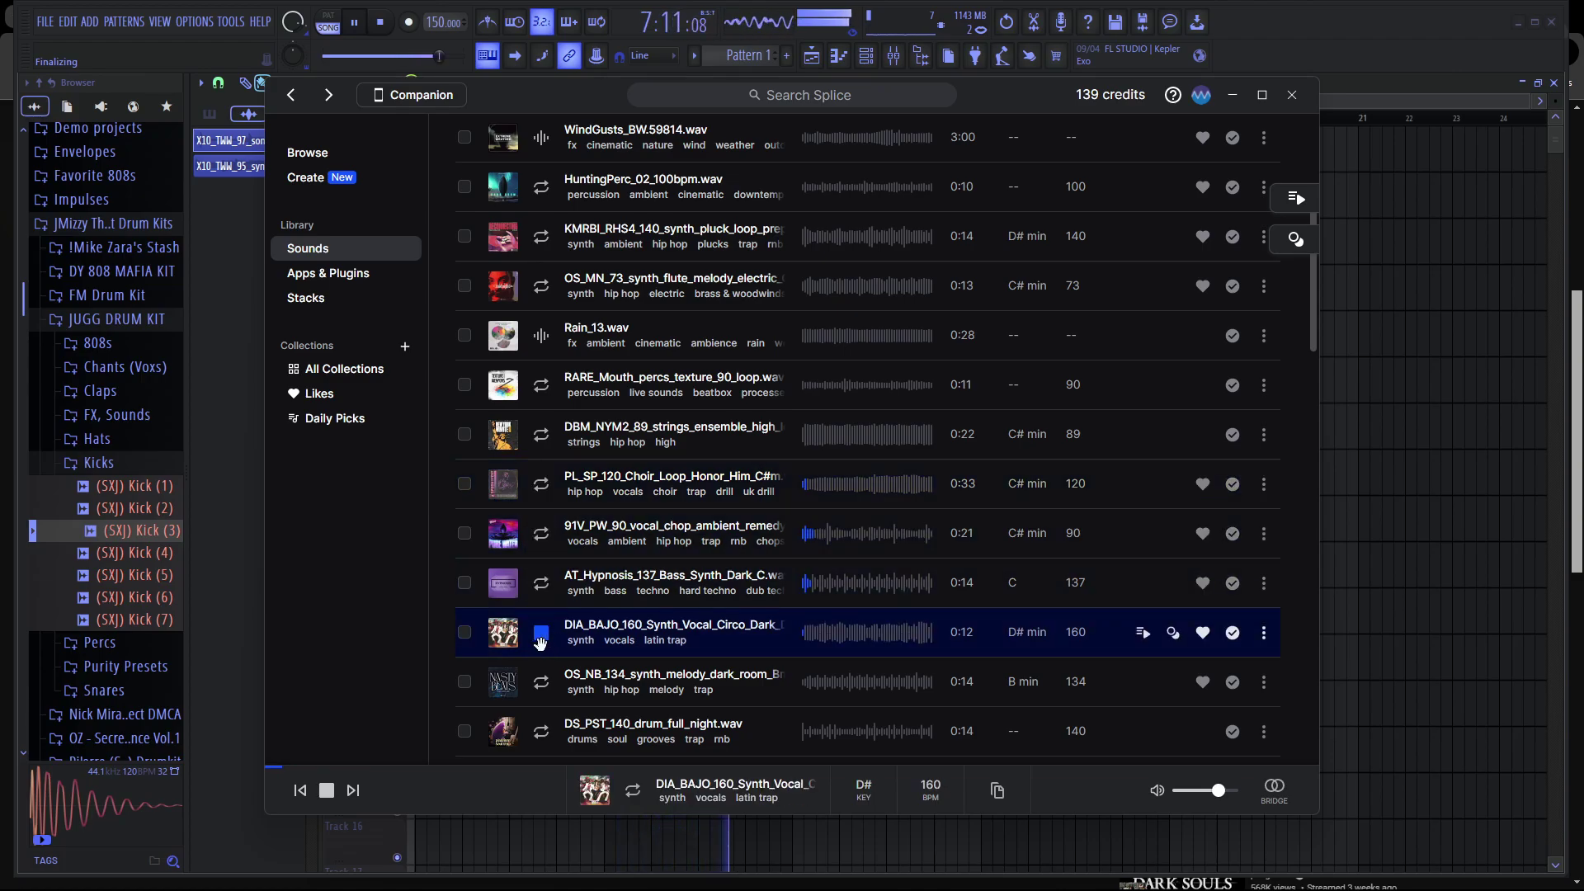
pyautogui.click(541, 683)
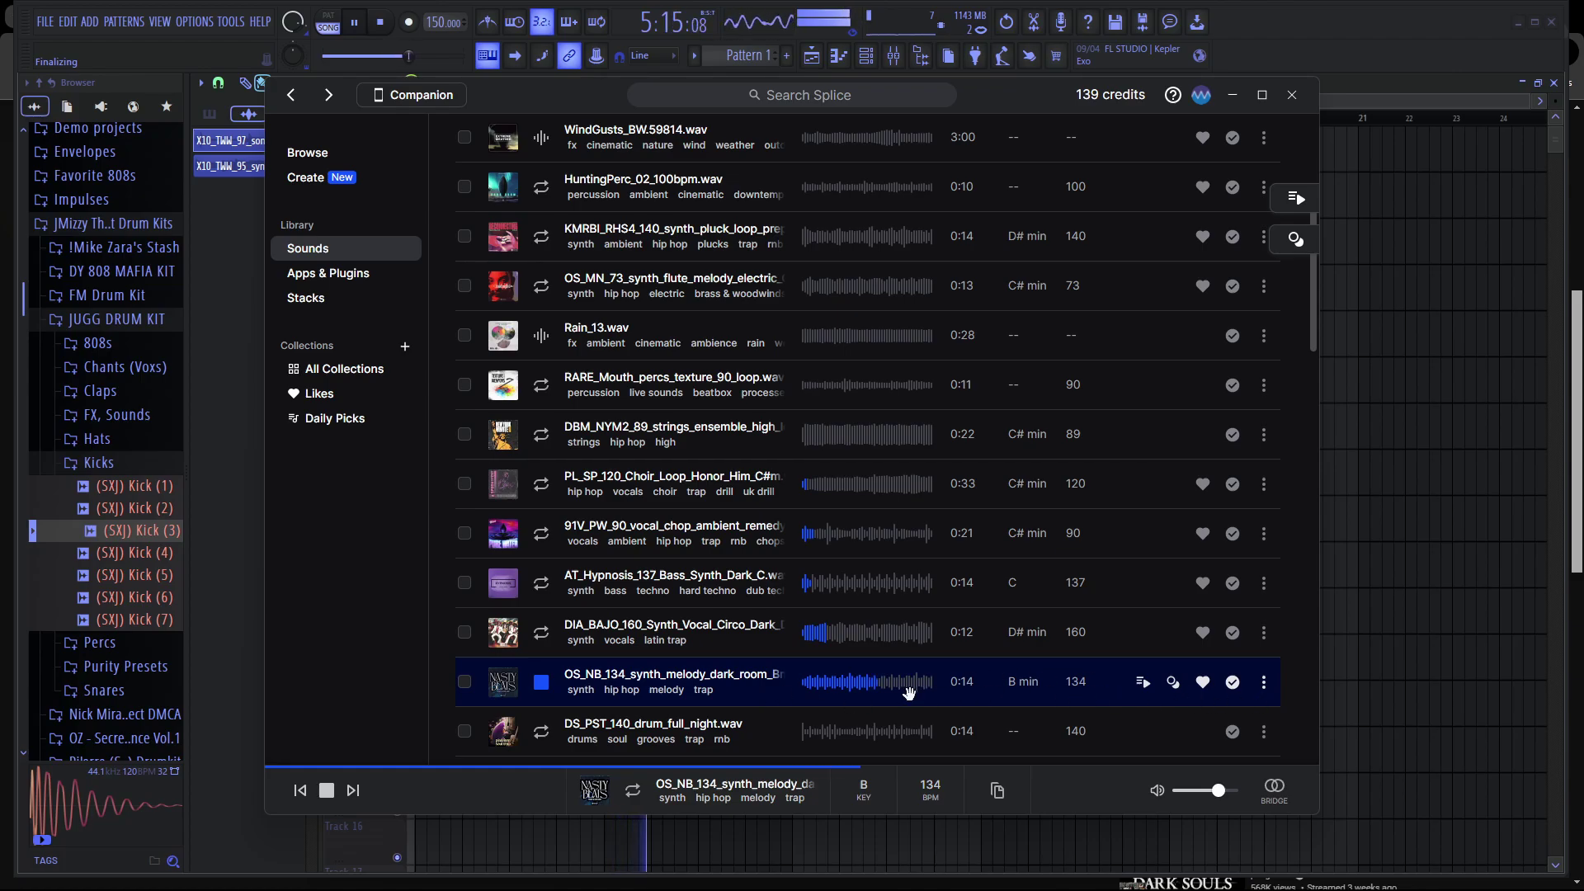
pyautogui.moveTo(983, 645); pyautogui.dragTo(483, 219)
pyautogui.press('space')
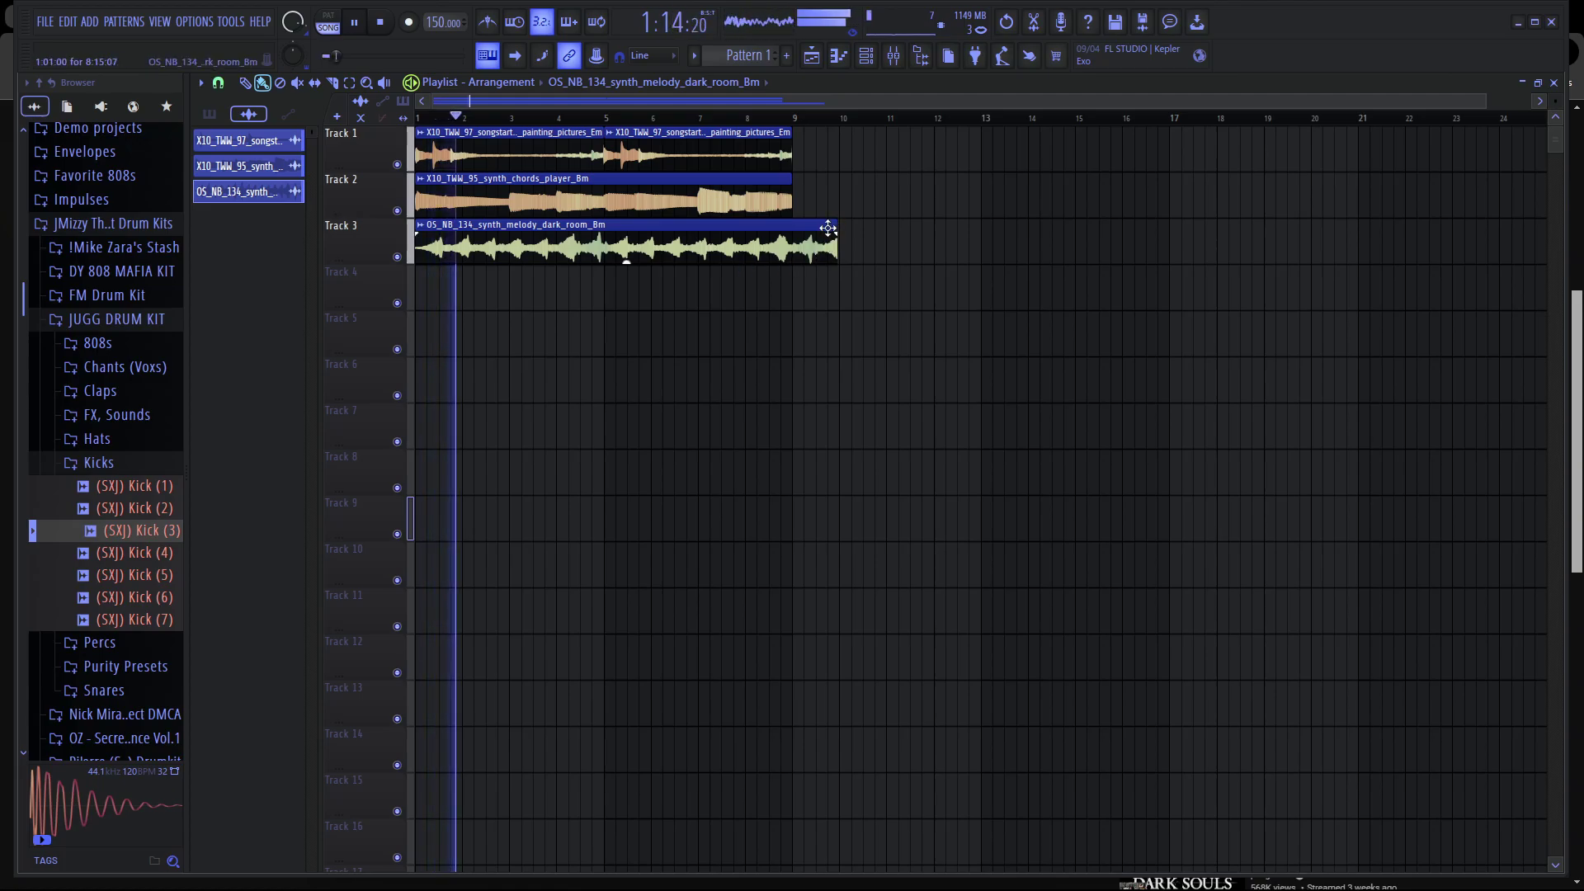
# Resize the dark-room melody clip on Track 3 so it ends at bar 9.
pyautogui.press('space')
pyautogui.moveTo(836, 225); pyautogui.dragTo(790, 223)
pyautogui.scroll(15, 797, 270)
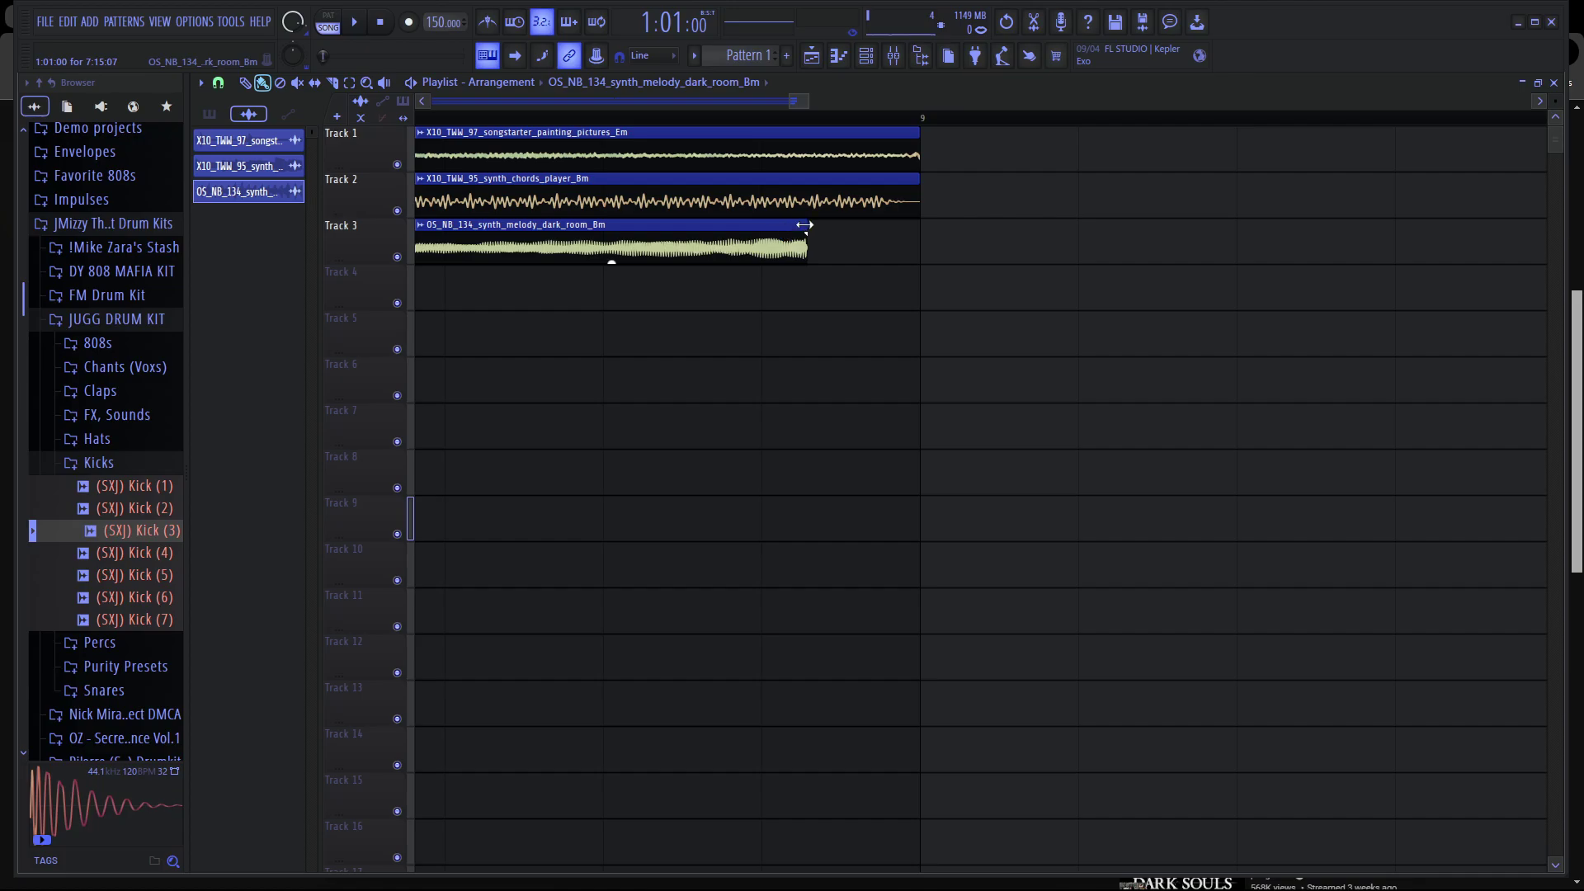
pyautogui.moveTo(805, 225); pyautogui.dragTo(889, 225)
pyautogui.scroll(-12, 478, 354)
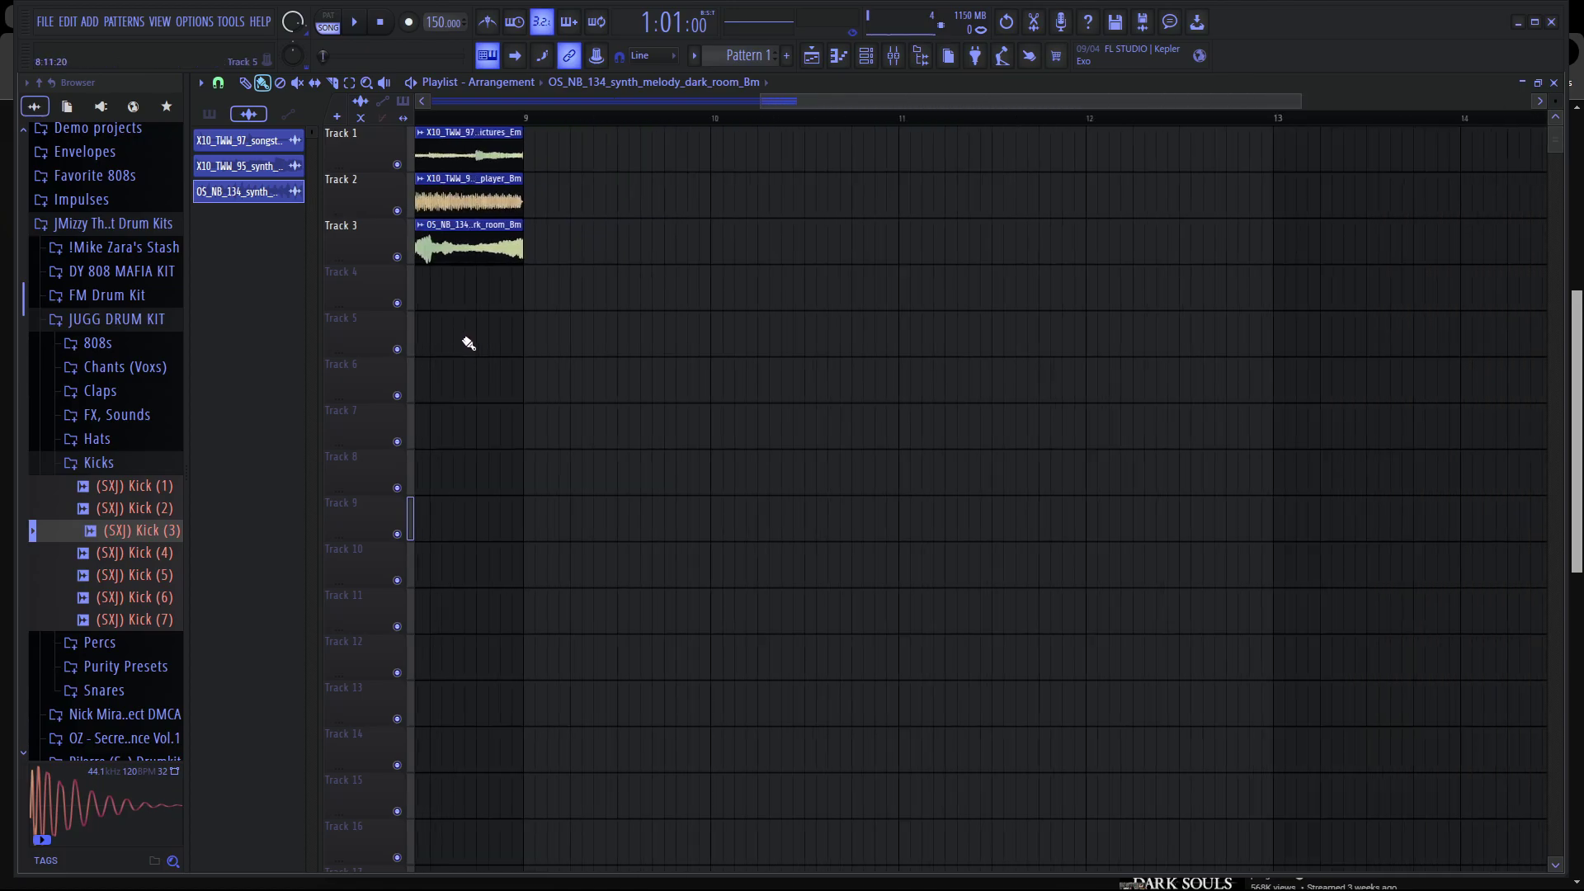
pyautogui.scroll(4, 467, 343)
pyautogui.press('space')
pyautogui.press('space')
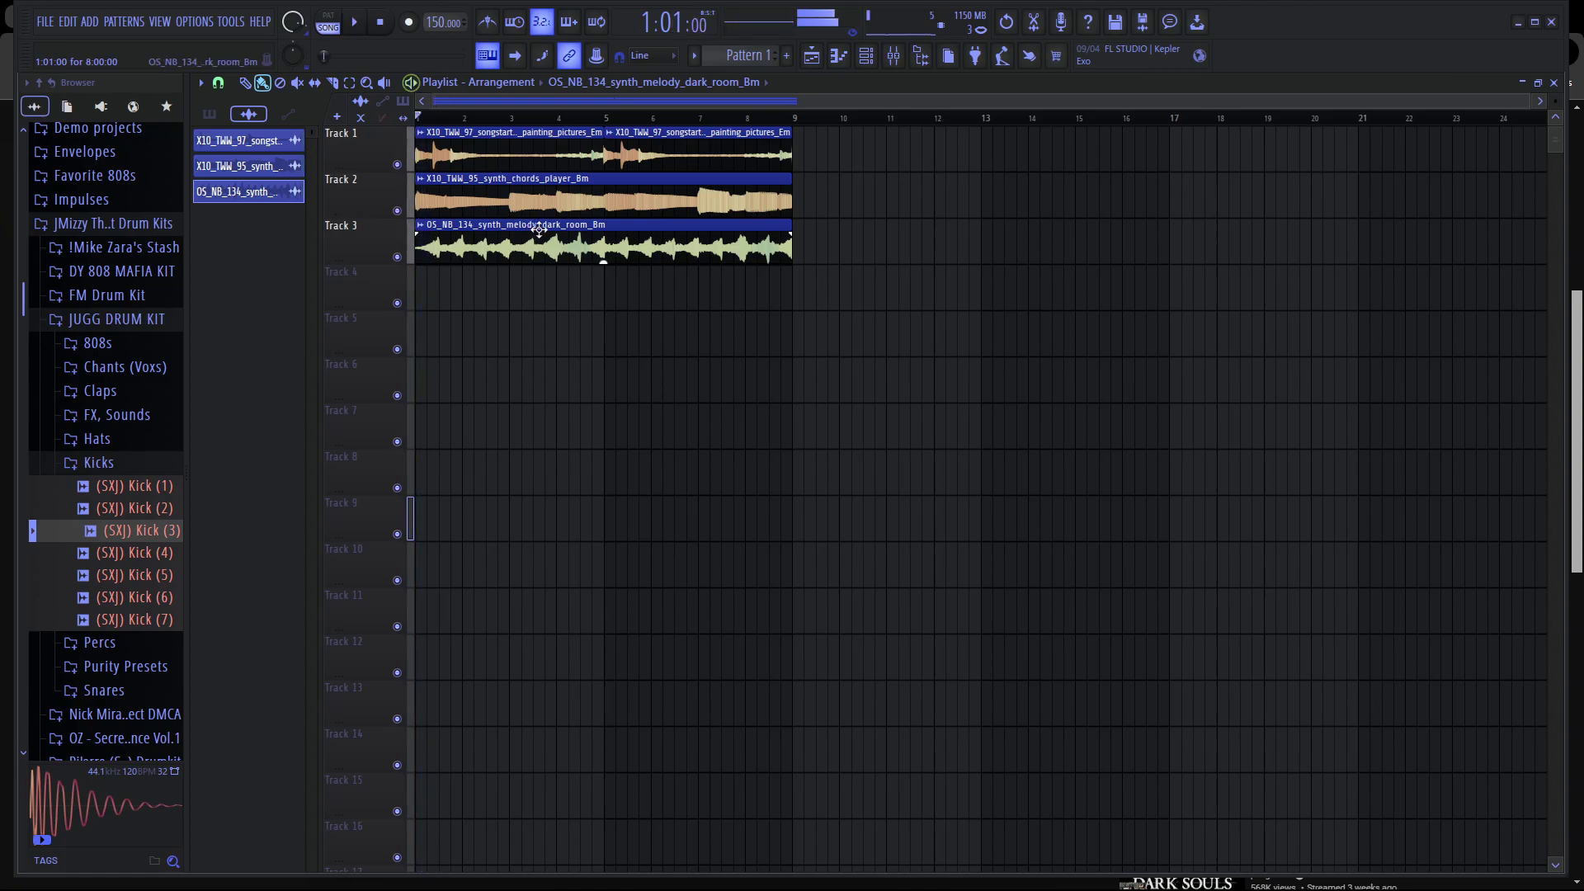
# Set the melody clip's time-stretching mode to Stretch.
pyautogui.doubleClick(540, 230)
pyautogui.click(706, 328)
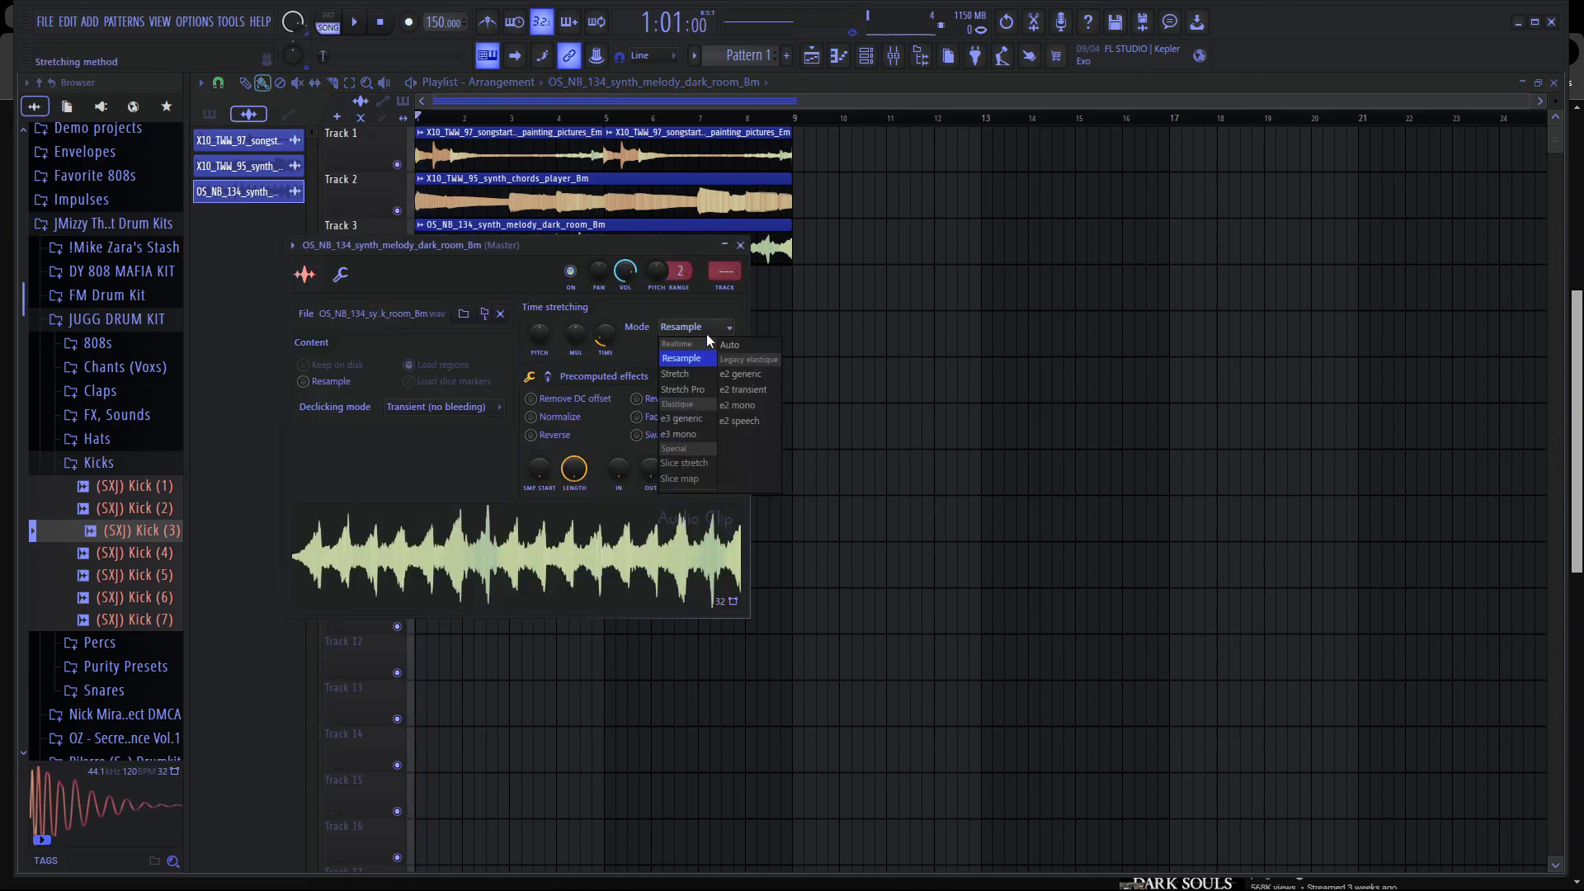
pyautogui.click(687, 373)
pyautogui.press('space')
pyautogui.click(741, 245)
pyautogui.rightClick(389, 244)
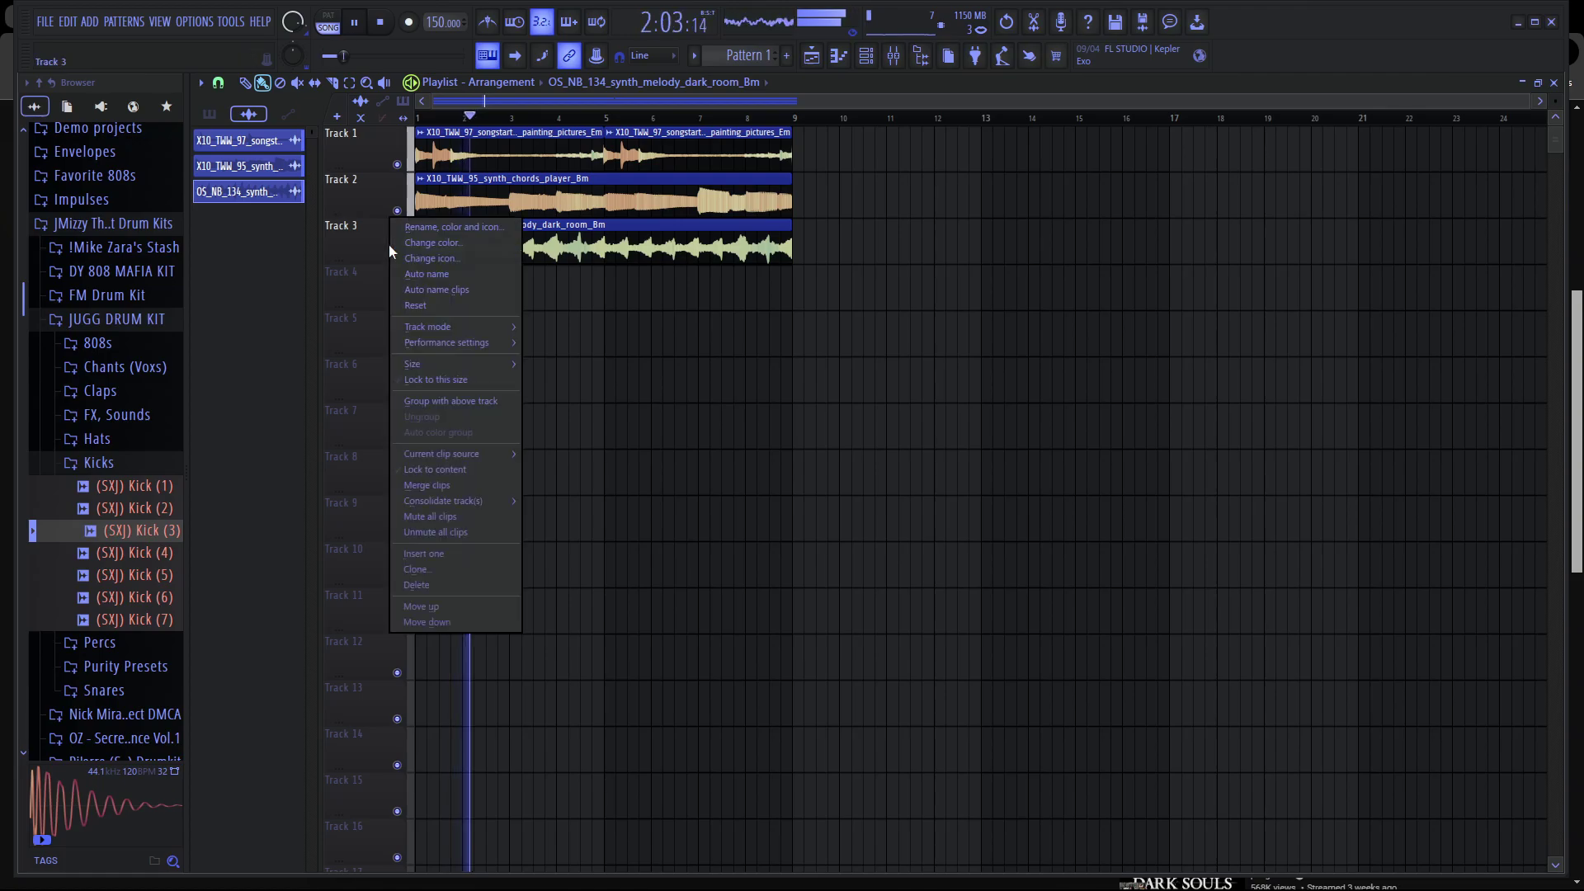
# Make Track 3 an audio track routed to mixer Insert 1.
pyautogui.moveTo(458, 320)
pyautogui.moveTo(571, 342)
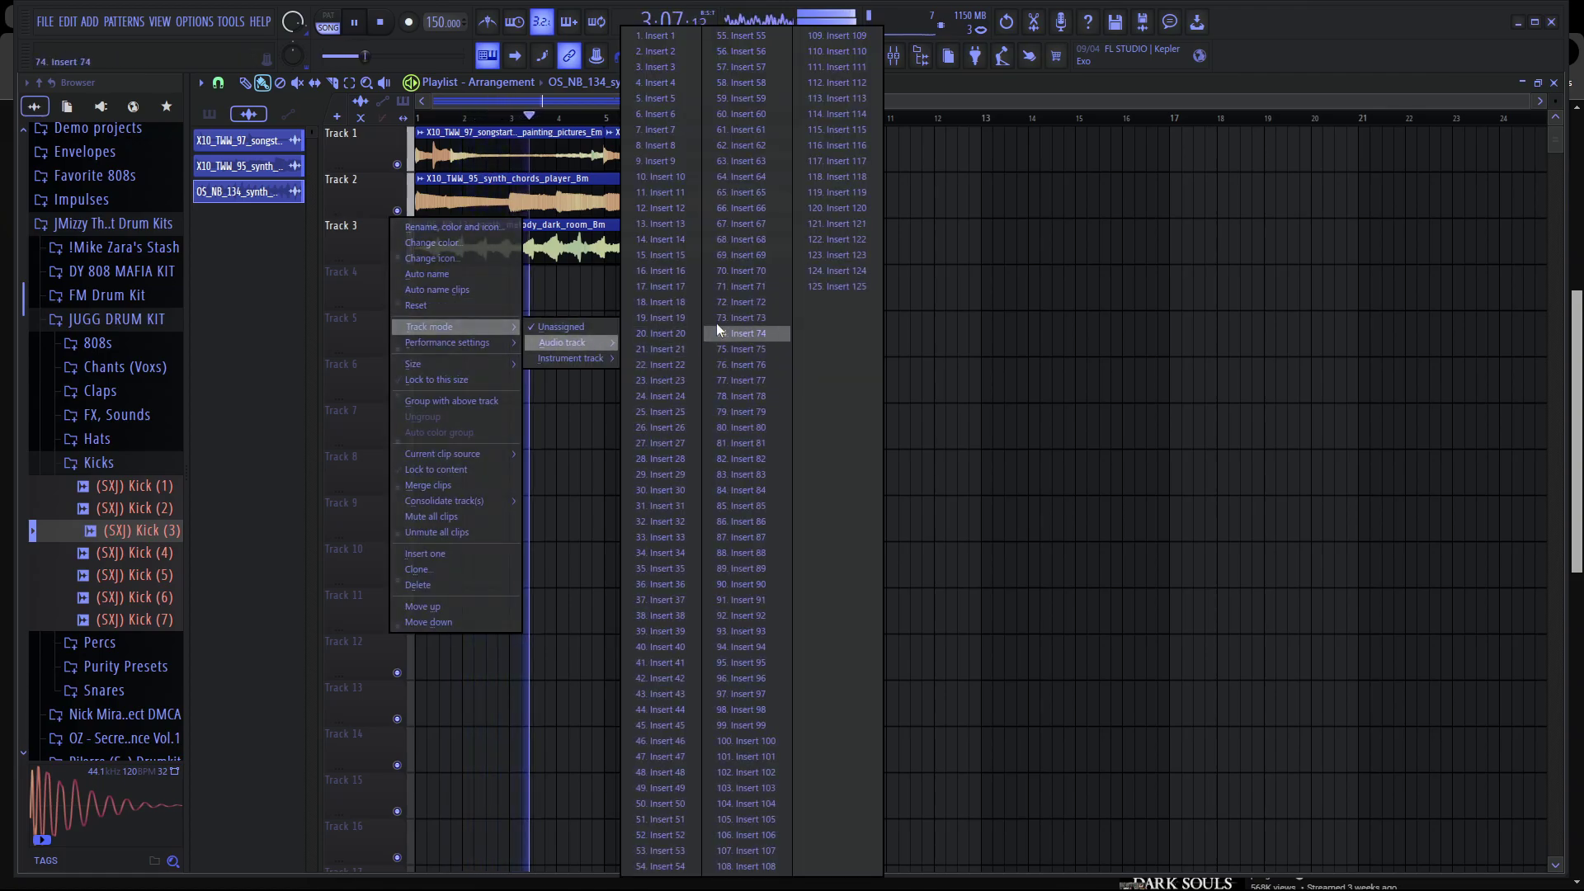
pyautogui.click(679, 38)
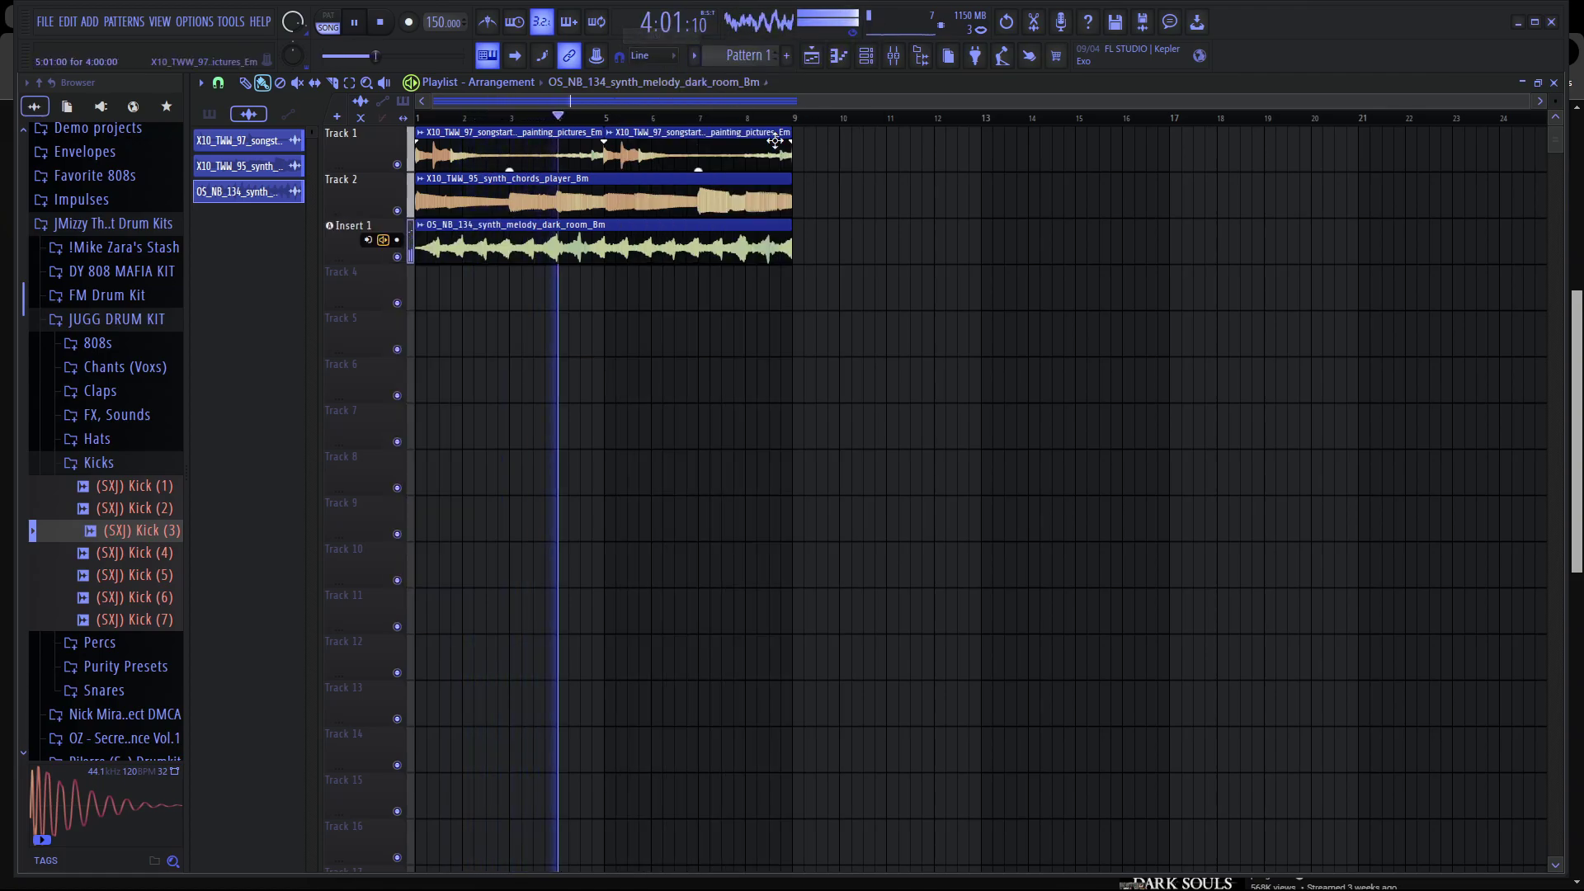
# Load FabFilter Pro-R 2 into Insert 1's first slot and lower its mix to about 65.6%.
pyautogui.click(894, 58)
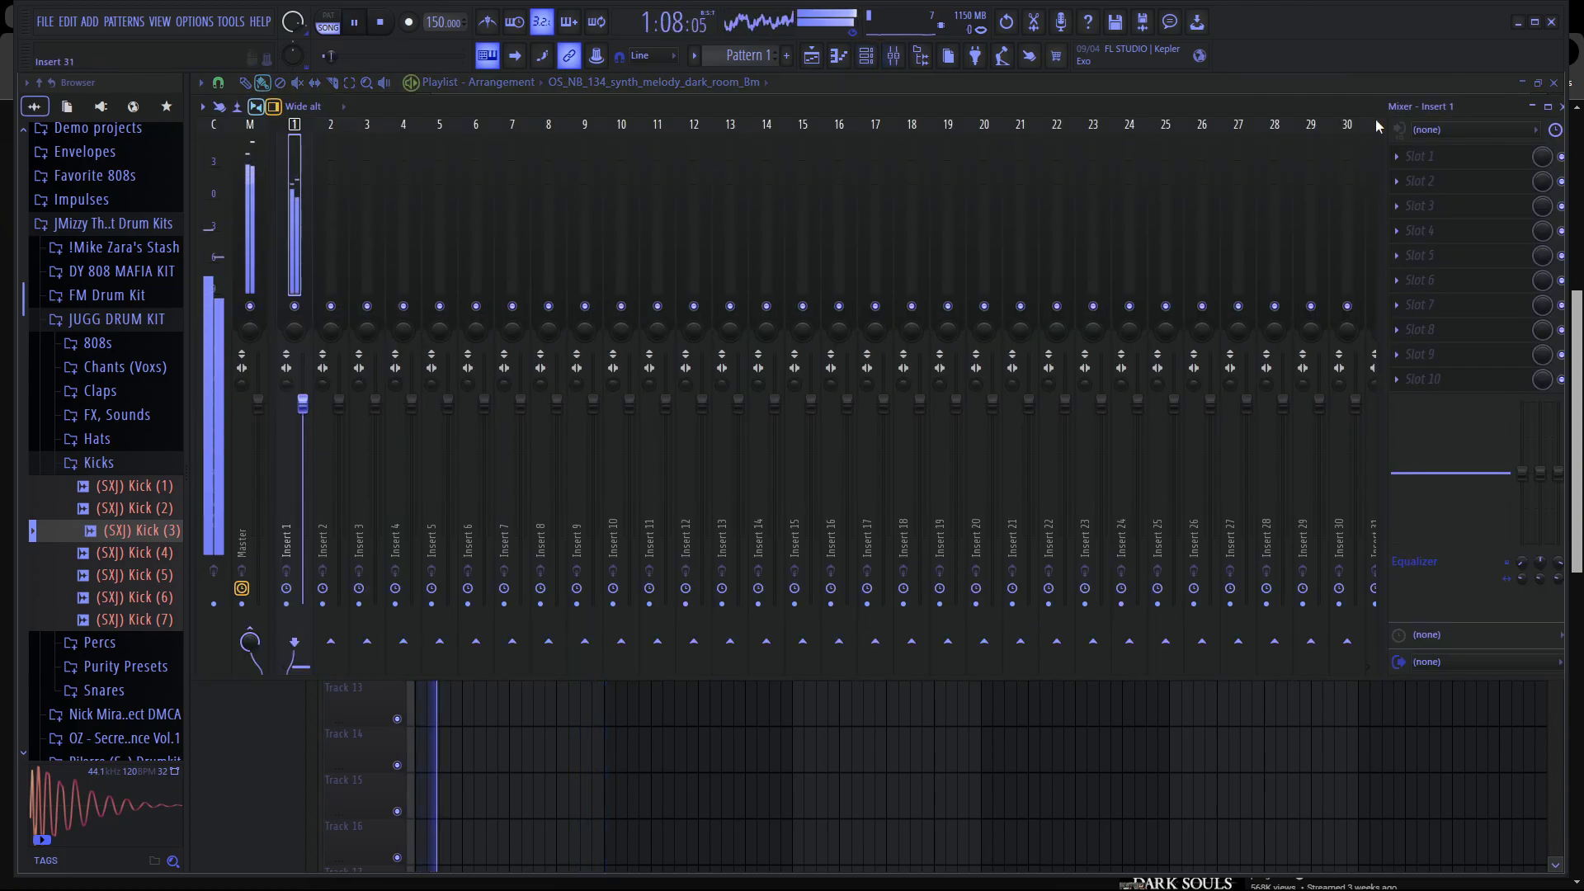
pyautogui.click(1403, 156)
pyautogui.click(1258, 54)
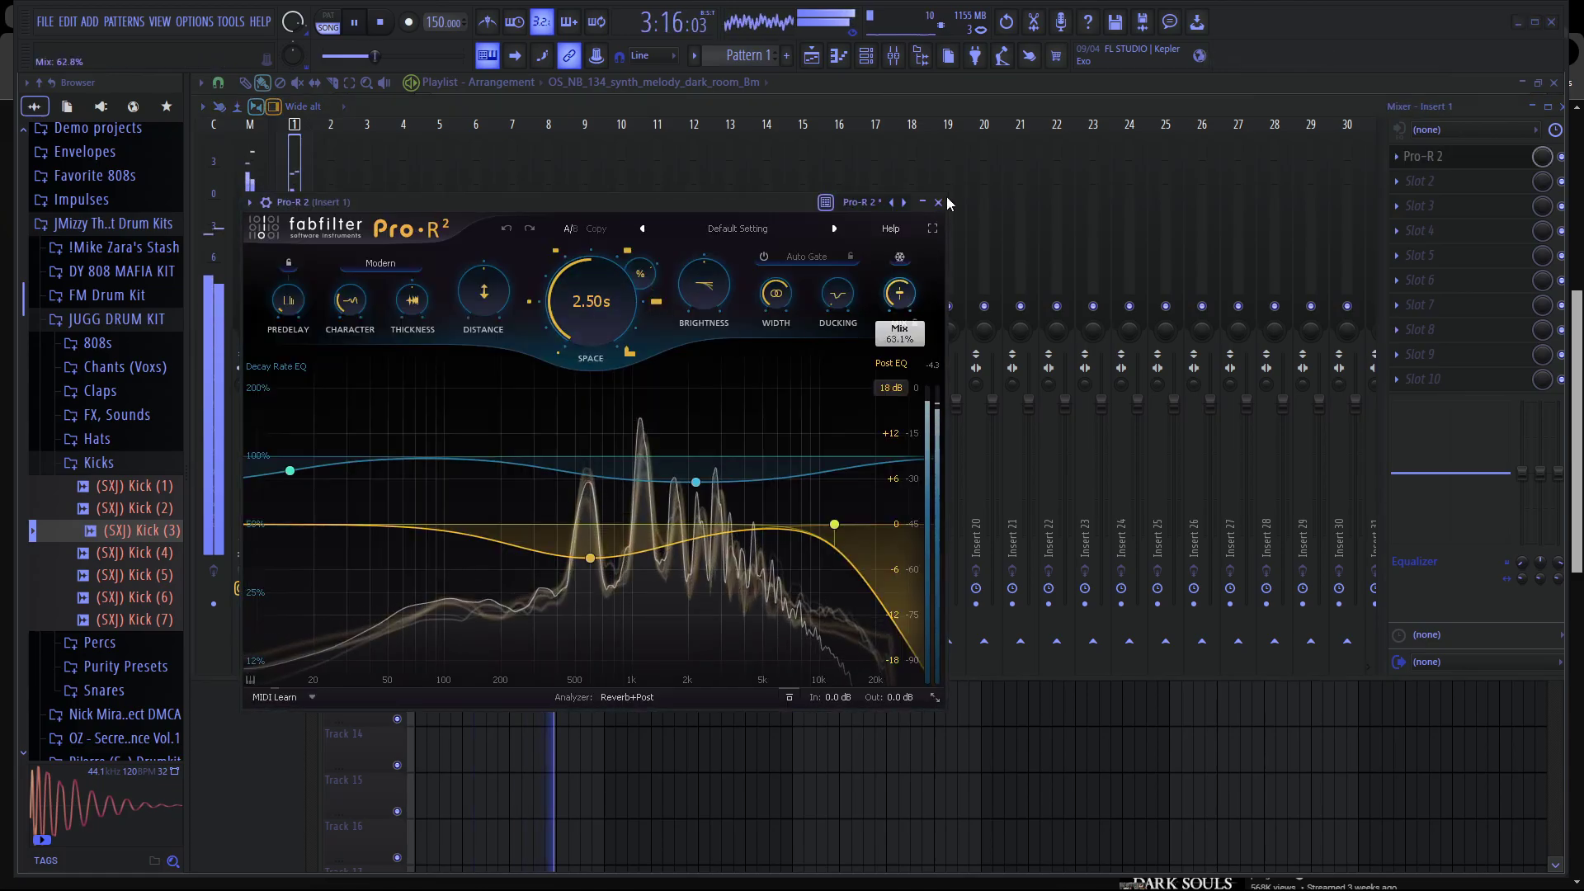
pyautogui.moveTo(891, 297)
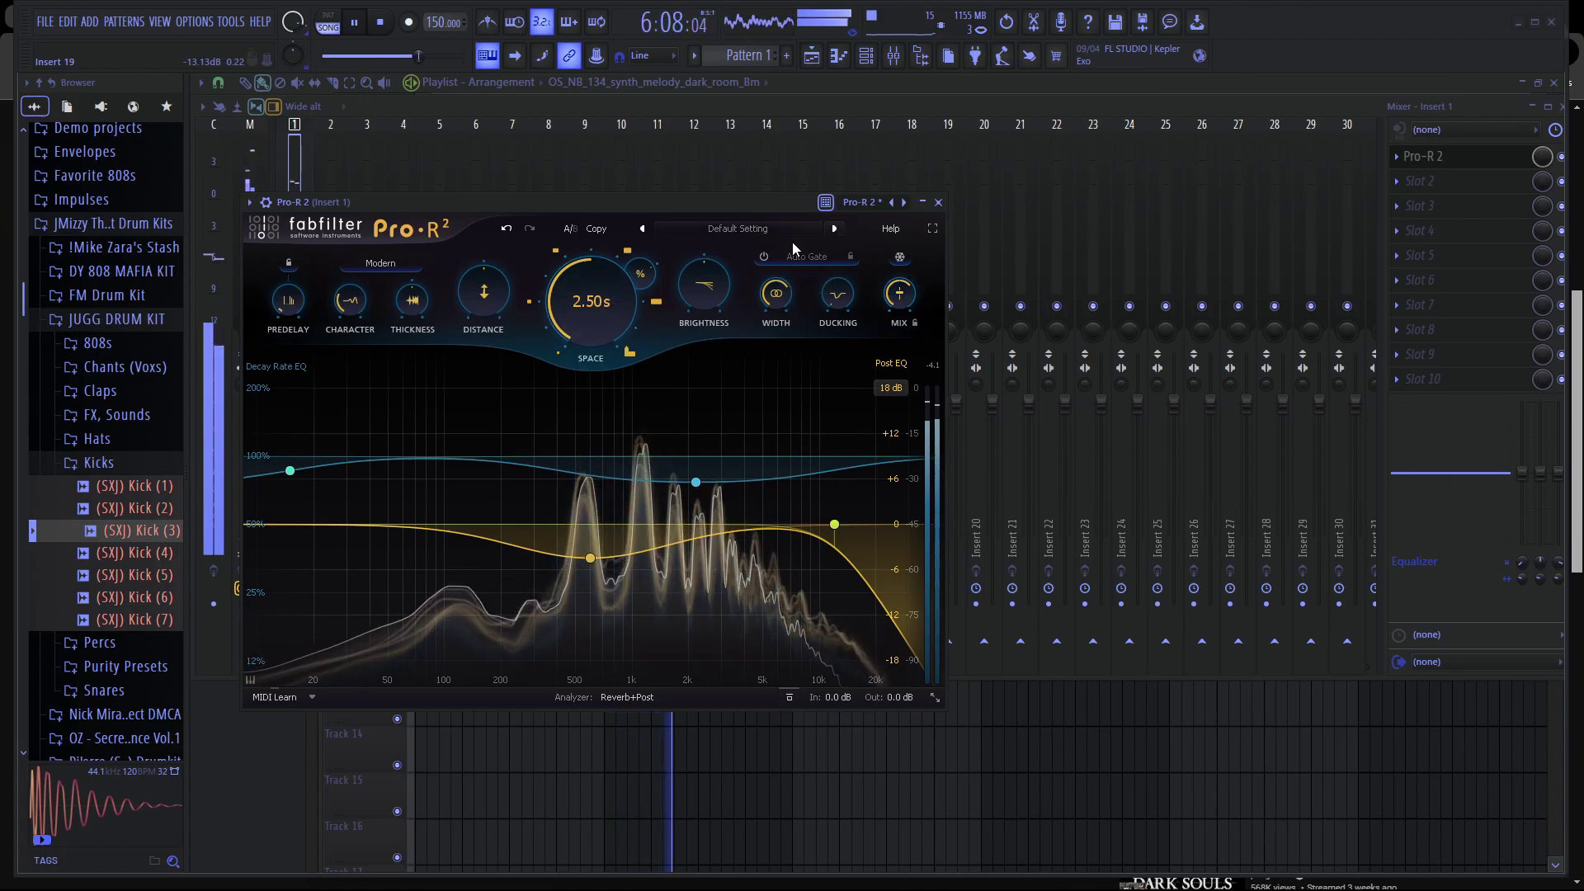
pyautogui.moveTo(679, 311)
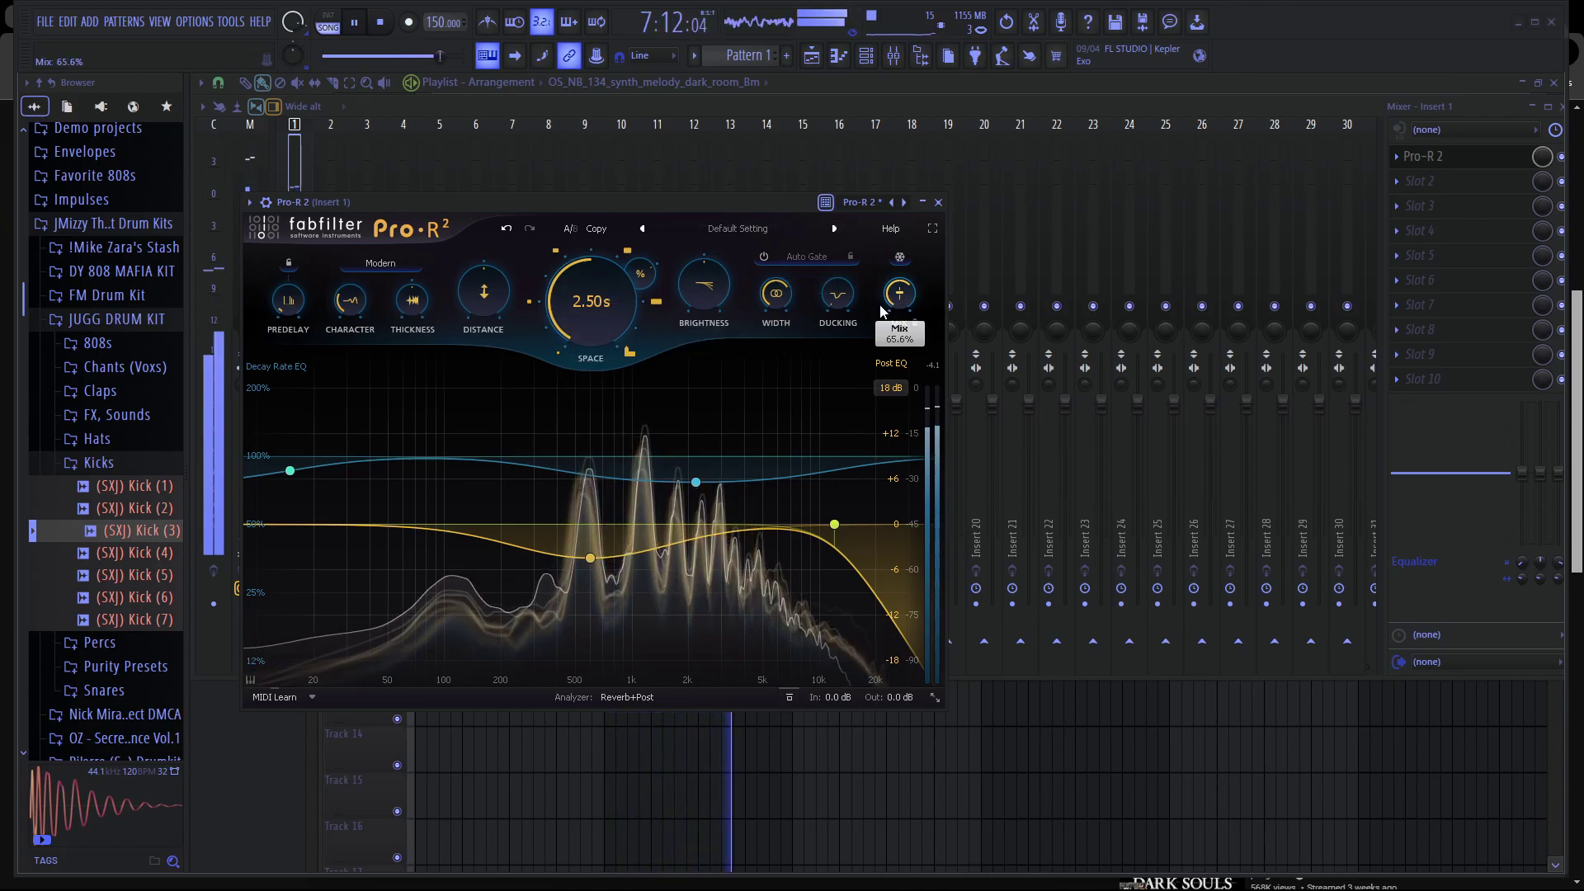
pyautogui.moveTo(885, 307); pyautogui.dragTo(886, 311)
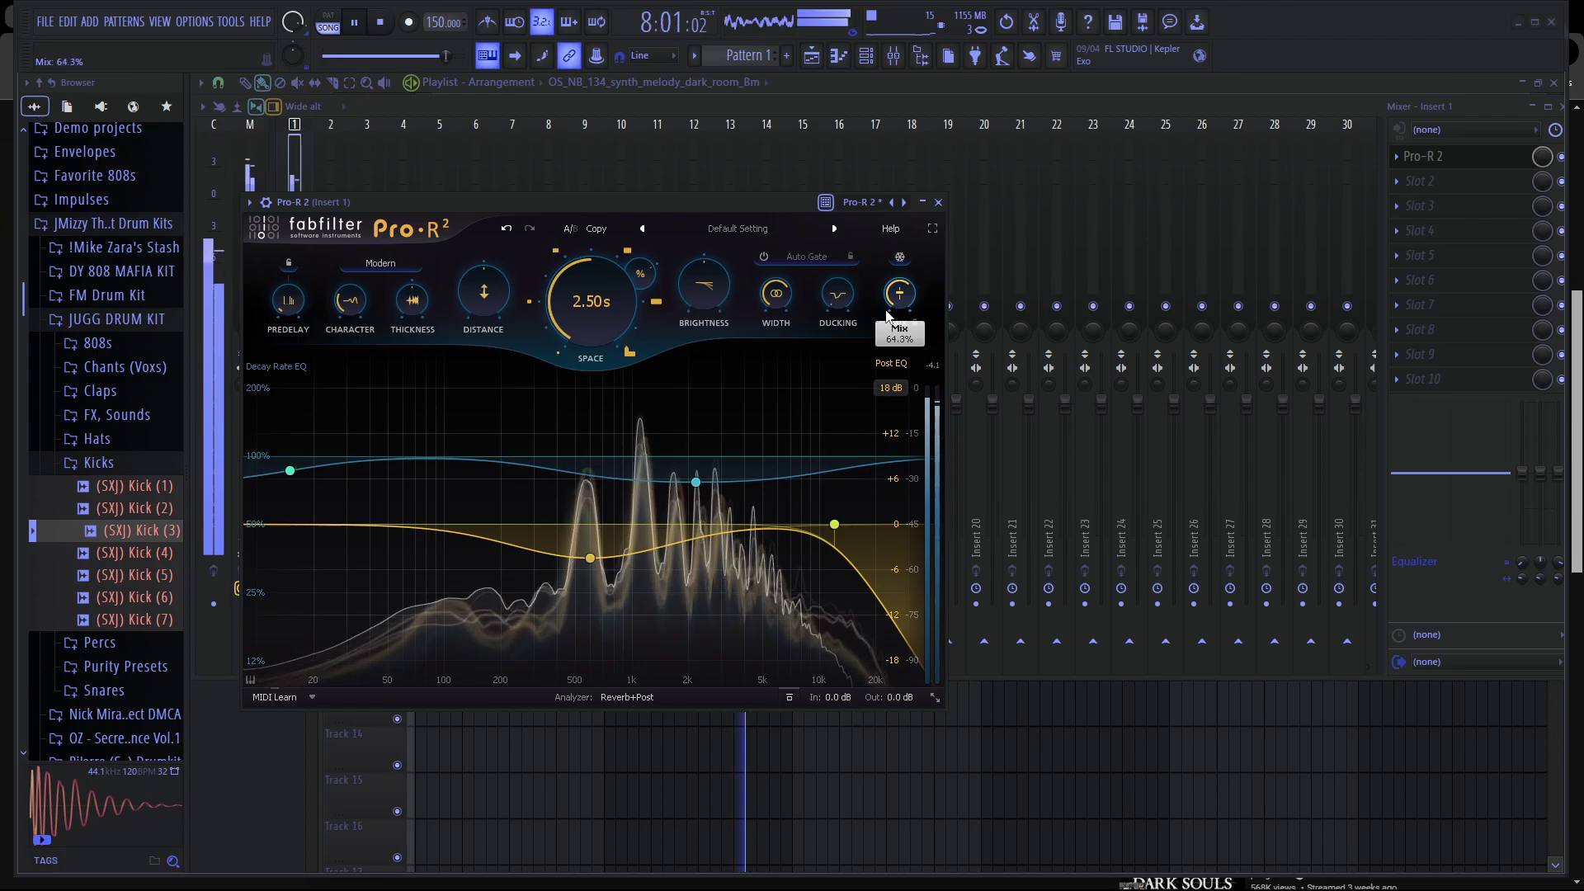
pyautogui.click(941, 203)
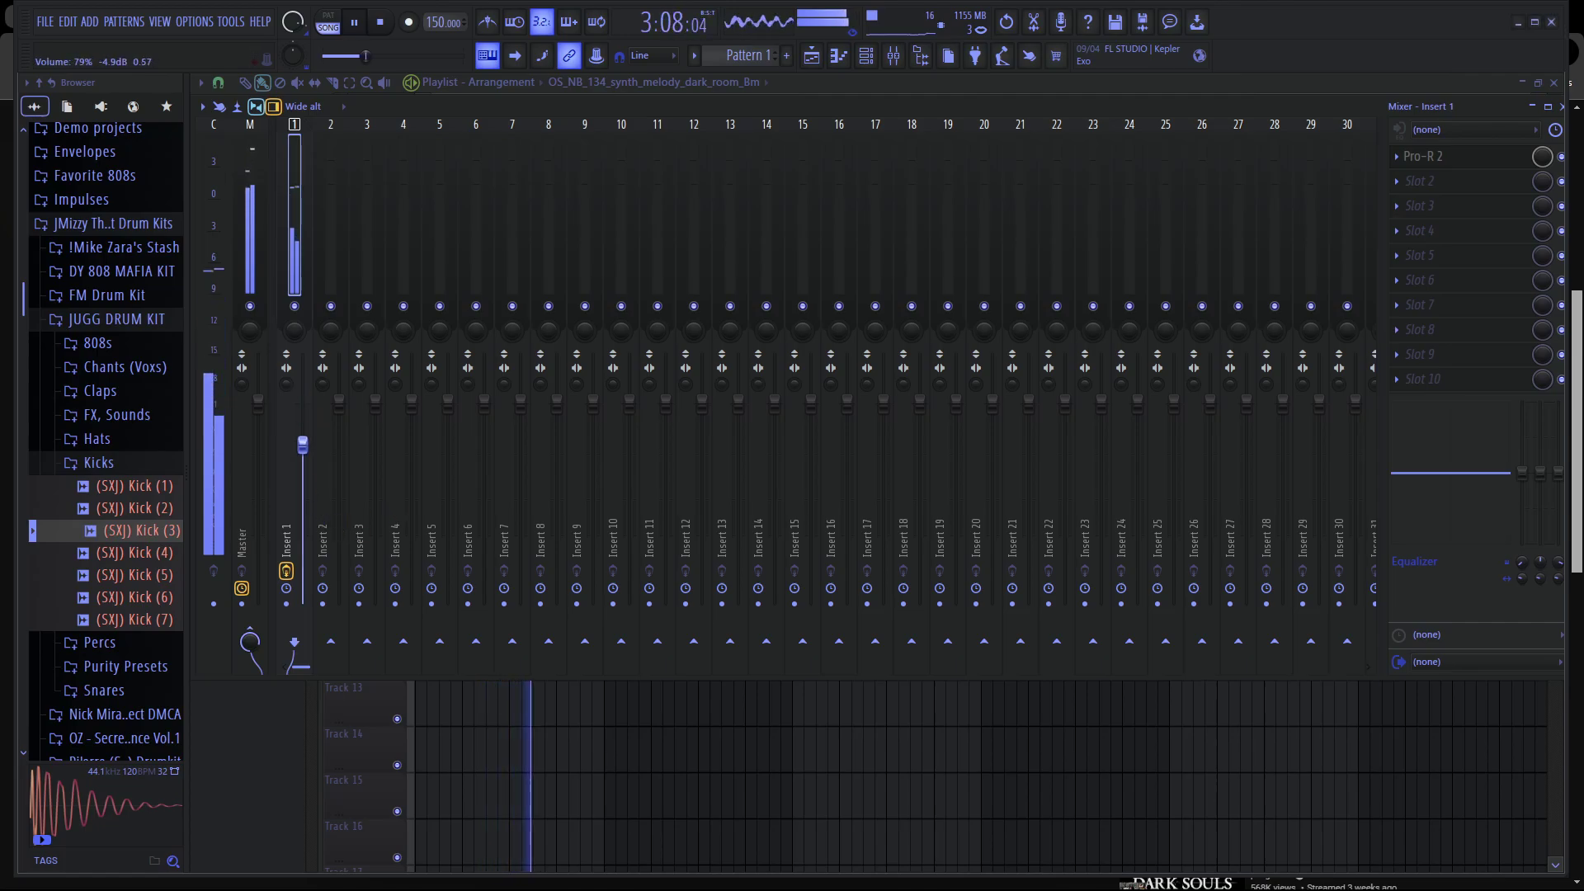
# Add Fruity Parametric EQ 2 to Insert 1 ahead of the Pro-R 2 reverb.
pyautogui.scroll(-1, 1446, 165)
pyautogui.click(1428, 161)
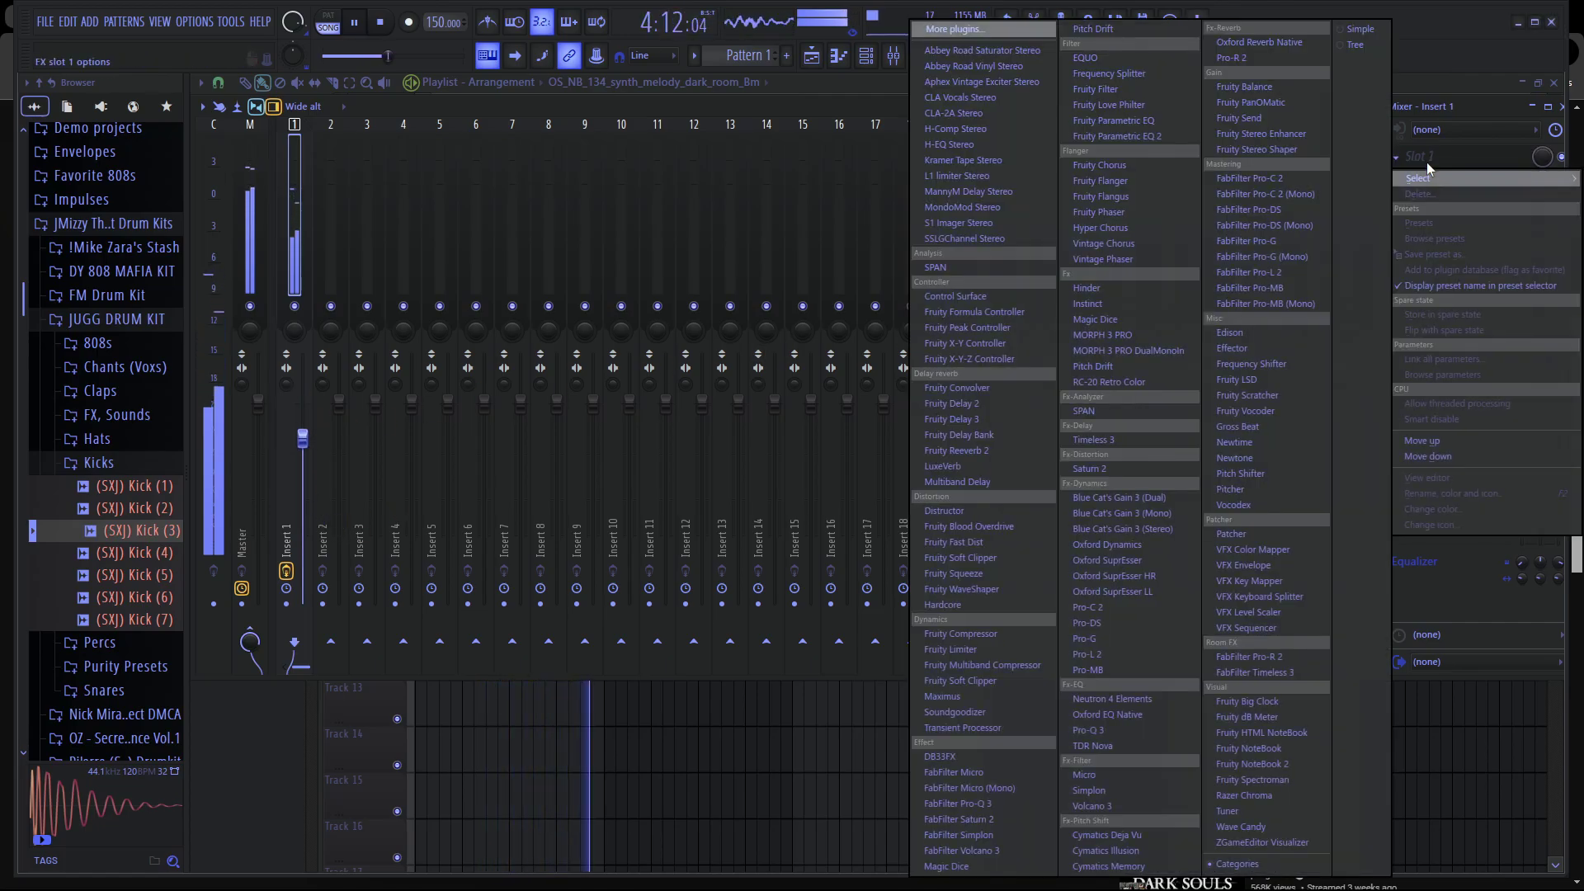
pyautogui.click(1133, 141)
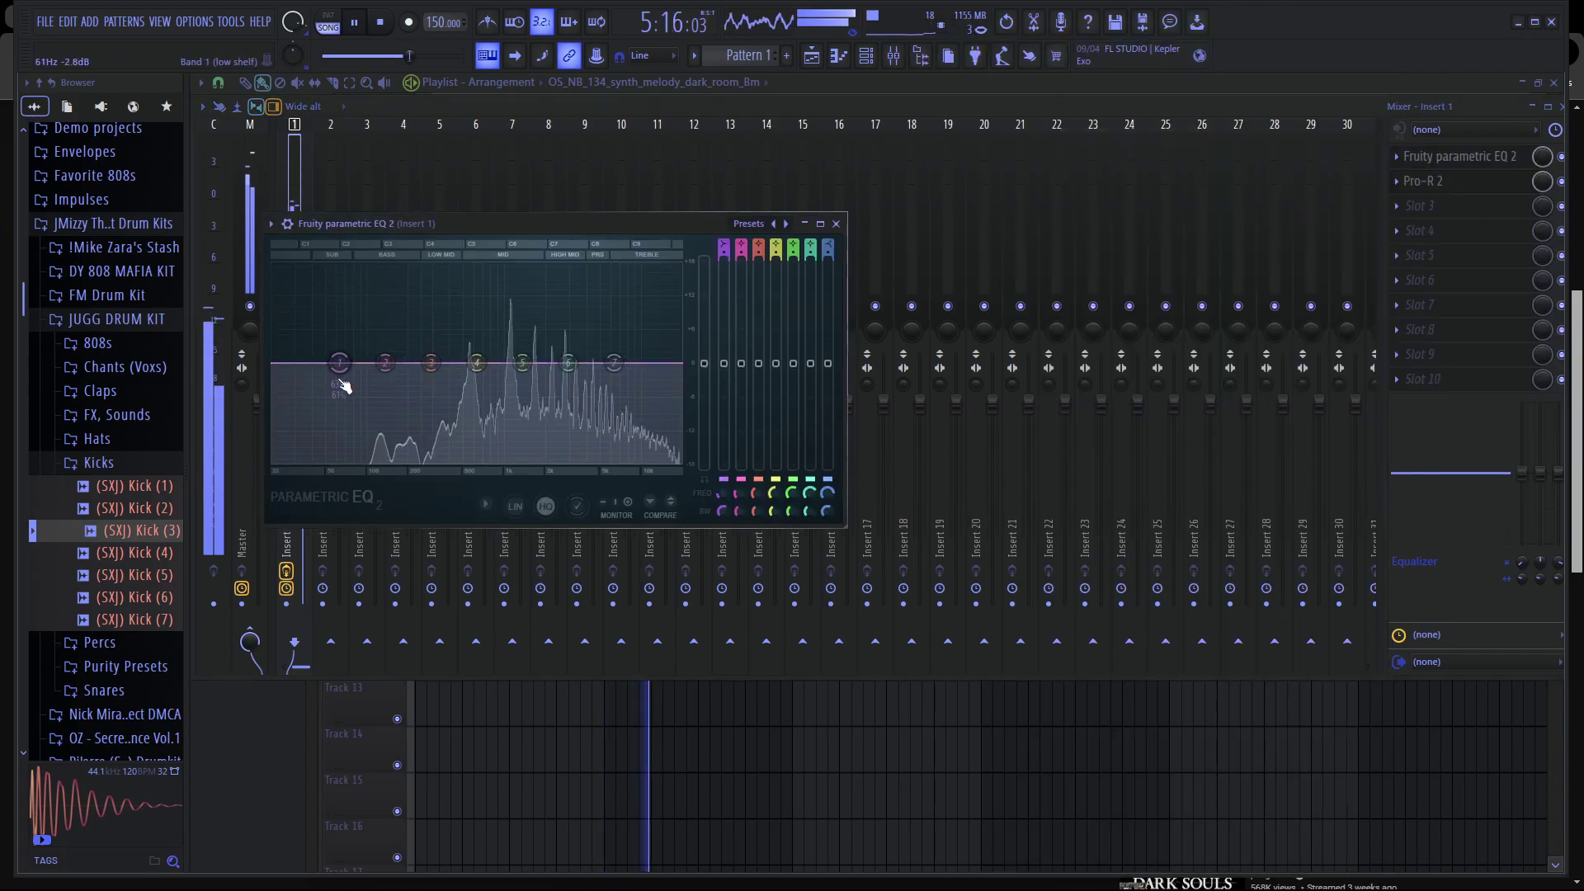
# Drag the EQ's low-shelf band to about -12.9 dB near 800 Hz, check Pro-R 2, then lower the mixer.
pyautogui.moveTo(340, 364); pyautogui.dragTo(478, 436)
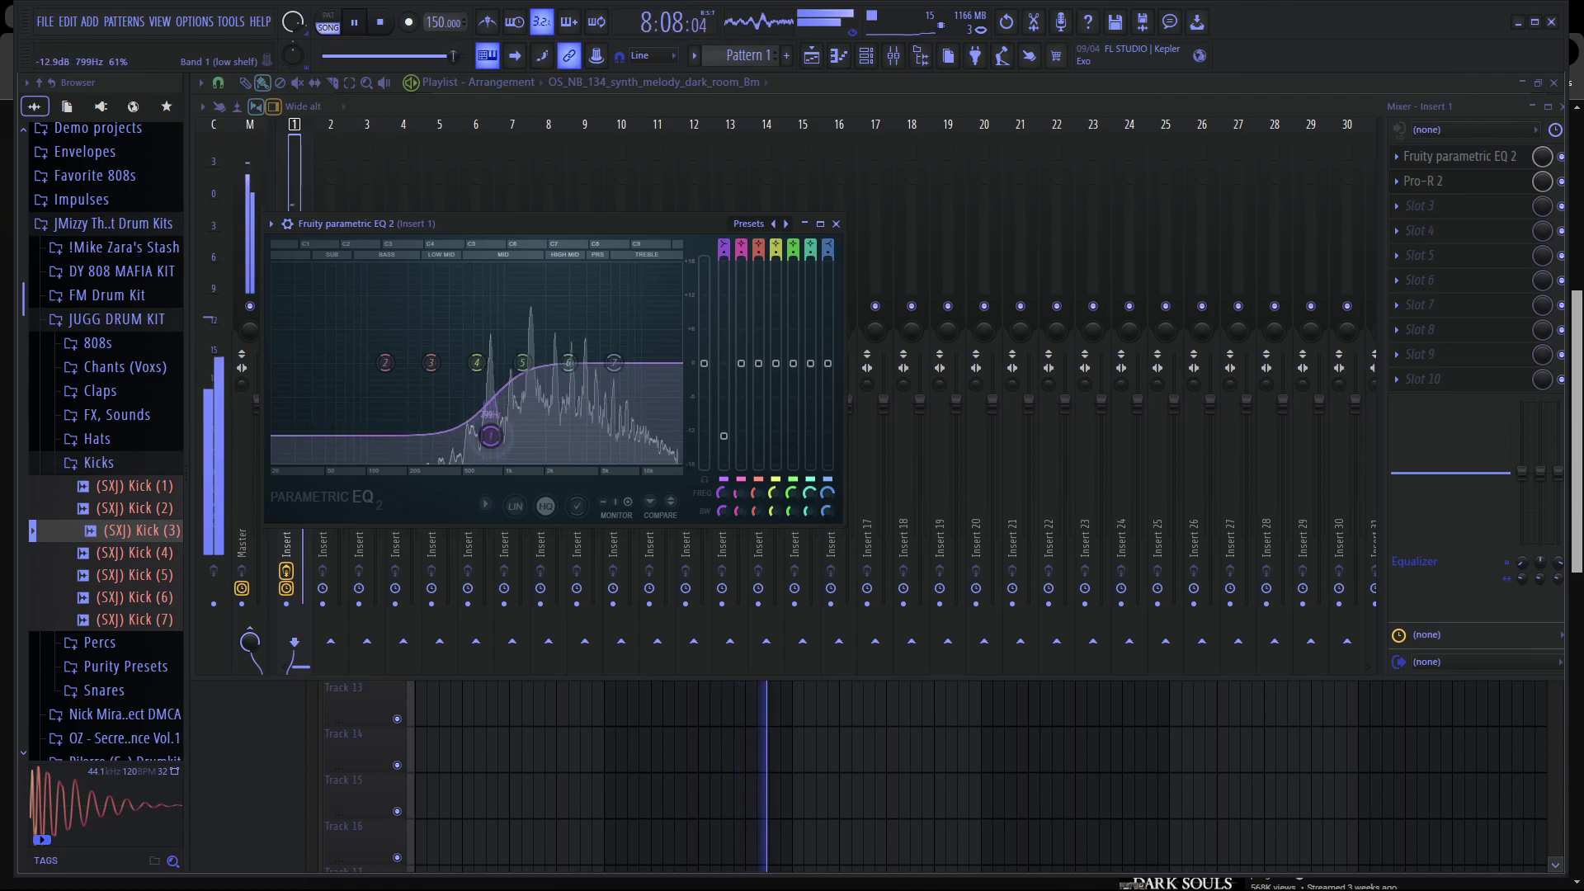
pyautogui.click(1463, 181)
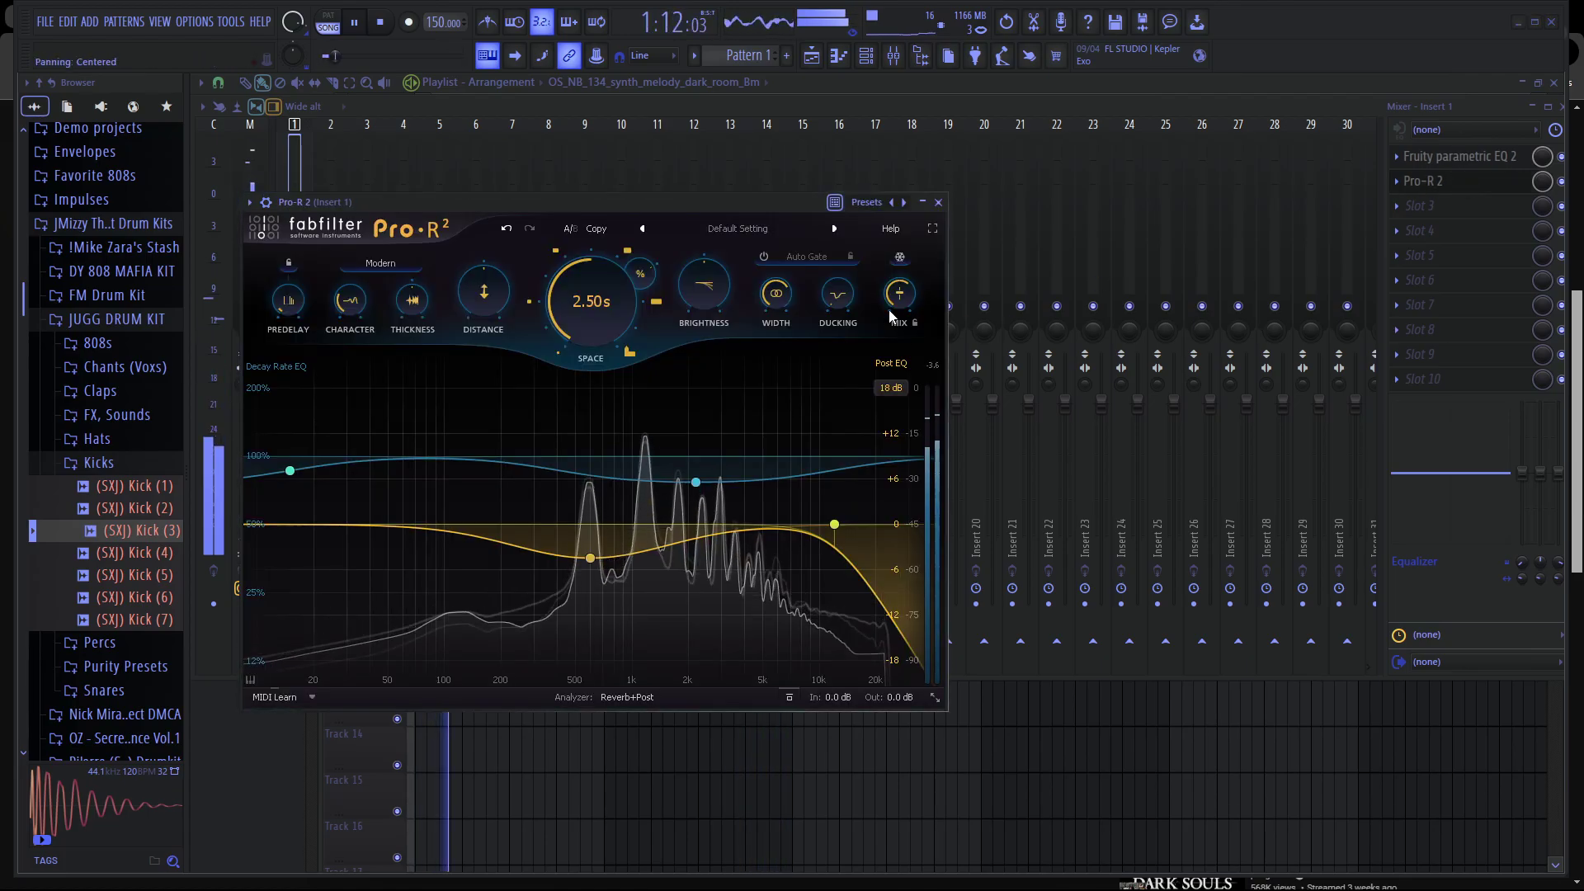
pyautogui.click(938, 202)
pyautogui.click(1554, 82)
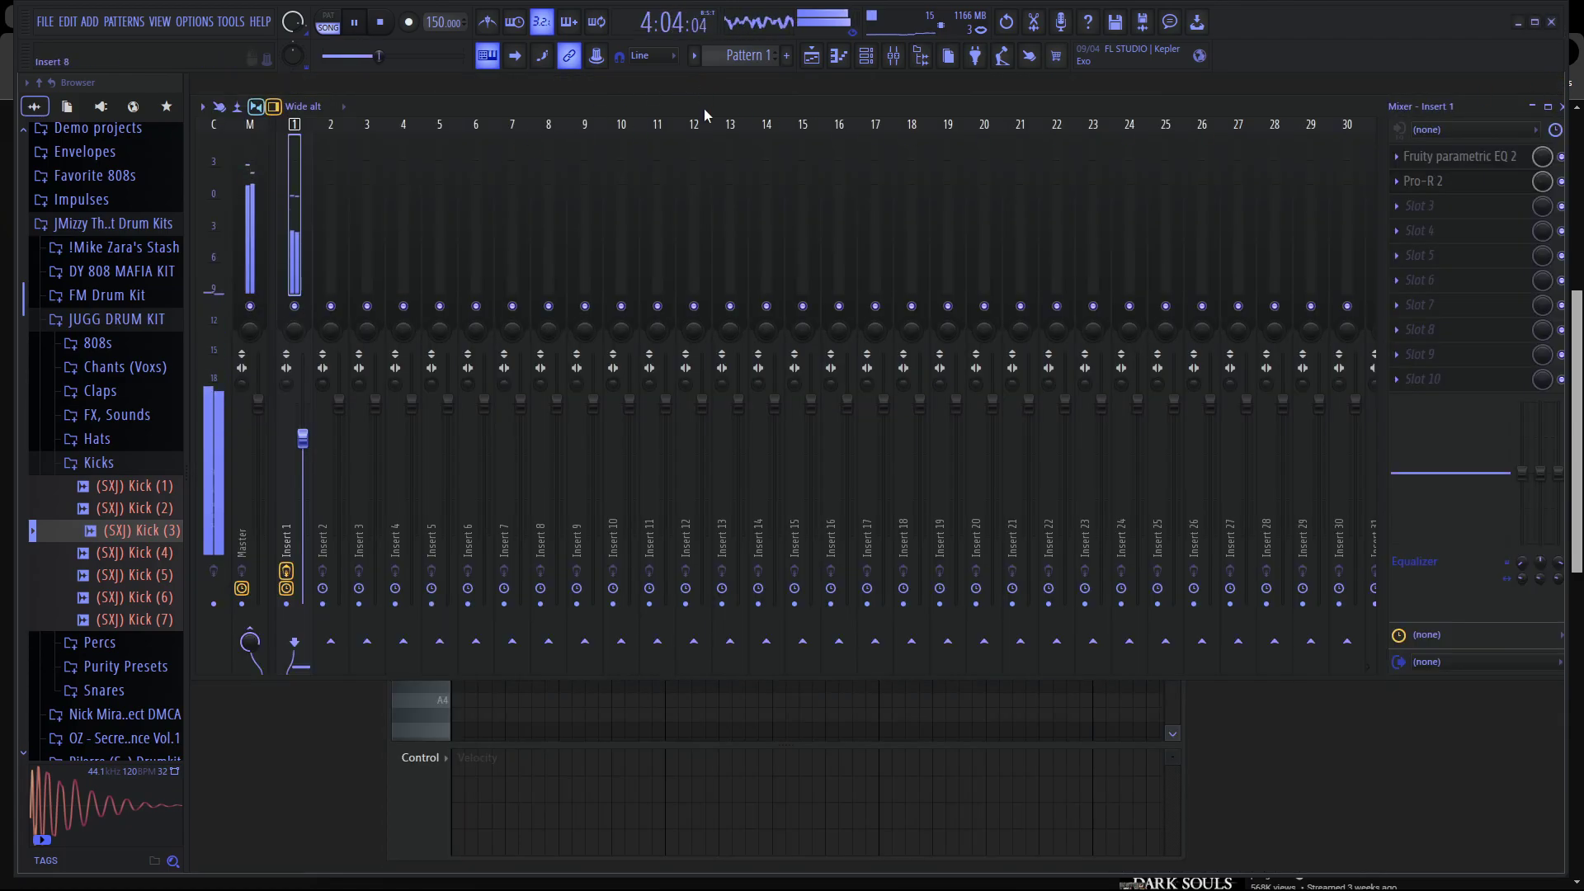
pyautogui.moveTo(705, 115); pyautogui.dragTo(694, 398)
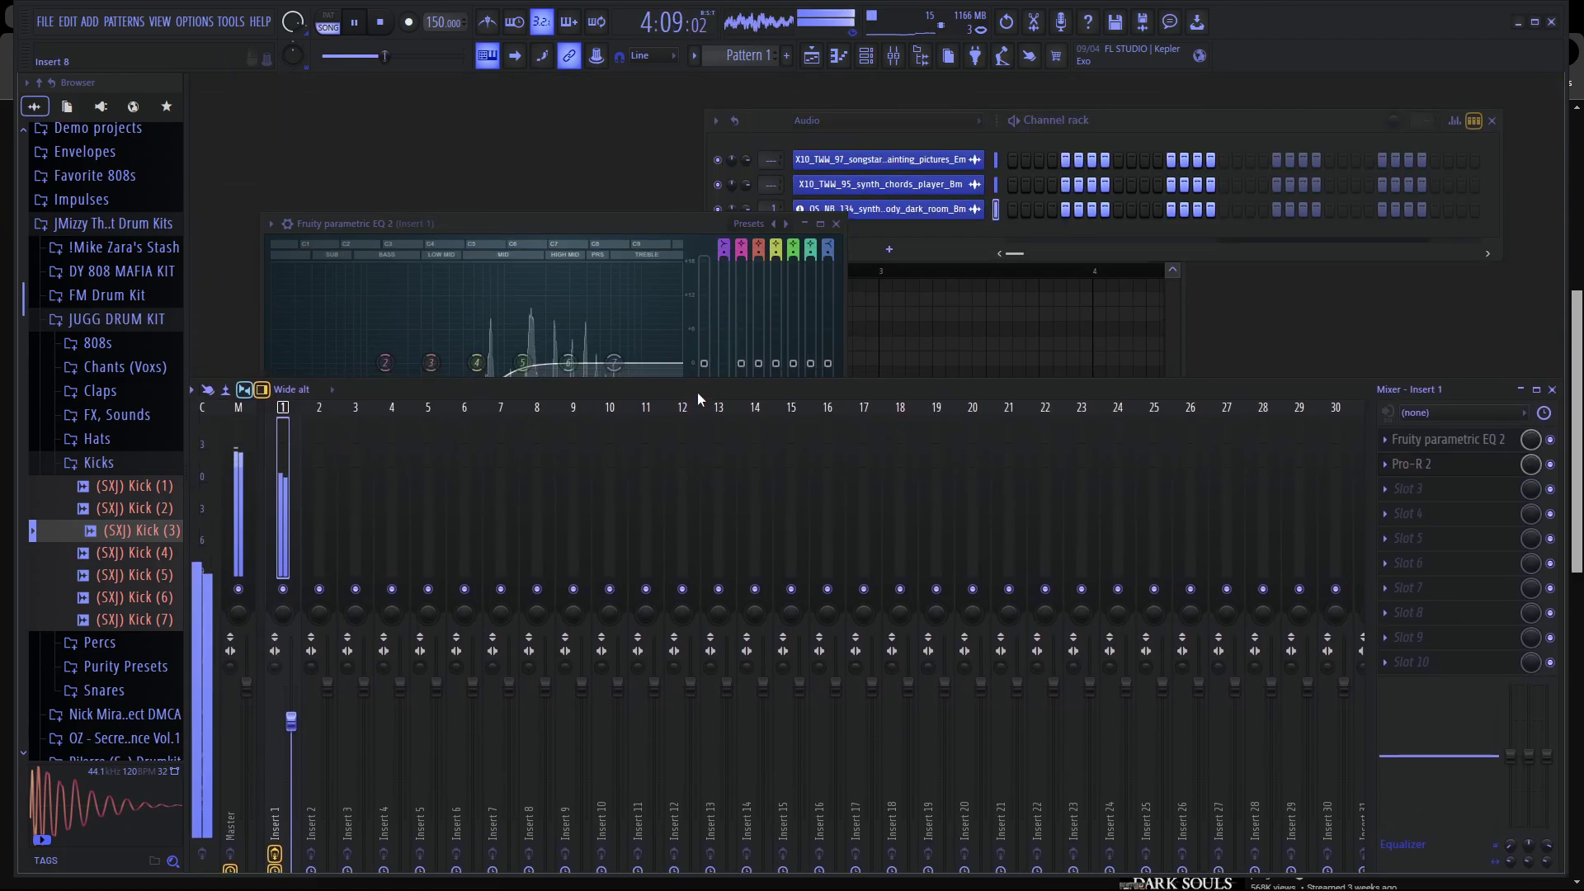
# Set Track 2, holding the synth chords loop, as an audio track on mixer Insert 2.
pyautogui.click(842, 66)
pyautogui.click(844, 61)
pyautogui.click(821, 60)
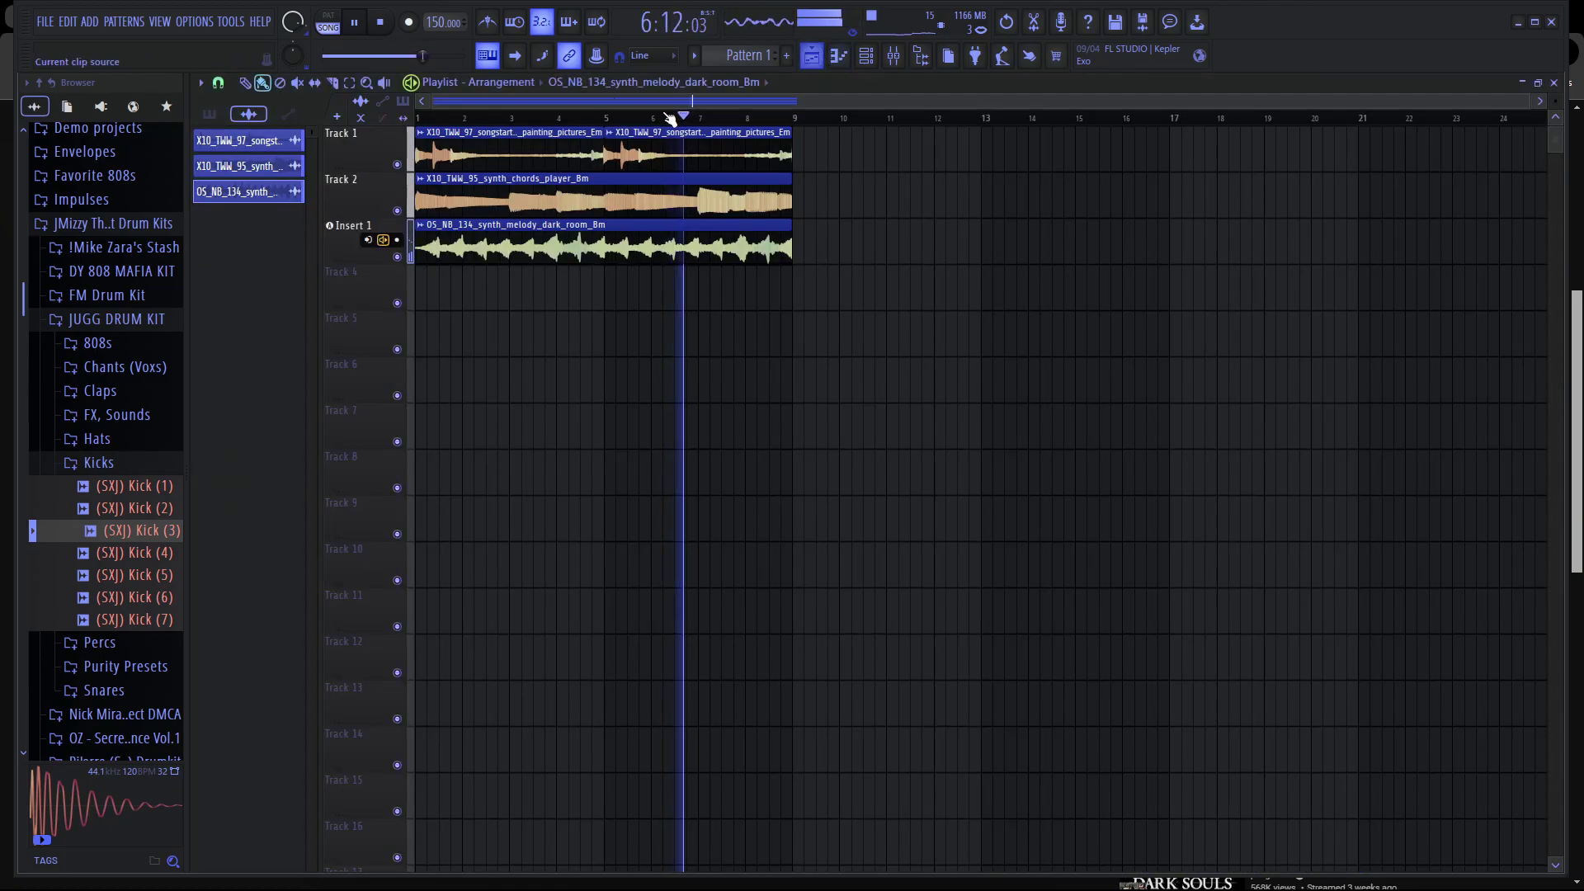
pyautogui.rightClick(358, 186)
pyautogui.moveTo(421, 282)
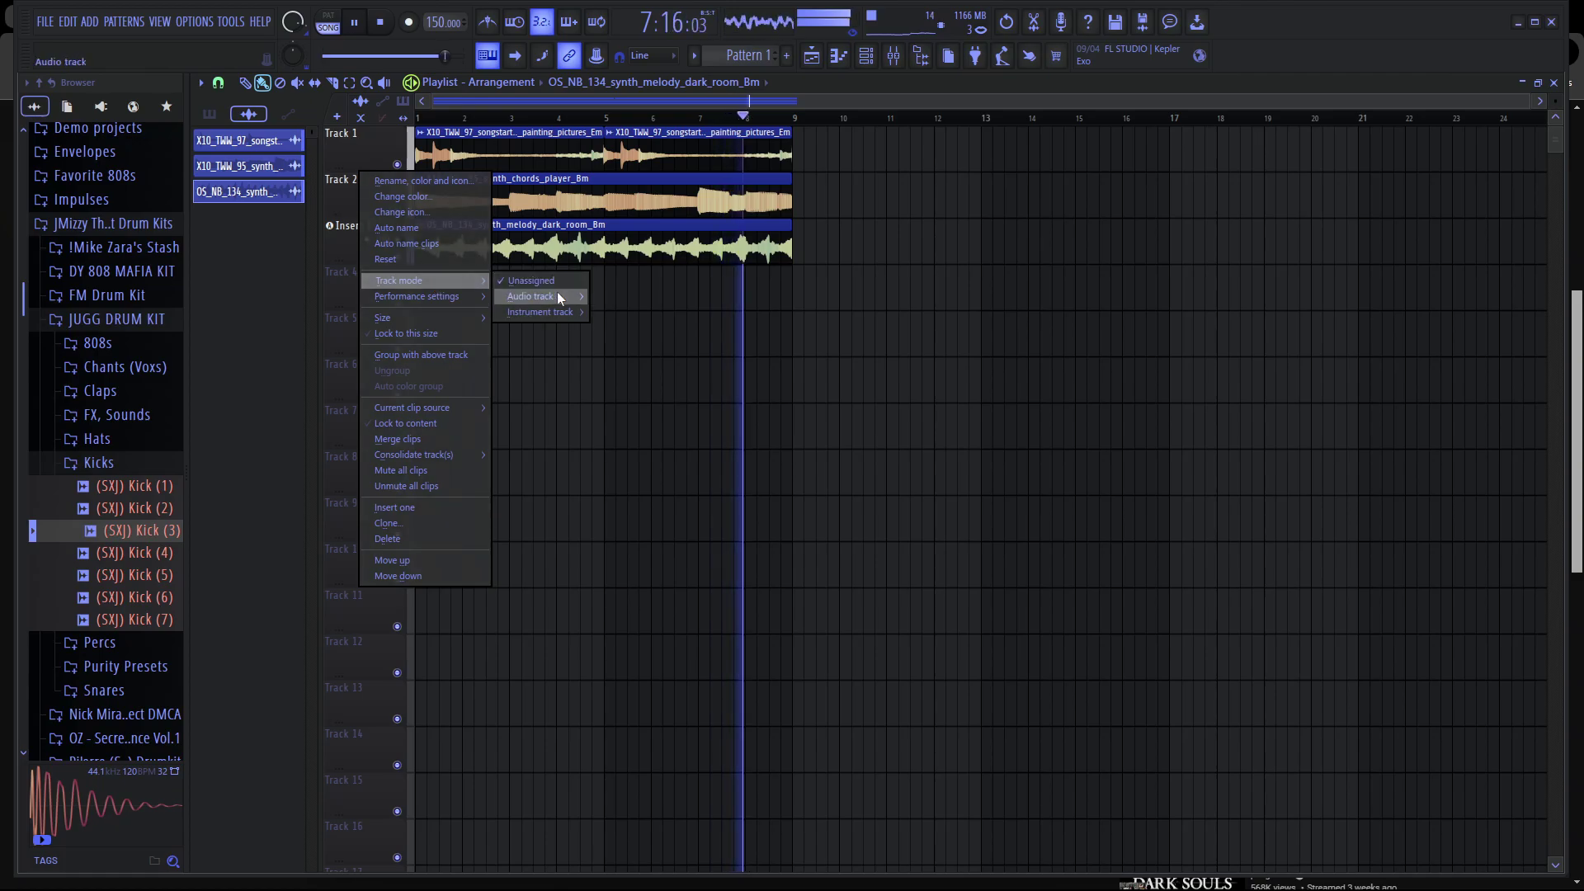
pyautogui.moveTo(553, 294)
pyautogui.click(632, 51)
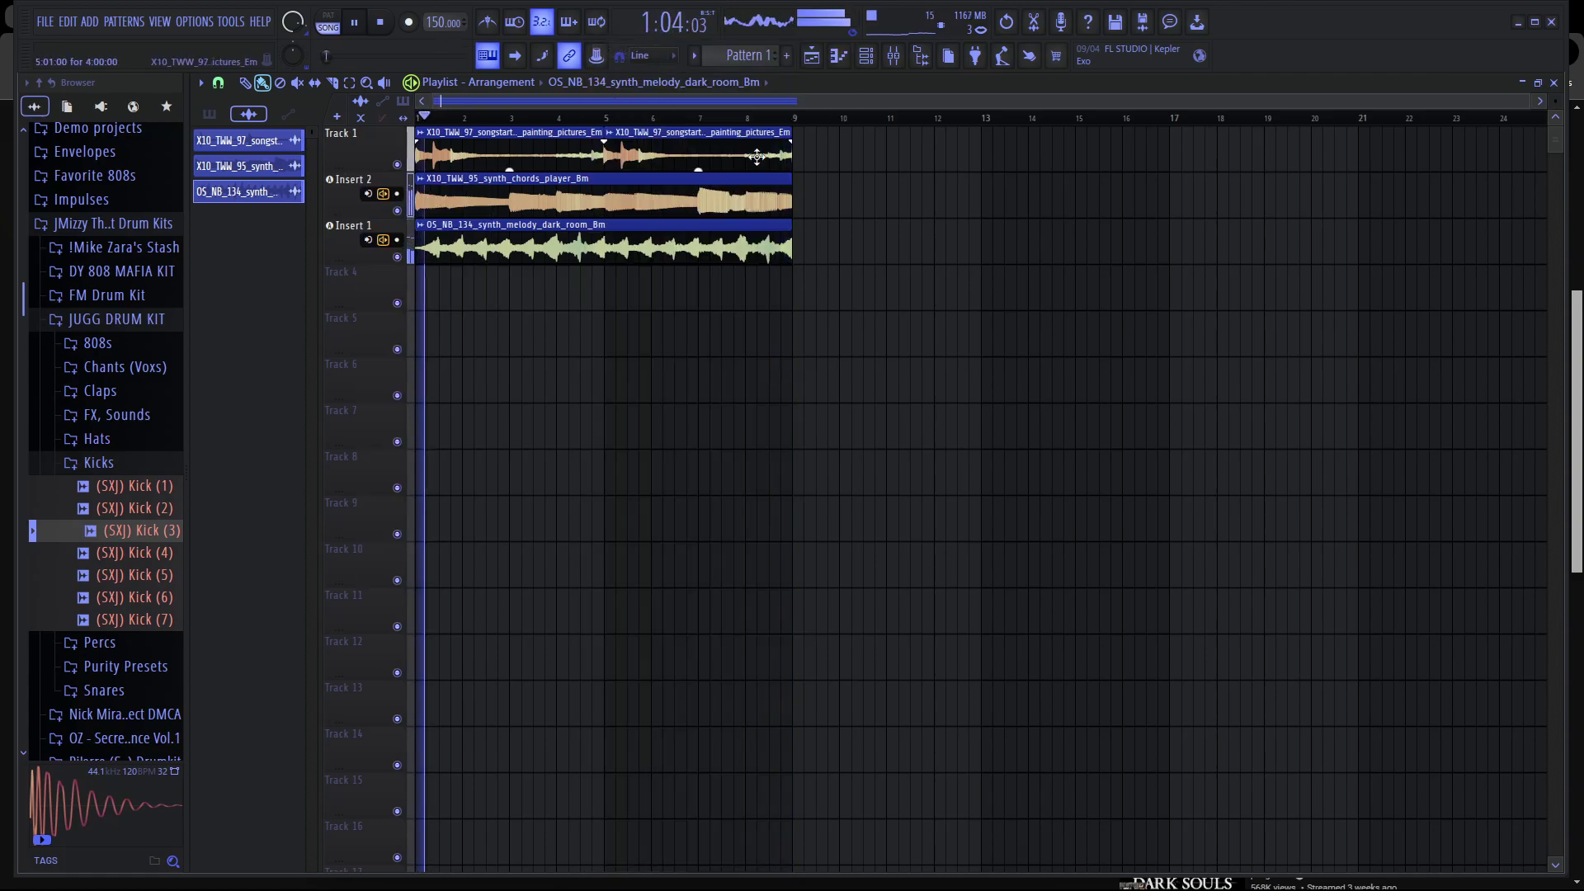
# Enlarge the mixer to show all insert strips and bring up Insert 2's effect list.
pyautogui.click(838, 55)
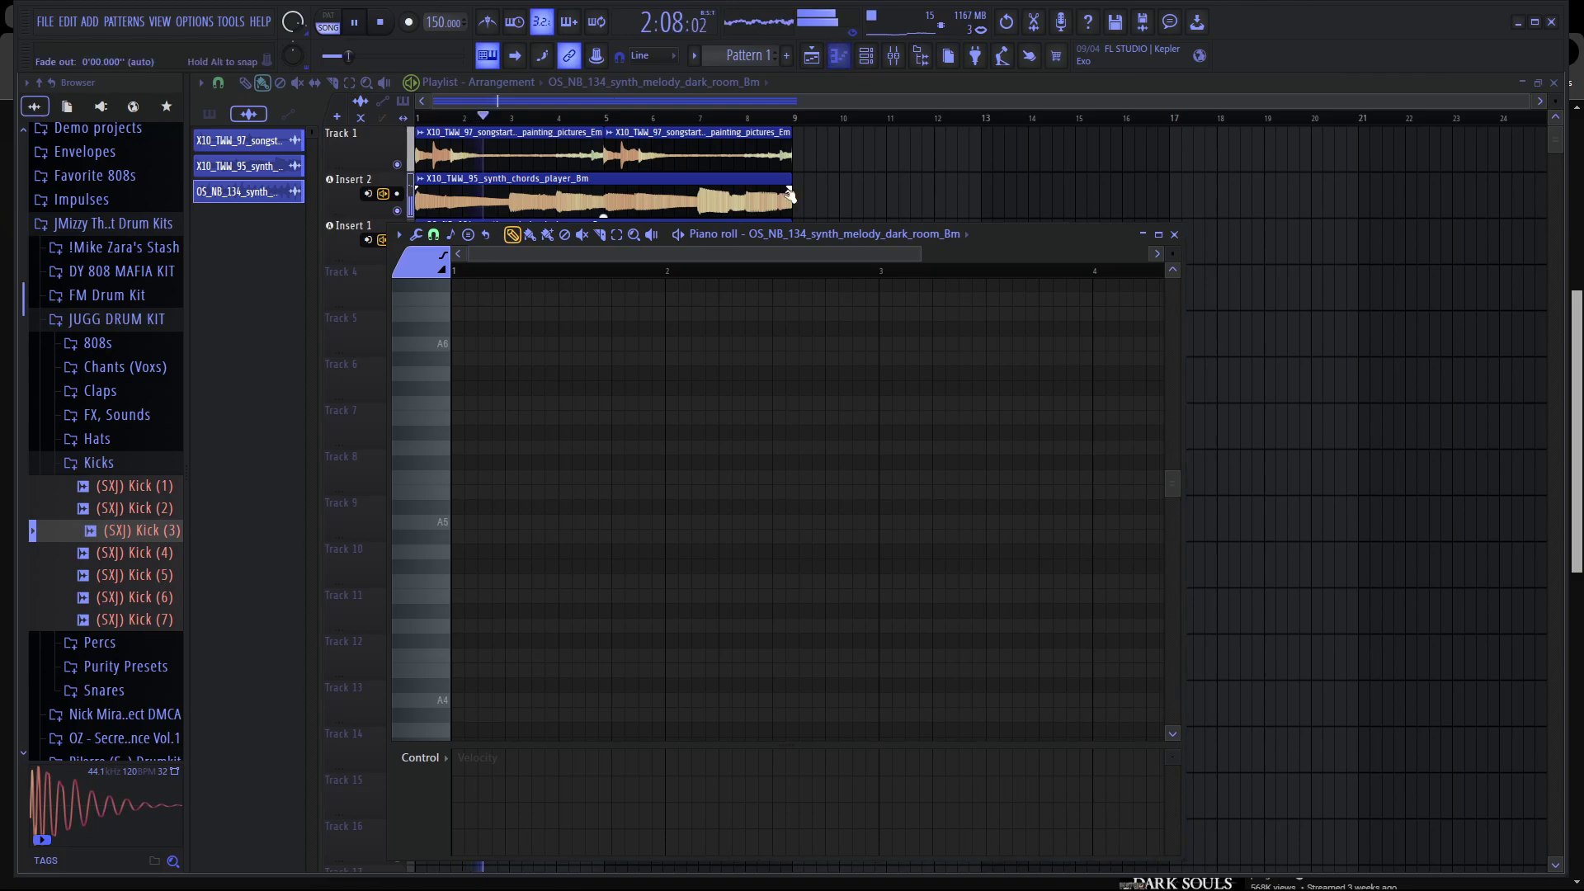
pyautogui.click(892, 60)
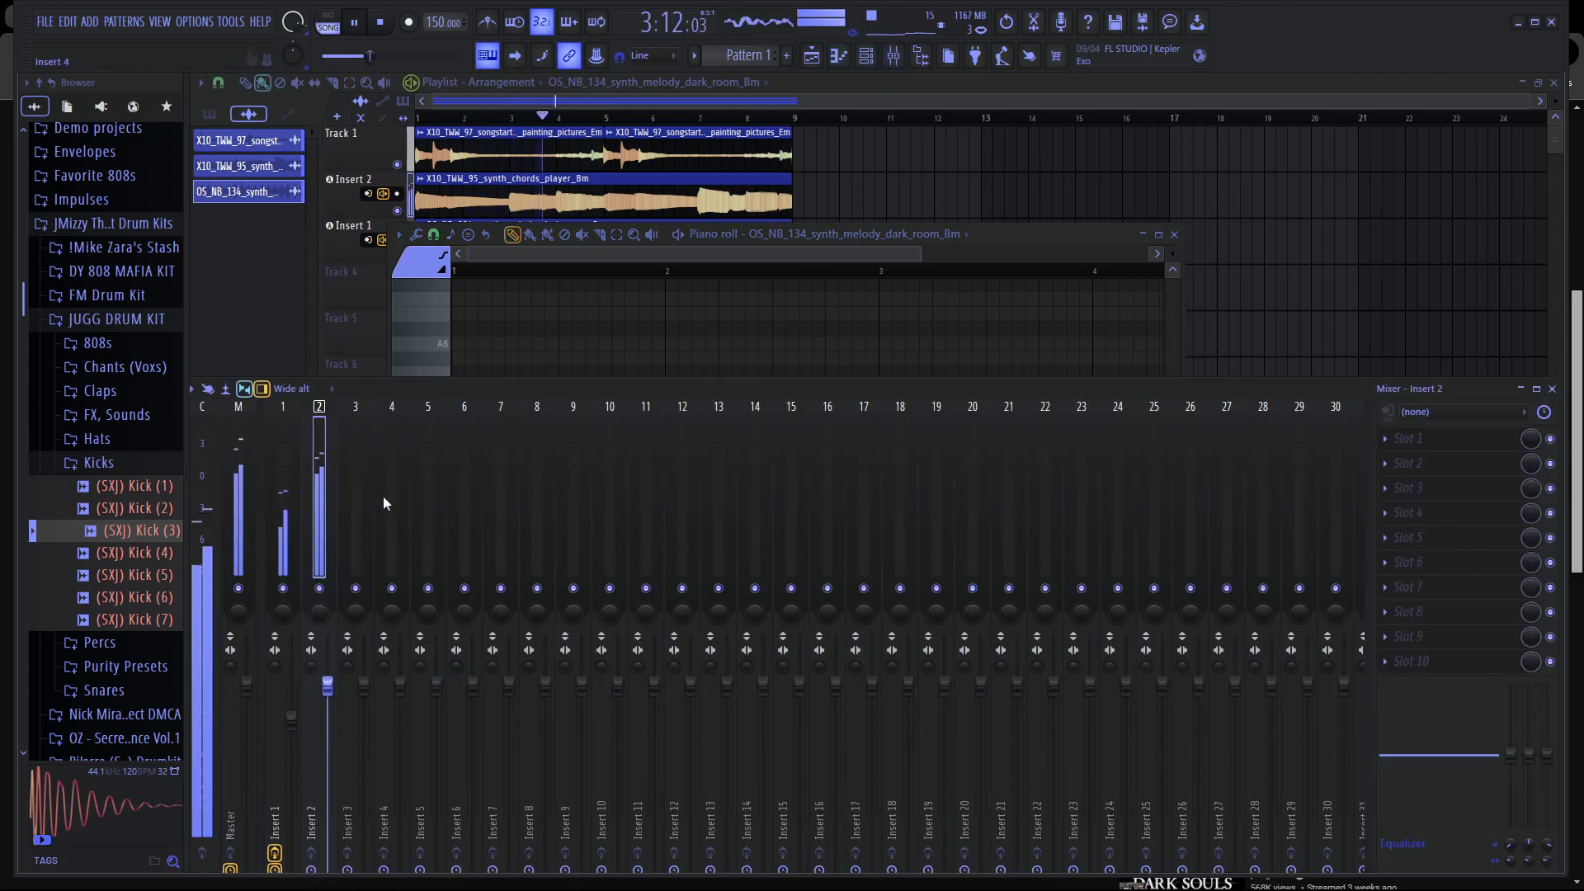
pyautogui.click(455, 374)
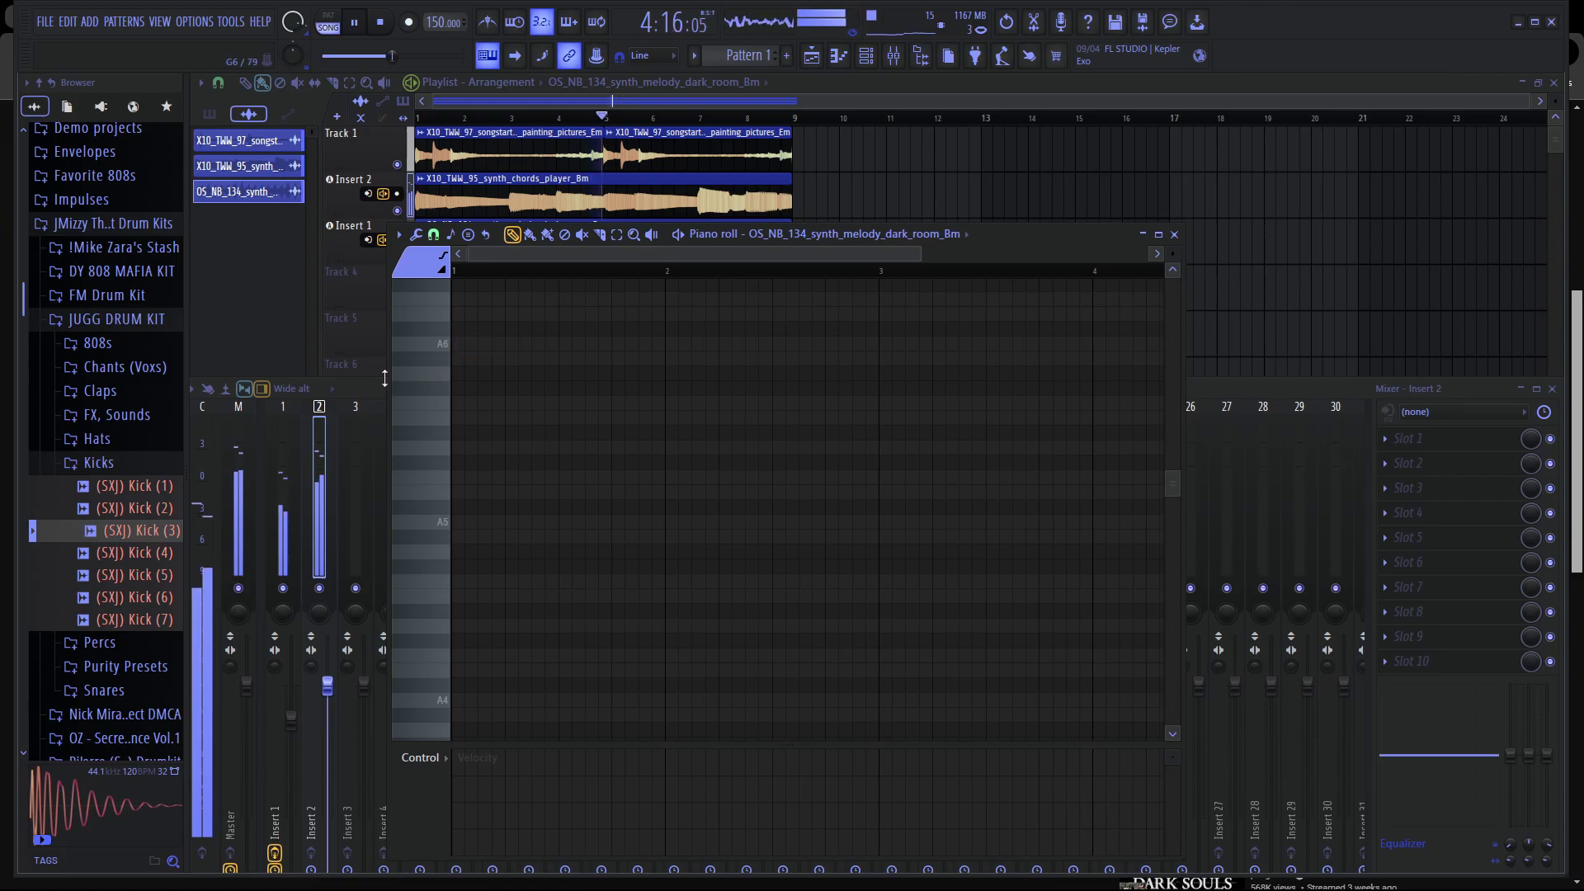
pyautogui.moveTo(384, 378); pyautogui.dragTo(393, 256)
pyautogui.click(1436, 330)
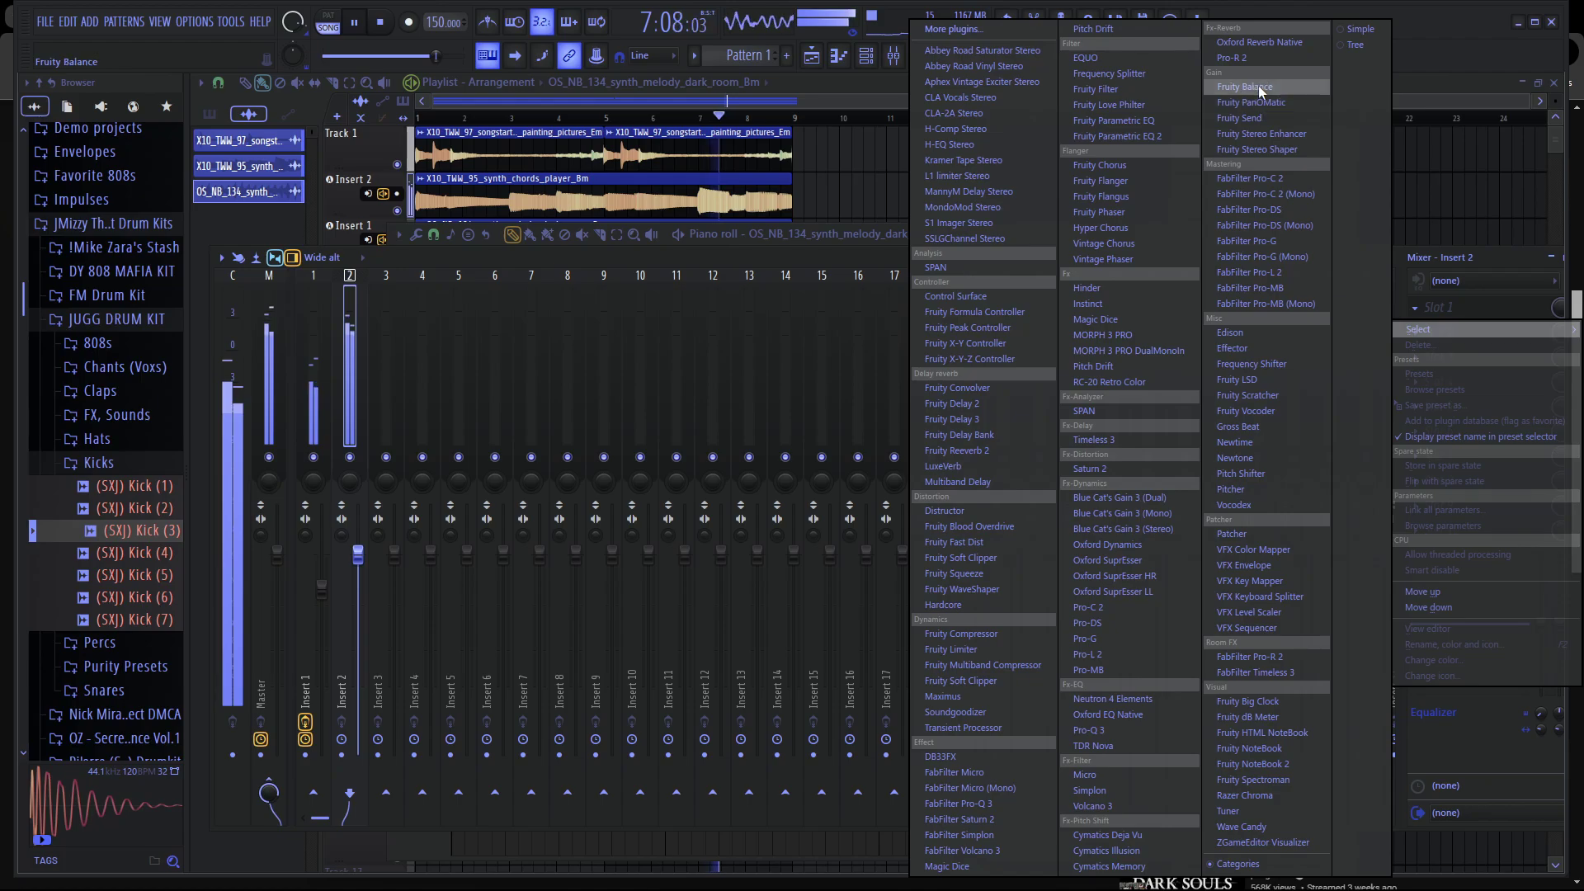
# Load Pro-R 2 onto Insert 2 and raise its mix to 50%.
pyautogui.click(1237, 58)
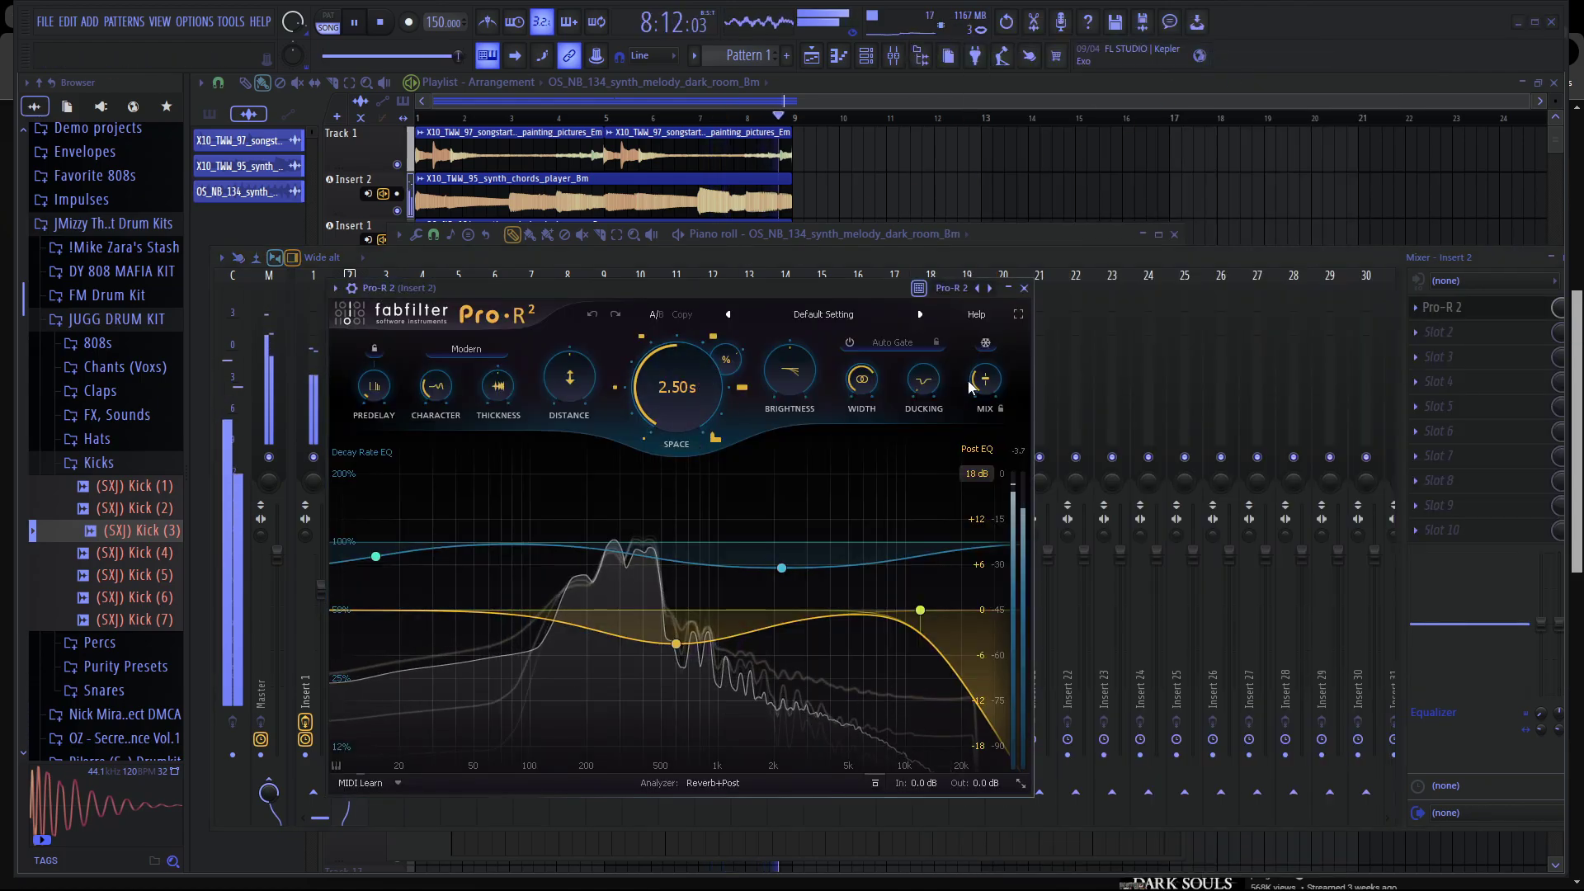
pyautogui.moveTo(979, 385)
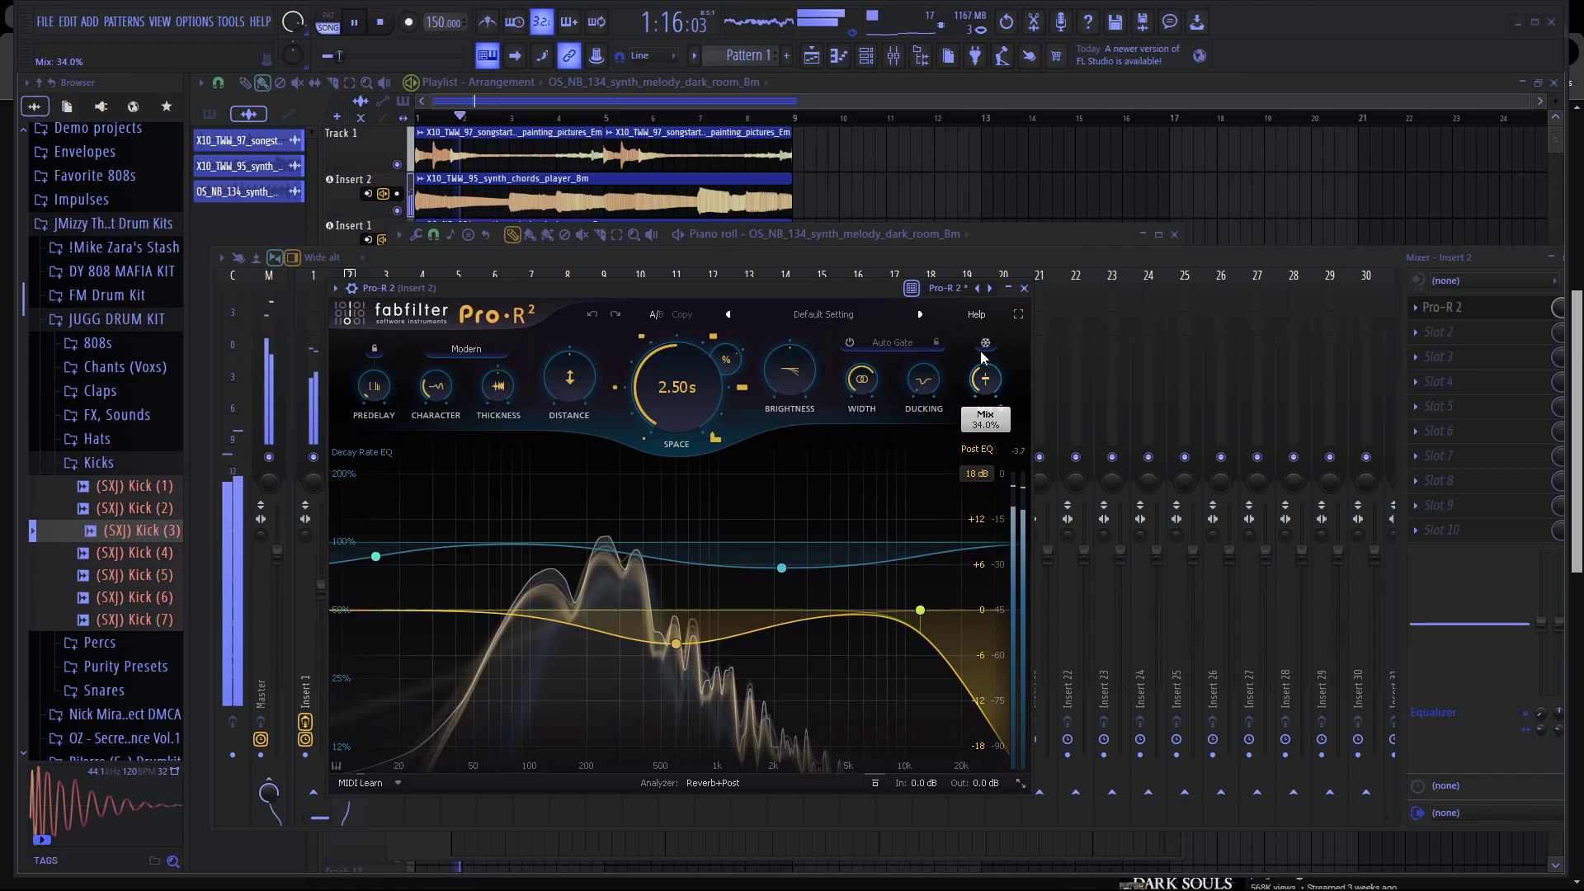
pyautogui.scroll(3, 990, 388)
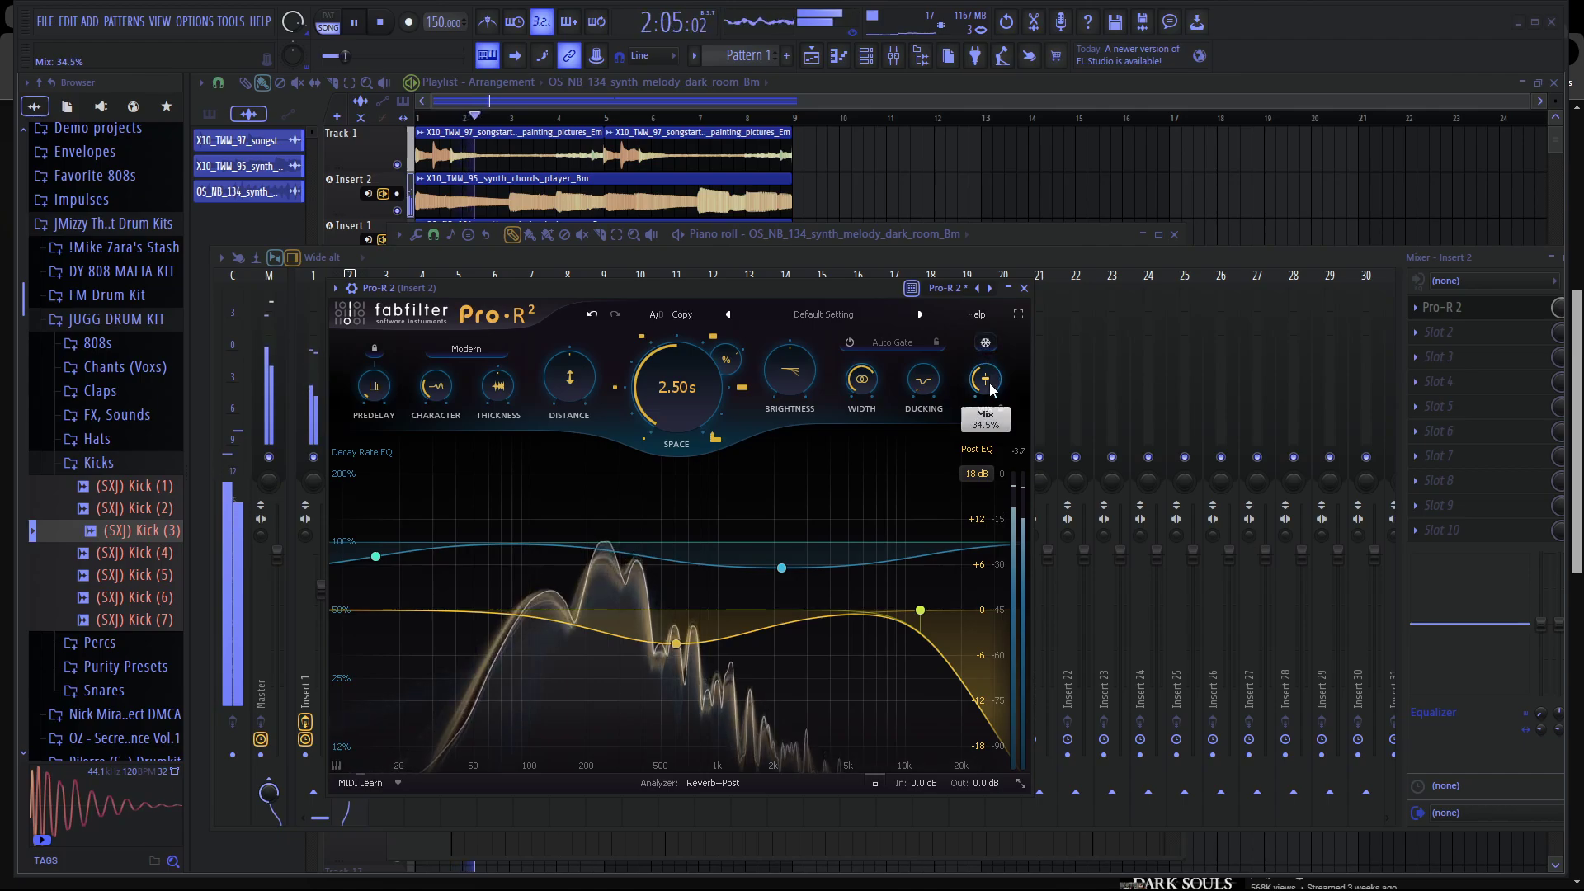
# Try the Small > Glue Verb preset, then settle on Small > Rich Room.
pyautogui.click(831, 313)
pyautogui.moveTo(702, 376)
pyautogui.moveTo(656, 363)
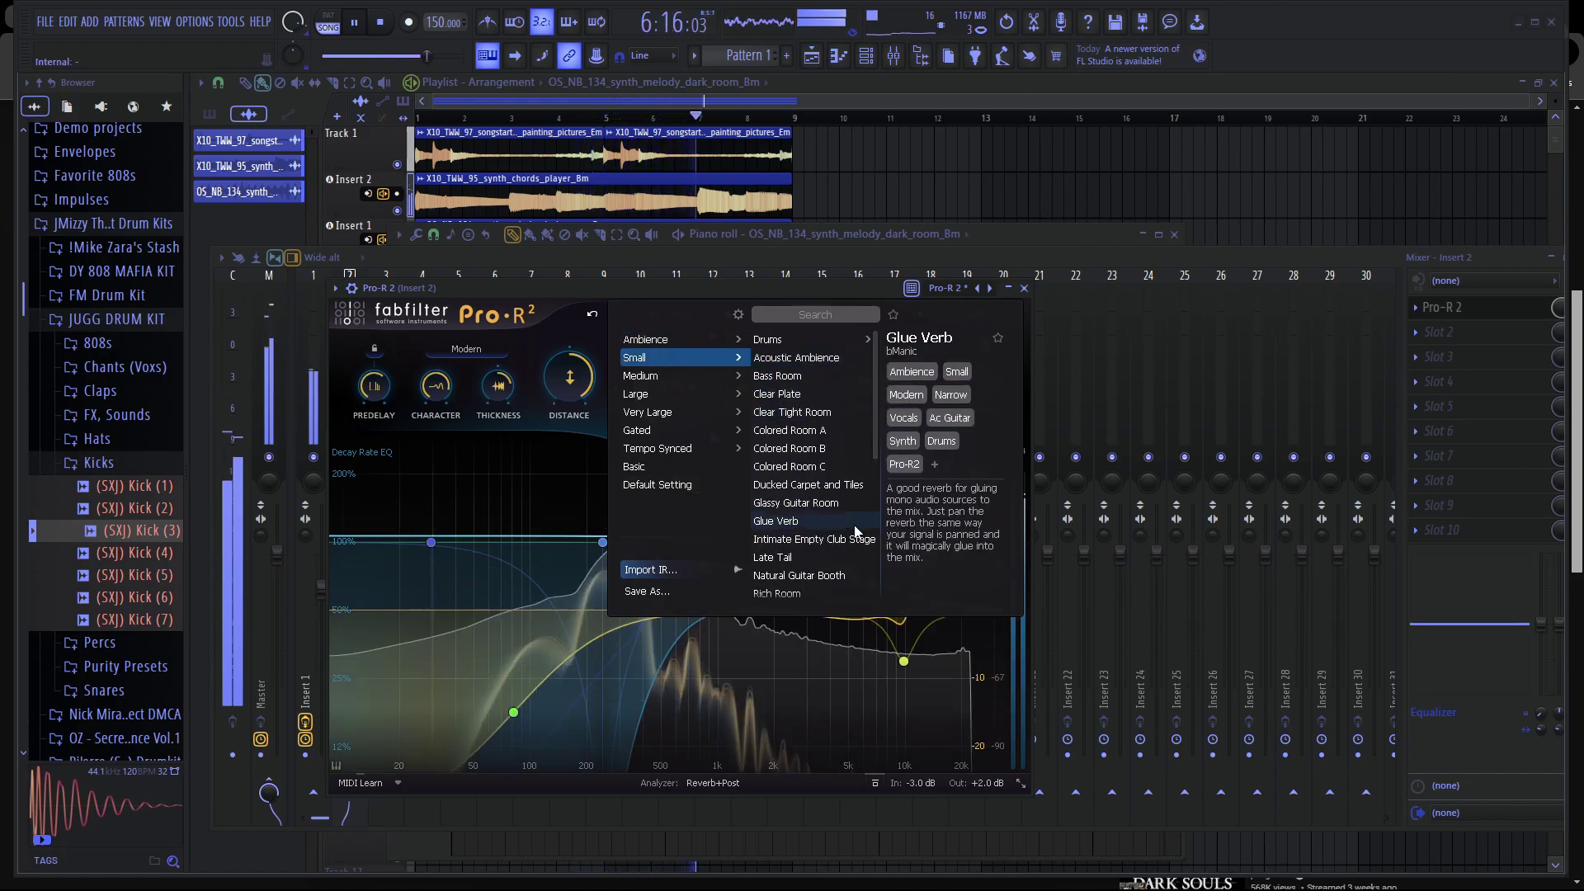
pyautogui.click(821, 521)
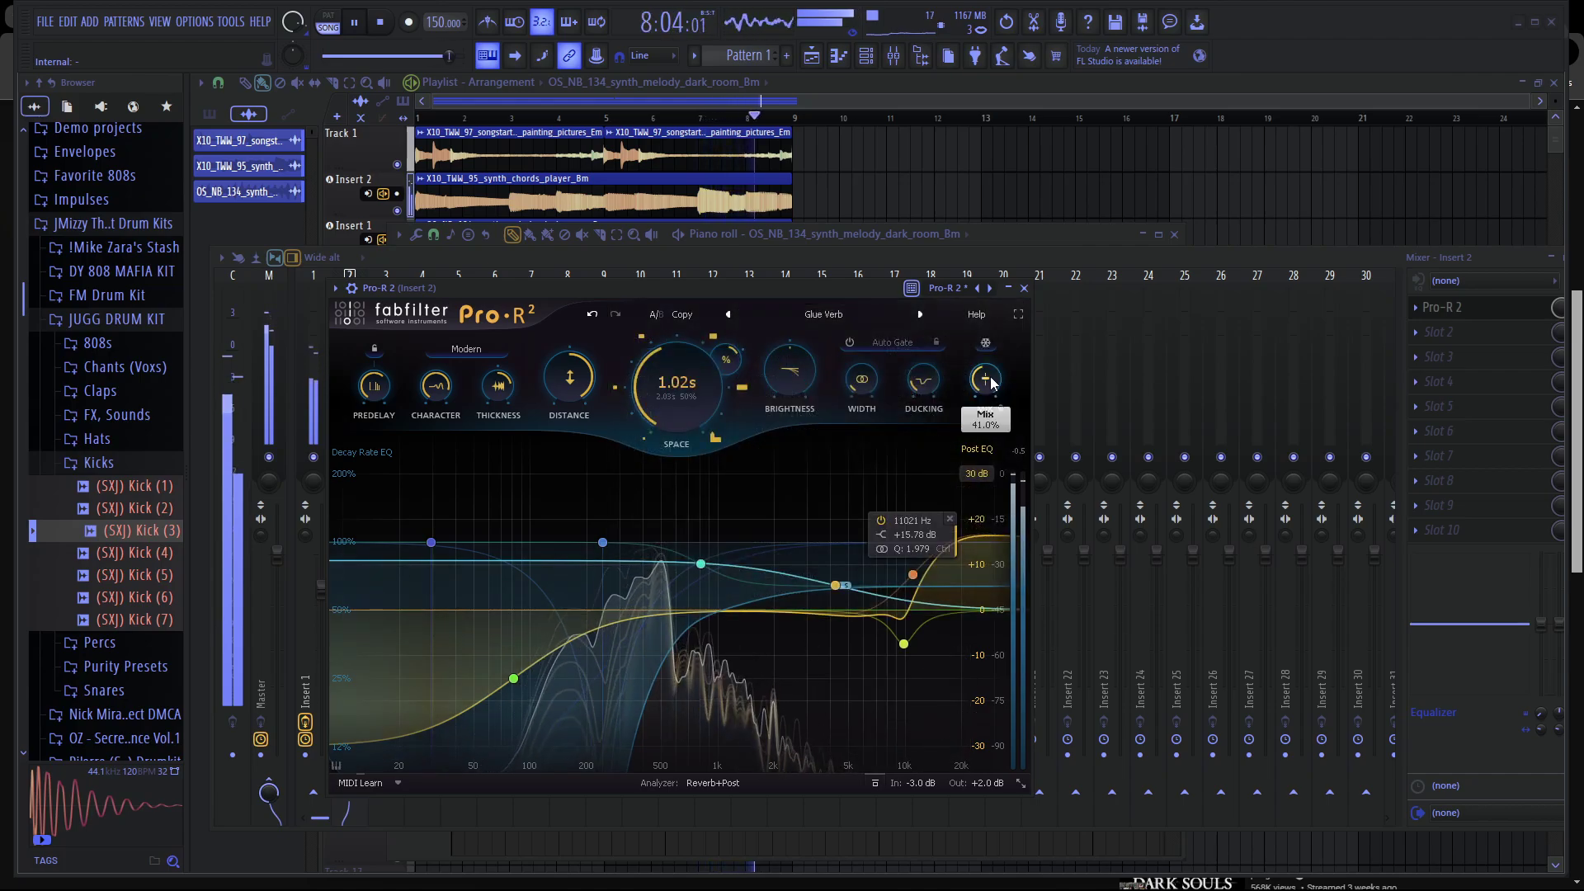
pyautogui.click(842, 316)
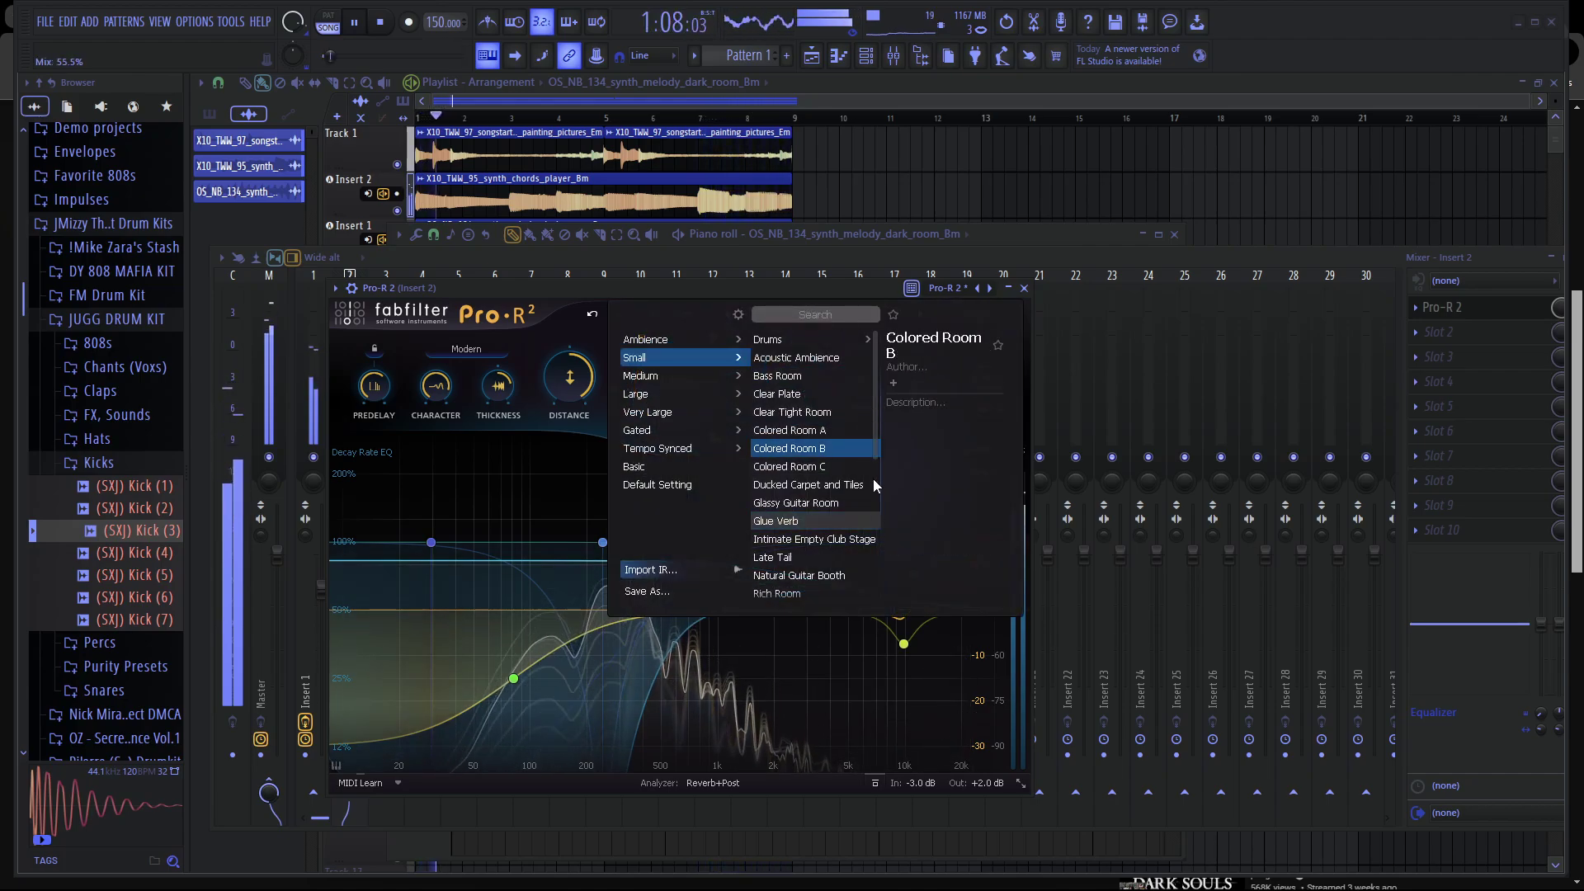
pyautogui.scroll(-2, 814, 536)
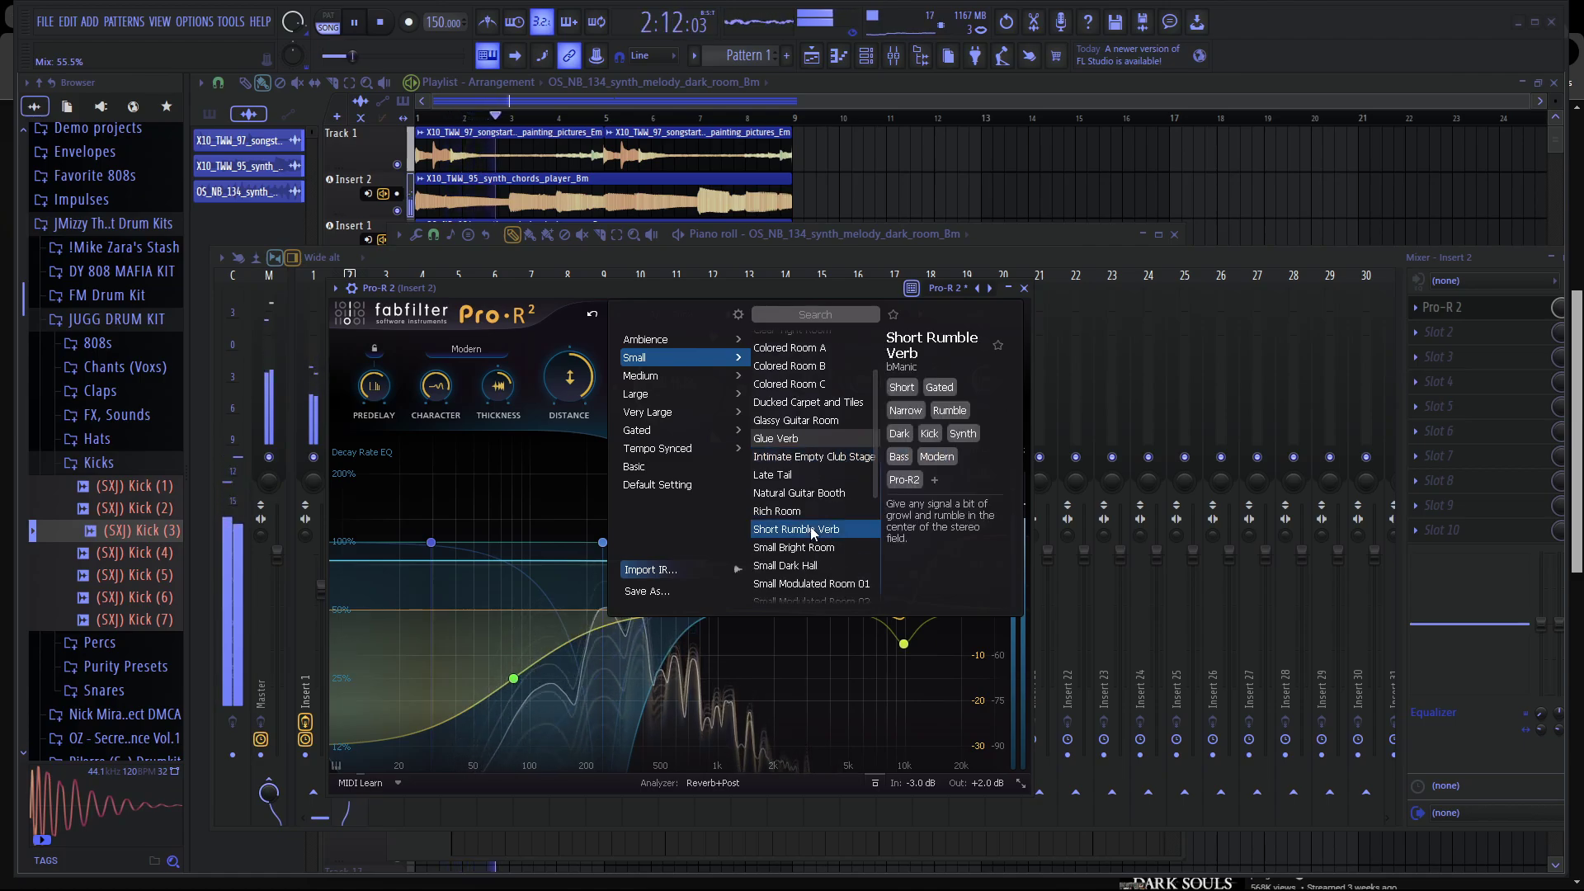
pyautogui.click(809, 511)
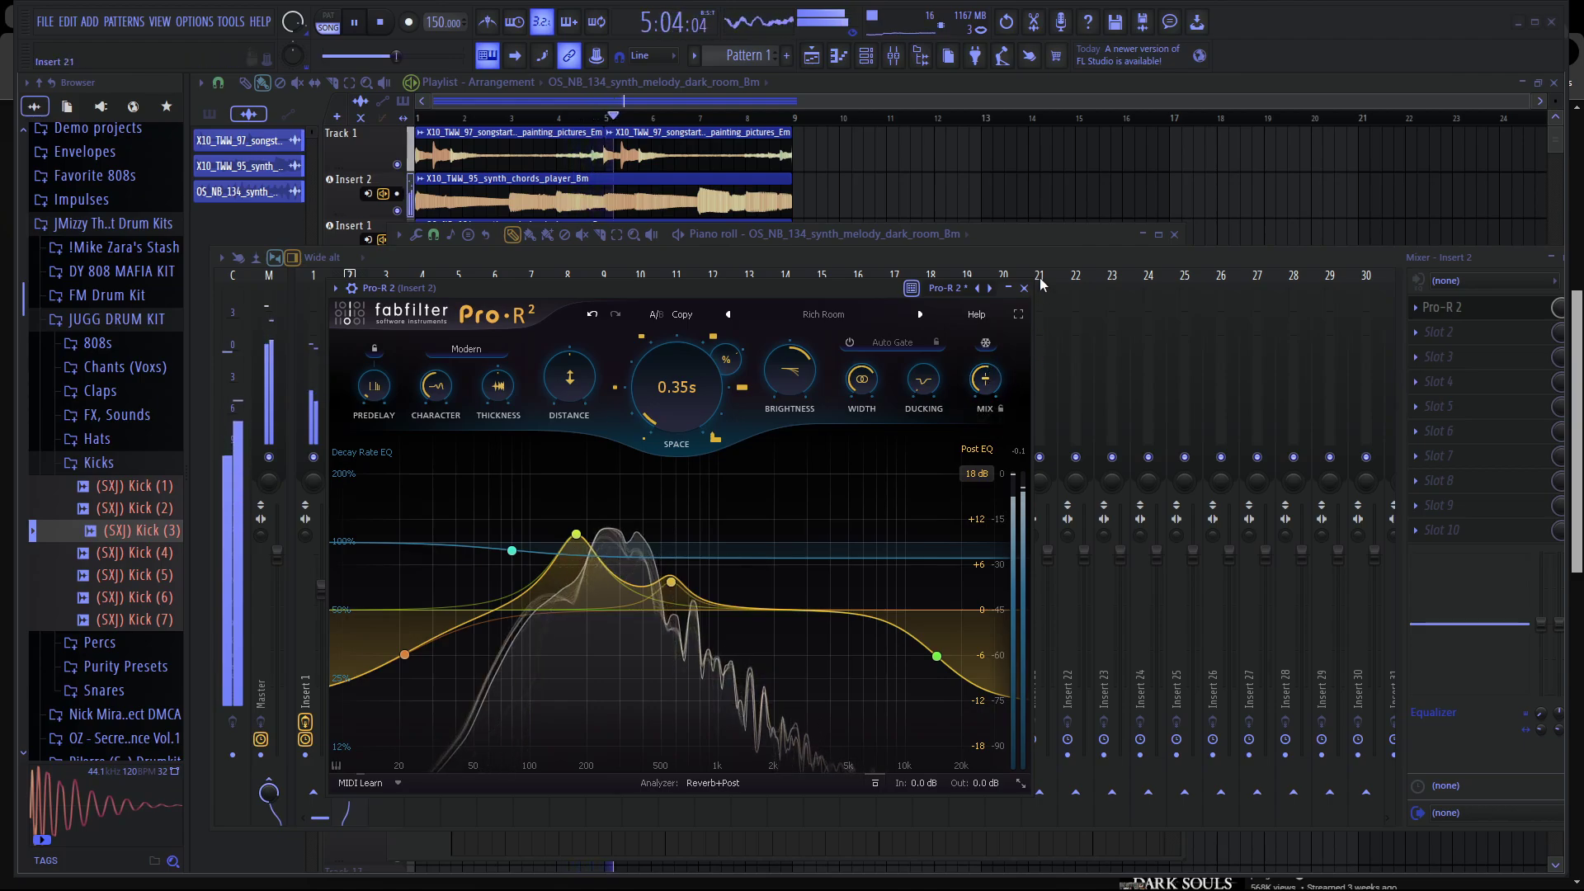
pyautogui.click(1070, 241)
pyautogui.click(840, 57)
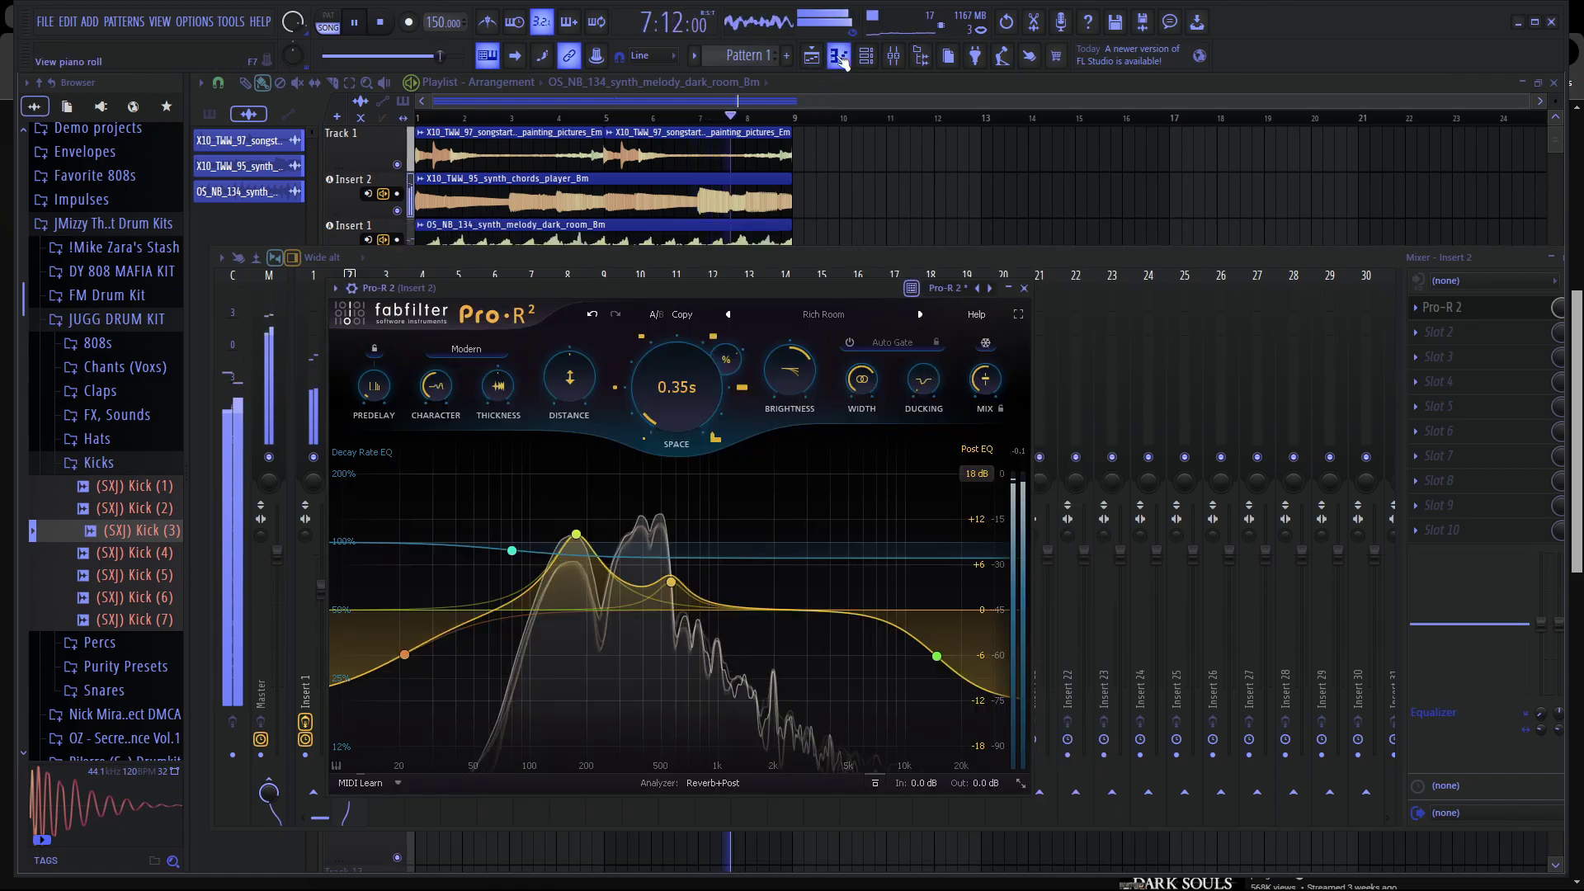
# Pull Insert 1's fader down to about -12 dB, raise Insert 2 to about 69%, and stop playback.
pyautogui.click(840, 57)
pyautogui.click(868, 57)
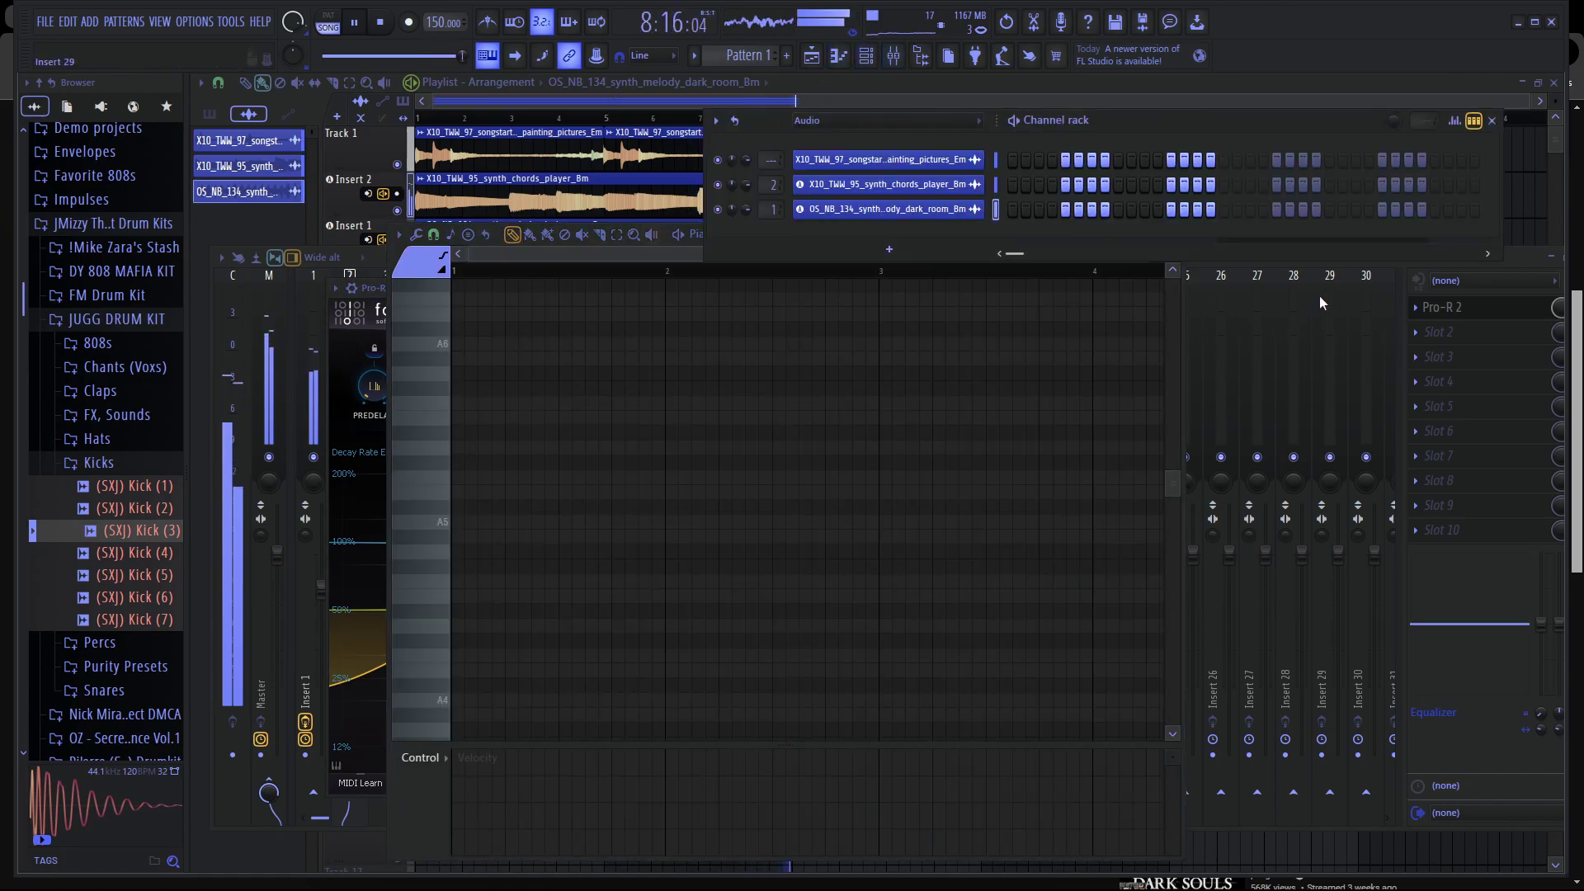
pyautogui.click(1345, 278)
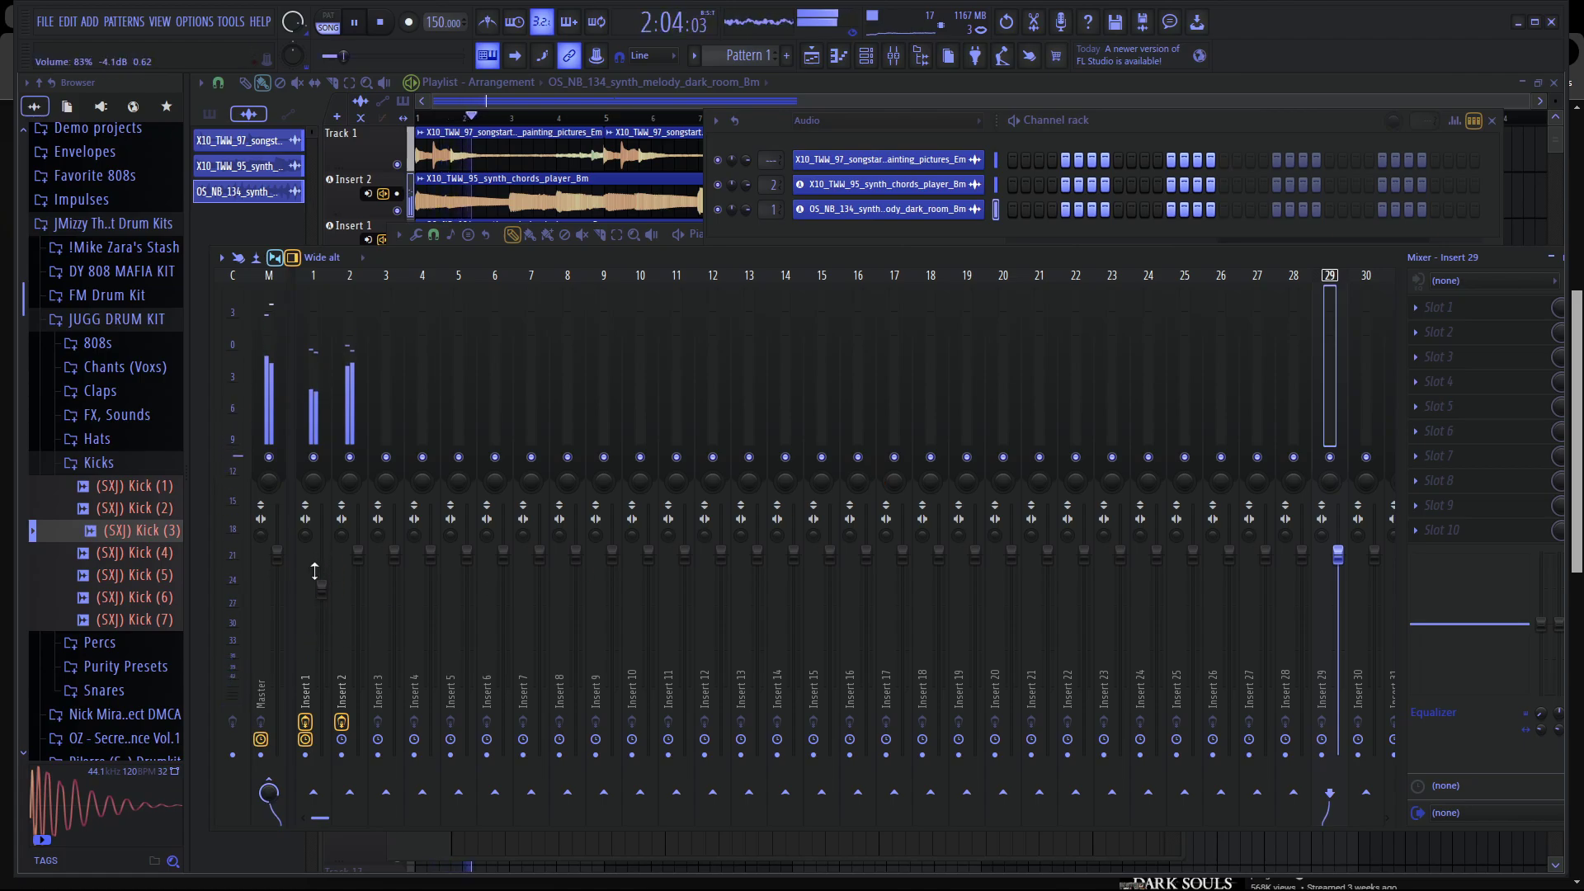
pyautogui.moveTo(314, 571); pyautogui.dragTo(364, 632)
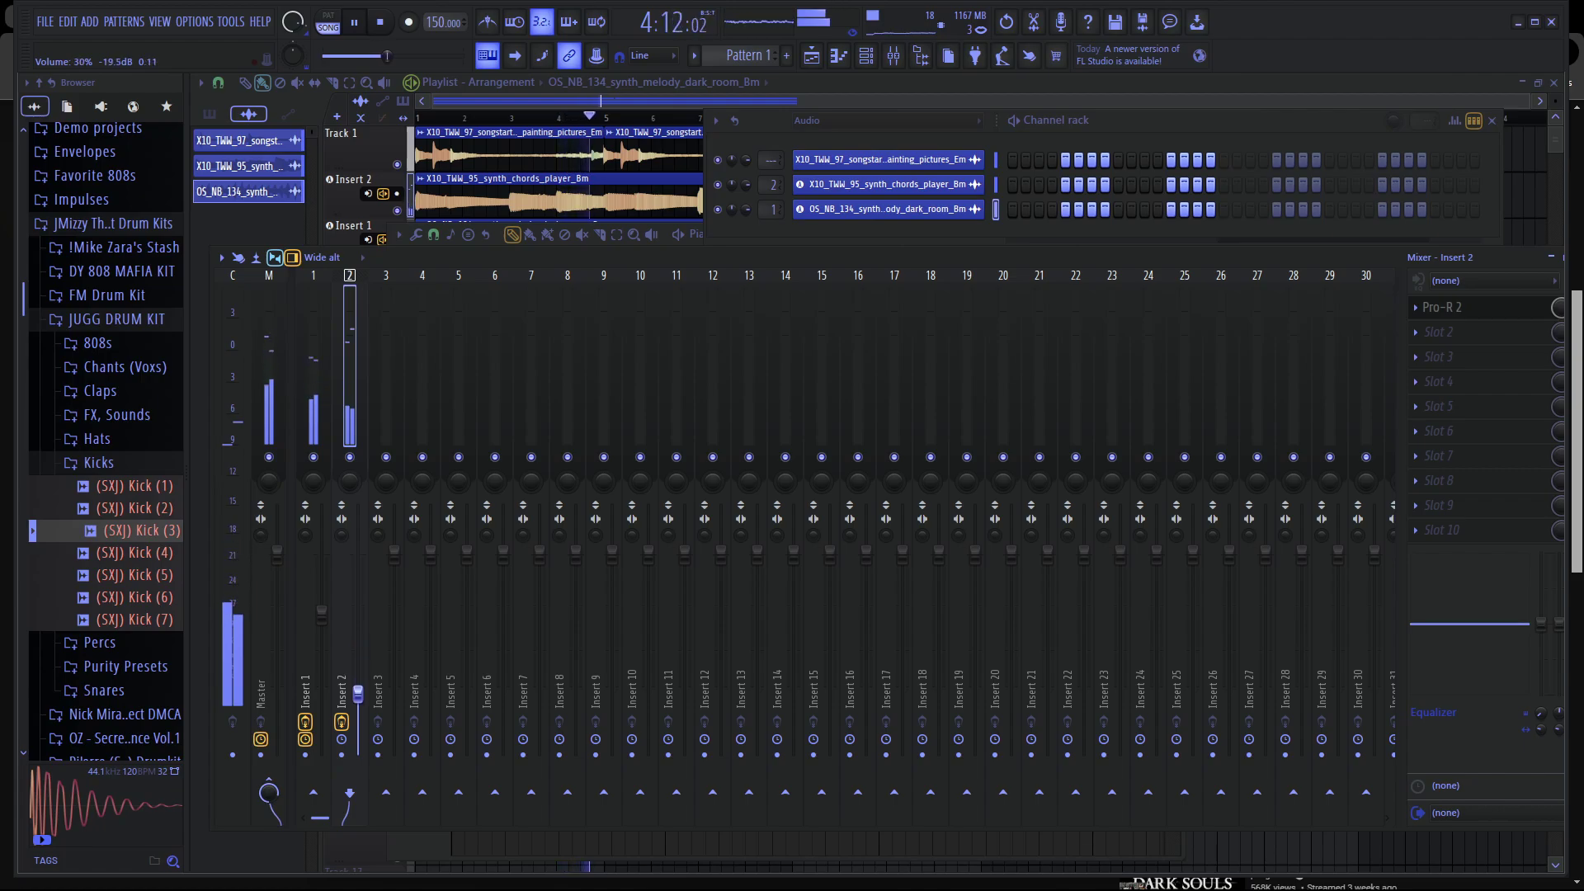
pyautogui.moveTo(357, 709); pyautogui.dragTo(322, 668)
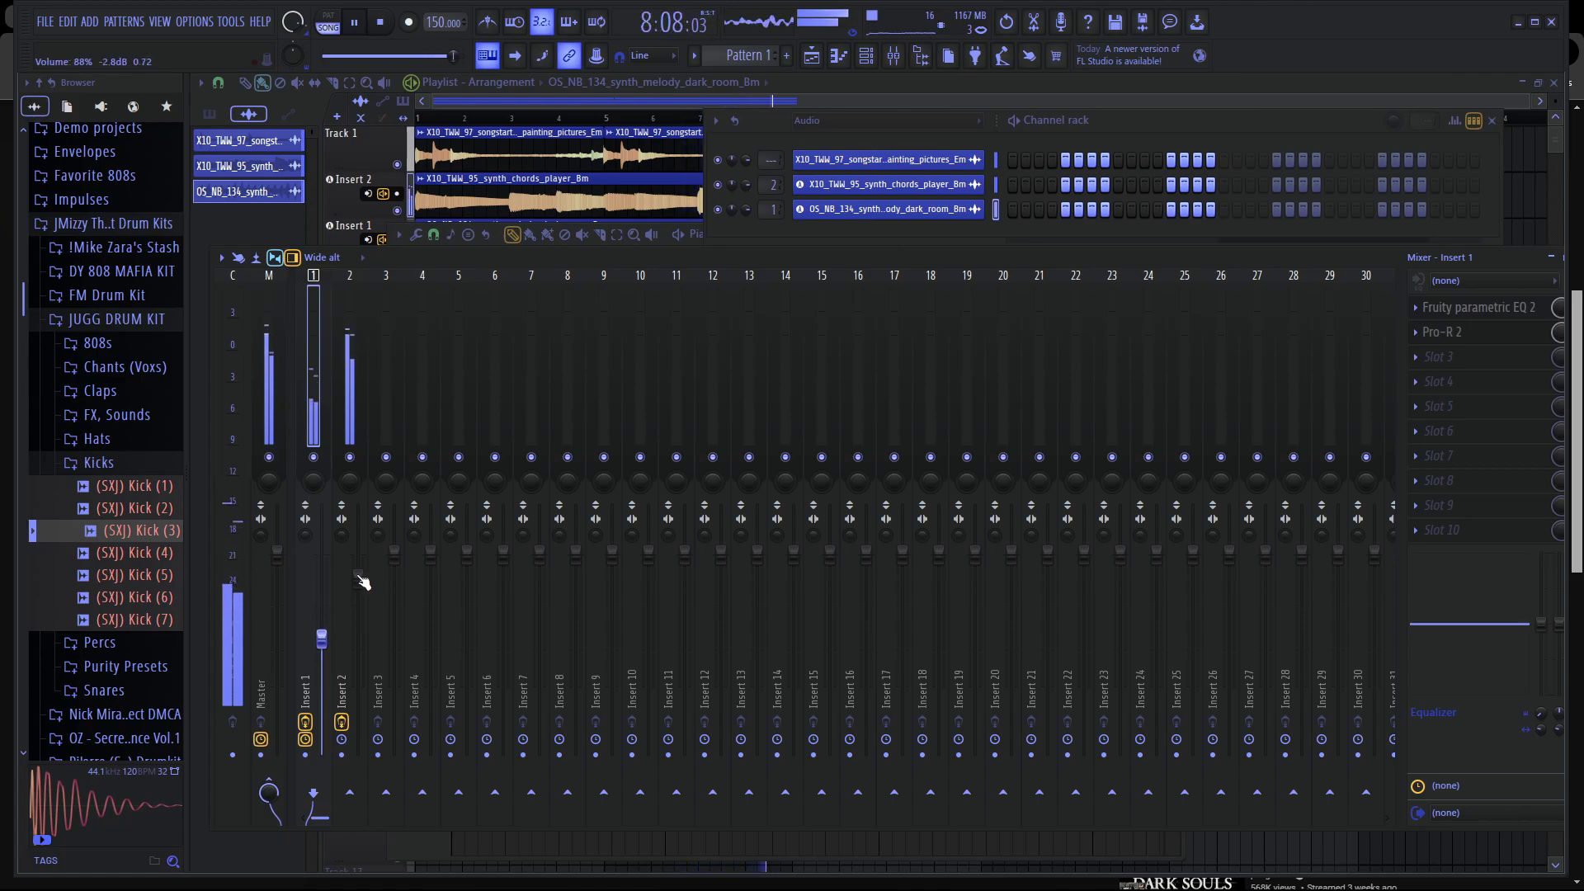
pyautogui.moveTo(360, 577); pyautogui.dragTo(358, 571)
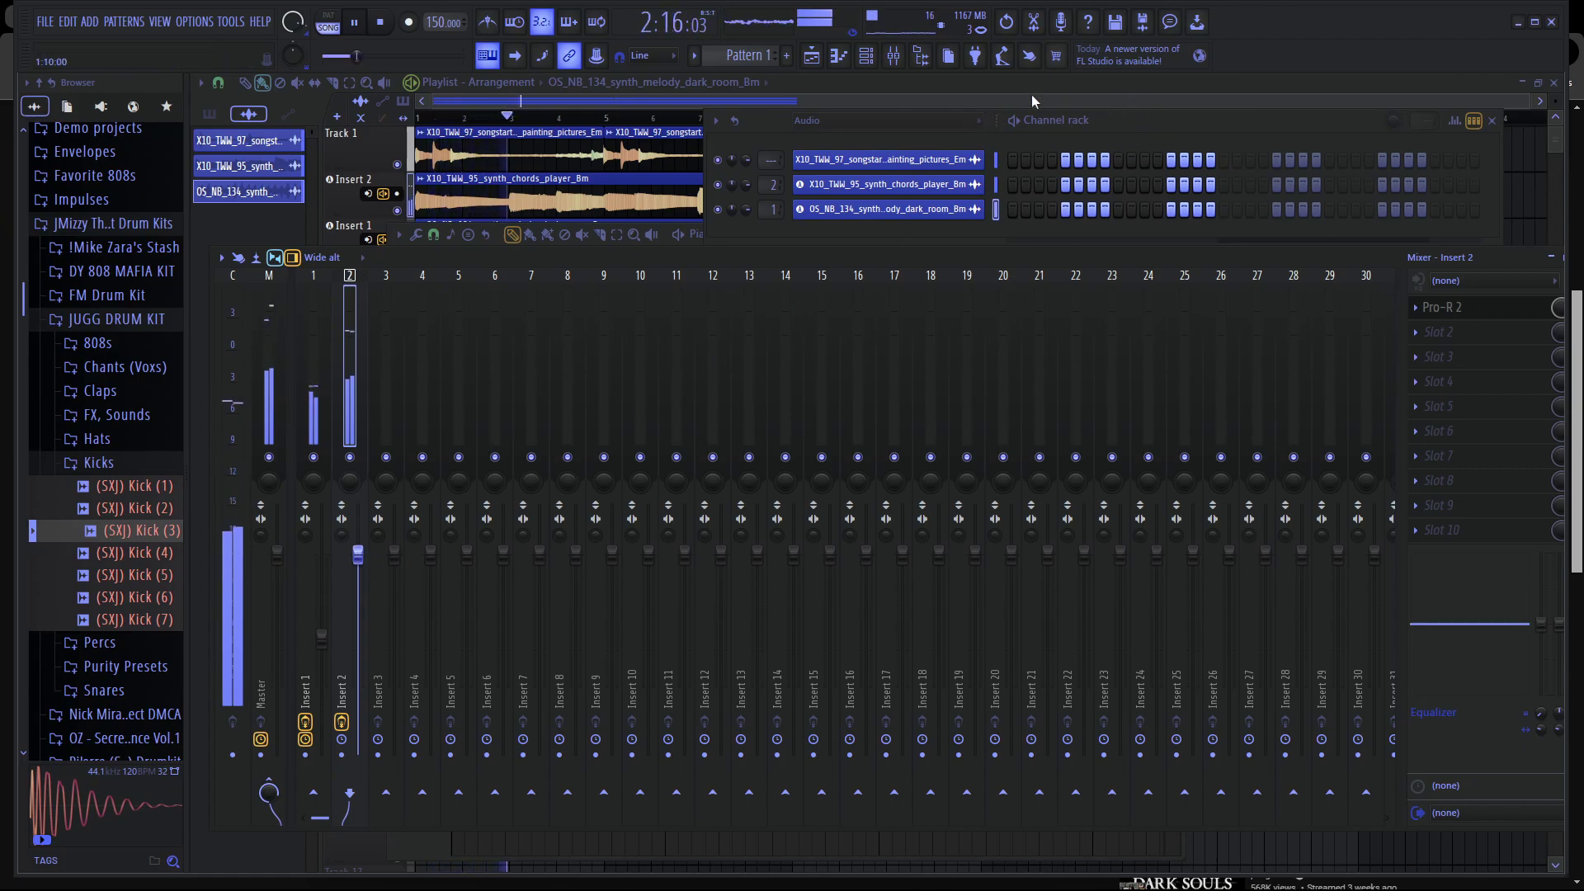
pyautogui.click(1119, 116)
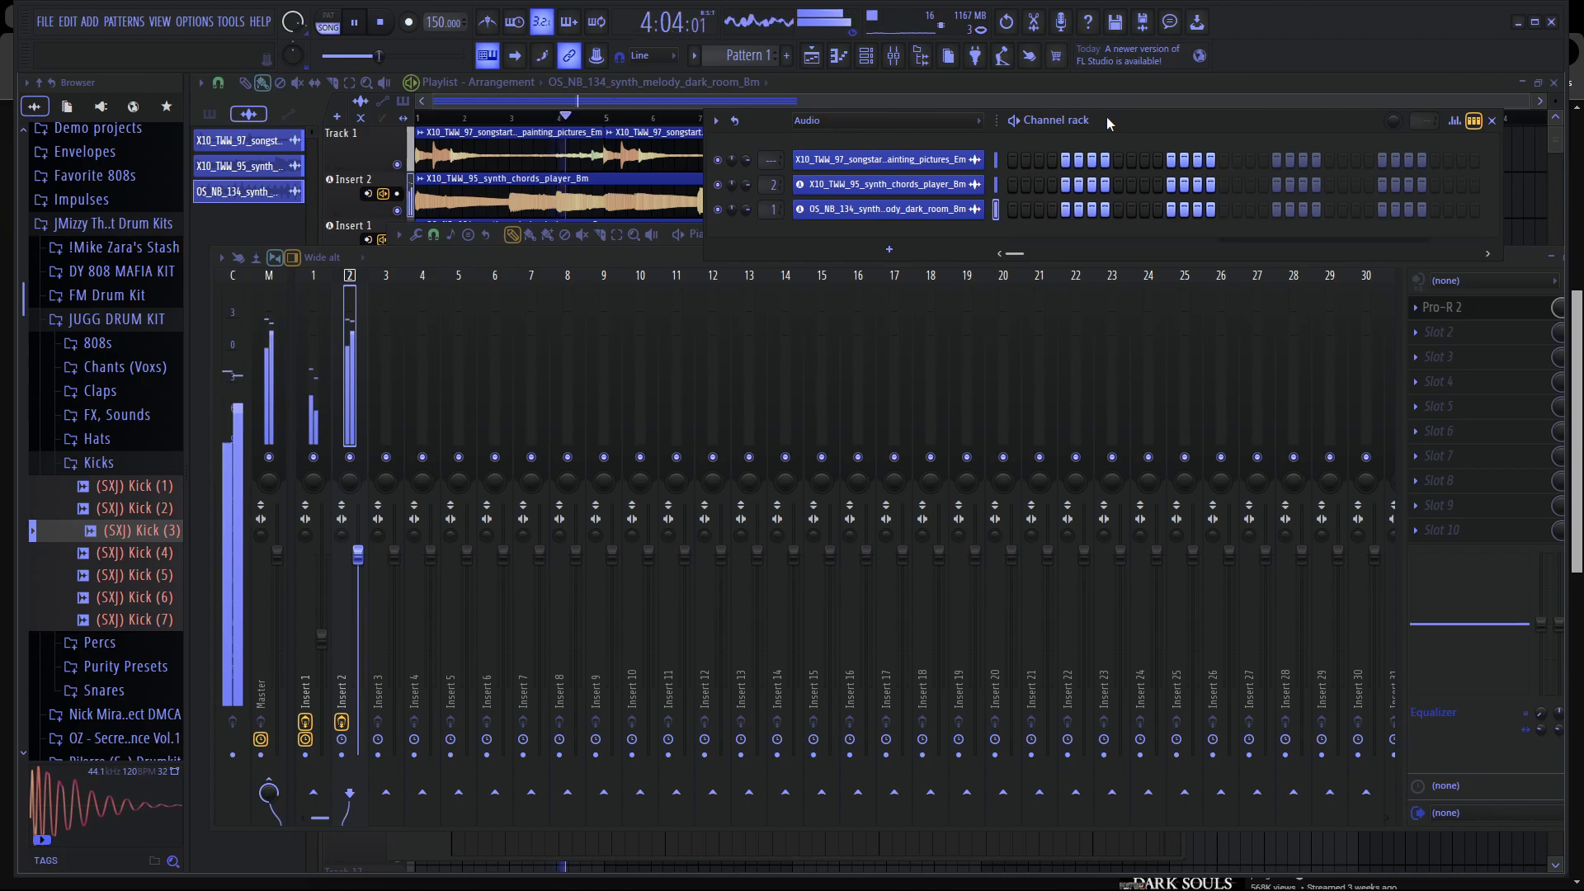
pyautogui.click(892, 58)
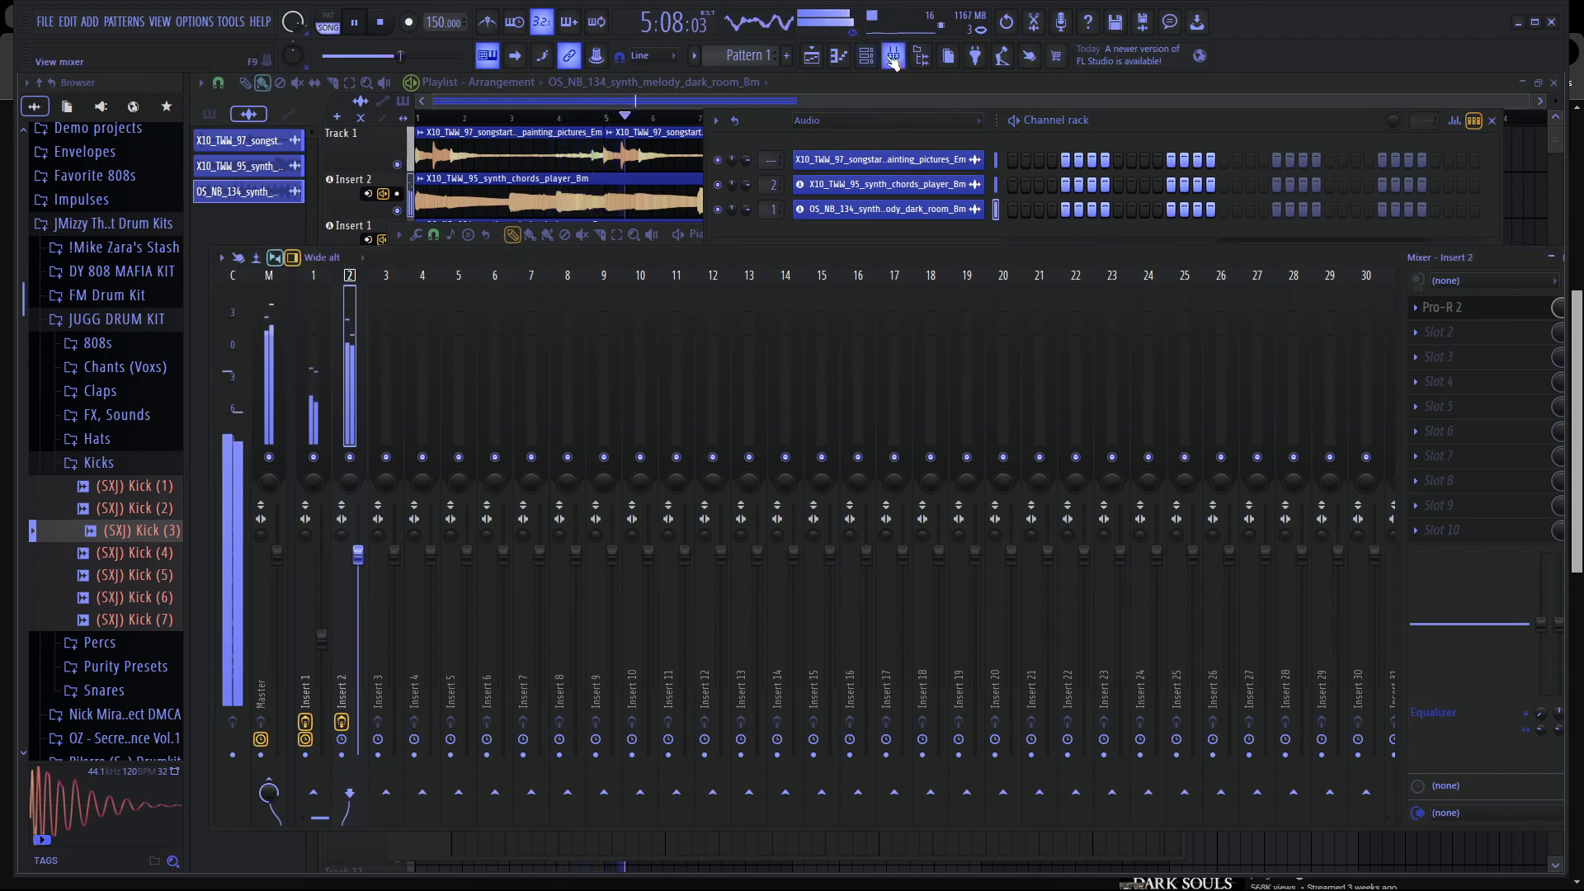
pyautogui.press('space')
# Check the Splice library, then collapse the Kicks, JUGG, JMizzy and Real RACK KICK browser folders.
pyautogui.moveTo(1007, 862)
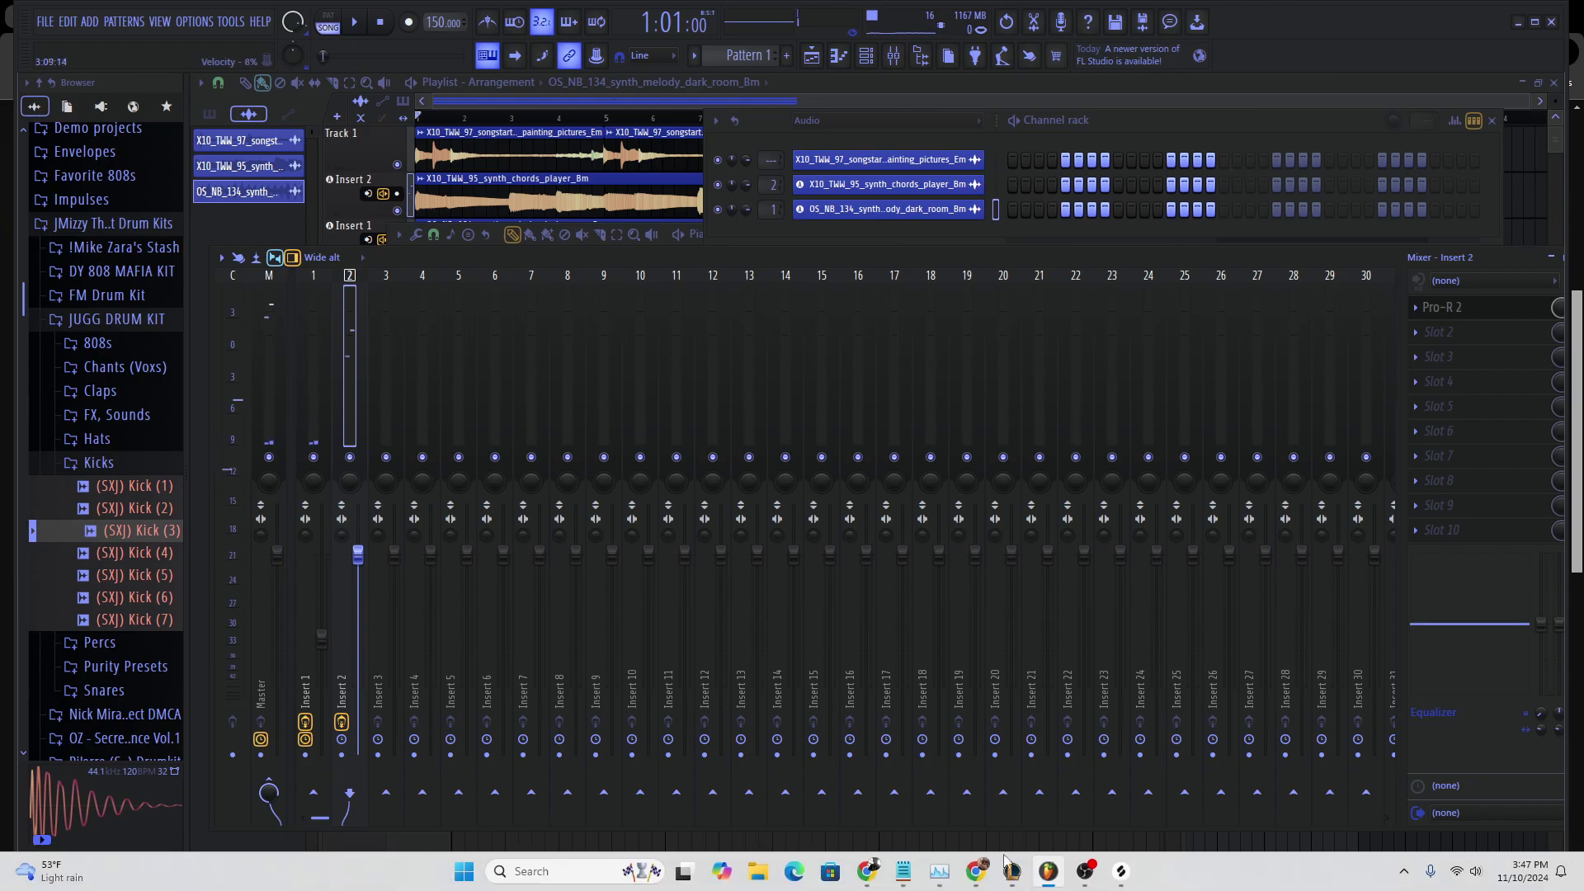
pyautogui.click(1123, 873)
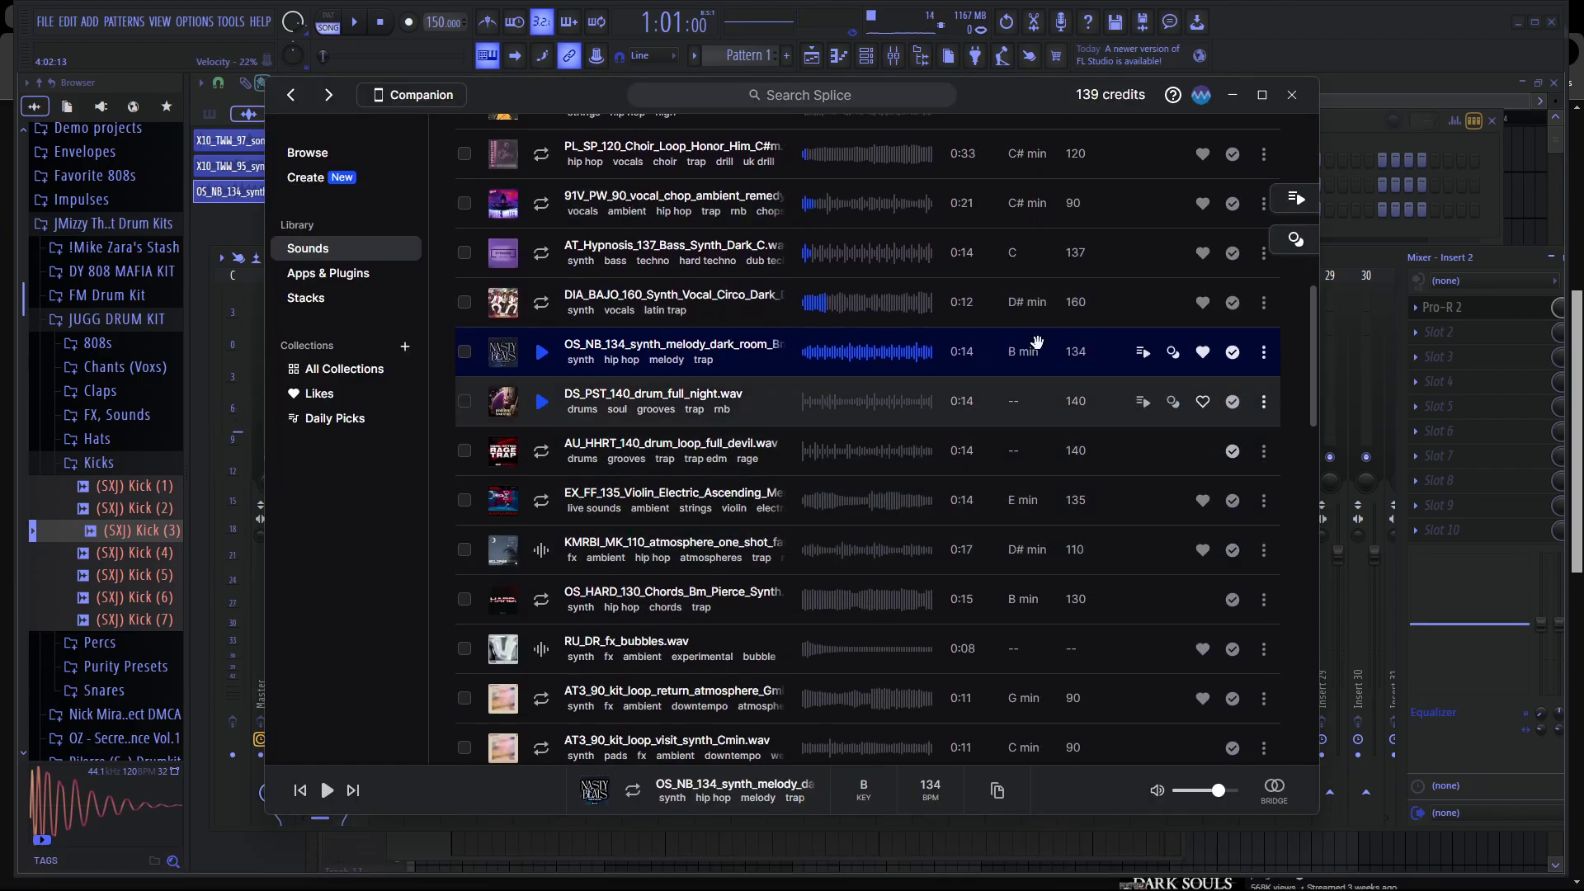
pyautogui.click(1331, 137)
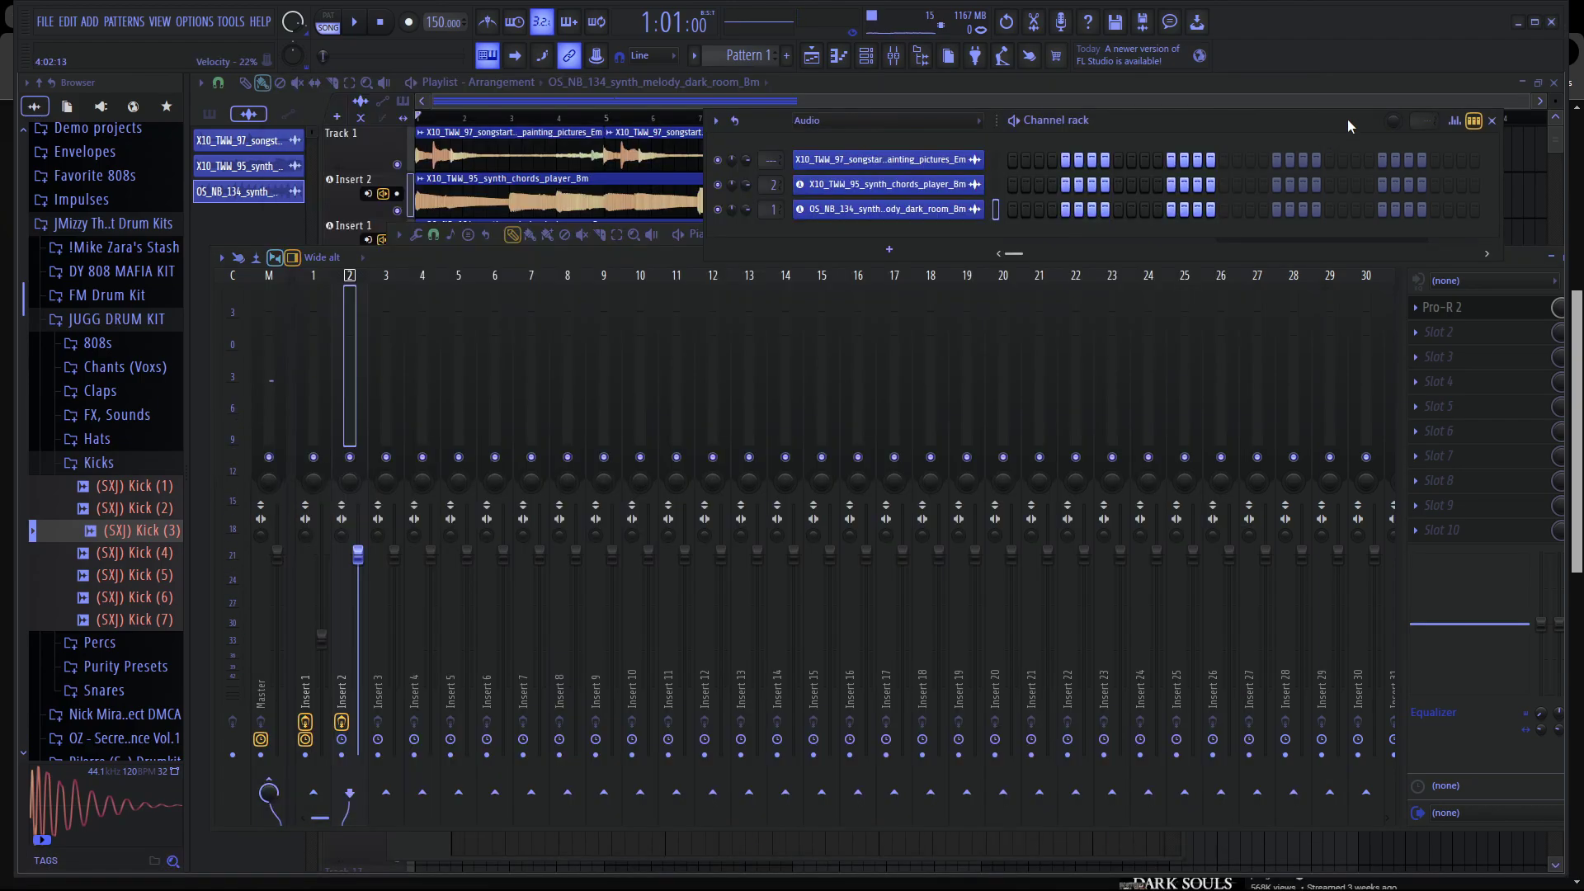
pyautogui.click(105, 464)
pyautogui.click(115, 320)
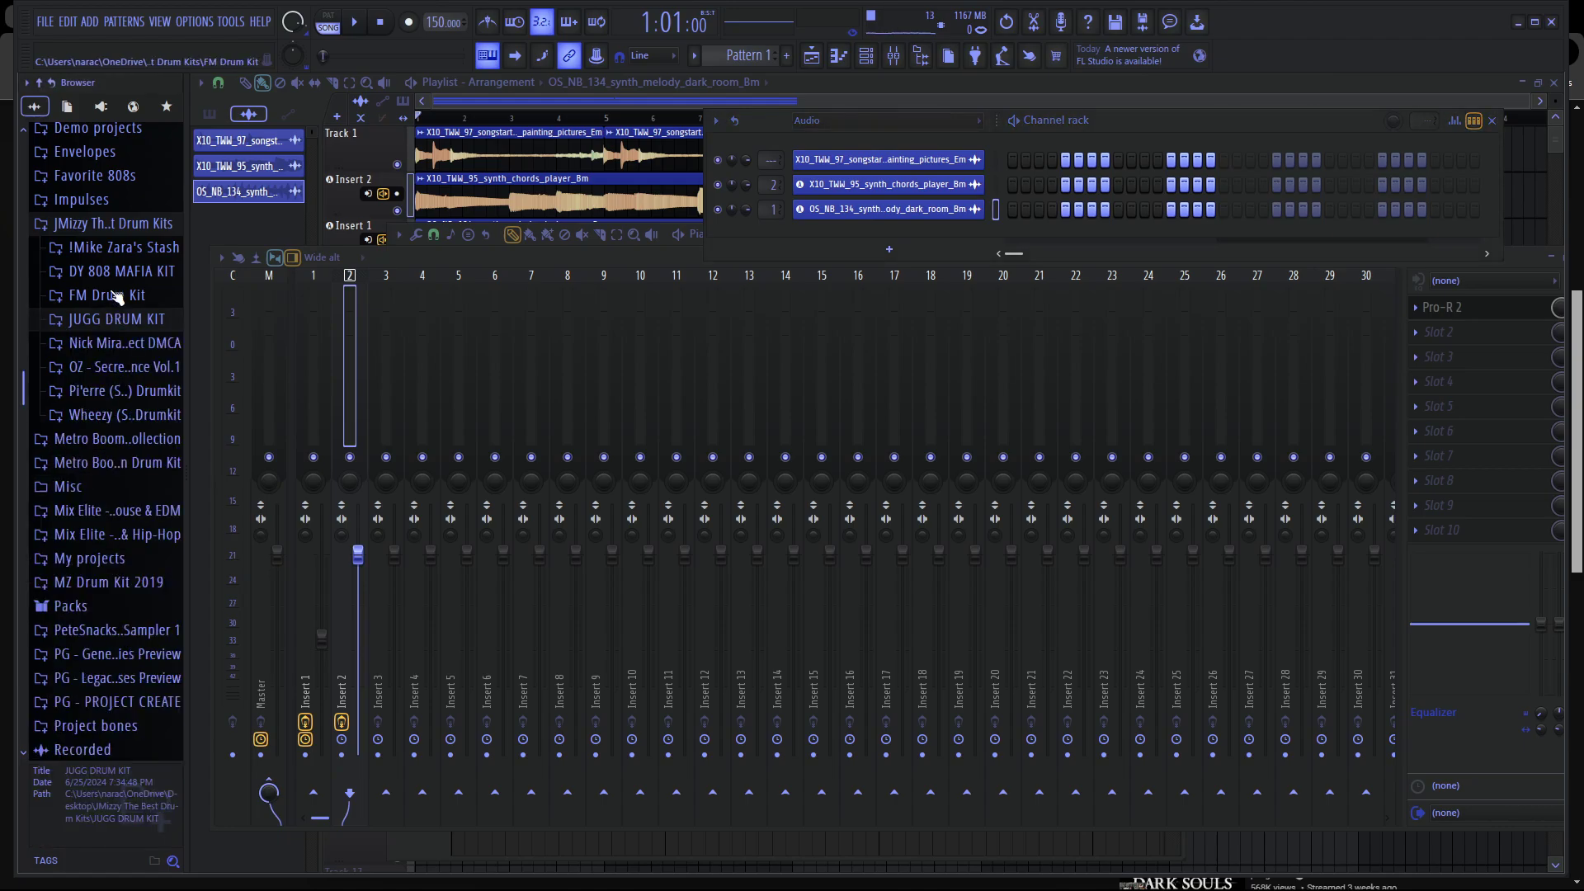
pyautogui.click(111, 226)
pyautogui.scroll(-3, 111, 315)
pyautogui.click(114, 570)
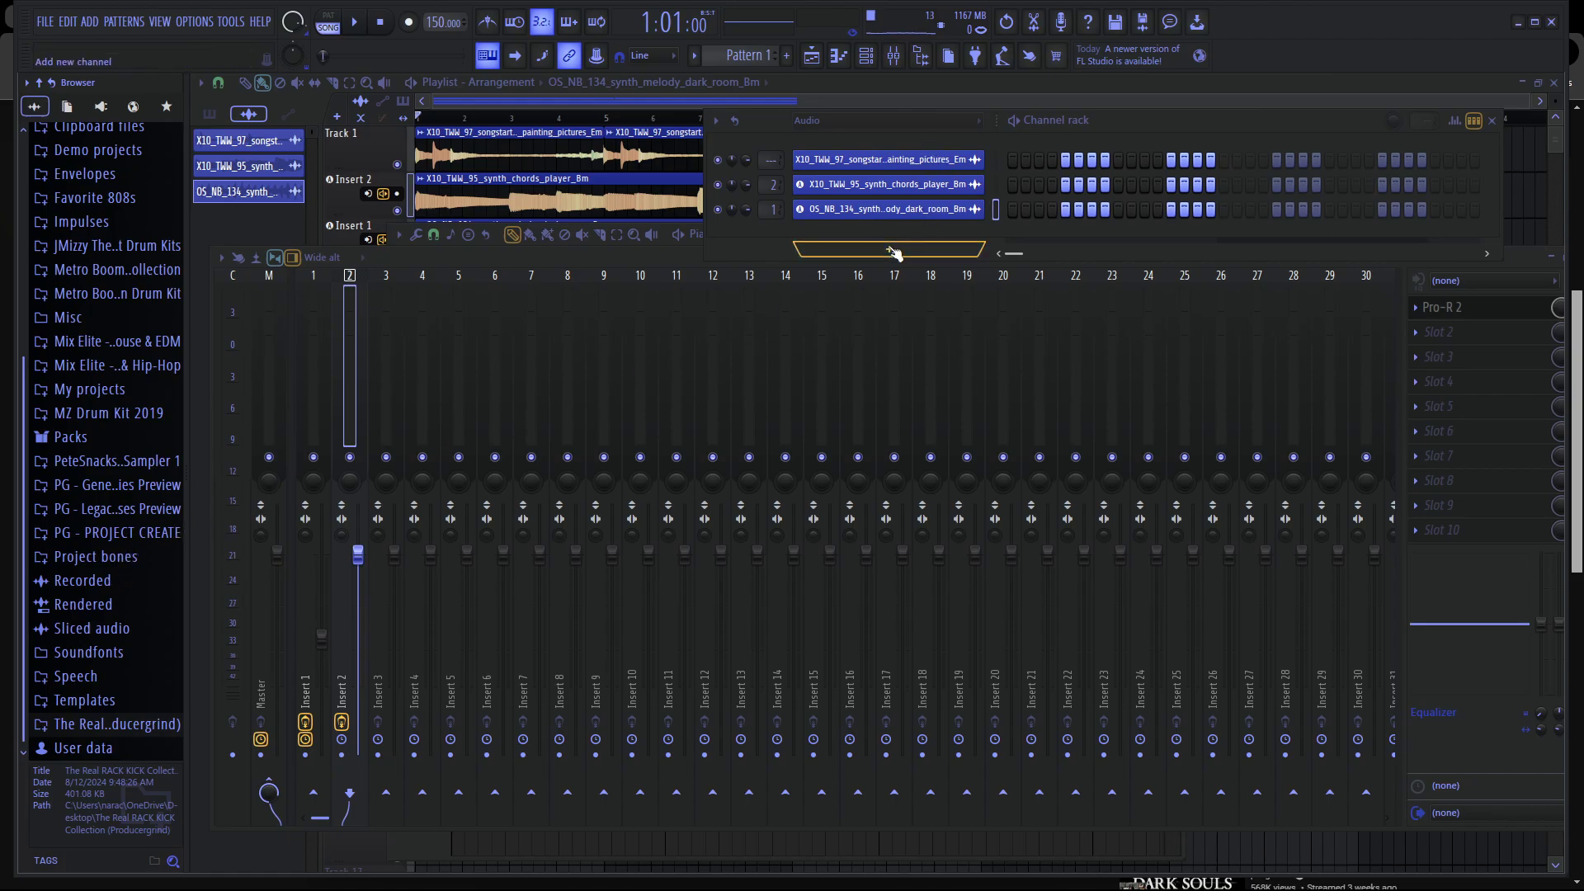
# Create Pattern 1 and place it at bar 1 of Track 4.
pyautogui.click(896, 253)
pyautogui.click(786, 55)
pyautogui.click(786, 55)
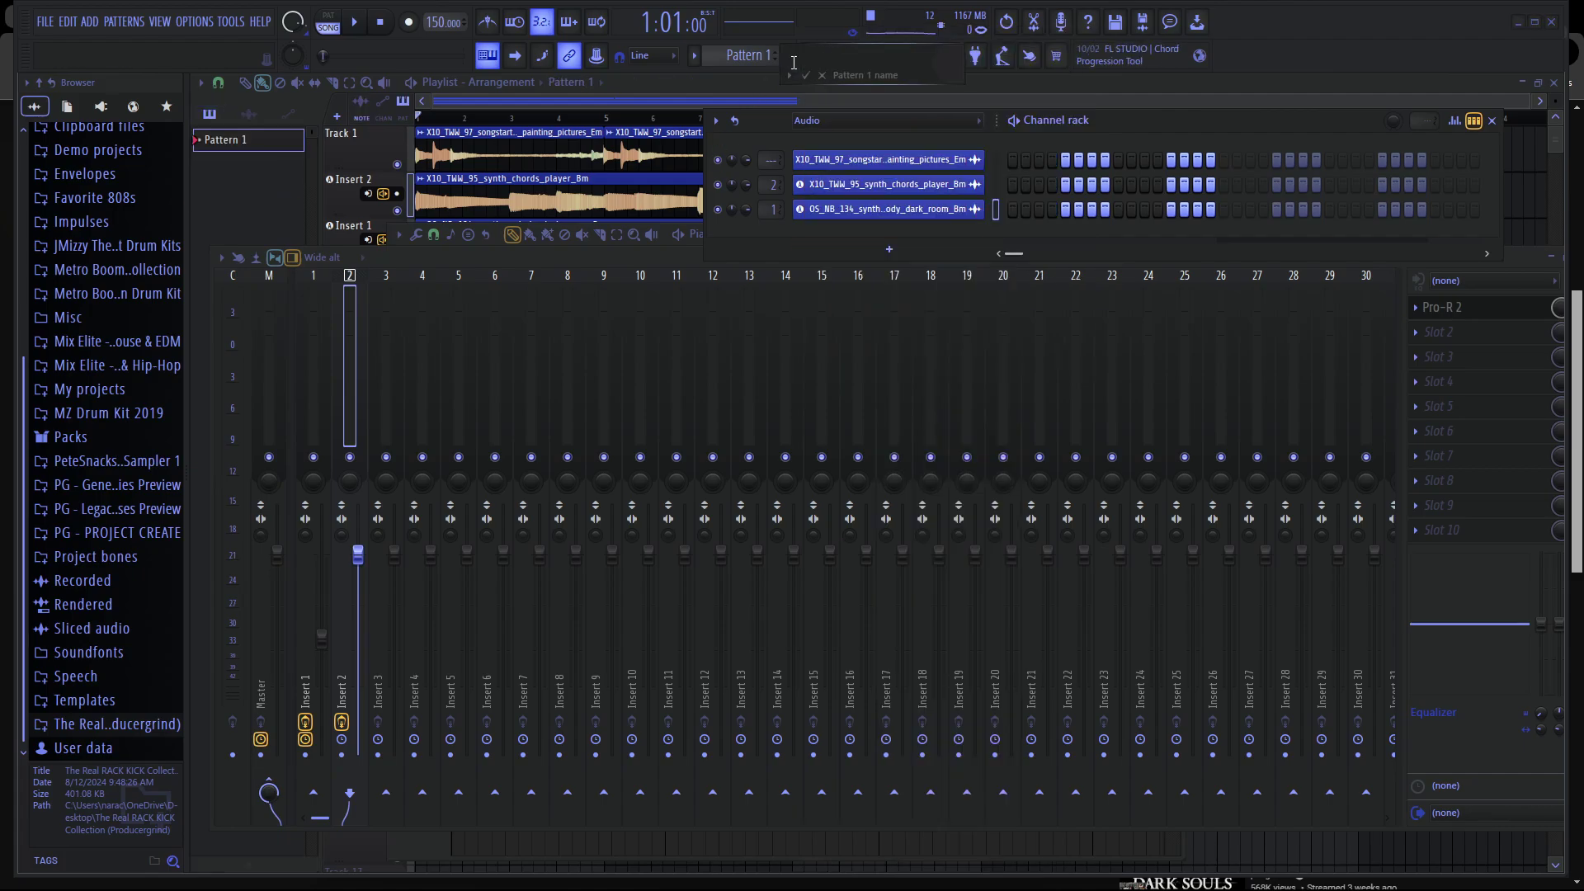
pyautogui.press('Return')
pyautogui.moveTo(265, 144); pyautogui.dragTo(390, 244)
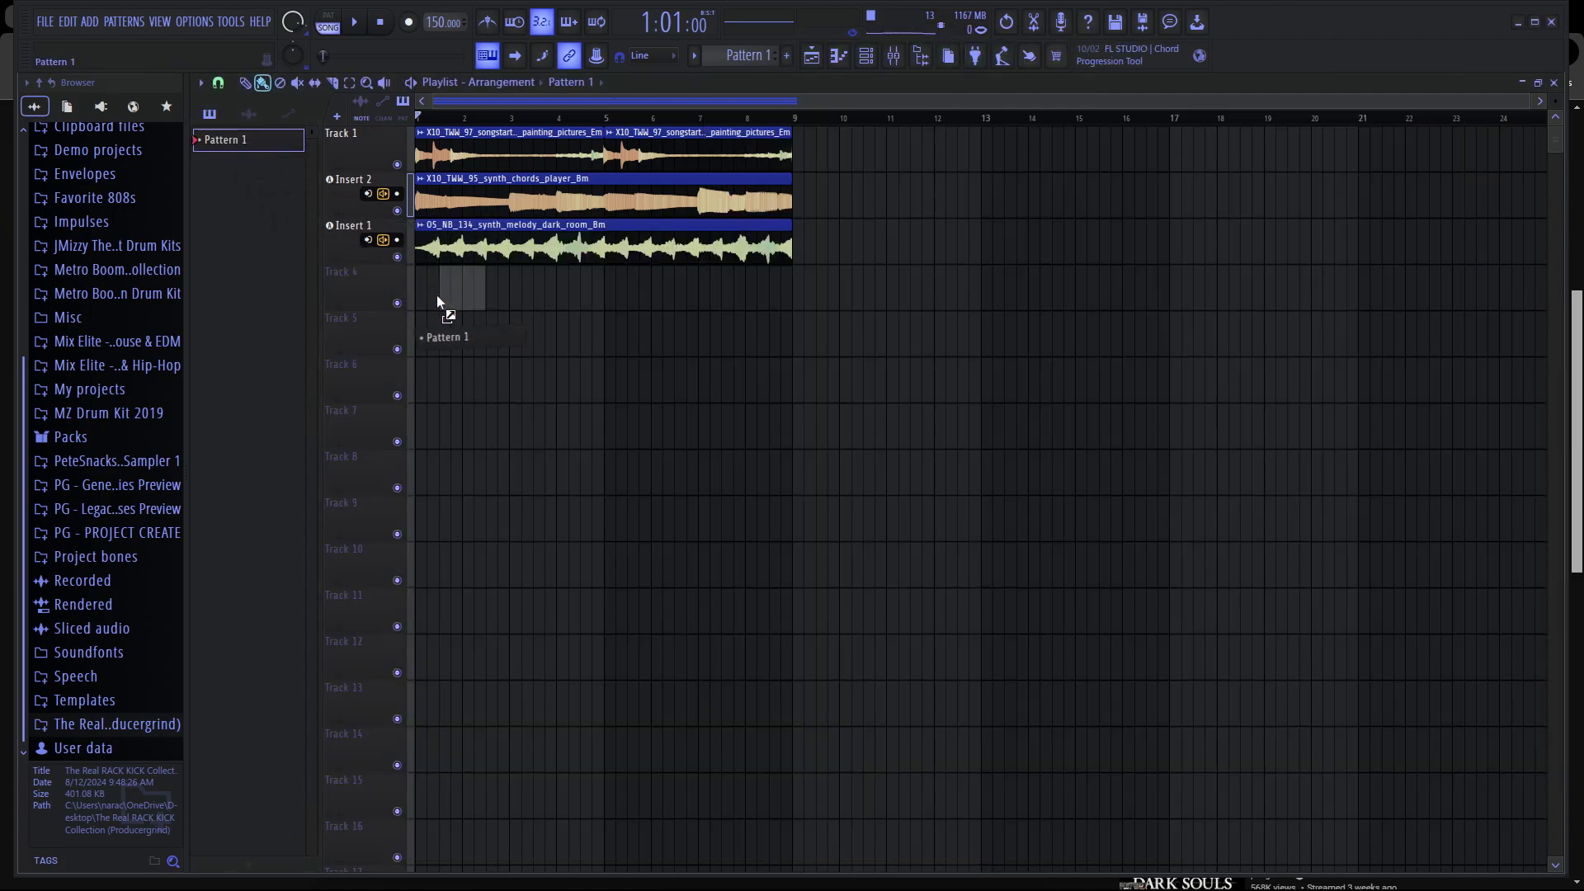
pyautogui.moveTo(438, 299); pyautogui.dragTo(418, 294)
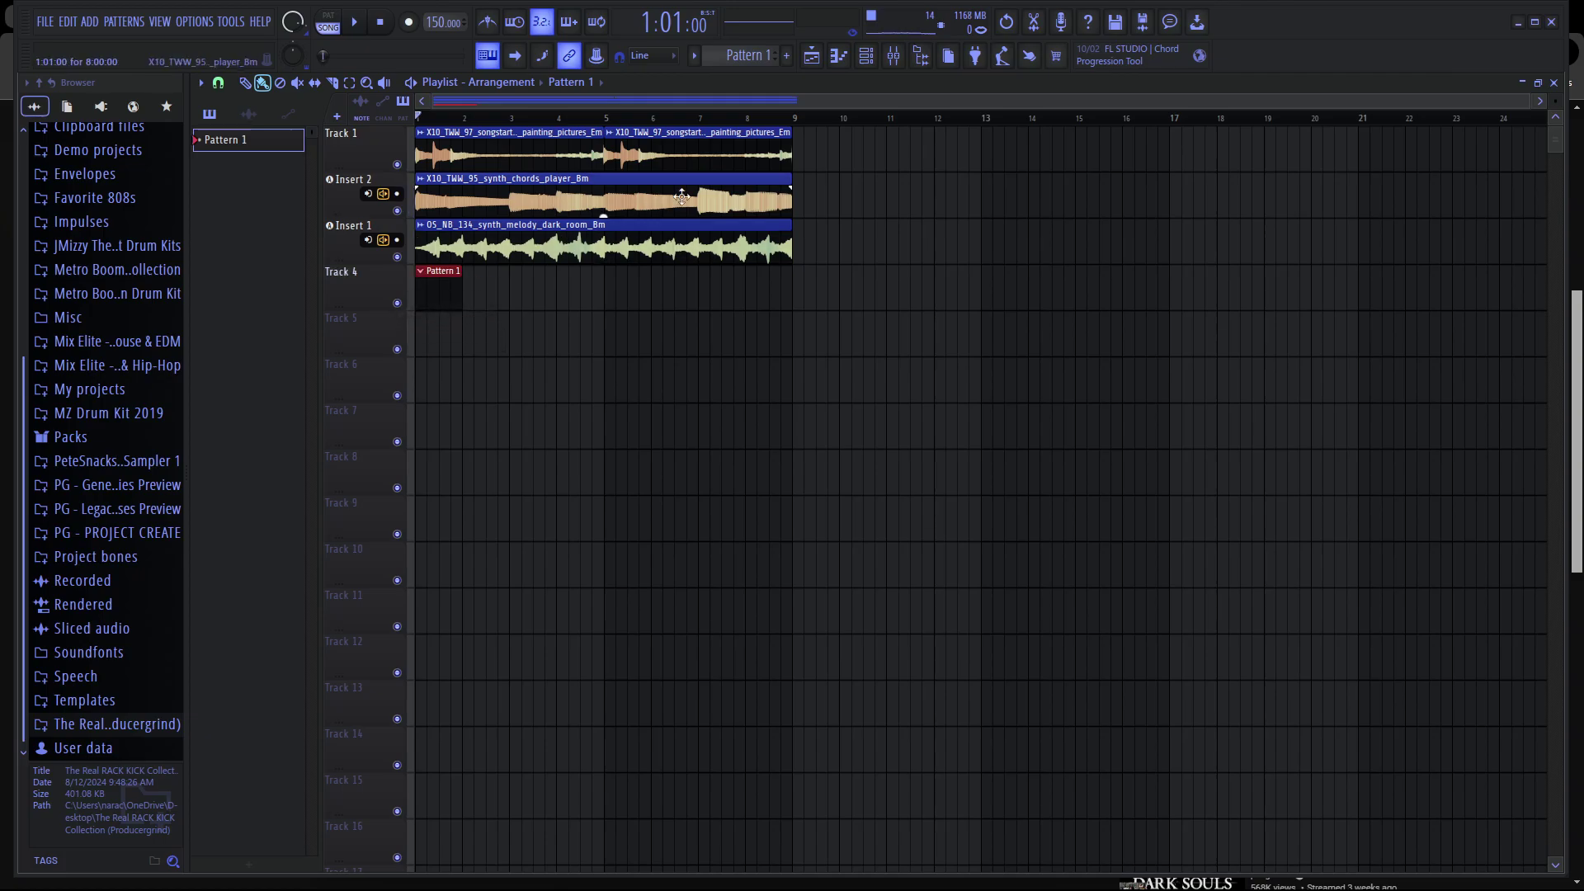
# Bring up the mixer and channel rack, then show the list of plugins to add.
pyautogui.click(895, 56)
pyautogui.click(878, 61)
pyautogui.click(800, 248)
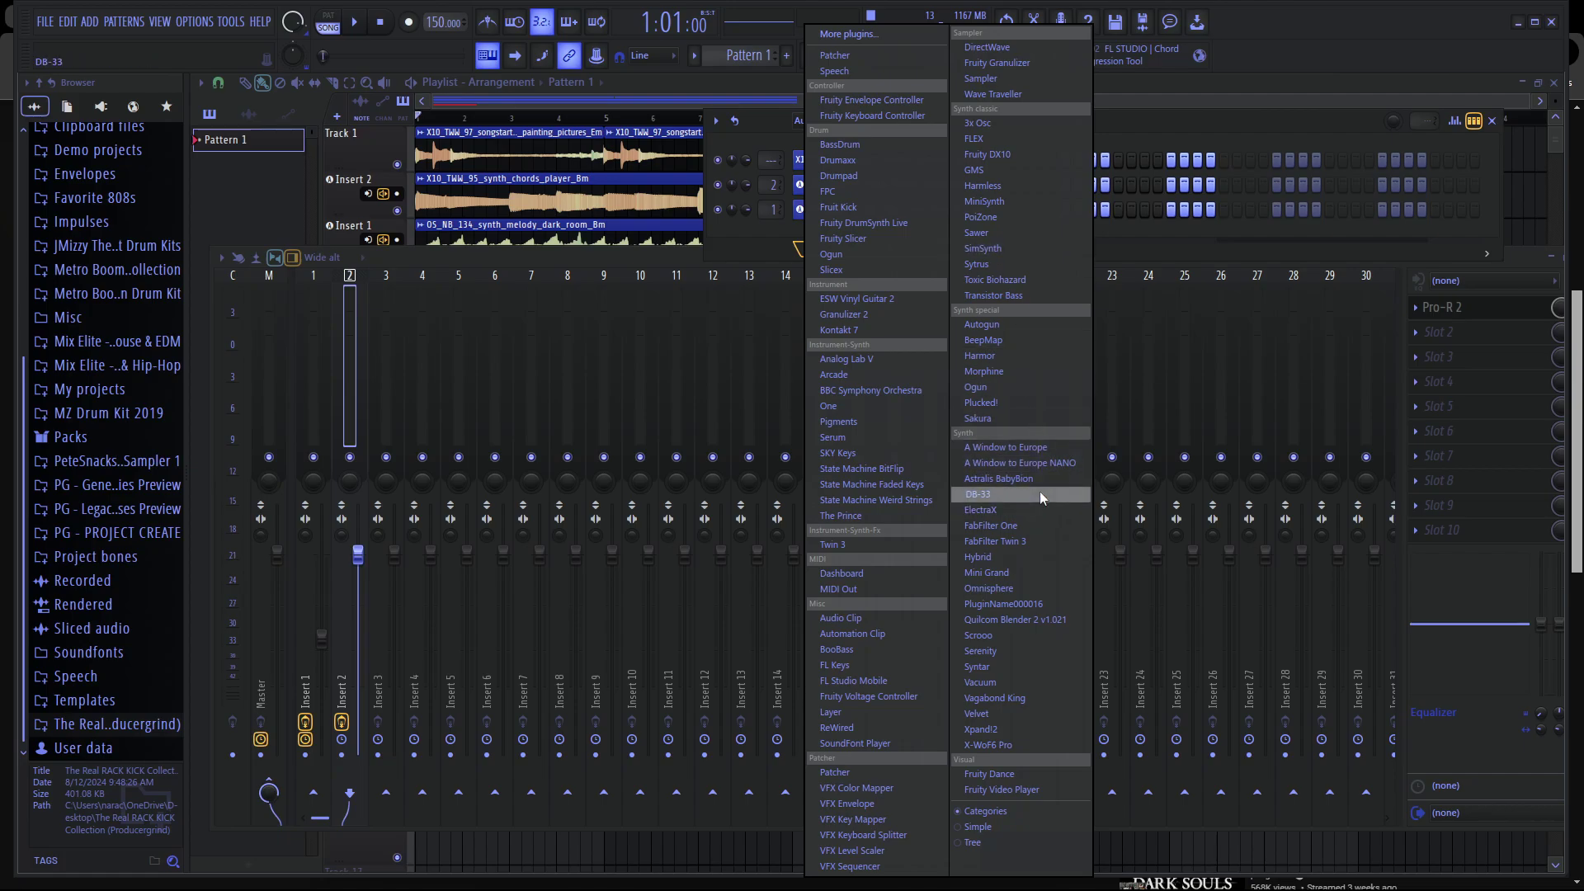
# Add an A Window to Europe channel and audition its BASS Verdict preset.
pyautogui.click(1011, 447)
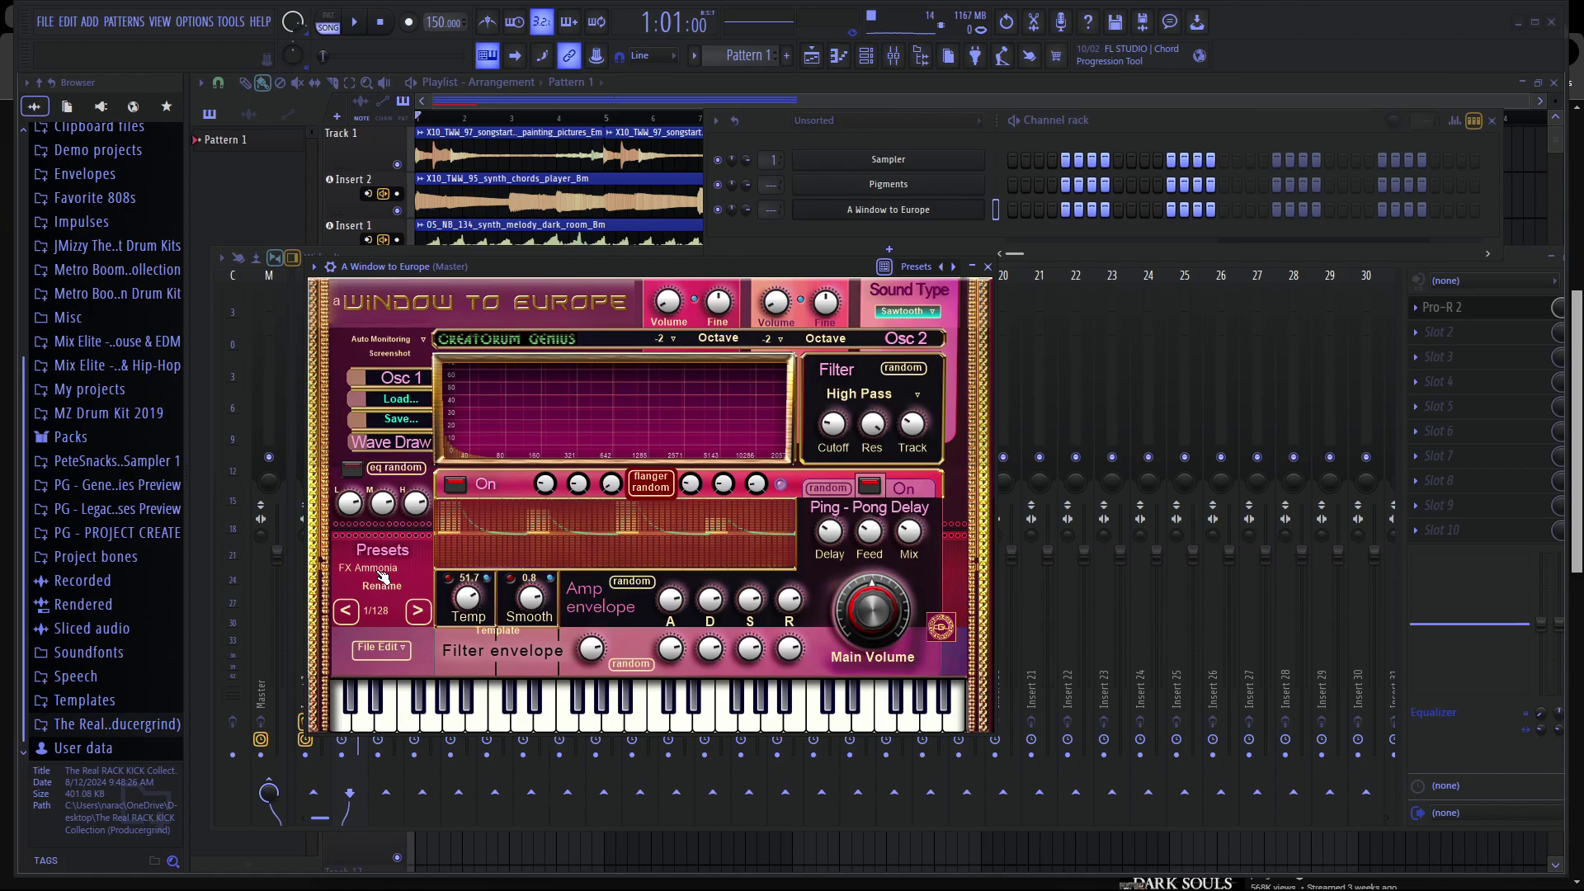
pyautogui.click(413, 652)
pyautogui.click(418, 611)
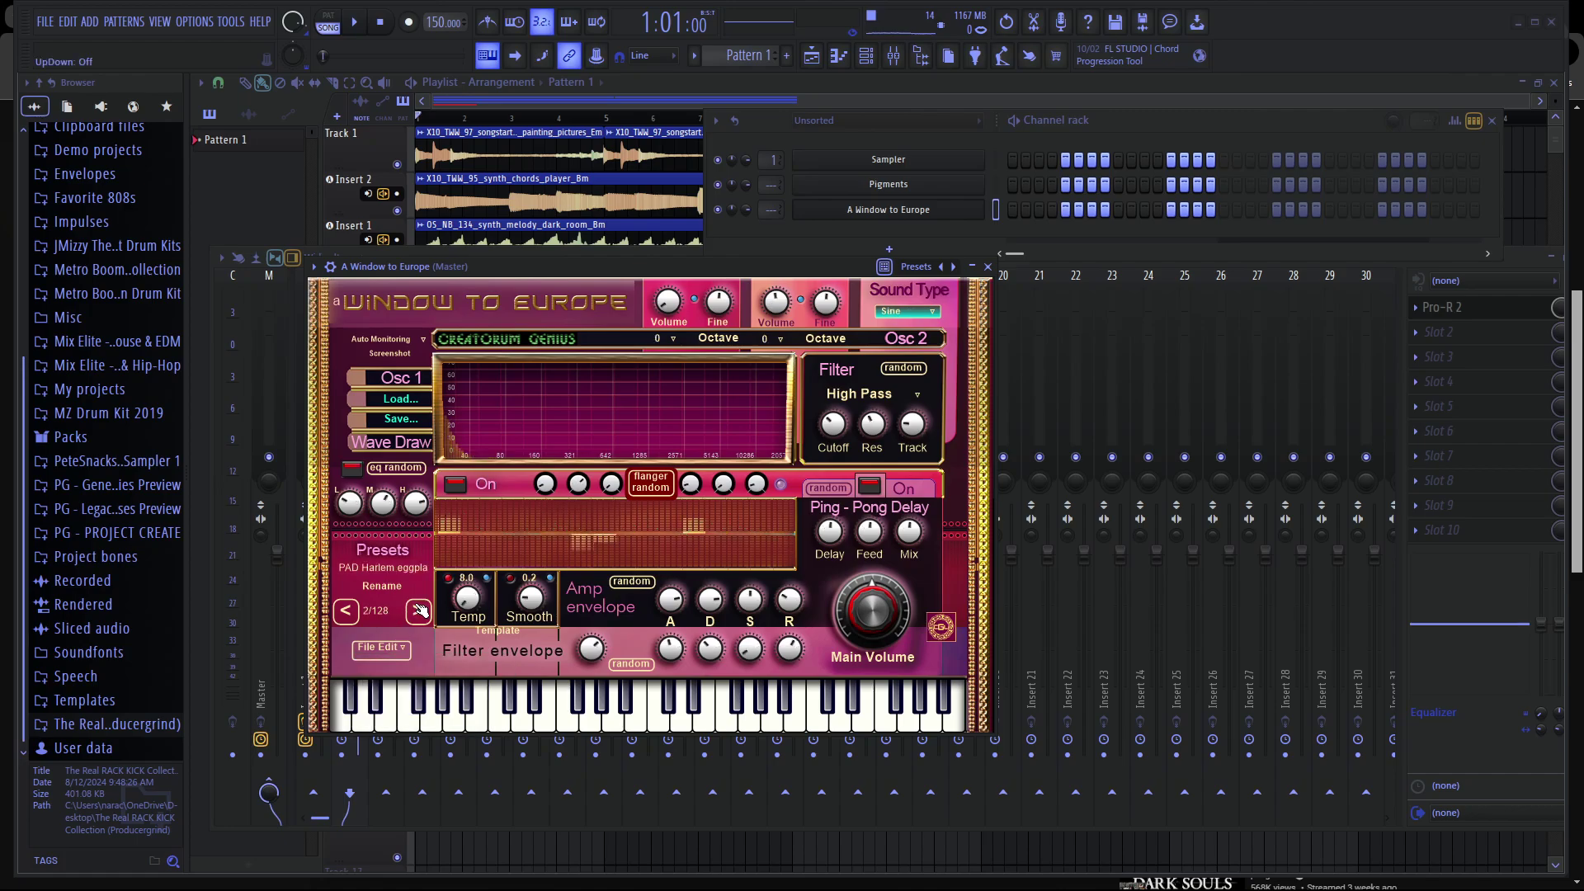
pyautogui.click(383, 558)
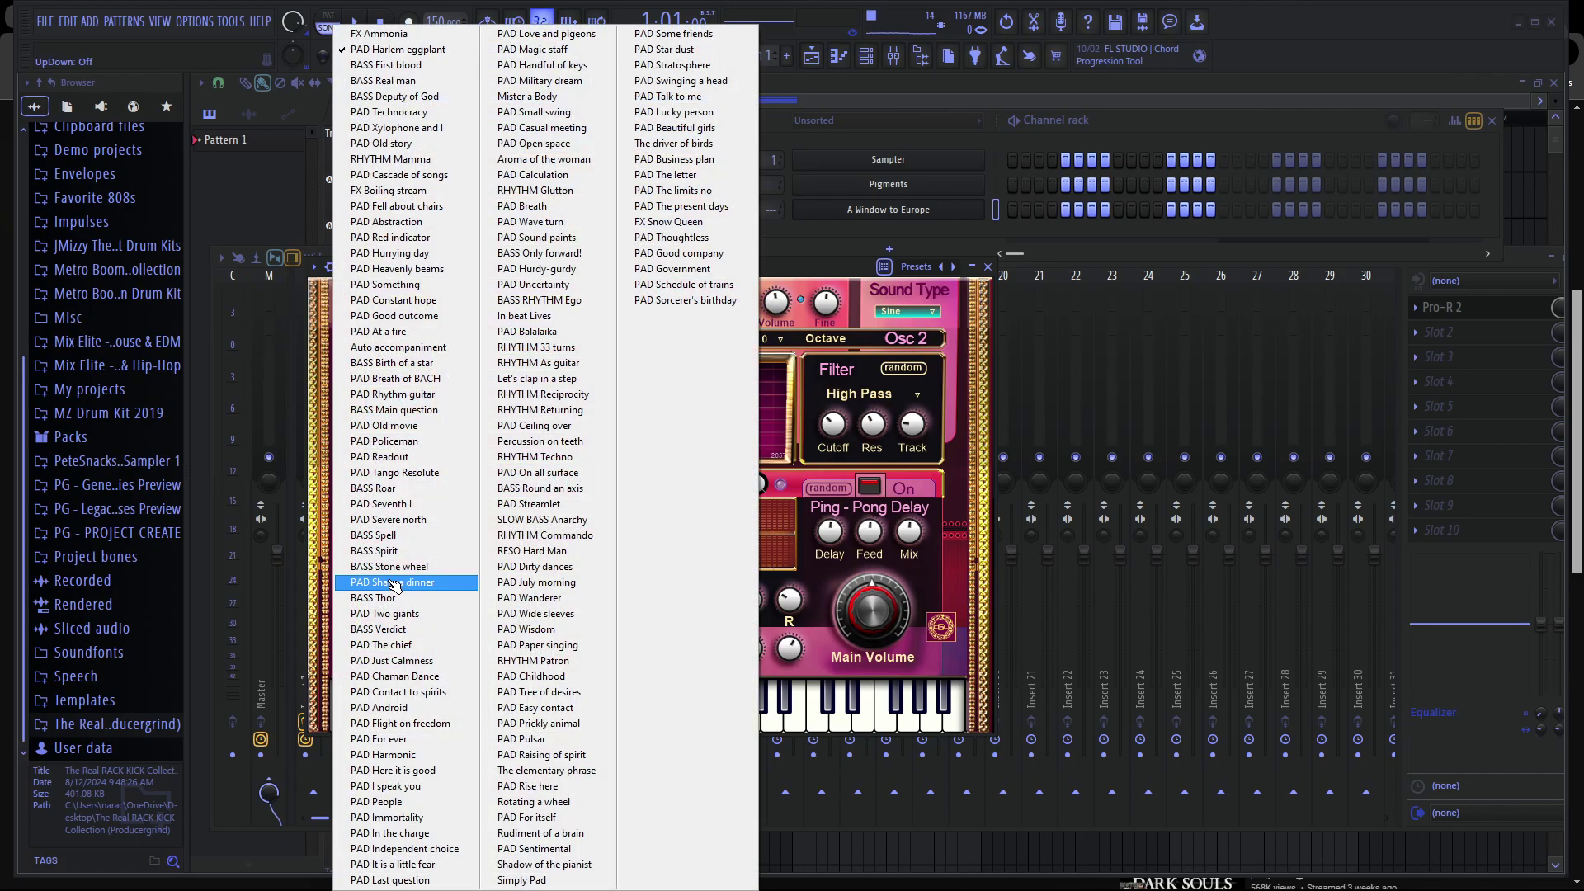
pyautogui.click(417, 630)
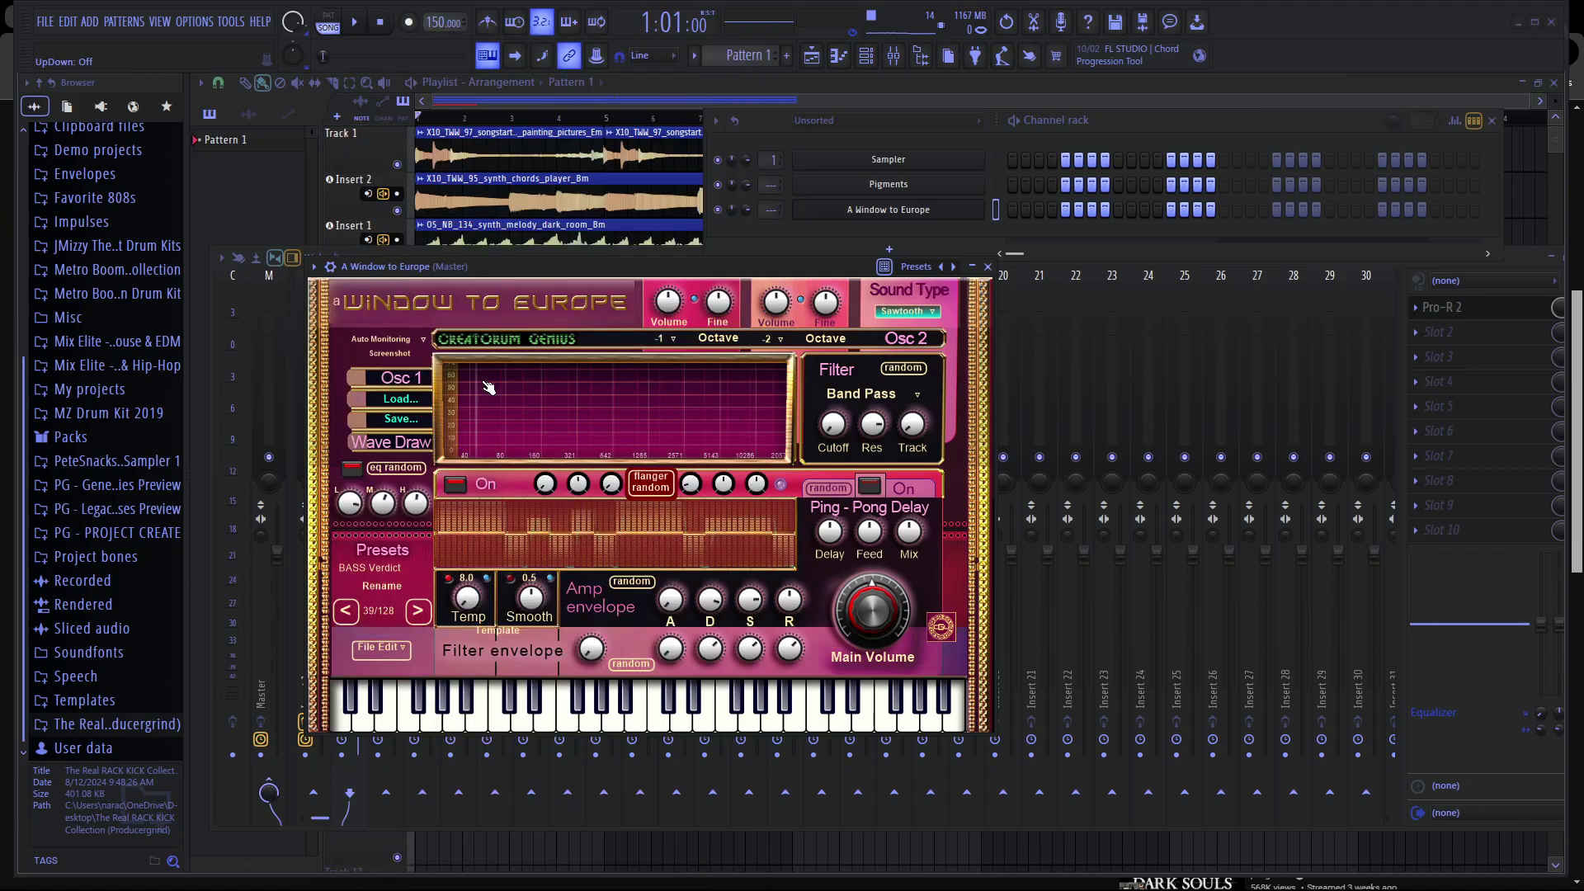
pyautogui.click(532, 260)
pyautogui.press('c')
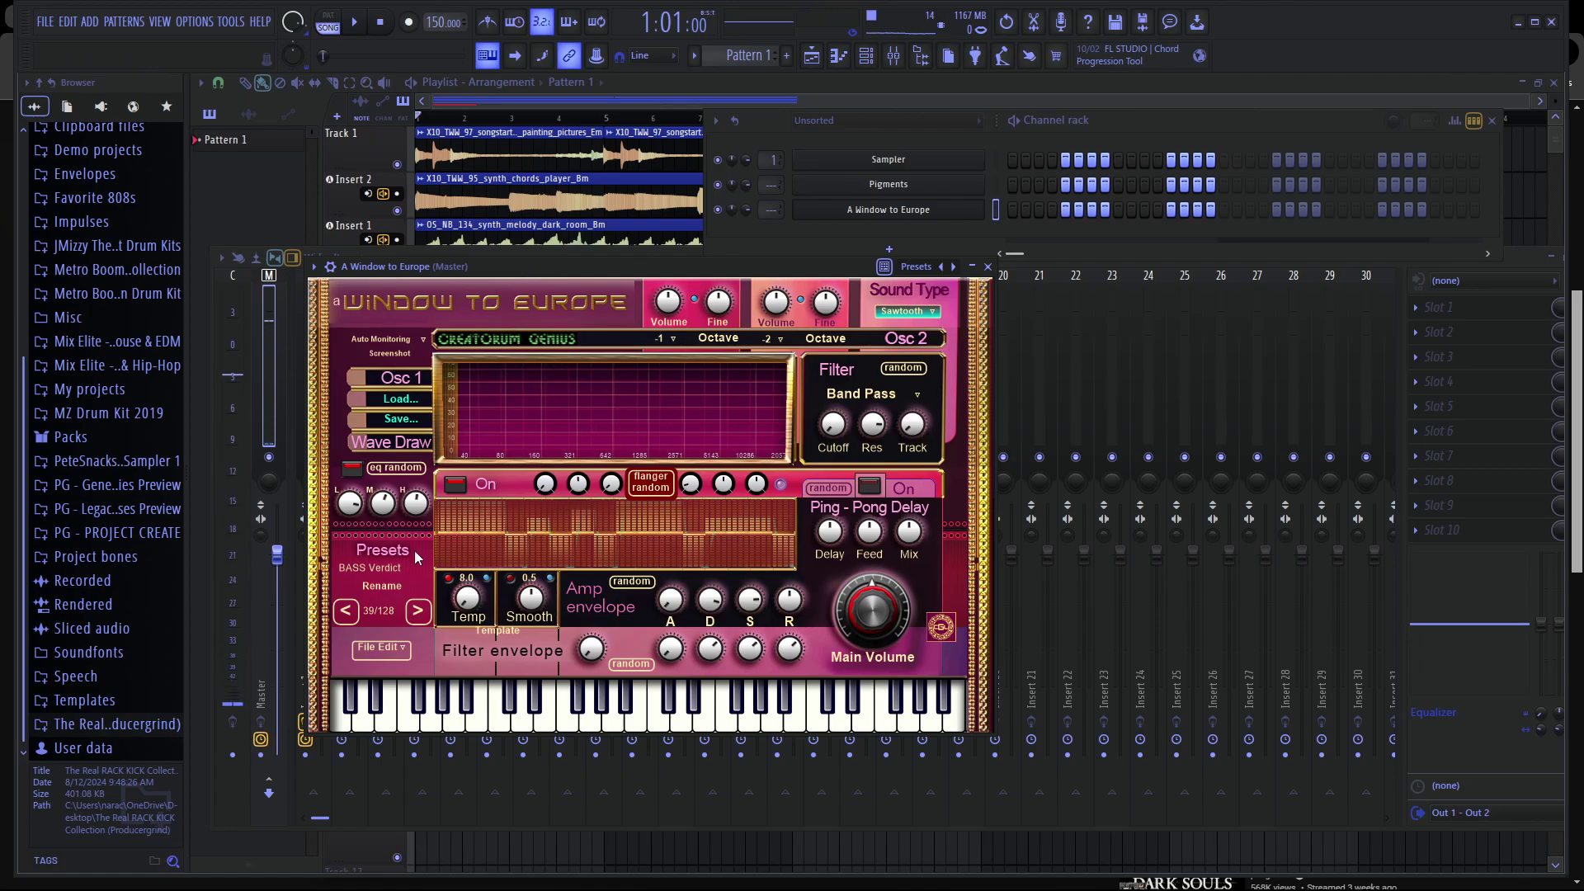
pyautogui.press('c')
# Audition the PAD The chief and BASS First blood presets, playing them against the loops.
pyautogui.click(417, 610)
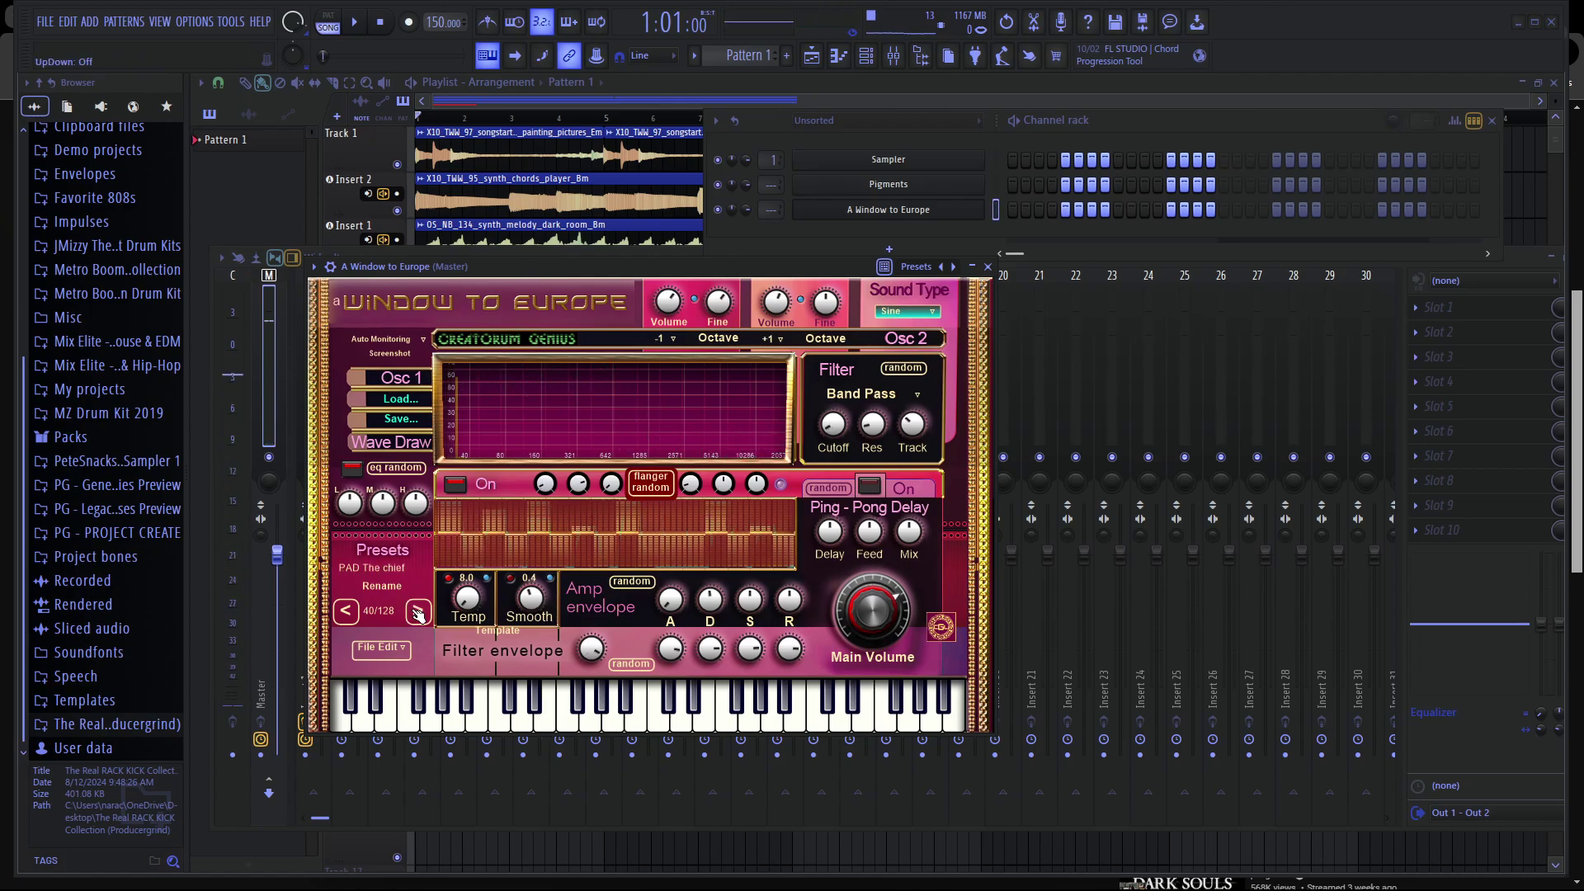
pyautogui.click(376, 572)
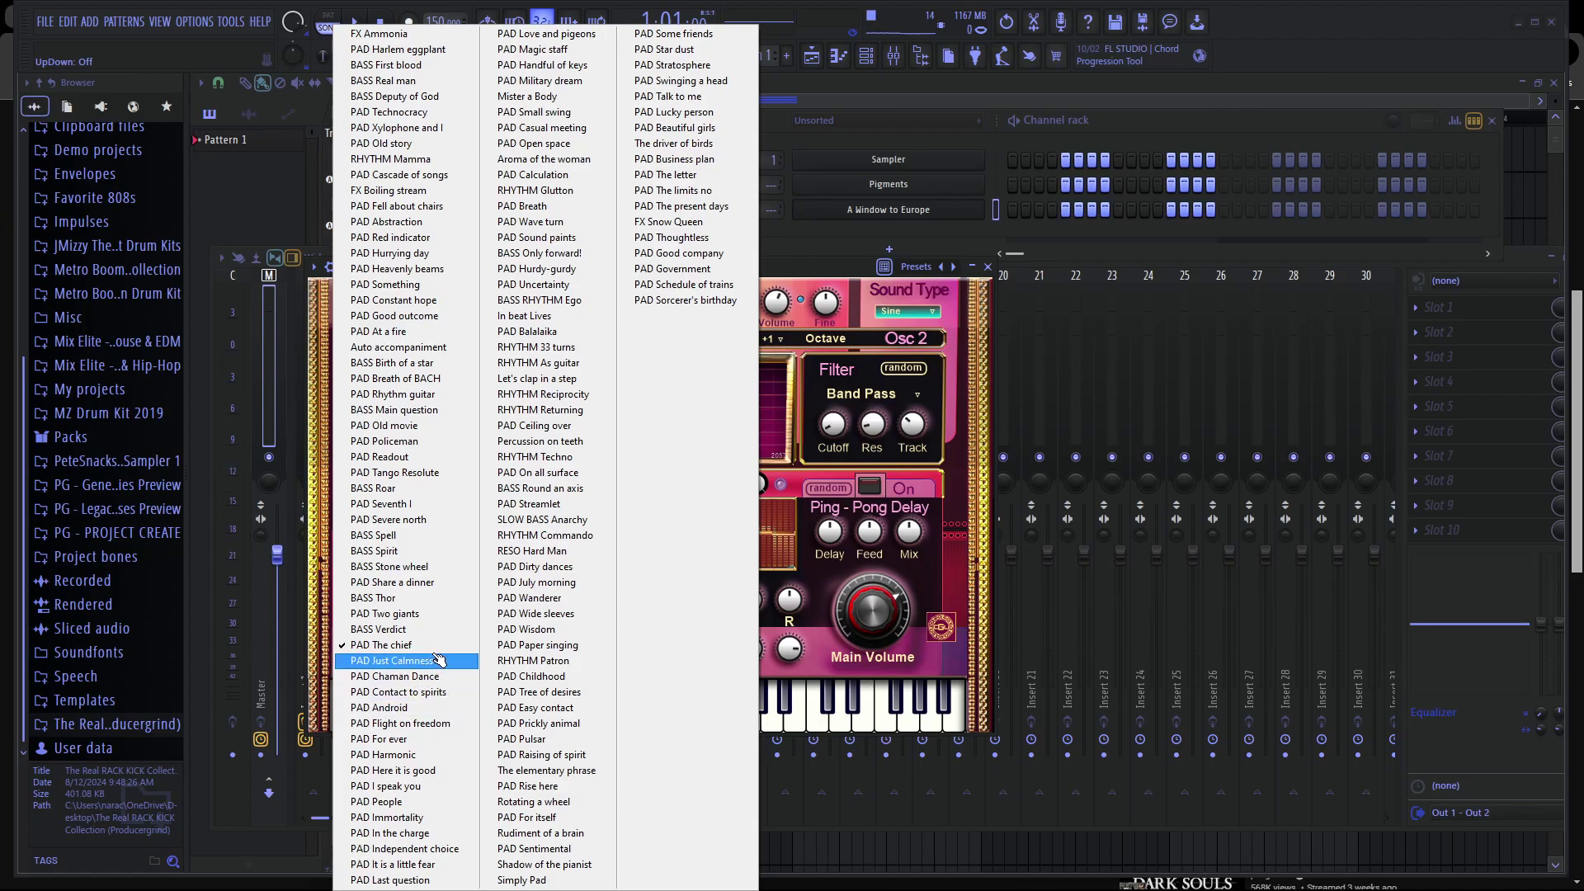
pyautogui.click(449, 65)
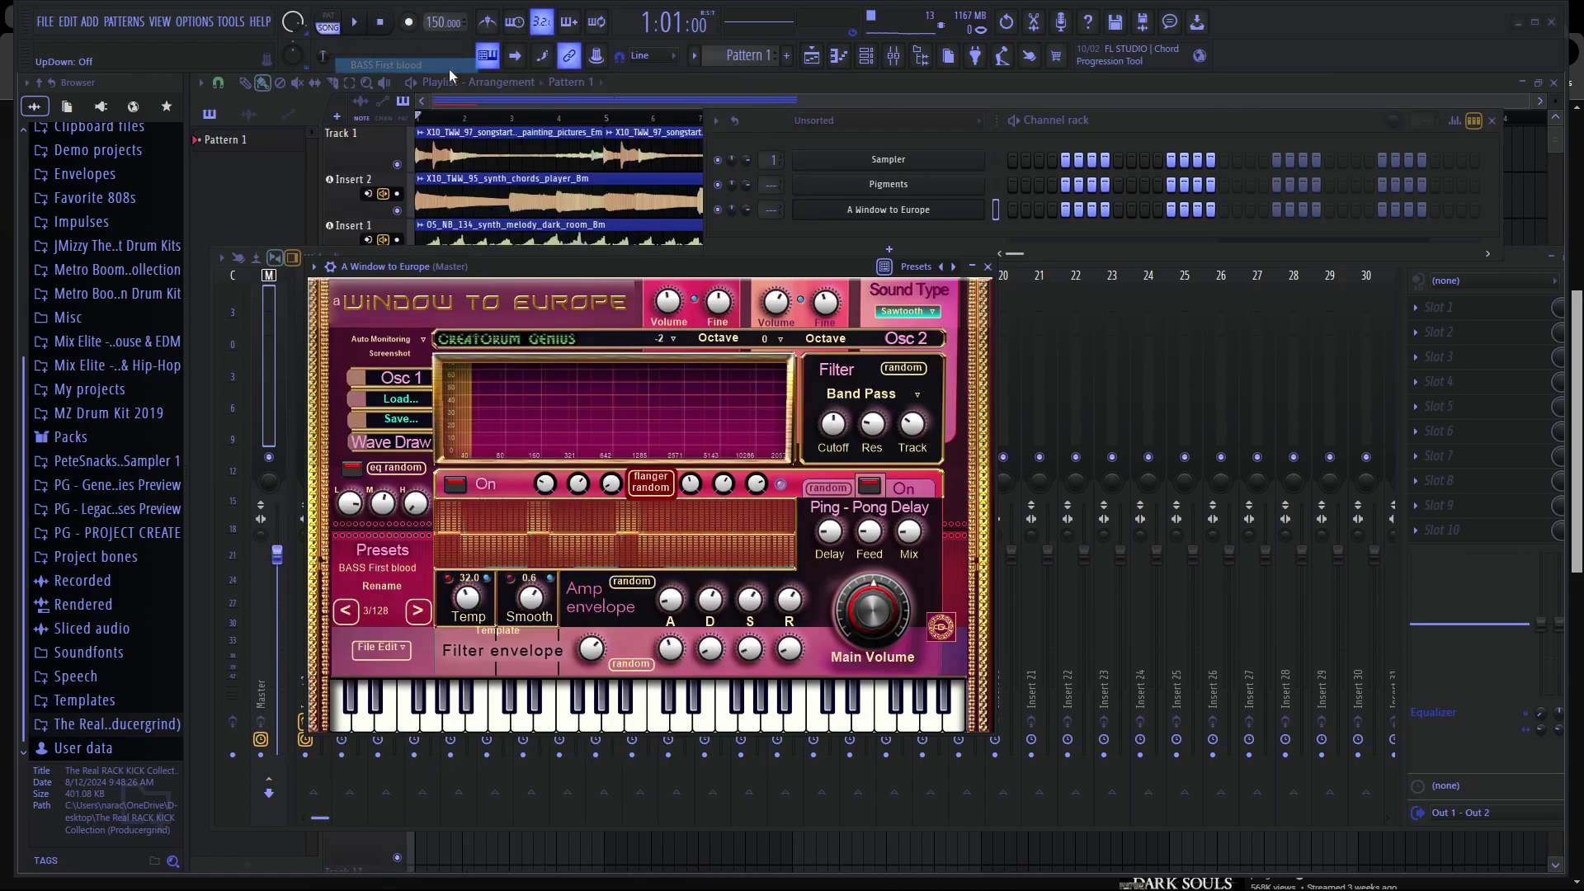
pyautogui.click(552, 270)
pyautogui.press('z')
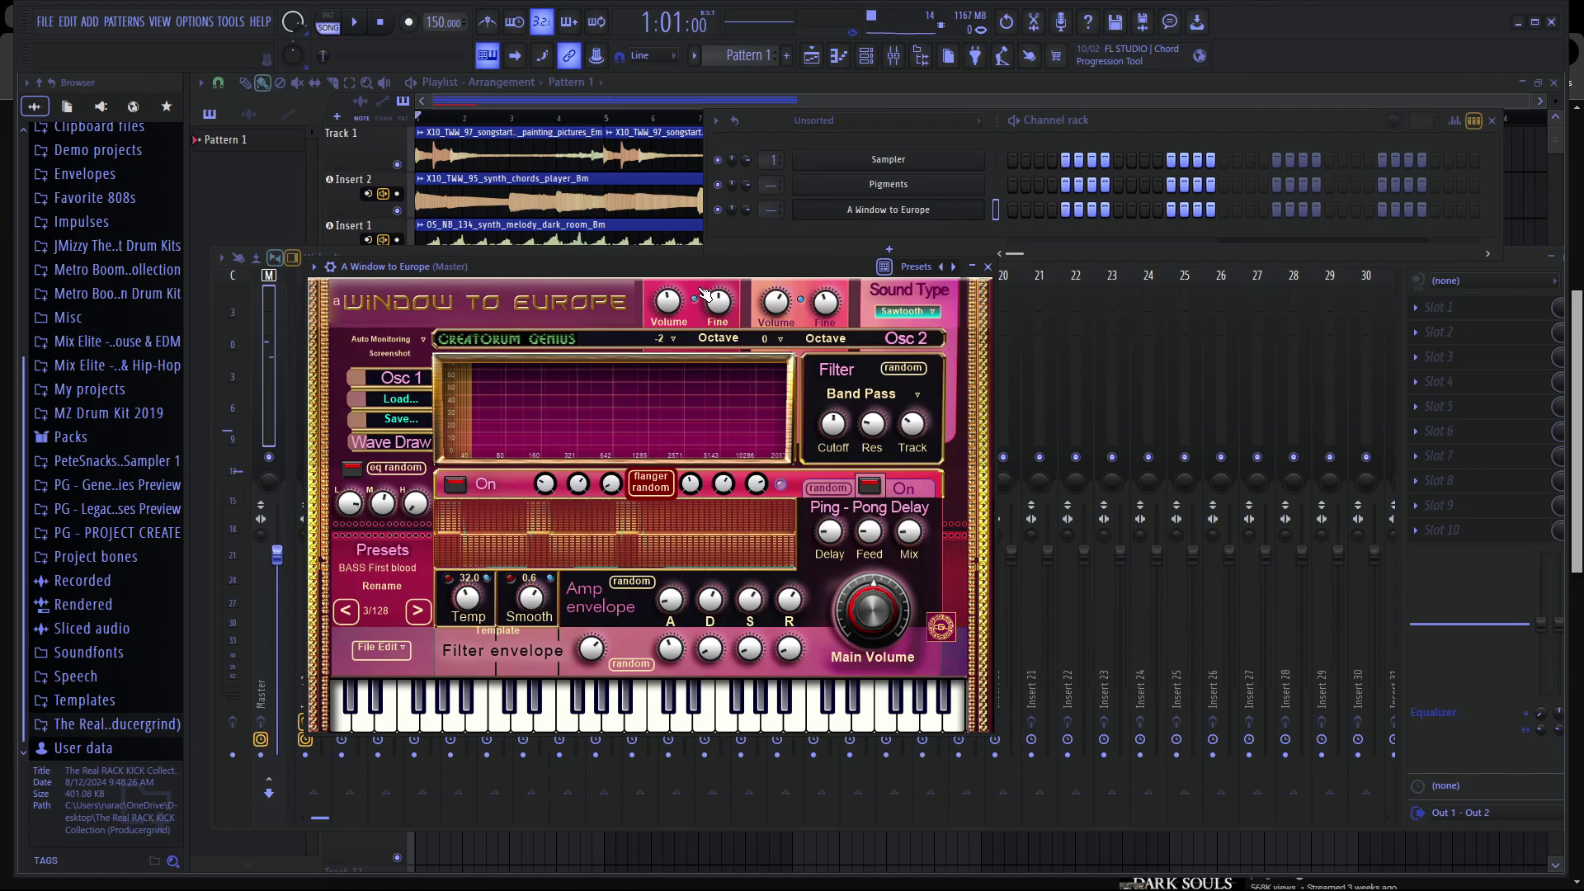
pyautogui.press('space')
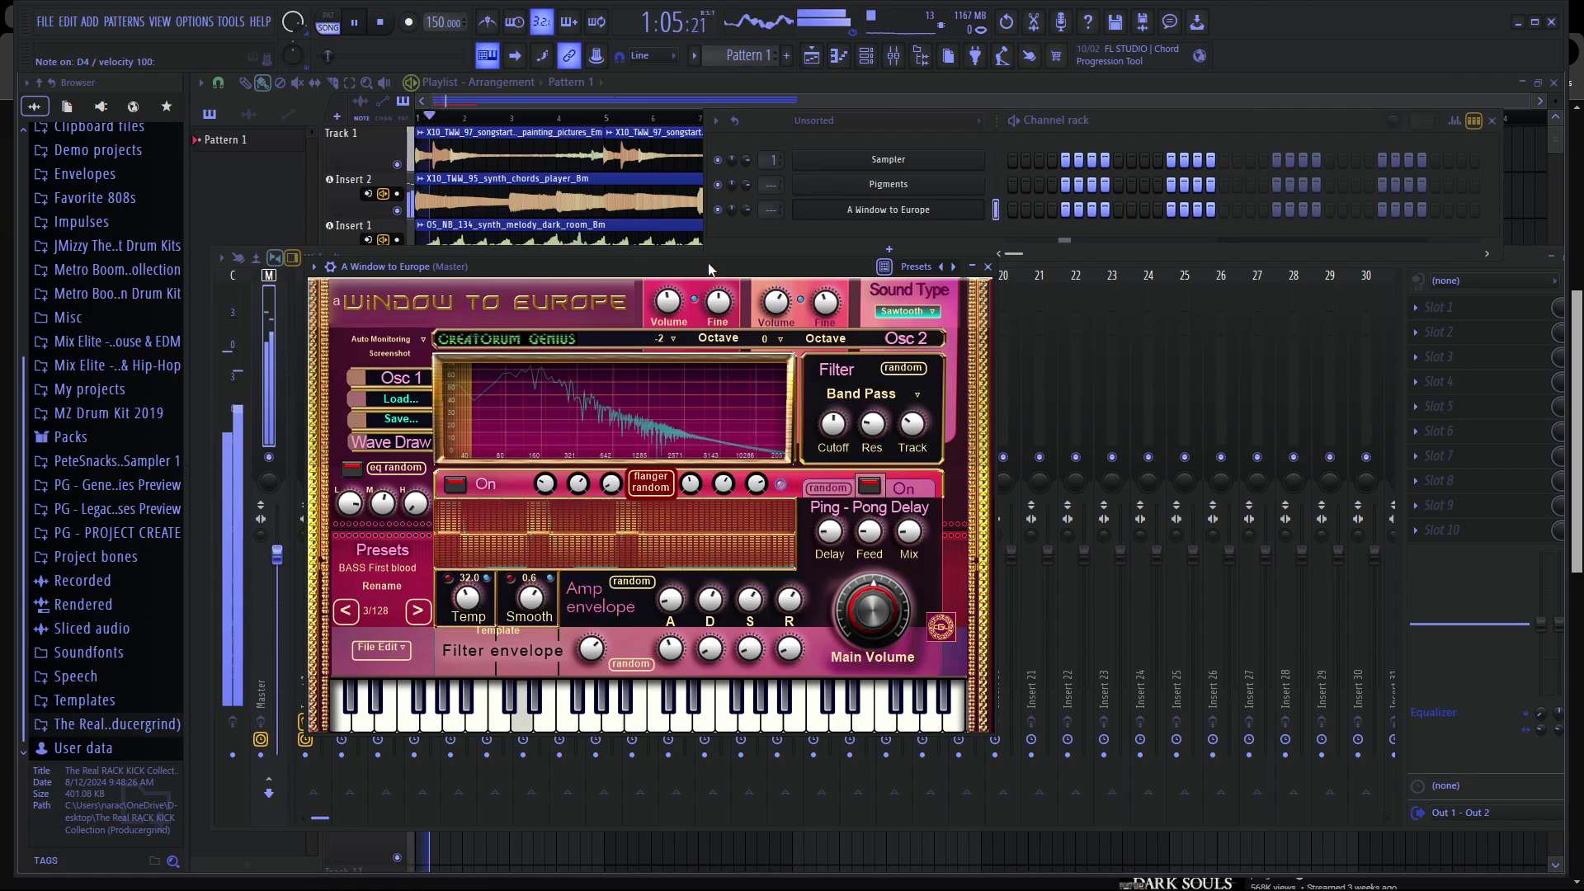
# Try BASS Real man, then settle on BASS Deputy of God and close the synth.
pyautogui.click(383, 569)
pyautogui.click(383, 80)
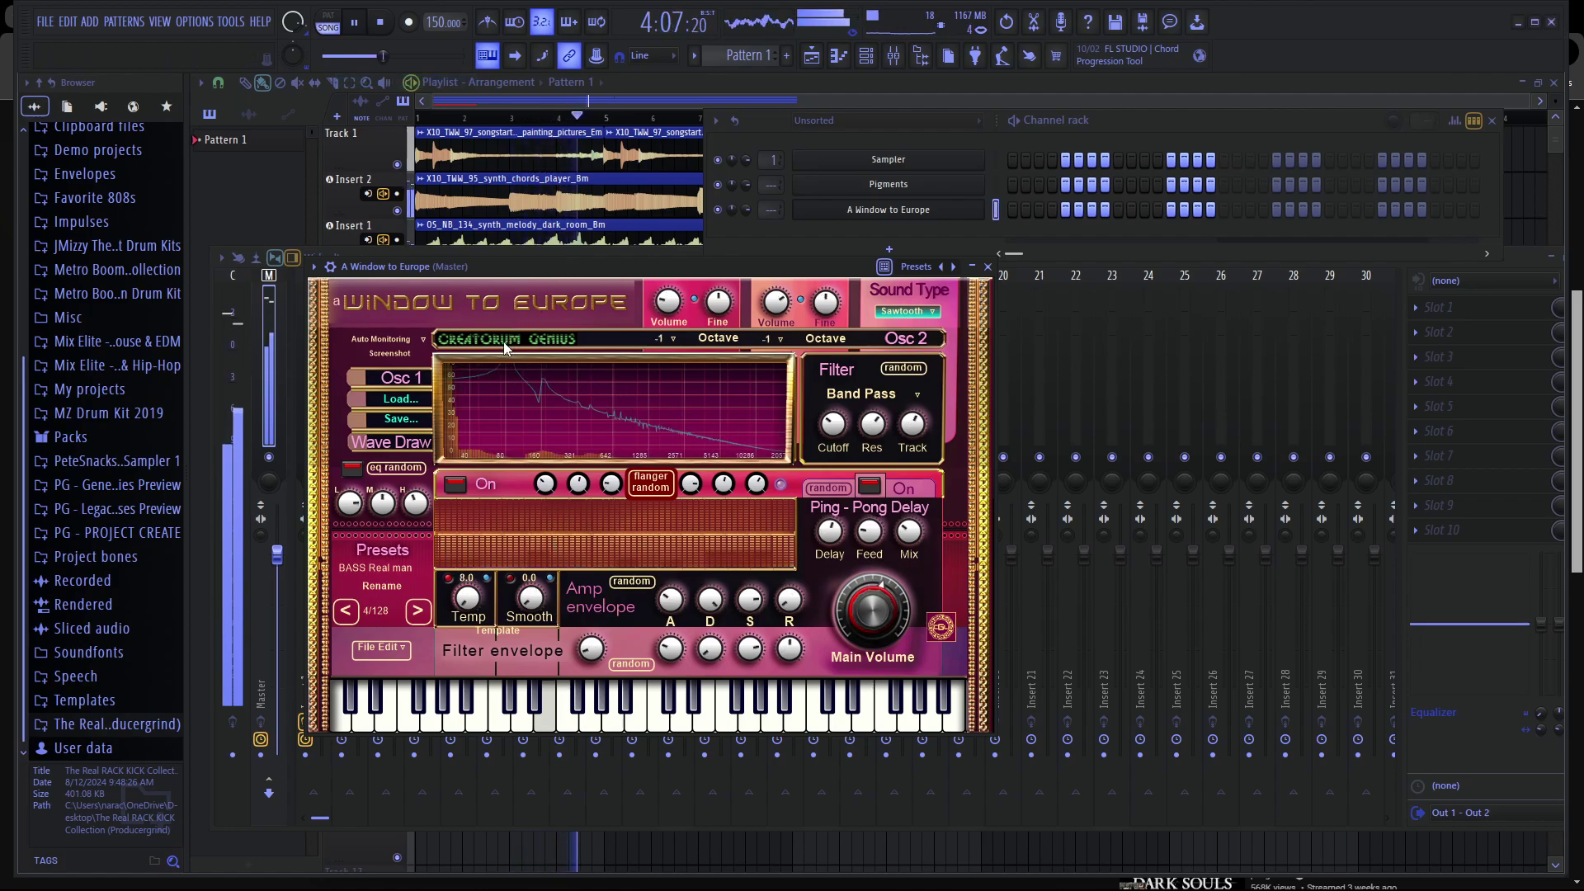
pyautogui.press('space')
pyautogui.click(375, 568)
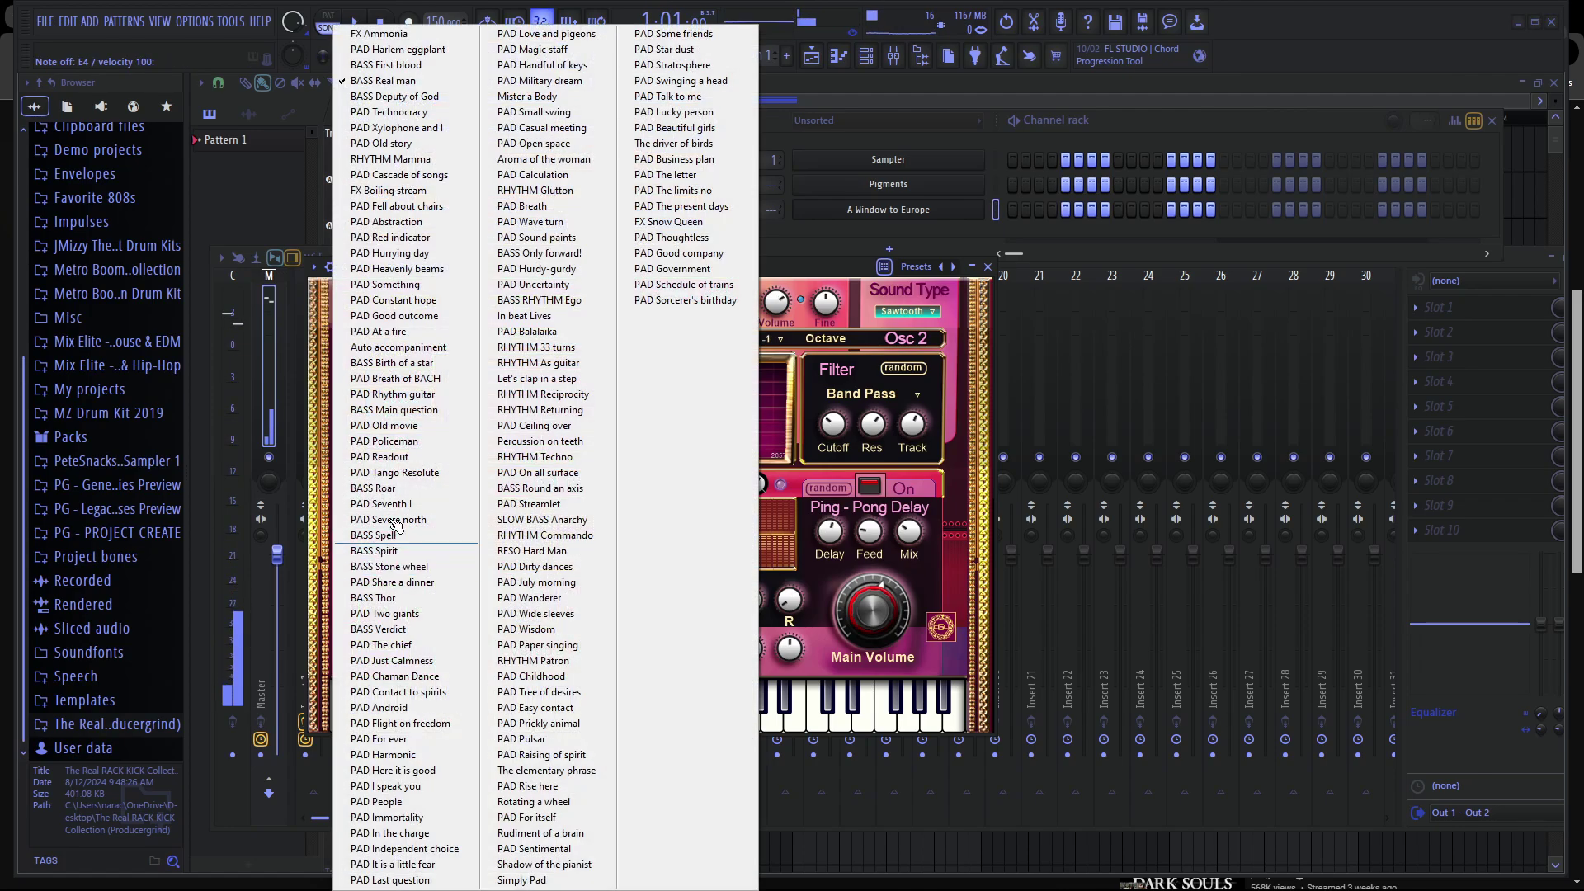
pyautogui.click(410, 97)
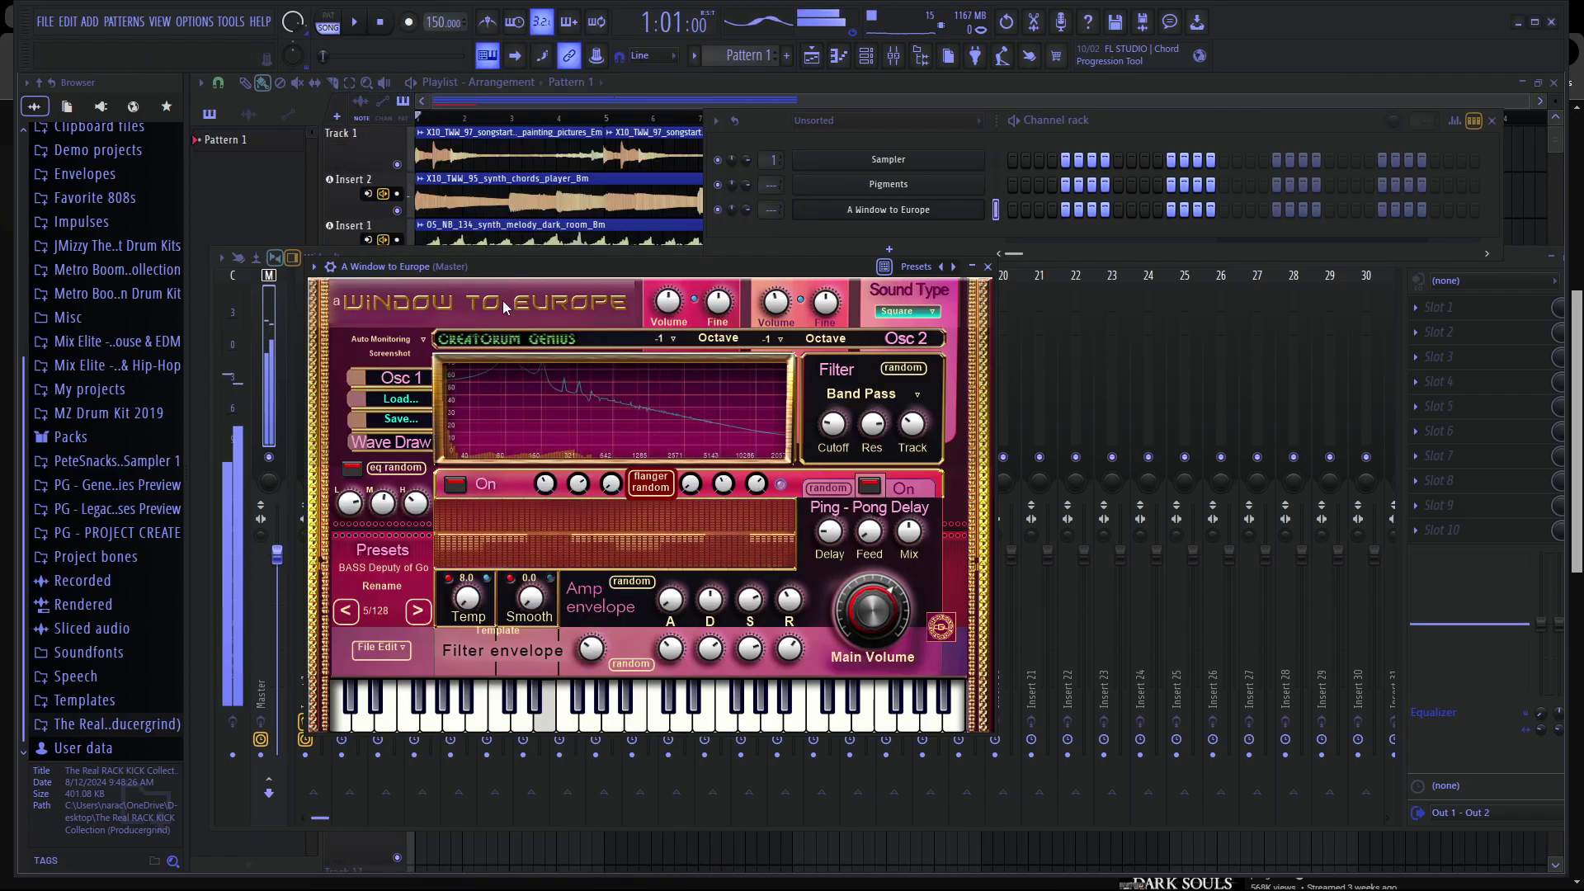
pyautogui.click(382, 568)
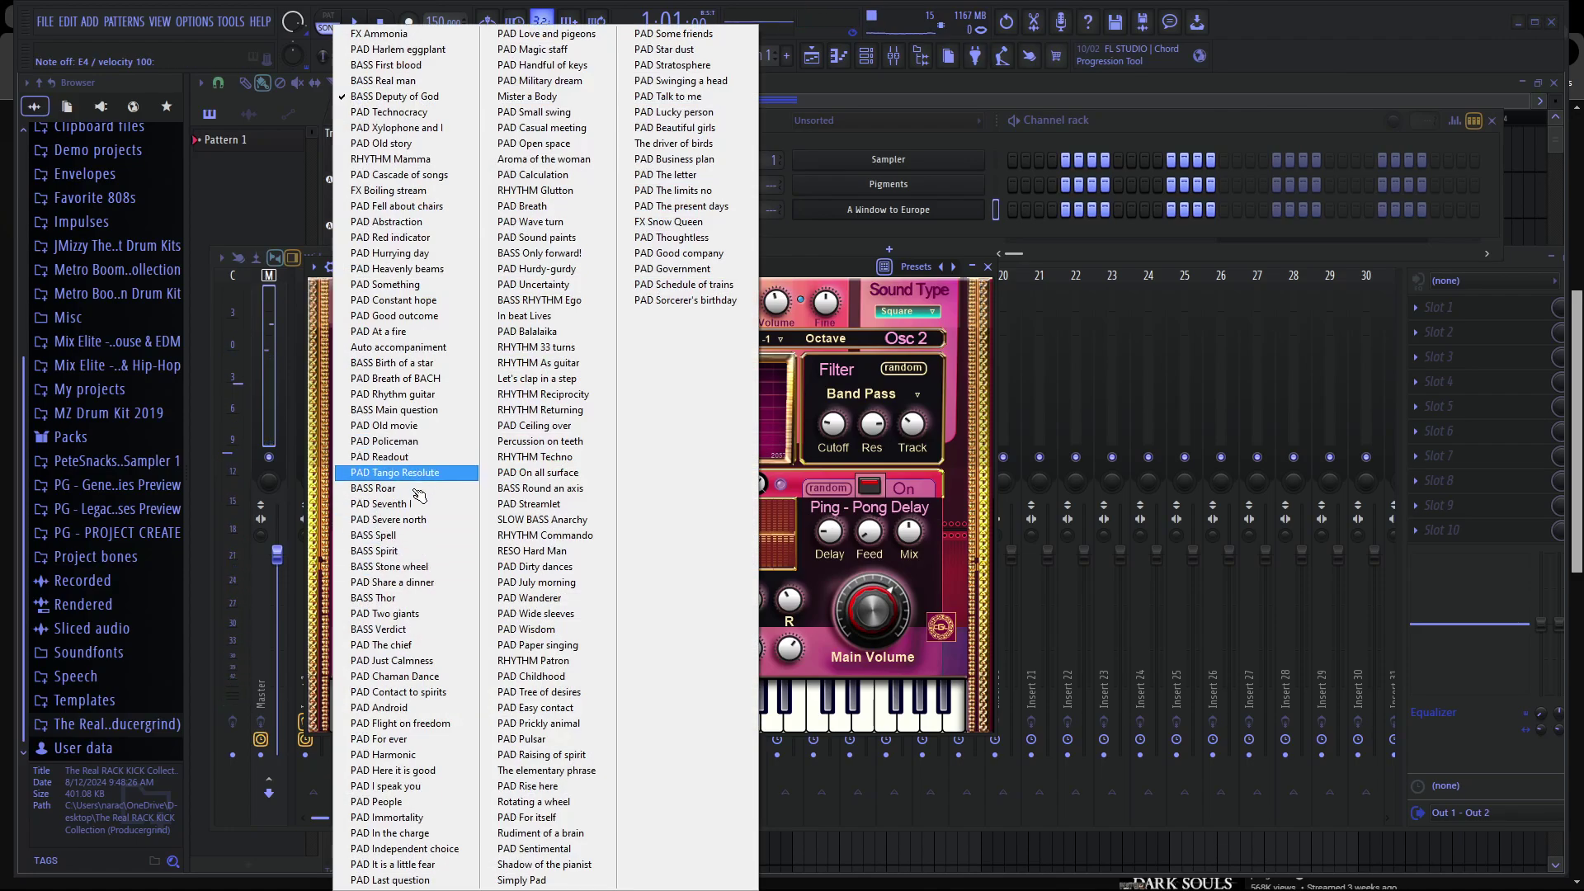
pyautogui.click(986, 267)
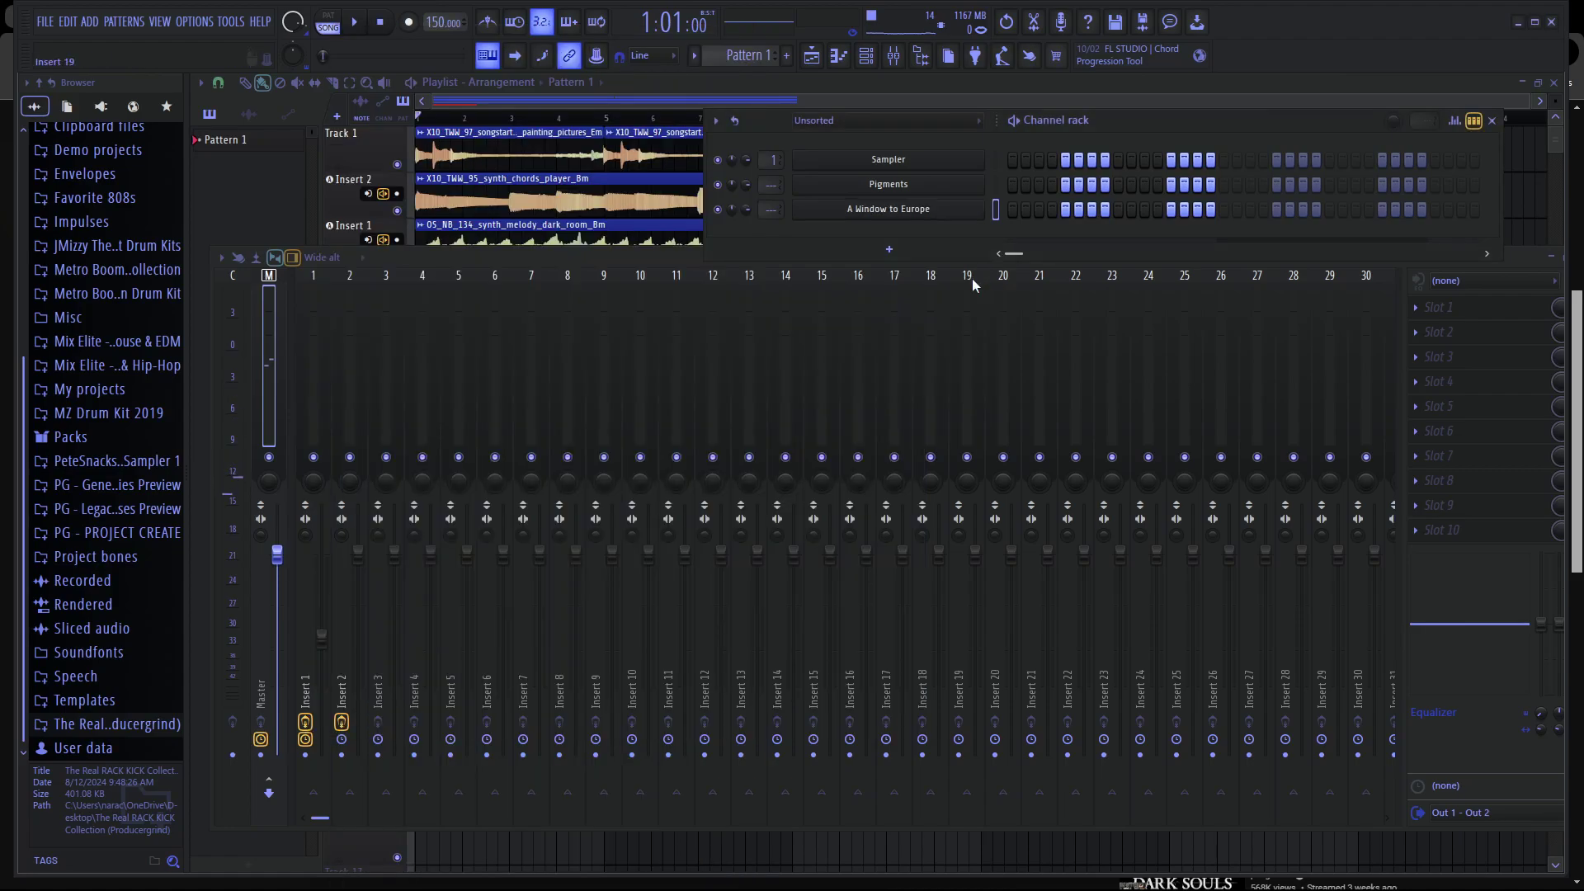
# Swap the third channel's synth for Serum, load Bass > BA Vile Snap Bs [JL], and play test notes.
pyautogui.rightClick(908, 214)
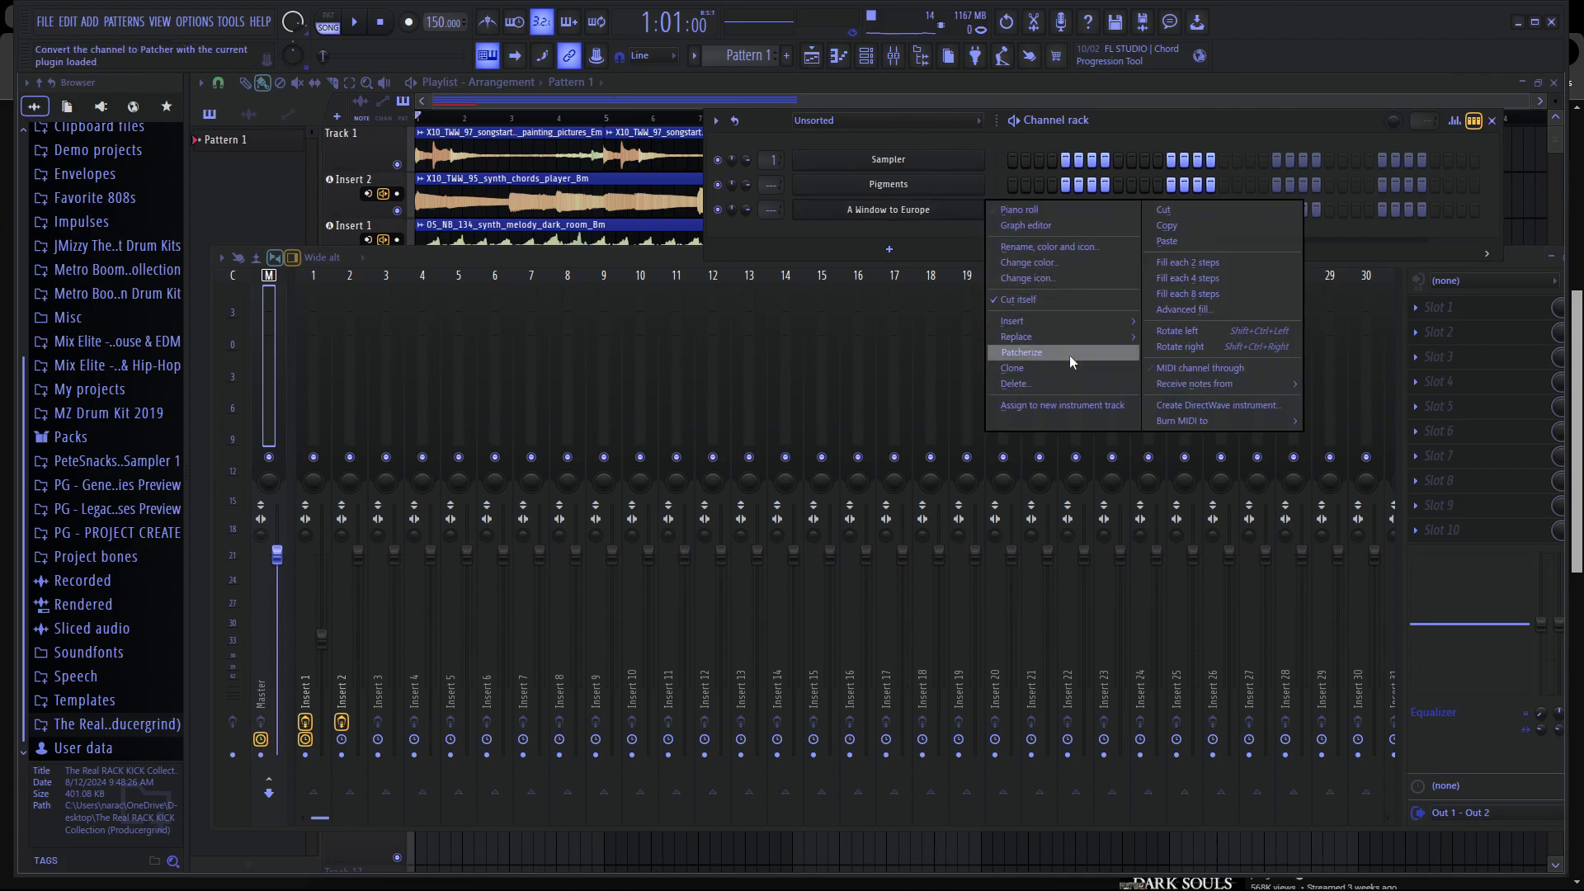
pyautogui.moveTo(1075, 338)
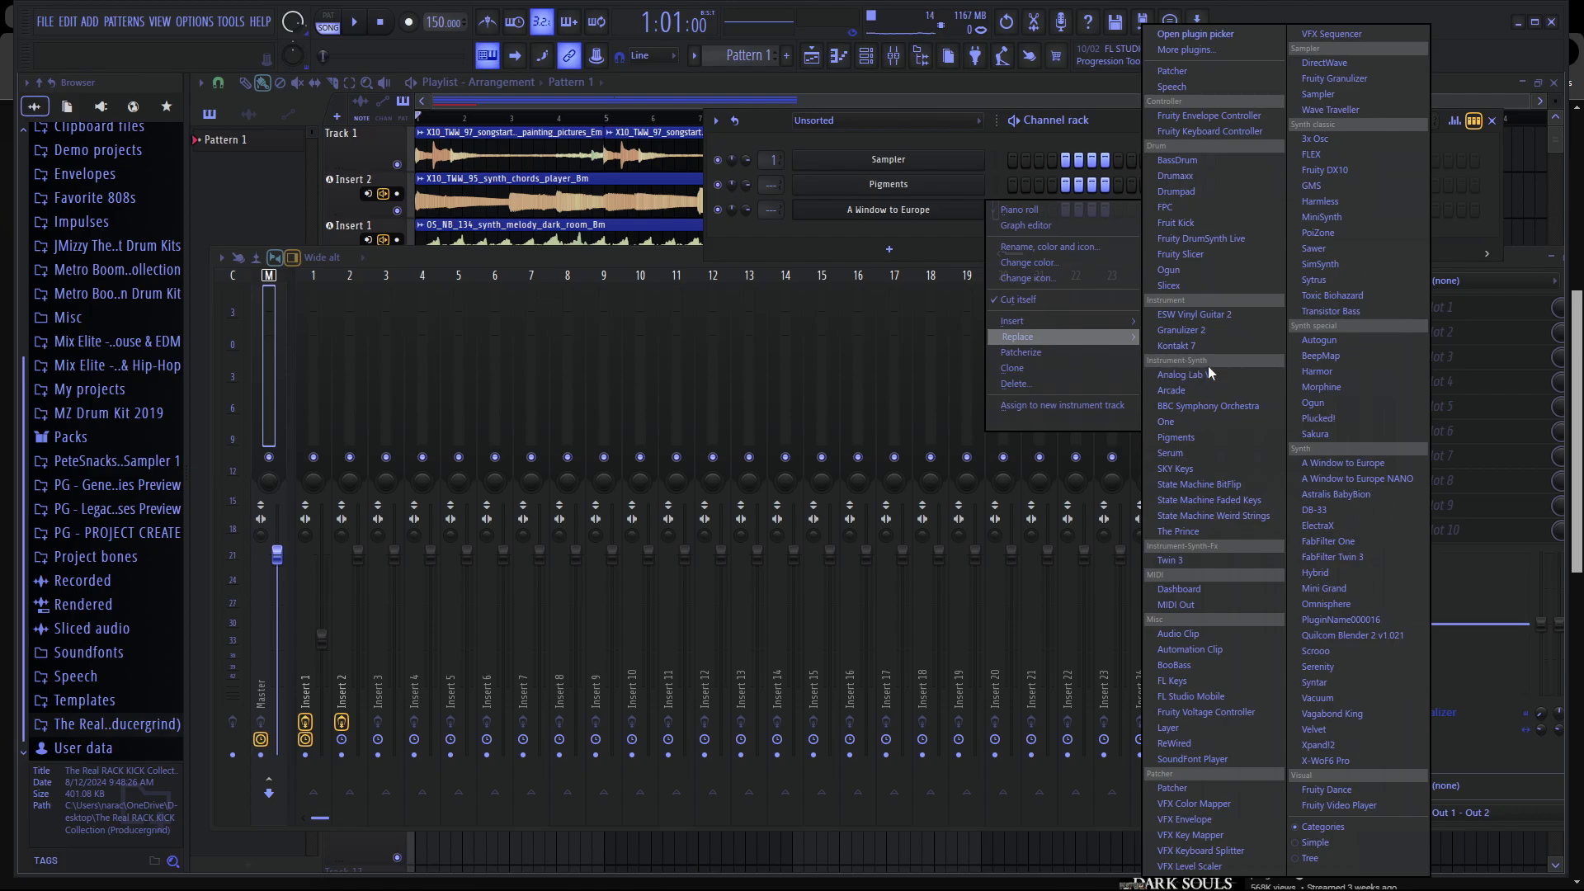
pyautogui.click(1250, 454)
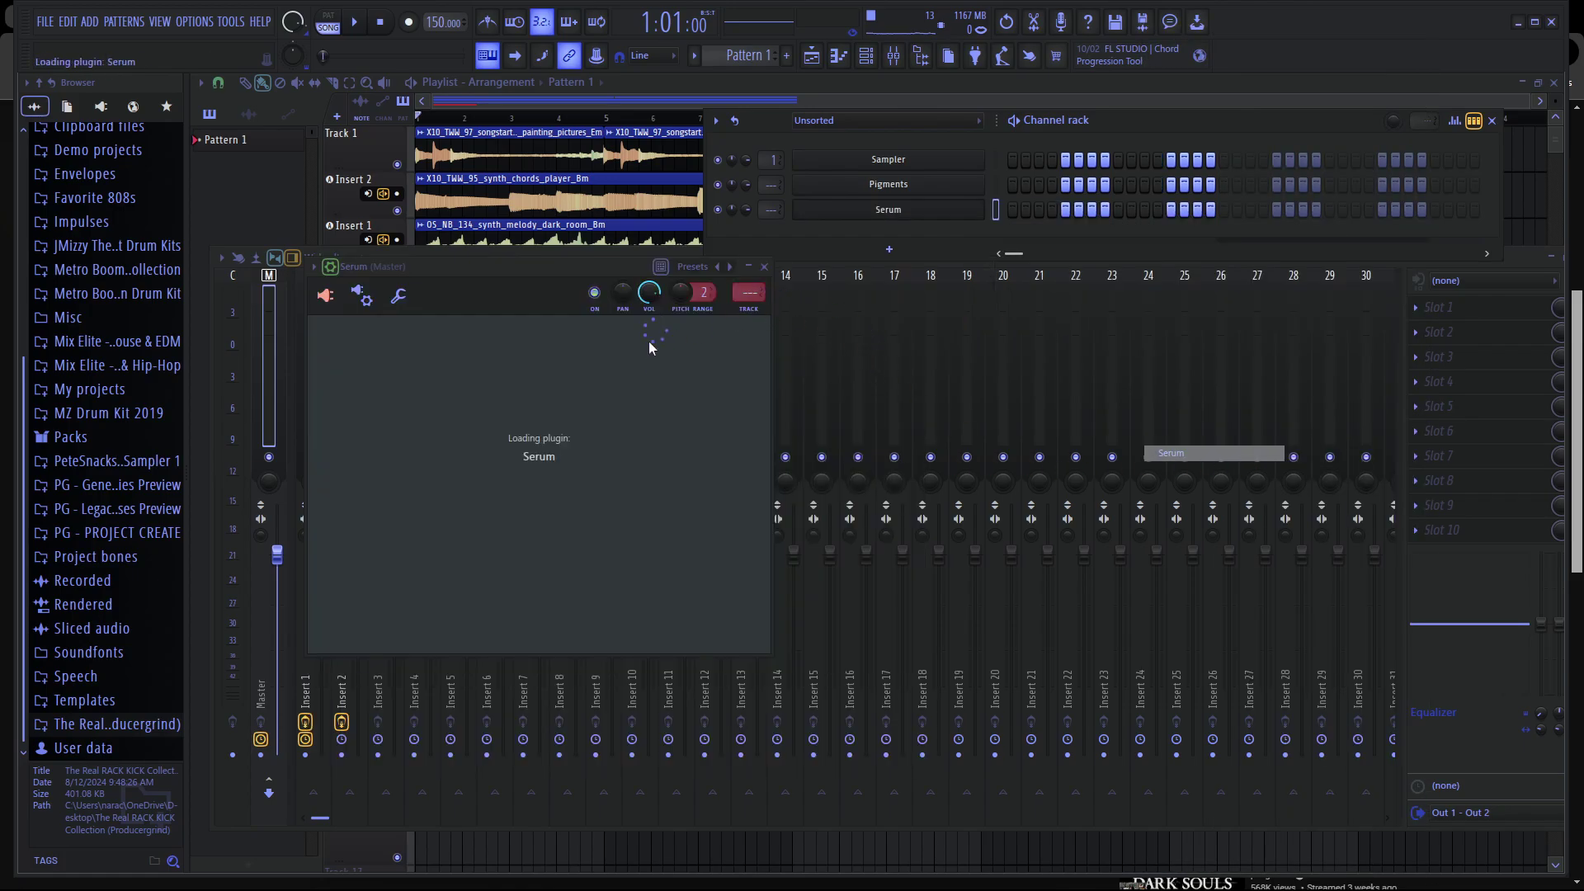
pyautogui.click(744, 329)
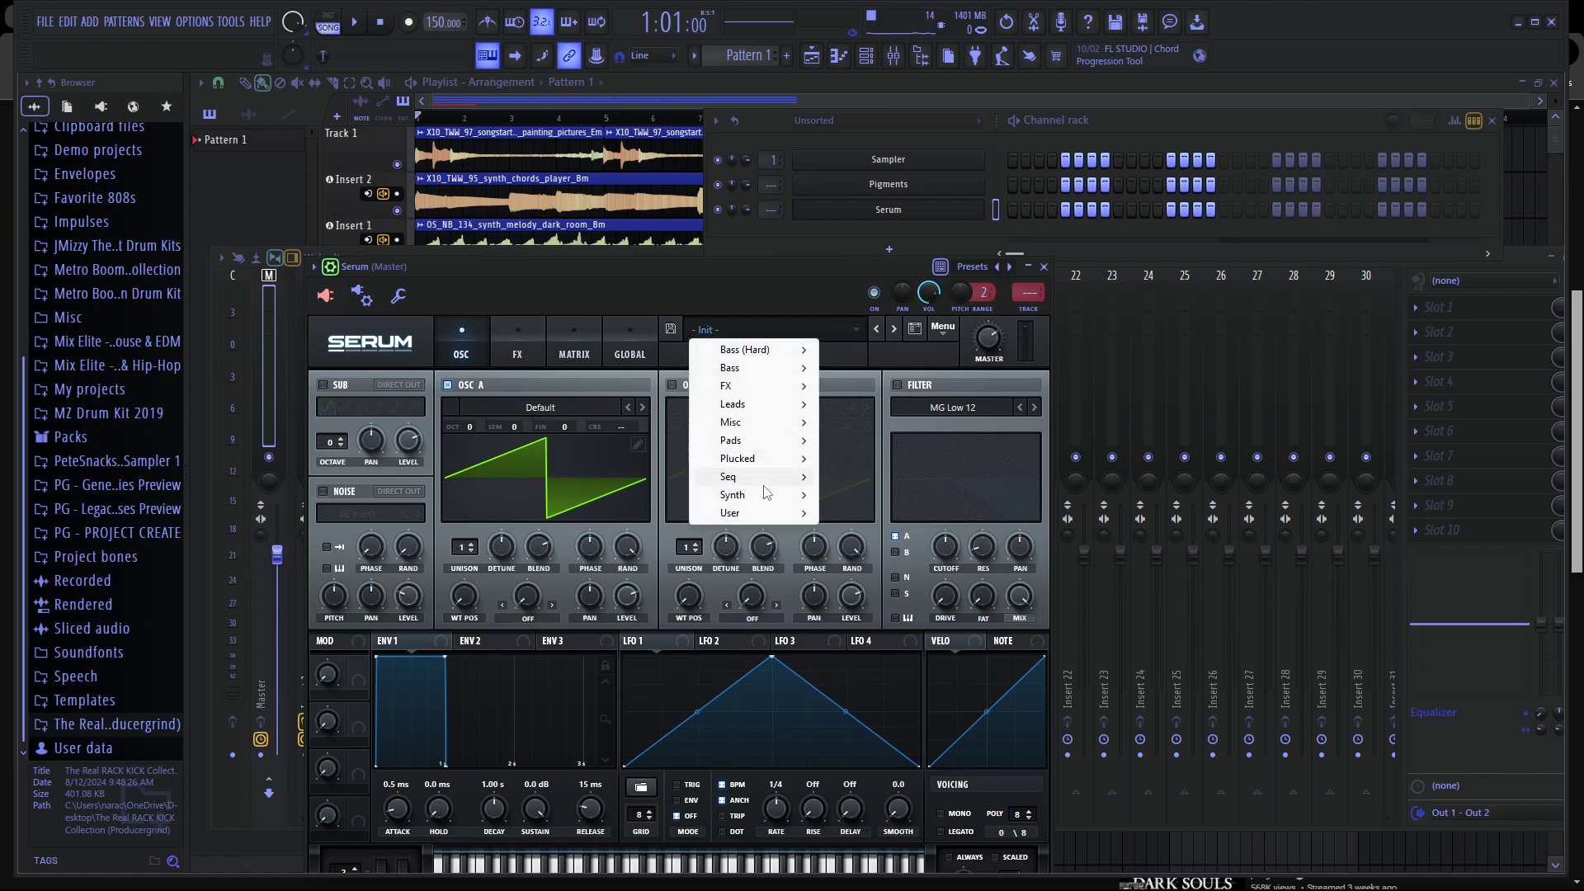
pyautogui.moveTo(768, 372)
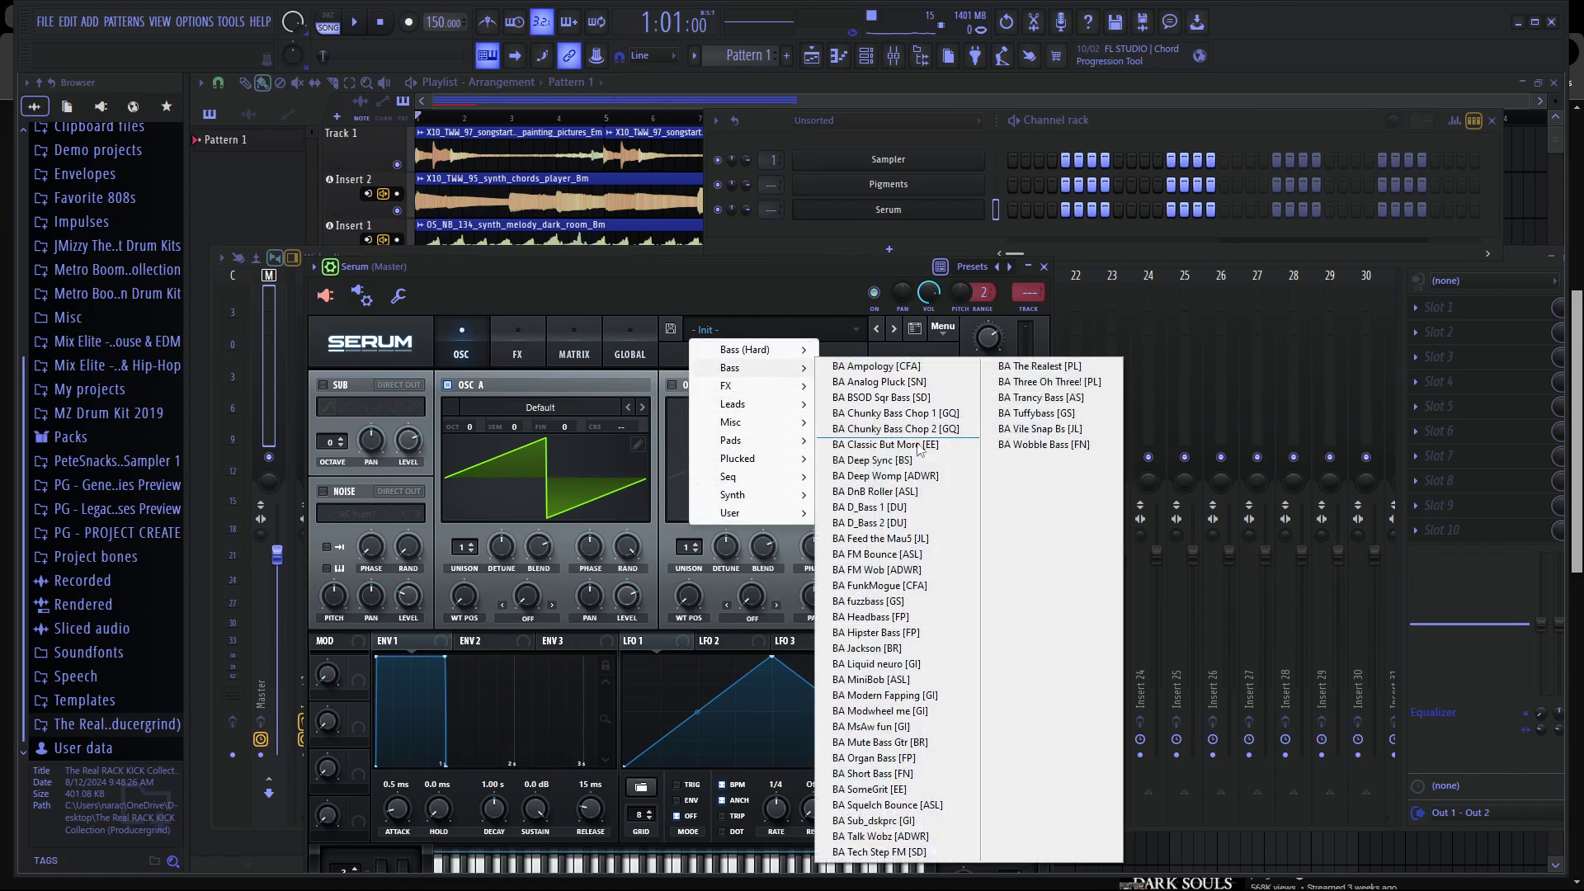
pyautogui.click(1056, 430)
pyautogui.press('c')
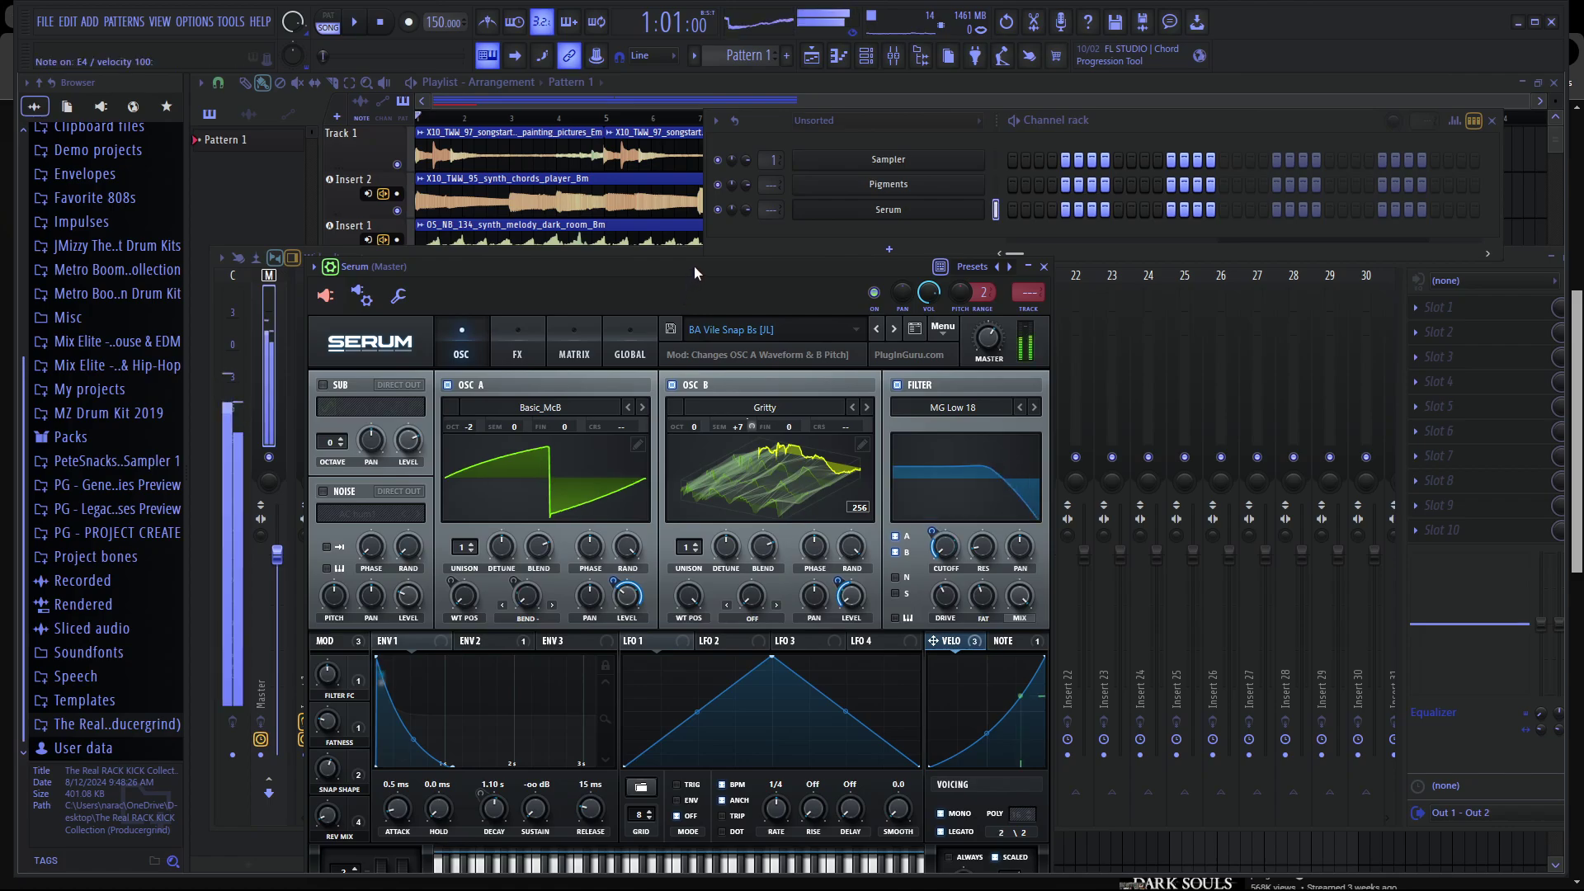
pyautogui.press('c')
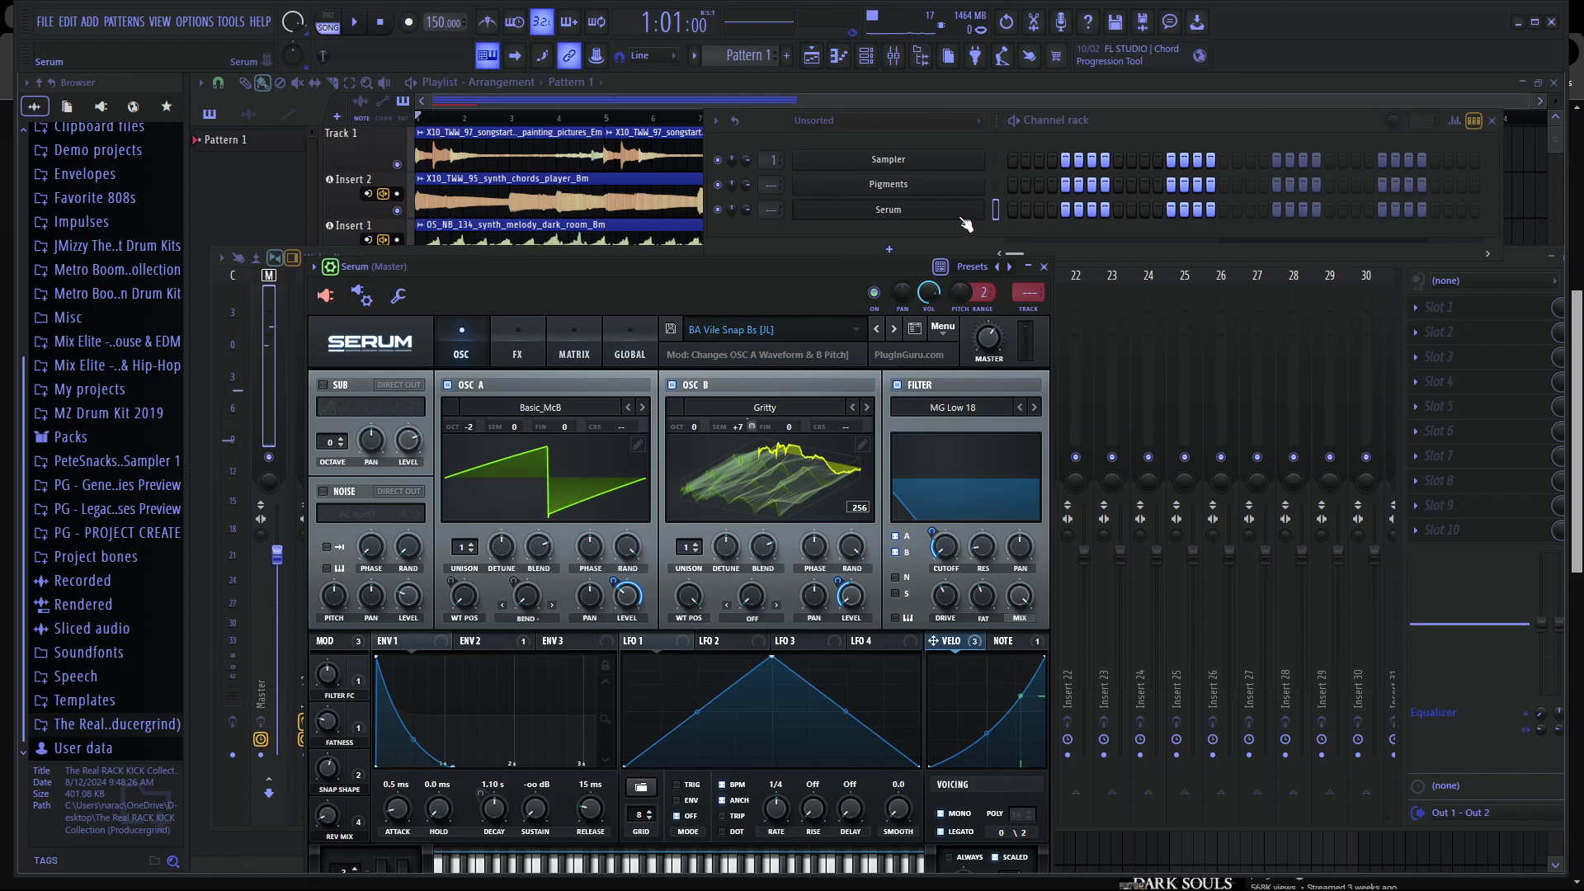
# Draw a bass note at the start of bar 1 in Serum's piano roll and play it.
pyautogui.click(840, 56)
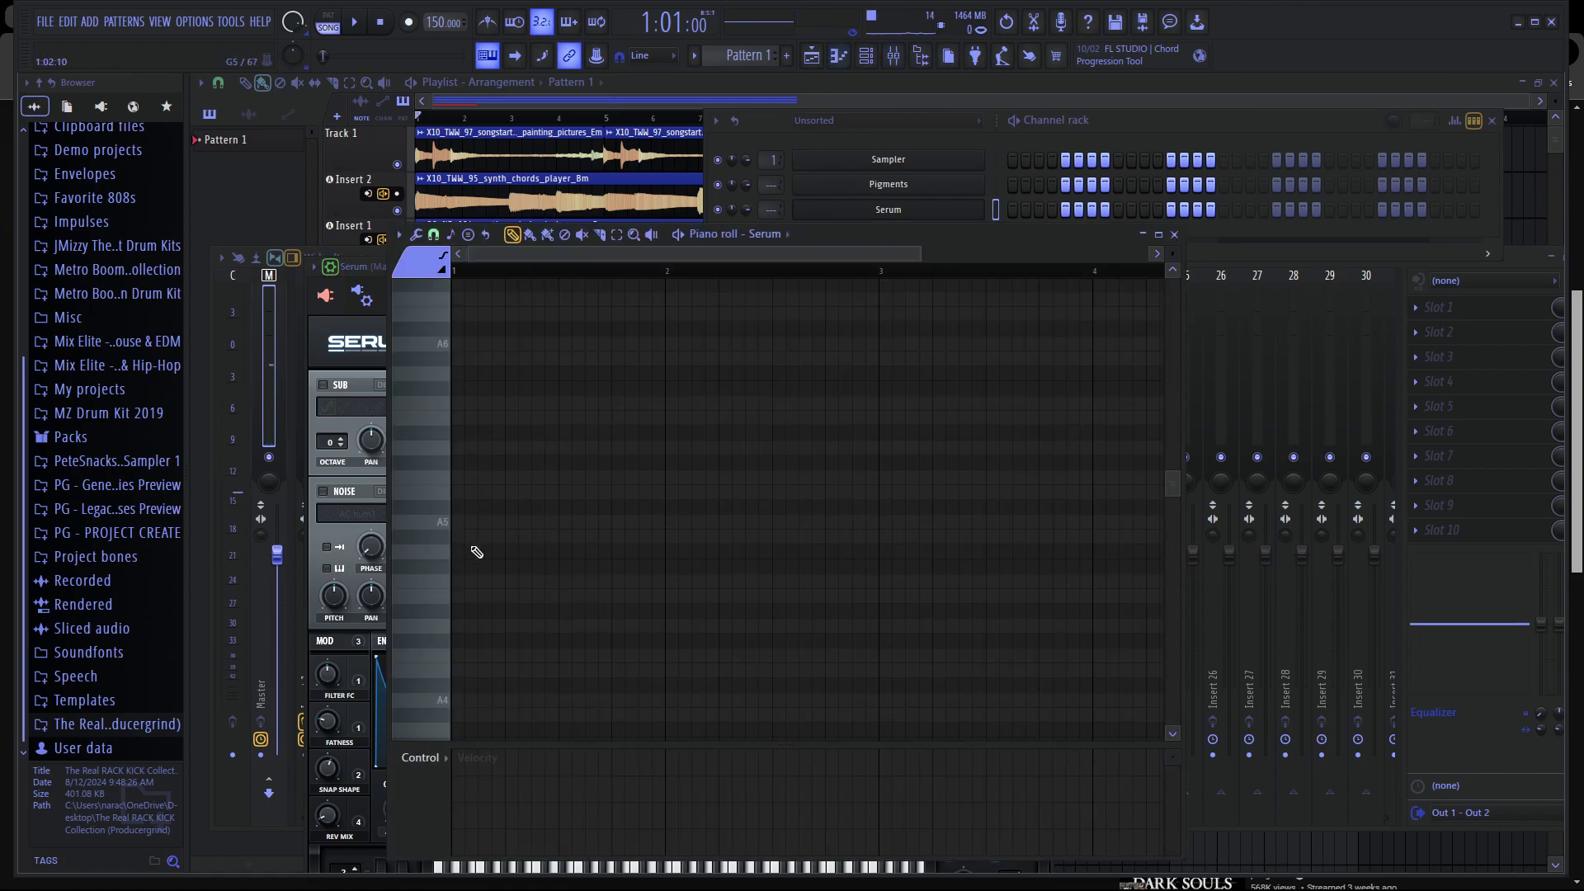
pyautogui.moveTo(472, 548); pyautogui.dragTo(675, 409)
pyautogui.press('space')
pyautogui.press('space')
pyautogui.press('space')
pyautogui.press('space')
# Try Serum's BA Chunky Bass Chop 2 [GQ] and BA Classic But More [EE] presets.
pyautogui.click(376, 323)
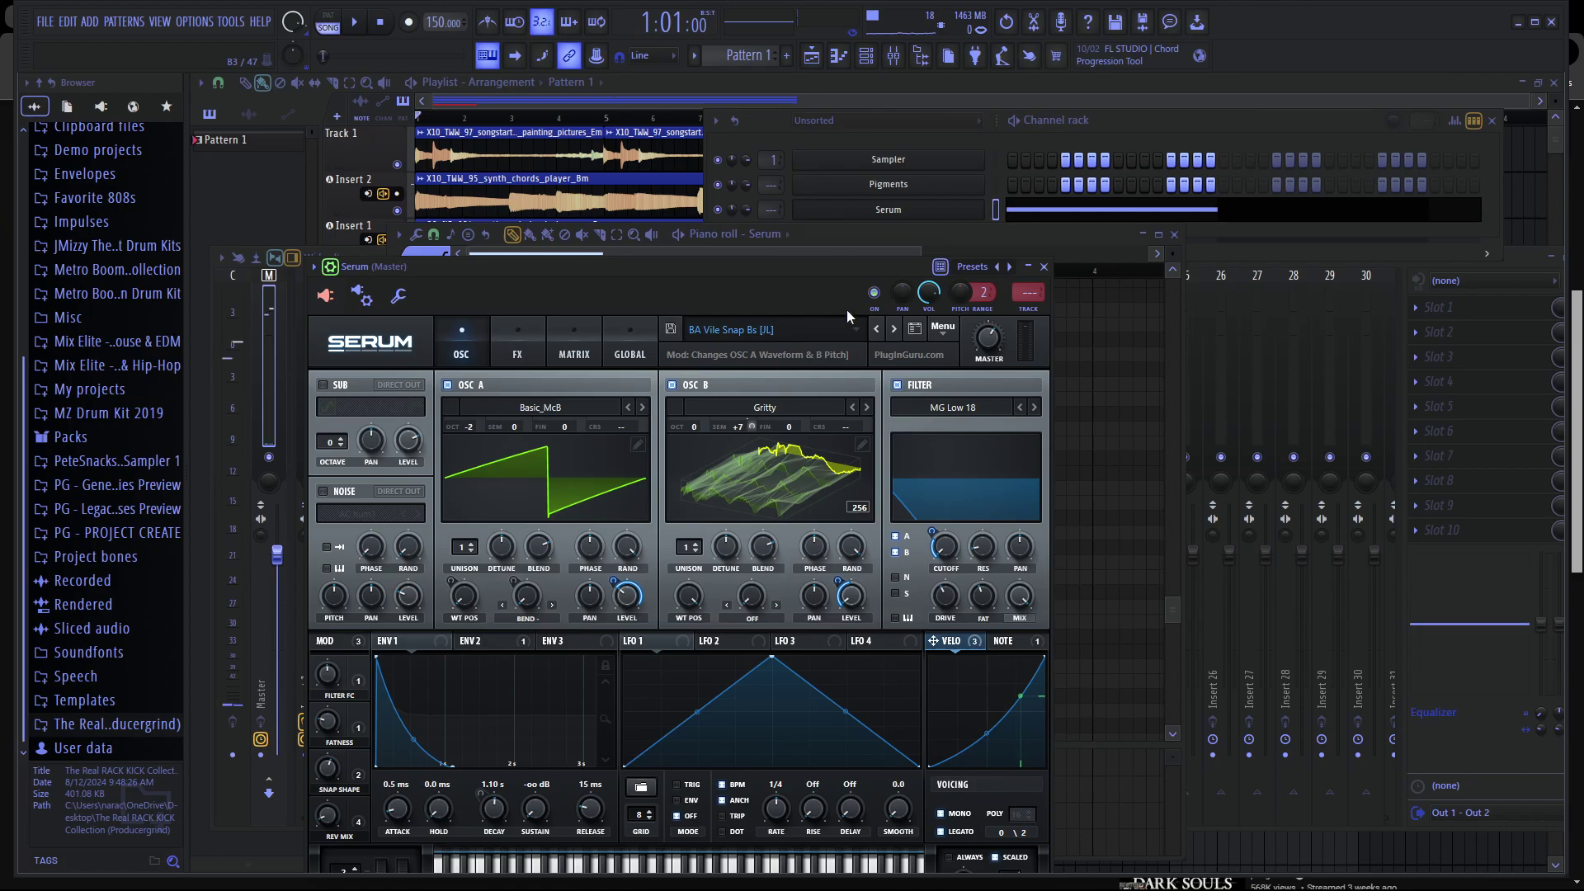
pyautogui.click(845, 330)
pyautogui.moveTo(776, 368)
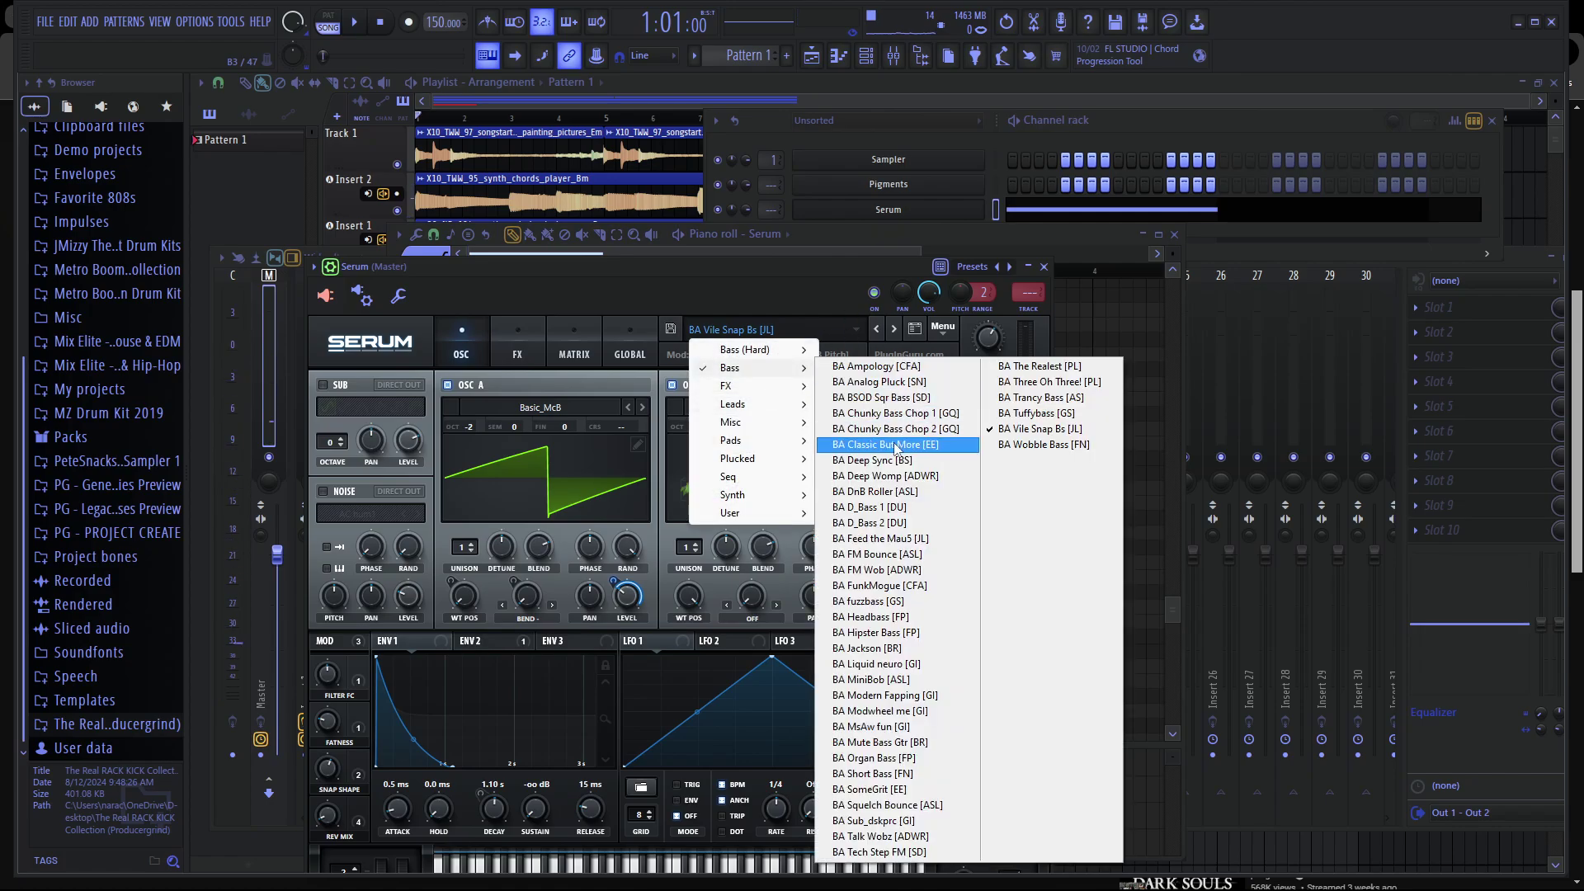
pyautogui.click(876, 429)
pyautogui.click(893, 330)
pyautogui.press('space')
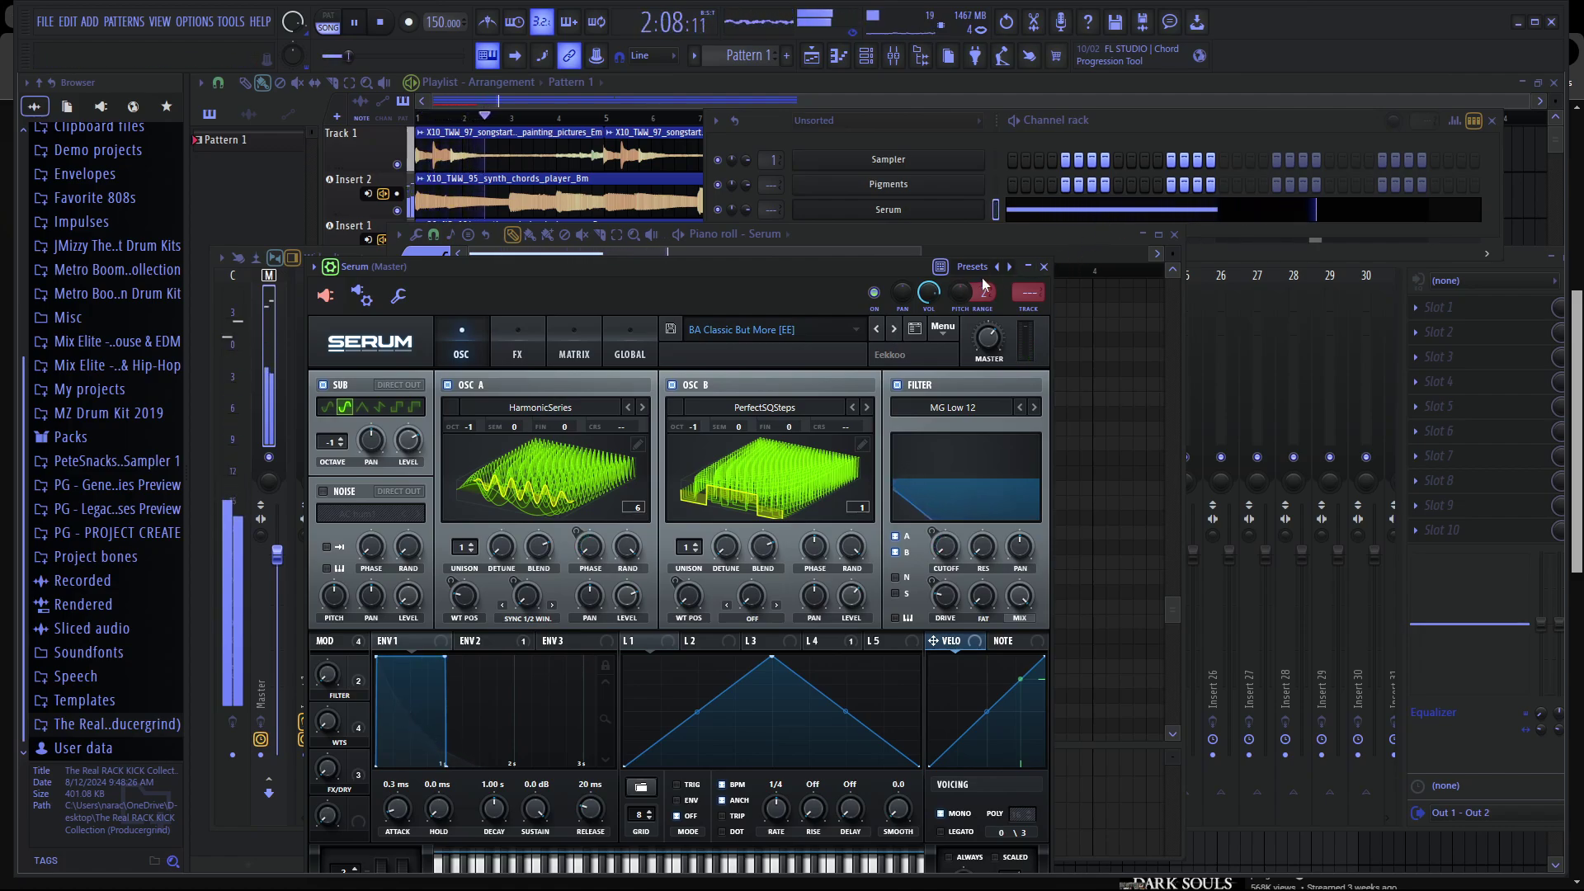
pyautogui.press('space')
# Build the first phrase: add E4 and F#4 notes and stretch B3 out to bar 3.
pyautogui.click(780, 236)
pyautogui.press('space')
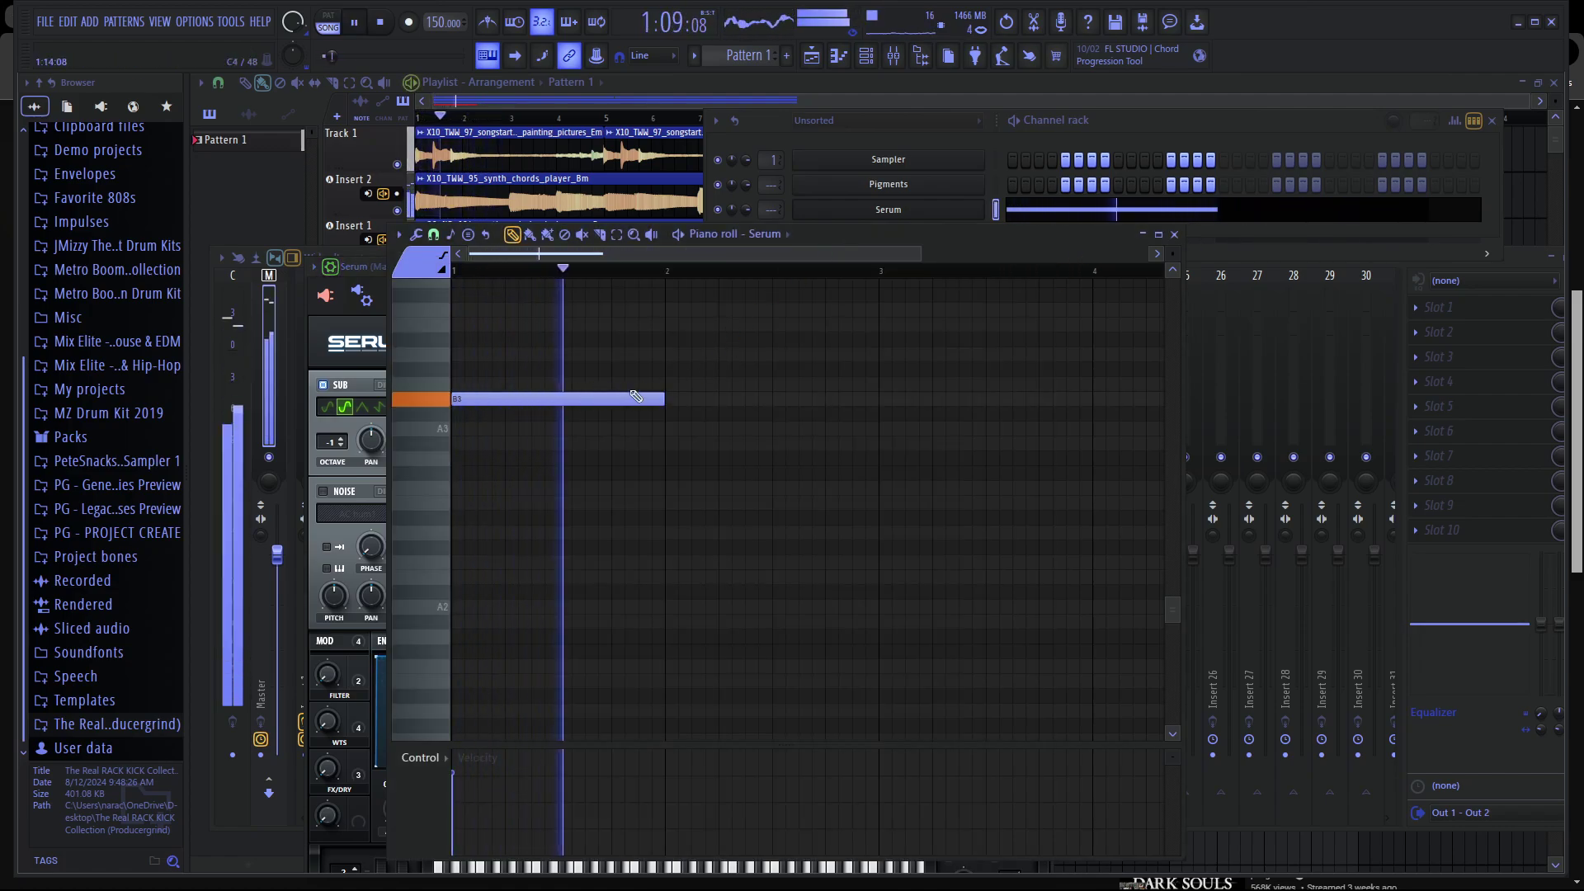
pyautogui.scroll(-1, 648, 408)
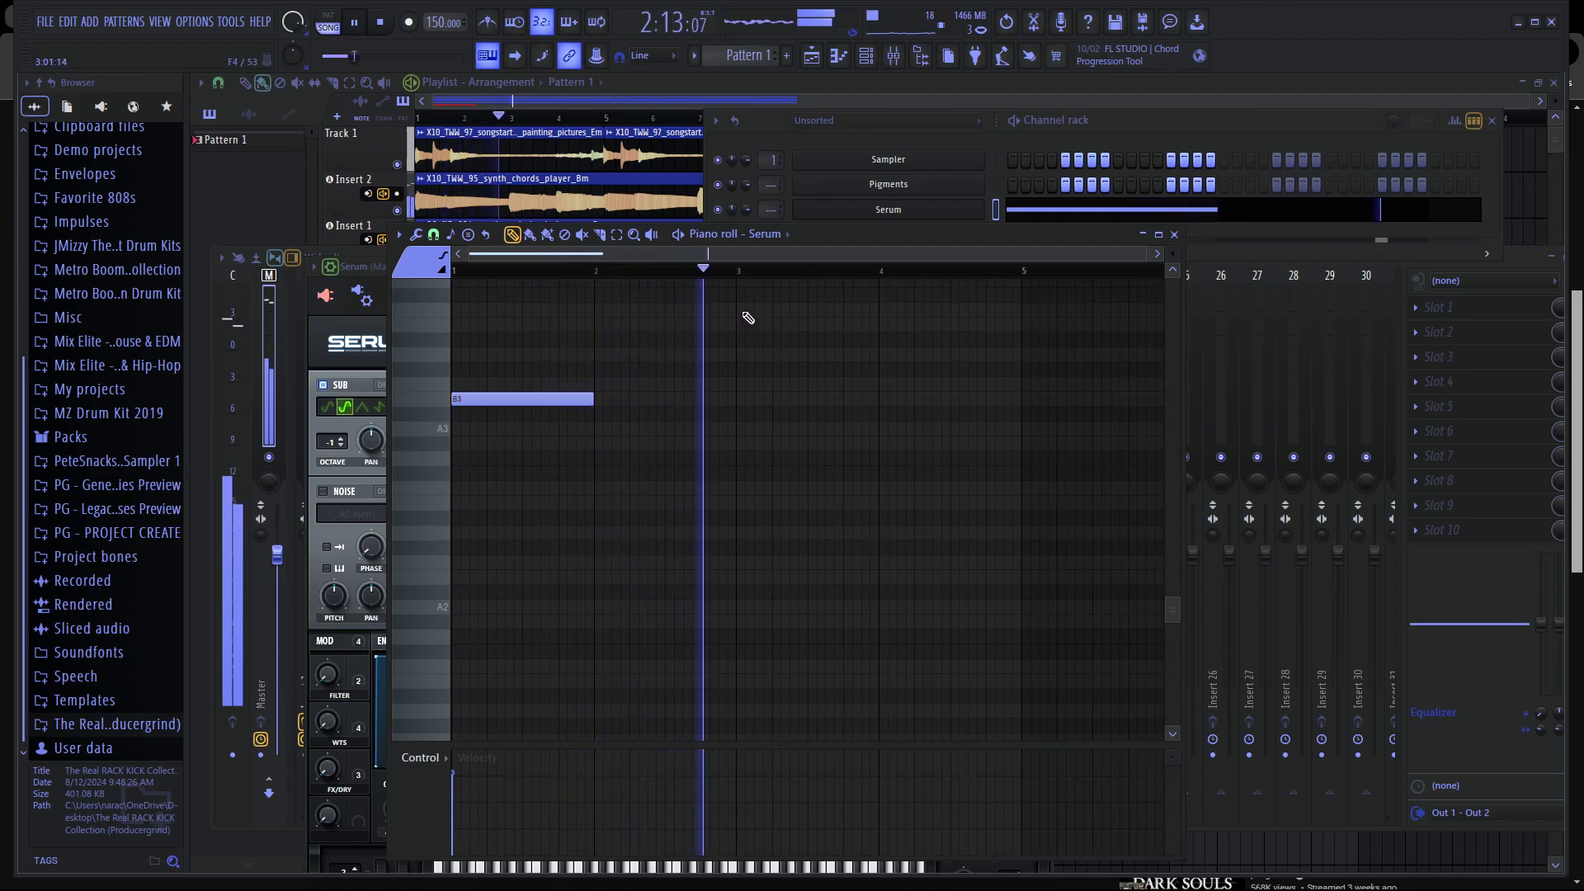
pyautogui.press('space')
pyautogui.click(788, 309)
pyautogui.moveTo(788, 306); pyautogui.dragTo(774, 329)
pyautogui.moveTo(974, 323); pyautogui.dragTo(916, 296)
pyautogui.press('space')
pyautogui.moveTo(592, 400); pyautogui.dragTo(741, 401)
pyautogui.scroll(2, 766, 423)
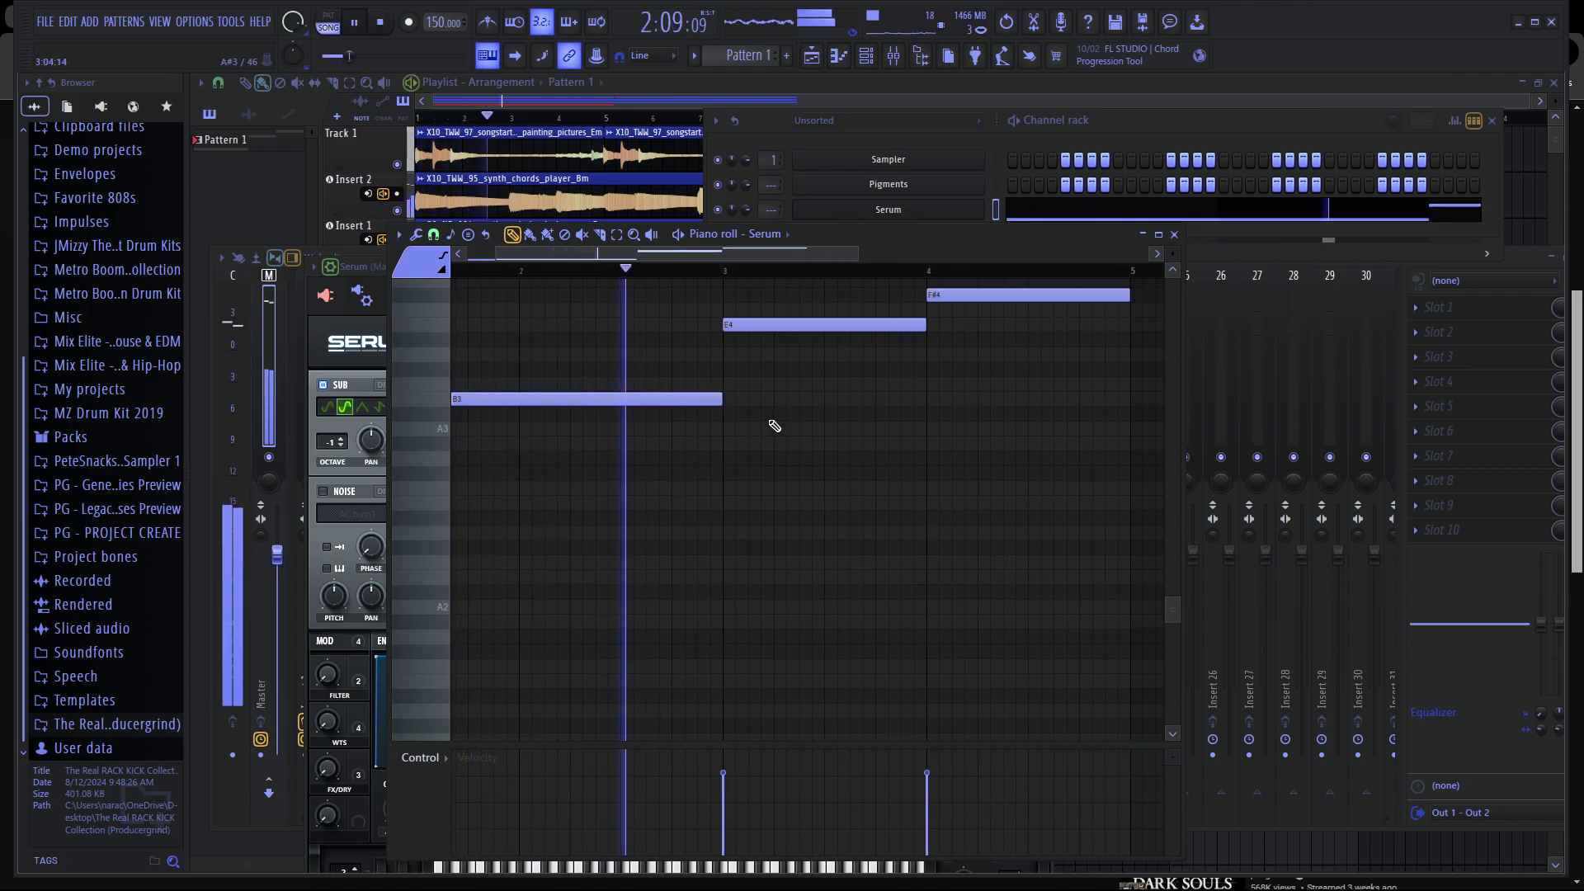
pyautogui.scroll(-3, 776, 421)
pyautogui.scroll(3, 854, 363)
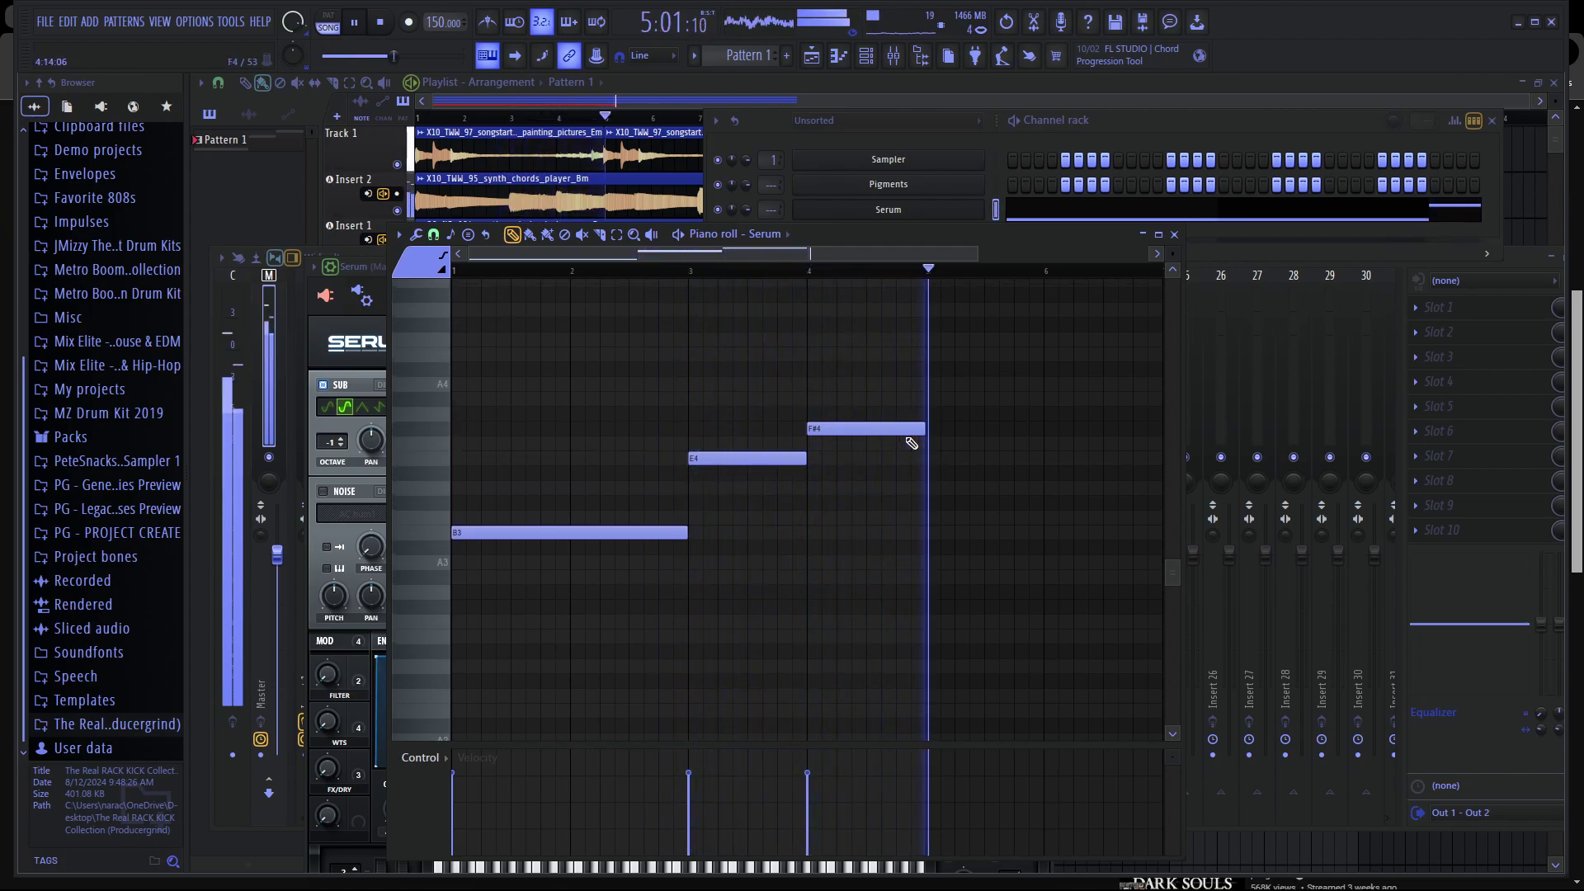
pyautogui.press('space')
pyautogui.scroll(-2, 801, 389)
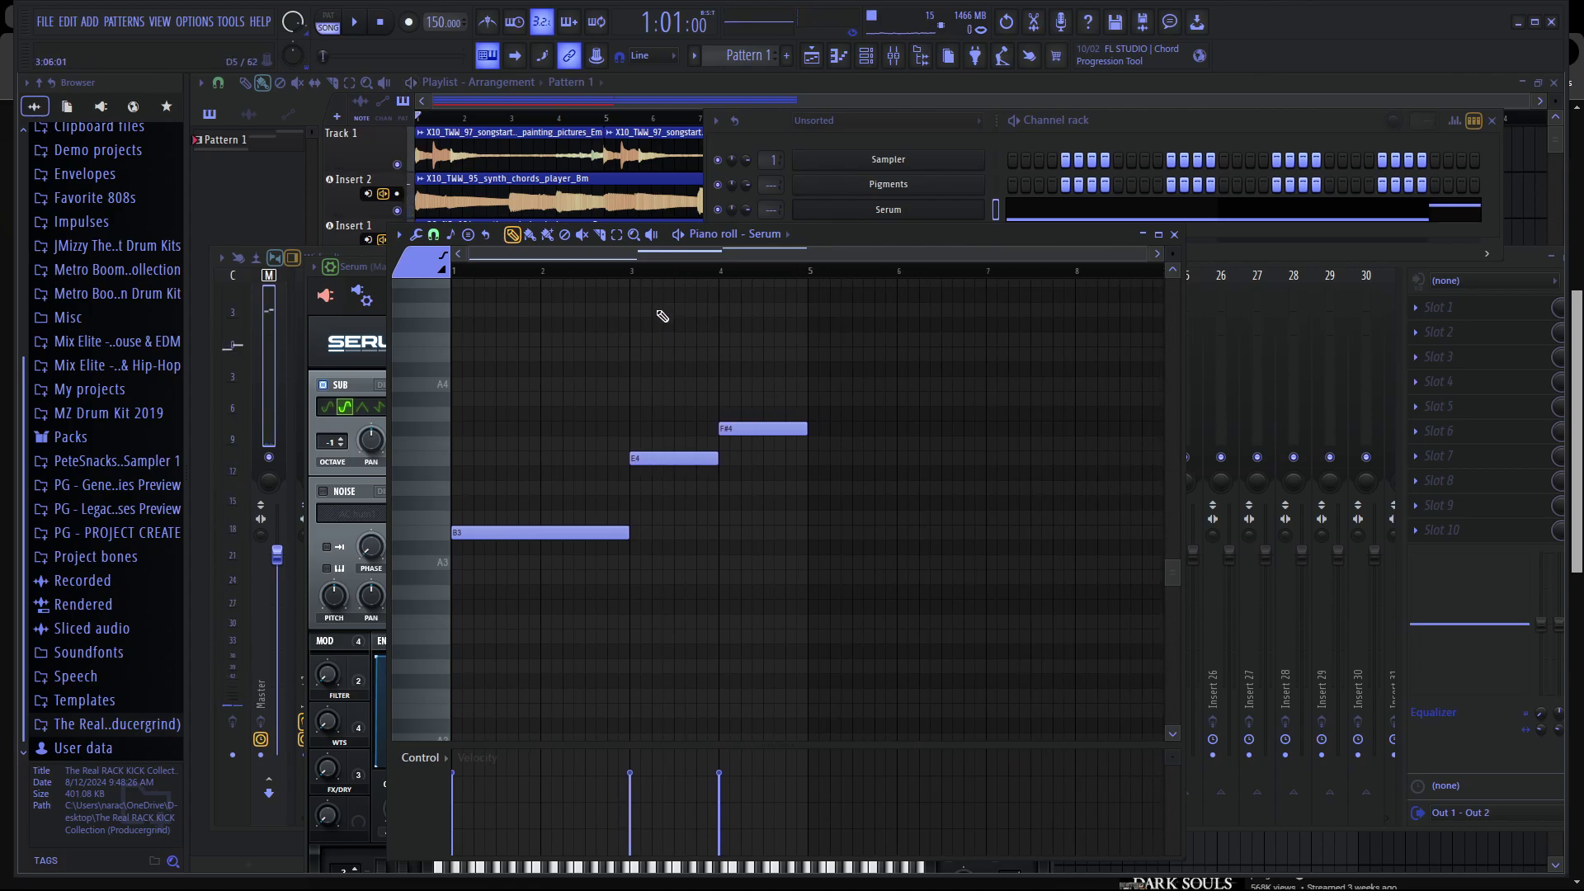
pyautogui.press('space')
# Duplicate the B3–E4–F#4 phrase with Ctrl+B, then lower the first F#4 to C#4.
pyautogui.click(617, 235)
pyautogui.moveTo(869, 373); pyautogui.dragTo(569, 546)
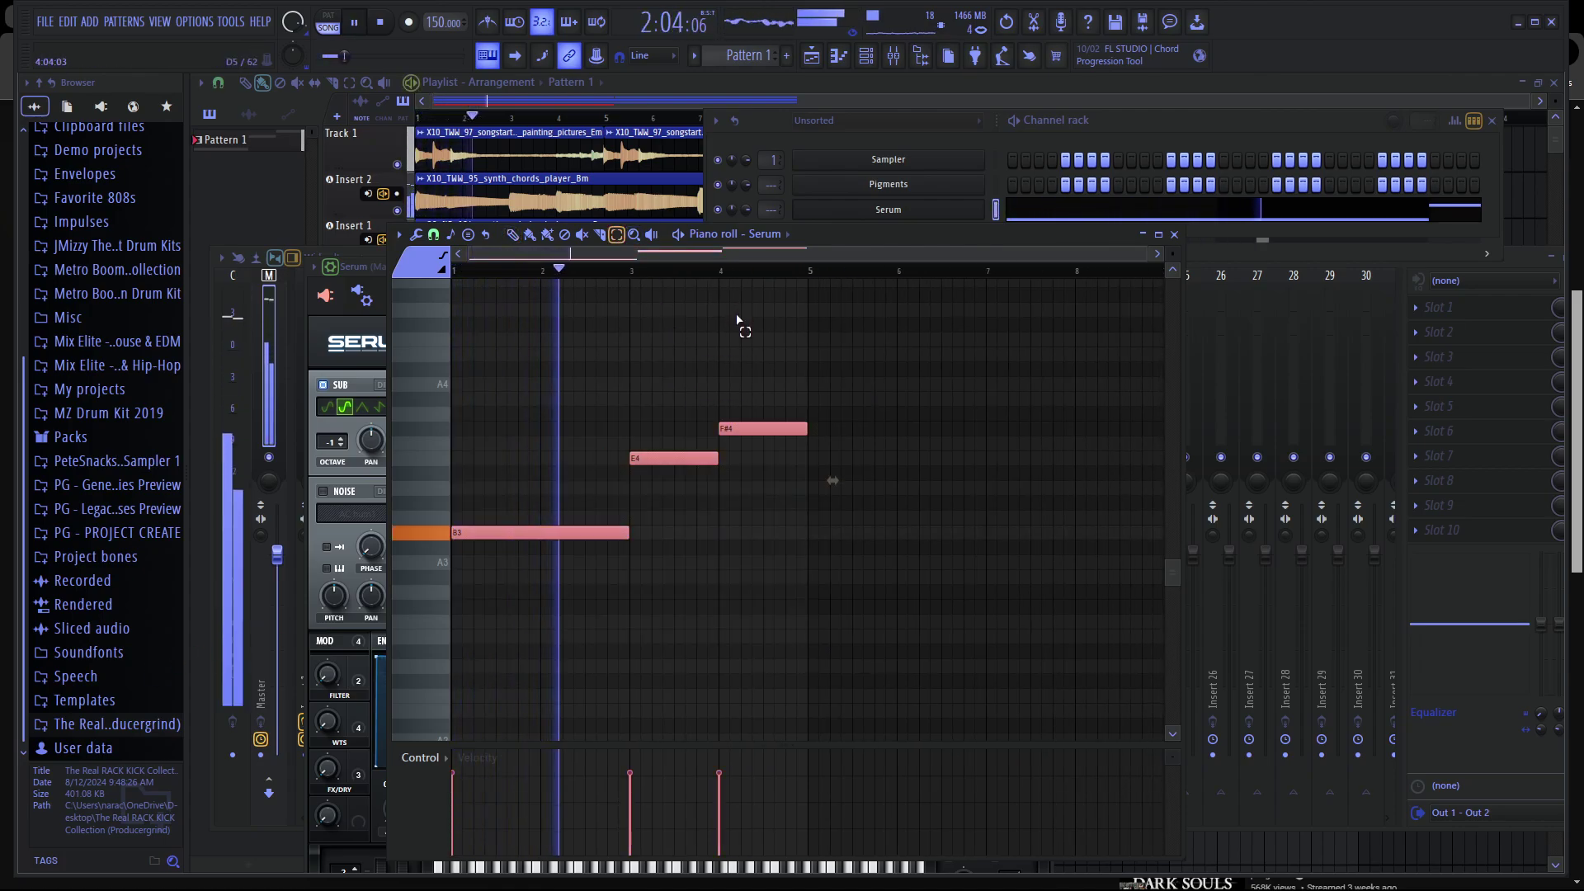
pyautogui.hotkey('ctrl', 'b')
pyautogui.scroll(-2, 753, 548)
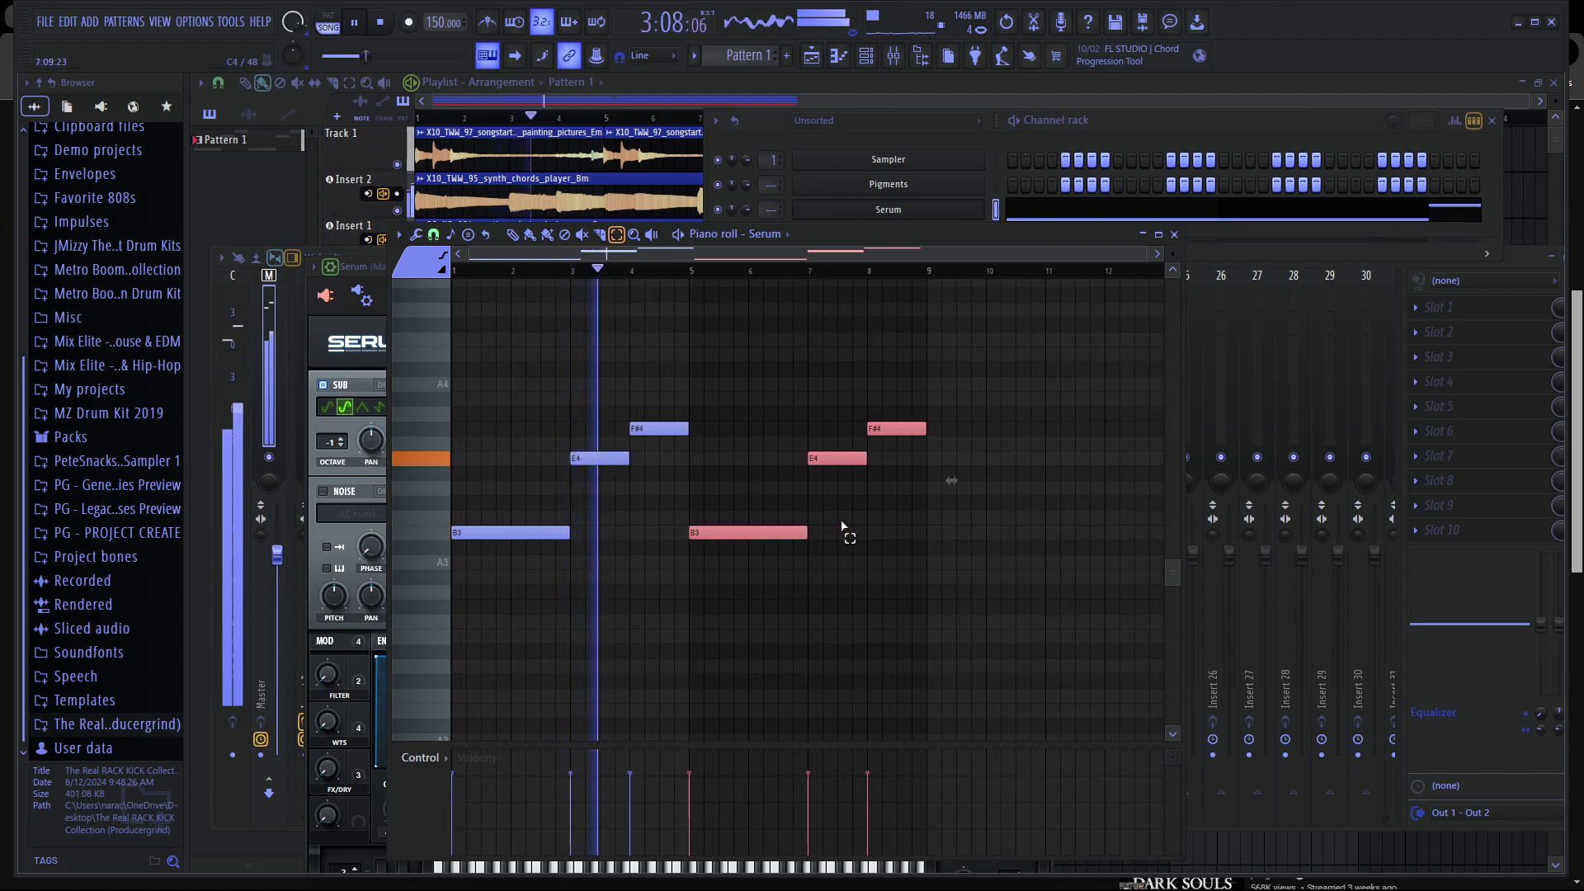
pyautogui.click(754, 418)
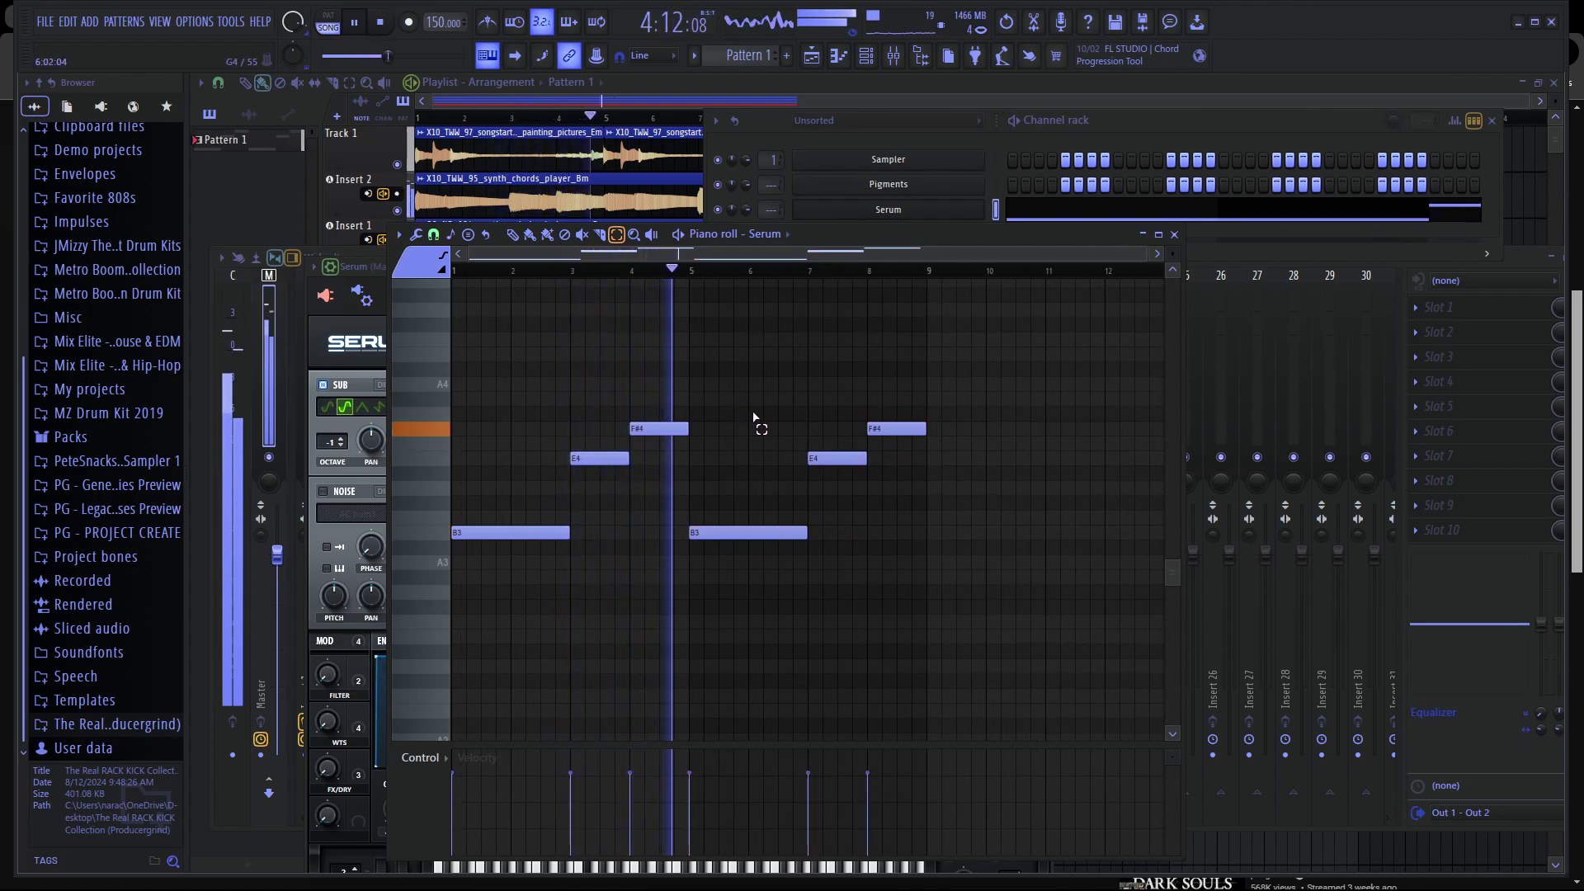
pyautogui.press('space')
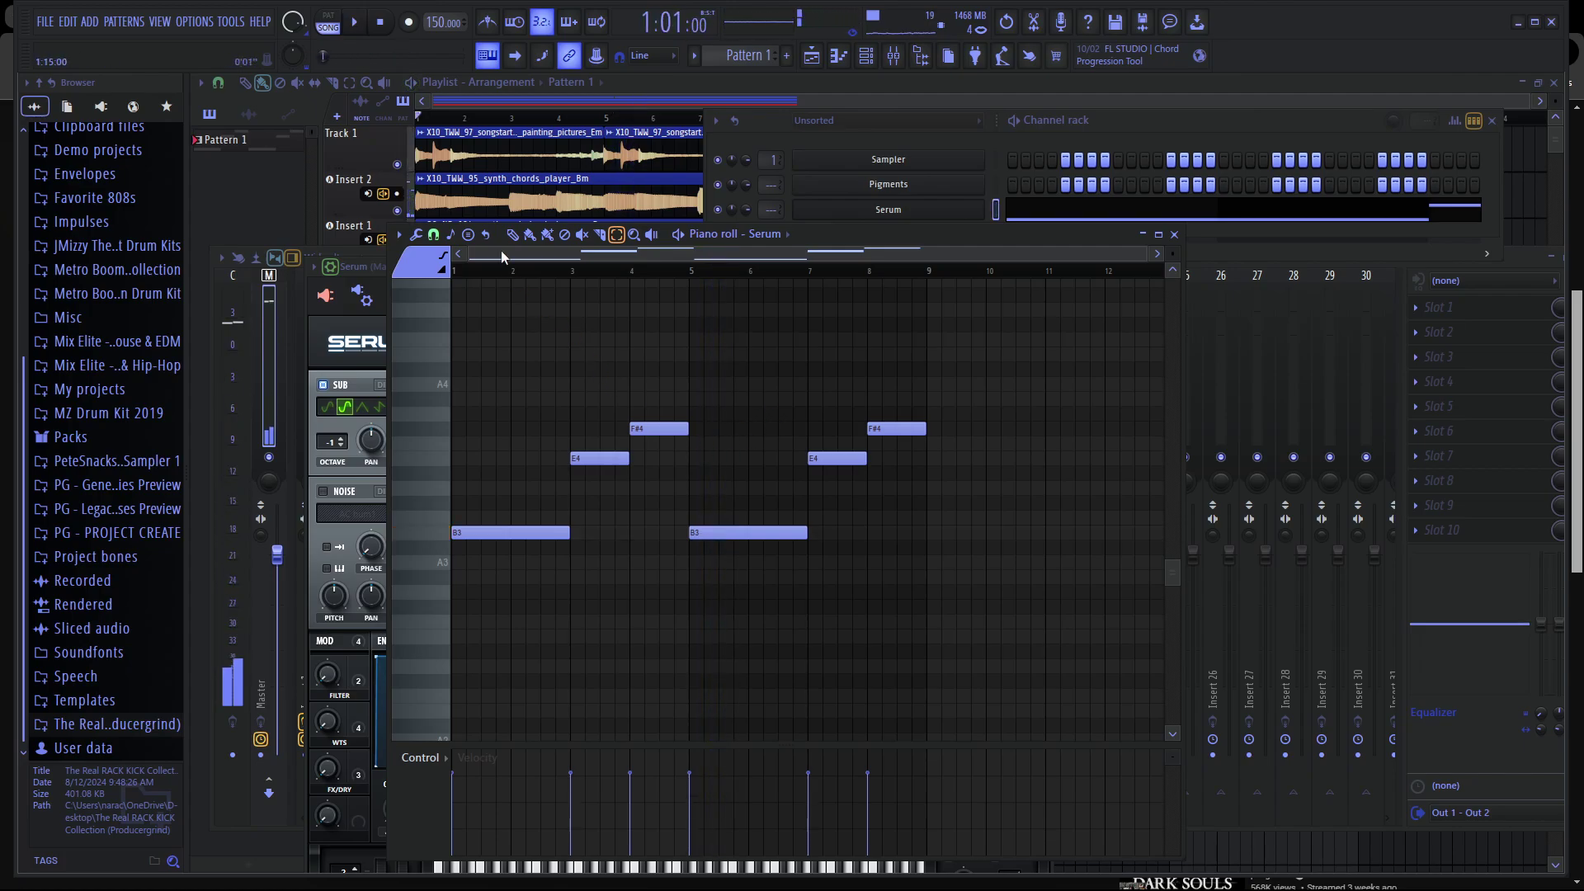
pyautogui.press('space')
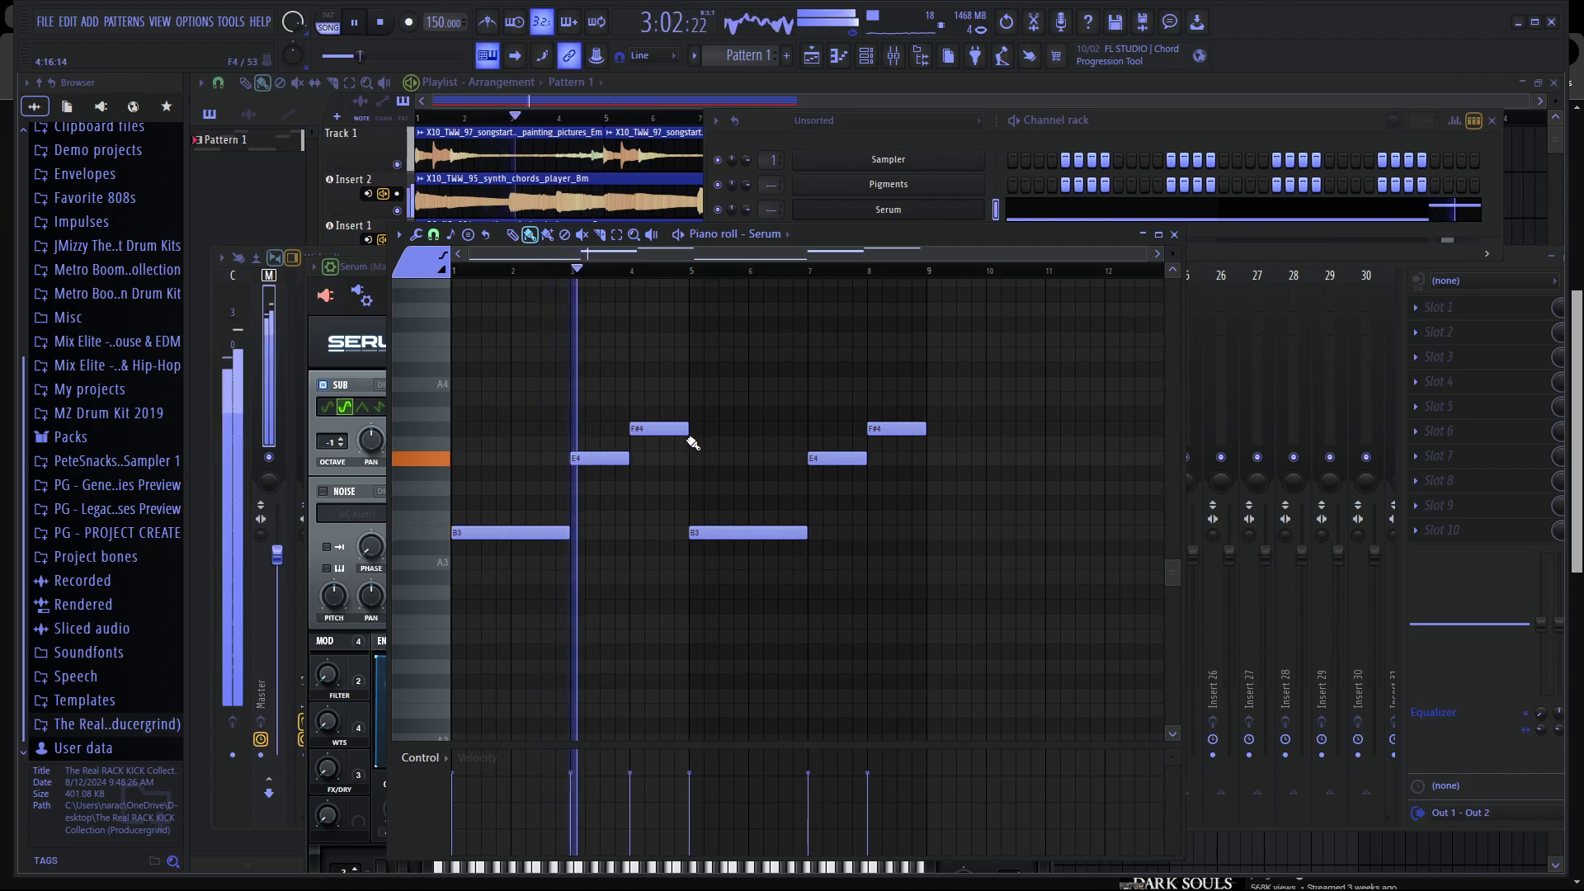
pyautogui.press('space')
pyautogui.moveTo(663, 431); pyautogui.dragTo(658, 508)
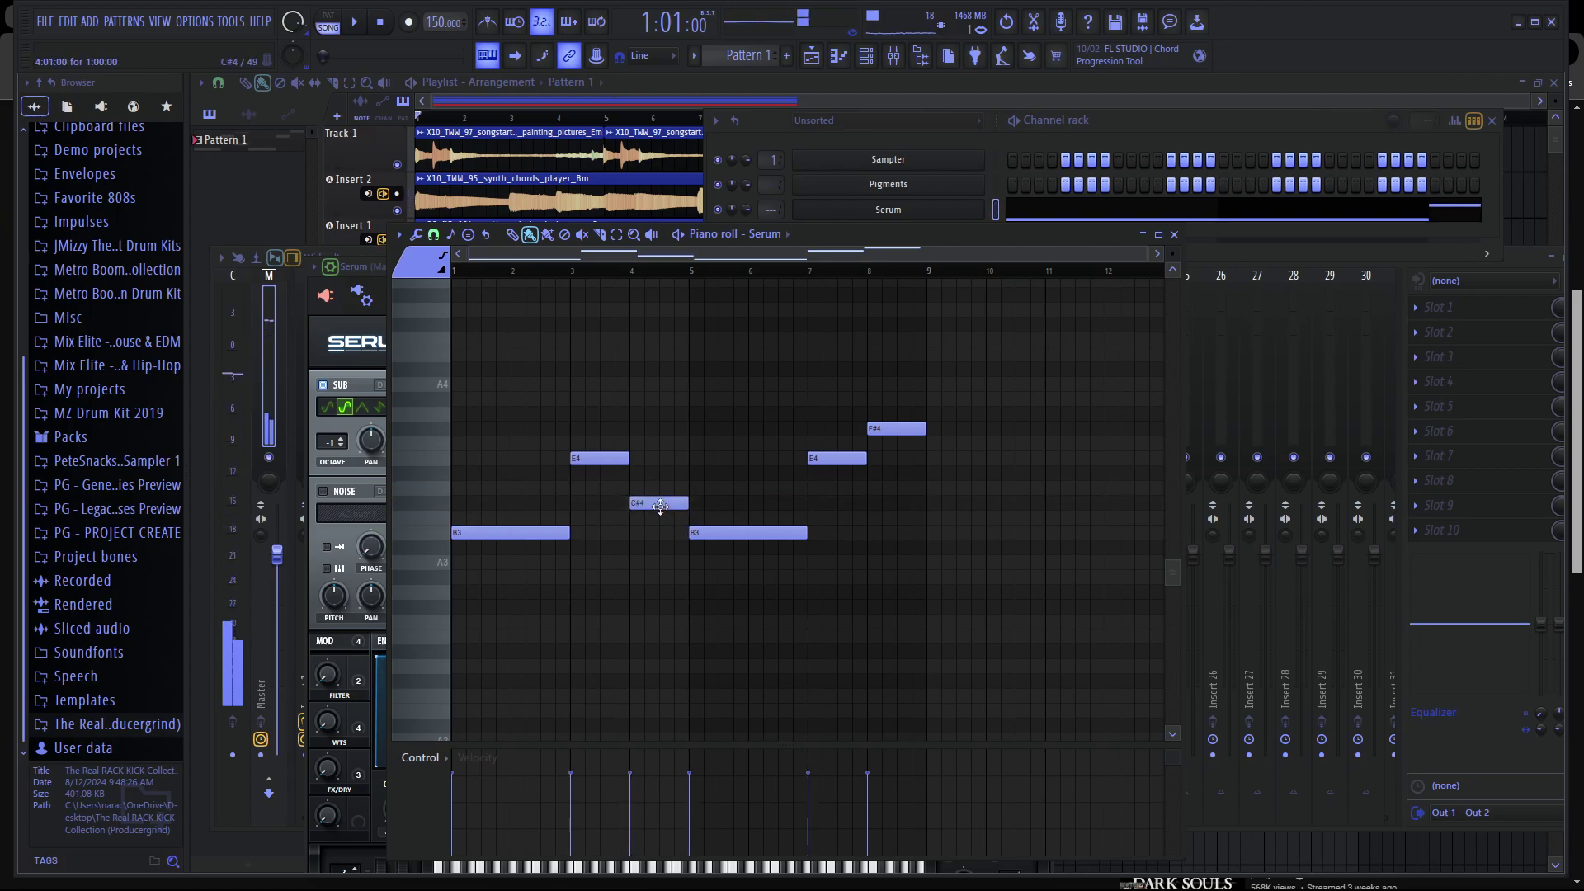
pyautogui.press('space')
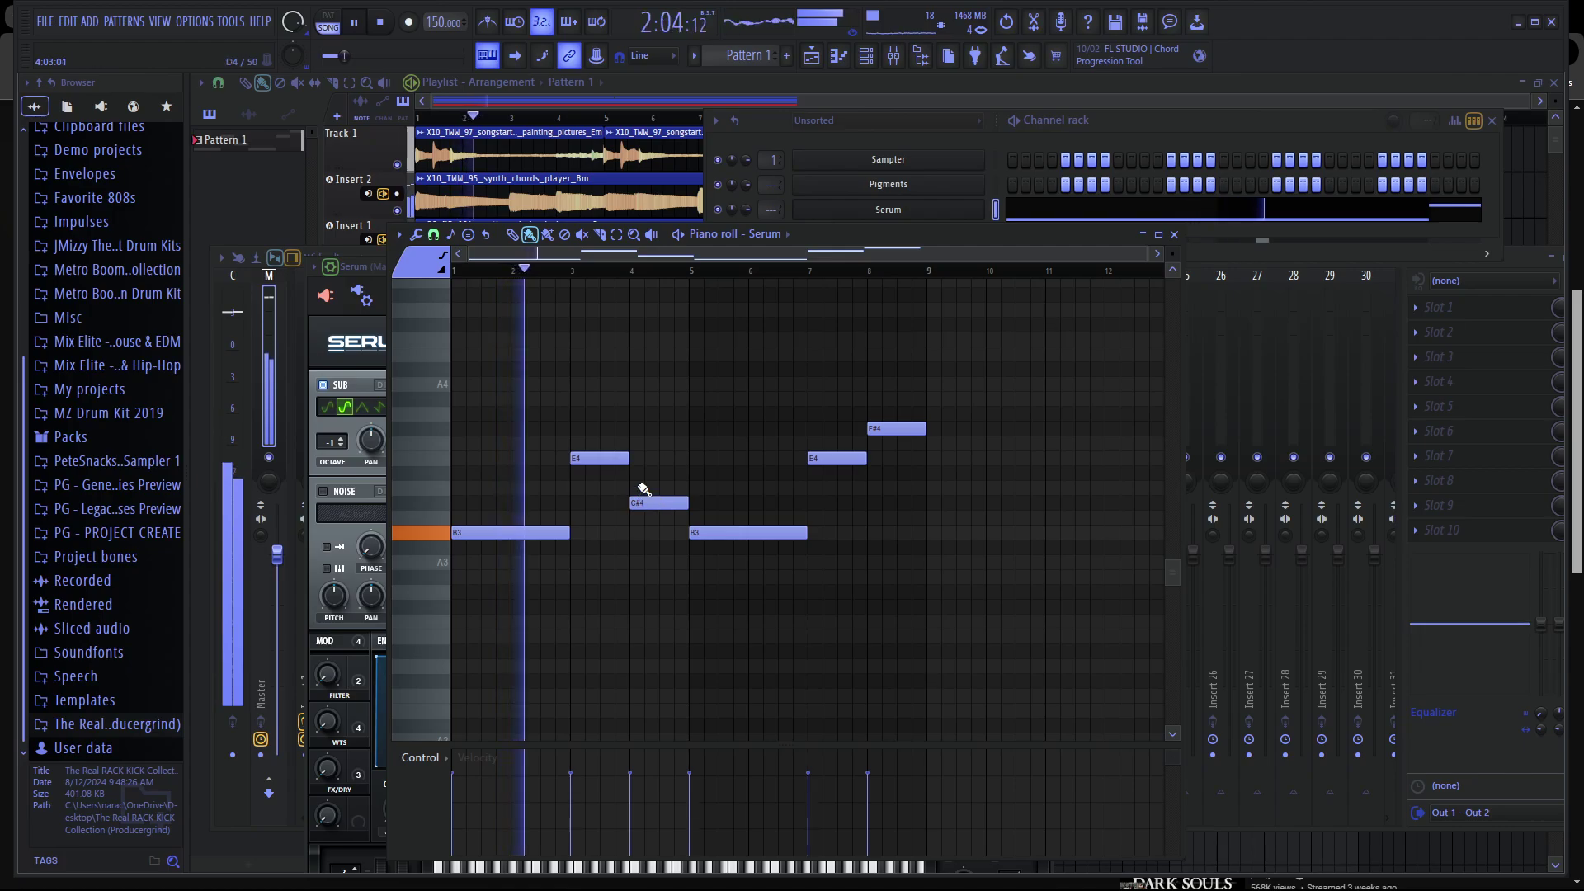
pyautogui.keyDown('ctrl'); pyautogui.scroll(3, 661, 555); pyautogui.keyUp('ctrl')
pyautogui.keyDown('ctrl'); pyautogui.scroll(1, 662, 554); pyautogui.keyUp('ctrl')
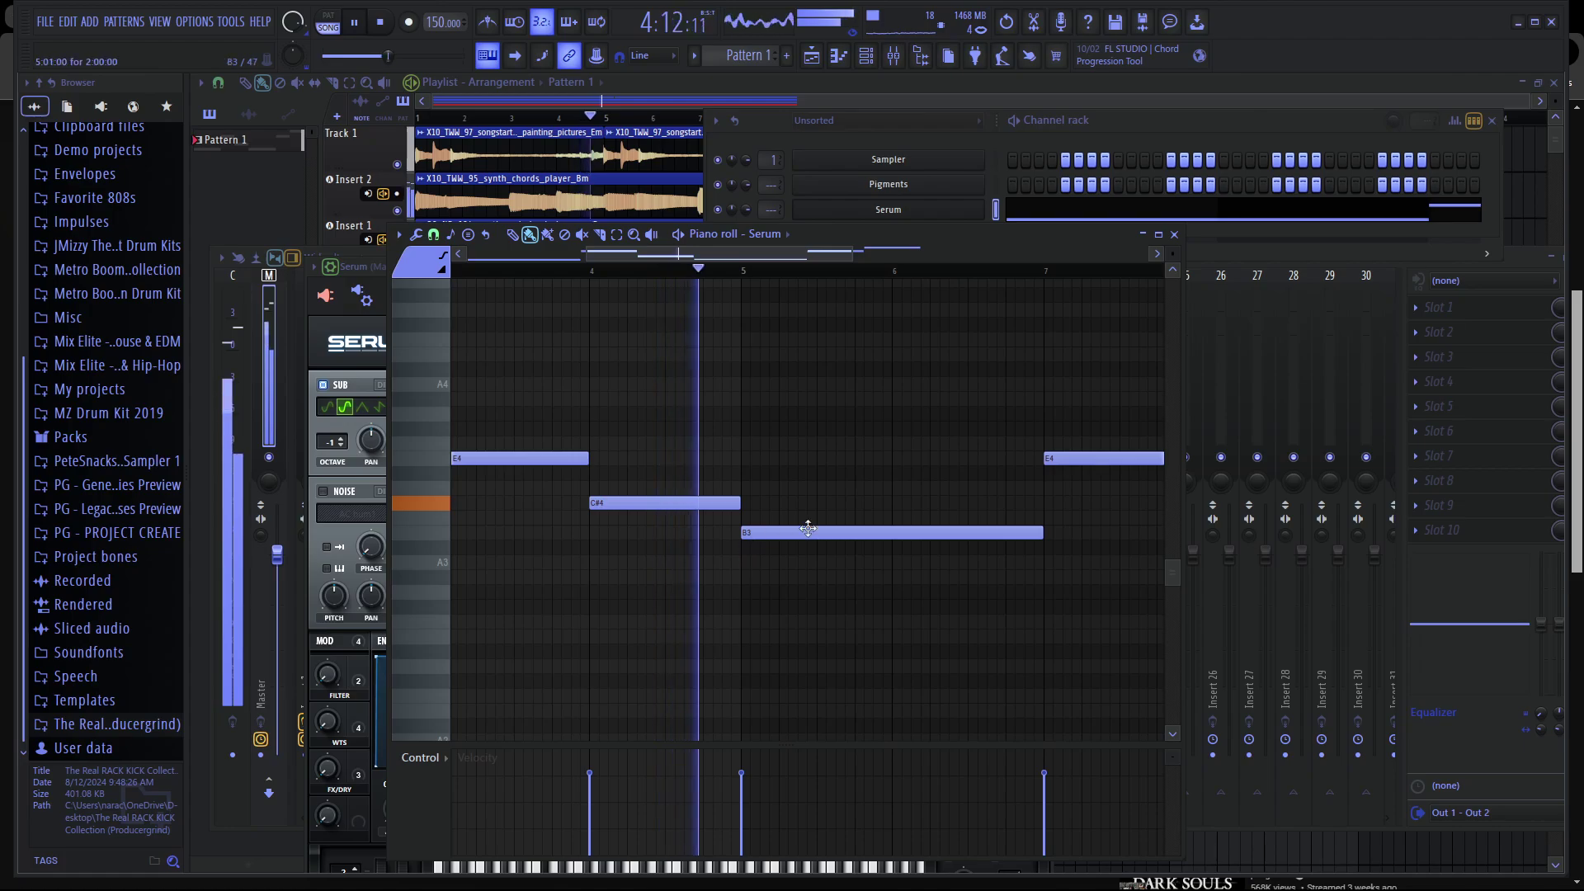
pyautogui.keyDown('ctrl'); pyautogui.scroll(-3, 829, 526); pyautogui.keyUp('ctrl')
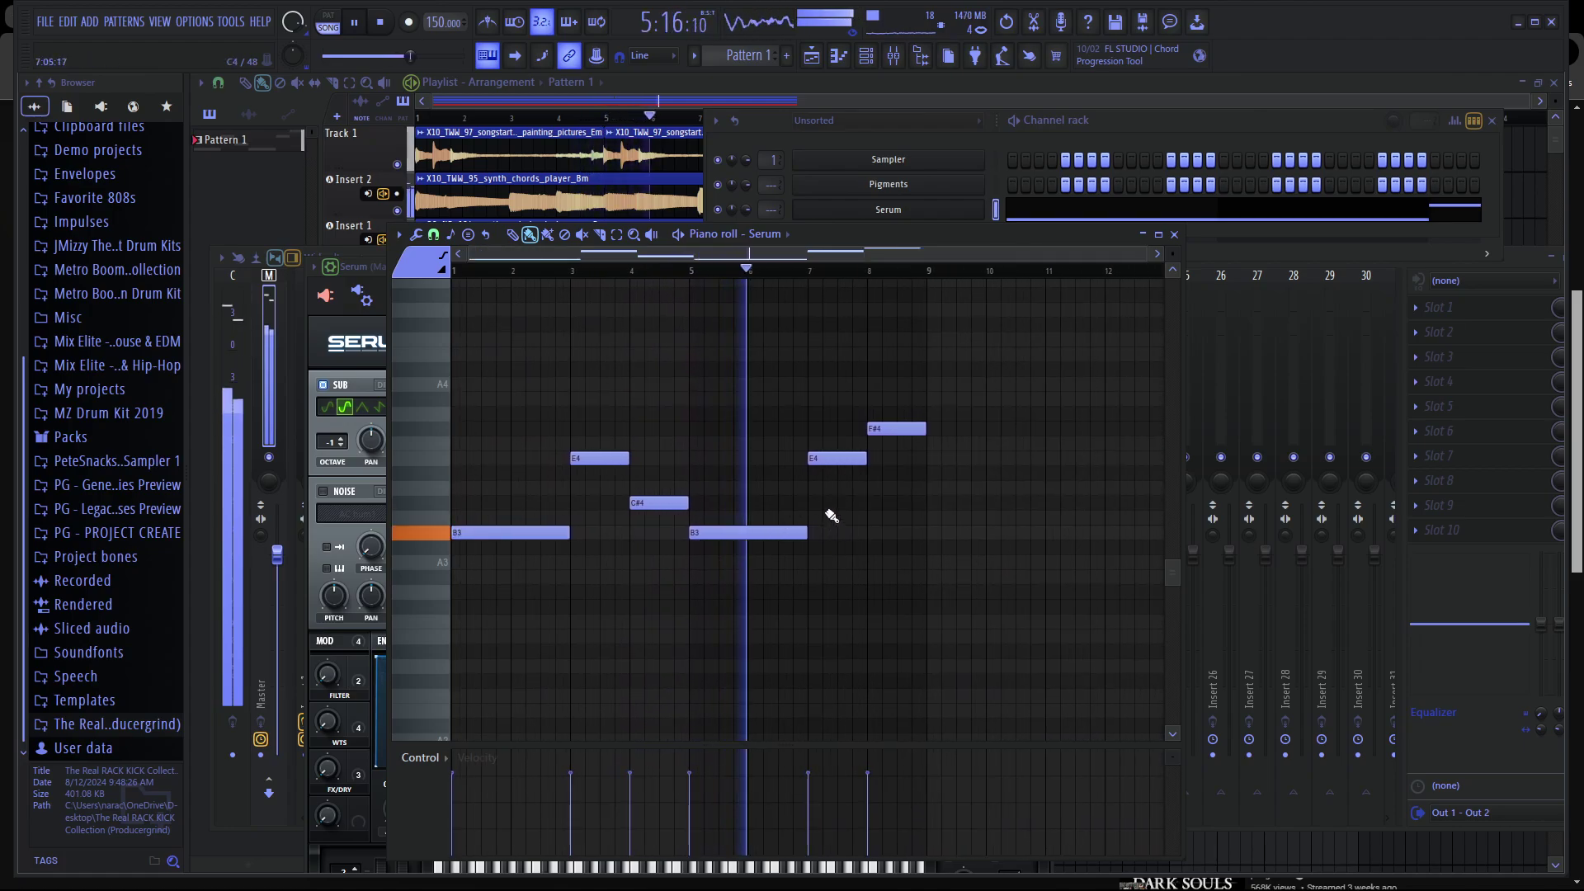
pyautogui.scroll(3, 832, 515)
pyautogui.scroll(4, 833, 505)
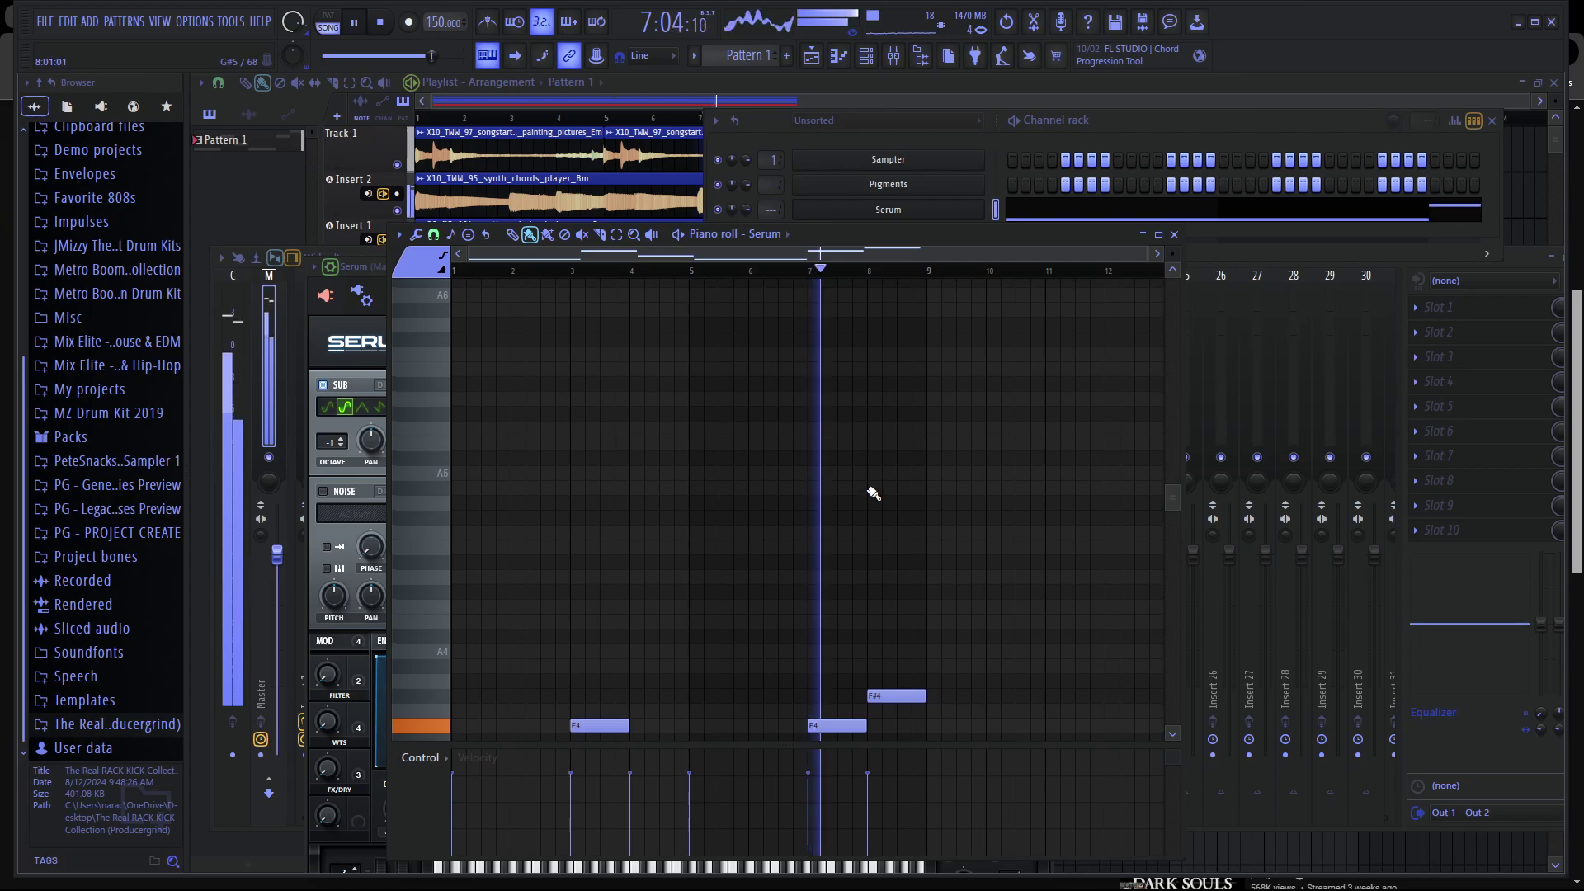
# Step through several of Serum's bass presets with the next-preset arrow.
pyautogui.click(360, 313)
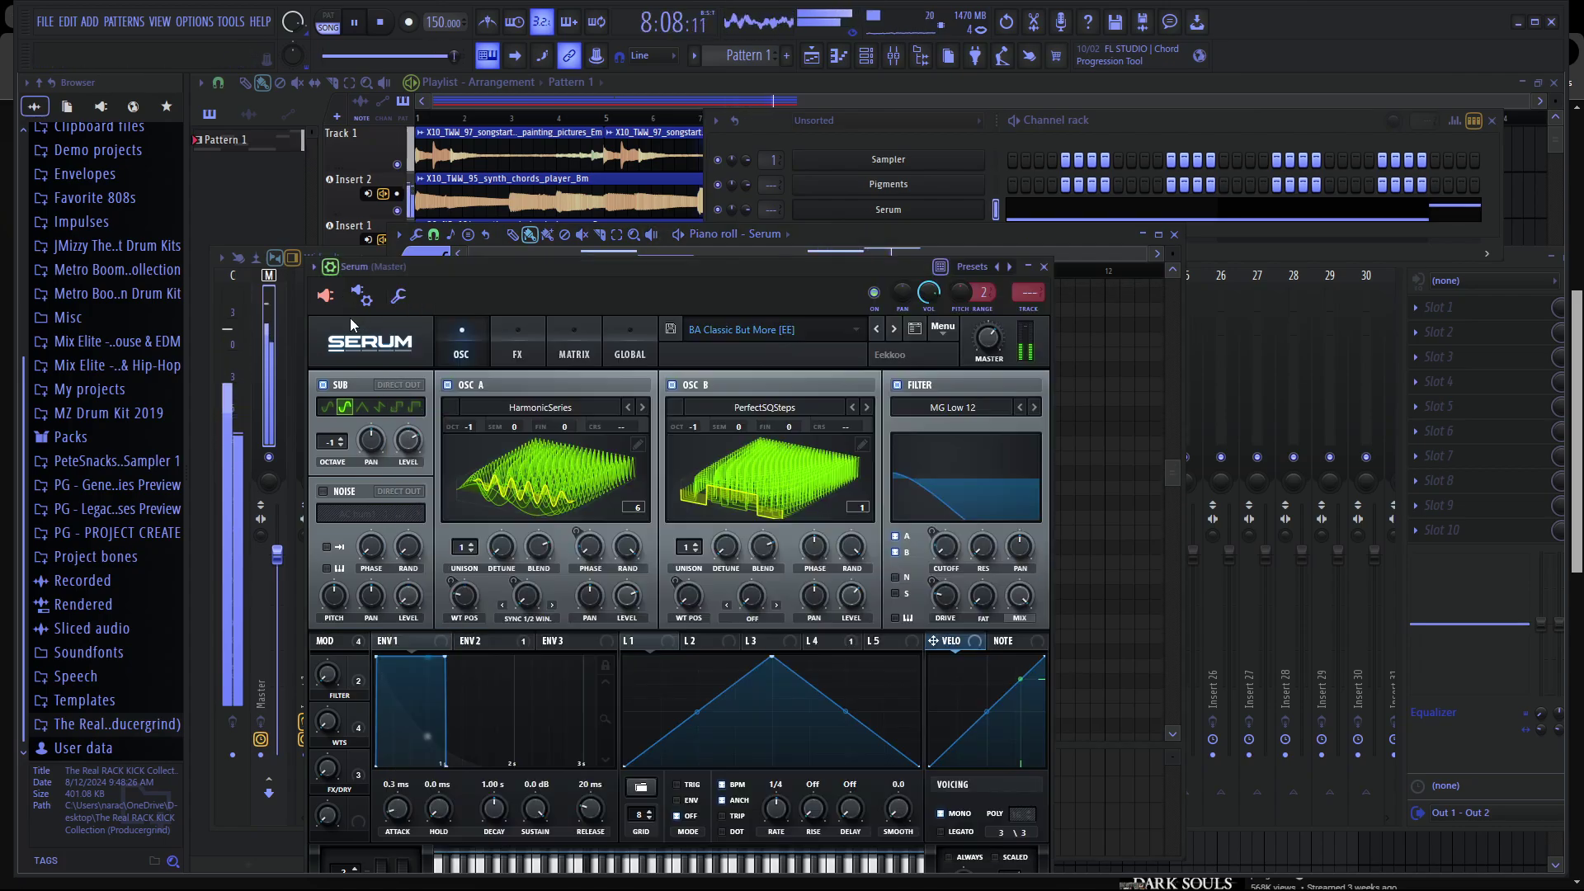
pyautogui.click(893, 331)
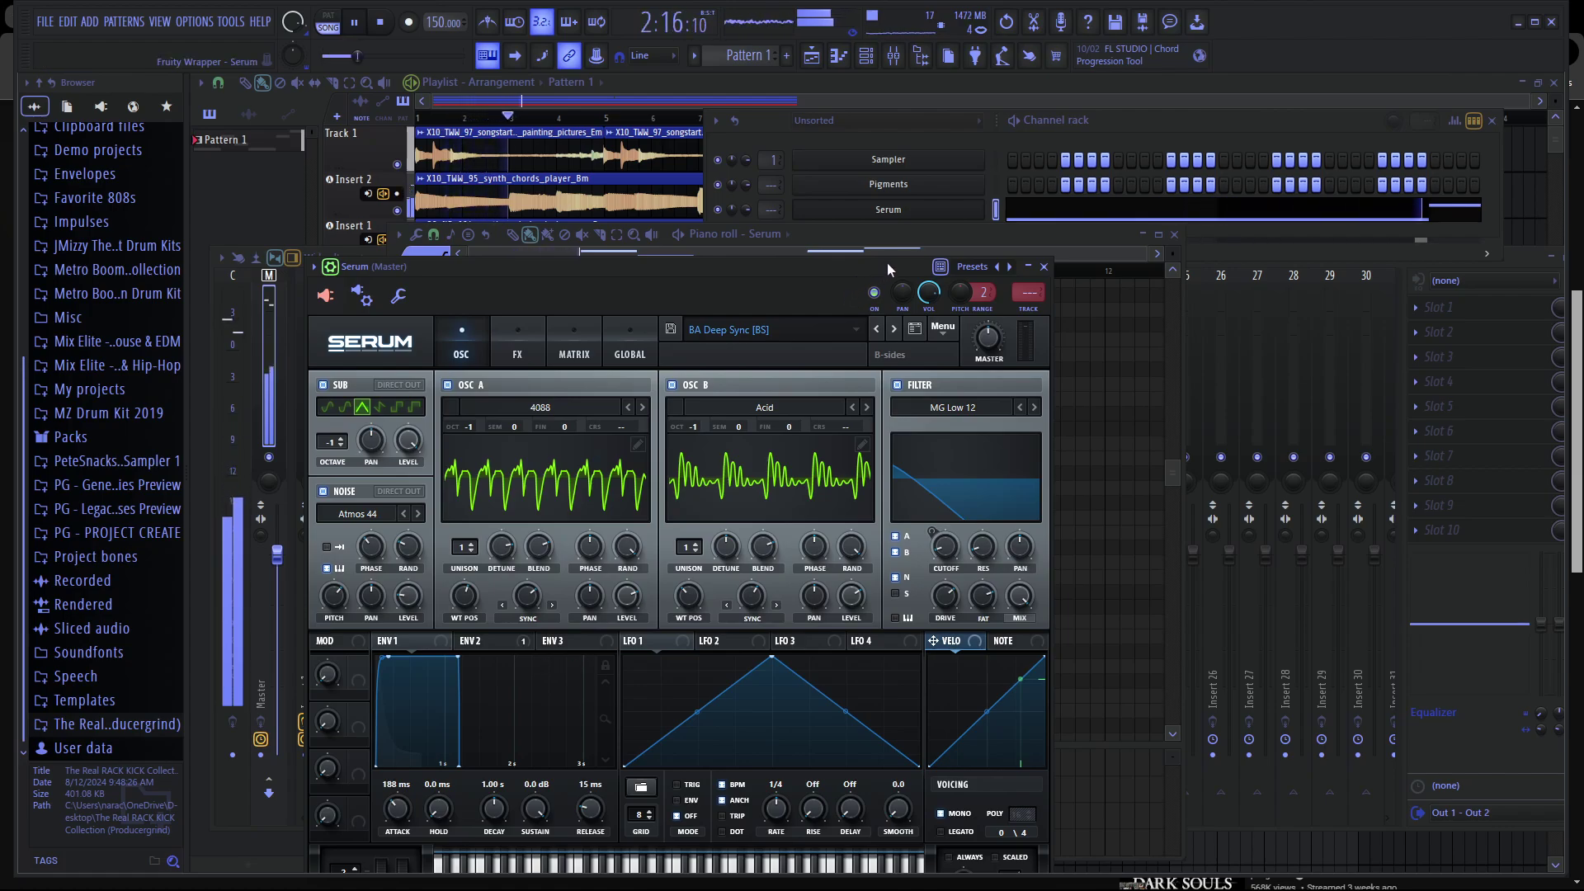
pyautogui.click(894, 330)
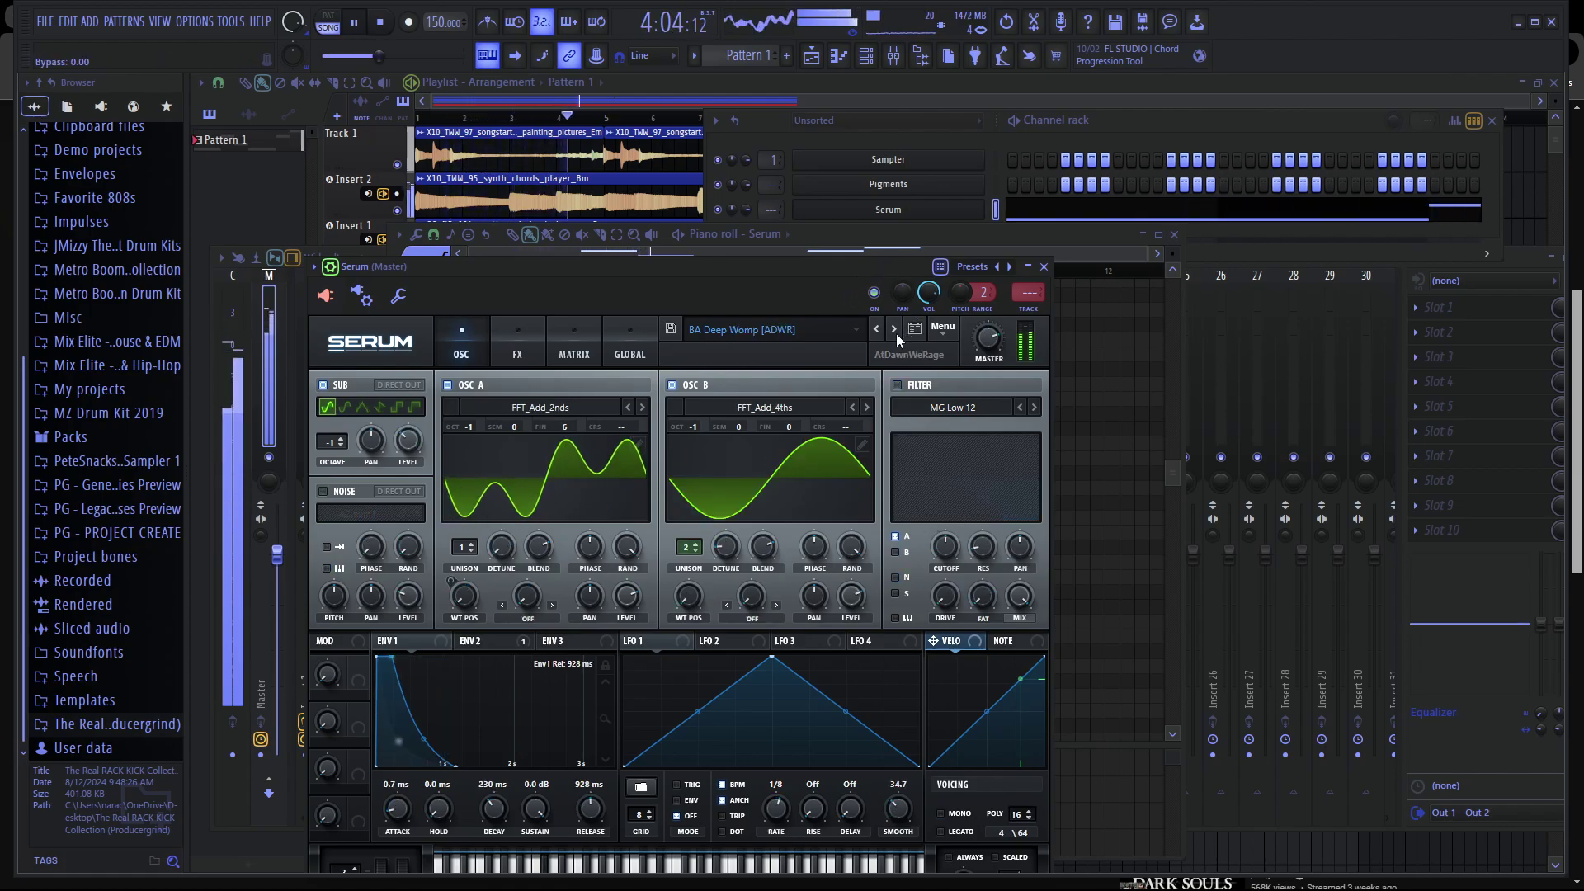
pyautogui.click(894, 330)
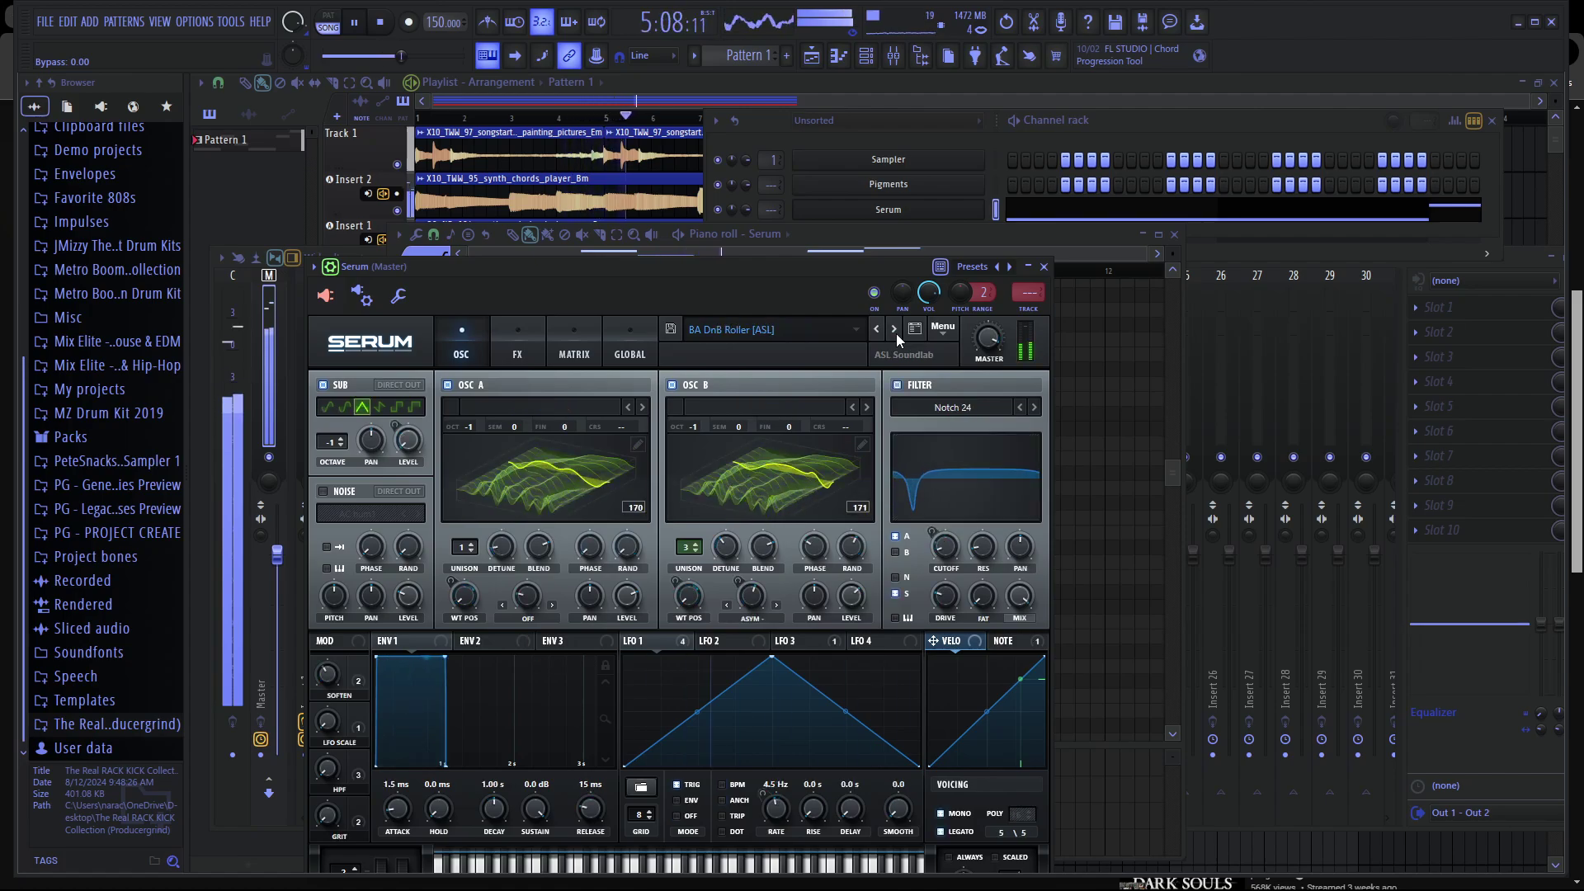
pyautogui.click(893, 330)
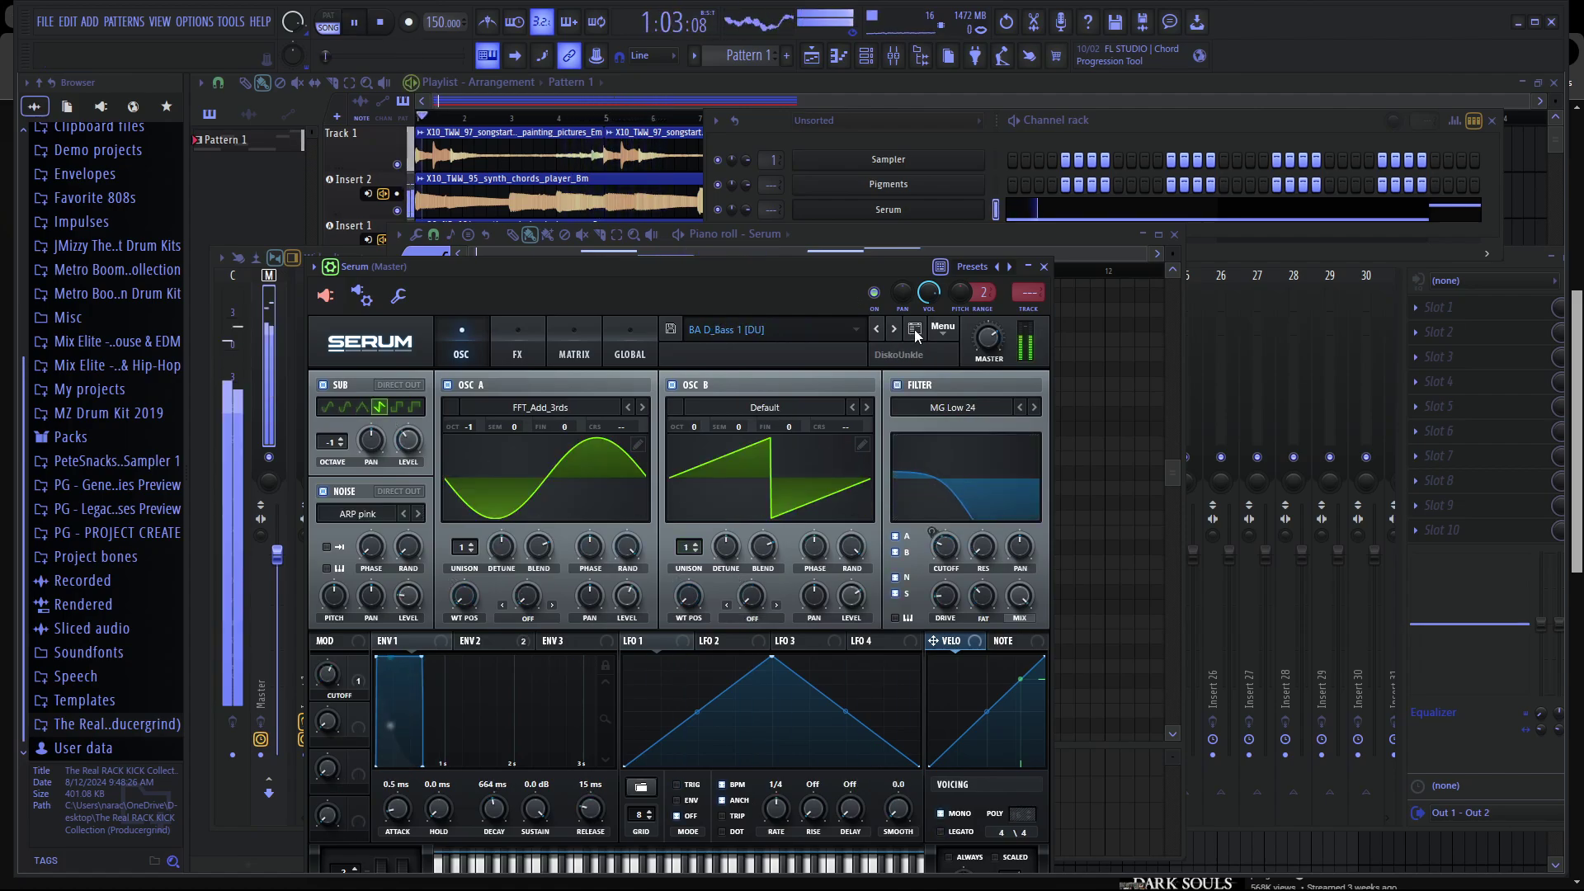
pyautogui.click(894, 329)
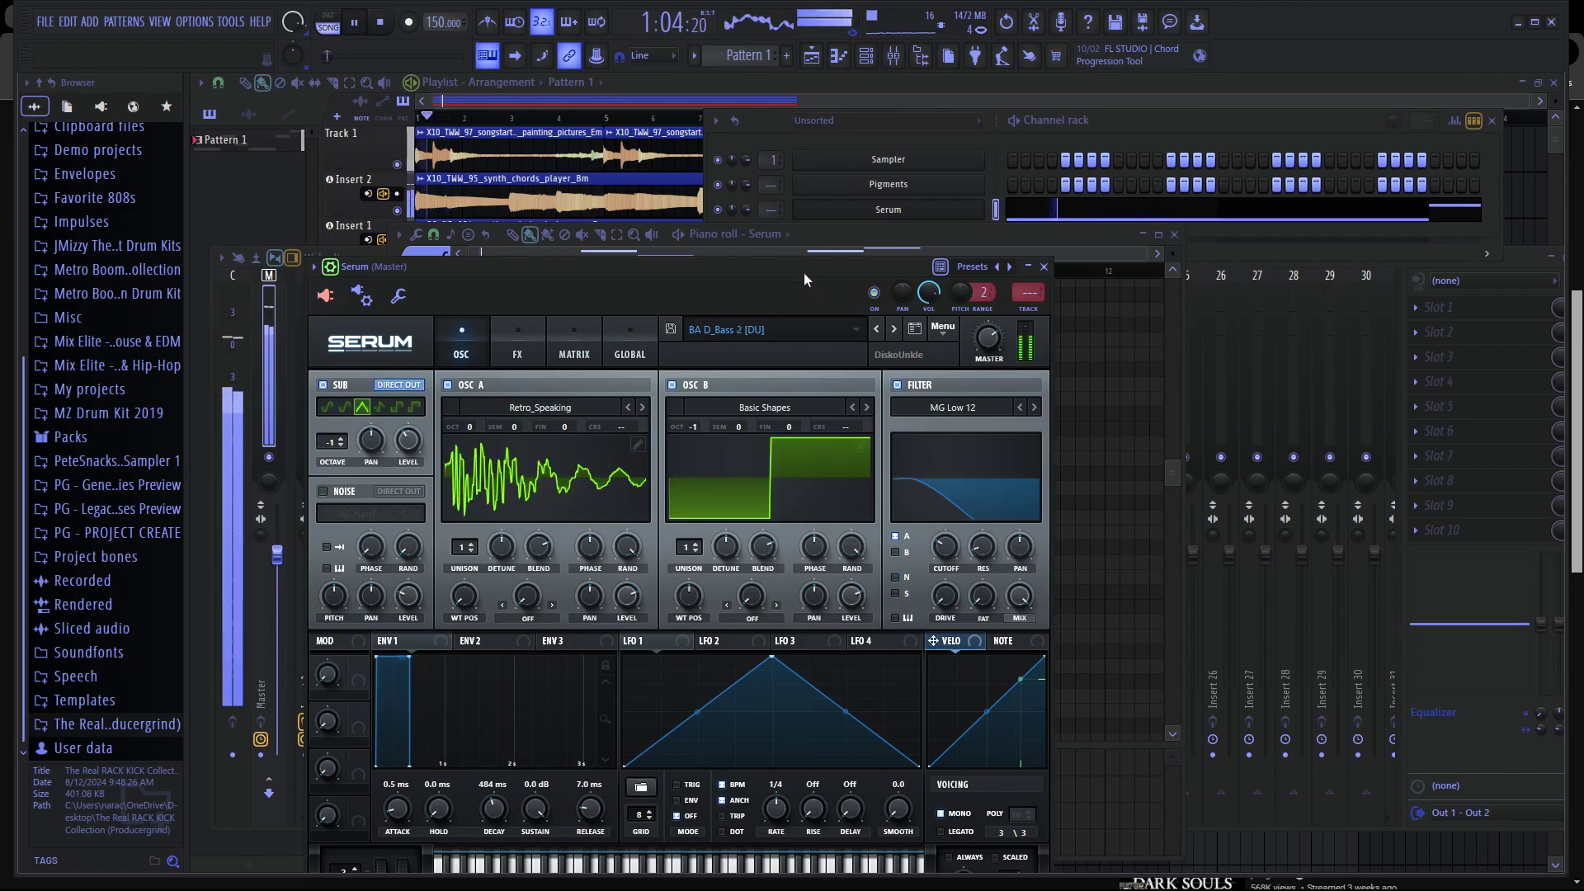
pyautogui.click(895, 330)
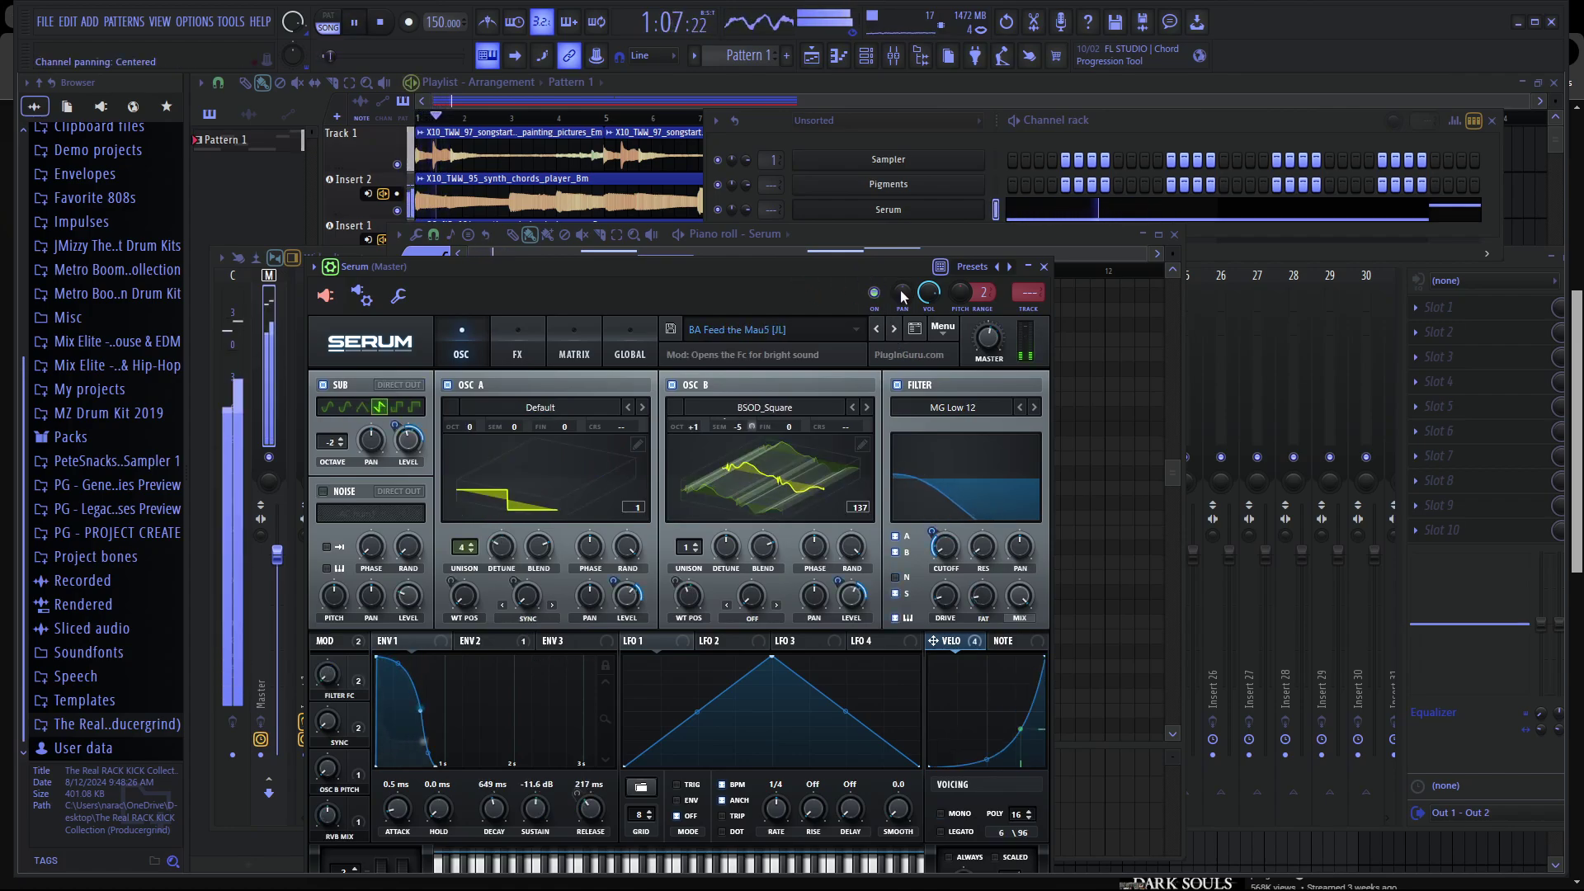
pyautogui.click(895, 329)
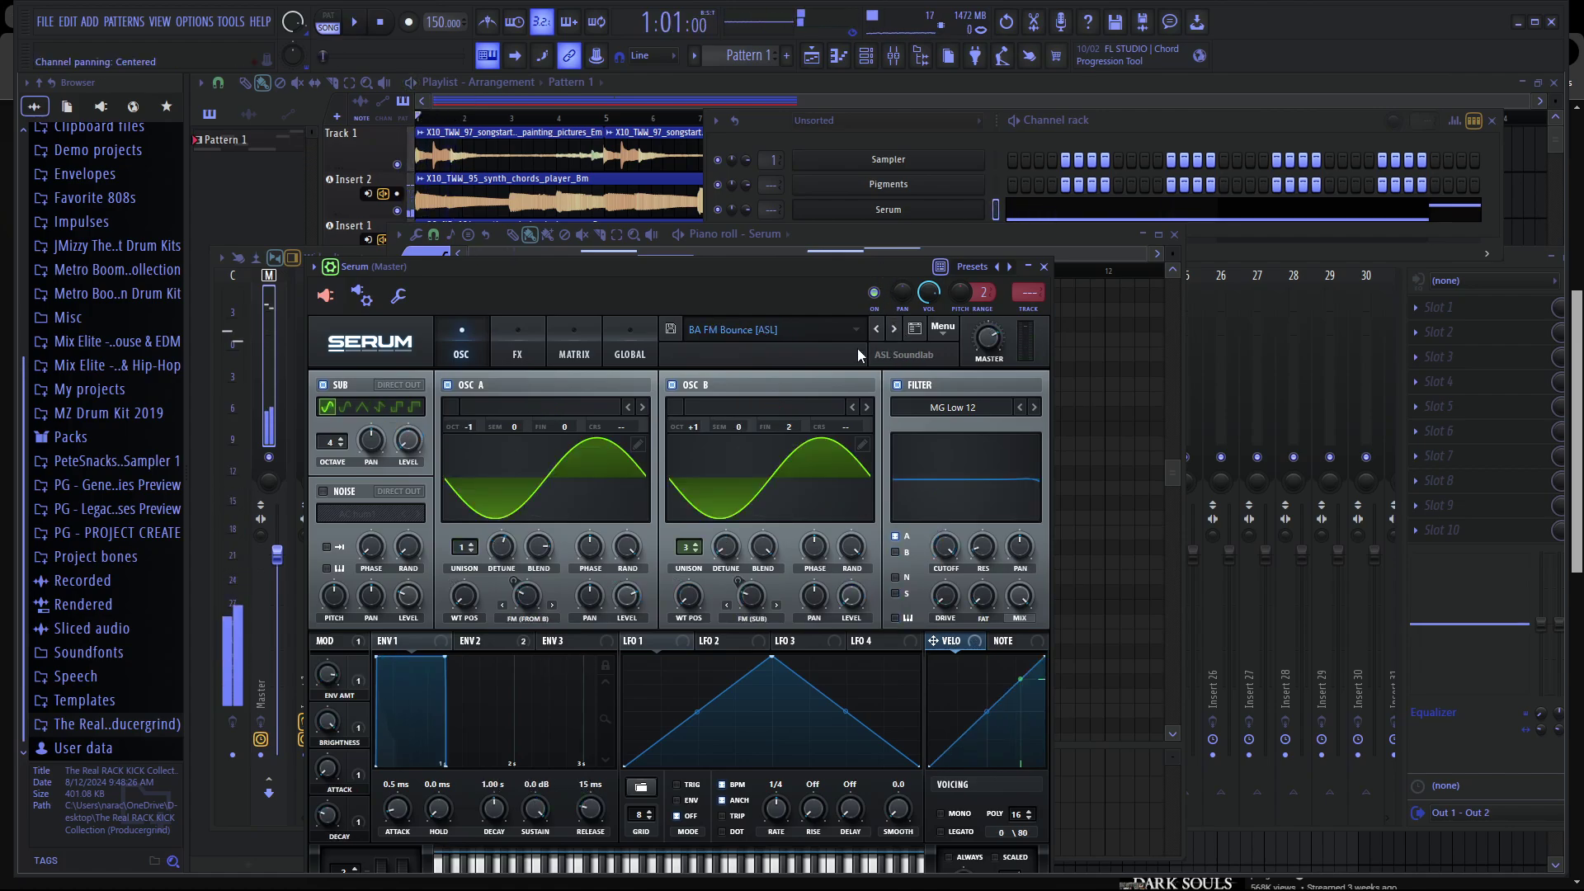
# Load Bass > BA The Realest [PL] from Serum's preset menu and audition it.
pyautogui.click(752, 330)
pyautogui.moveTo(758, 373)
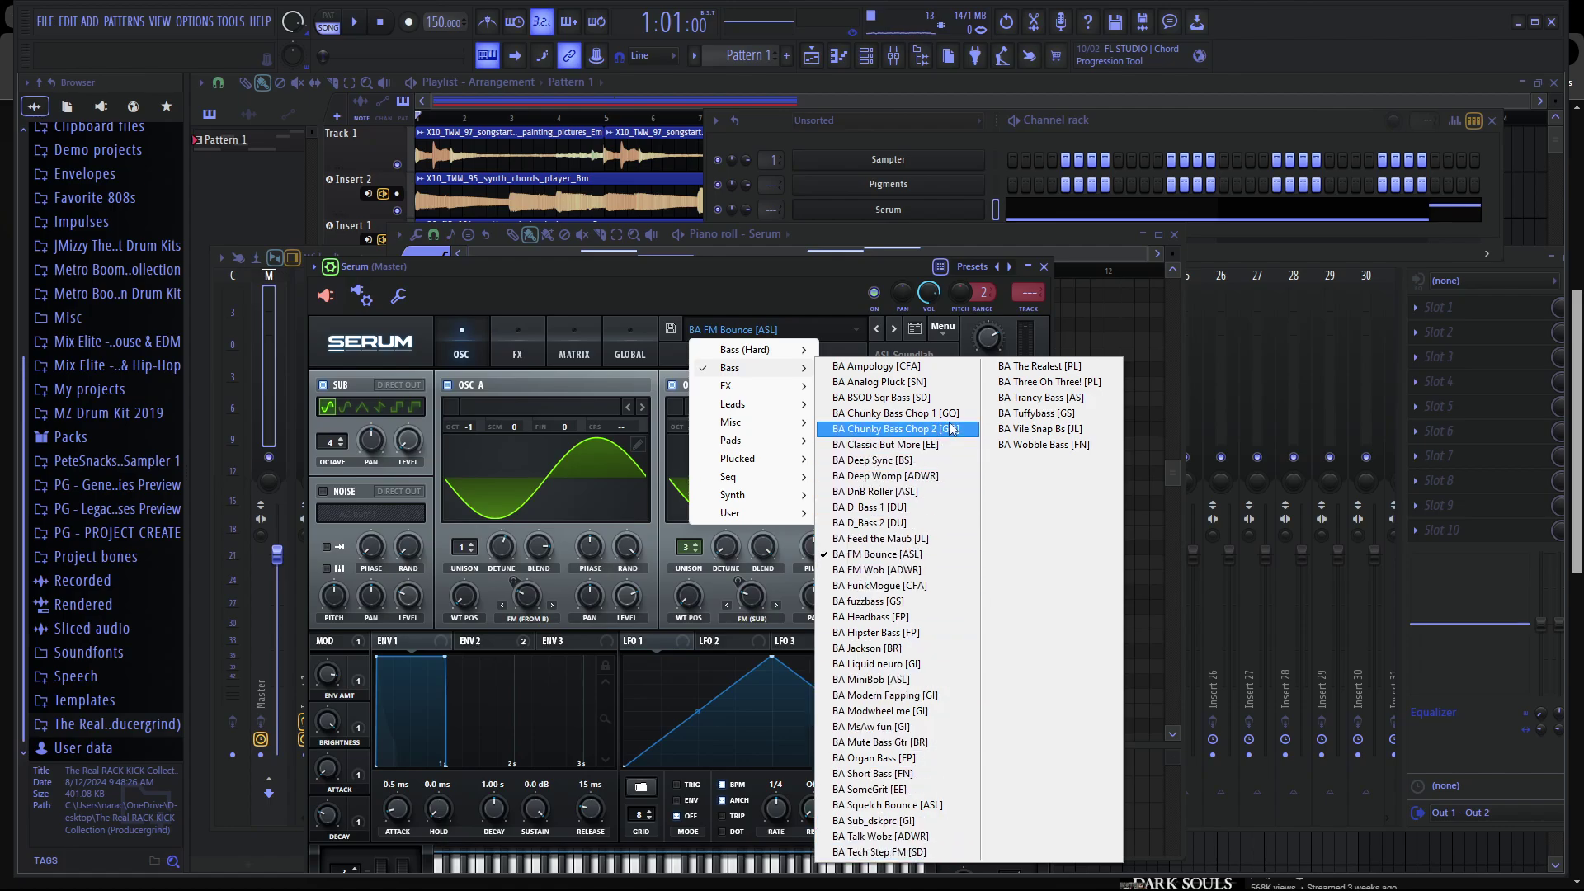
pyautogui.click(1037, 365)
pyautogui.press('space')
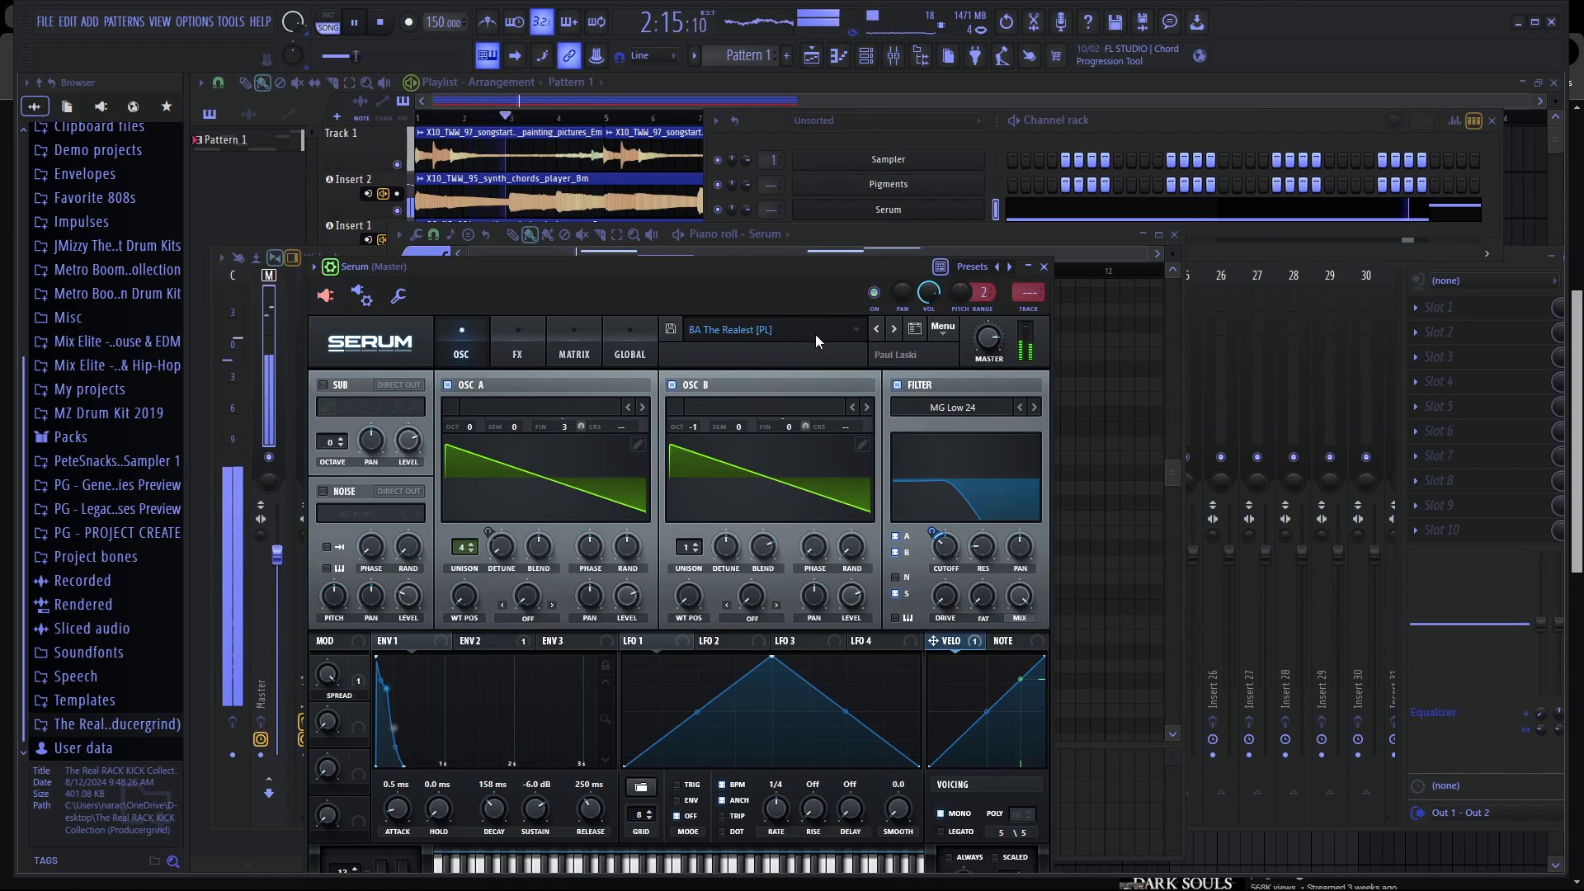
# Bring the channel rack back to the front and move it down and left.
pyautogui.click(1086, 404)
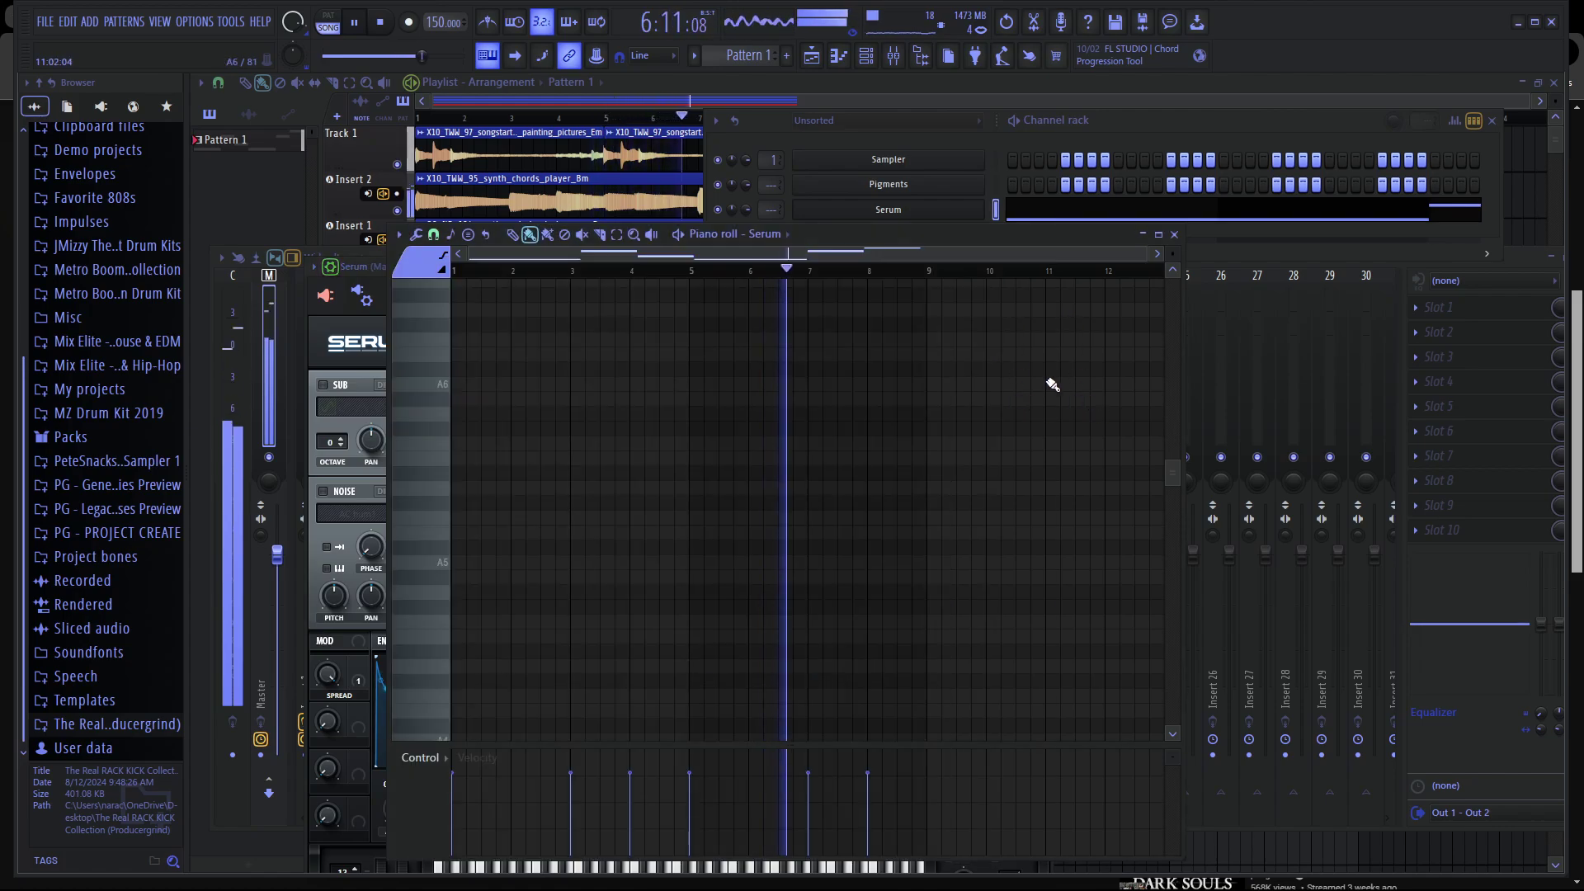
pyautogui.click(1149, 129)
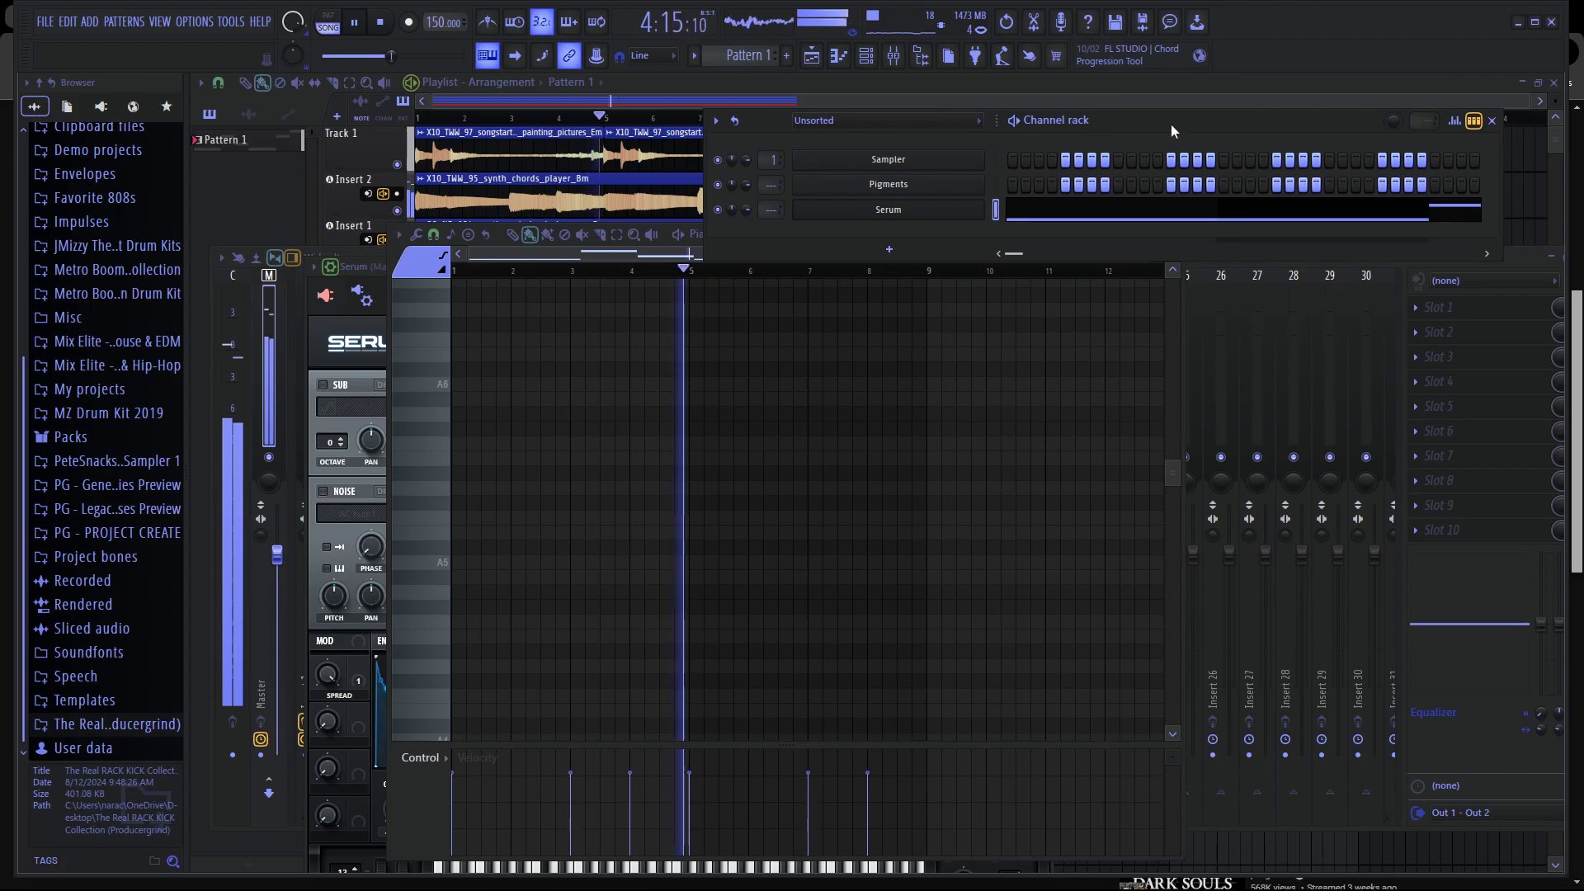
pyautogui.moveTo(1171, 124); pyautogui.dragTo(1152, 179)
# In Splice, preview the sheet metal slide, fx accents, vocal adlib and windy sub rise sounds.
pyautogui.click(1137, 874)
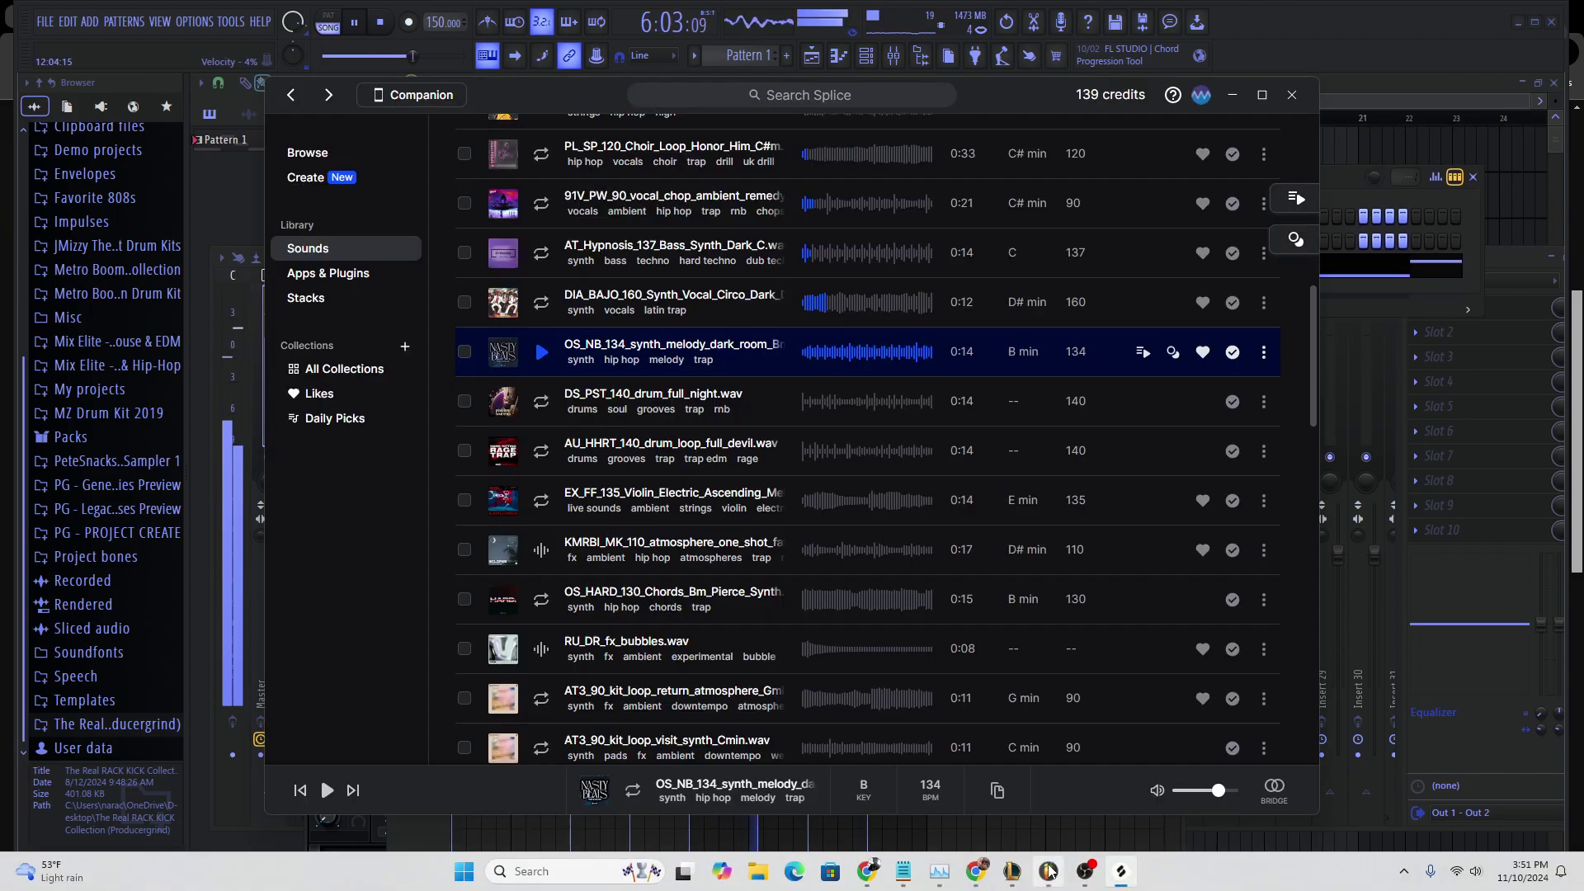
pyautogui.scroll(-8, 668, 393)
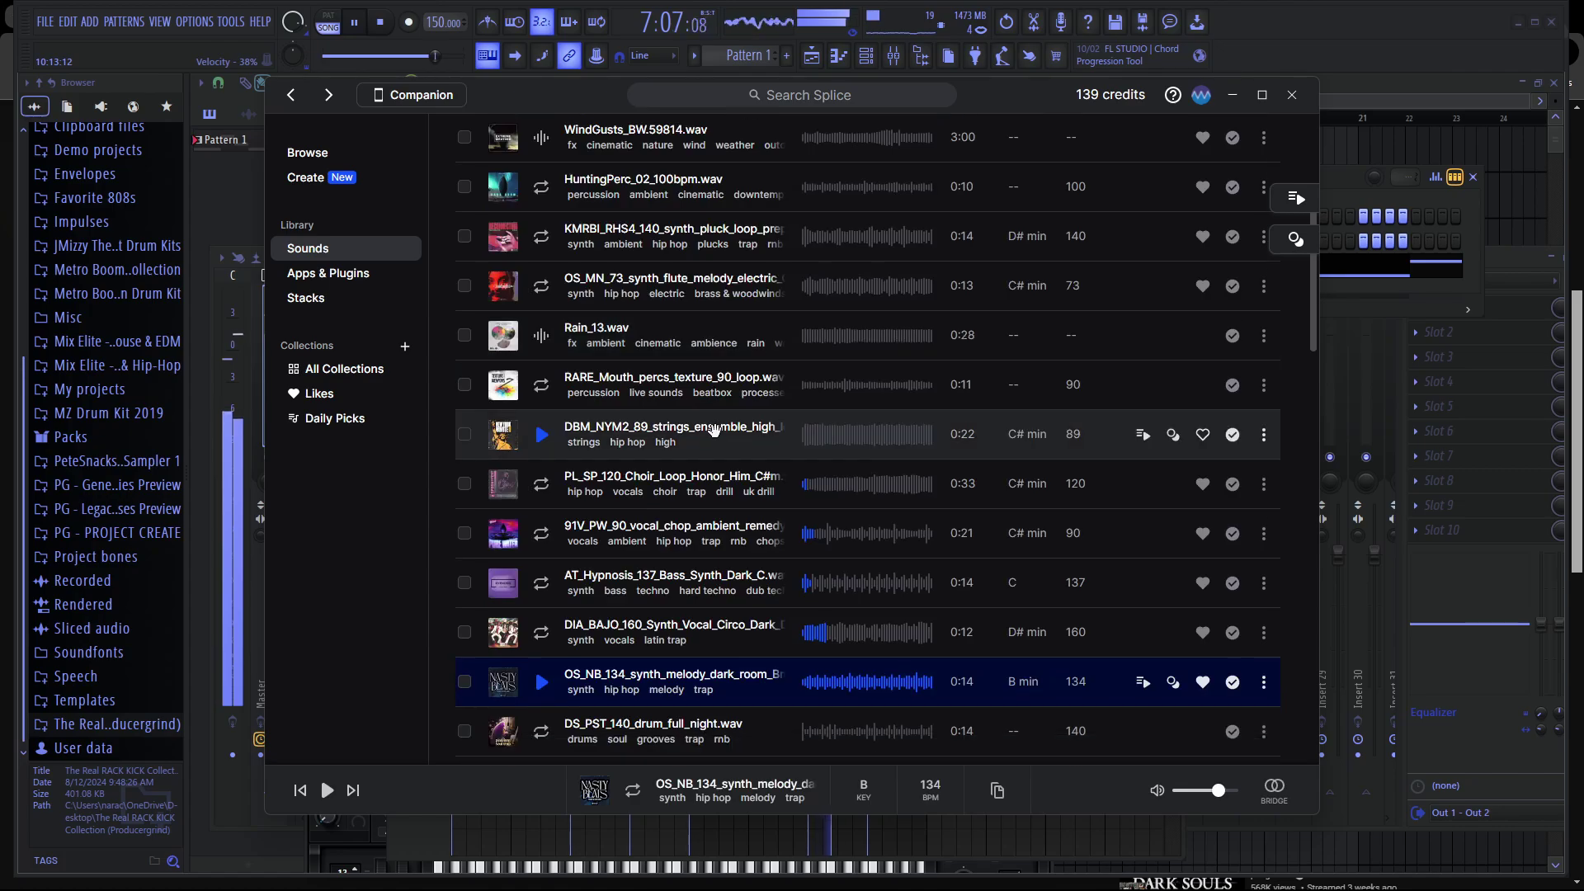
pyautogui.scroll(-6, 745, 478)
pyautogui.scroll(-5, 745, 479)
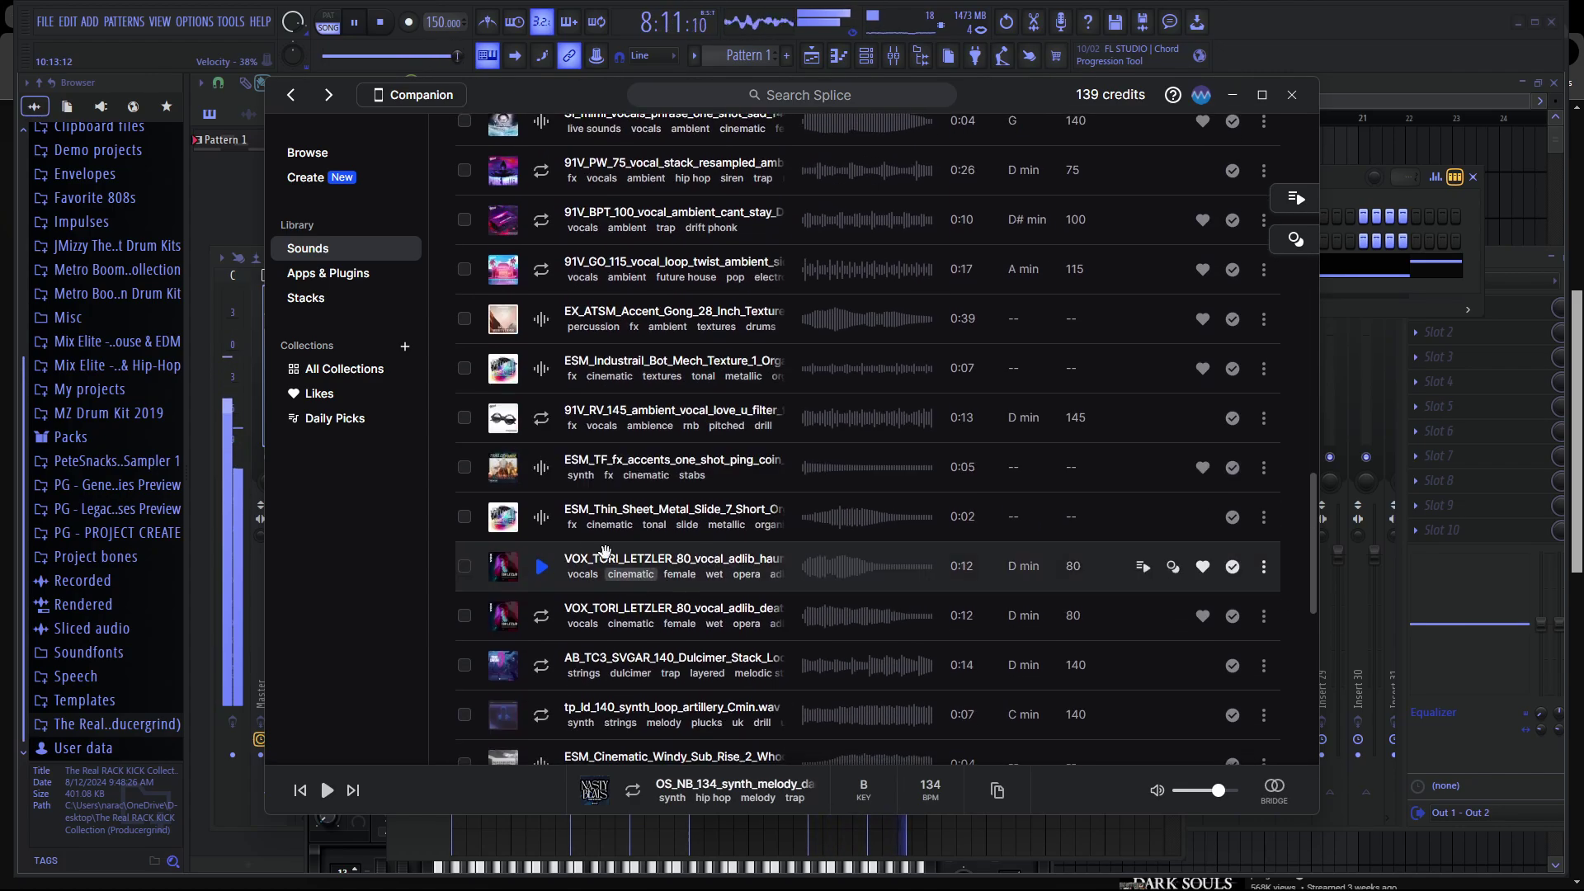
pyautogui.click(541, 517)
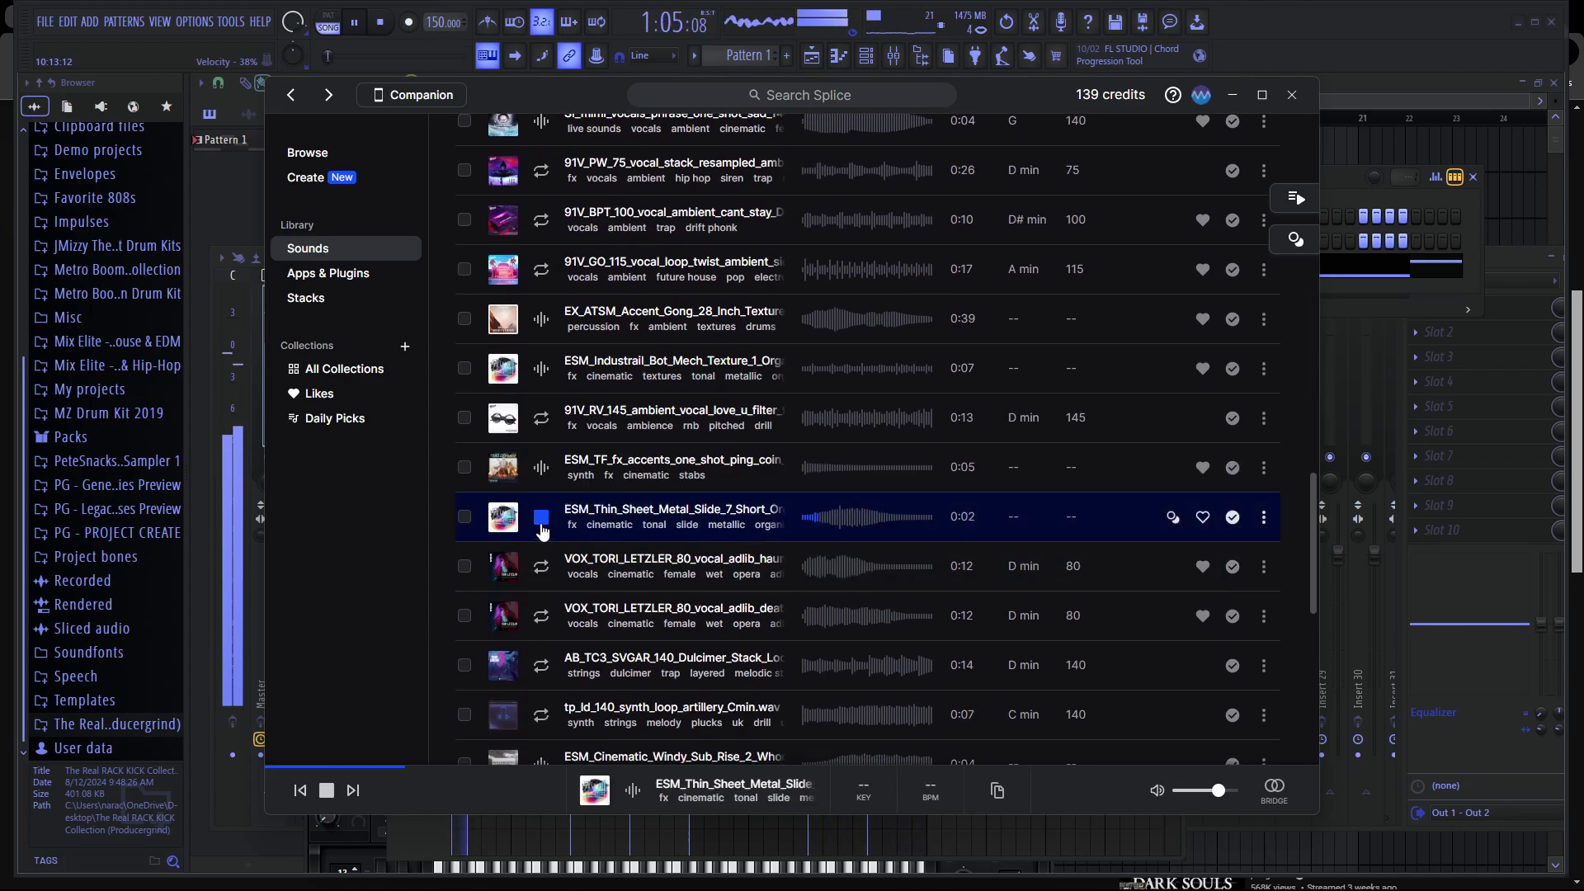
pyautogui.click(542, 468)
pyautogui.click(541, 615)
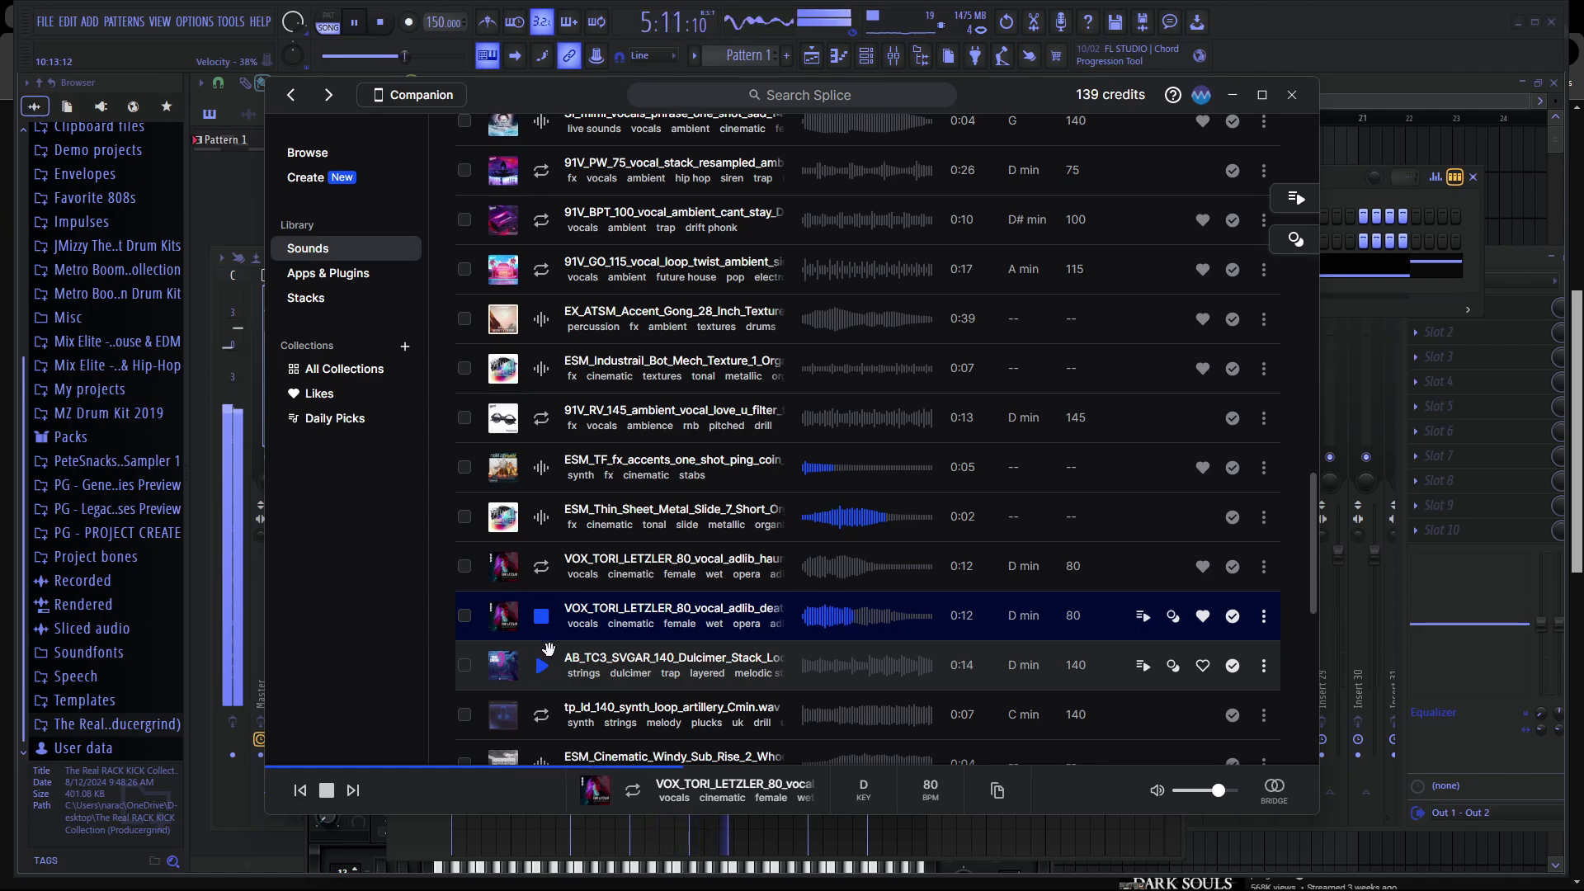
pyautogui.click(548, 754)
# Preview the SS_FACE2_142 synth chords, Brooklyn violin and ambient vocal loops, then stop.
pyautogui.scroll(-6, 548, 738)
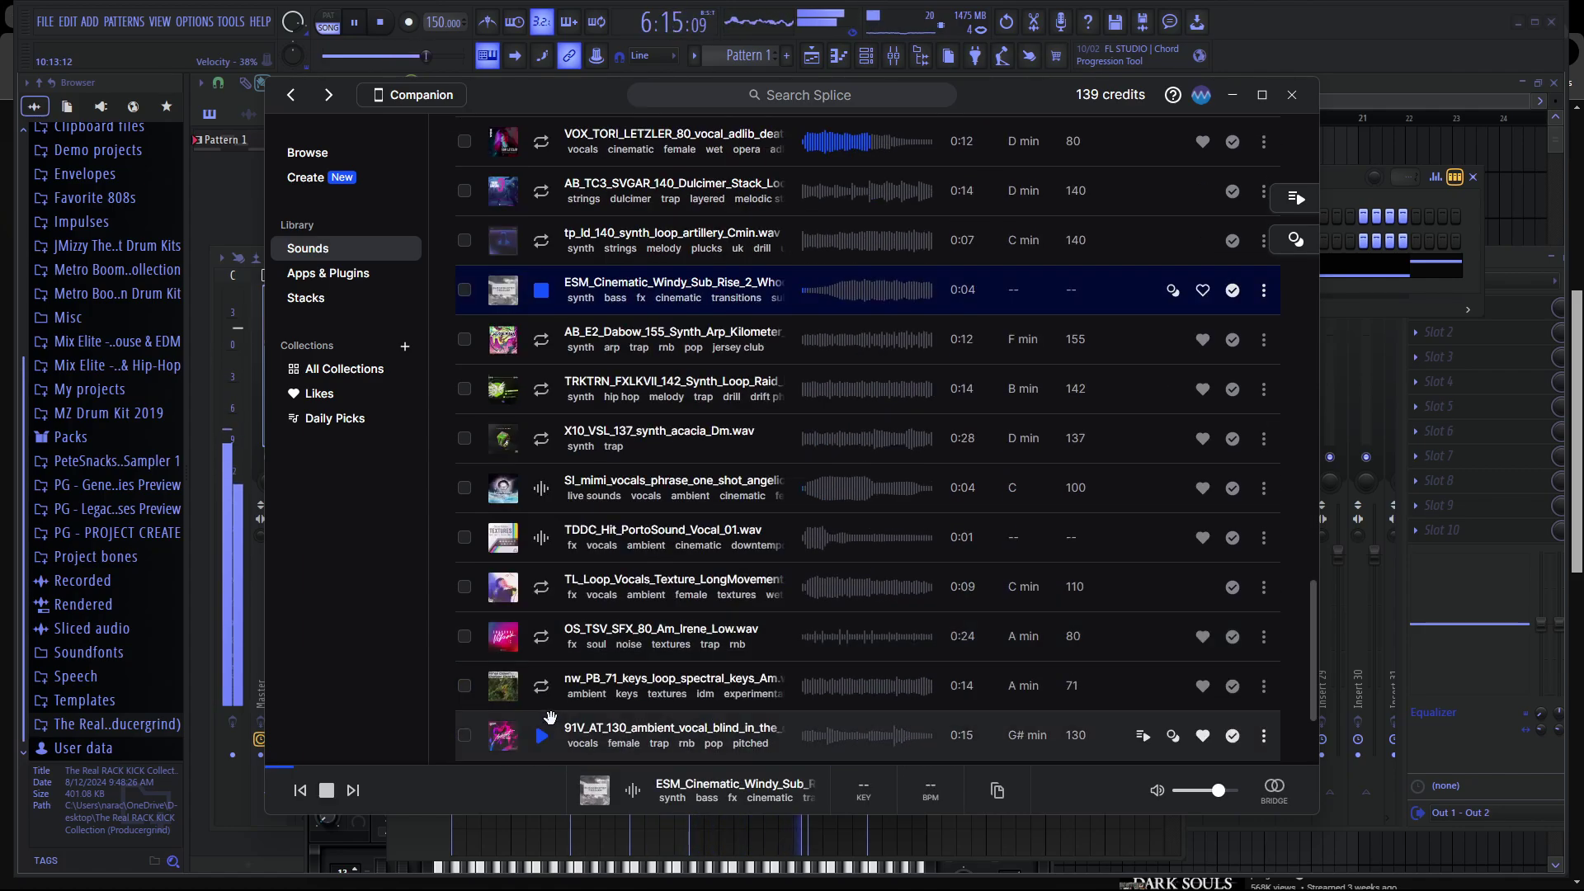
pyautogui.scroll(-2, 551, 624)
pyautogui.click(543, 626)
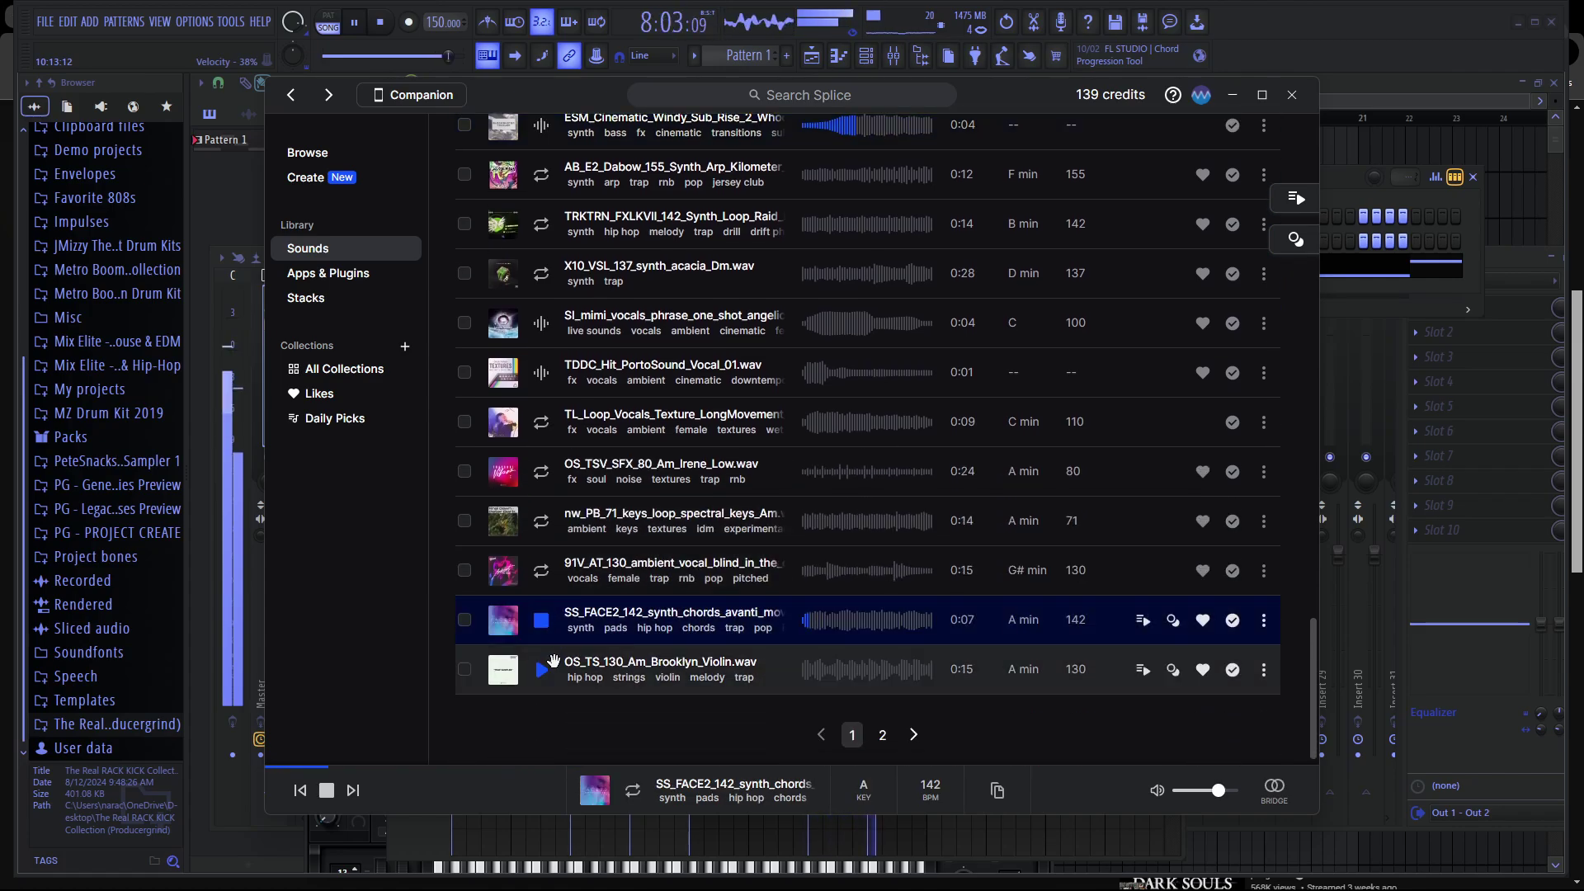
pyautogui.click(550, 681)
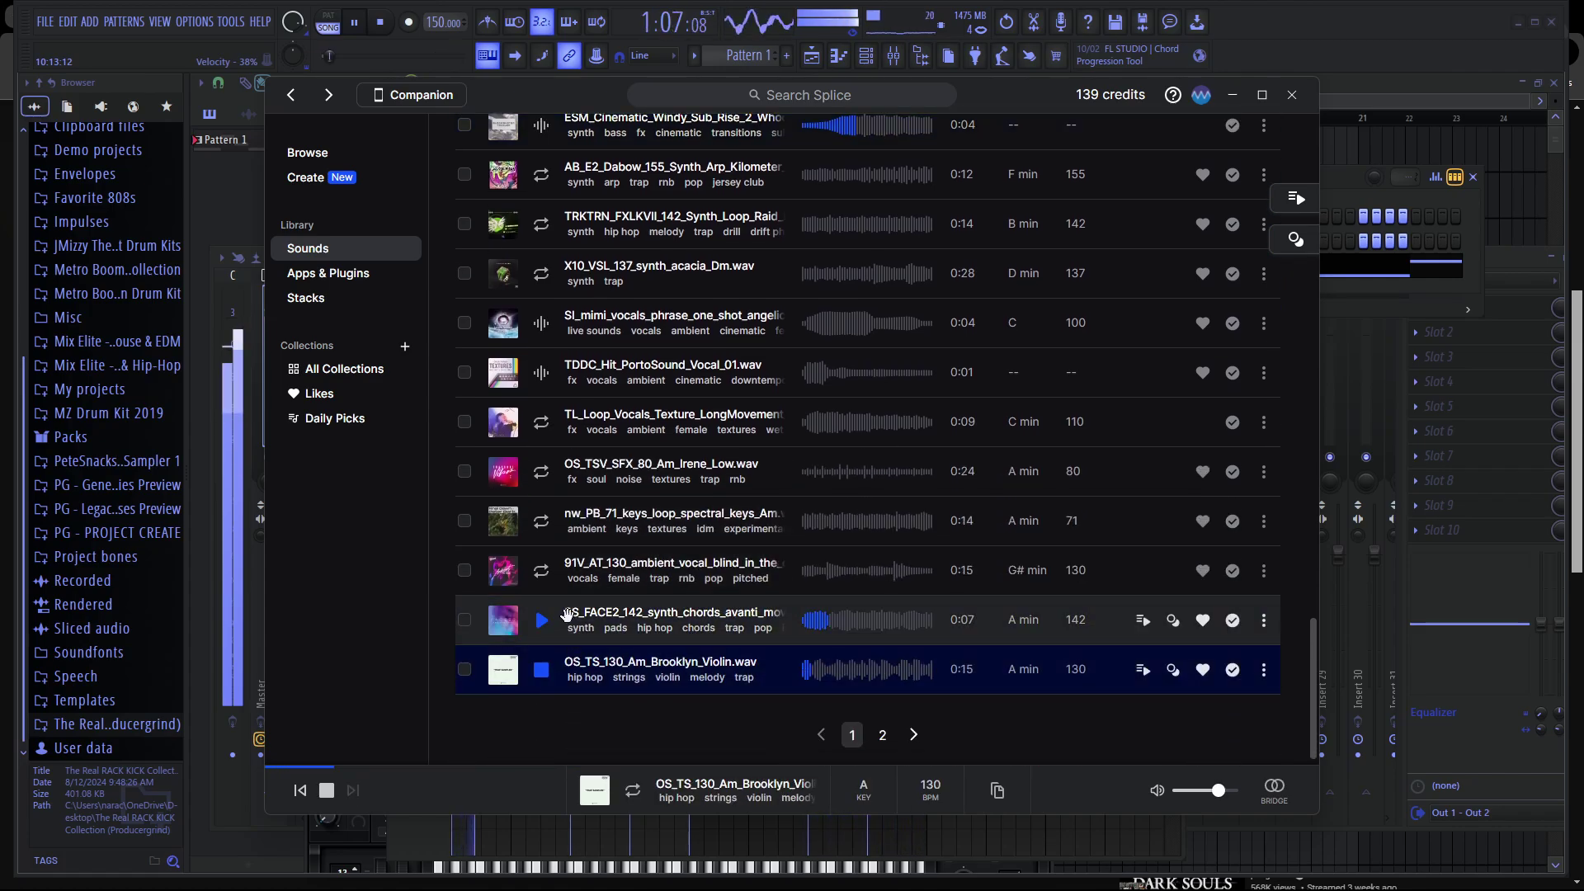
pyautogui.click(545, 571)
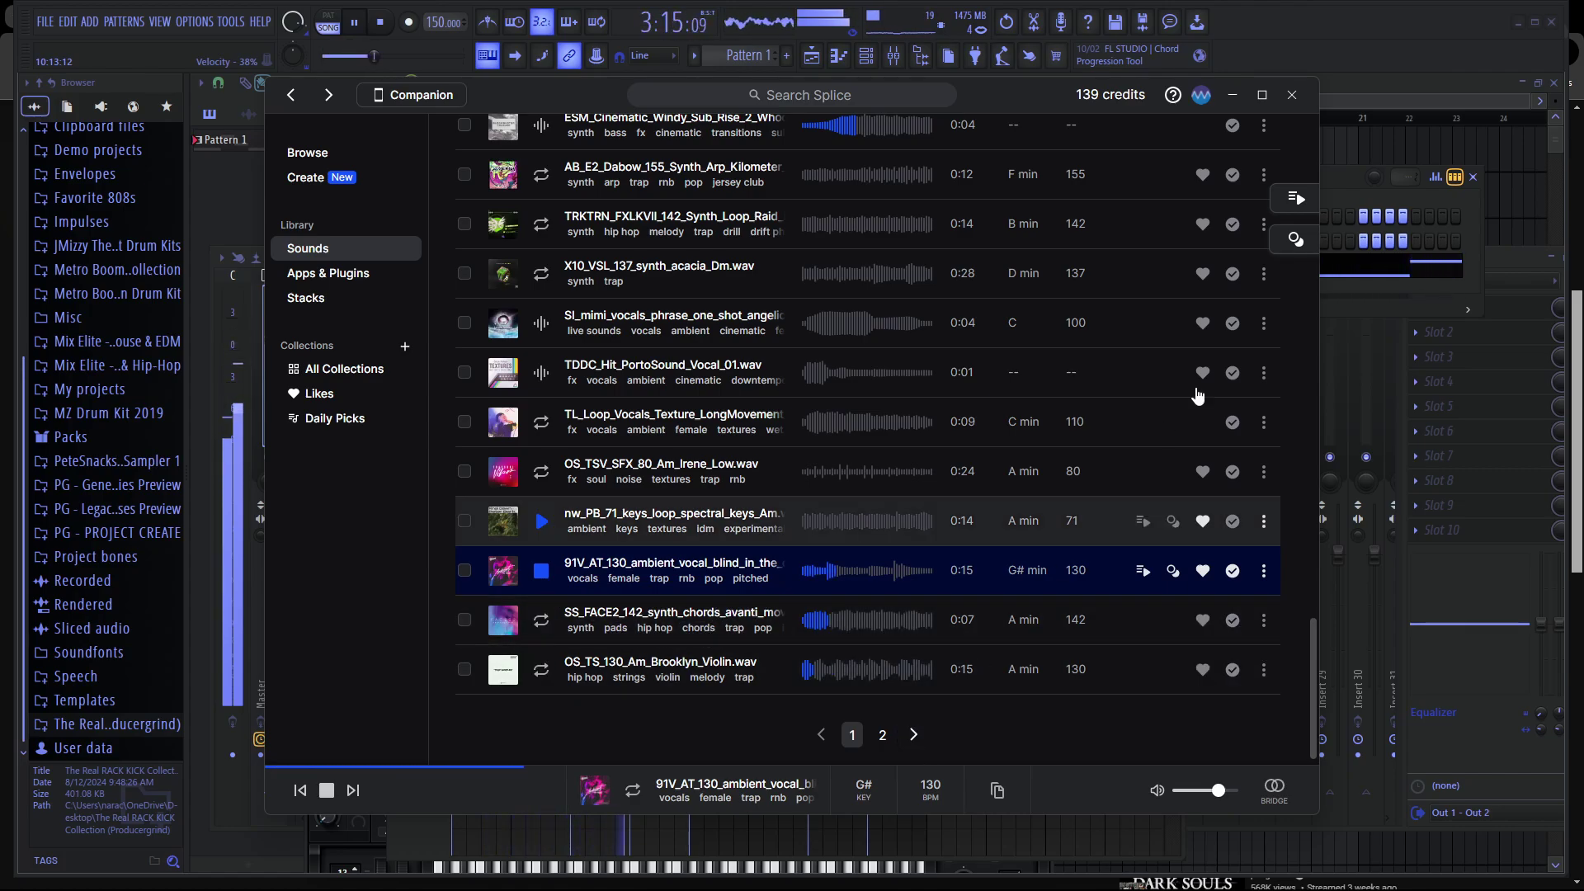
pyautogui.press('space')
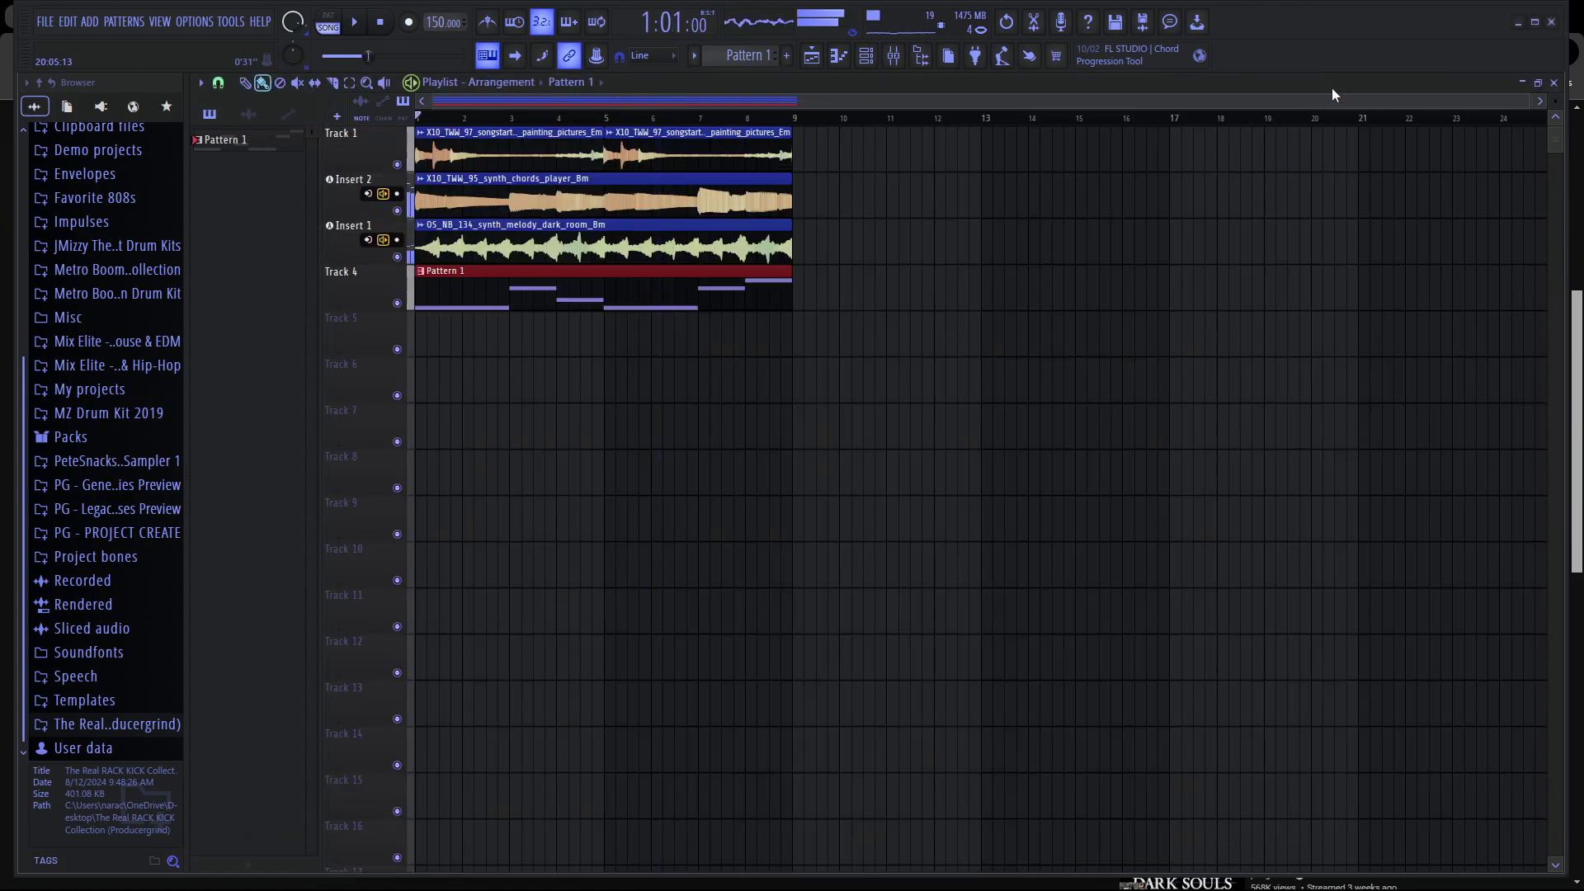
# Select all playlist clips and duplicate them into bars 9–17.
pyautogui.click(353, 85)
pyautogui.hotkey('ctrl', 'a')
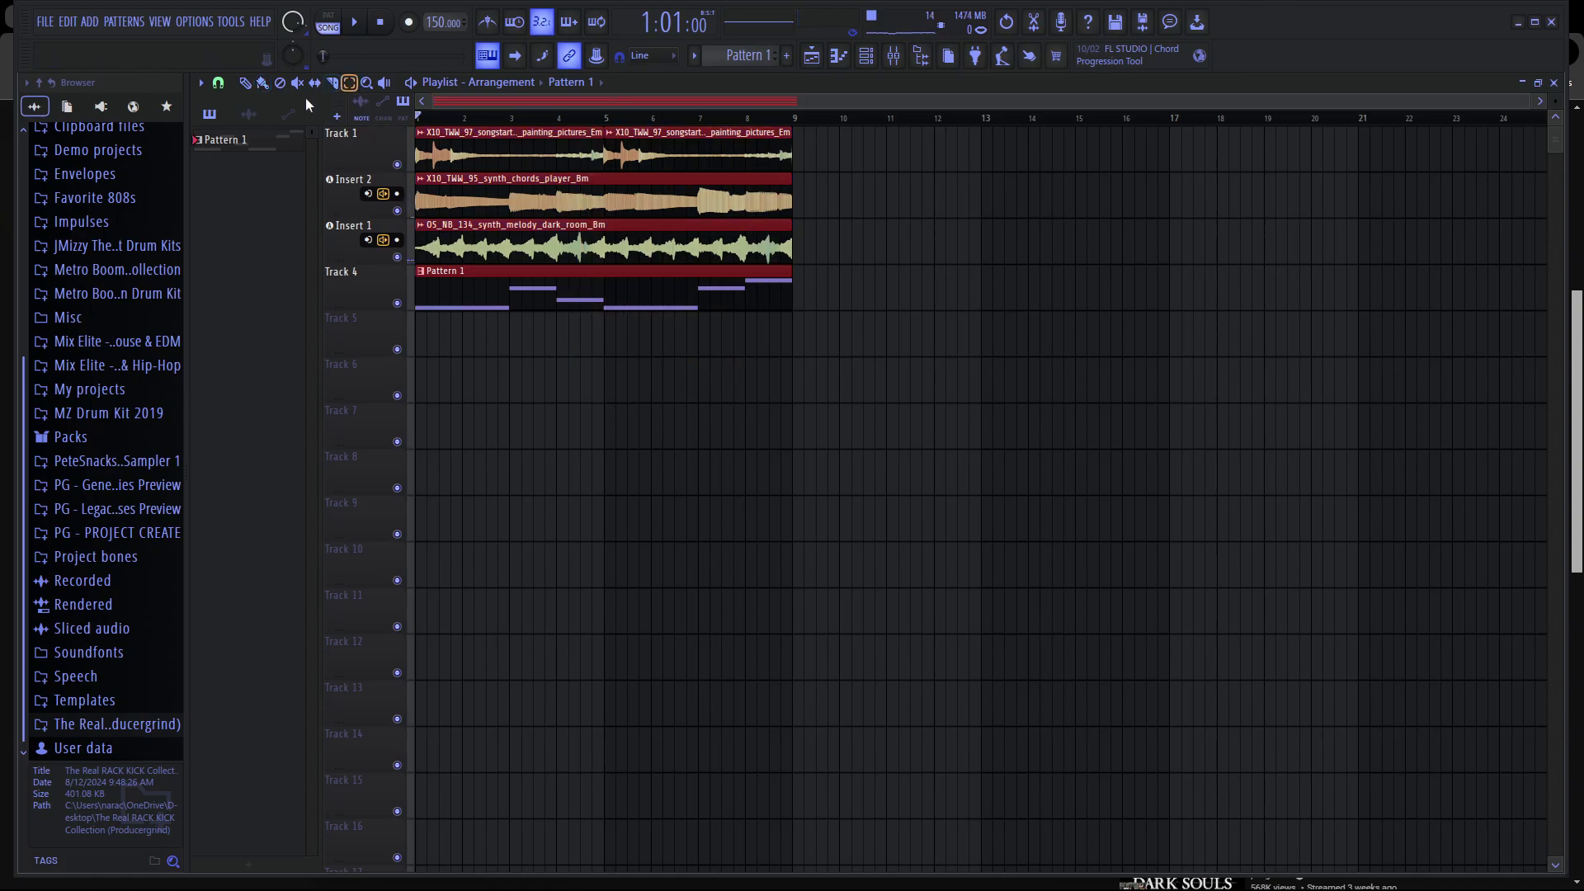
pyautogui.hotkey('ctrl', 'b')
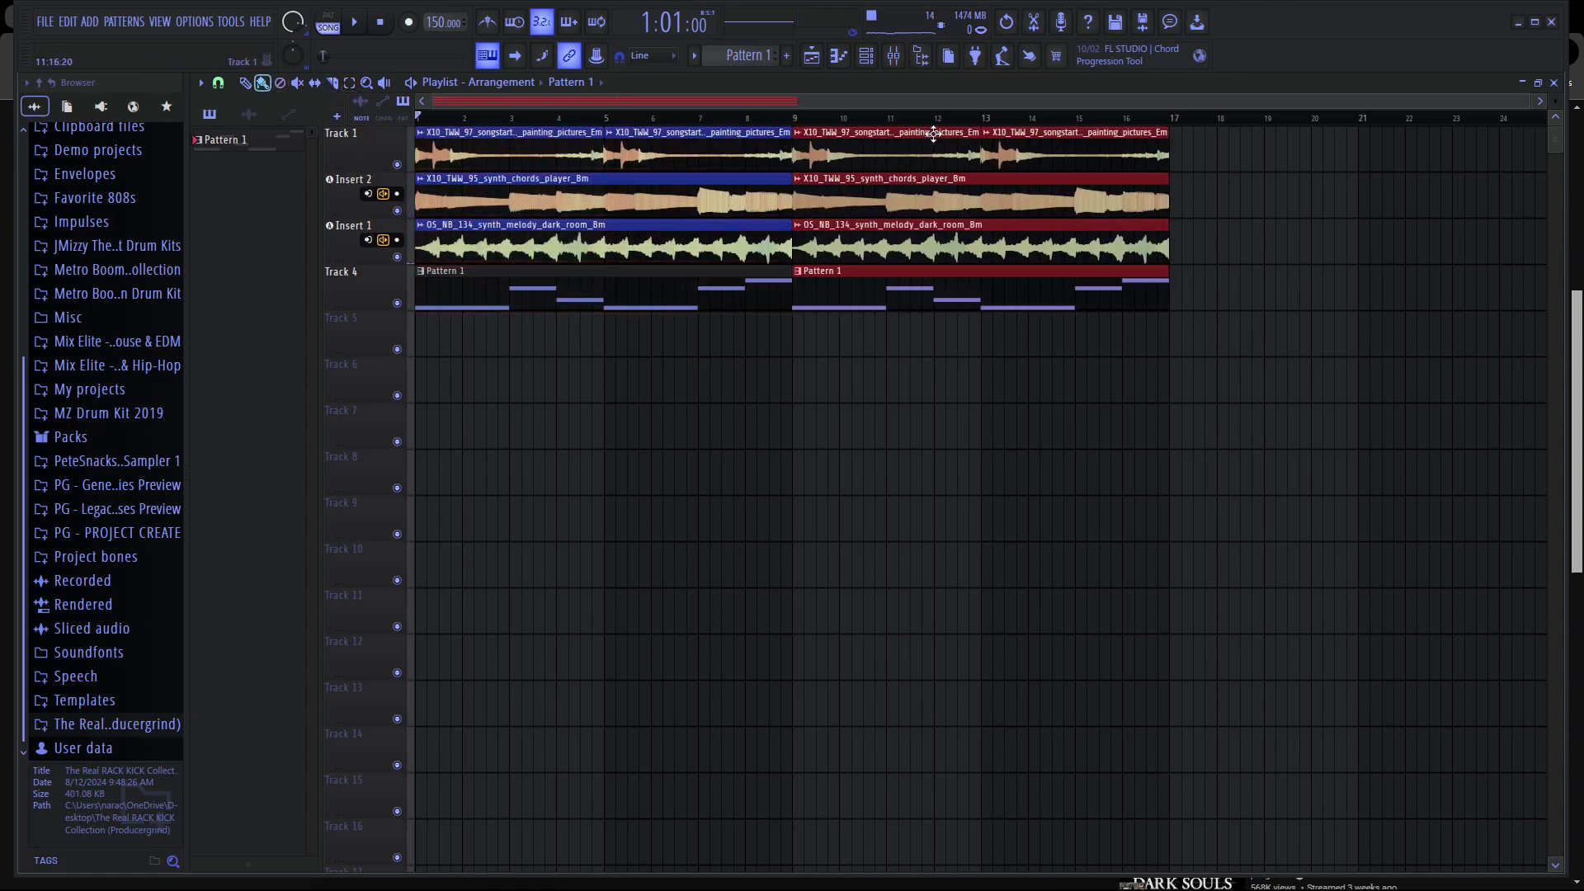
# Deselect the copies and place a new empty Pattern 2 on Track 5 at bar 1.
pyautogui.scroll(3, 99, 446)
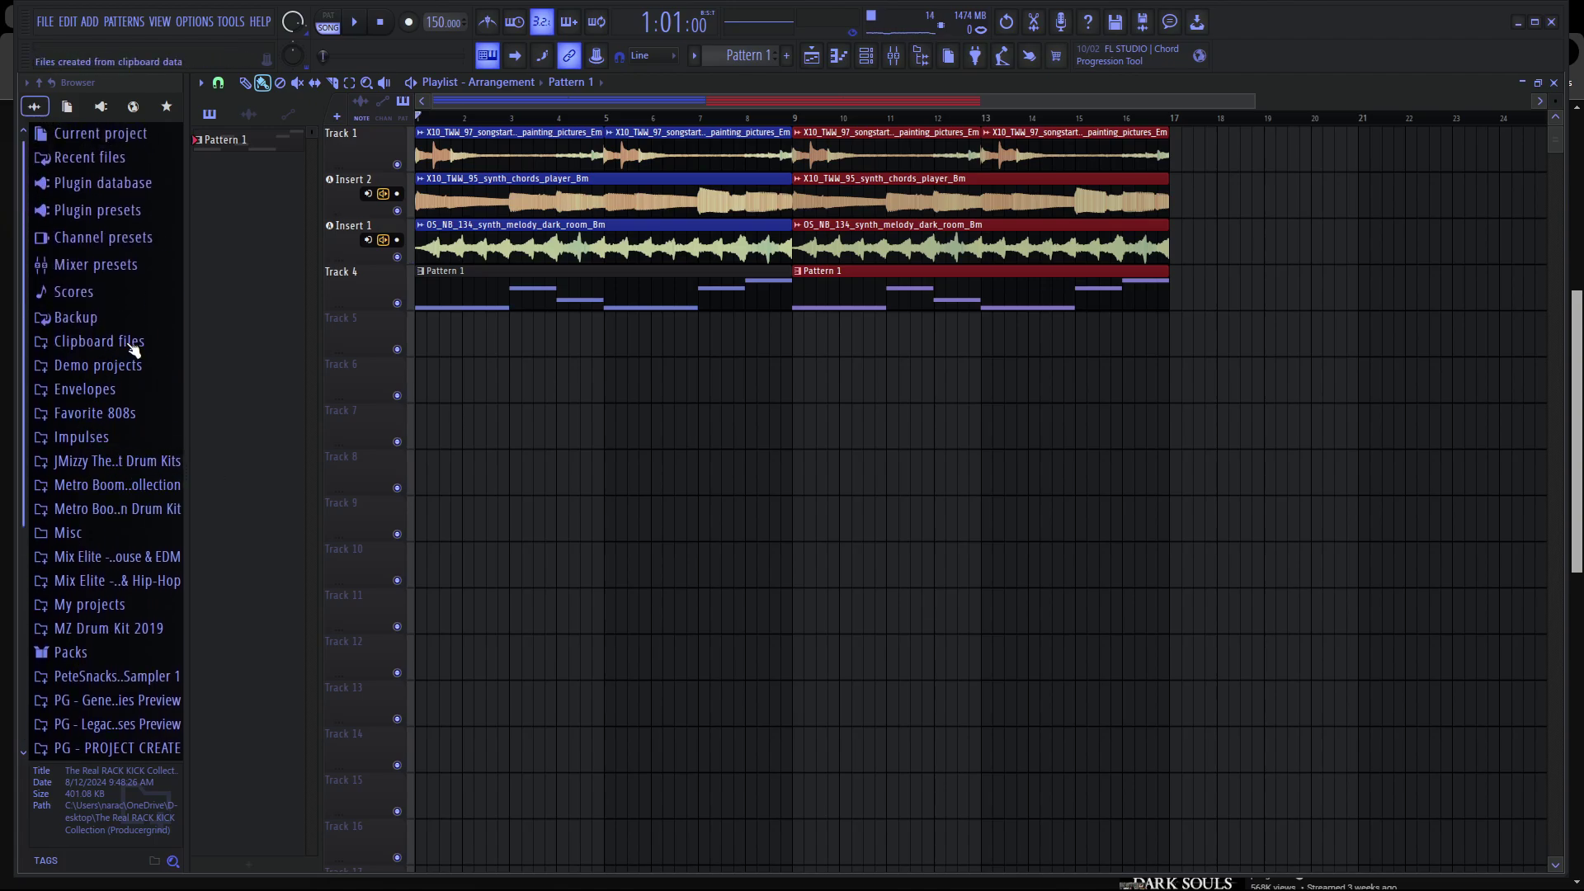
pyautogui.moveTo(274, 157); pyautogui.dragTo(832, 278)
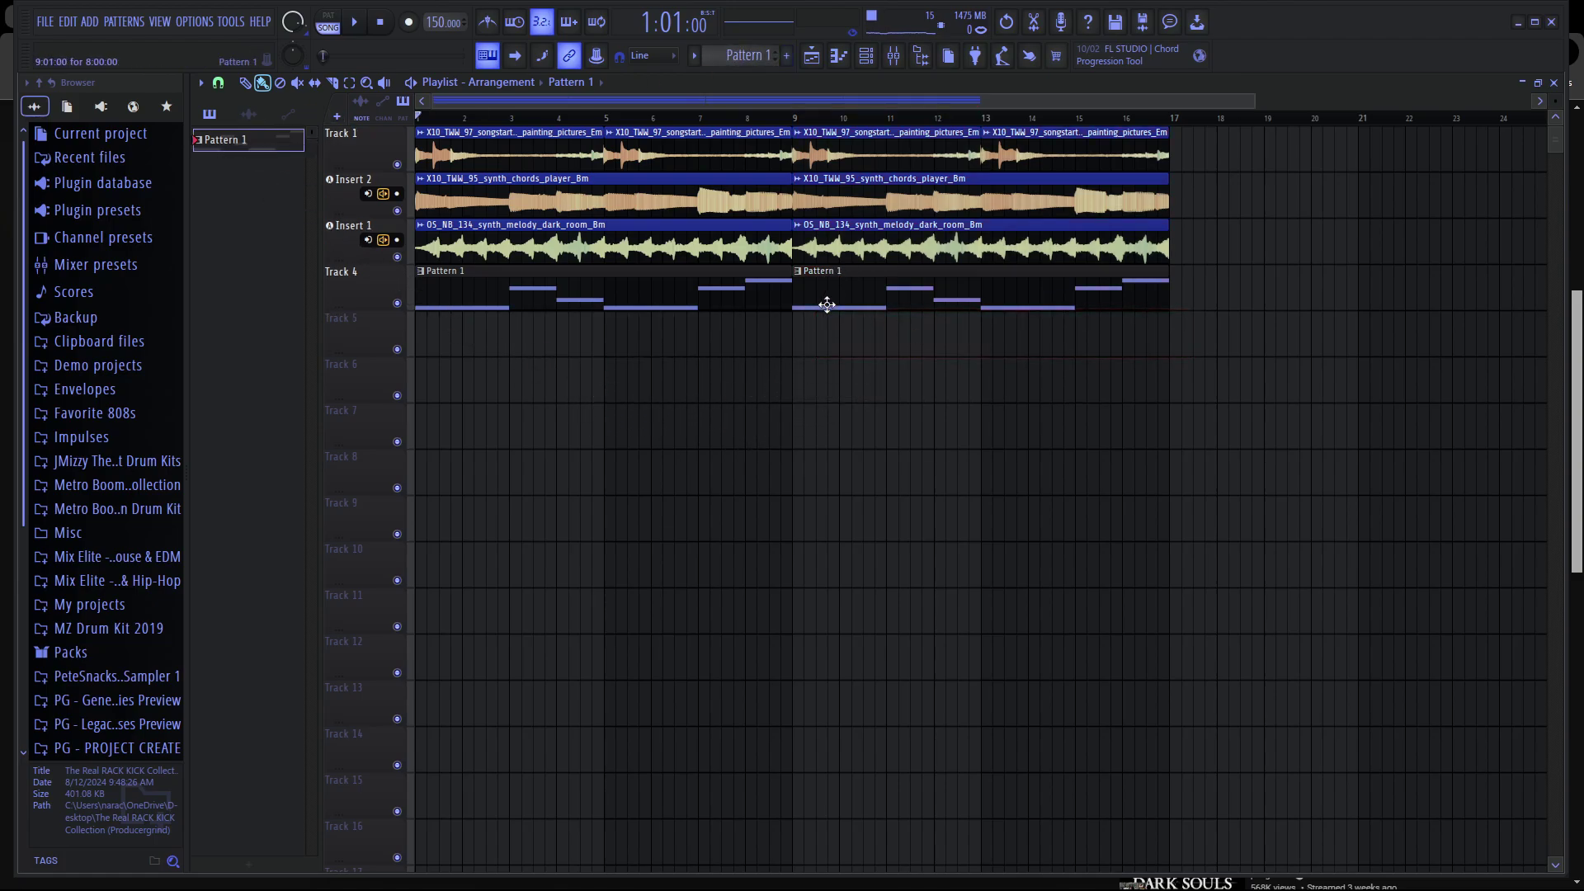
pyautogui.click(789, 56)
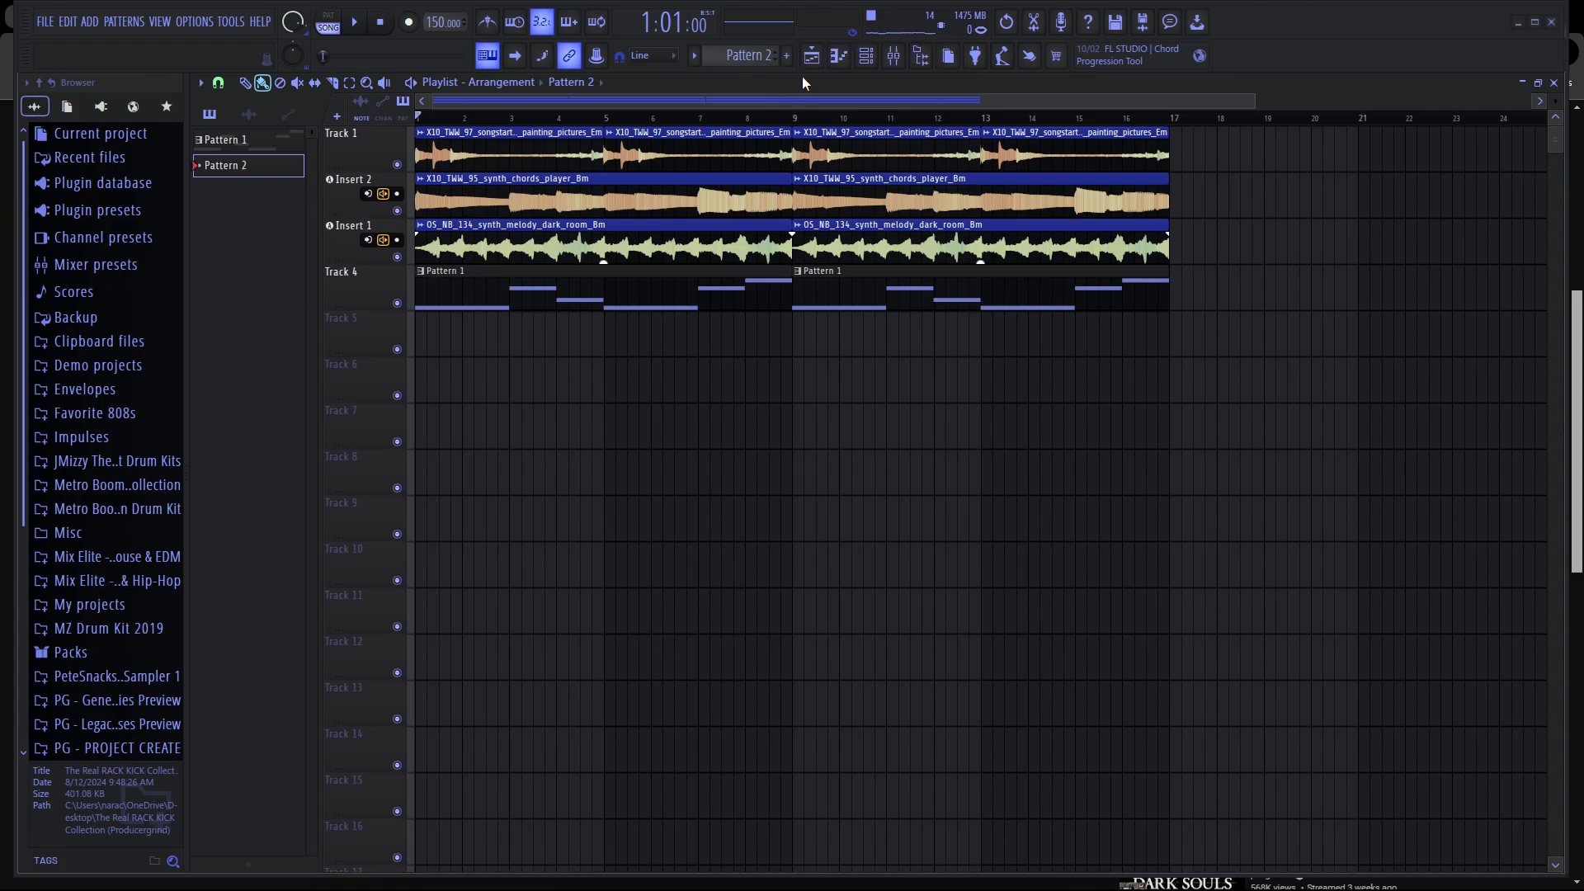
pyautogui.moveTo(527, 376); pyautogui.dragTo(756, 346)
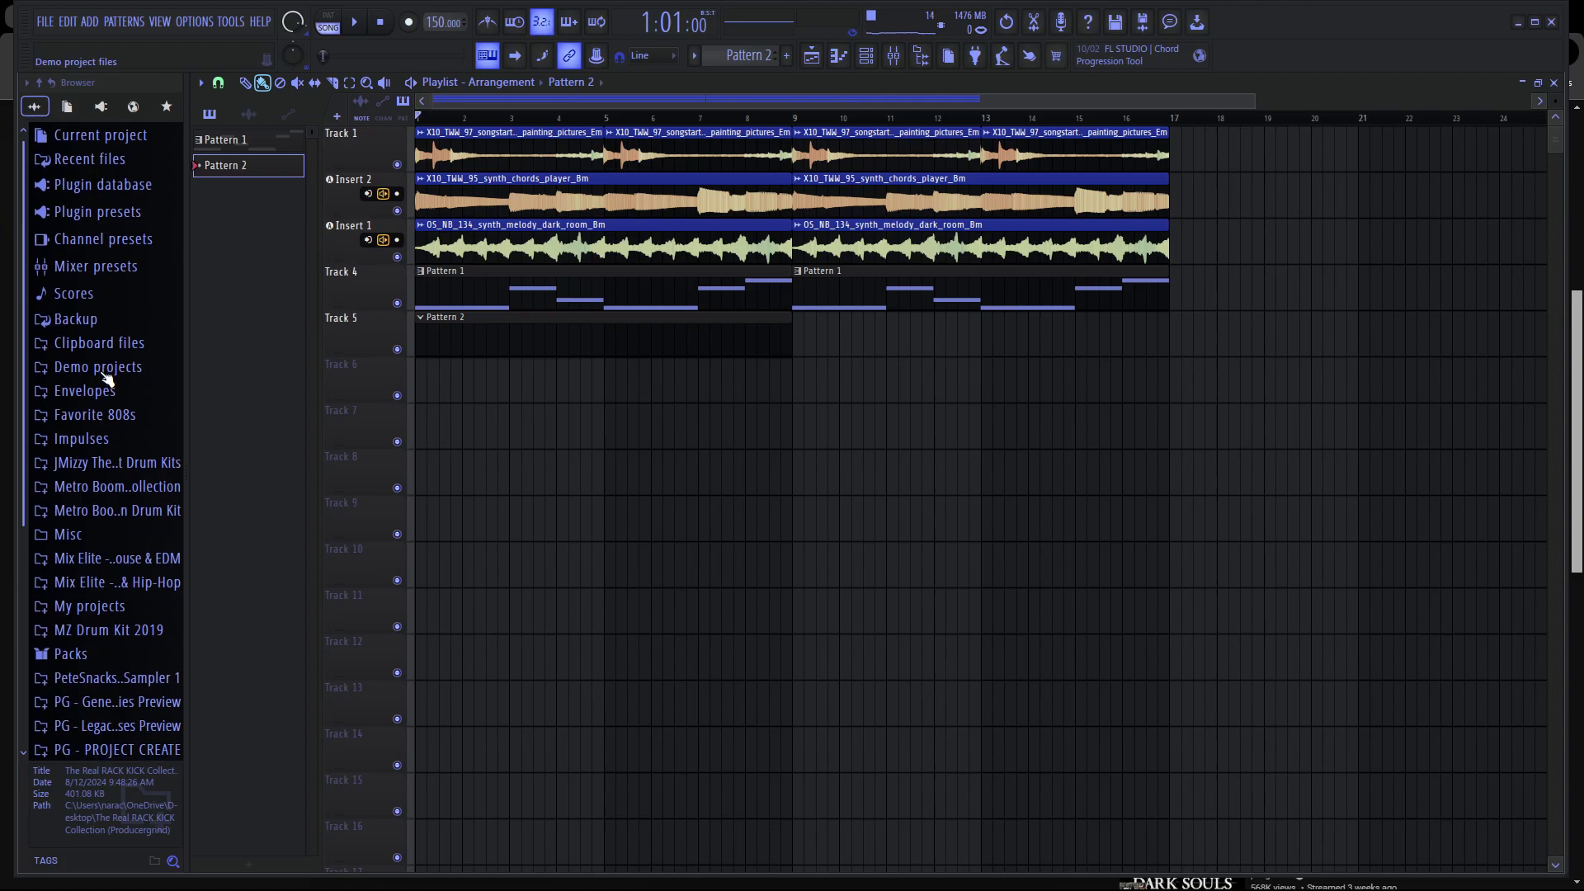
# Expand JMizzy > FM Drum Kit > Snare > Completely Normal > Low Frequency in the Browser.
pyautogui.scroll(-2, 165, 512)
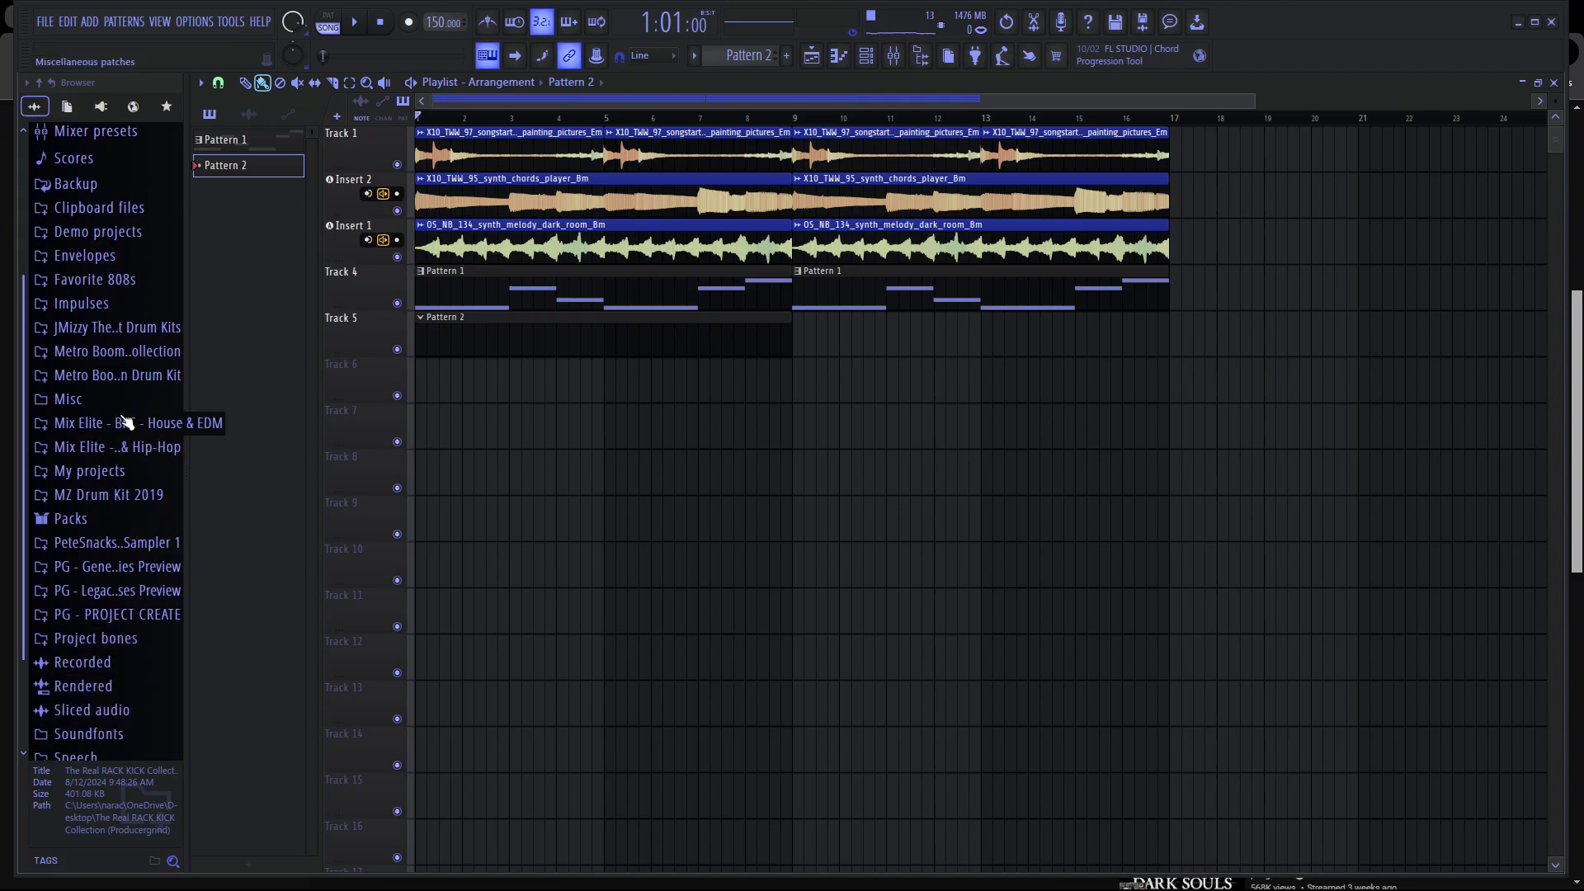
pyautogui.click(118, 330)
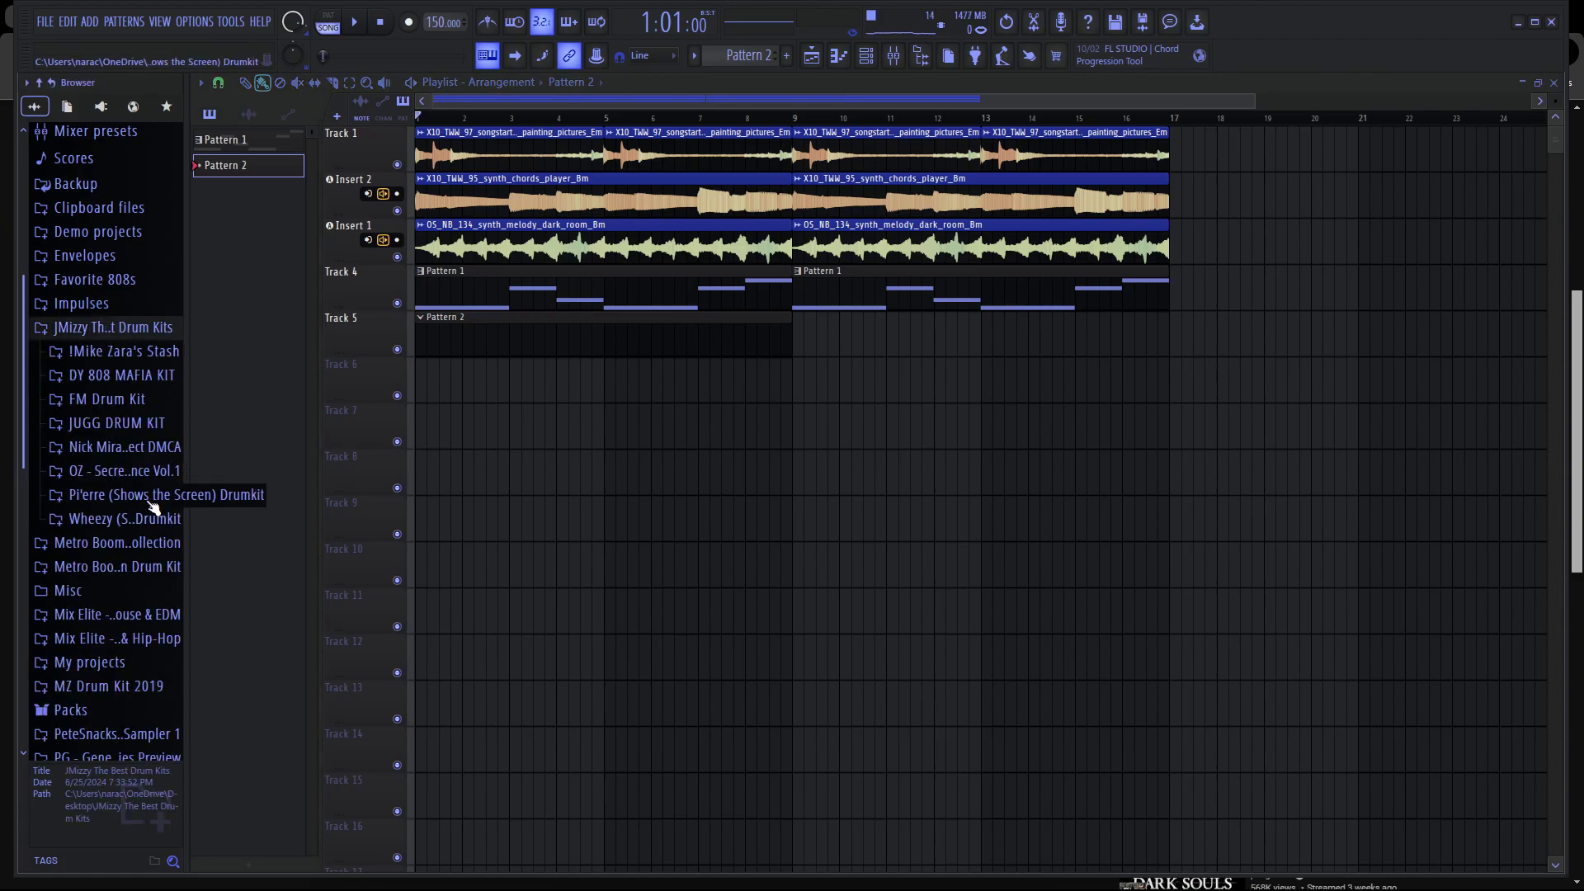
pyautogui.click(135, 405)
pyautogui.click(107, 617)
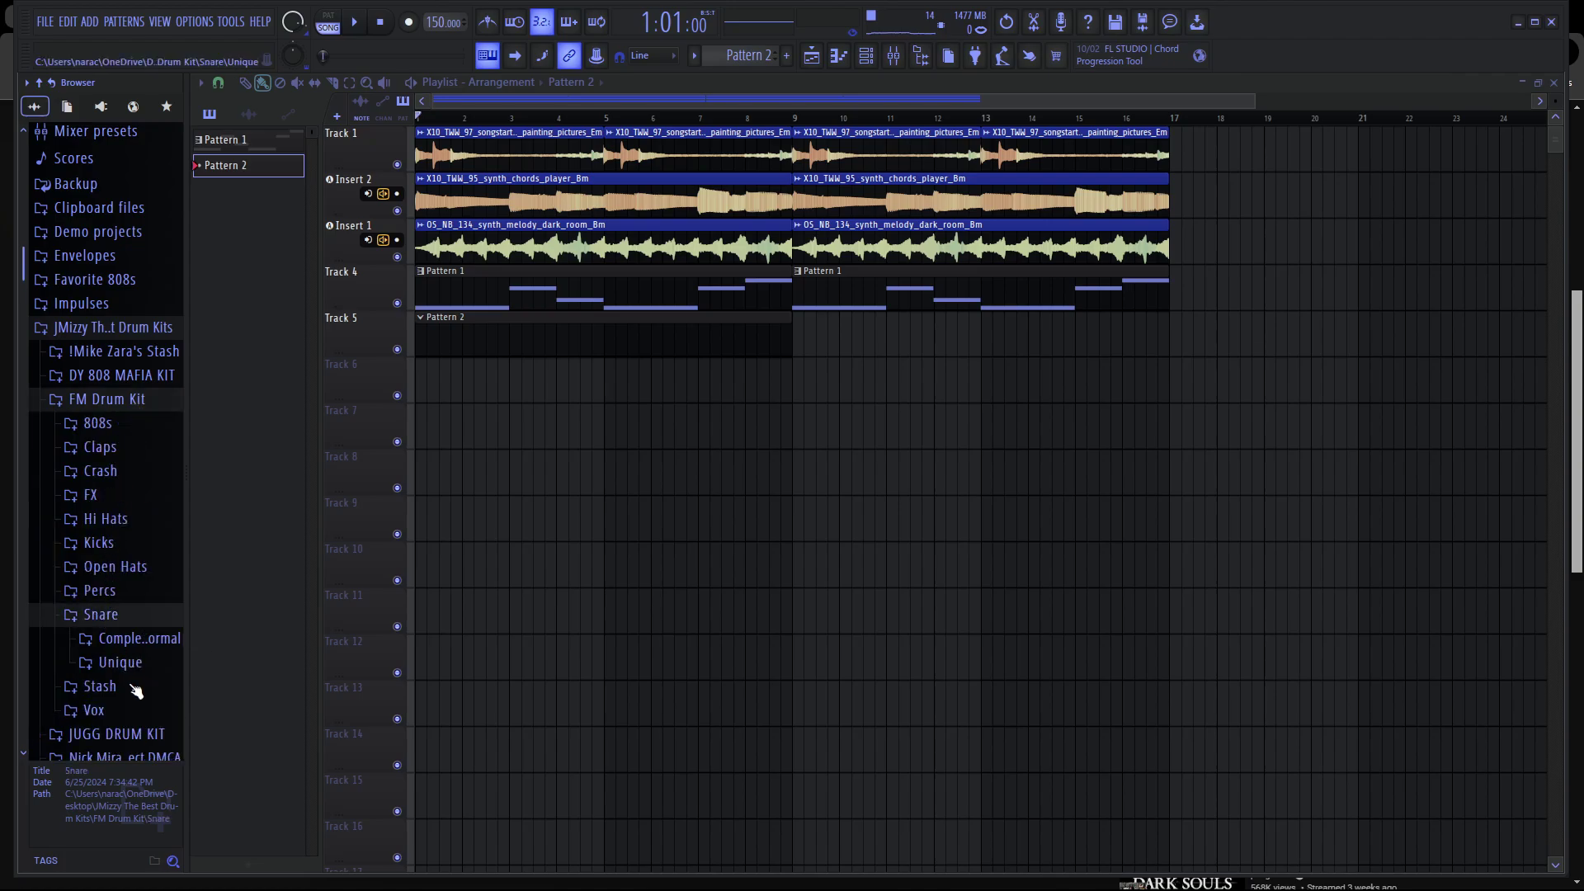
pyautogui.click(120, 663)
pyautogui.scroll(-3, 142, 663)
pyautogui.click(124, 525)
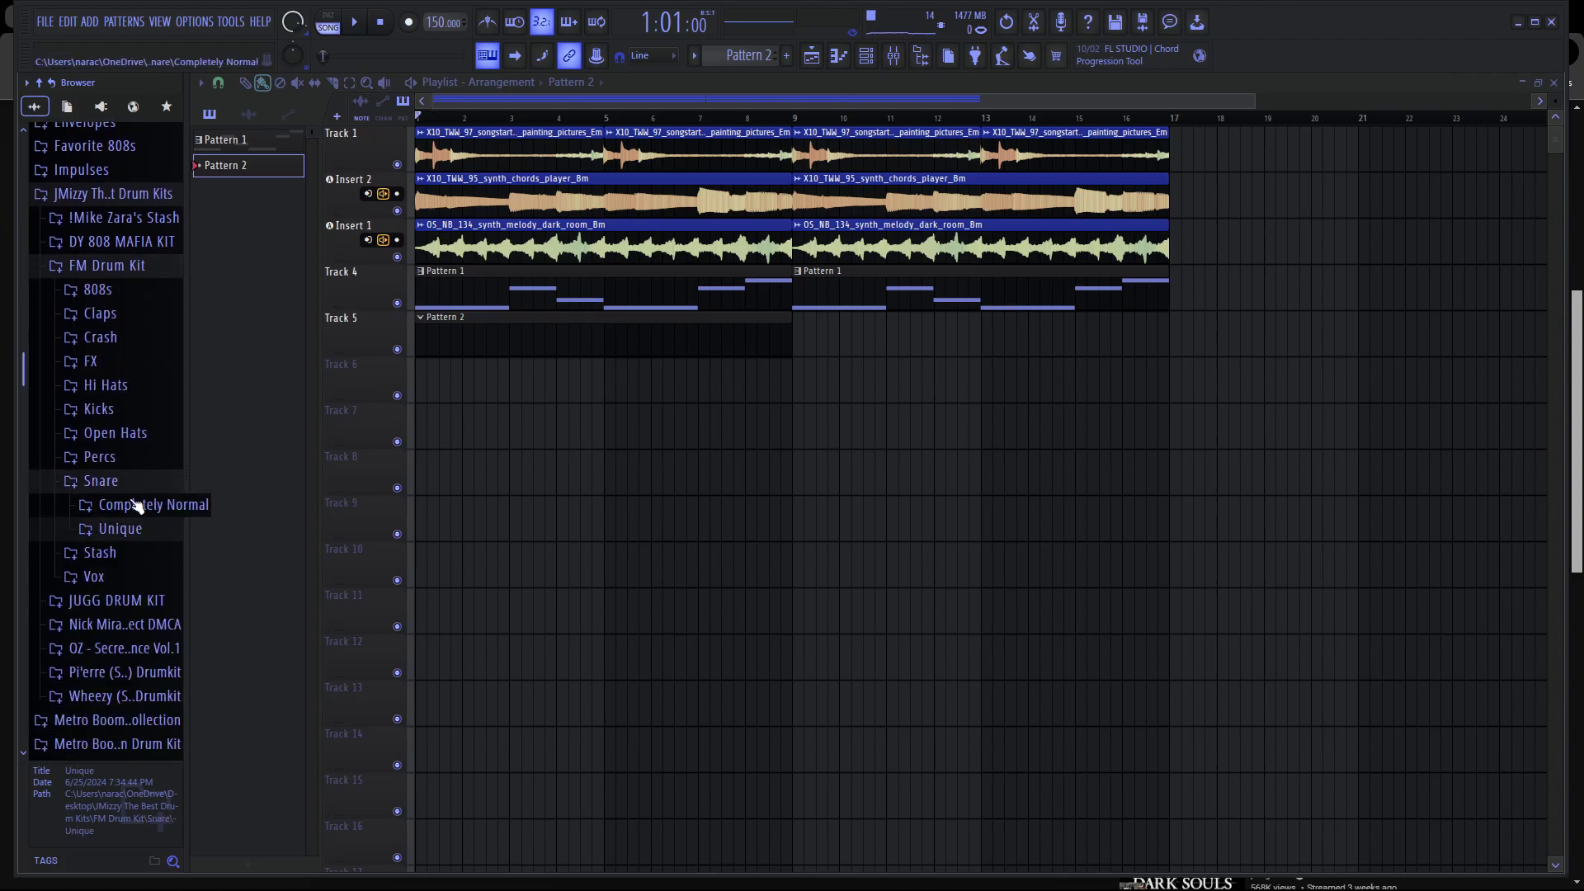
pyautogui.click(132, 504)
pyautogui.click(147, 552)
# Preview low-frequency snares, pick Snare [ Changed ] and play the song to judge it.
pyautogui.click(150, 586)
pyautogui.scroll(-3, 152, 577)
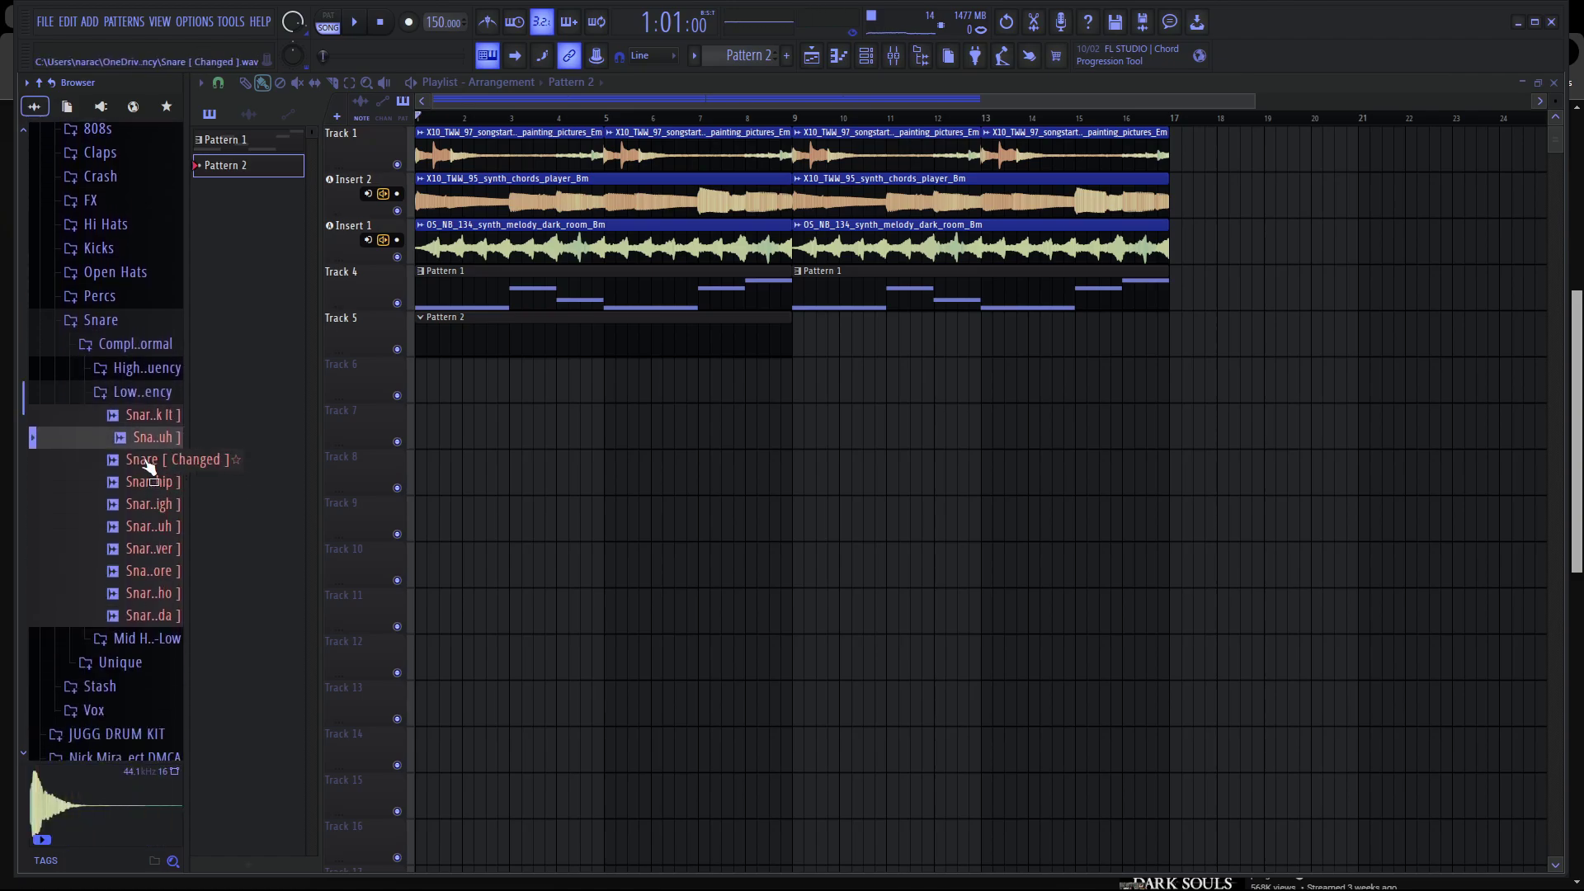
pyautogui.click(155, 503)
pyautogui.click(165, 460)
pyautogui.press('space')
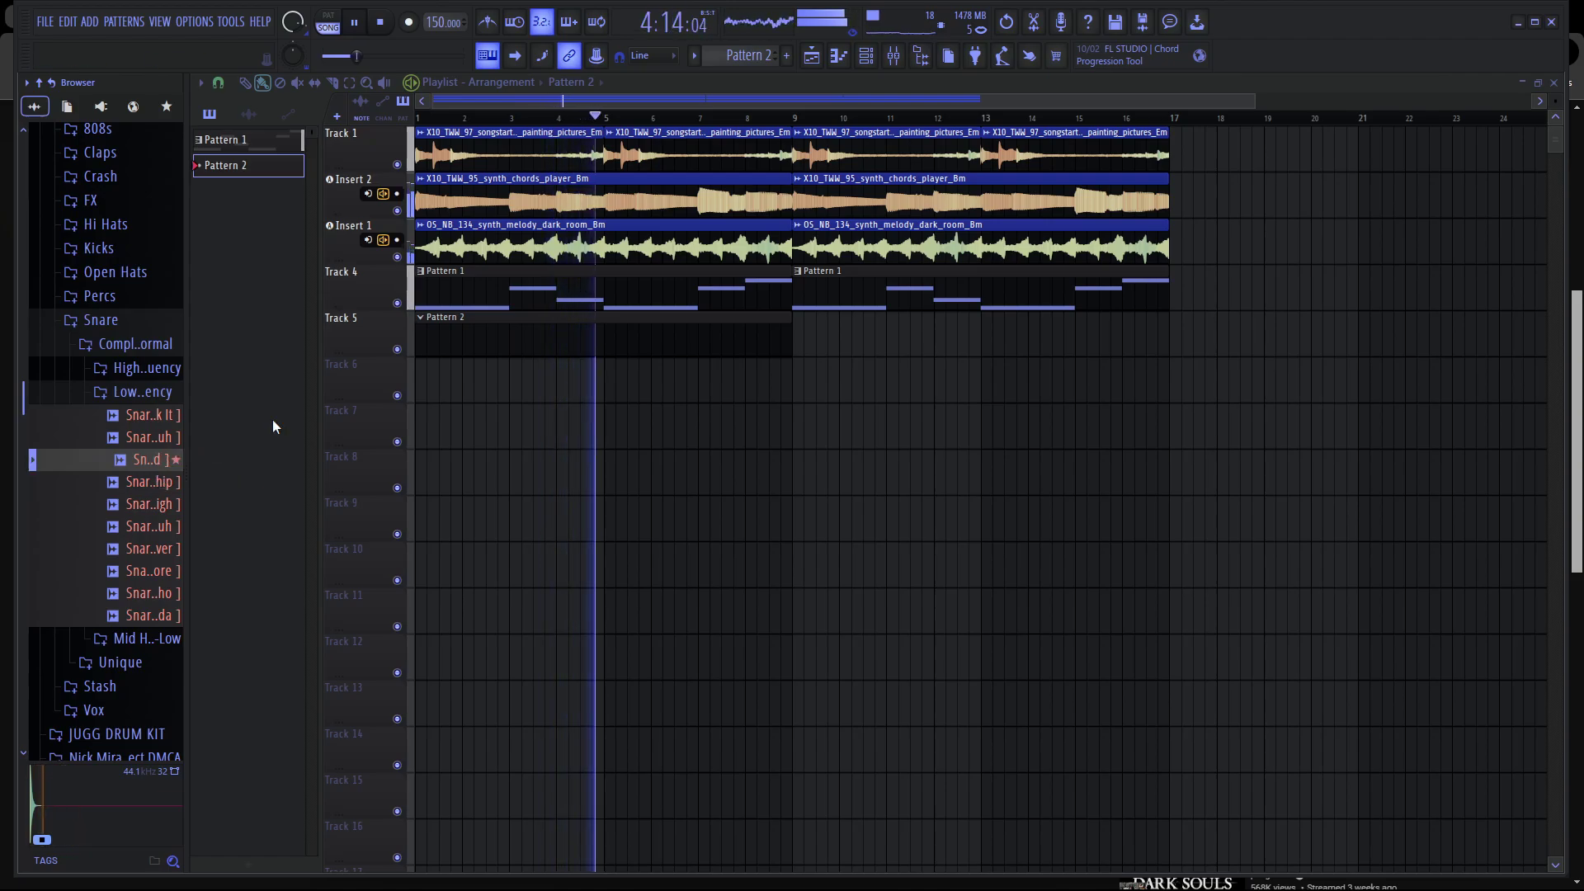
pyautogui.press('space')
pyautogui.click(867, 55)
# Audition snares such as Snare [ Why Tho ] and Snare [ Break It ] against the song.
pyautogui.click(845, 57)
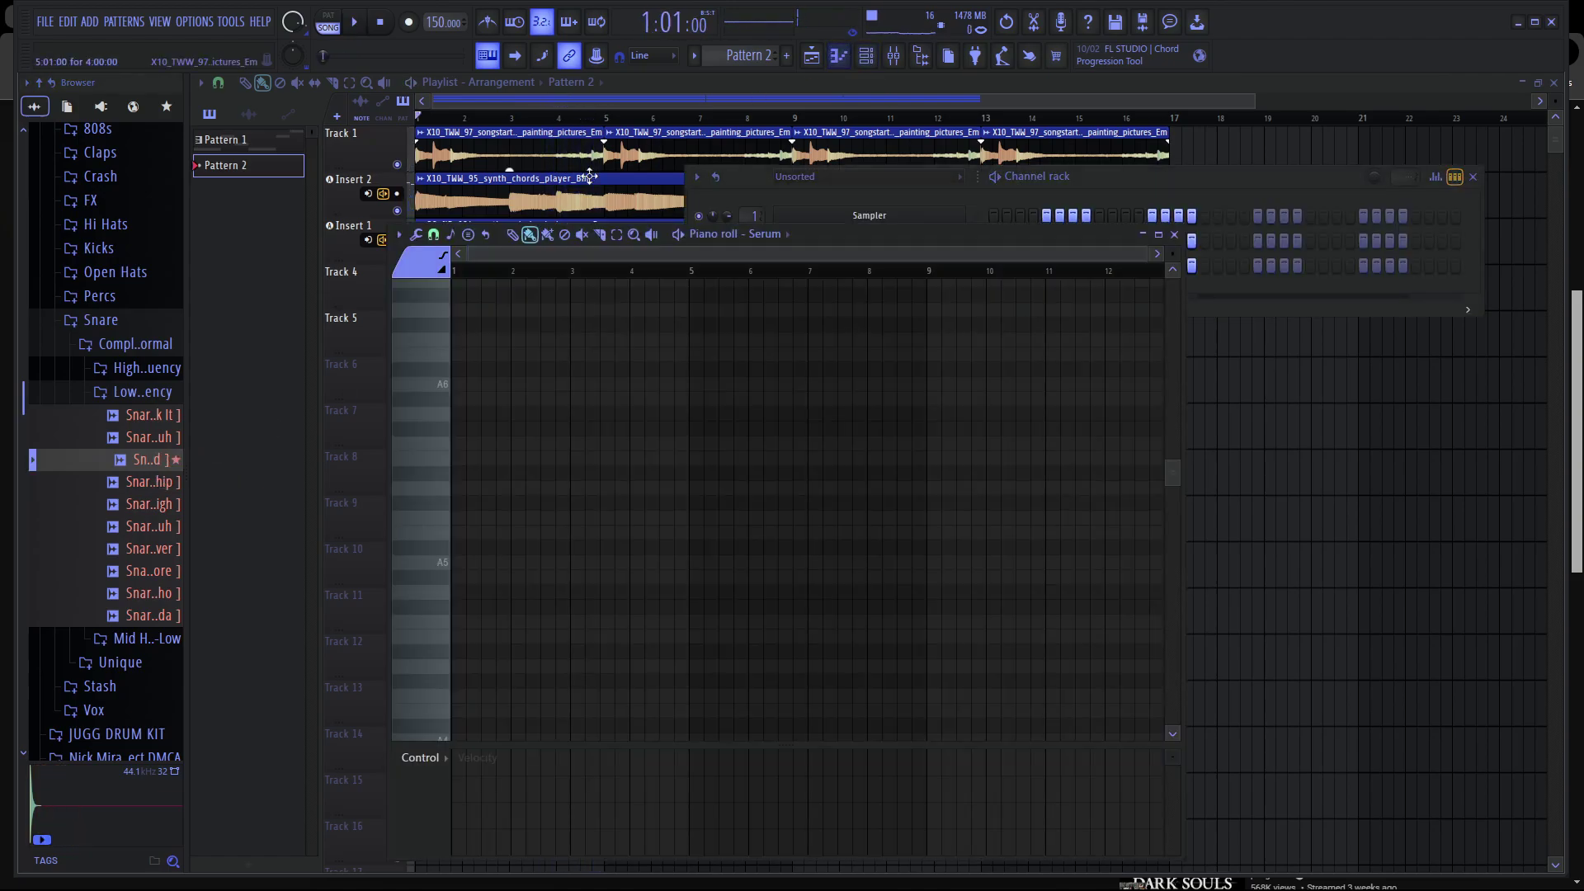
pyautogui.click(155, 568)
pyautogui.click(150, 598)
pyautogui.click(149, 615)
pyautogui.click(147, 600)
pyautogui.press('space')
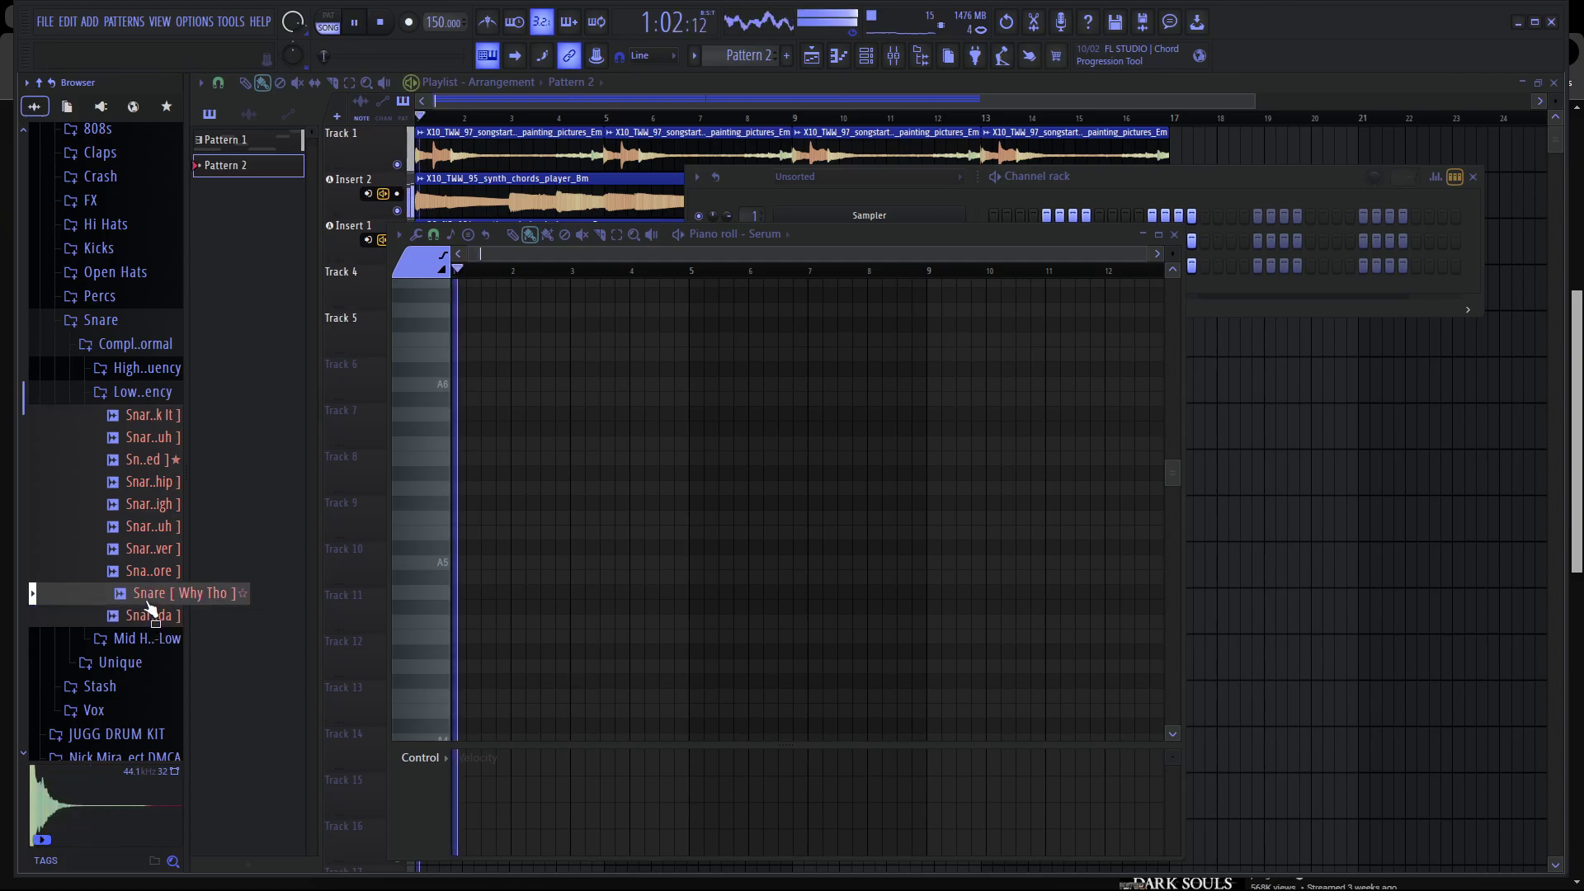
pyautogui.click(142, 421)
pyautogui.press('space')
pyautogui.click(1213, 169)
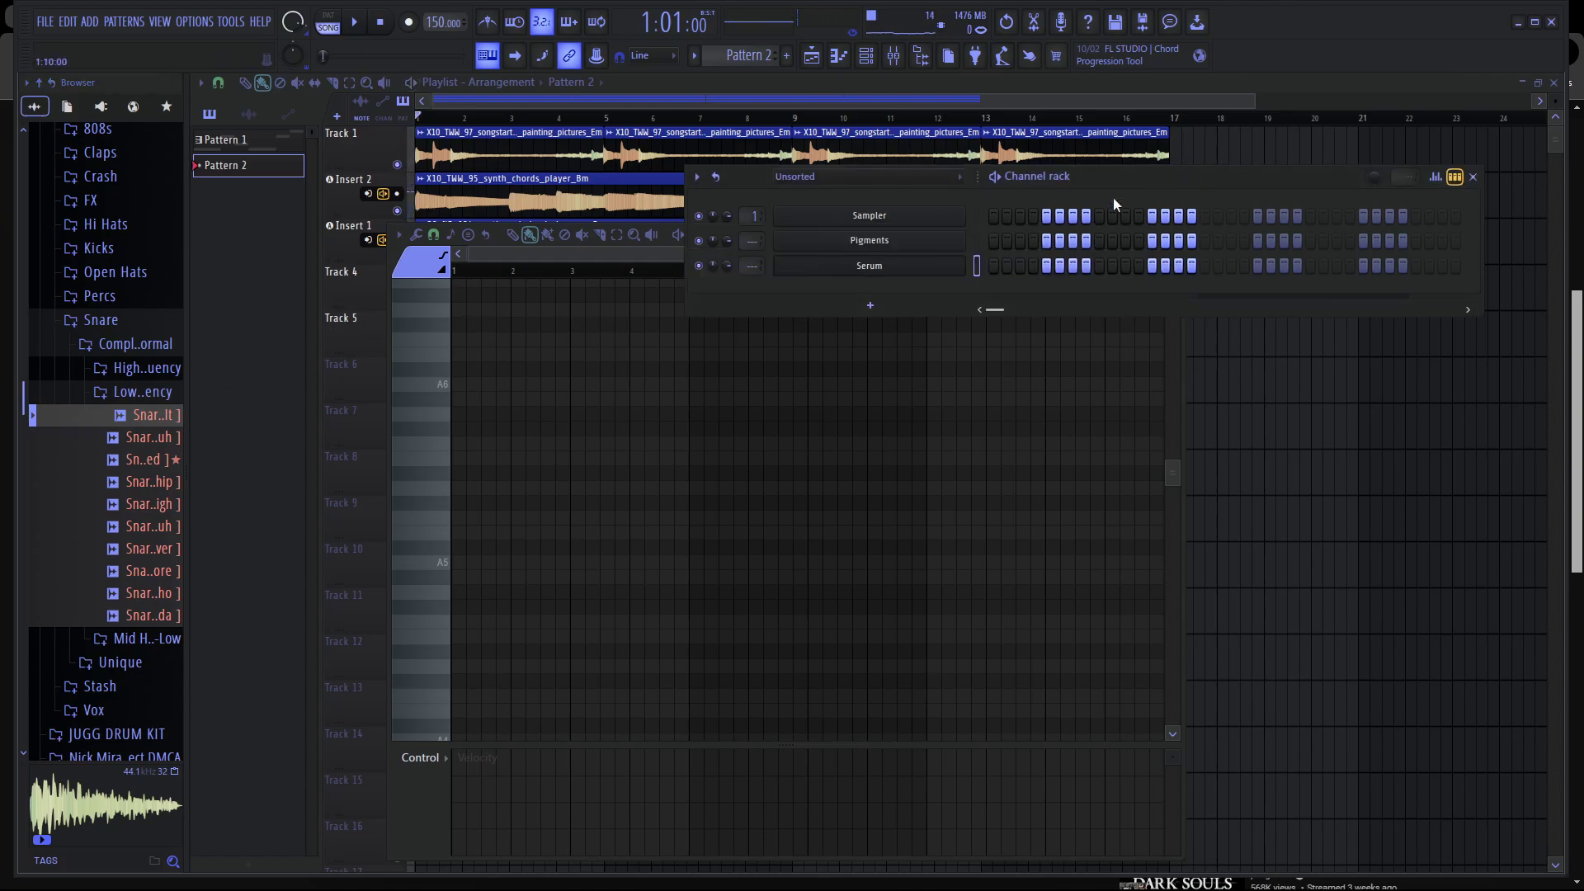
# From Mid High-Low > Lower Mid, drag Snare [ FM ] into the channel rack.
pyautogui.click(148, 646)
pyautogui.click(162, 667)
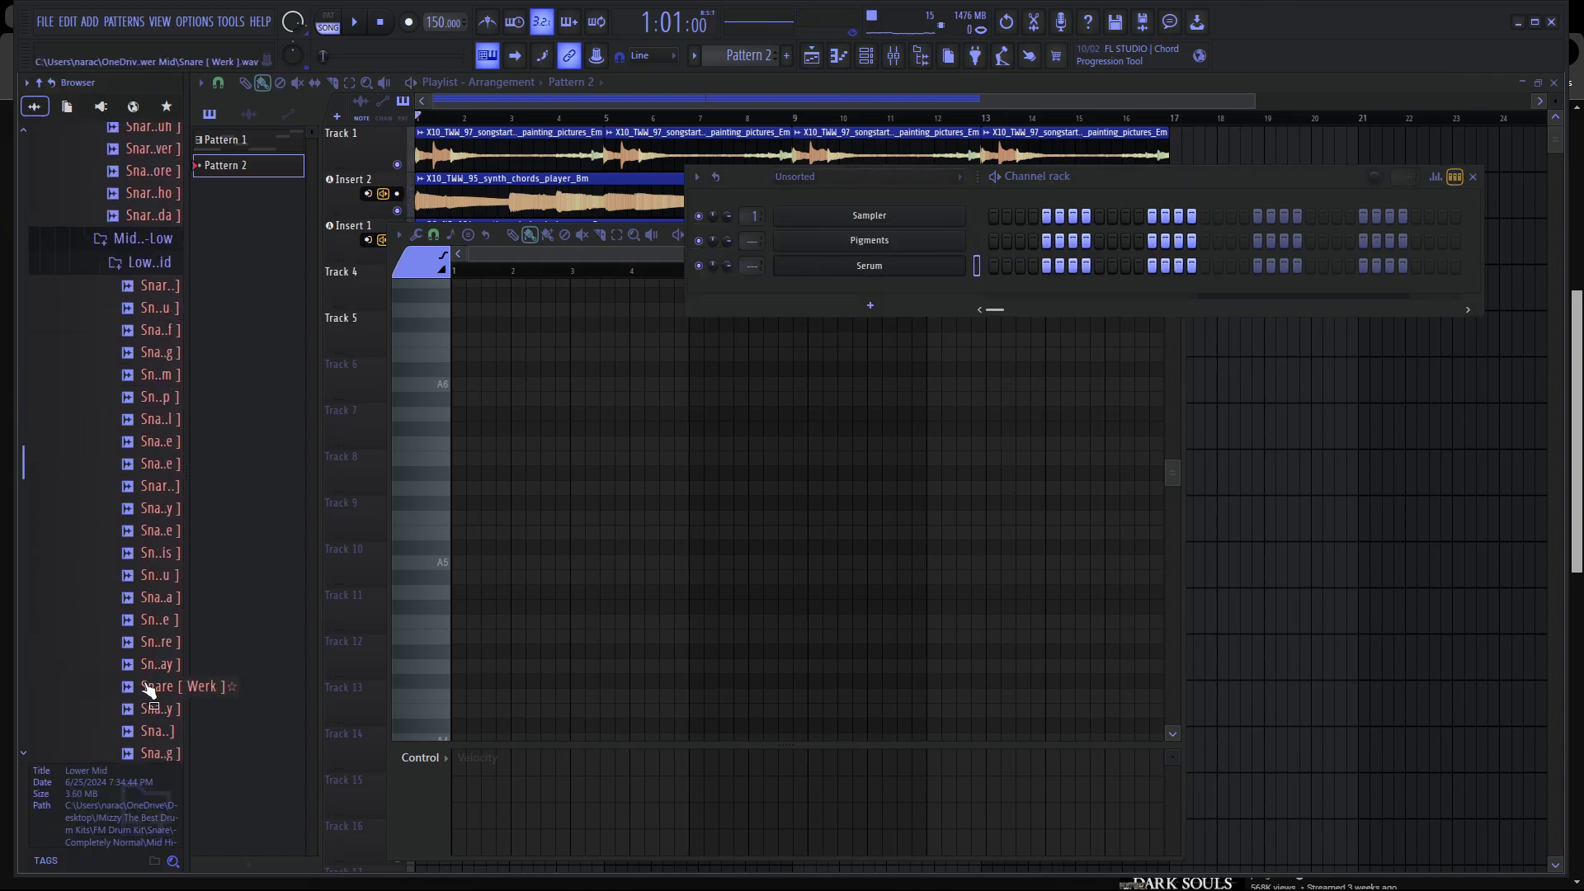
pyautogui.click(152, 549)
pyautogui.click(153, 482)
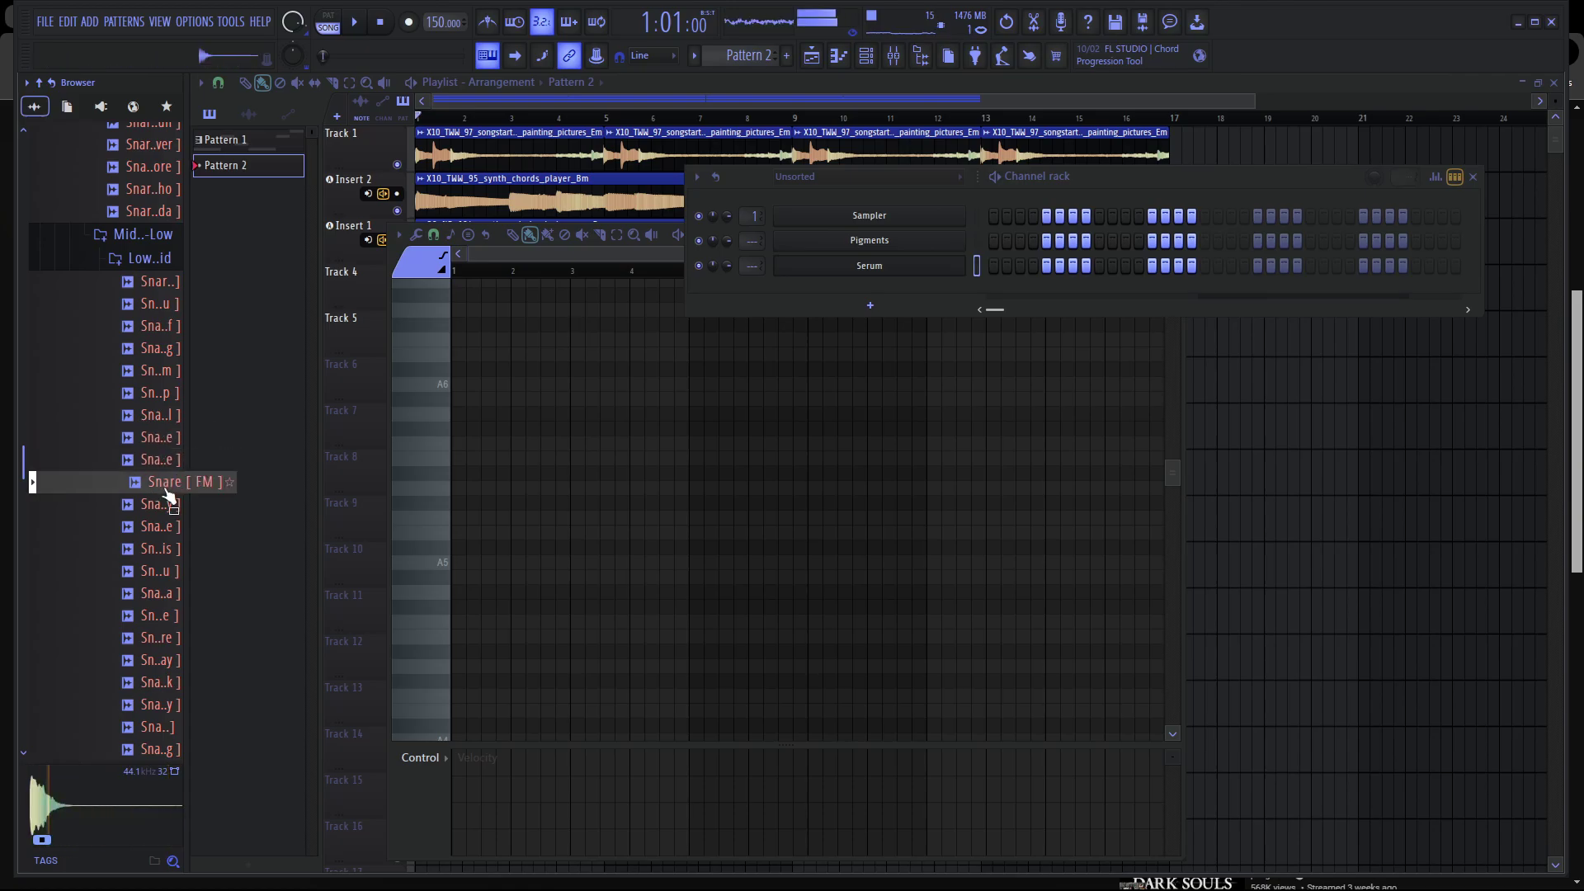
pyautogui.moveTo(157, 482); pyautogui.dragTo(898, 285)
# Enter Snare [ FM ] steps, including step 25 and steps 29–32, while the pattern plays.
pyautogui.press('space')
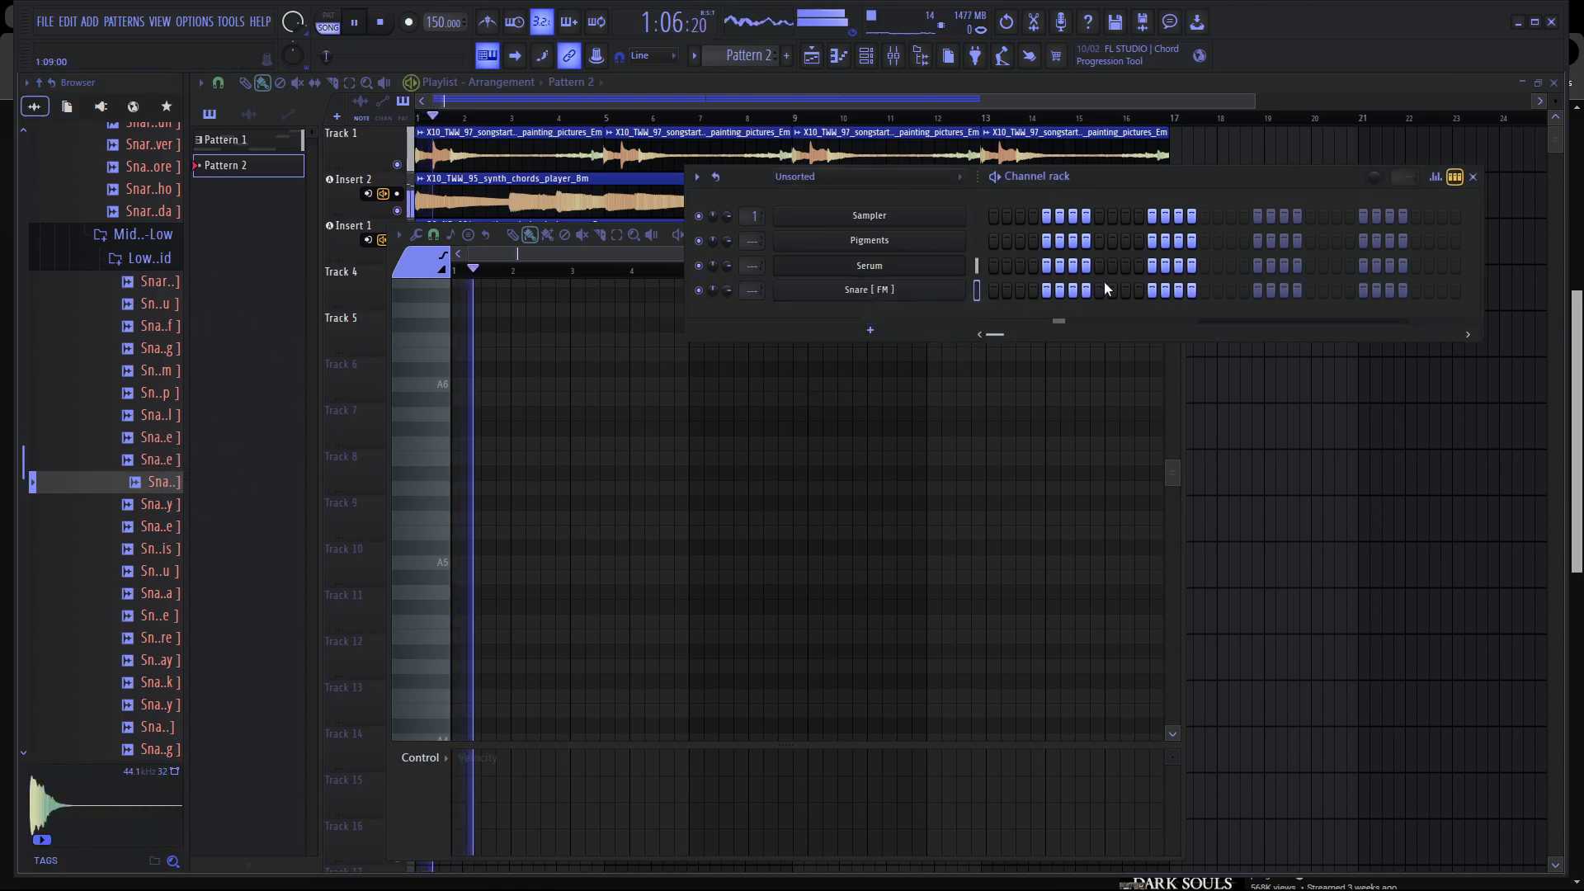
pyautogui.click(1310, 291)
pyautogui.moveTo(1363, 291); pyautogui.dragTo(1406, 290)
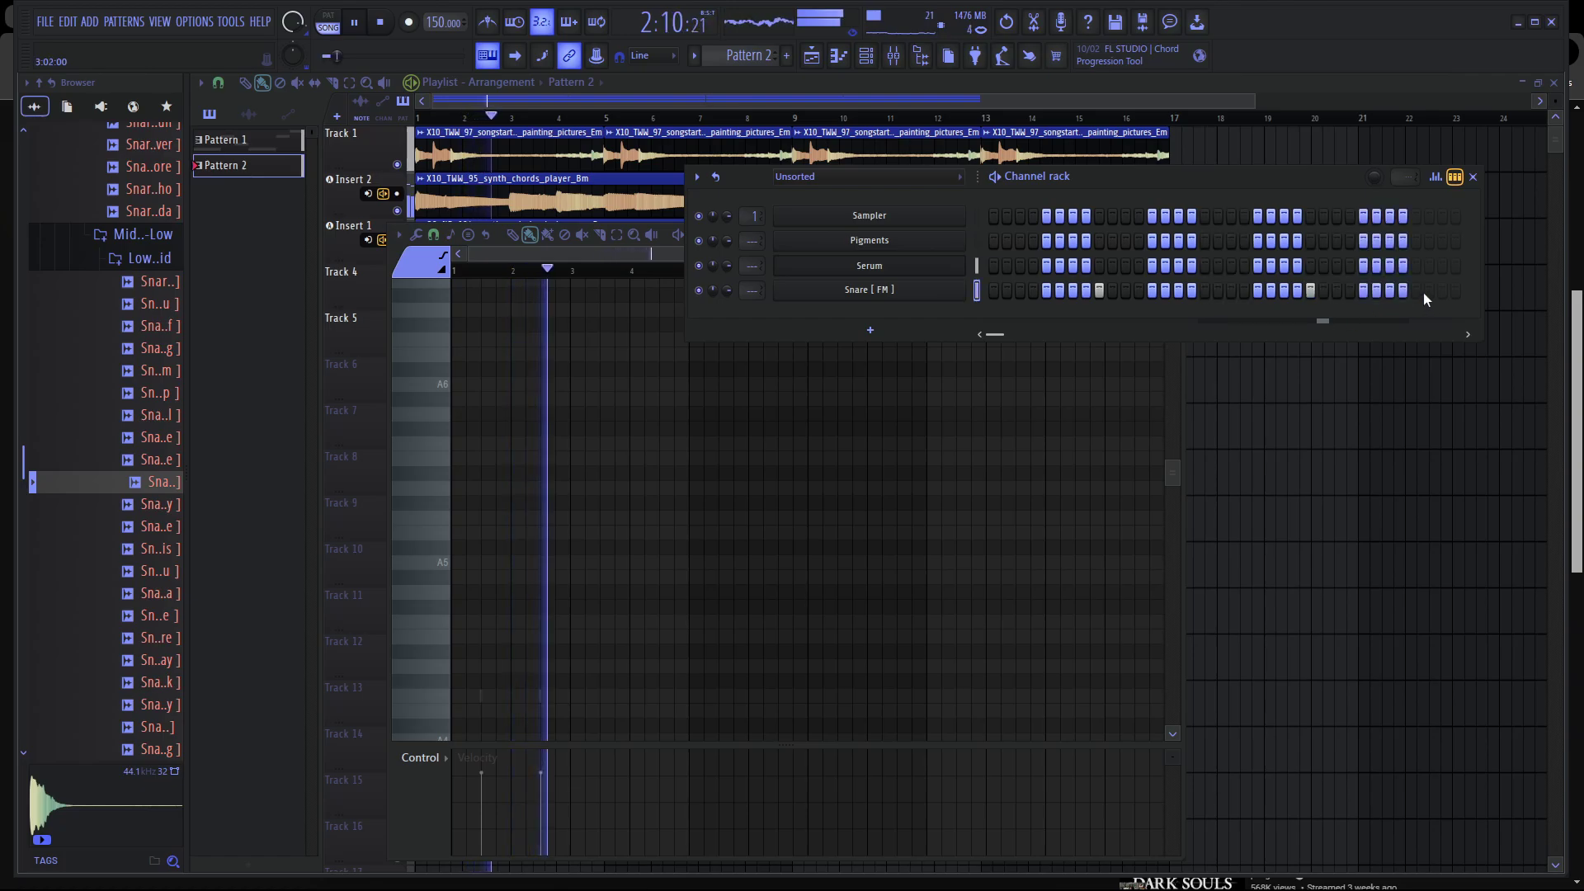
pyautogui.moveTo(994, 333); pyautogui.dragTo(1000, 331)
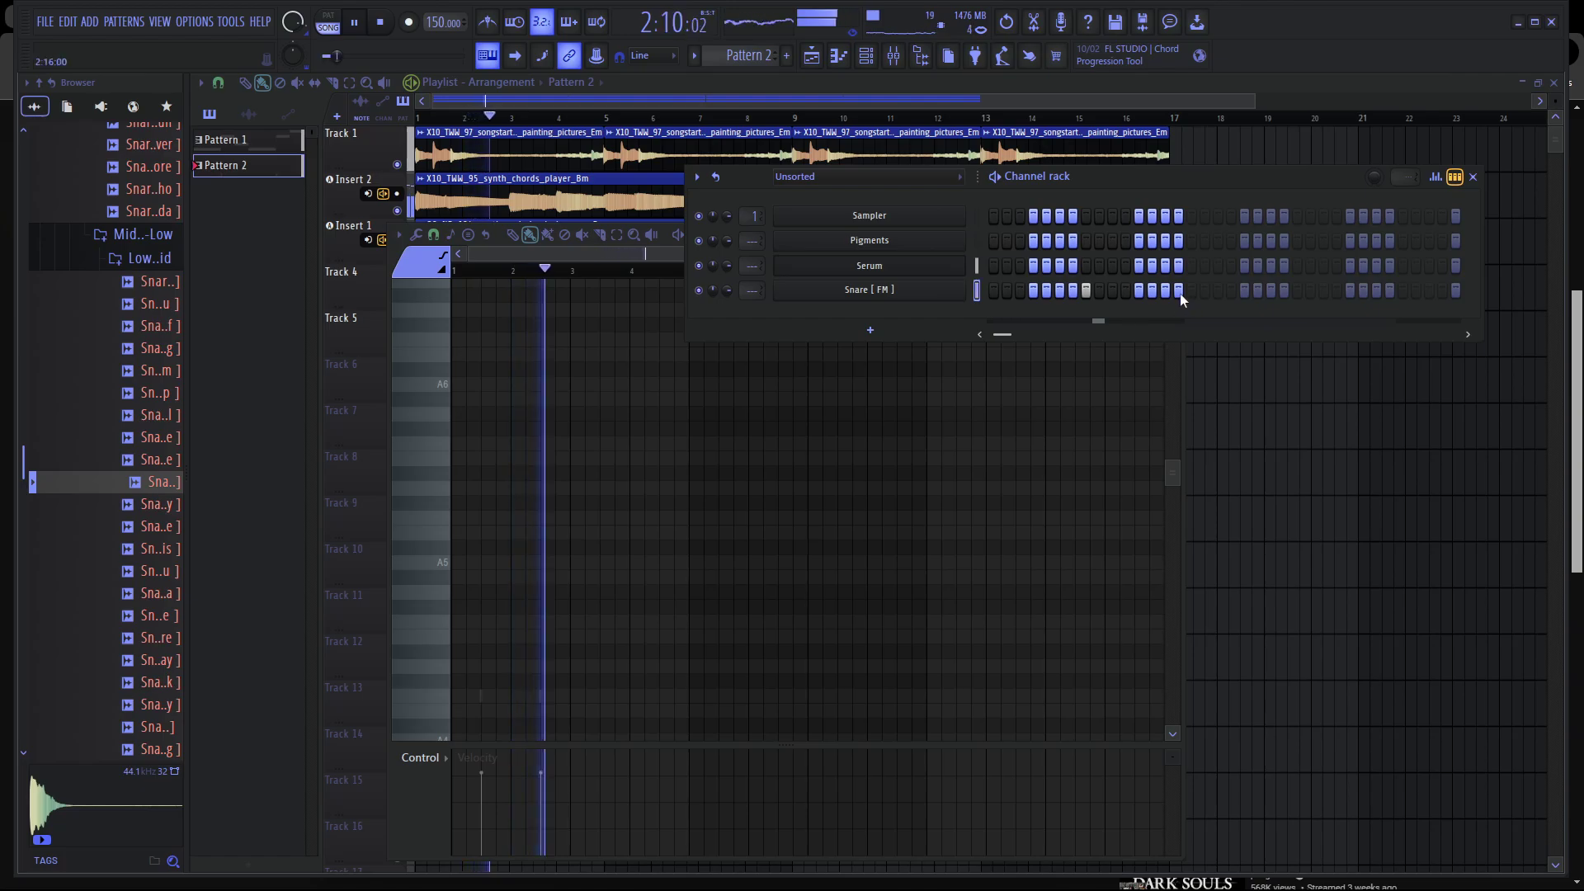
pyautogui.click(1300, 294)
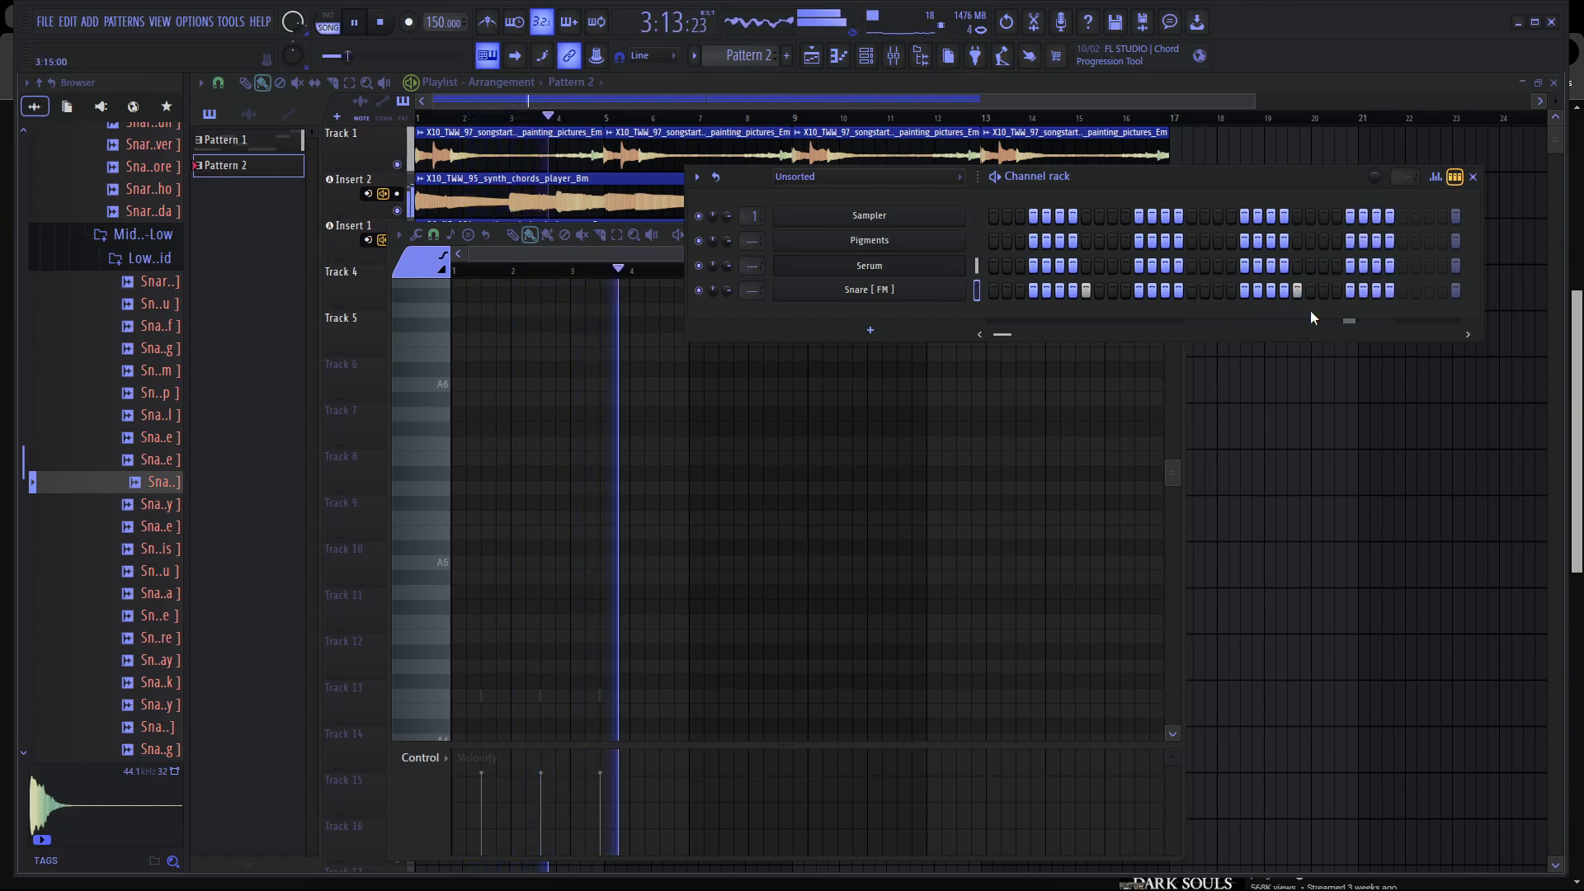
pyautogui.moveTo(1026, 332); pyautogui.dragTo(1031, 331)
pyautogui.click(1442, 294)
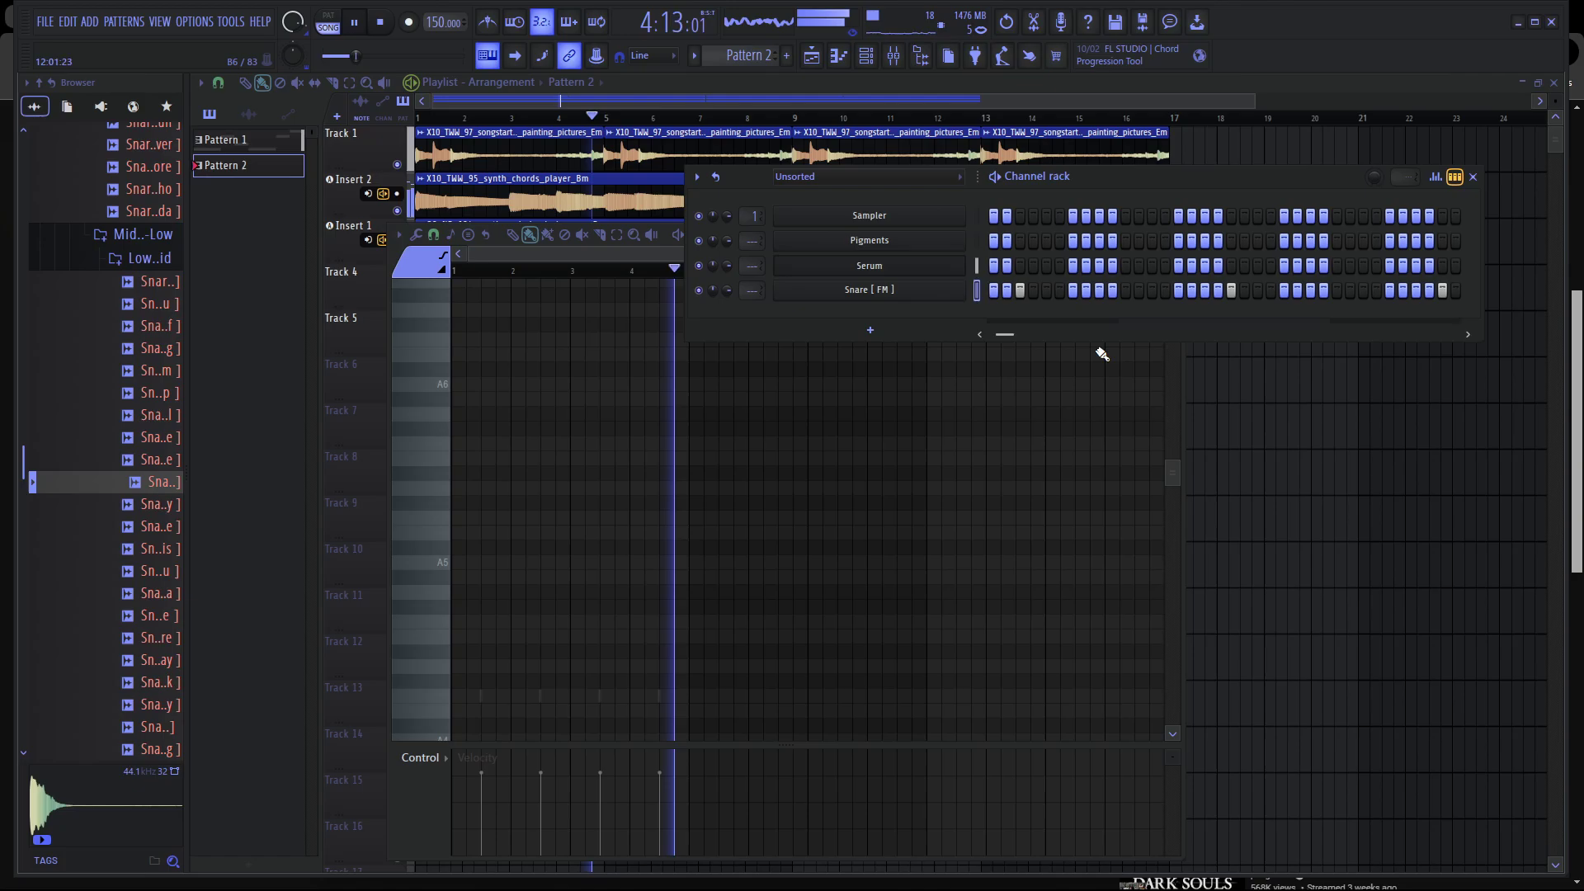
pyautogui.click(668, 352)
pyautogui.press('space')
# Duplicate the Snare [ FM ] notes from bars 1–5 into bars 5–9 and play them back.
pyautogui.click(771, 246)
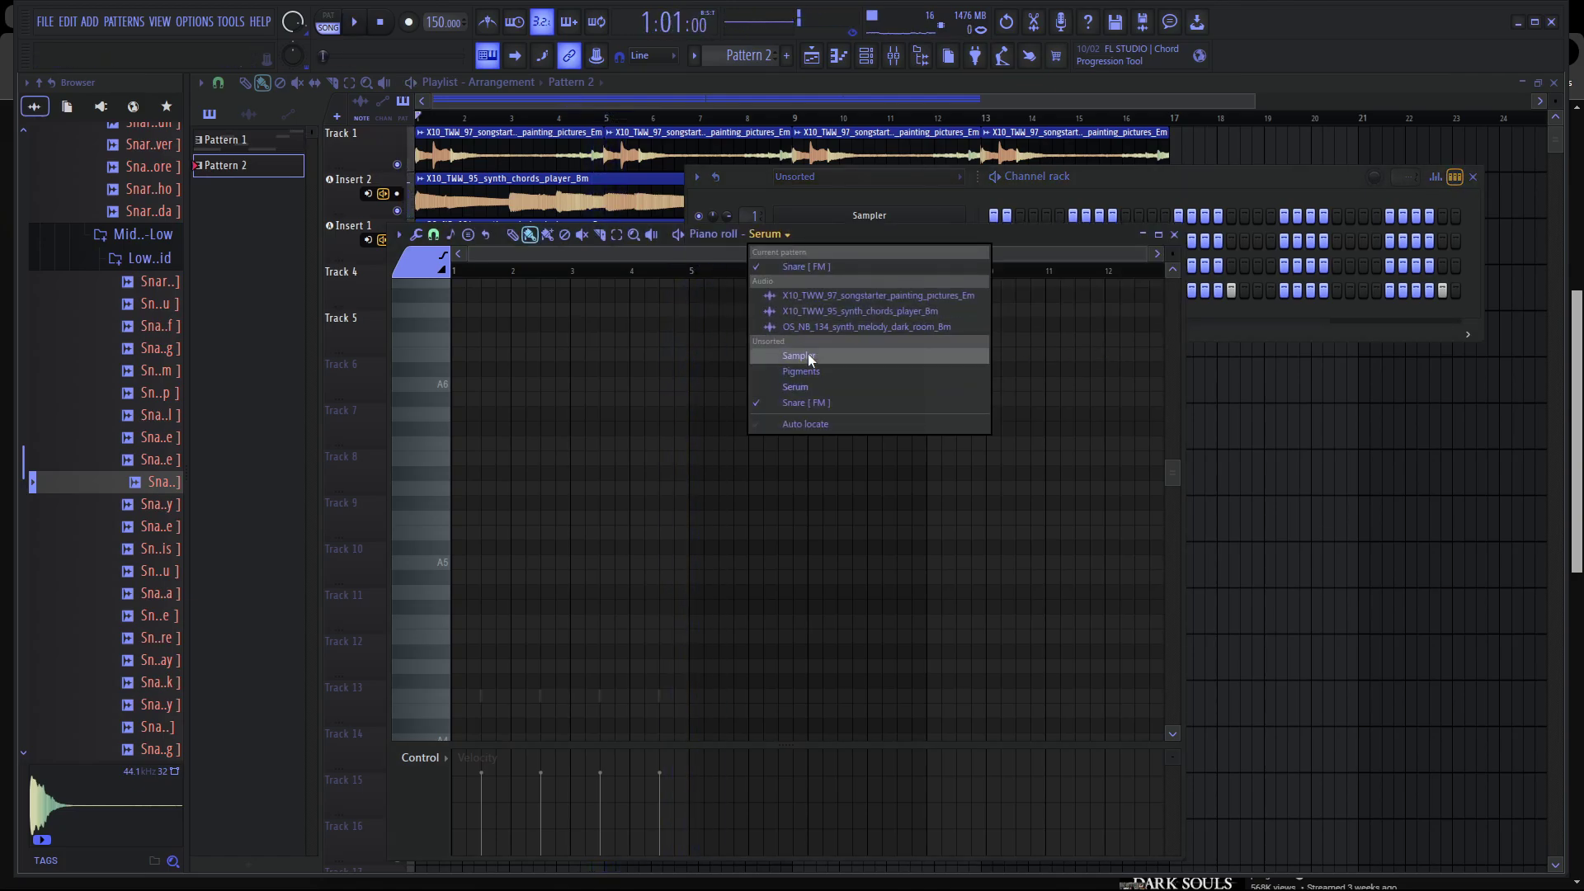
pyautogui.click(820, 402)
pyautogui.moveTo(695, 278); pyautogui.dragTo(83, 350)
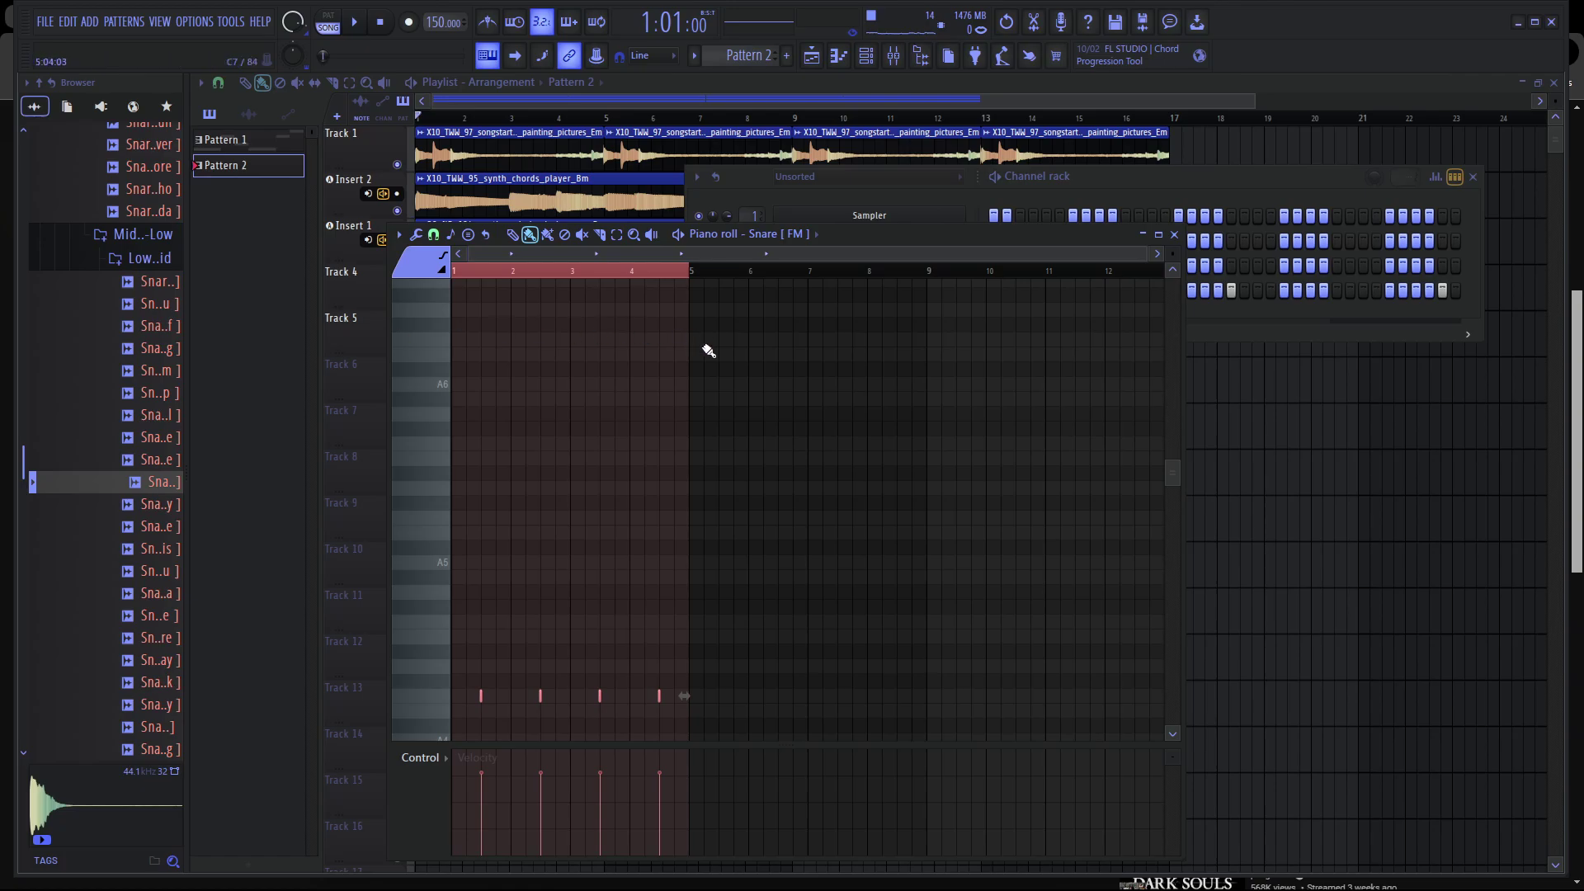
pyautogui.hotkey('ctrl', 'b')
pyautogui.press('space')
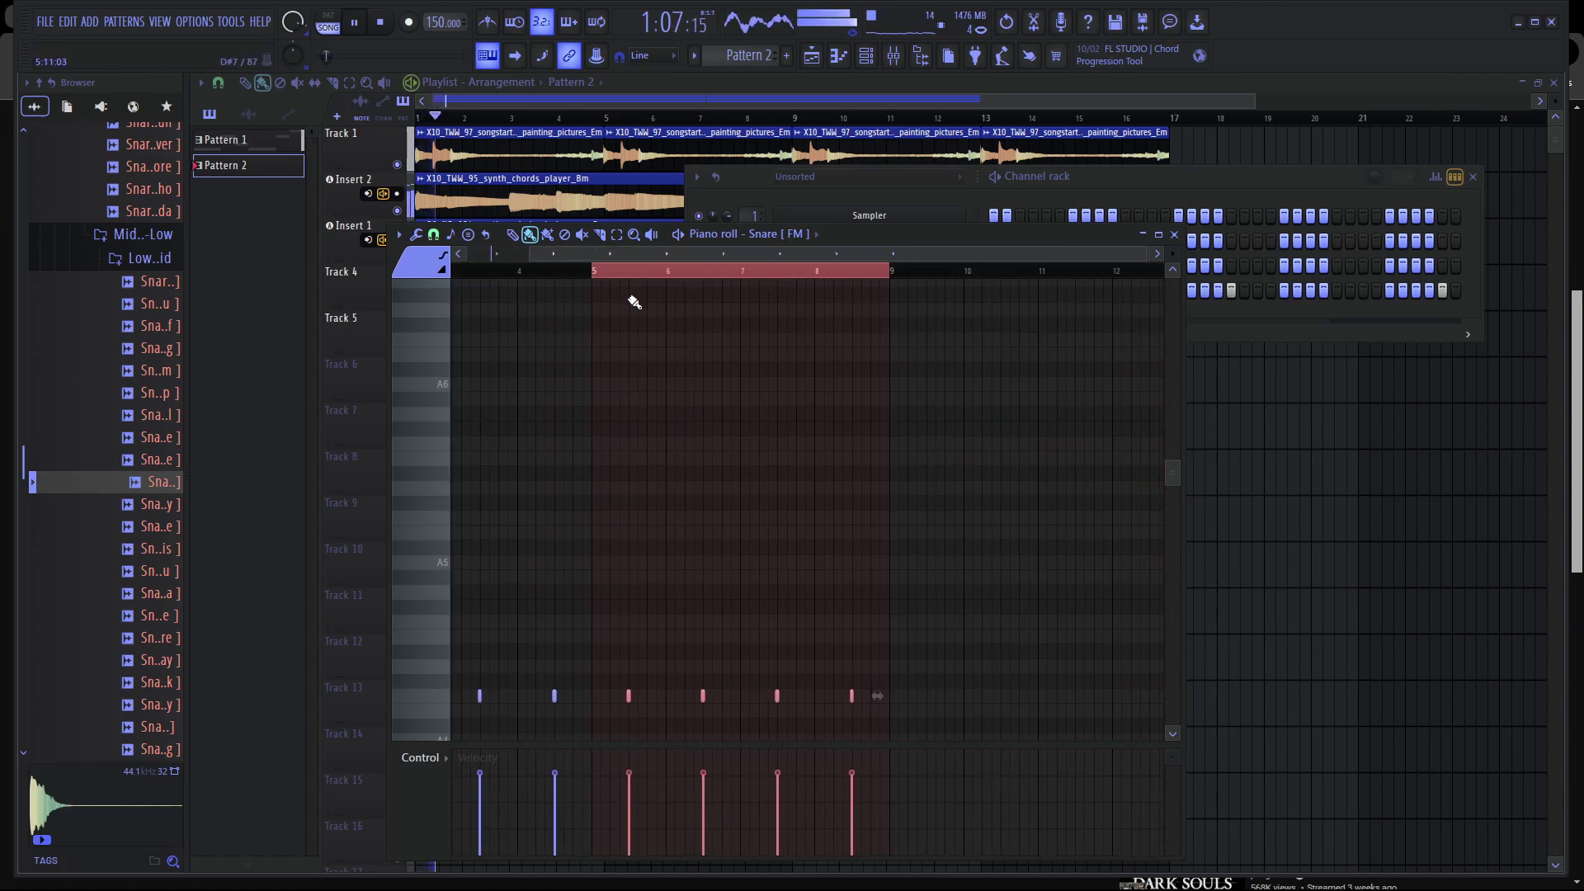
# Collapse the snare folders and open FM Drum Kit's Claps > Overused > High FREQ folder.
pyautogui.scroll(-2, 634, 302)
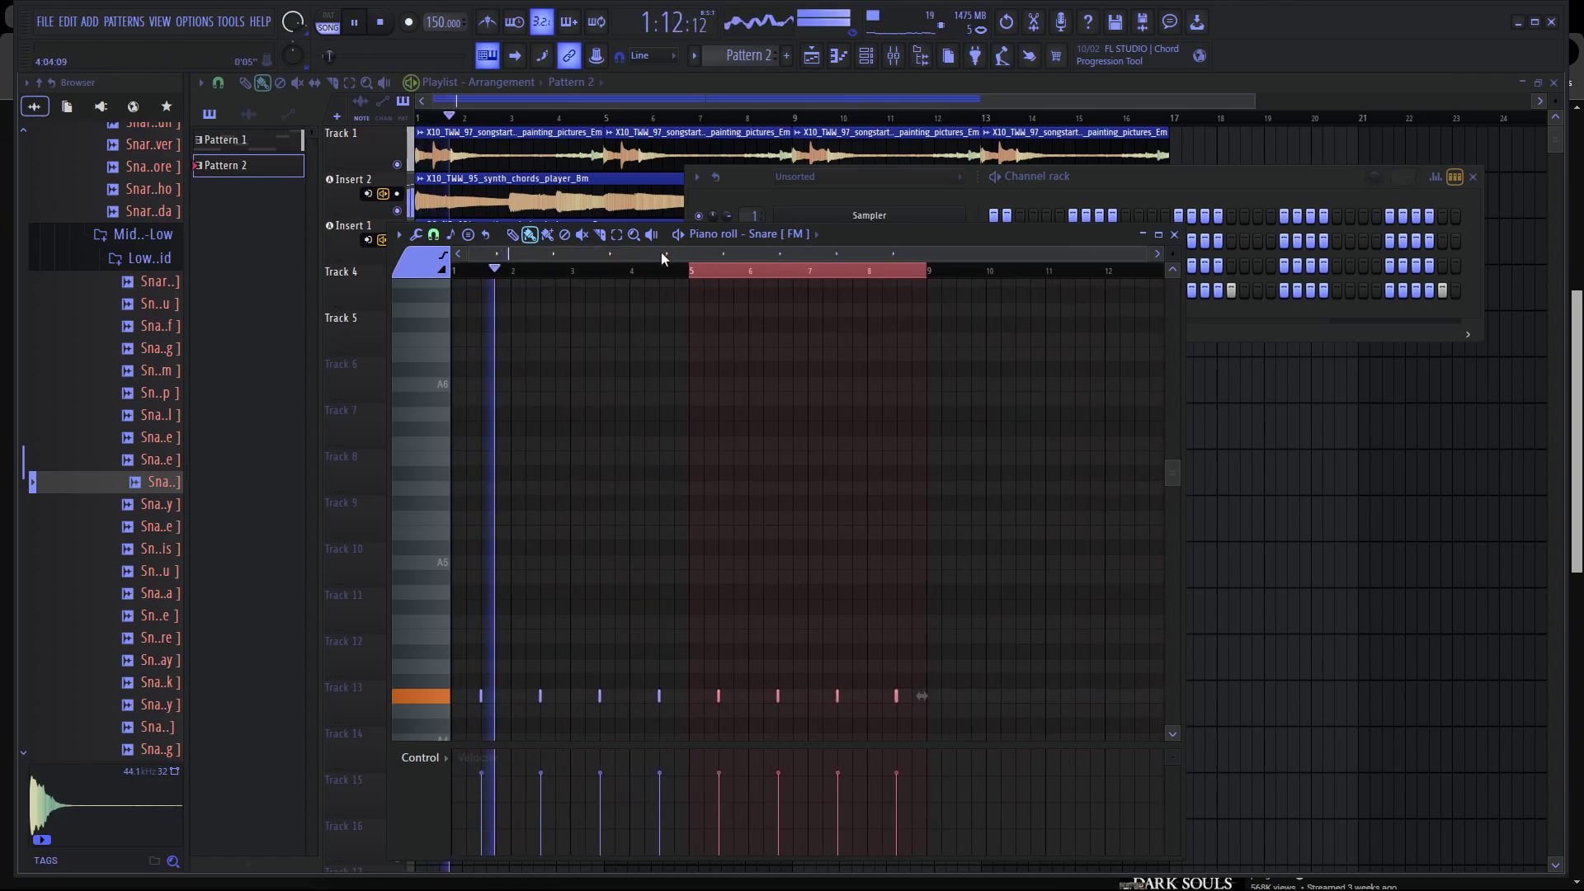
pyautogui.click(129, 261)
pyautogui.scroll(7, 134, 262)
pyautogui.click(133, 392)
pyautogui.scroll(-2, 146, 438)
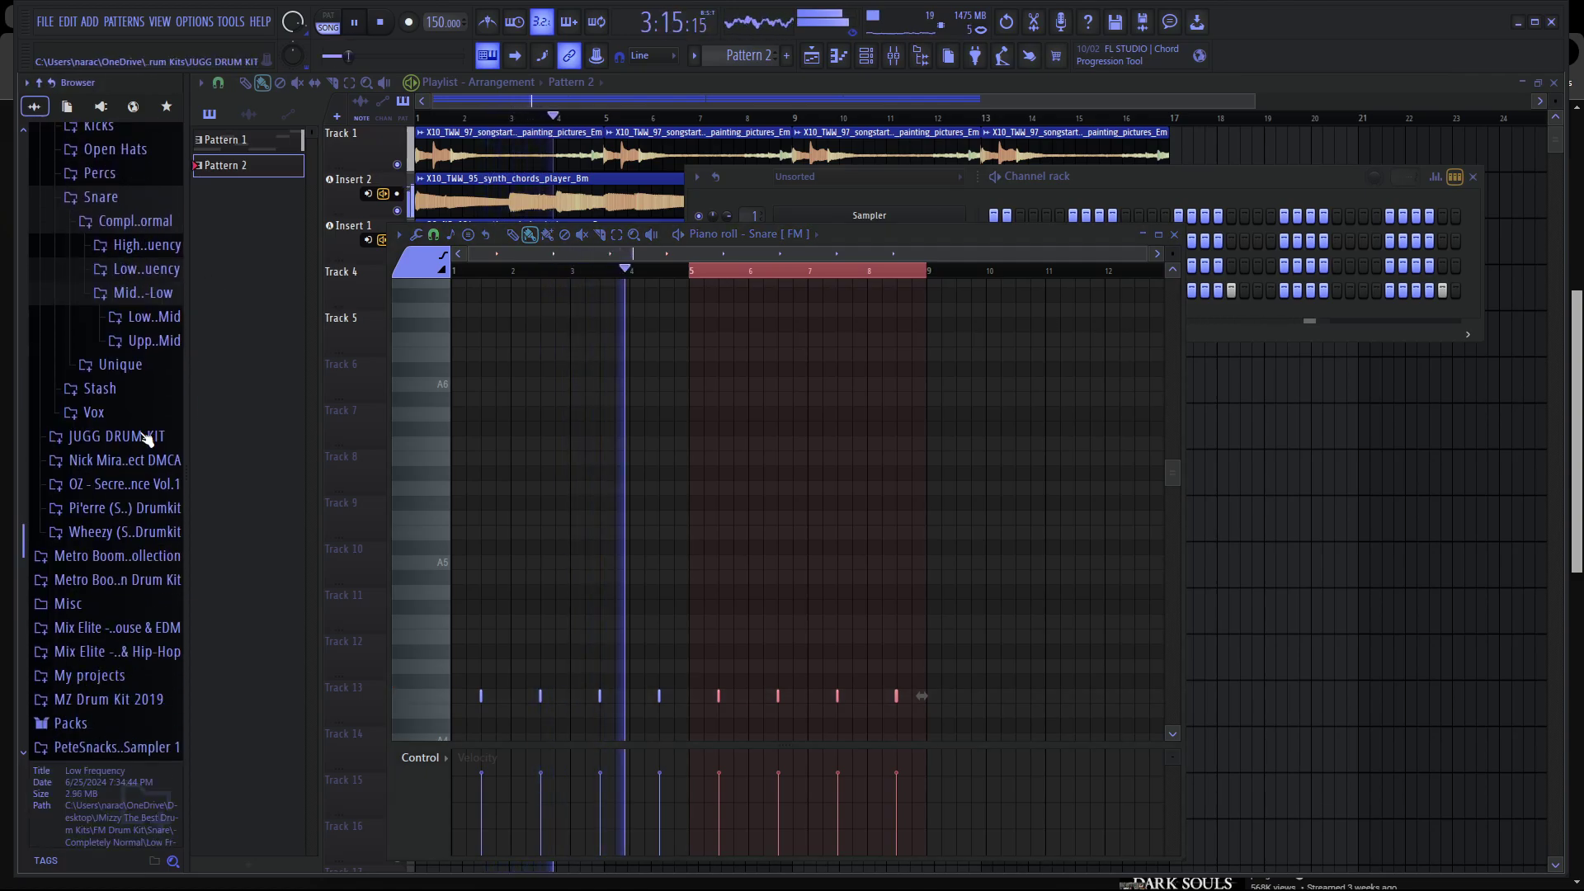
pyautogui.click(119, 186)
pyautogui.scroll(2, 139, 236)
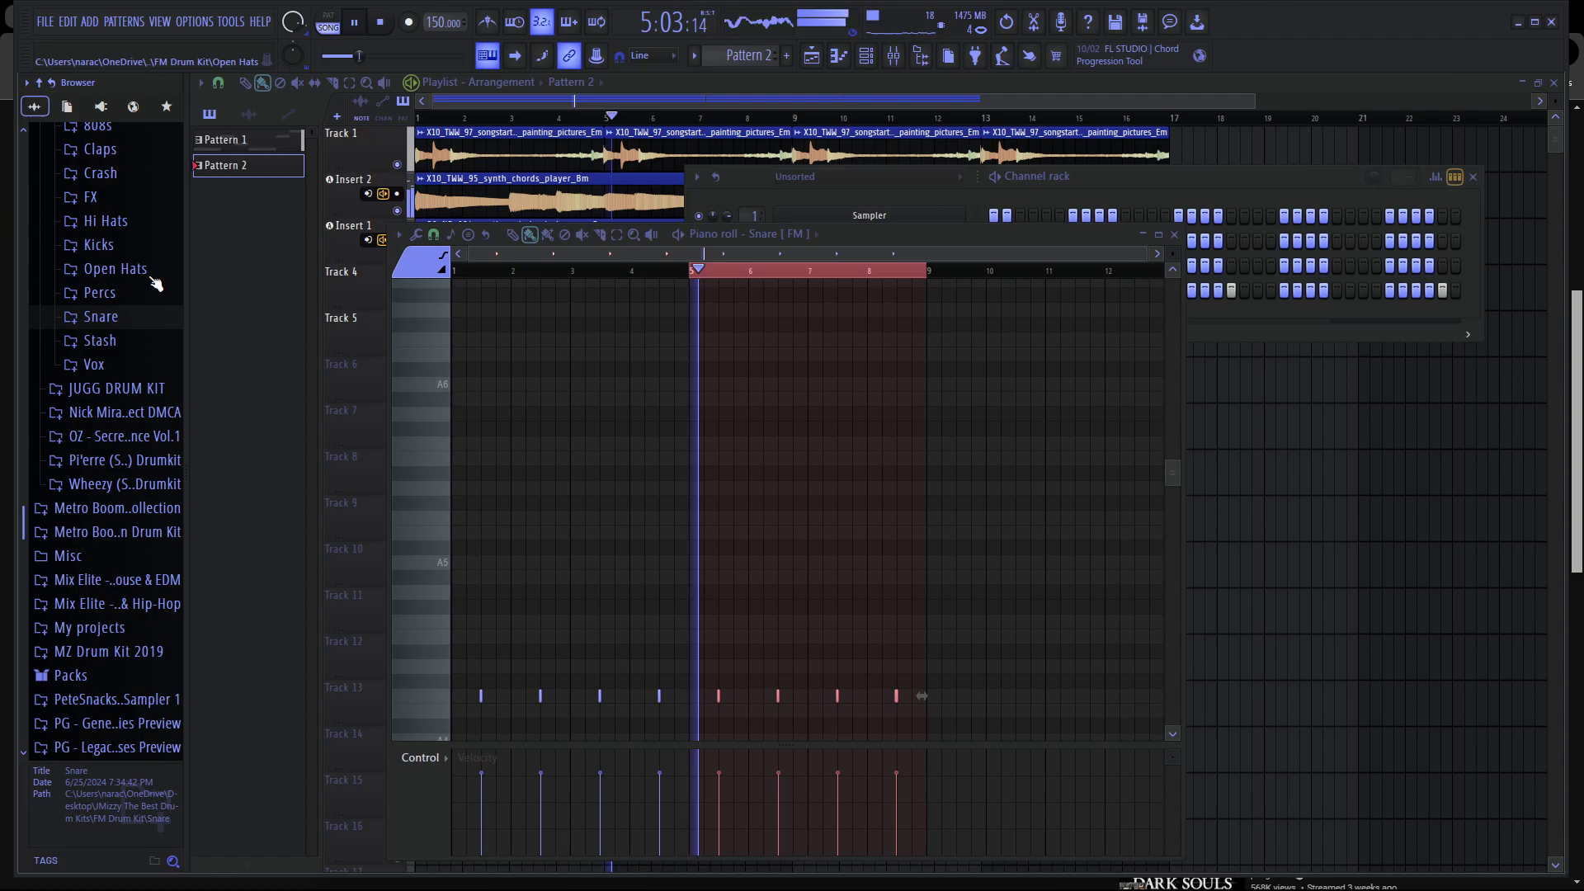
pyautogui.click(99, 149)
pyautogui.scroll(2, 142, 282)
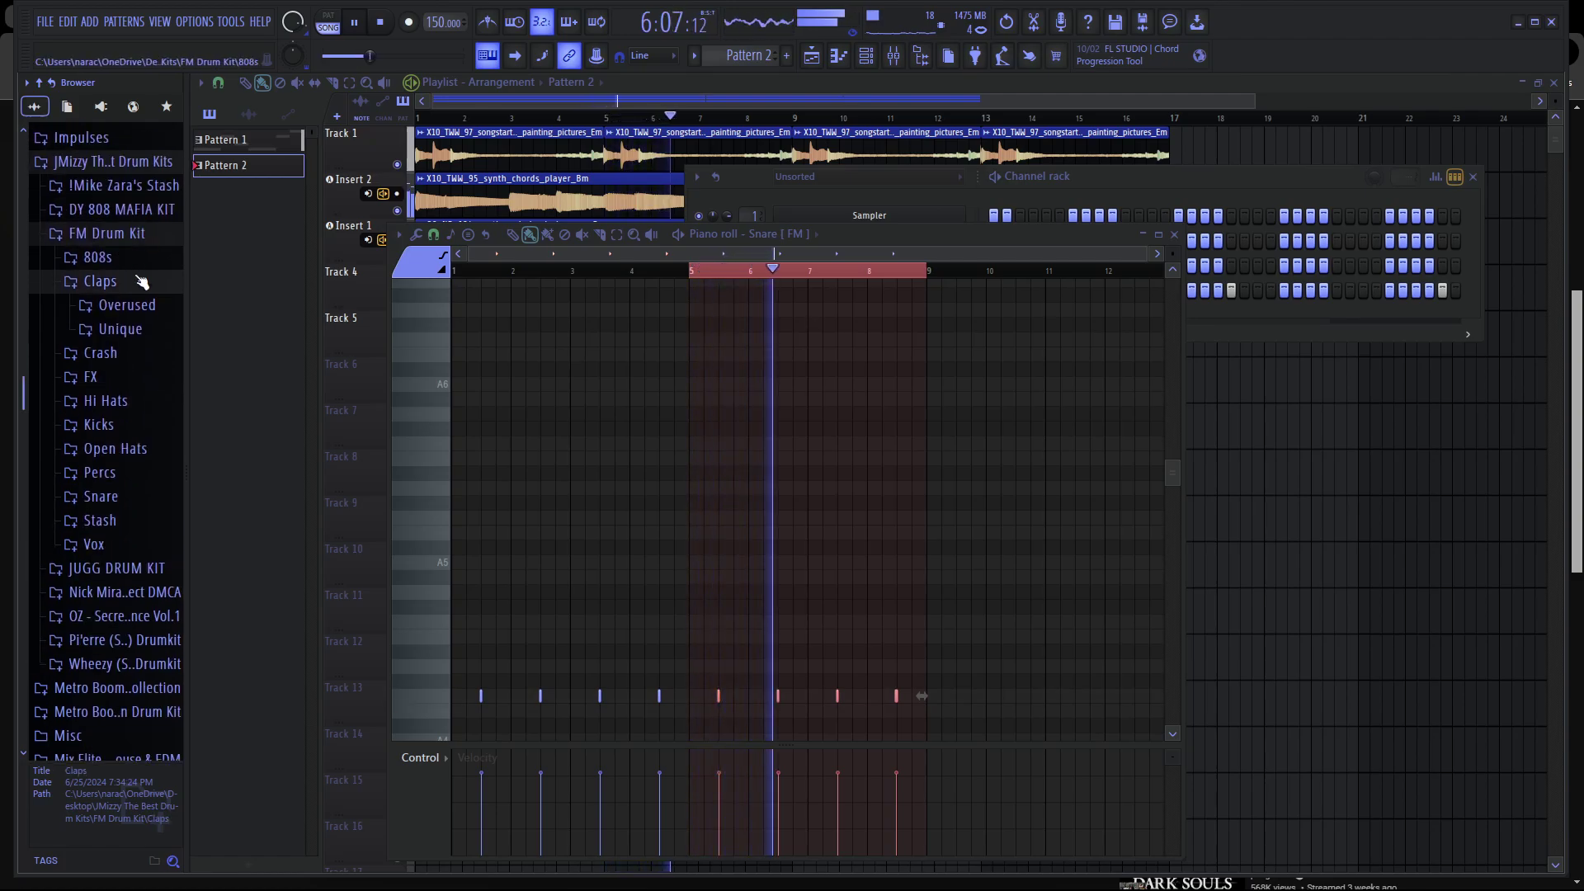
pyautogui.click(127, 305)
pyautogui.click(143, 330)
# Preview High FREQ and Normal FREQ claps, including Resident Good, Zay, Juice and On Deck.
pyautogui.click(149, 354)
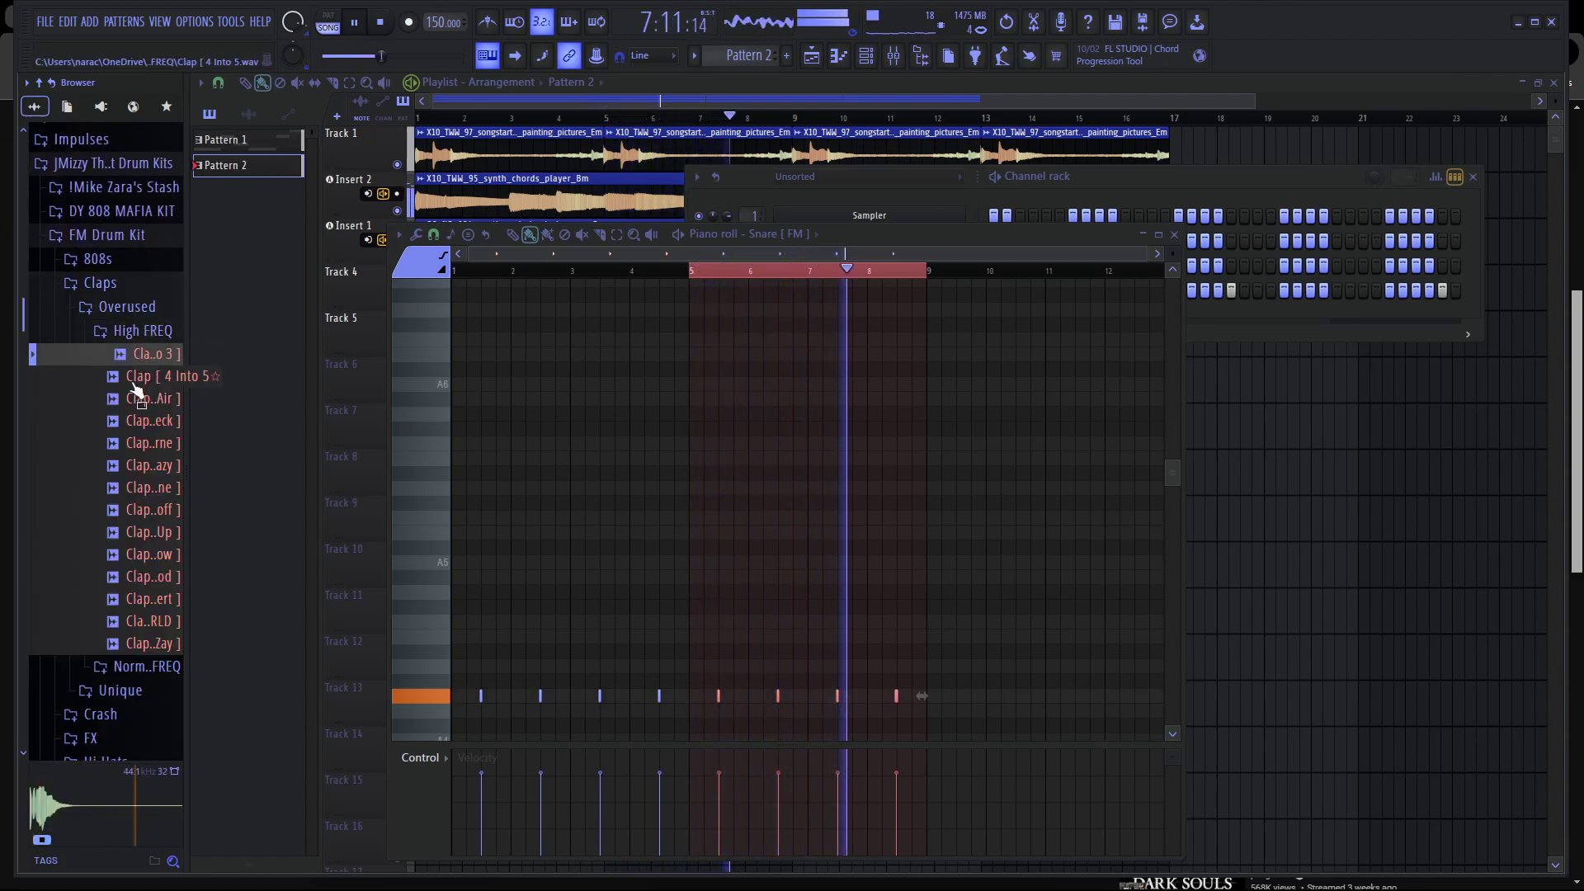
pyautogui.click(153, 576)
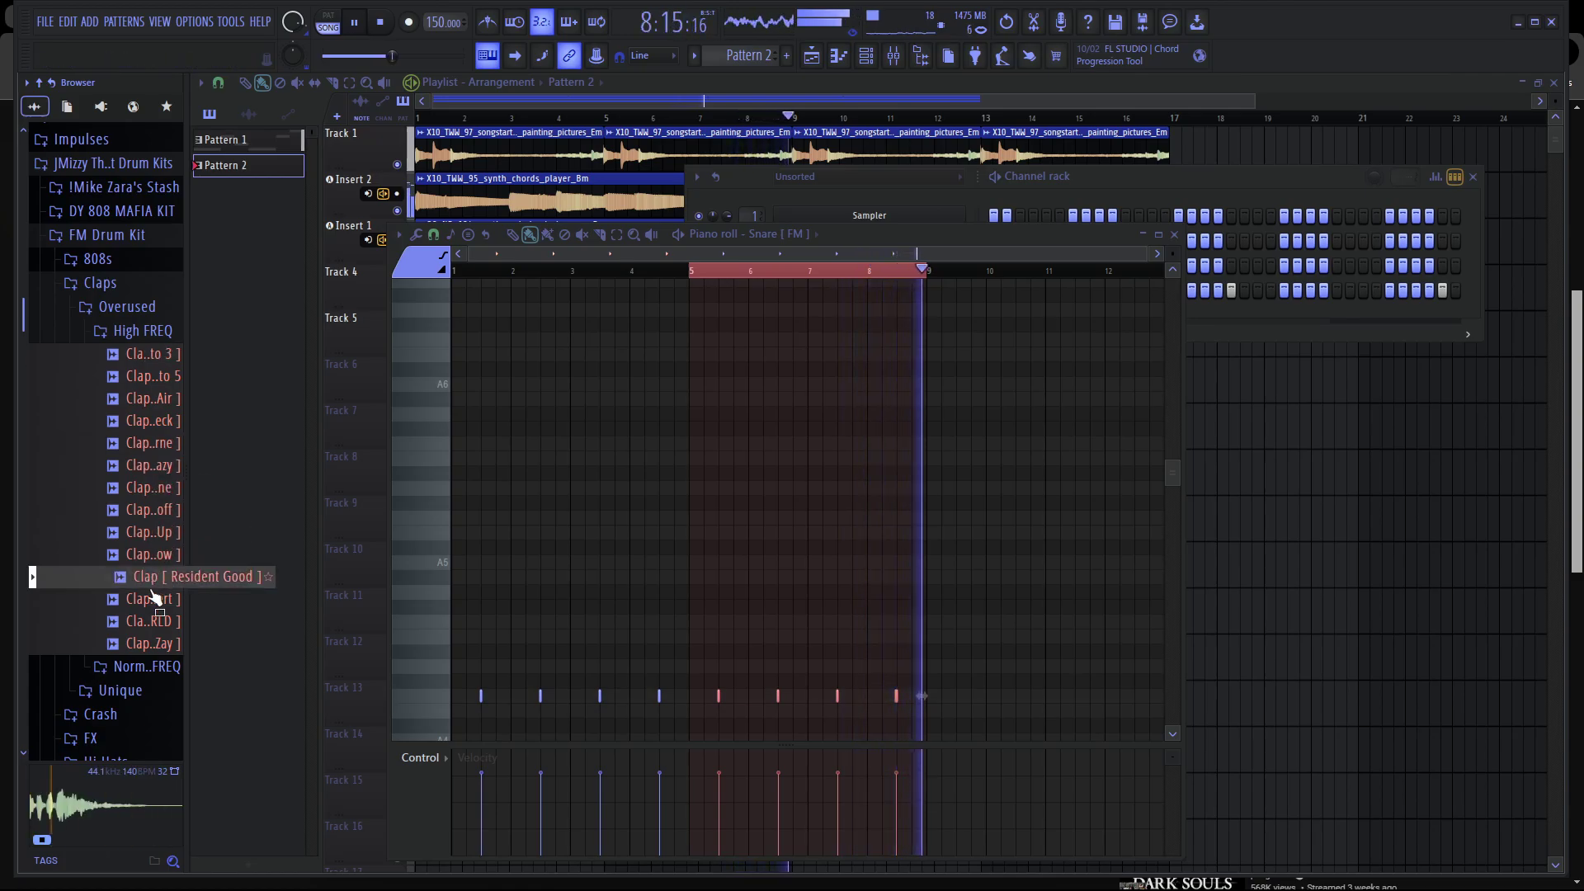
pyautogui.click(149, 621)
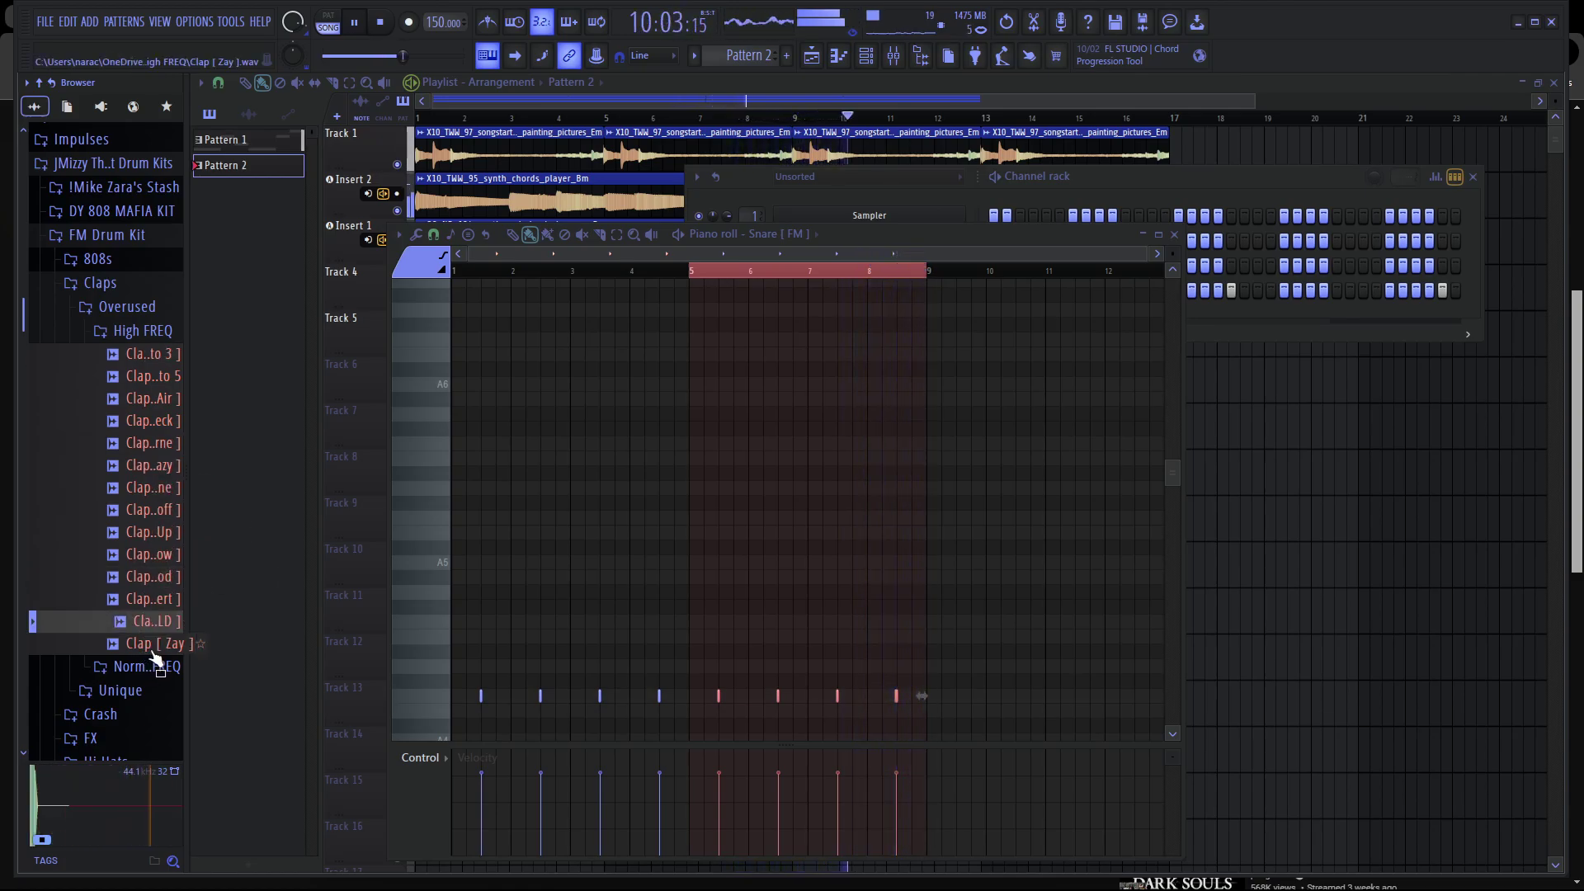
pyautogui.click(153, 648)
pyautogui.click(163, 667)
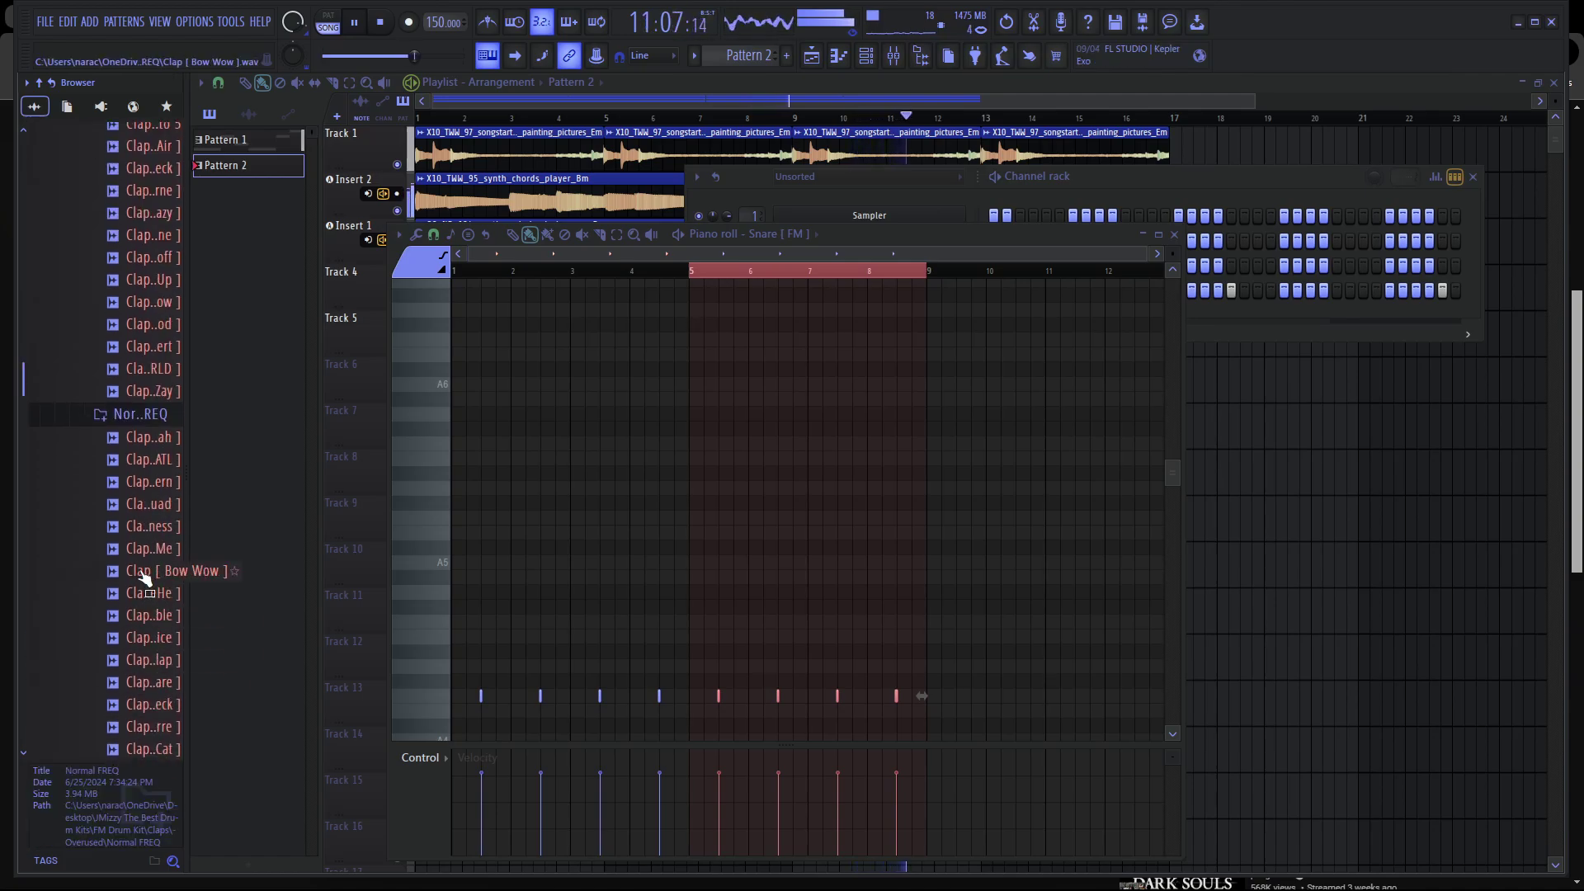
pyautogui.click(157, 573)
pyautogui.click(159, 637)
pyautogui.click(165, 704)
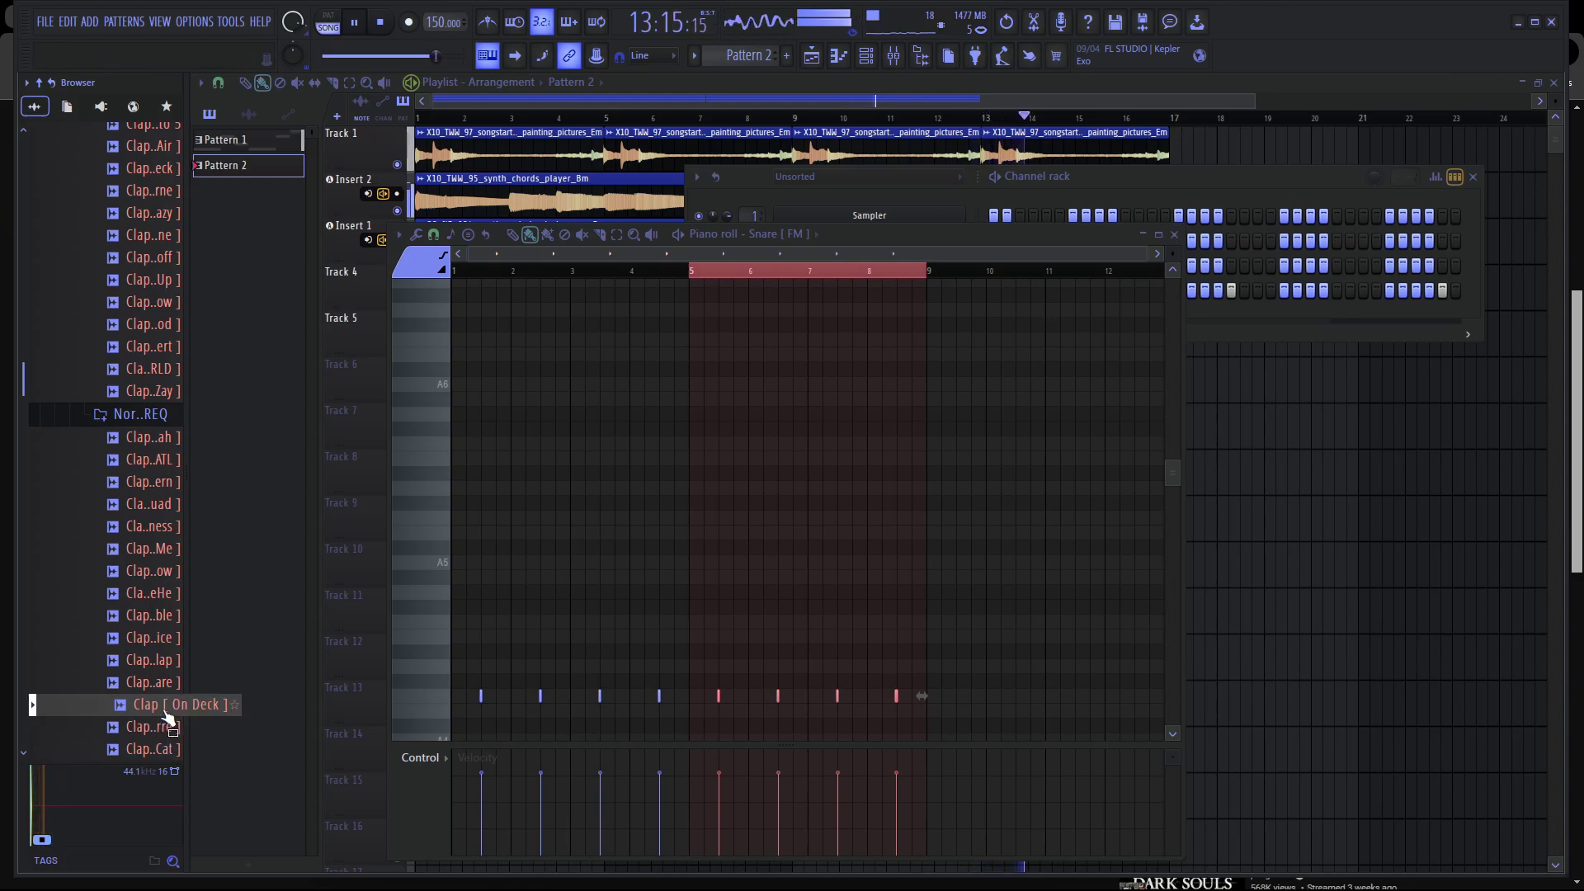
pyautogui.click(1146, 193)
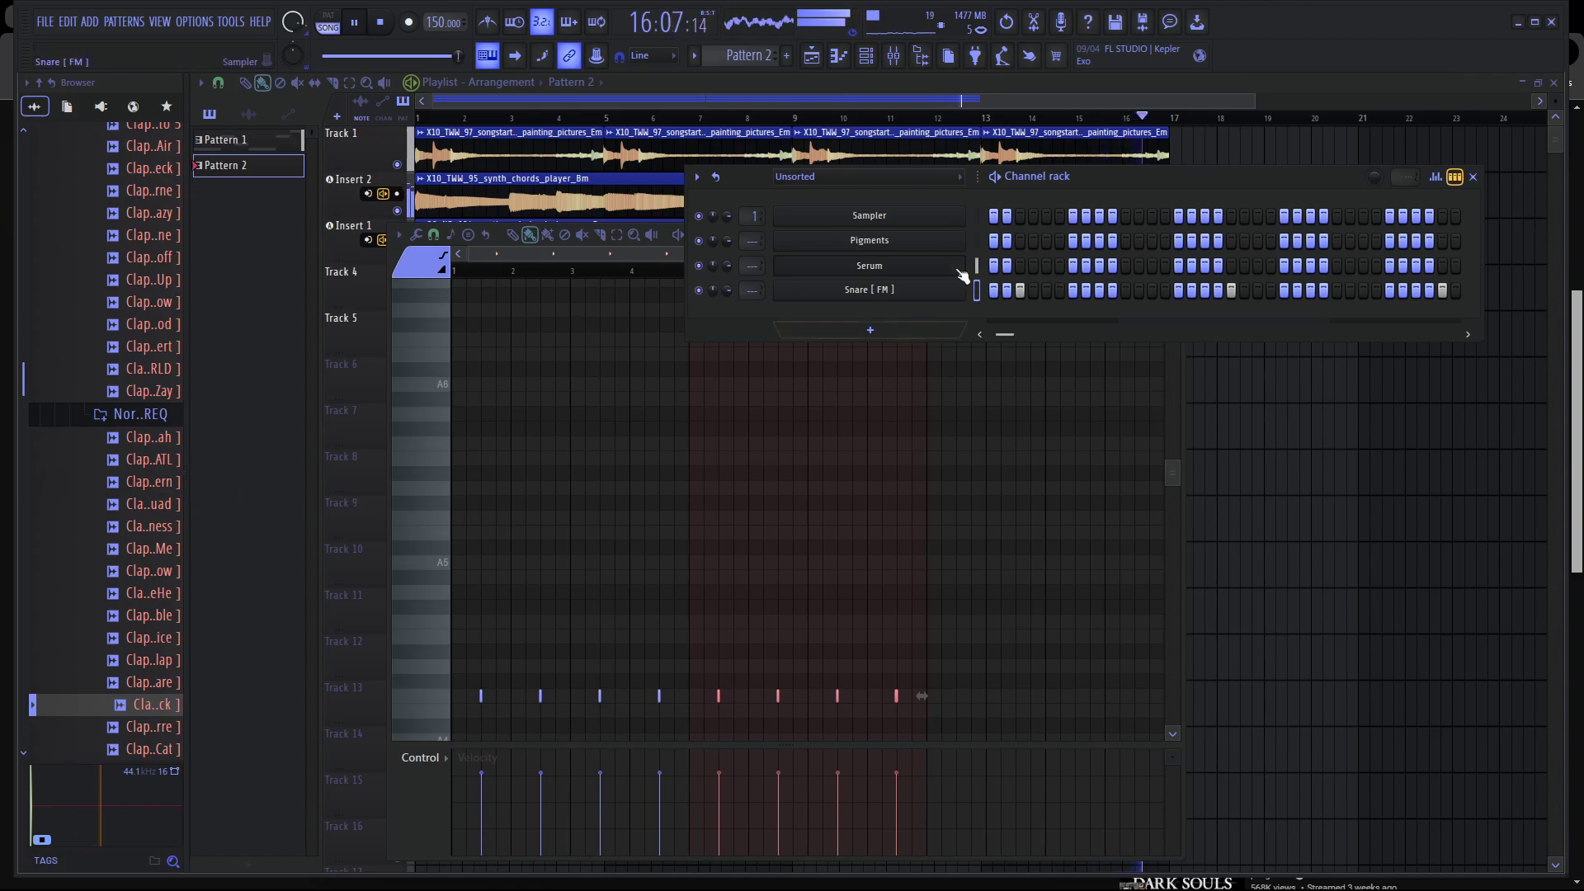
# Stop playback and paint Pattern 2 clips along Track 5 in the playlist.
pyautogui.press('space')
pyautogui.click(869, 97)
pyautogui.moveTo(423, 332)
pyautogui.mouseDown()
pyautogui.moveTo(1061, 331)
pyautogui.moveTo(1014, 330)
pyautogui.mouseUp()
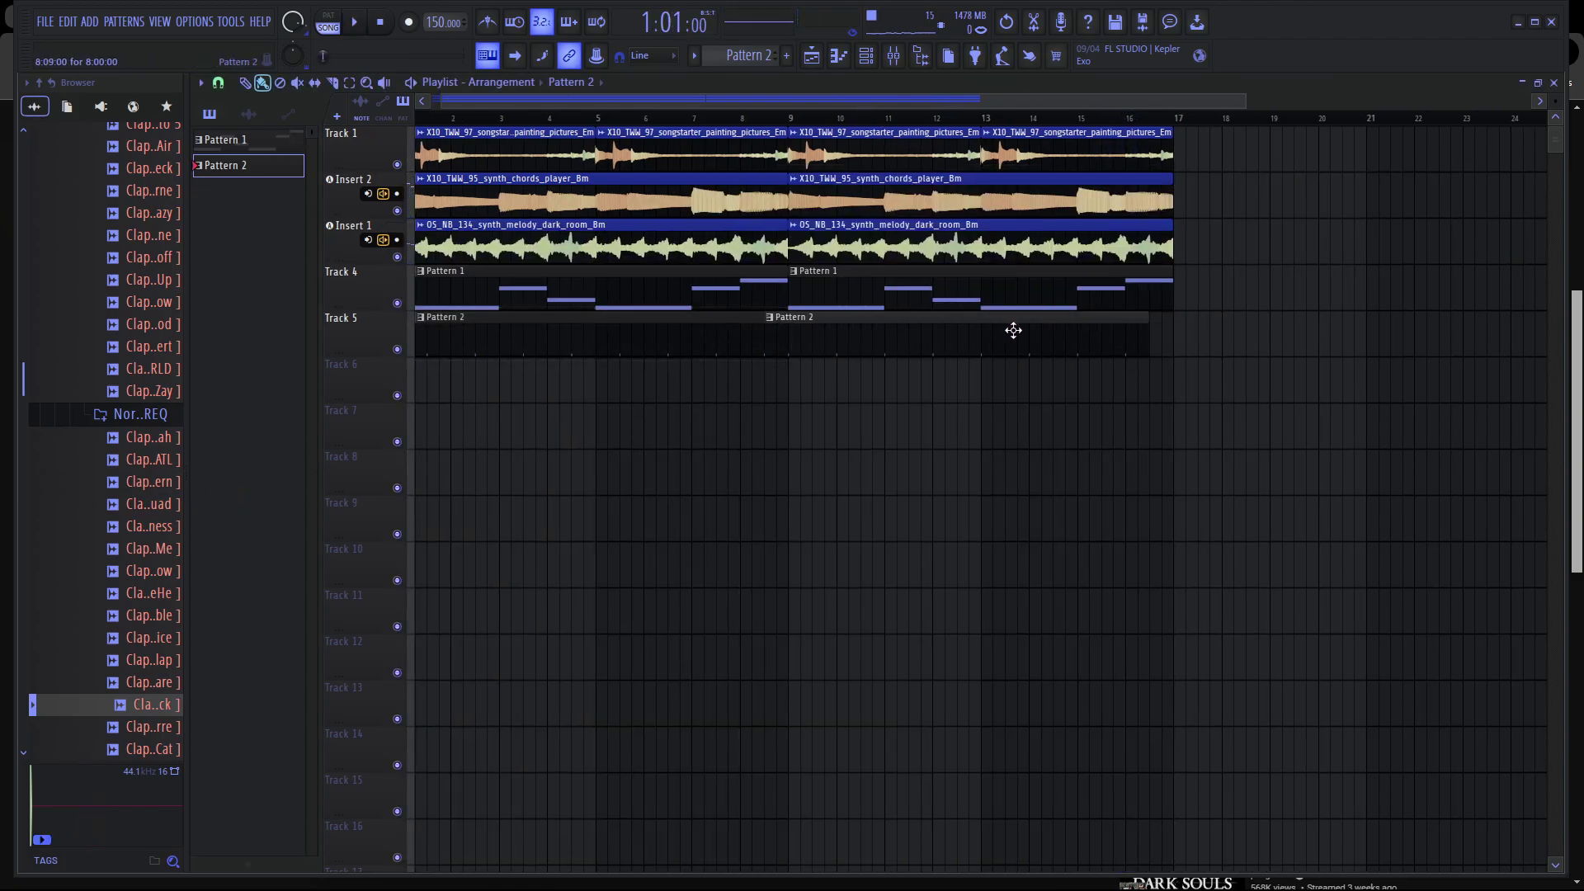
# Load the Clap [ On Deck ] sample as a new channel in the channel rack.
pyautogui.scroll(-2, 816, 207)
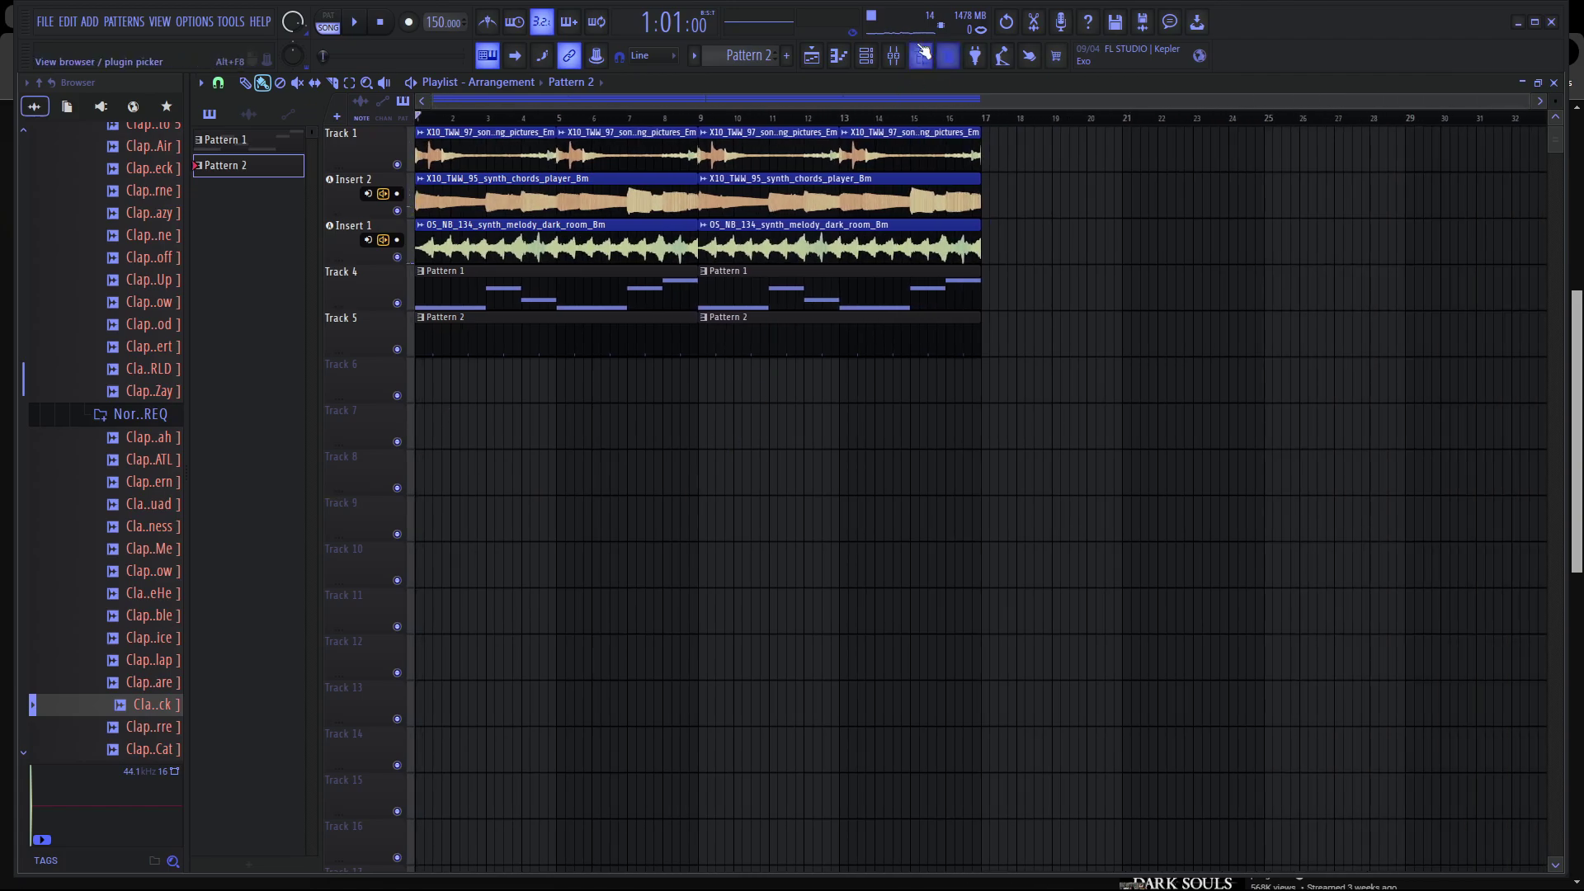
pyautogui.click(892, 55)
pyautogui.click(866, 55)
pyautogui.moveTo(163, 654); pyautogui.dragTo(922, 320)
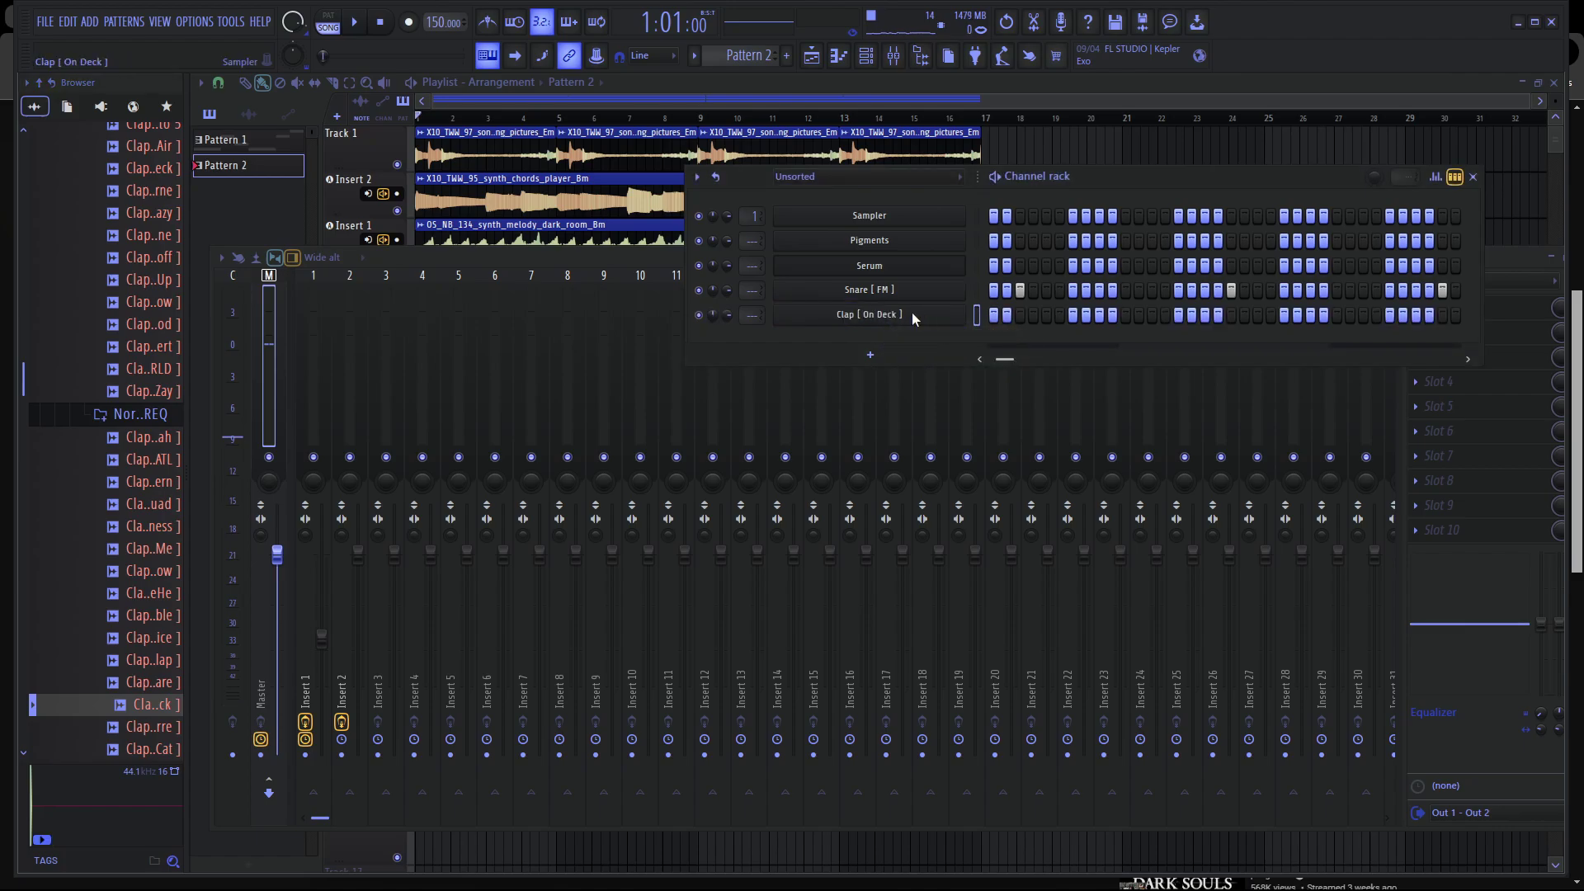
# Route the clap channel to a free mixer insert and give it a 4 ms delay.
pyautogui.rightClick(913, 312)
pyautogui.click(1032, 523)
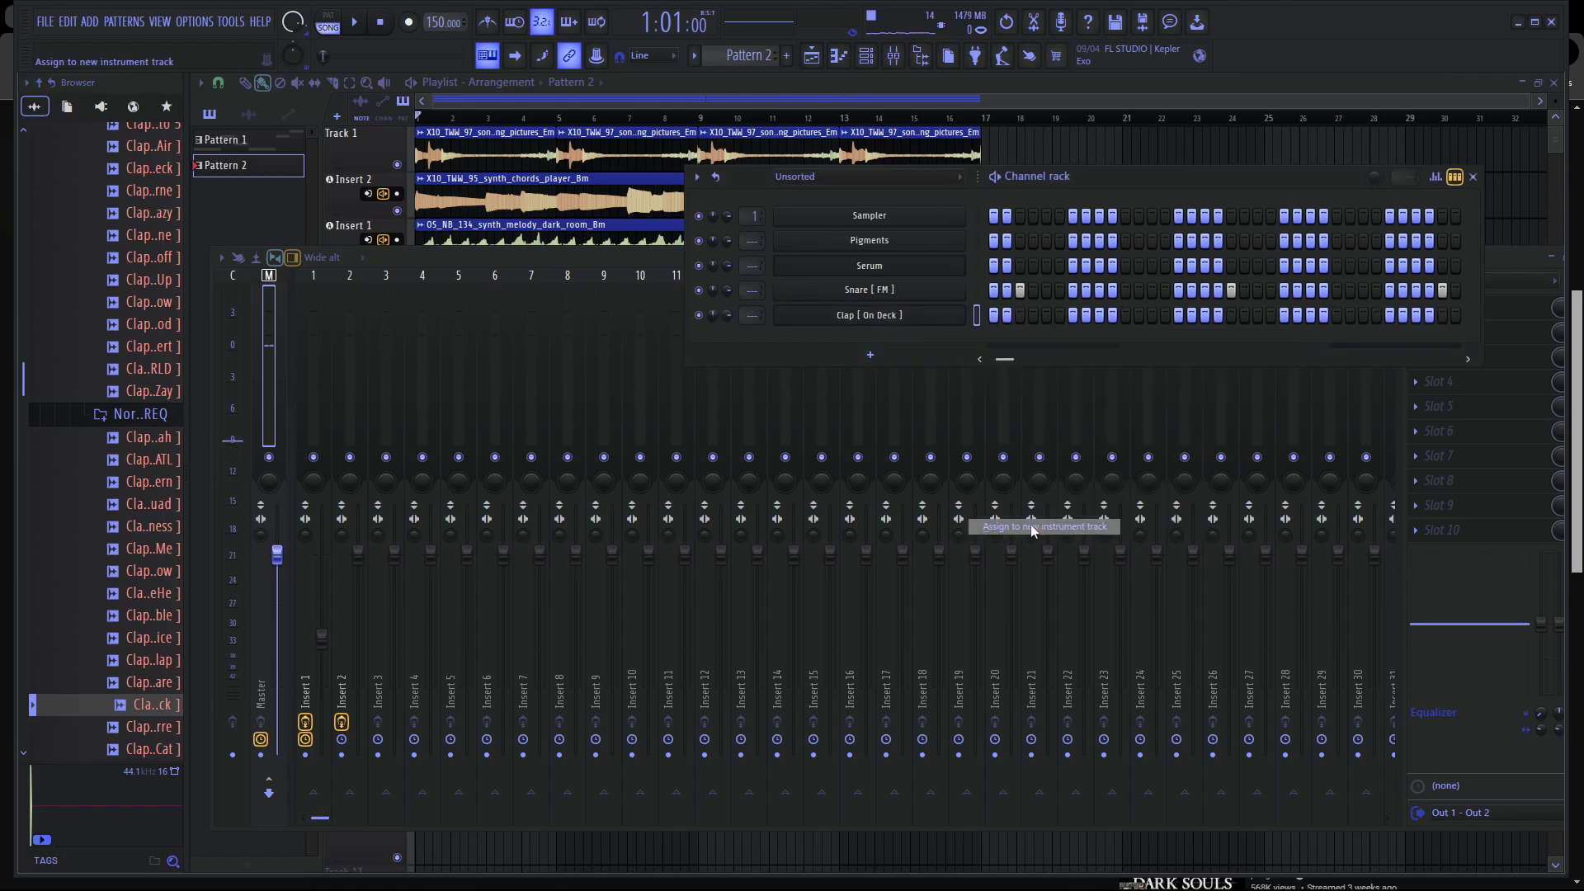
pyautogui.click(1469, 790)
pyautogui.click(1463, 804)
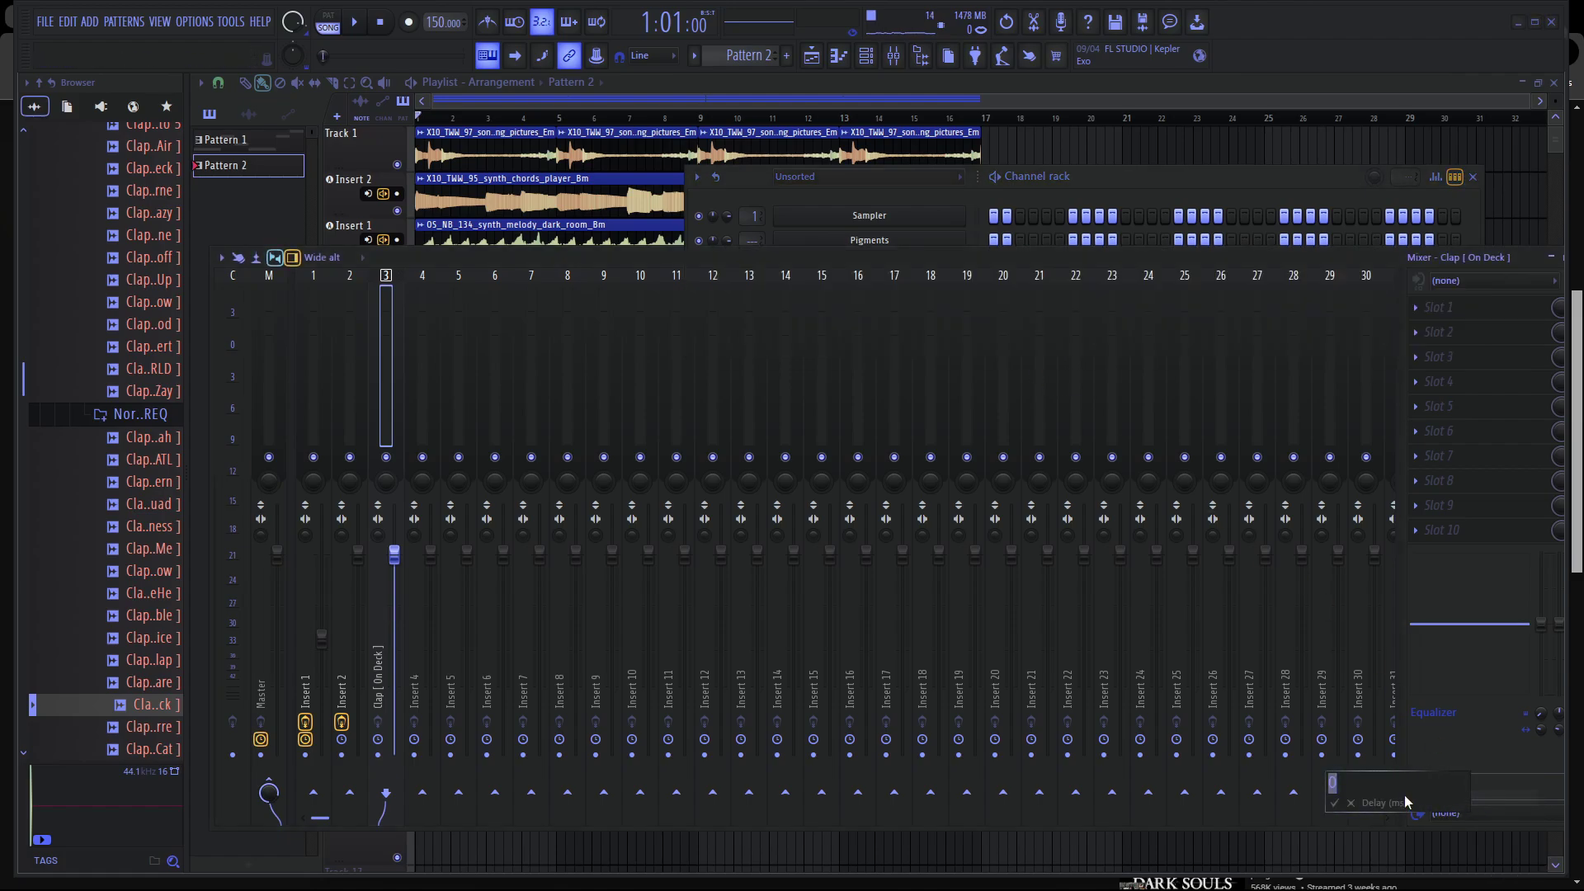
pyautogui.write('4')
pyautogui.press('Return')
pyautogui.press('space')
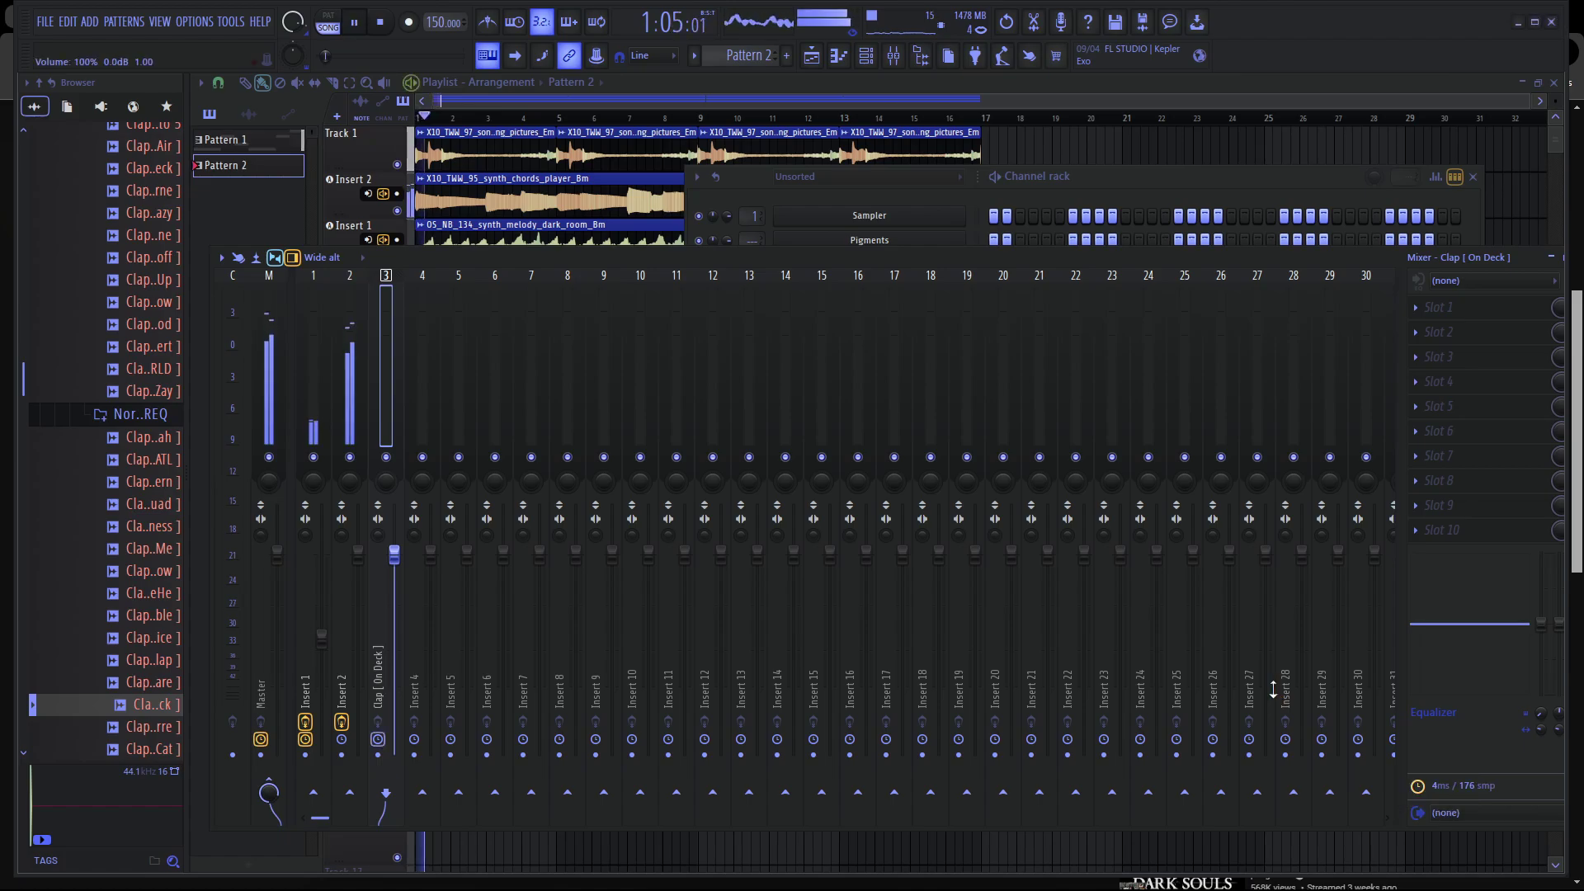
# Lower the Clap [ On Deck ] channel volume to about 67% and collapse the Normal FREQ folder.
pyautogui.click(1078, 178)
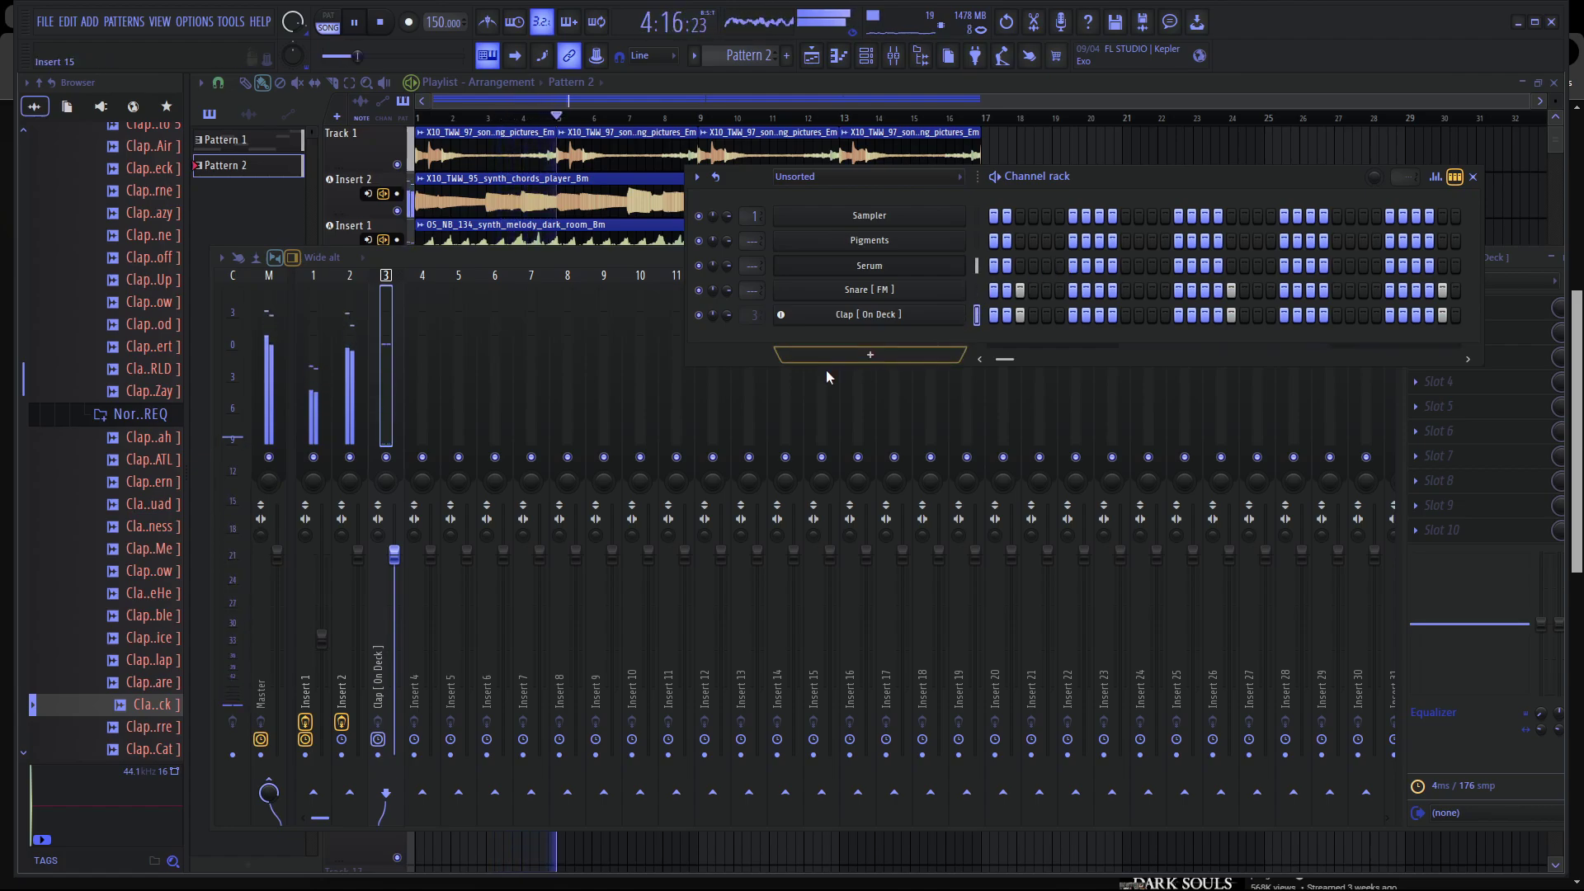
pyautogui.moveTo(396, 556); pyautogui.dragTo(396, 620)
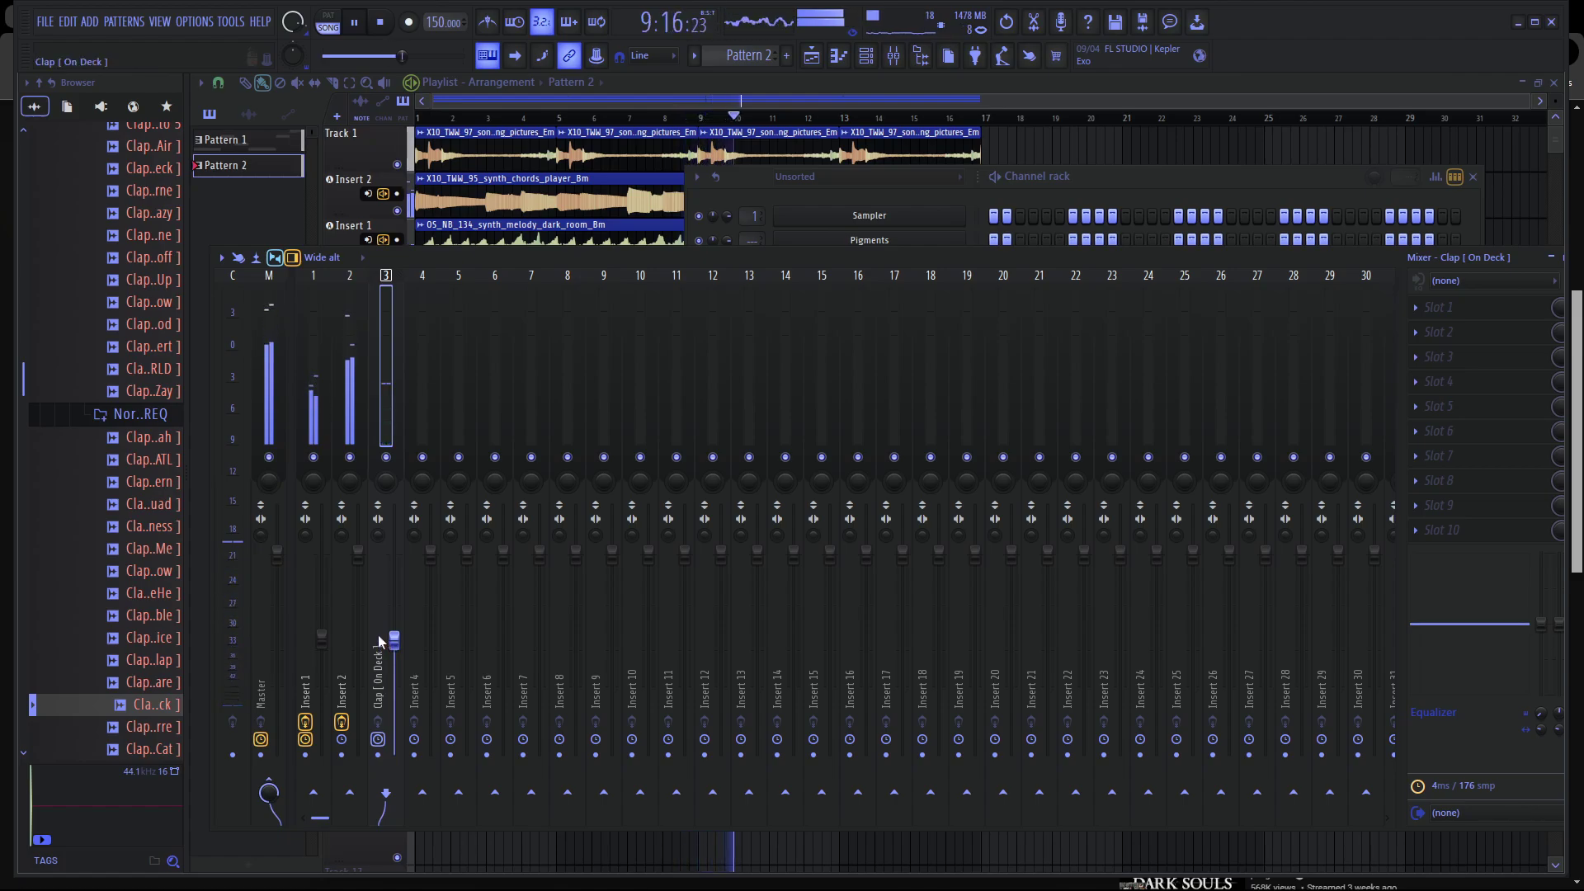
pyautogui.click(132, 415)
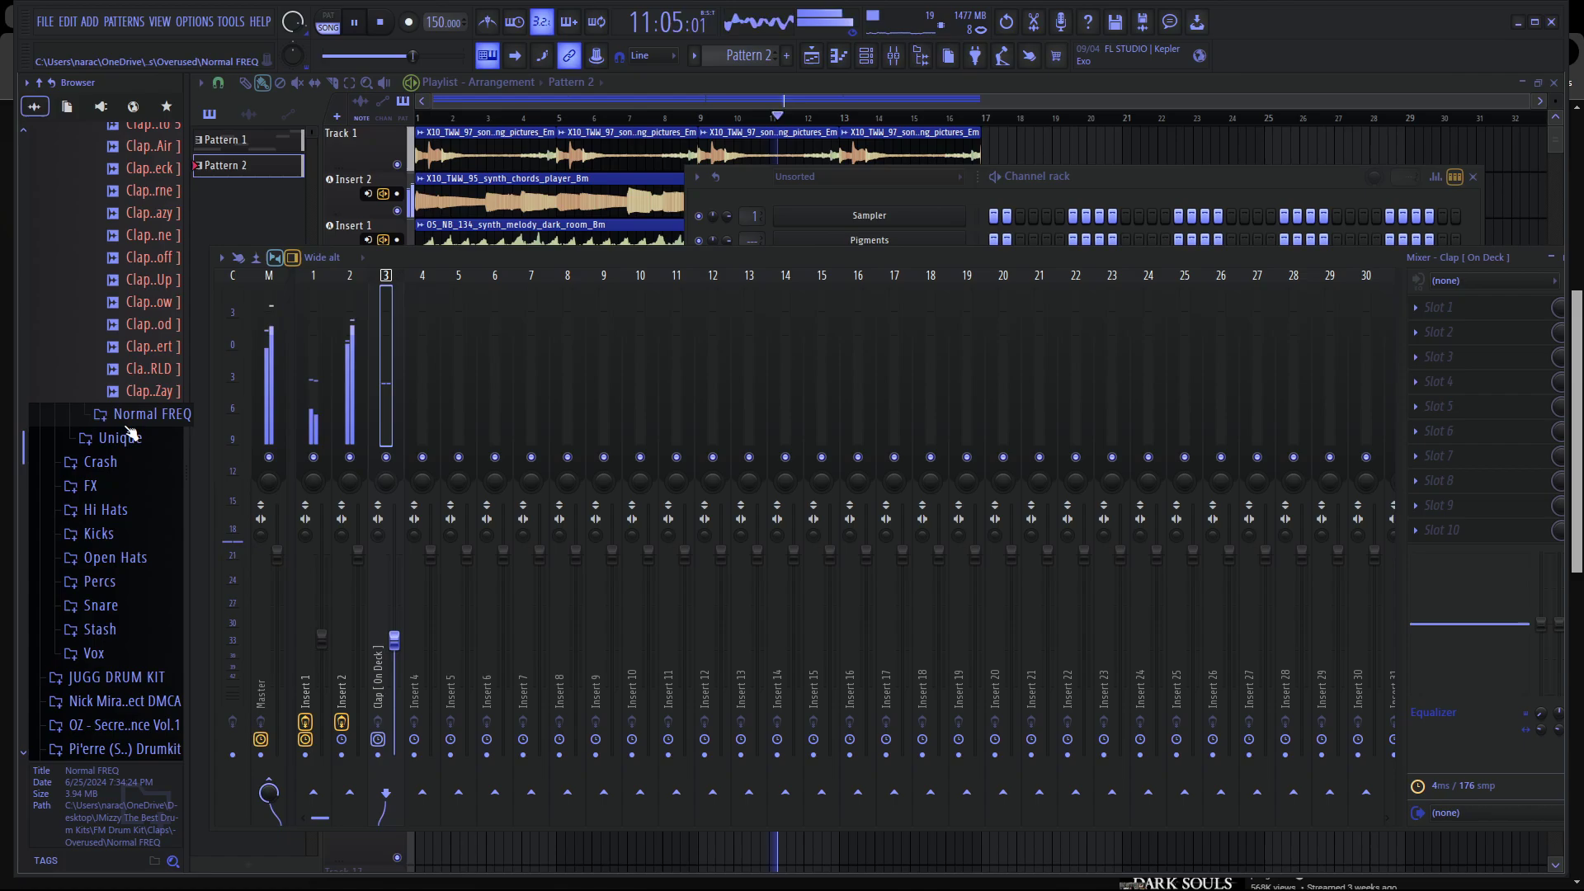
pyautogui.scroll(4, 124, 421)
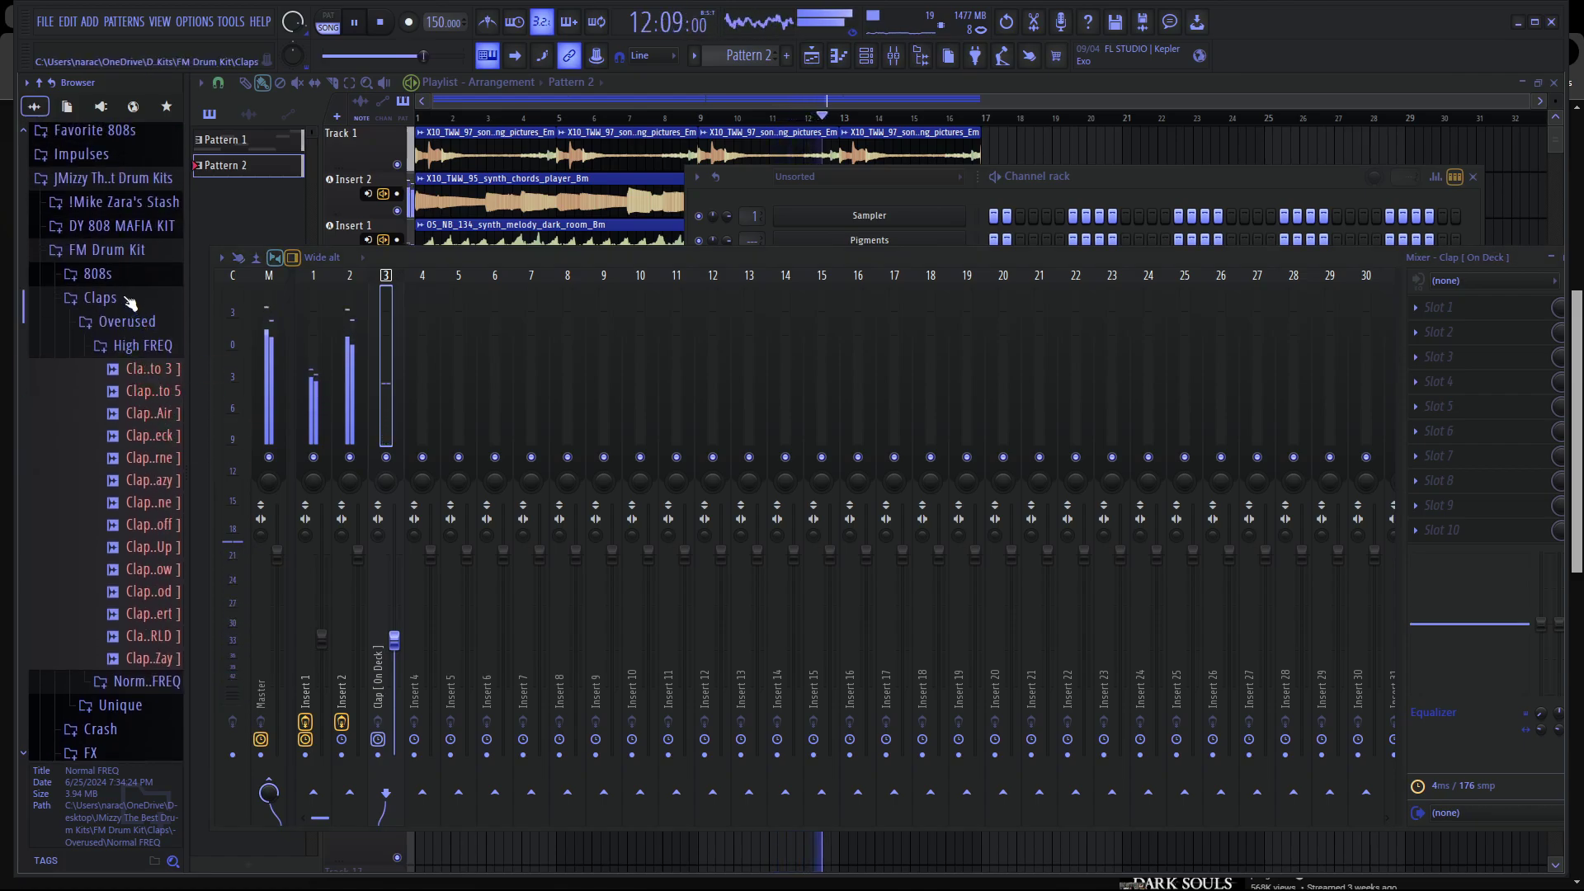
# Open the Unique Normal FREQ clap folder and preview claps such as Clap [ Ronny ].
pyautogui.click(119, 346)
pyautogui.click(157, 371)
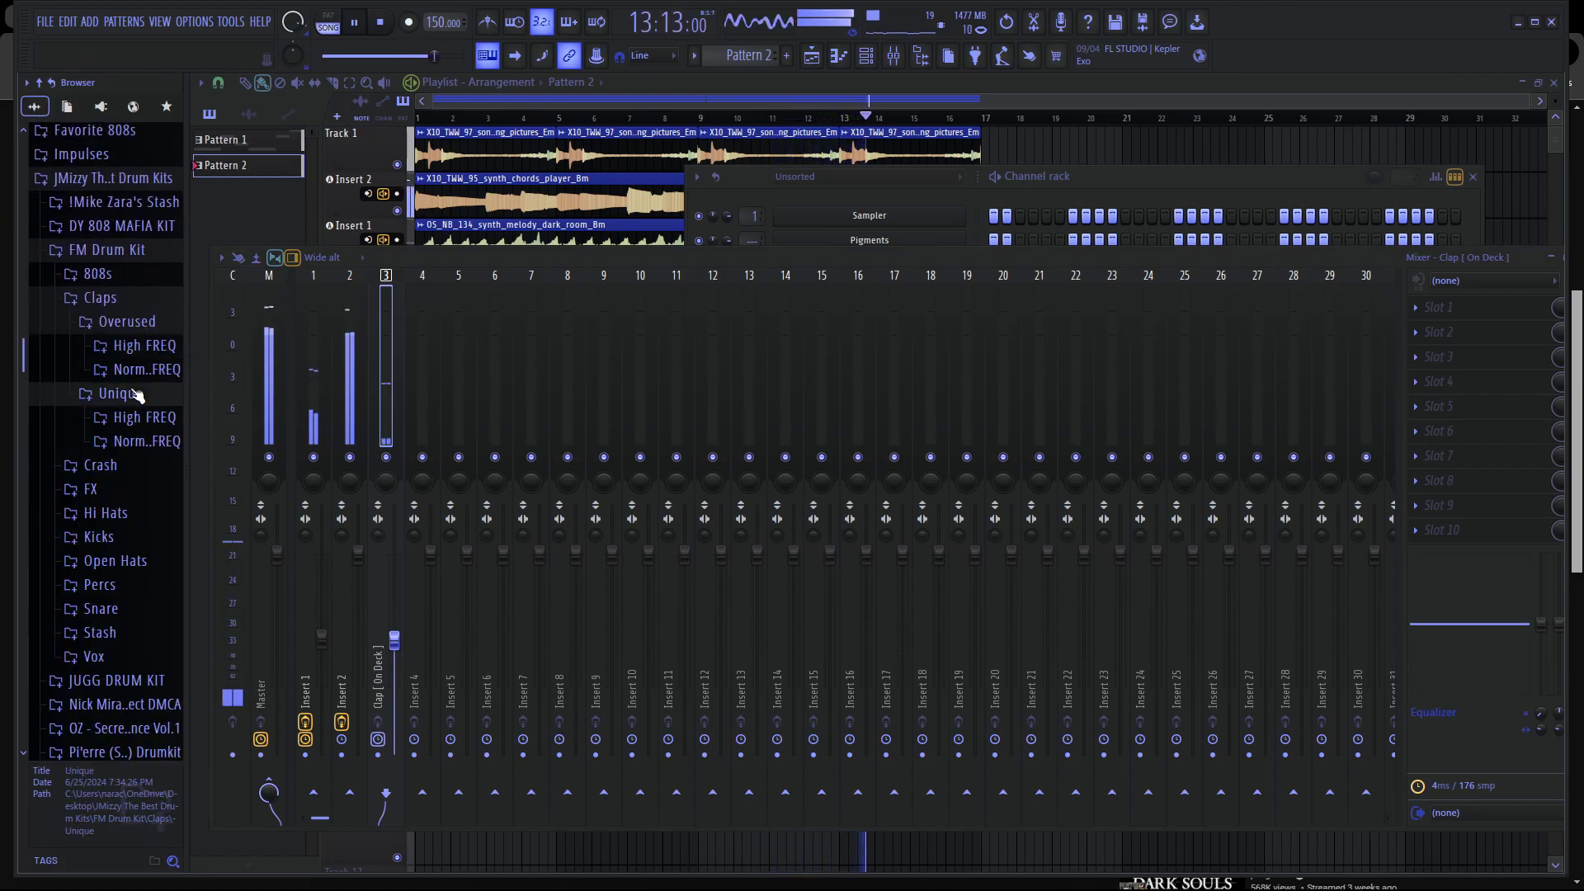
pyautogui.scroll(-3, 132, 412)
pyautogui.click(138, 506)
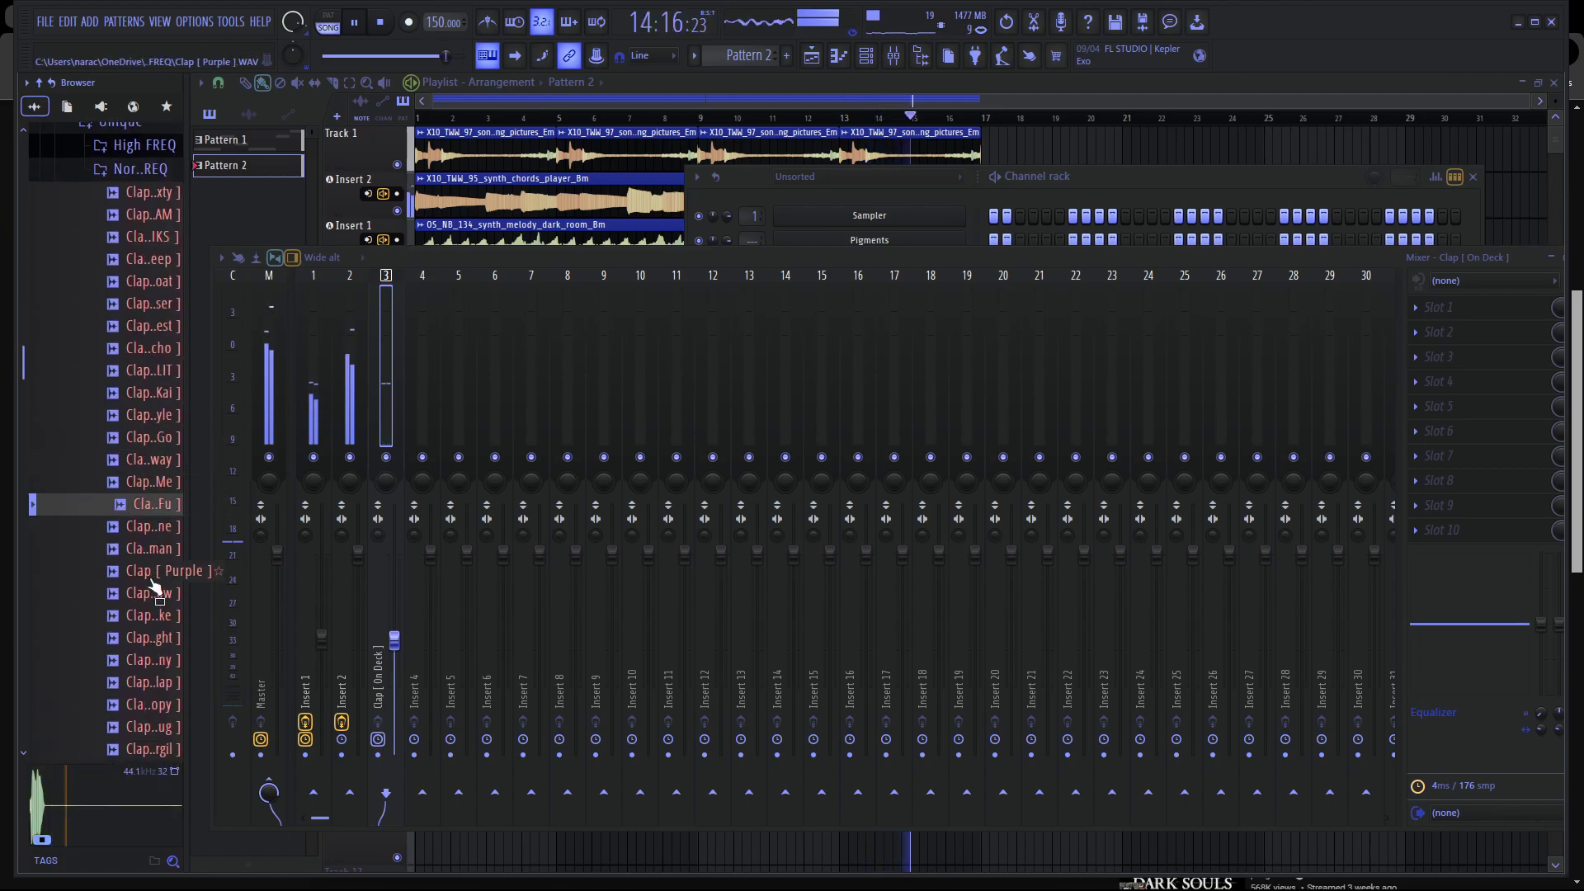
pyautogui.click(150, 594)
pyautogui.click(151, 639)
pyautogui.click(149, 661)
pyautogui.click(150, 705)
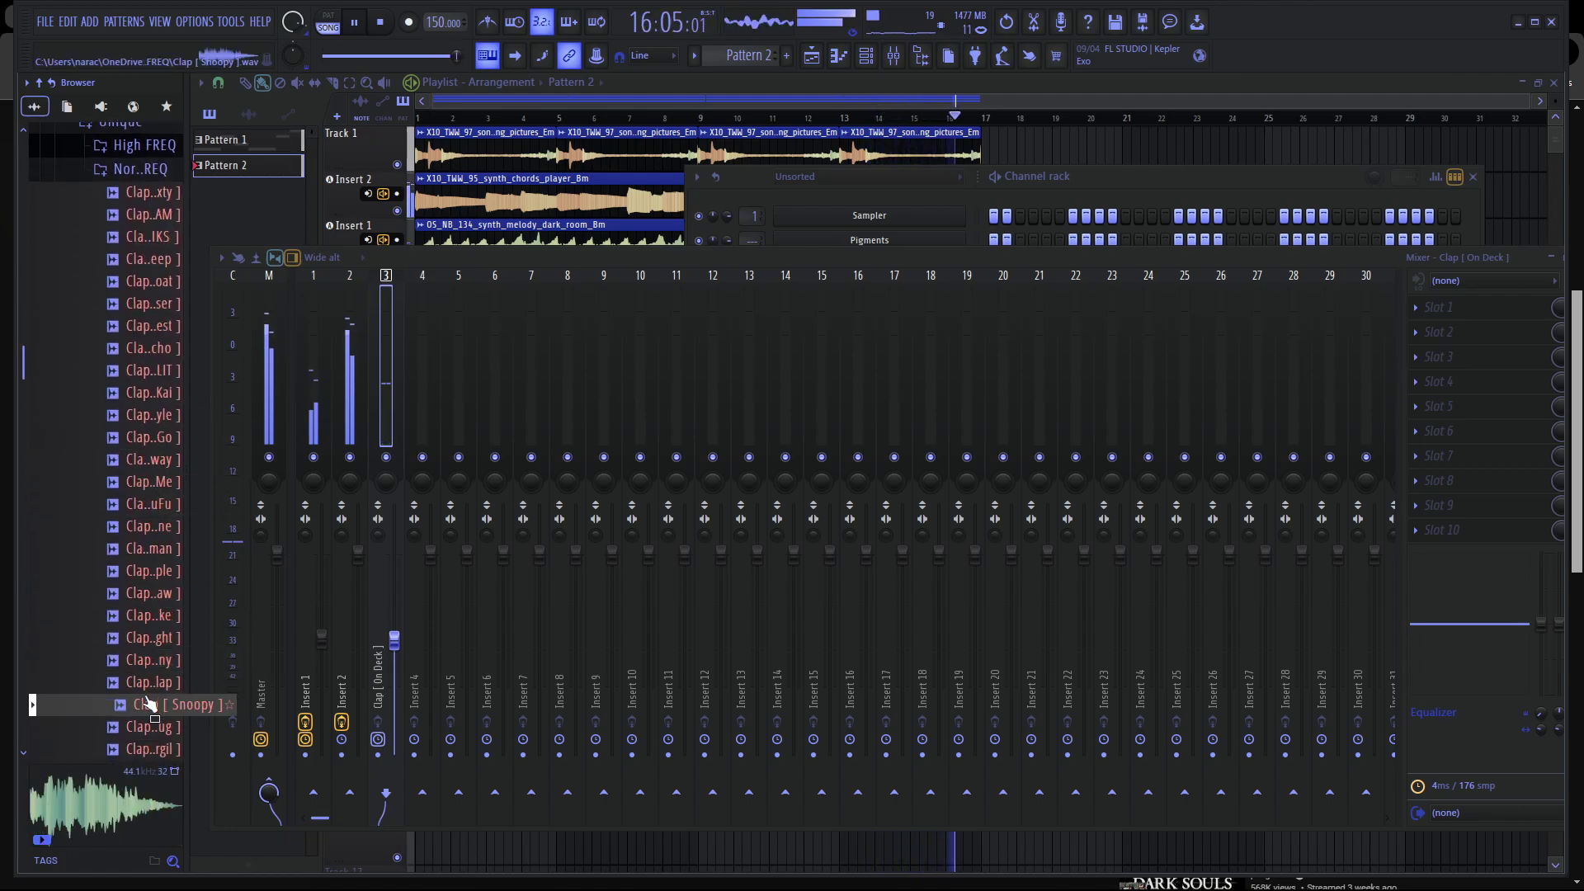
# Preview more claps, including Thuug and Kai, ending on Clap [ Forest ].
pyautogui.click(153, 727)
pyautogui.scroll(-2, 157, 726)
pyautogui.click(153, 616)
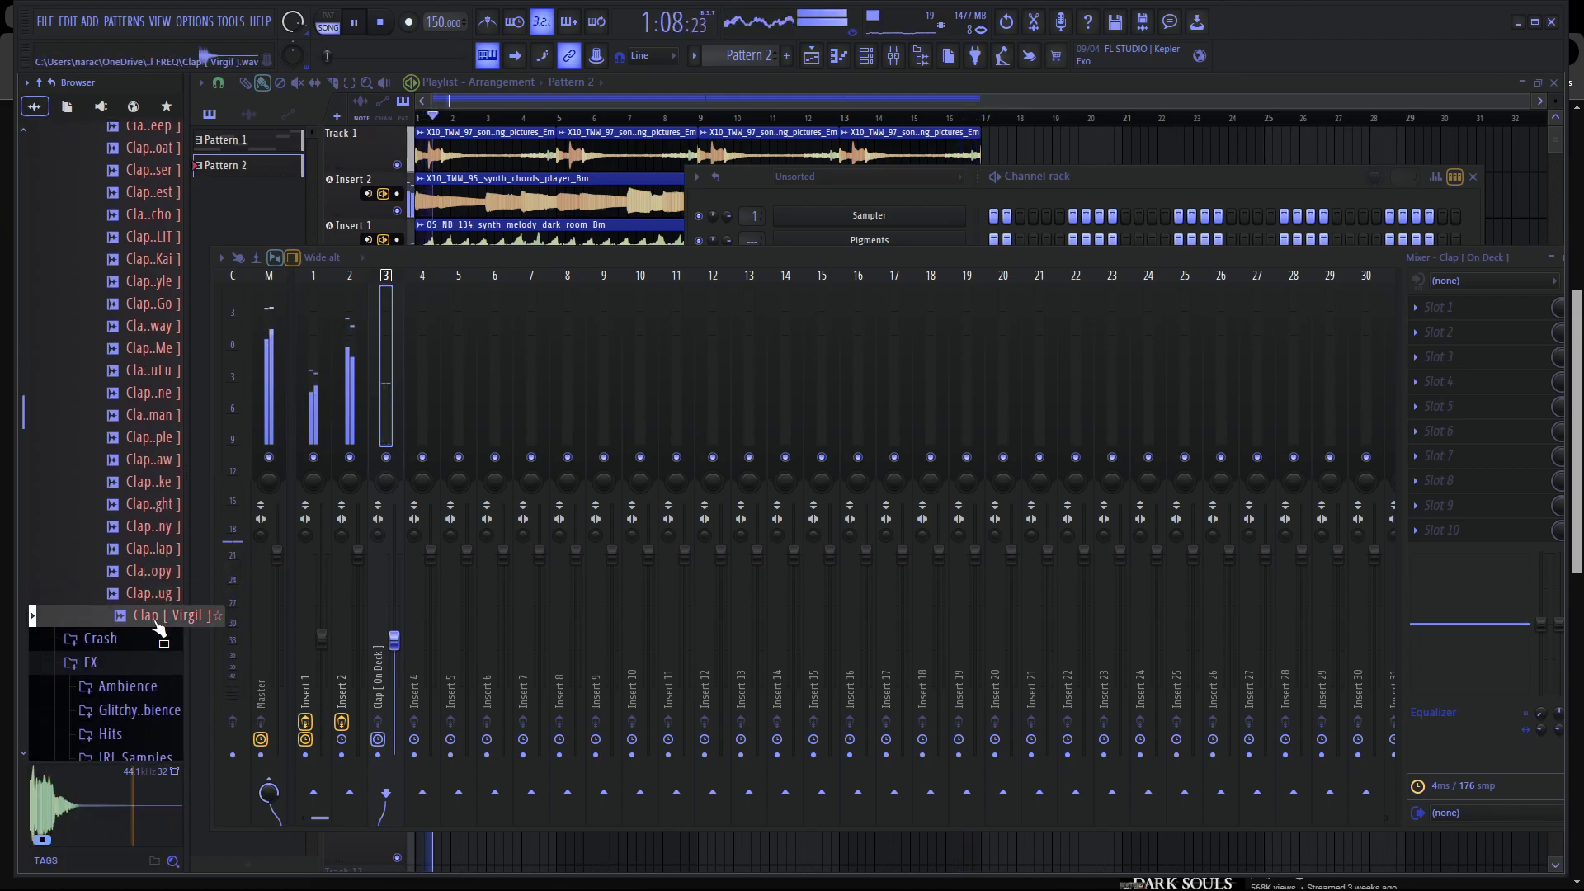
pyautogui.click(144, 282)
pyautogui.click(136, 258)
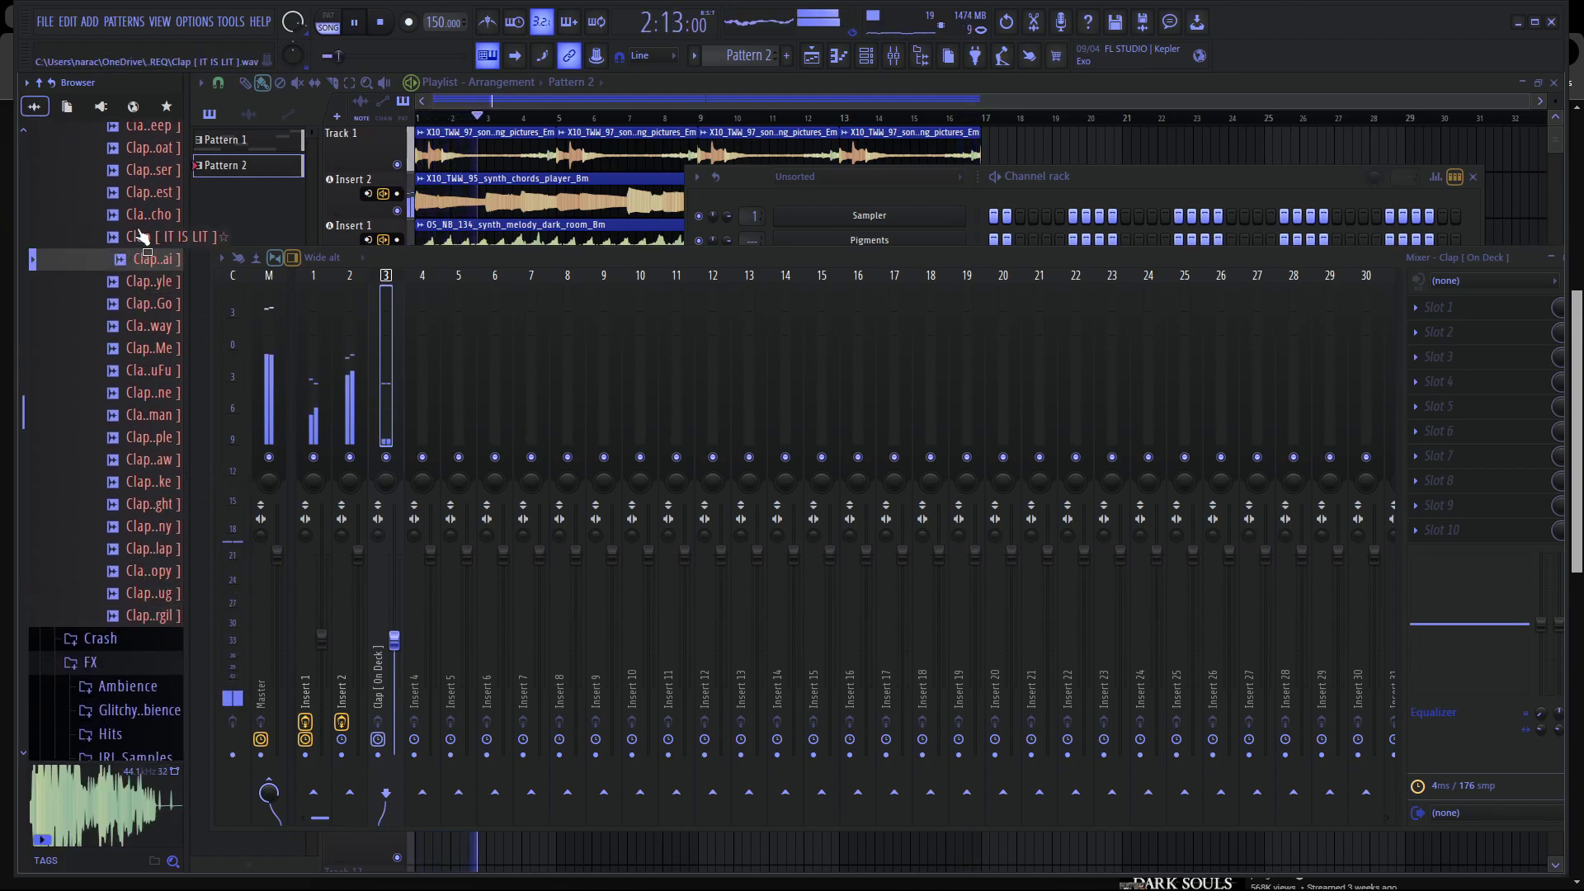
pyautogui.scroll(2, 145, 264)
pyautogui.click(165, 326)
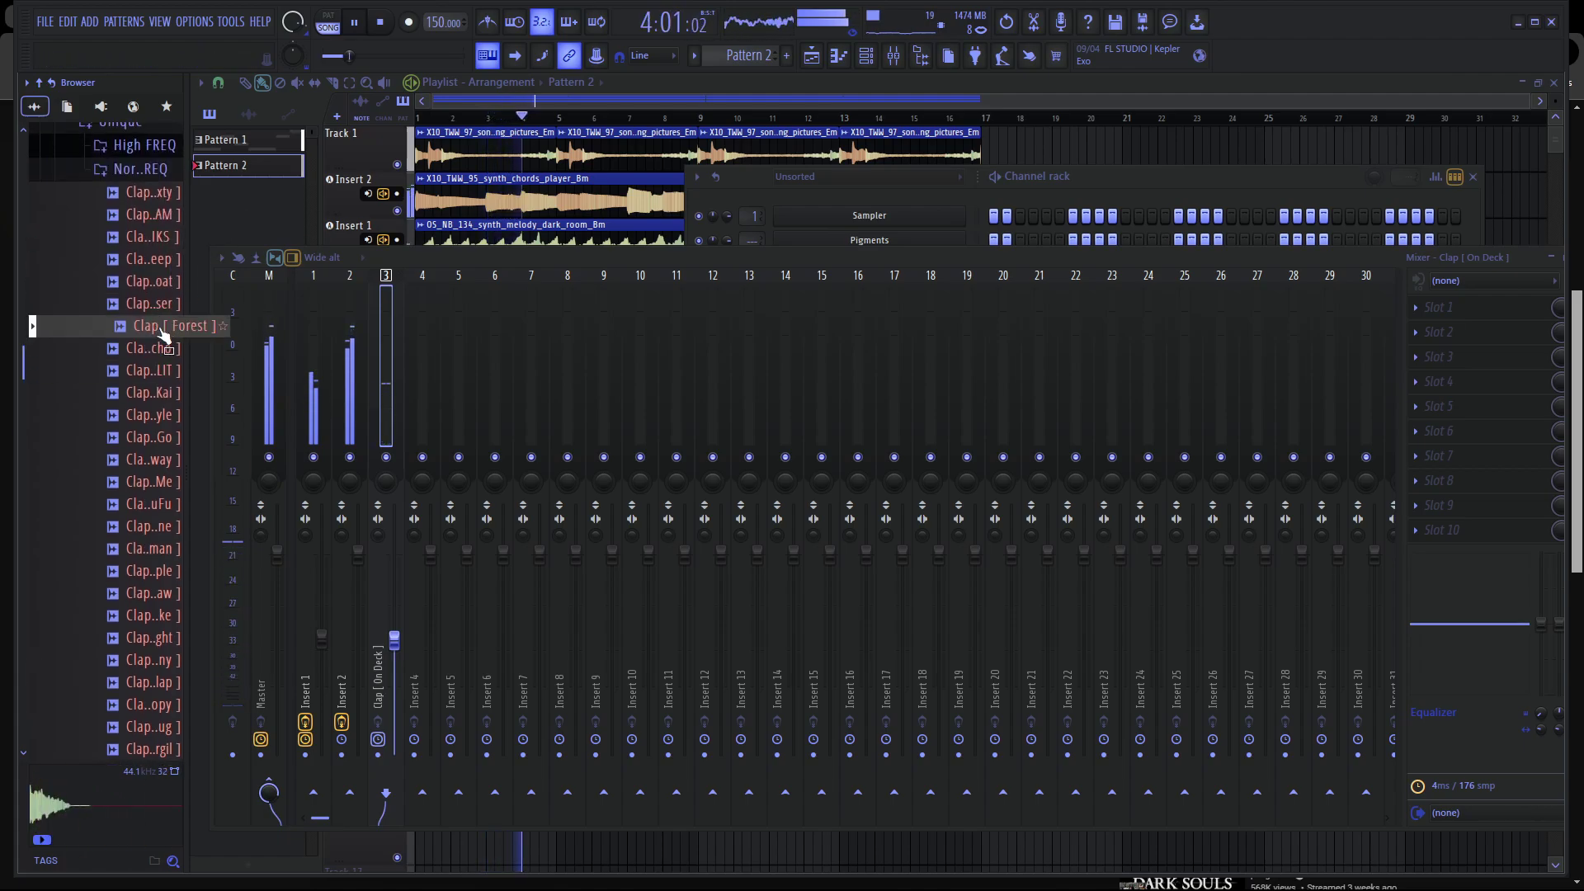
# Replace the clap channel's sample with Clap [ Forest ] and raise its volume to about 80%.
pyautogui.click(1067, 172)
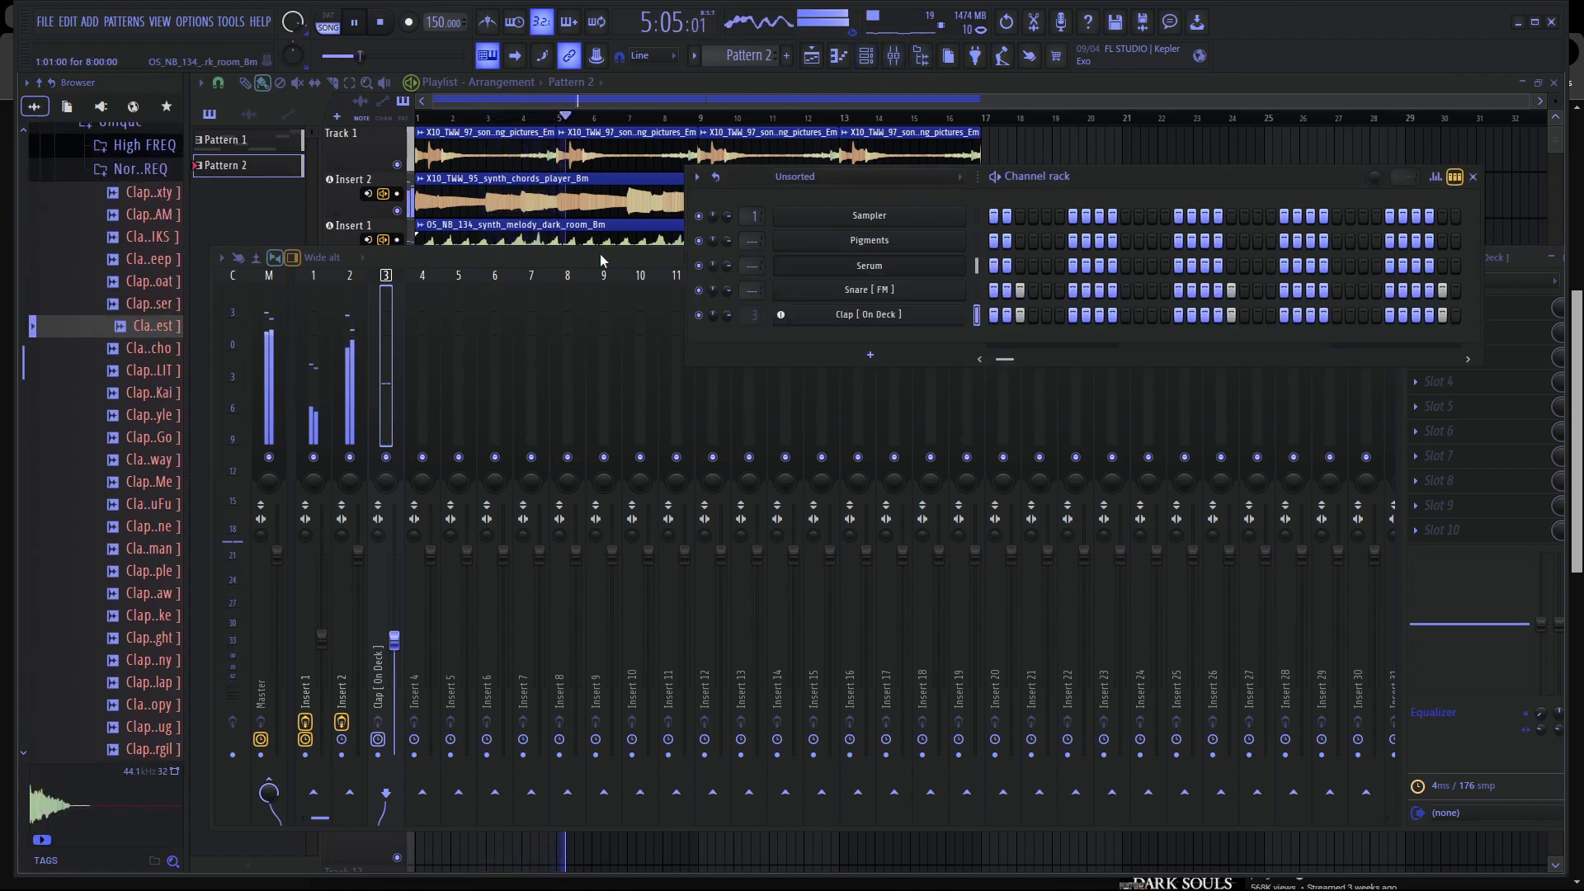
pyautogui.moveTo(152, 329); pyautogui.dragTo(918, 312)
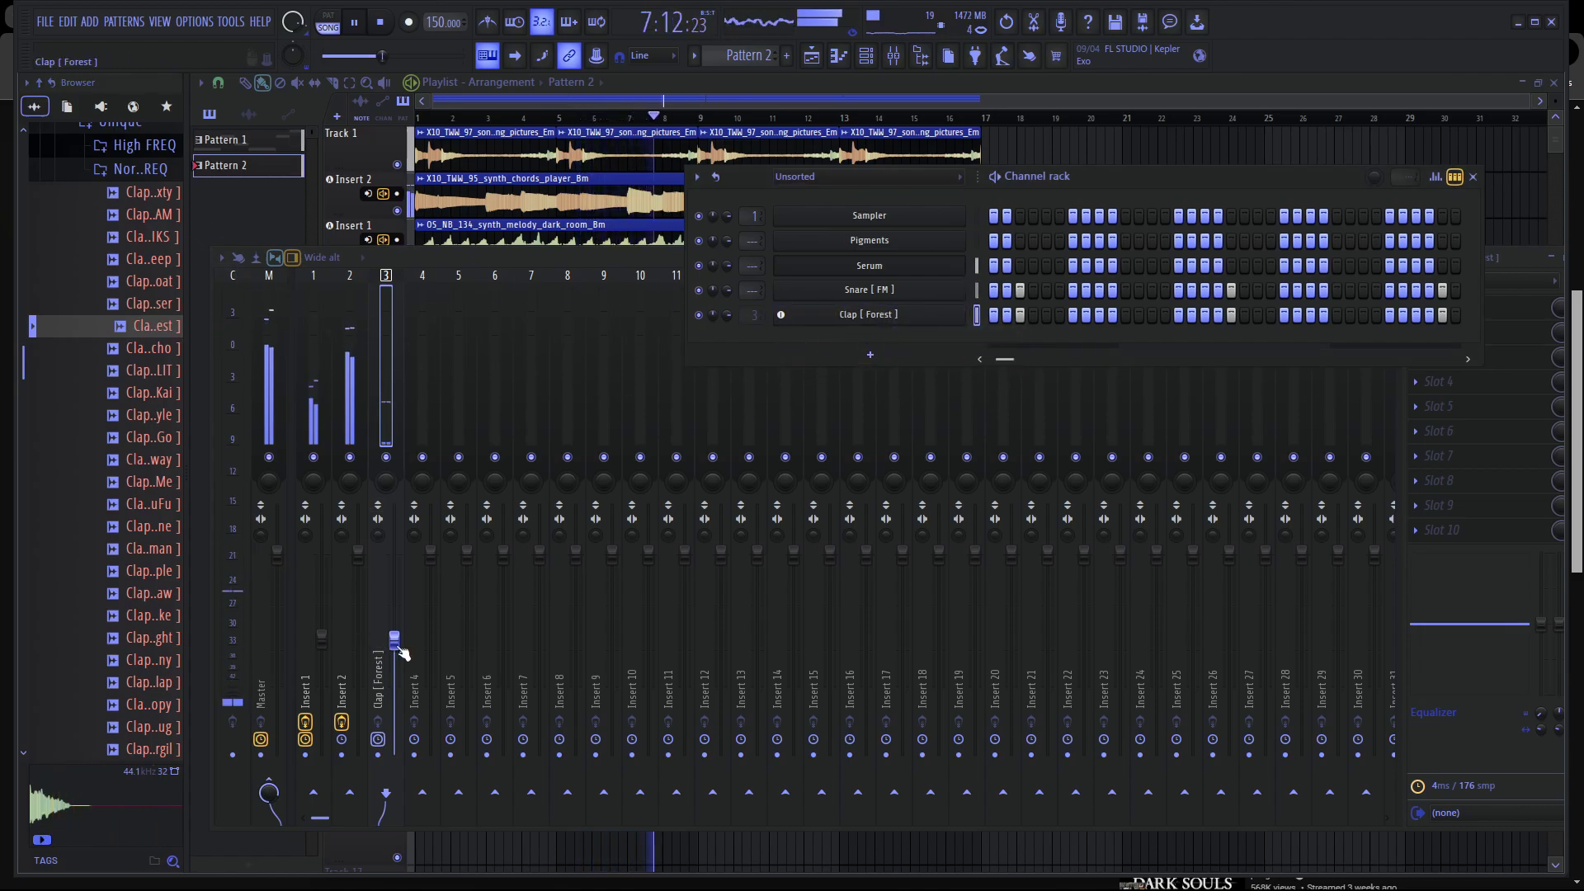
pyautogui.moveTo(406, 640); pyautogui.dragTo(406, 595)
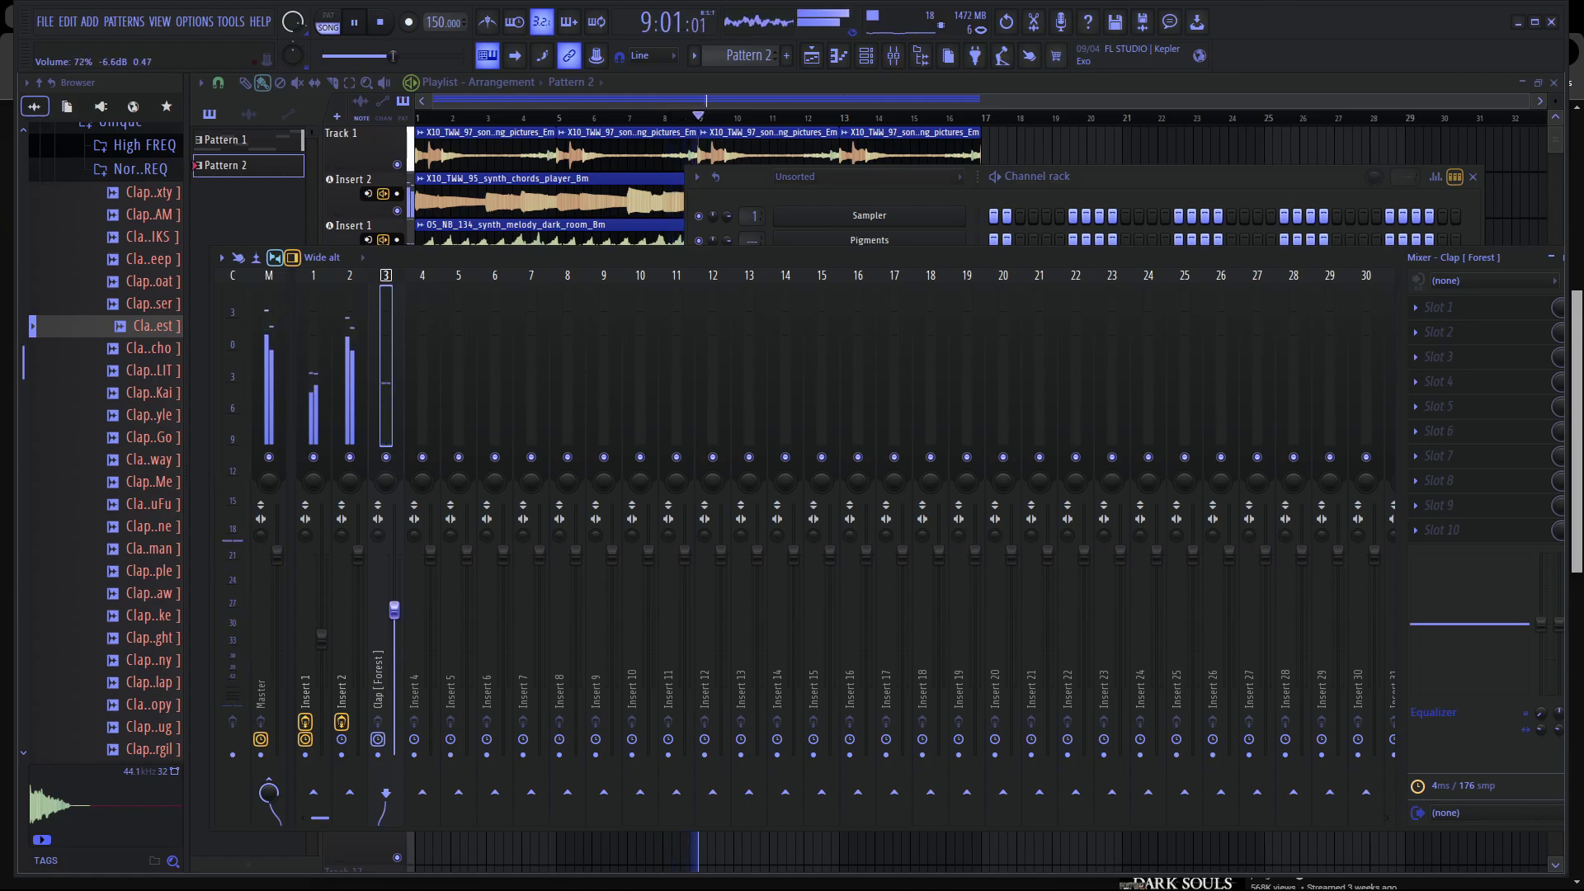
# Check Insert 2's effects, collapse the clap folder and preview an FX Ambience sample.
pyautogui.click(358, 555)
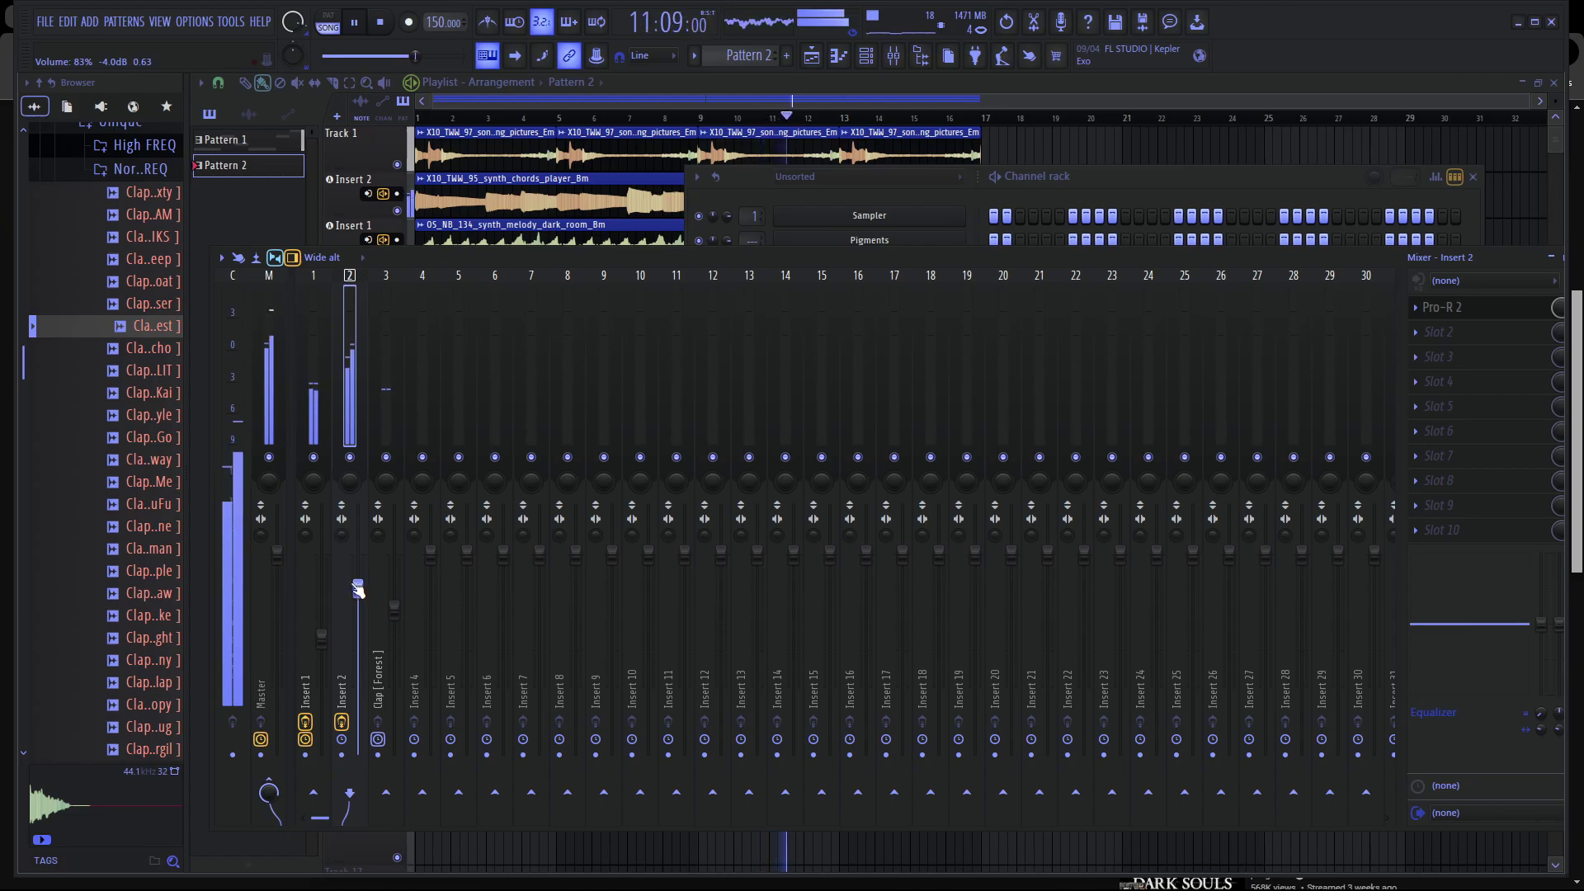
pyautogui.click(1143, 178)
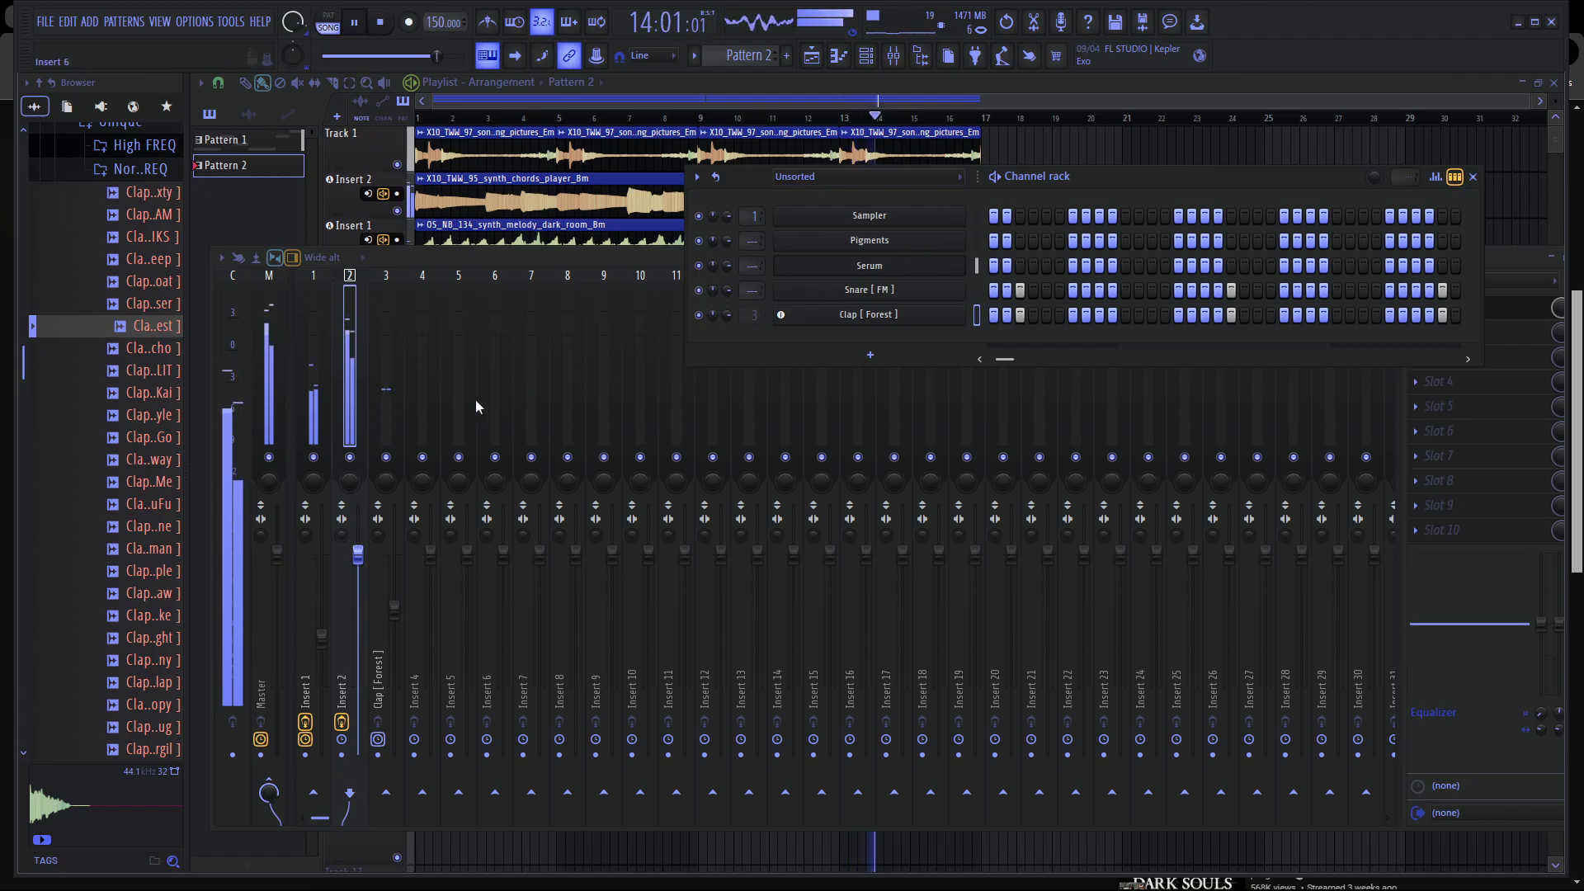
pyautogui.click(108, 169)
pyautogui.scroll(2, 150, 226)
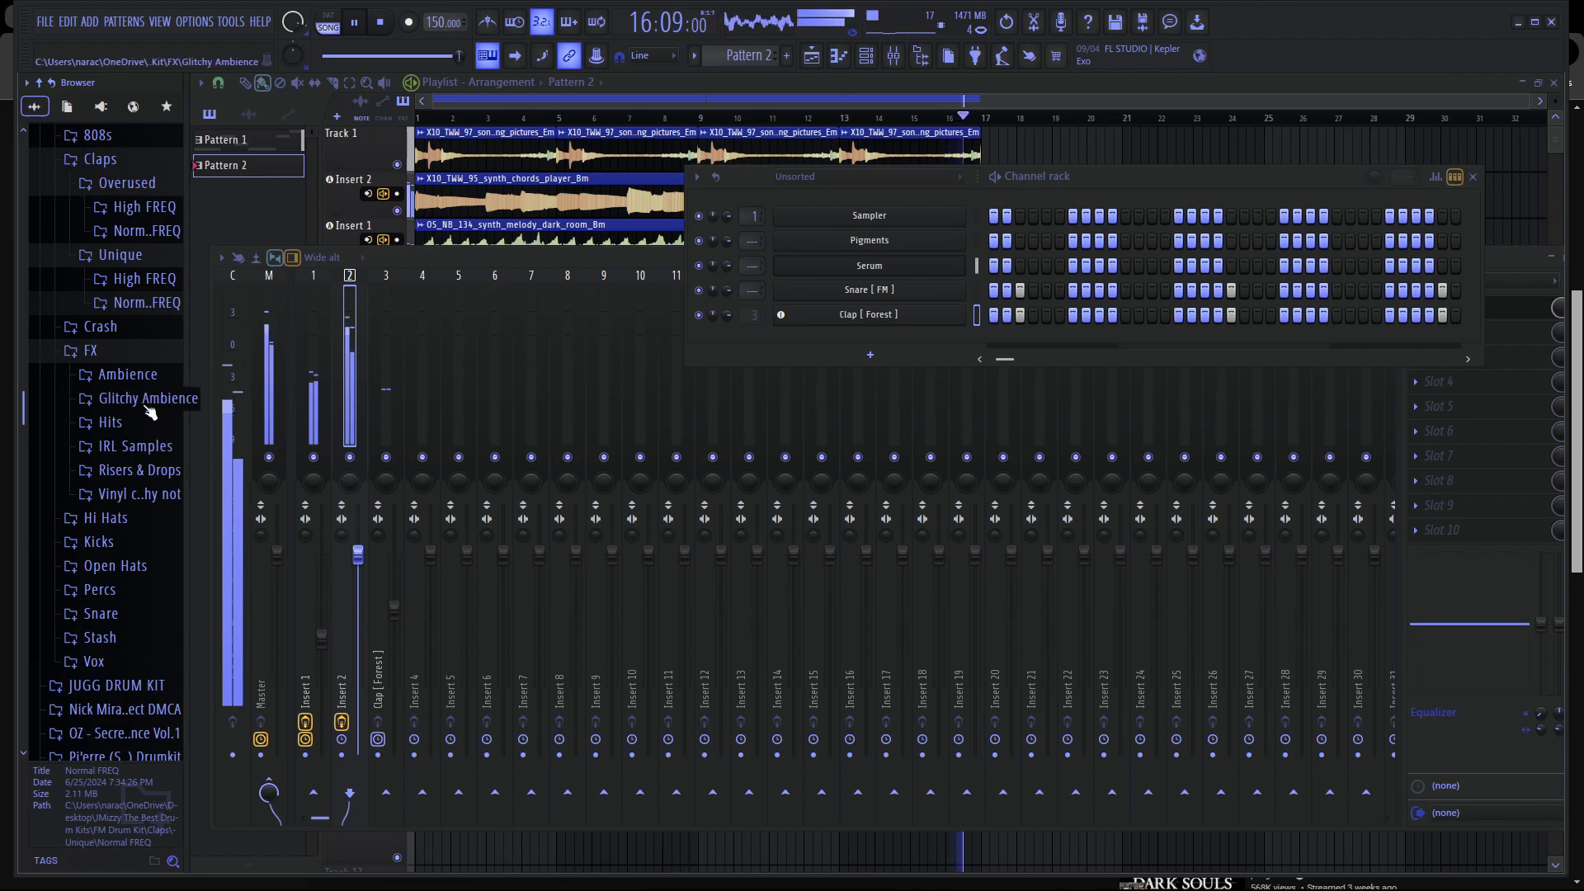
pyautogui.click(124, 376)
pyautogui.click(142, 418)
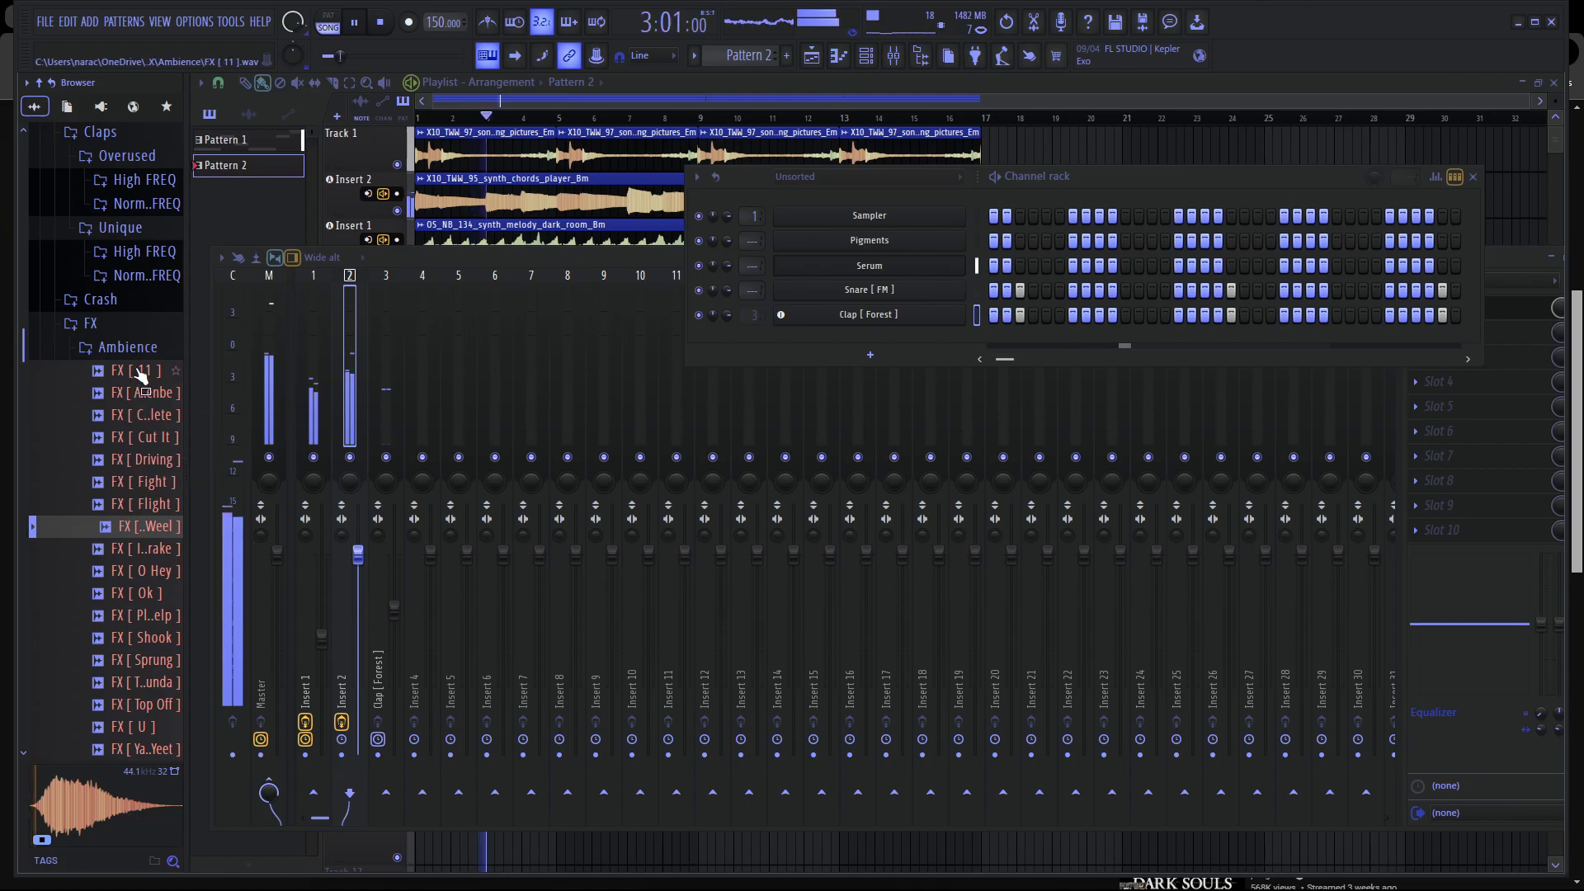
# Collapse the FX, Claps and FM Drum Kit folders and open another drum kit's folder.
pyautogui.click(90, 323)
pyautogui.scroll(2, 139, 305)
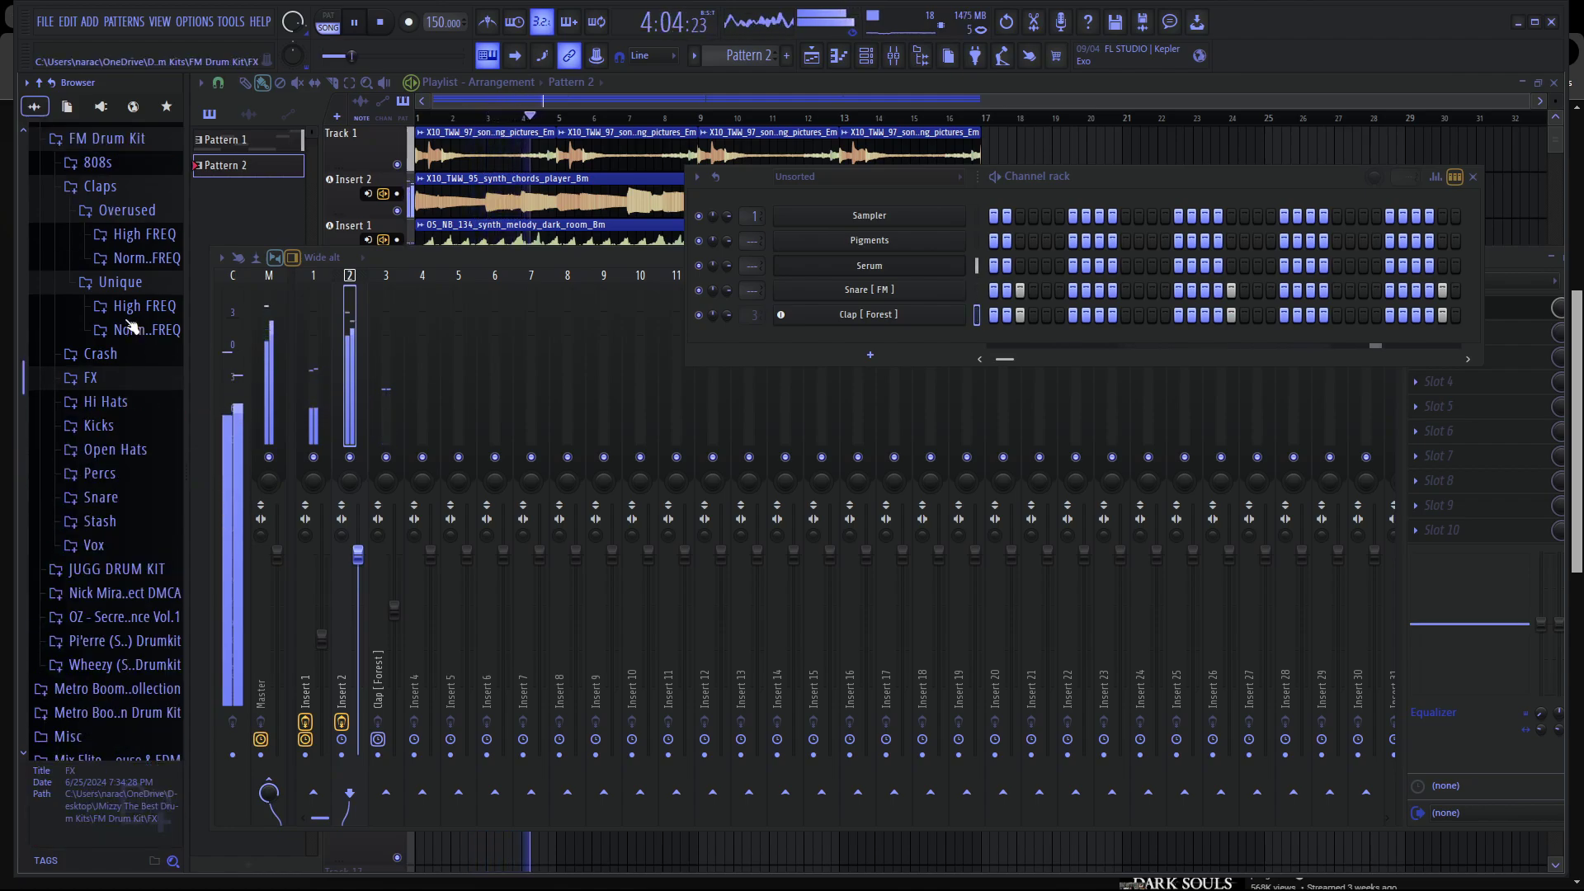
pyautogui.click(100, 265)
pyautogui.click(107, 217)
pyautogui.scroll(4, 107, 231)
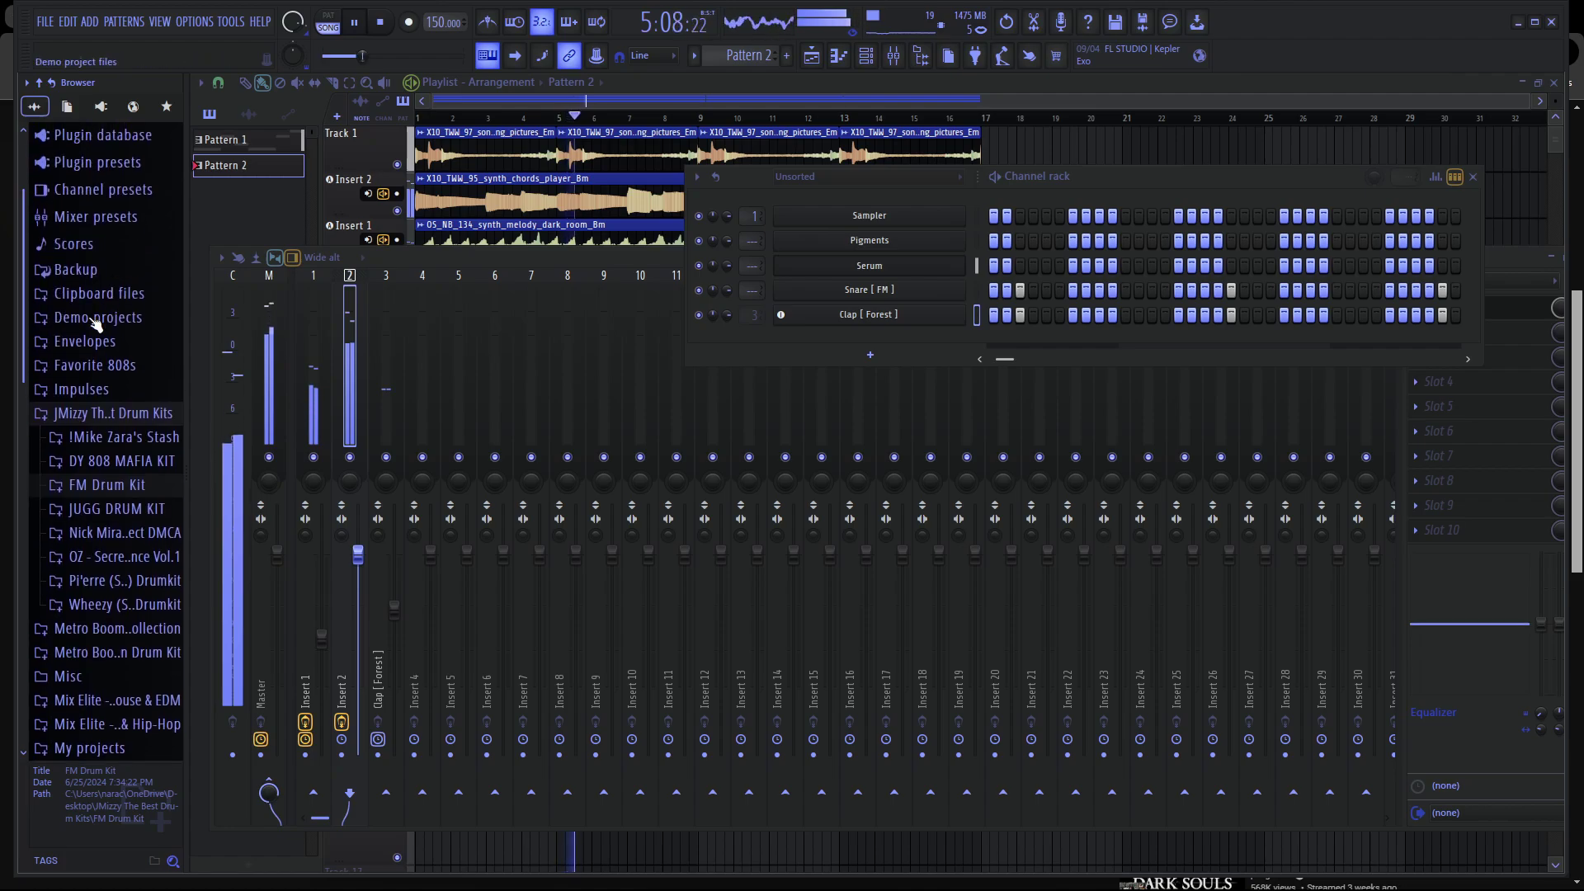
pyautogui.click(72, 439)
pyautogui.scroll(2, 116, 388)
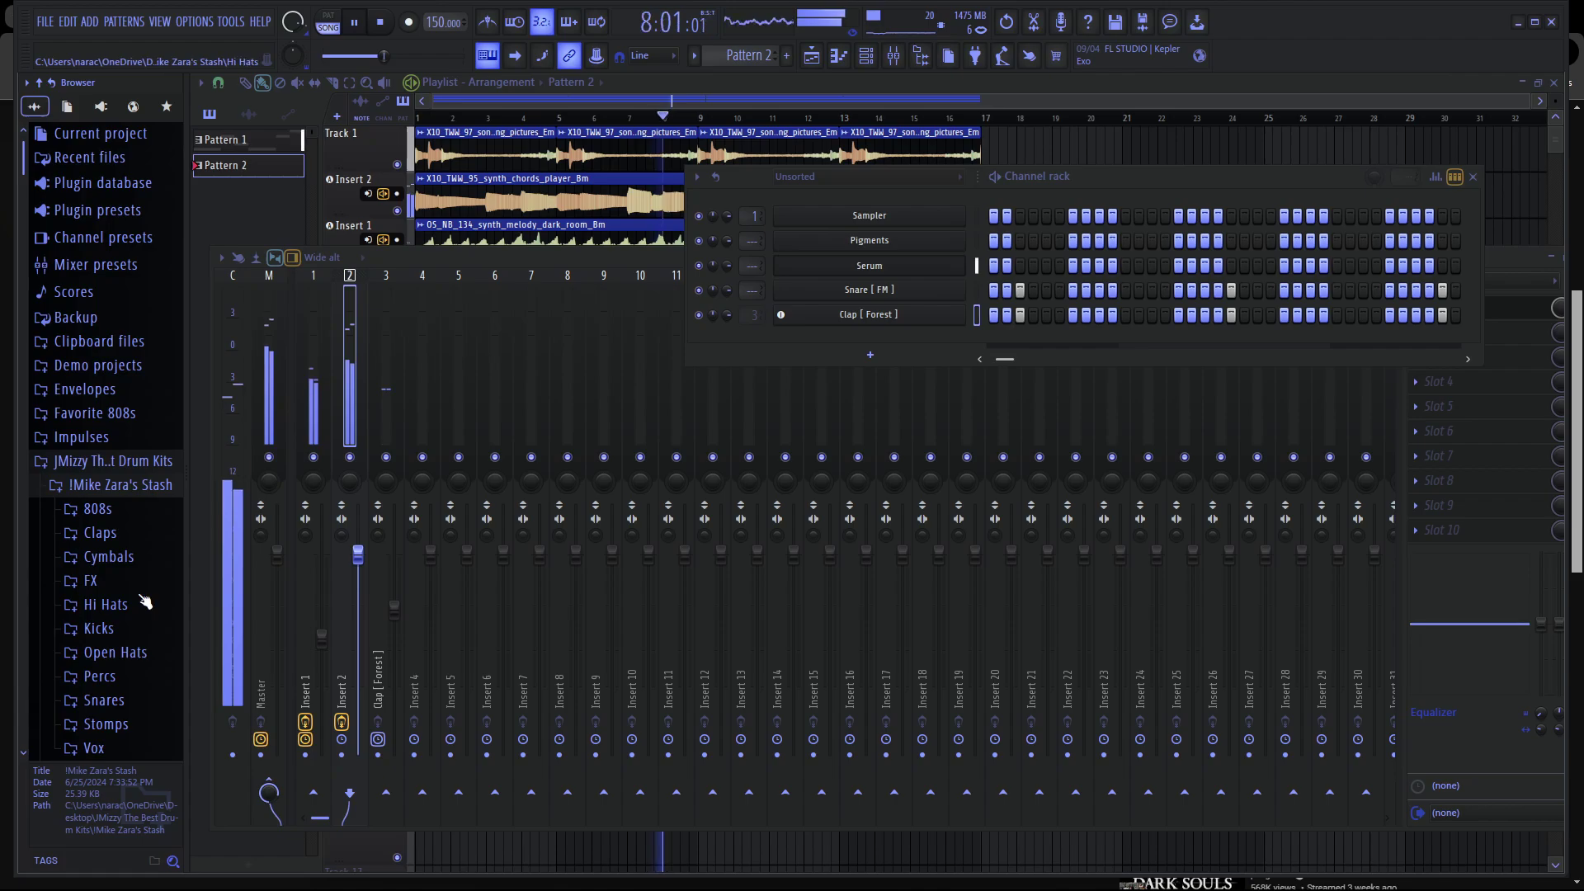
# Open the Kicks folder and preview MZ Kick [Blxckout], [Clean], [Coffee] and [Cole].
pyautogui.click(103, 629)
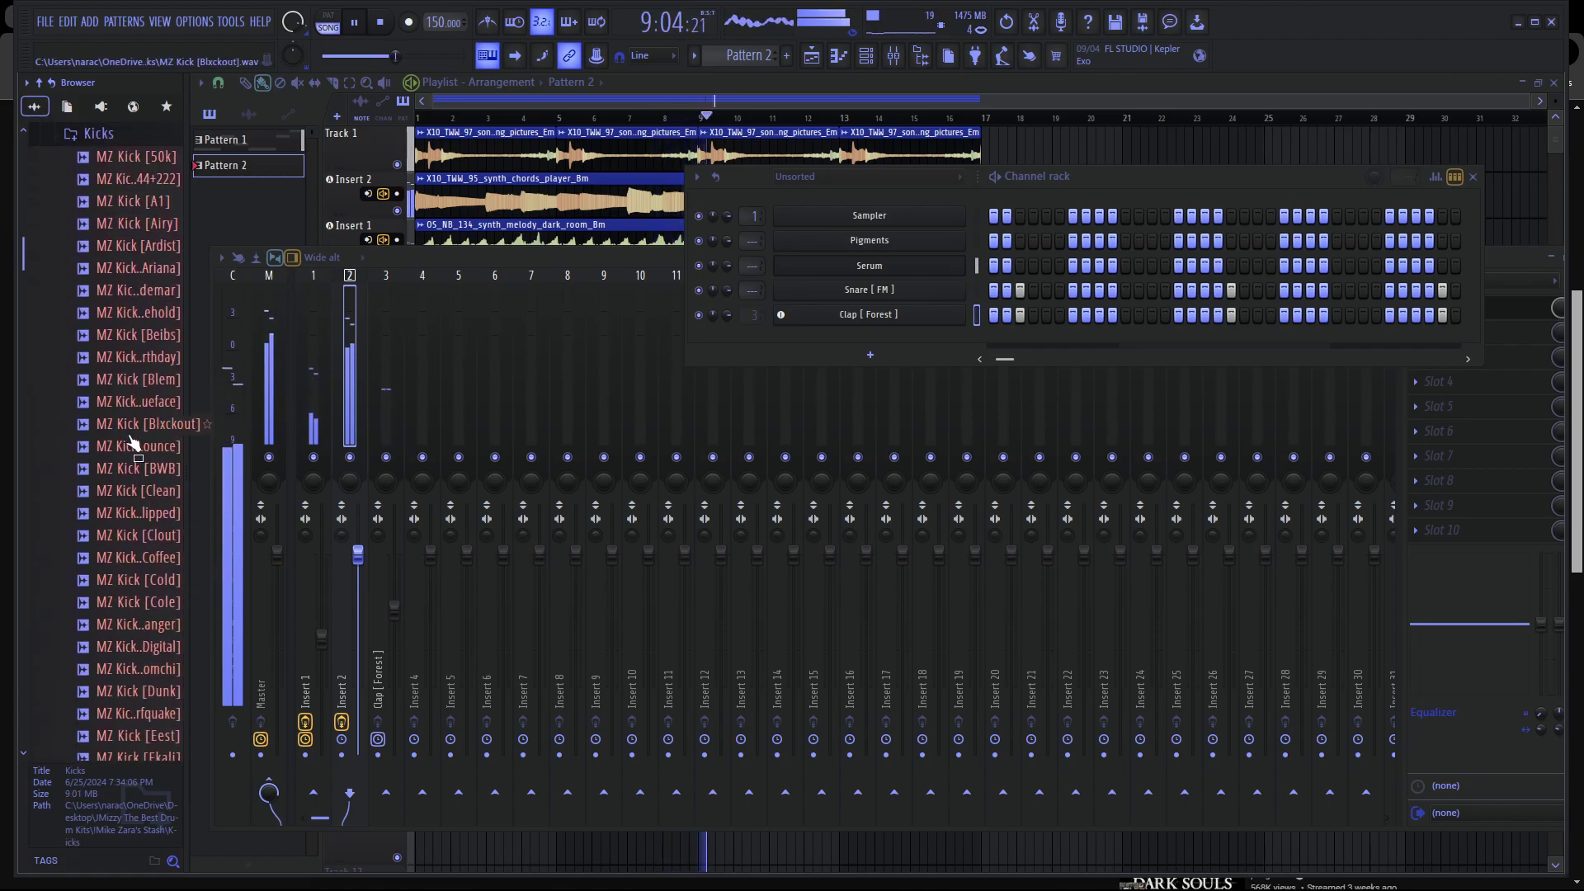
pyautogui.click(130, 435)
pyautogui.click(138, 491)
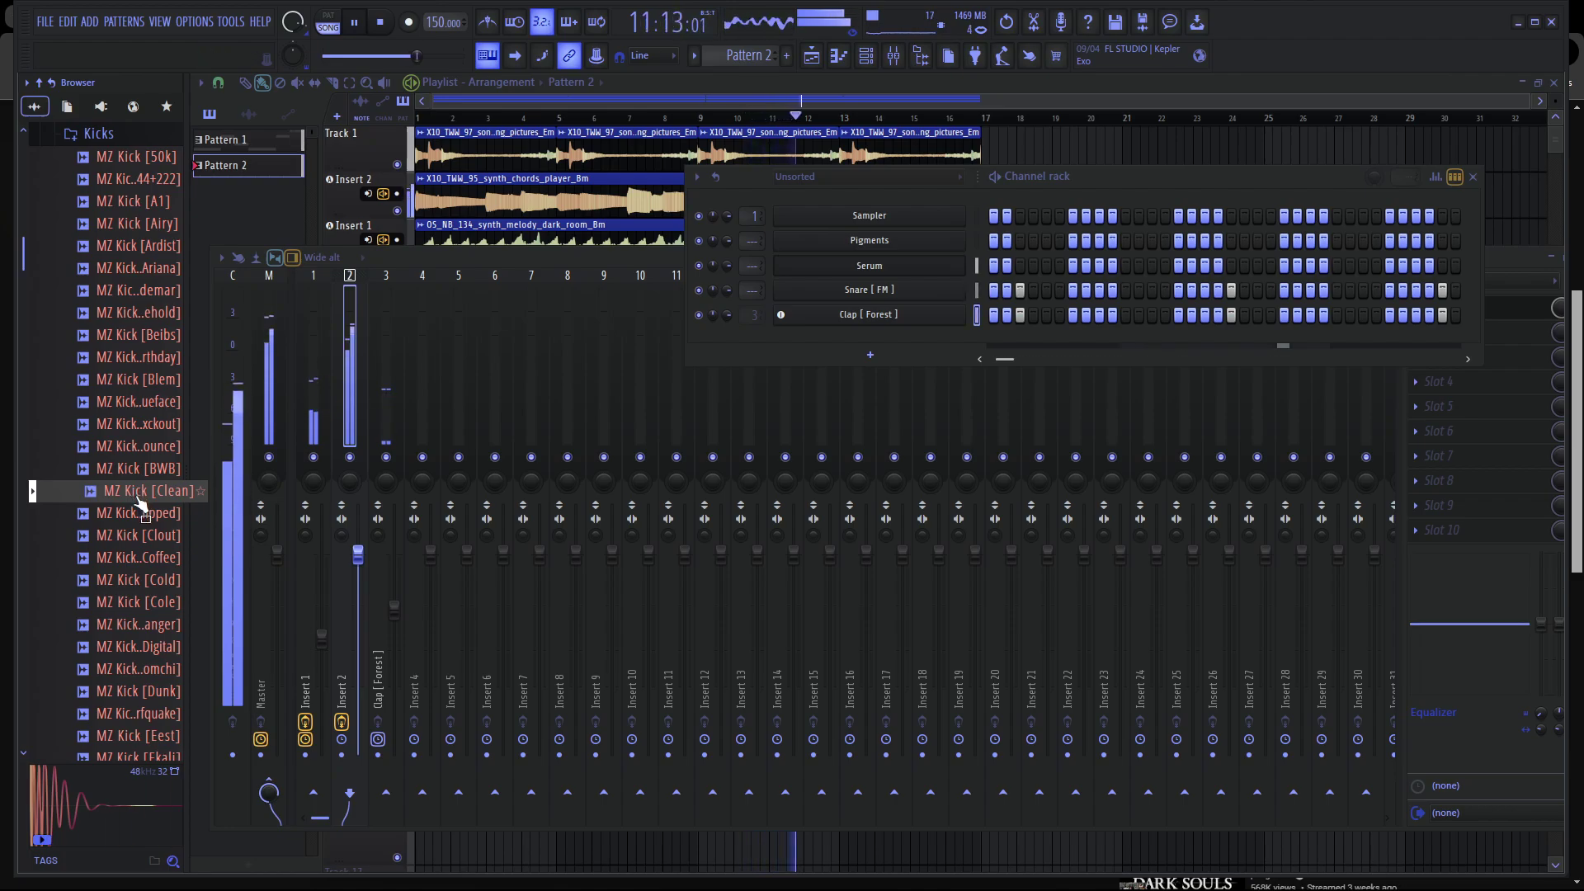
pyautogui.click(144, 564)
pyautogui.click(157, 607)
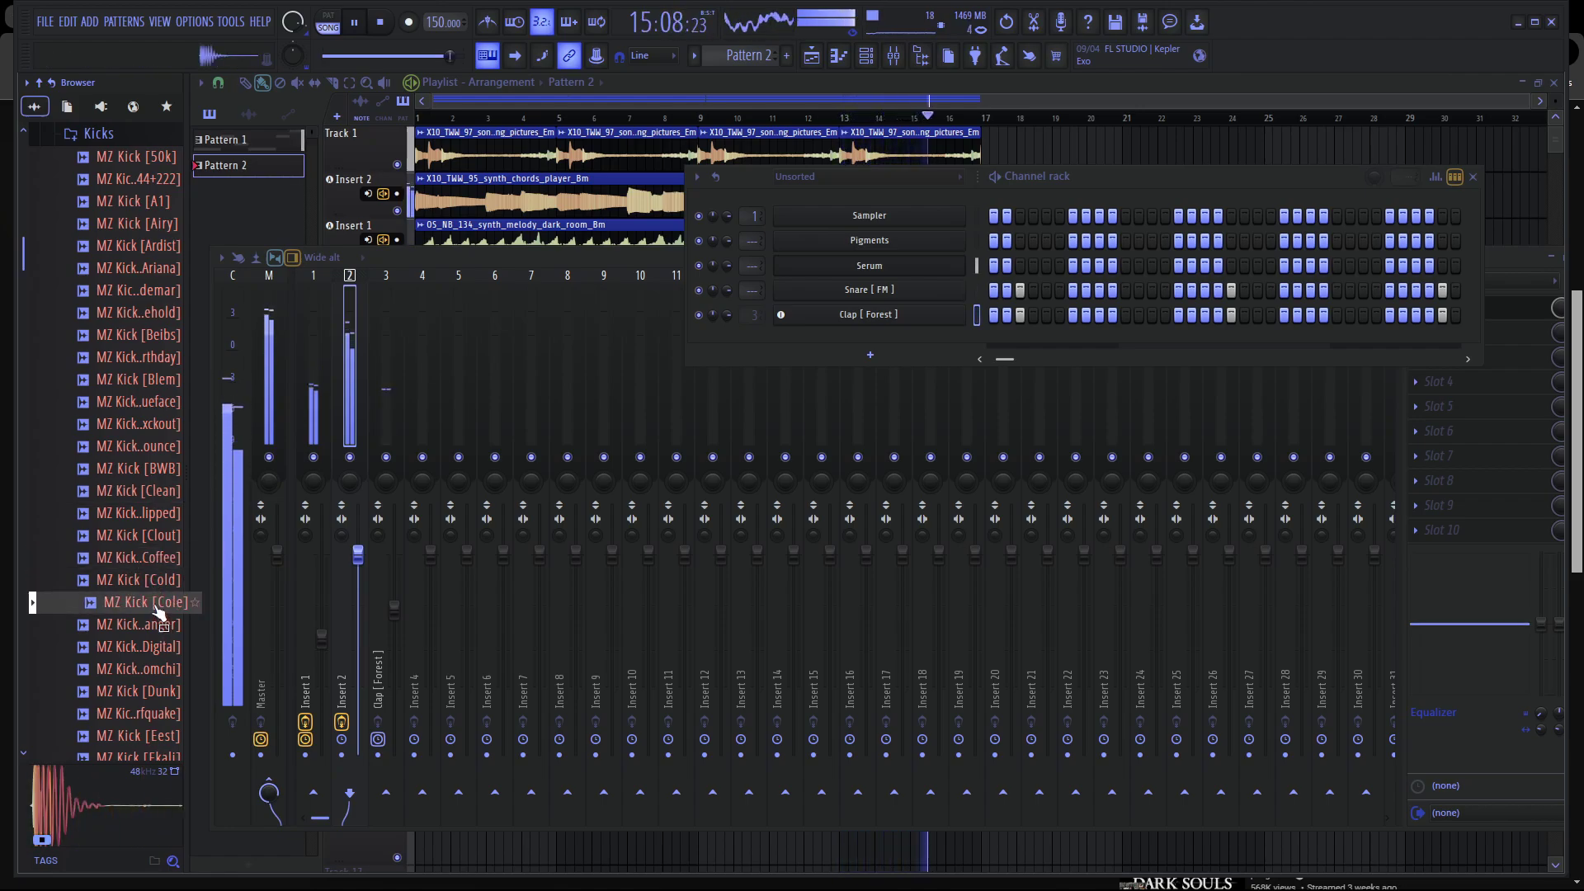
# Add MZ Kick [Cole] to the Channel rack as a new channel.
pyautogui.moveTo(157, 609); pyautogui.dragTo(870, 340)
pyautogui.press('space')
pyautogui.moveTo(993, 385); pyautogui.dragTo(959, 386)
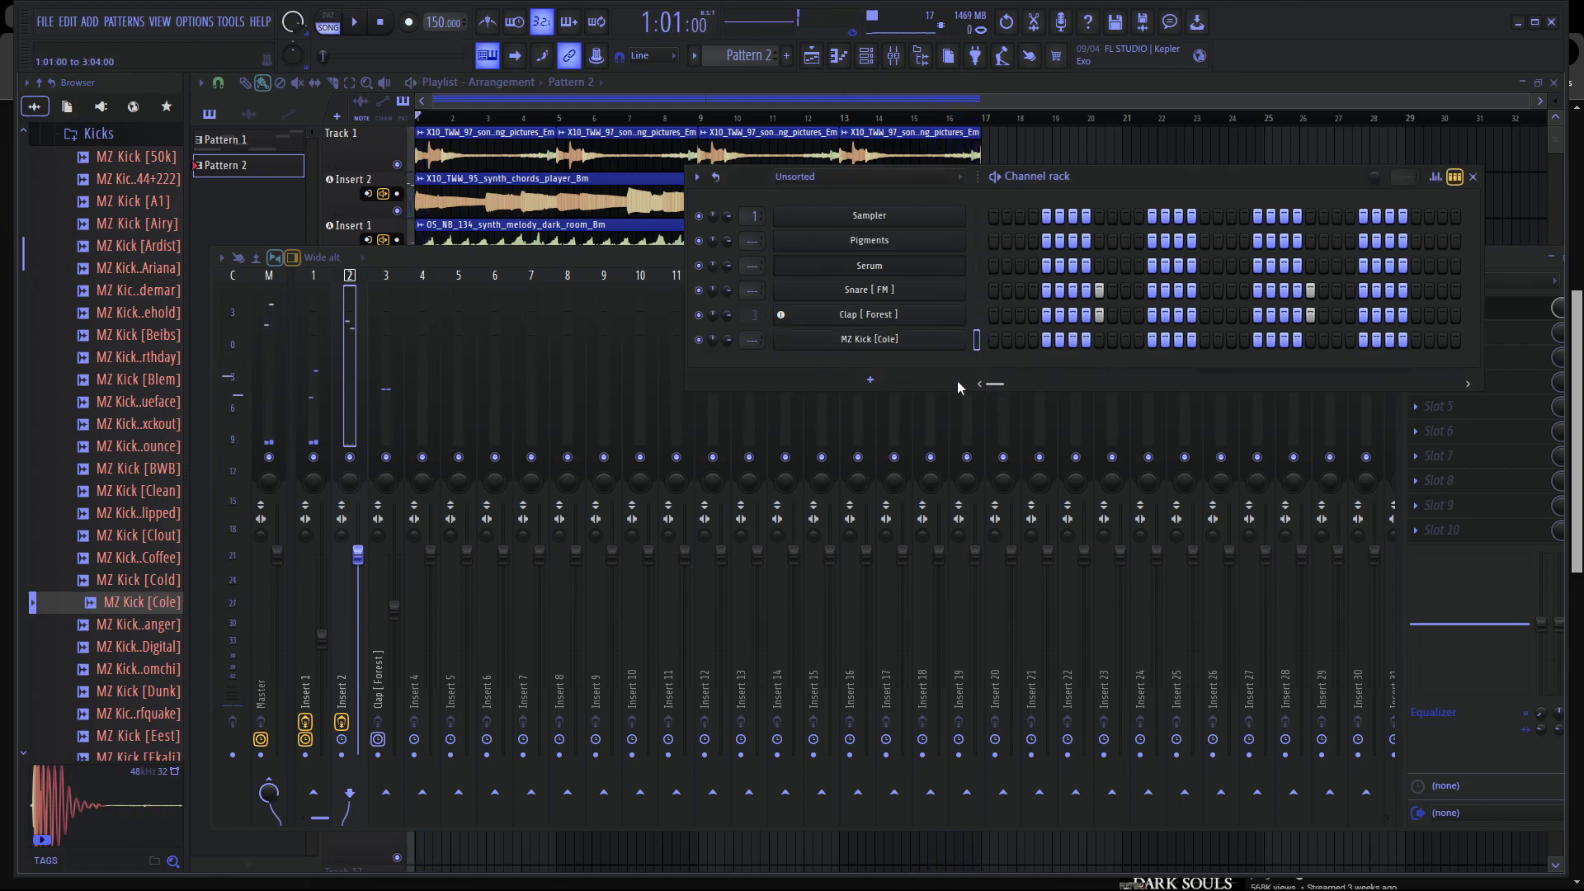
pyautogui.press('space')
# Enter the first kick steps, fixing one misplaced hit, and play the pattern to hear them.
pyautogui.click(994, 340)
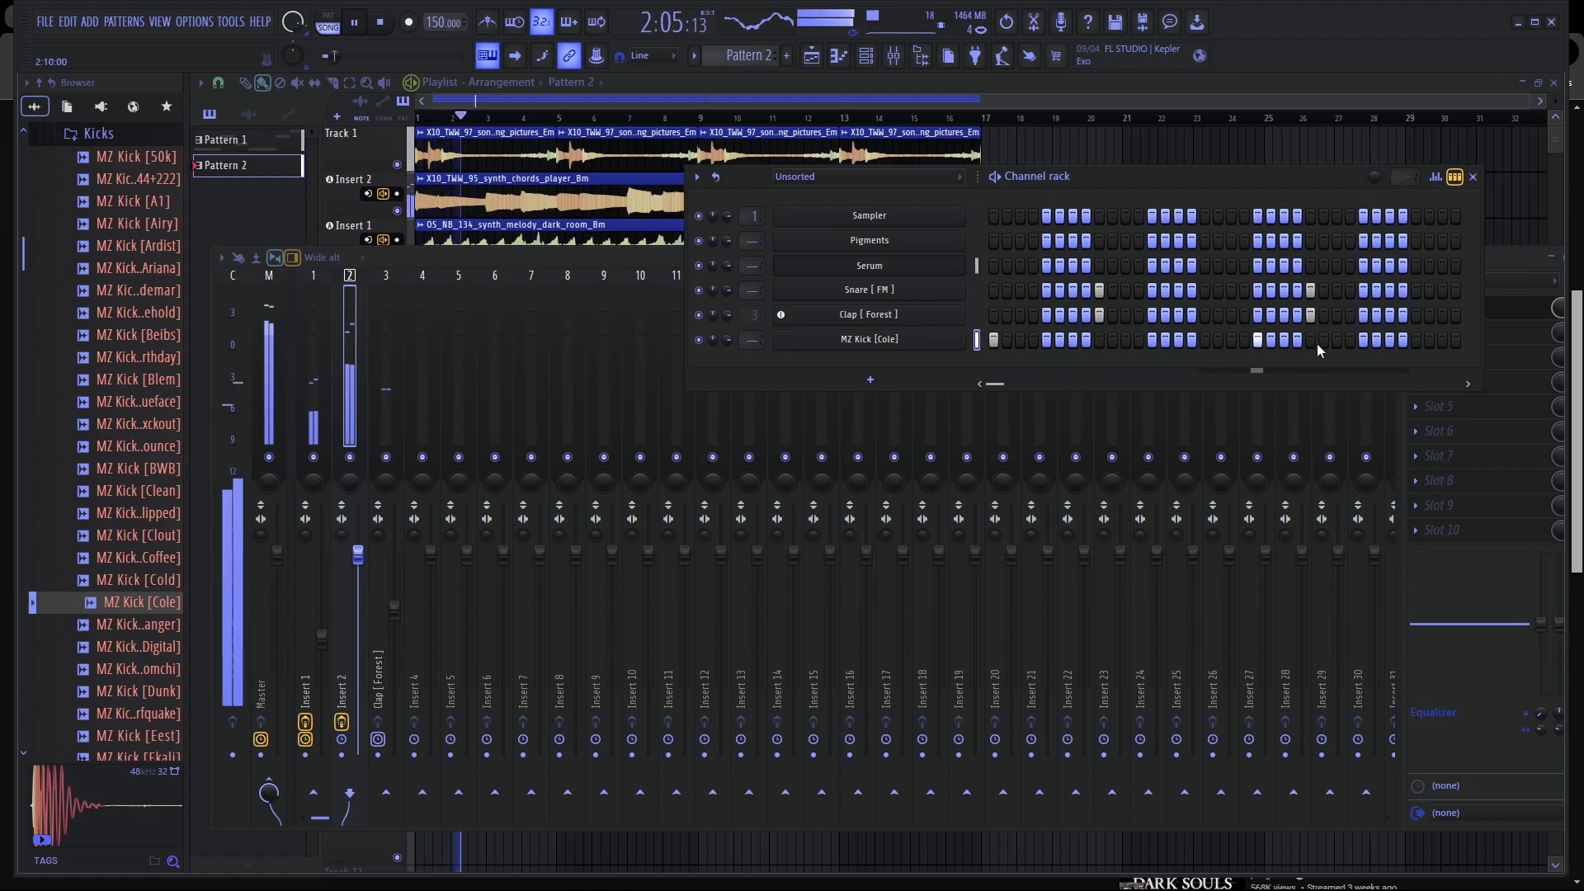
pyautogui.click(1205, 340)
pyautogui.rightClick(1206, 340)
pyautogui.click(1230, 343)
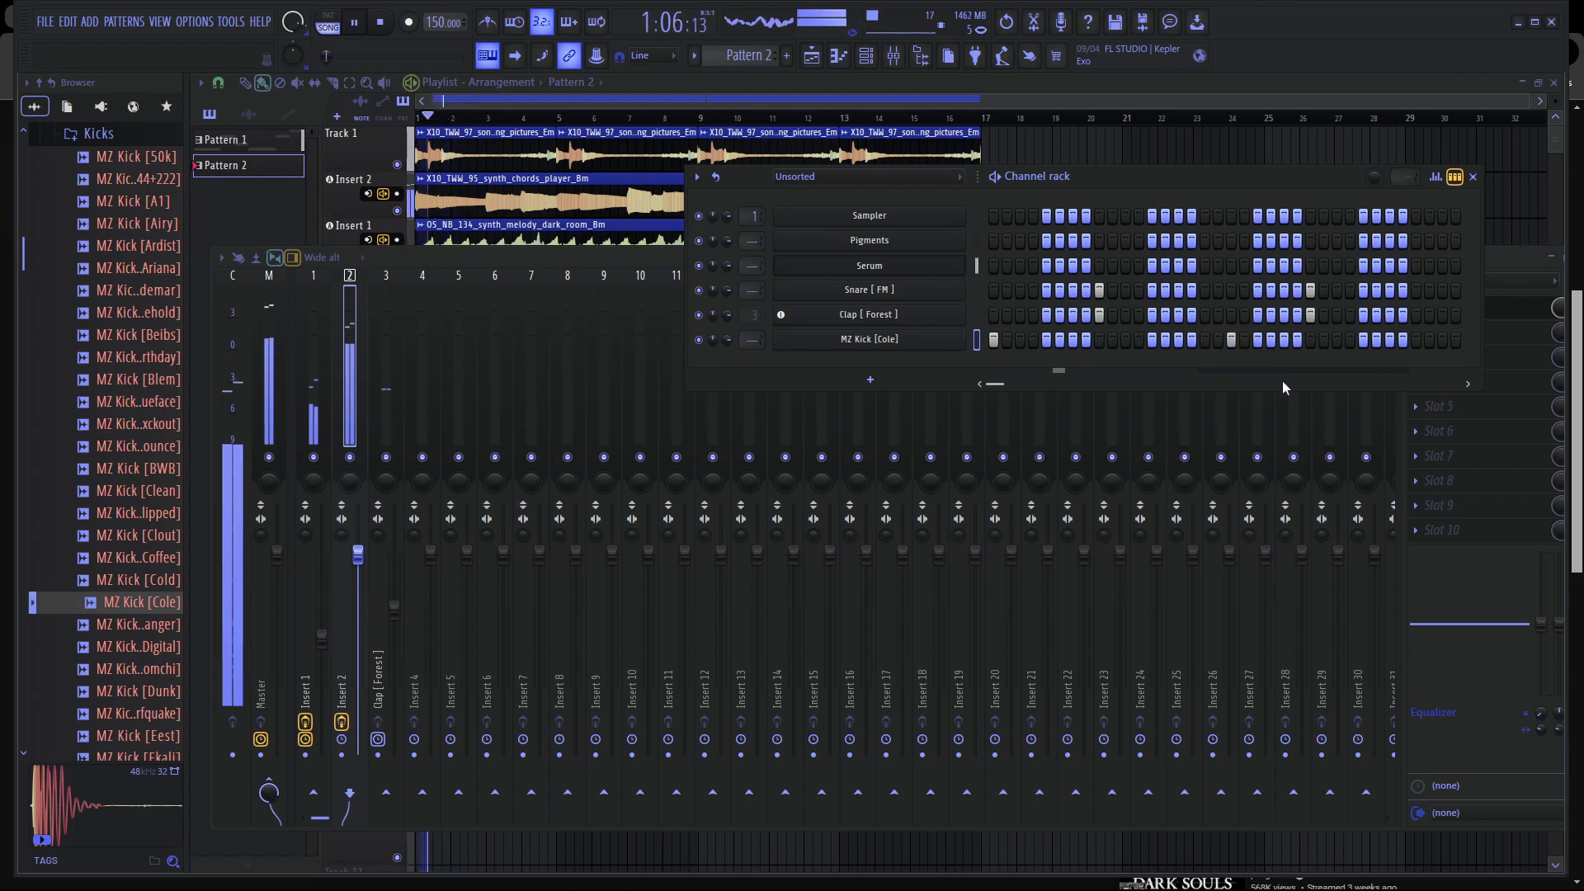
pyautogui.click(1310, 340)
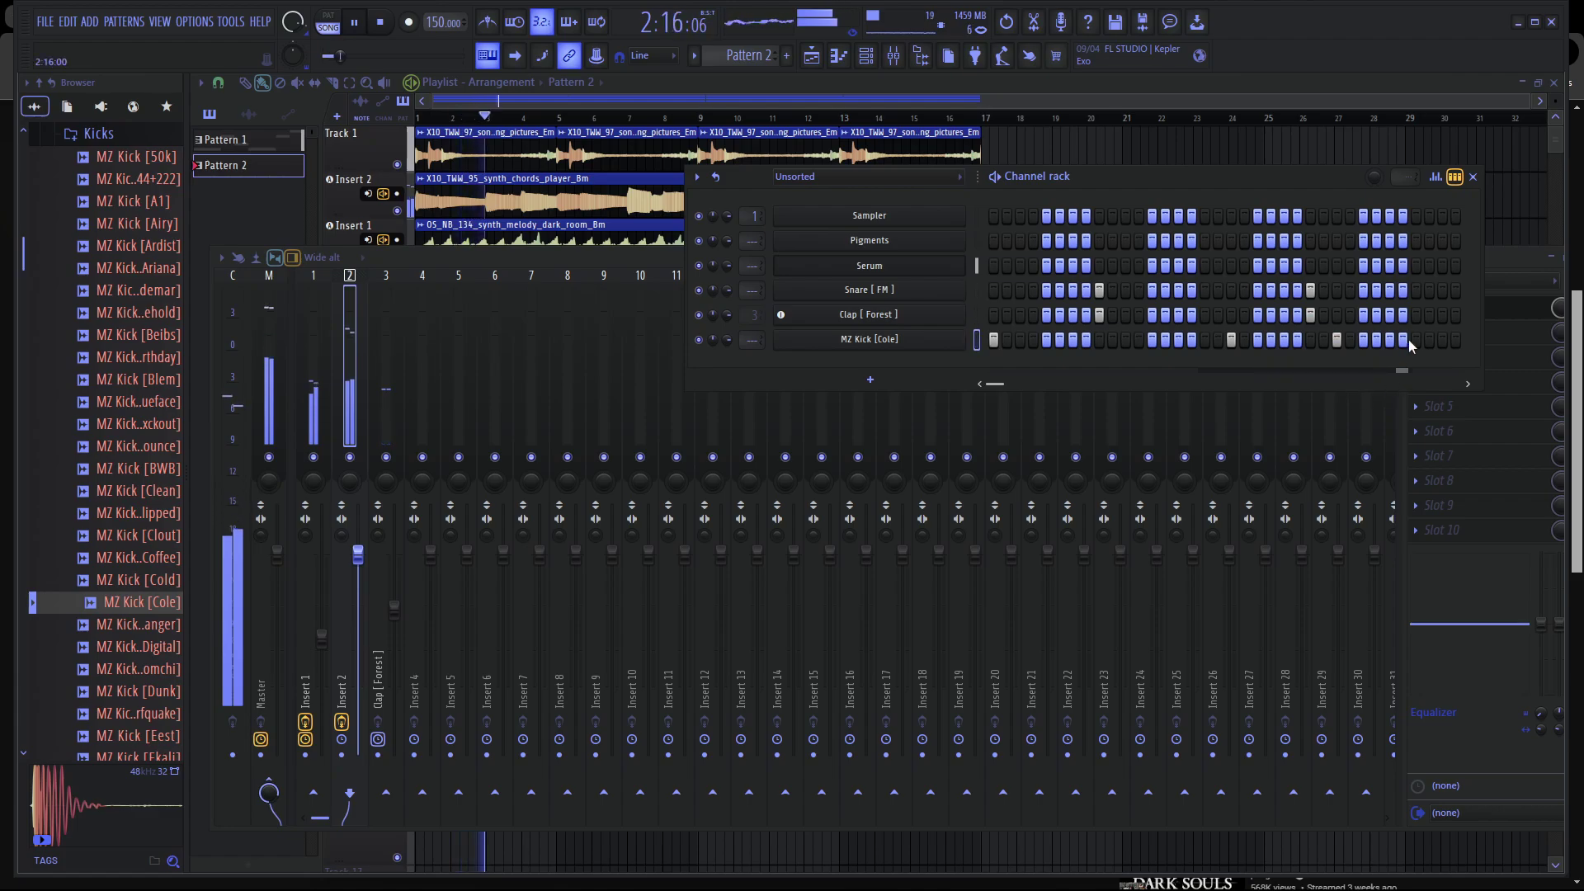
pyautogui.press('space')
pyautogui.moveTo(996, 385); pyautogui.dragTo(1004, 388)
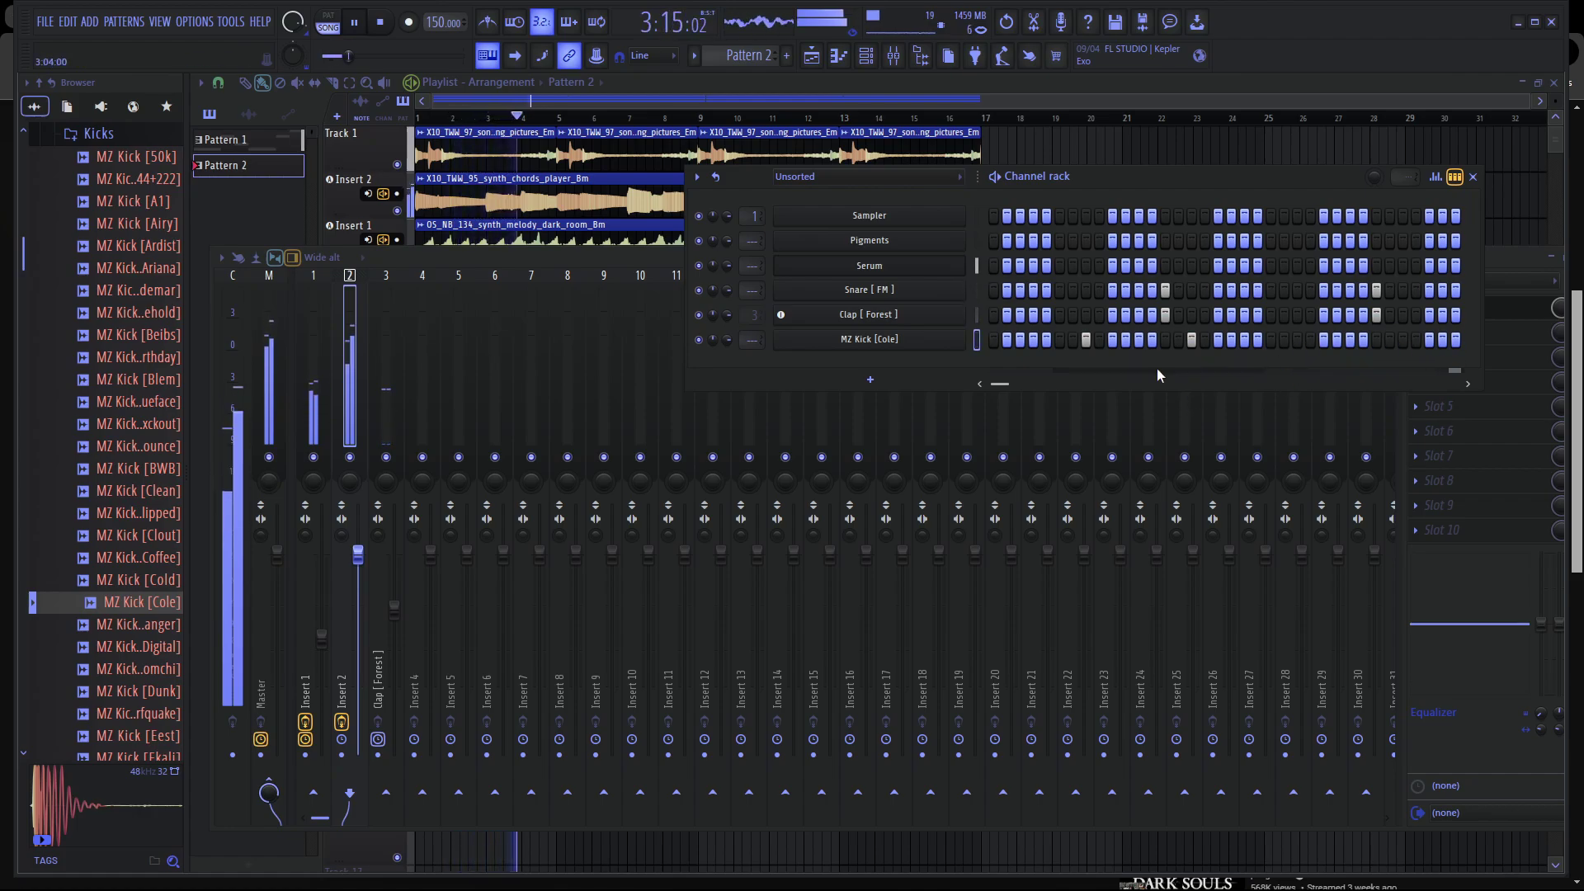
pyautogui.press('space')
pyautogui.press('space')
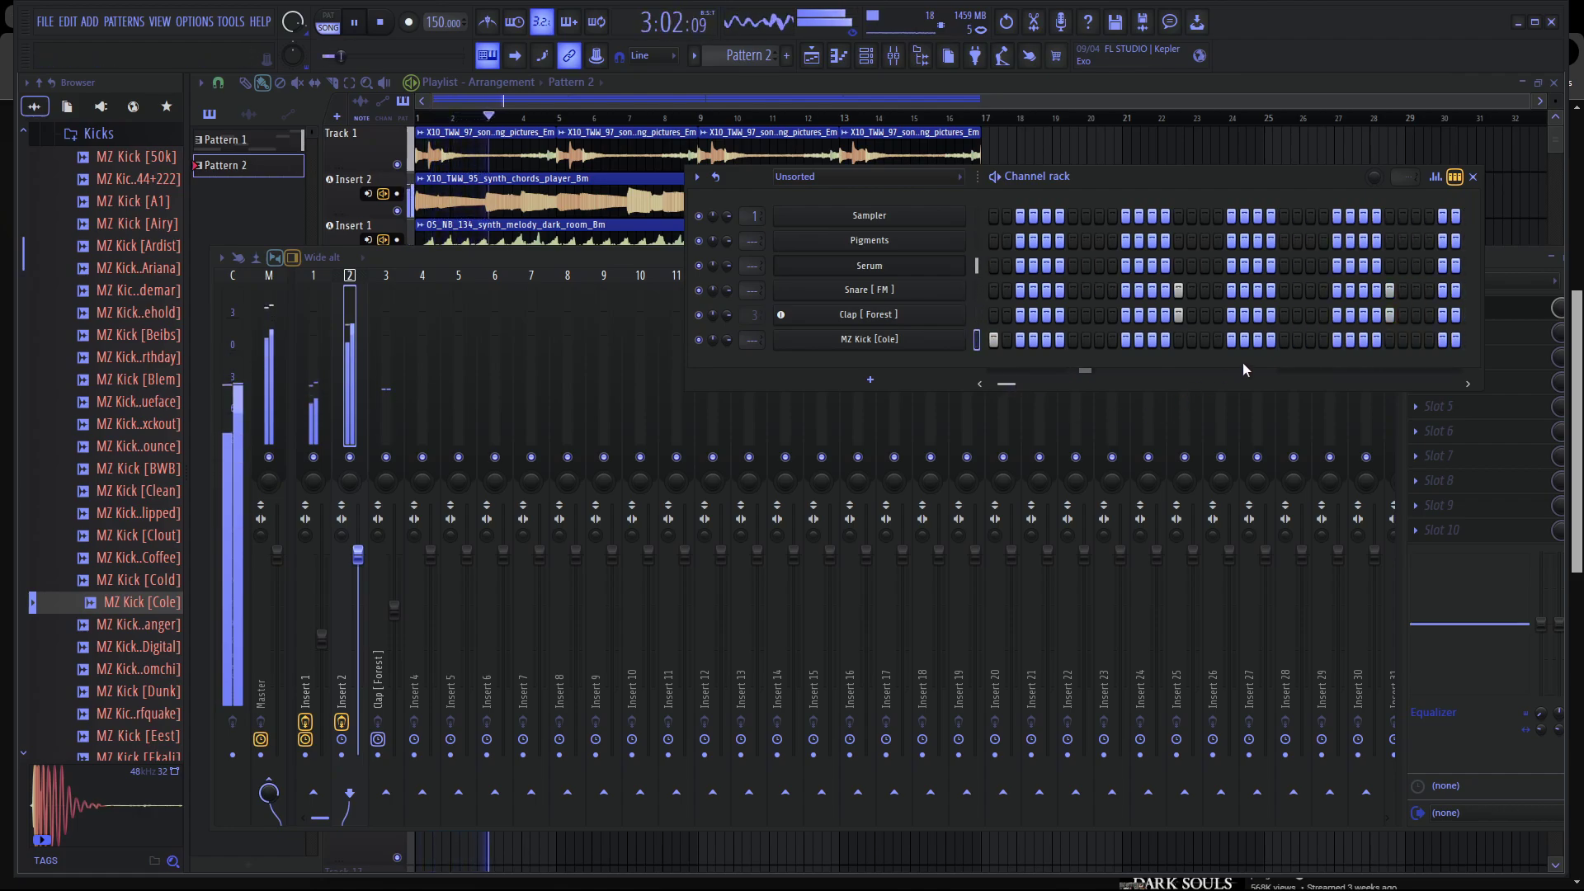
# Add two more kick hits and play the pattern back from the beginning.
pyautogui.click(1312, 339)
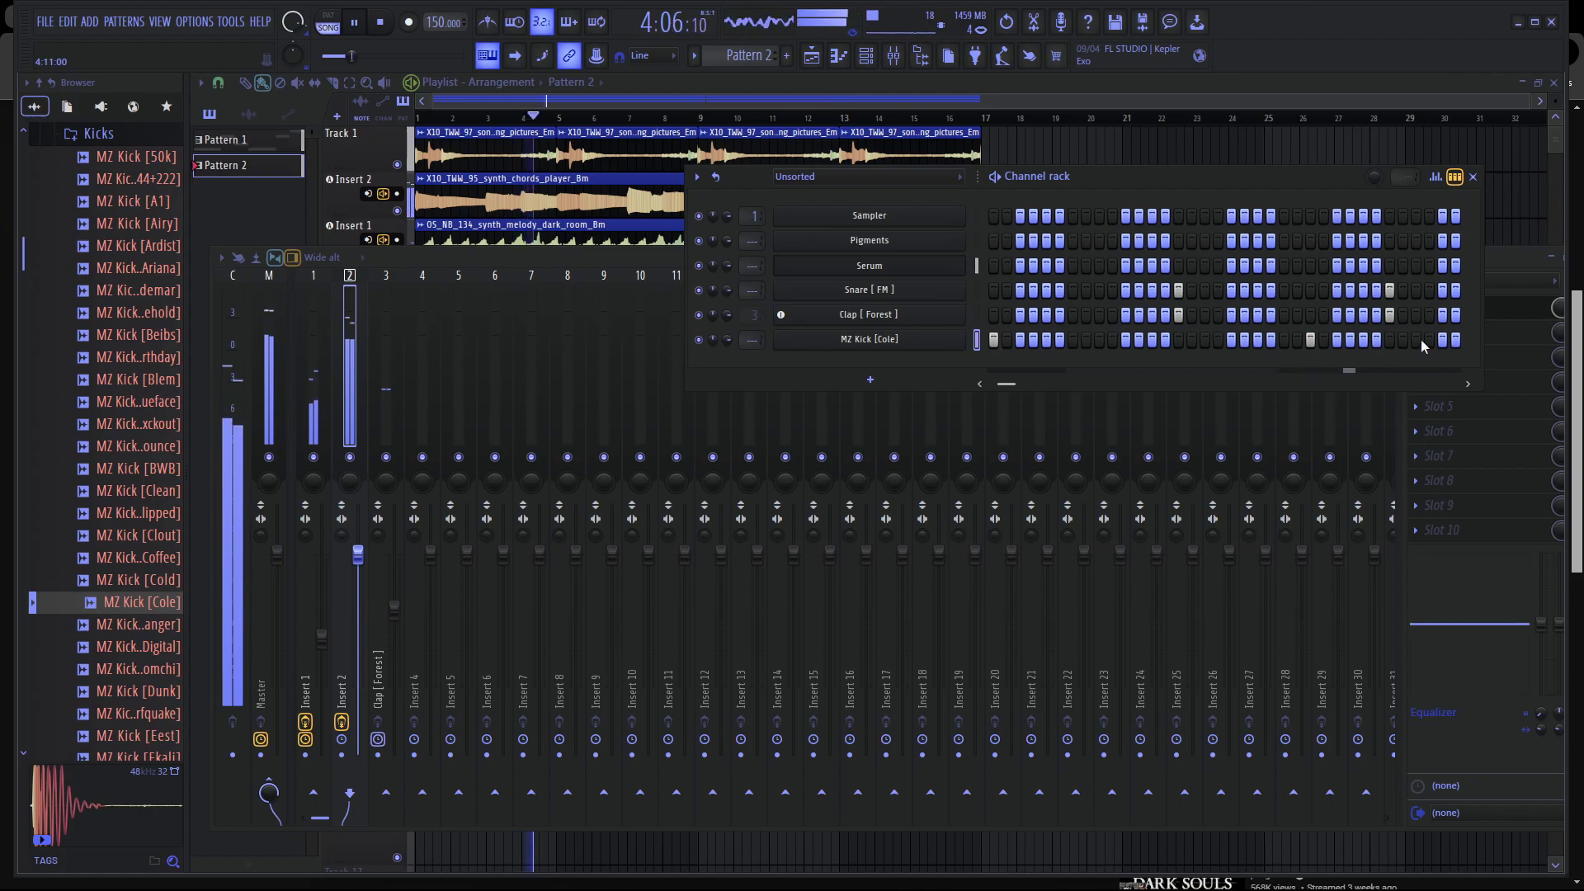
pyautogui.click(1419, 339)
pyautogui.press('space')
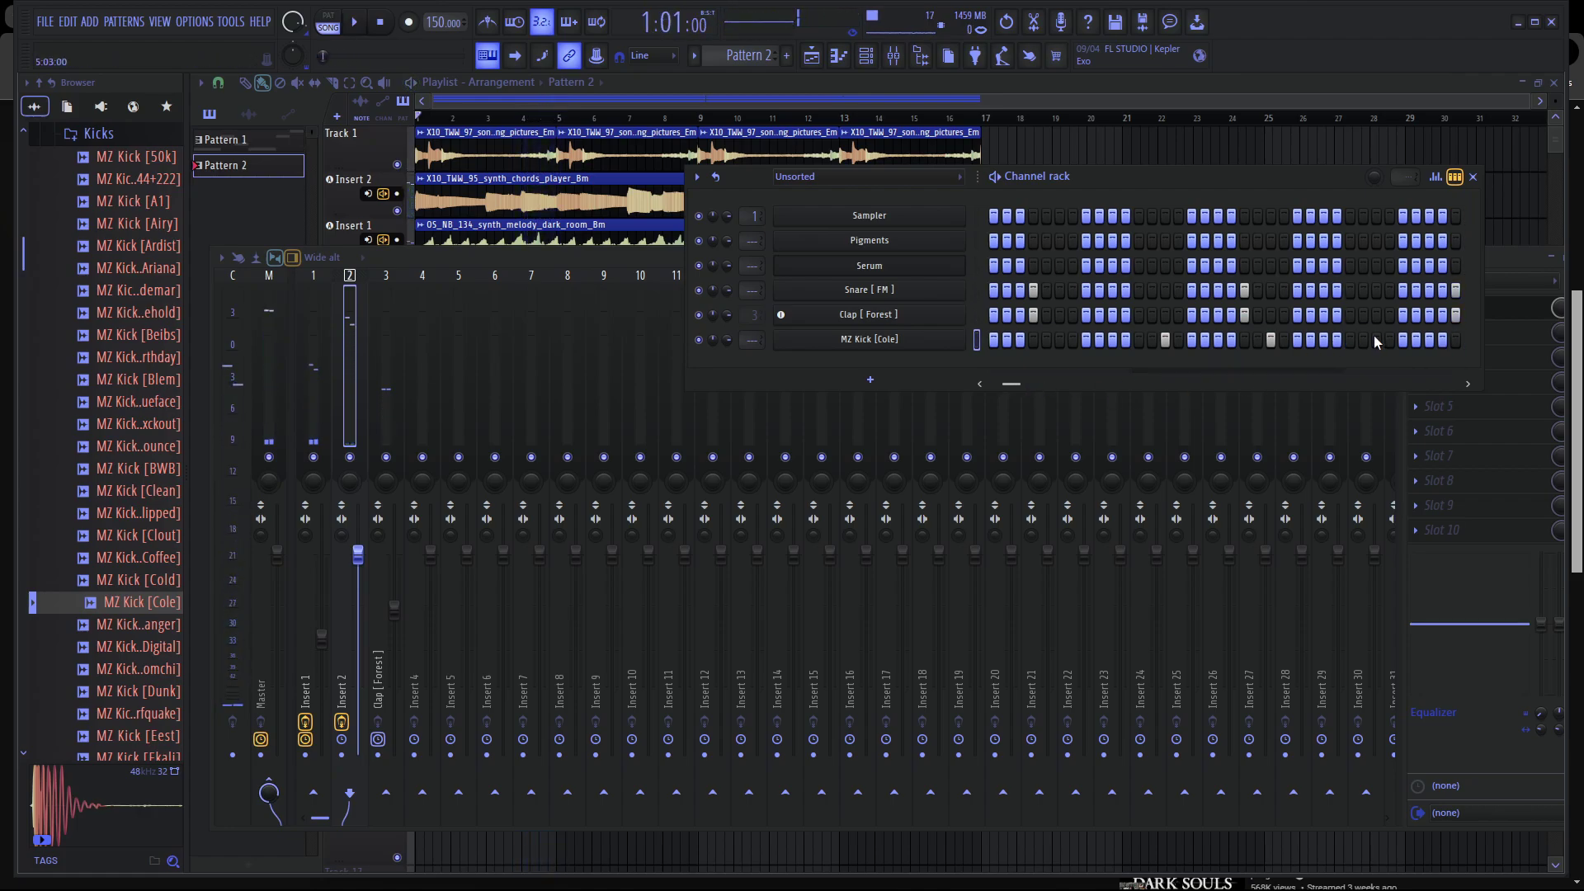
pyautogui.press('space')
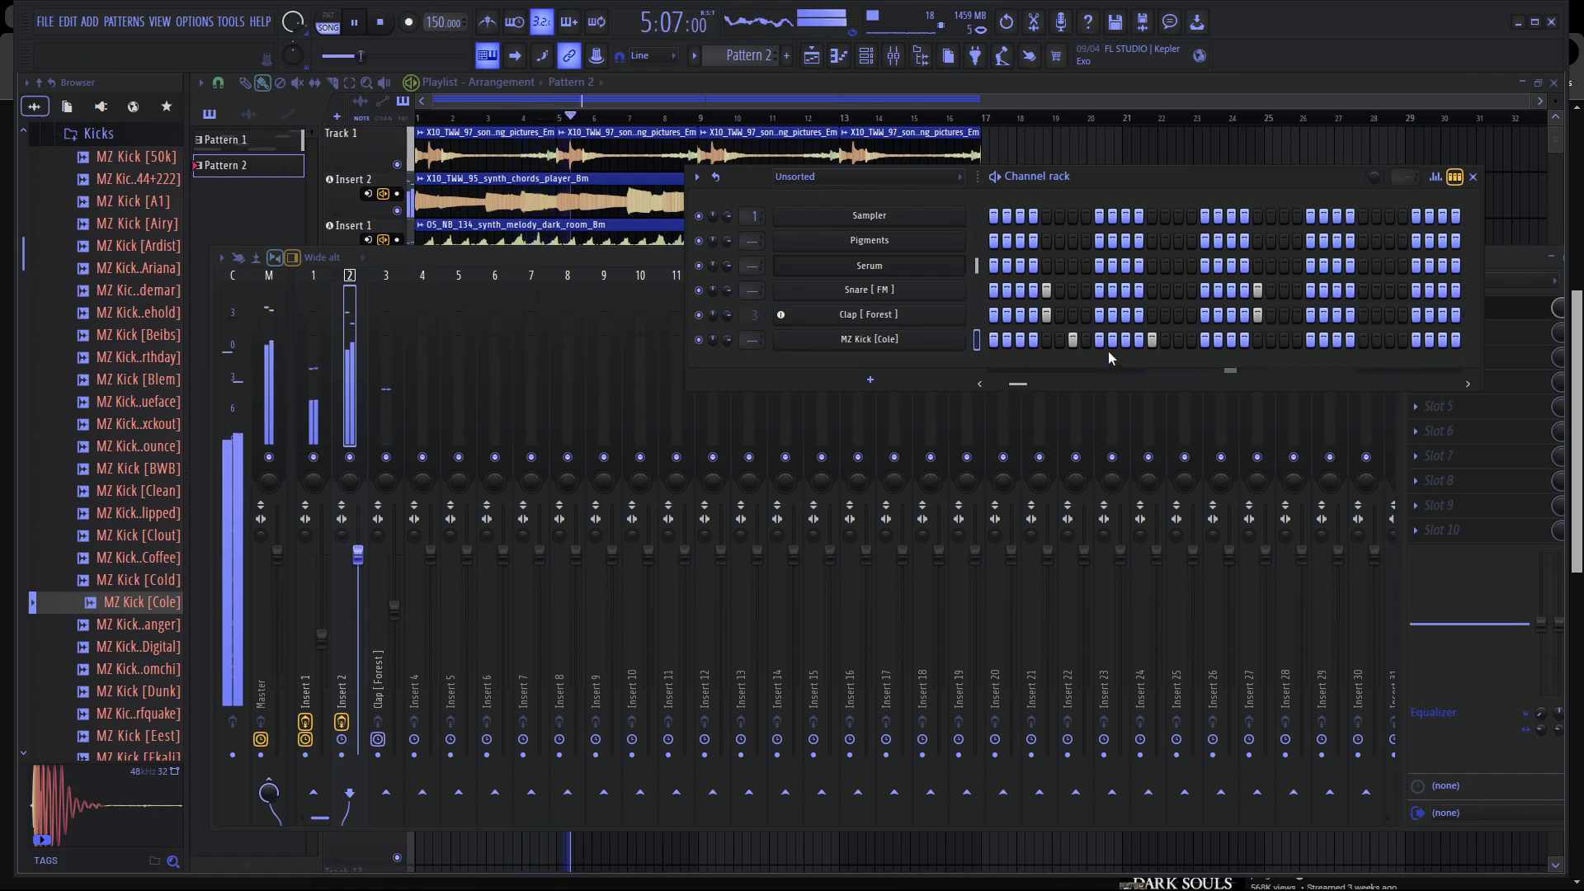
pyautogui.press('space')
# In the Piano roll, select the MZ Kick [Cole] notes in bars 1–4 and duplicate them into bars 5–8 with Ctrl+B.
pyautogui.click(867, 55)
pyautogui.click(839, 55)
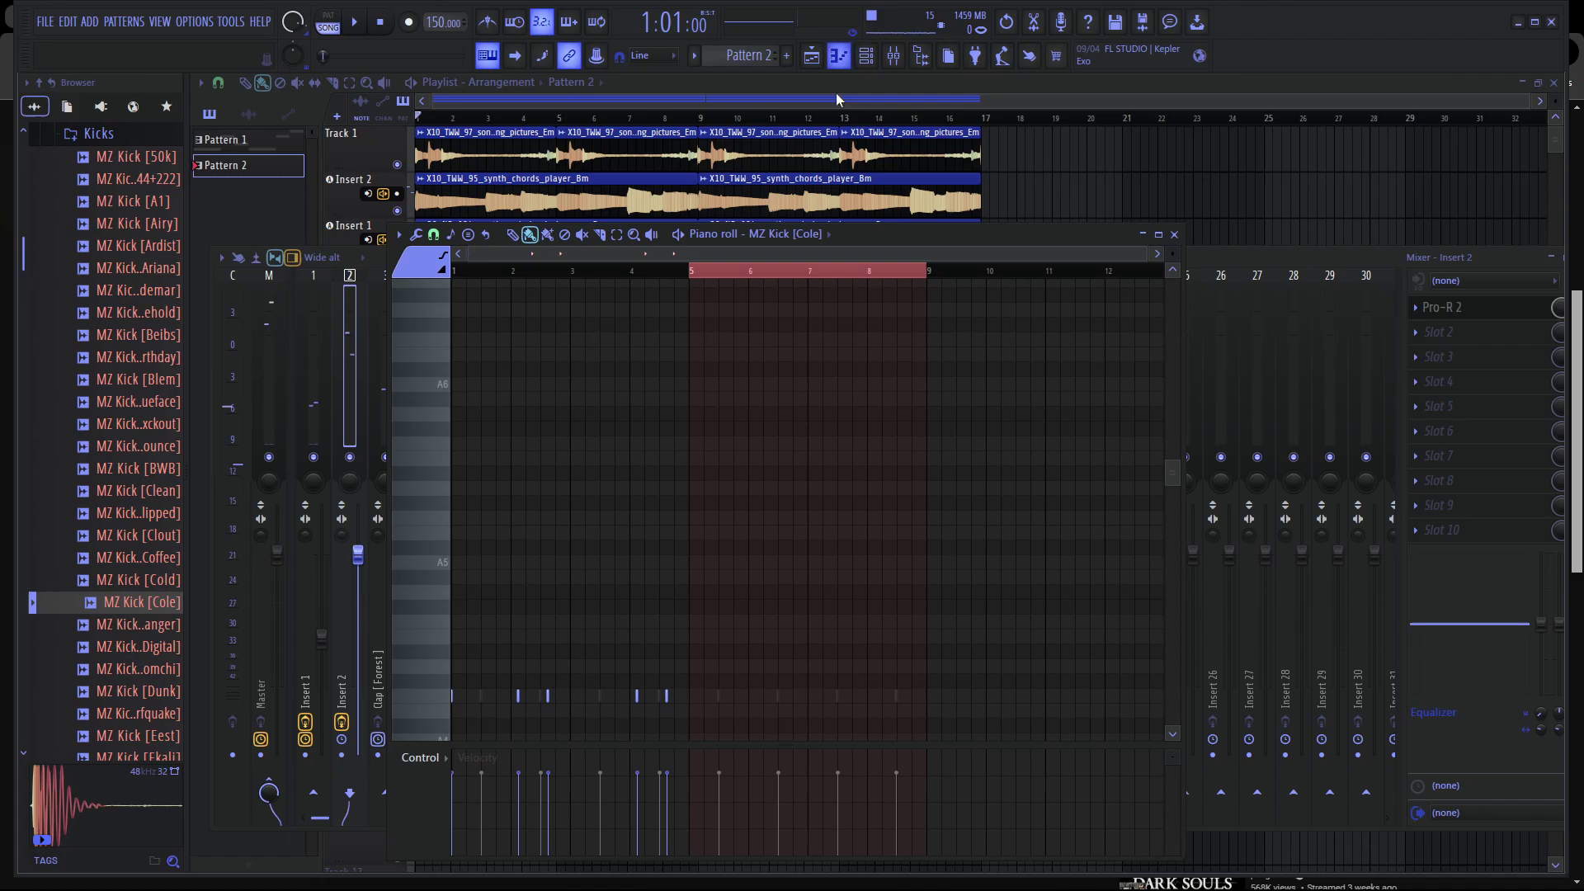
pyautogui.moveTo(691, 277); pyautogui.dragTo(98, 343)
pyautogui.click(696, 274)
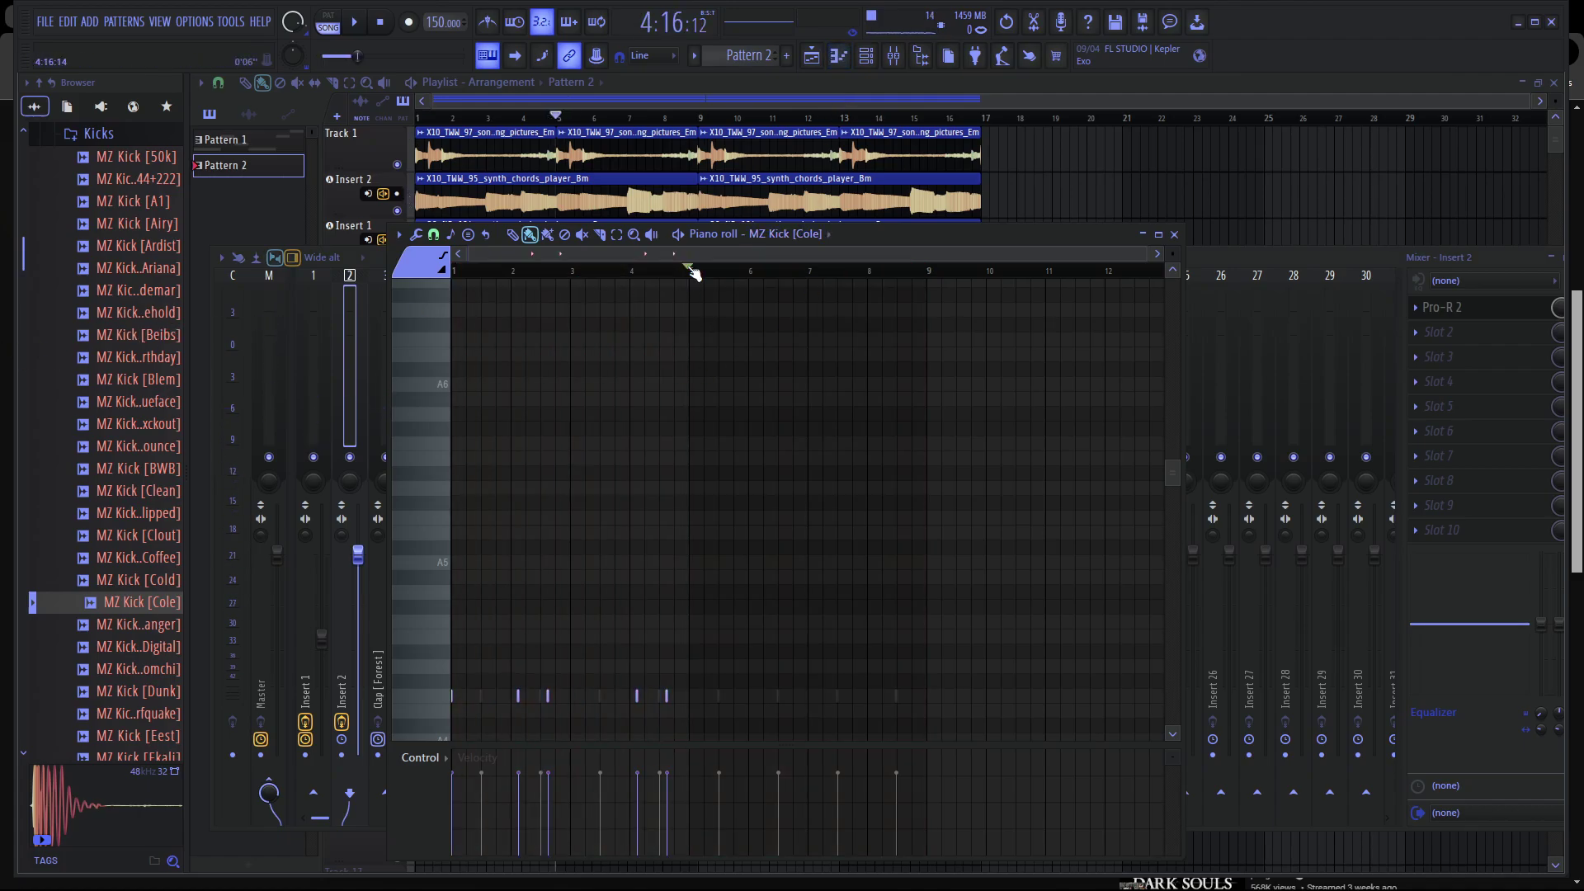
pyautogui.moveTo(635, 277); pyautogui.dragTo(157, 332)
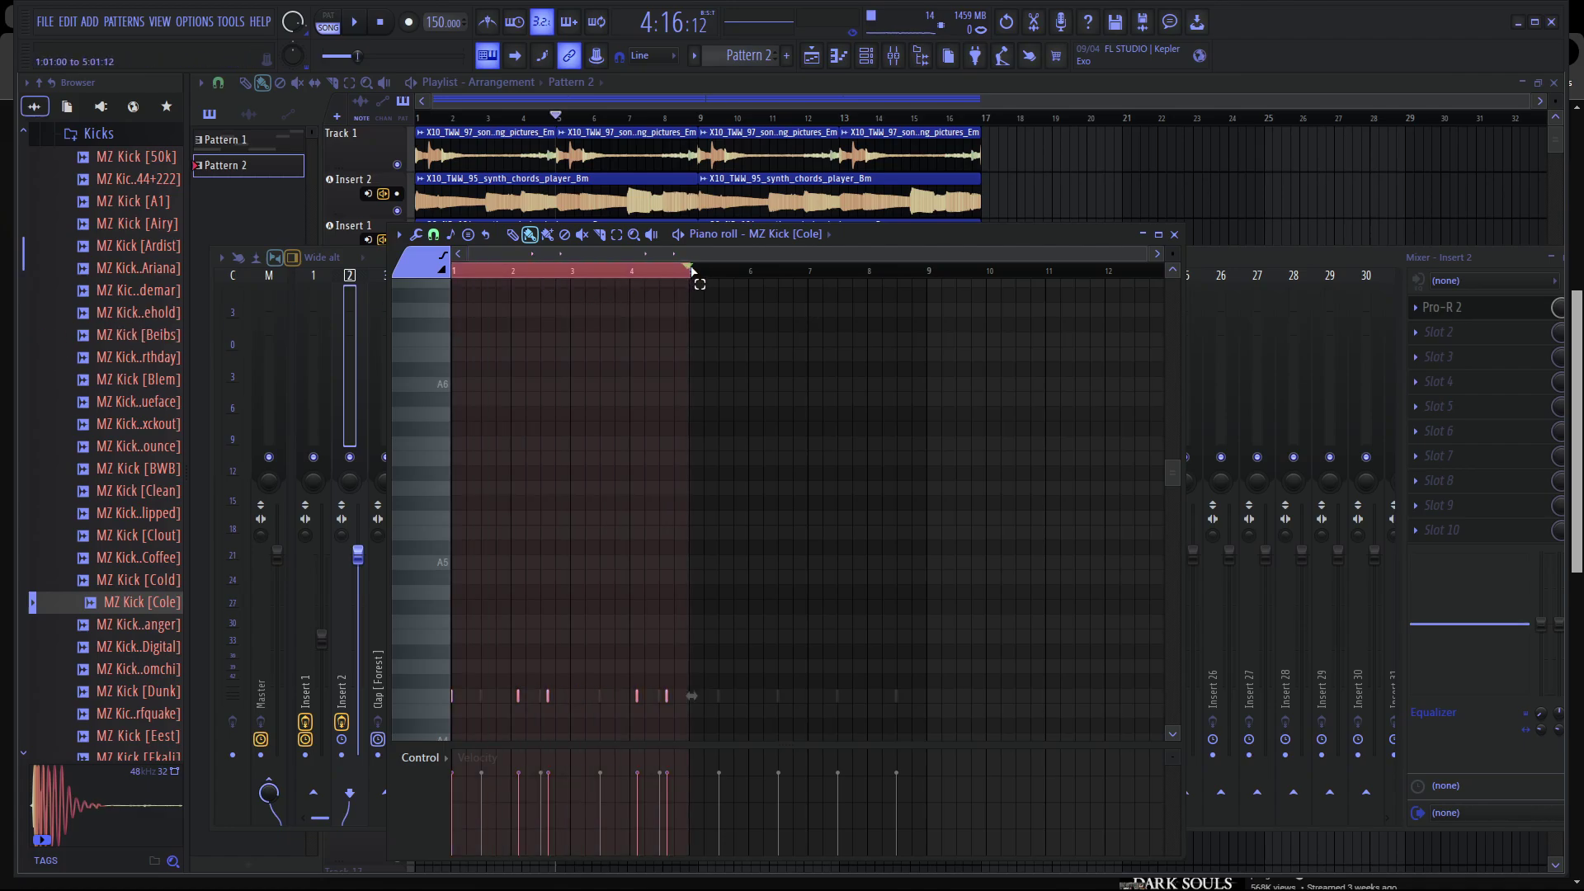
pyautogui.keyDown('ctrl'); pyautogui.scroll(5, 653, 344); pyautogui.keyUp('ctrl')
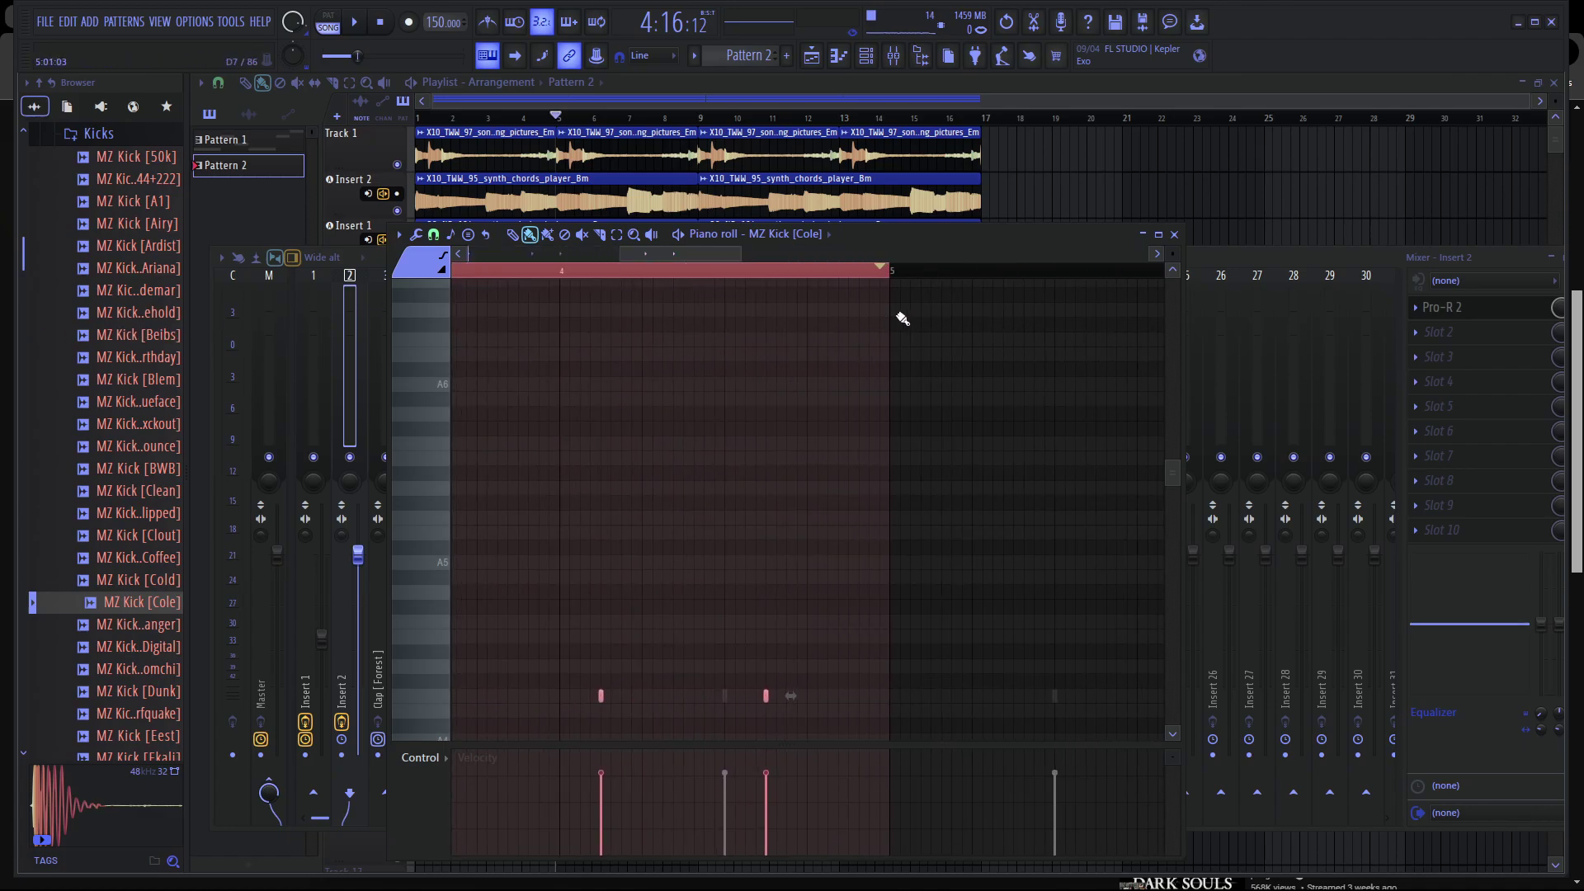
pyautogui.hotkey('ctrl', 'b')
pyautogui.keyDown('ctrl'); pyautogui.scroll(-5, 833, 383); pyautogui.keyUp('ctrl')
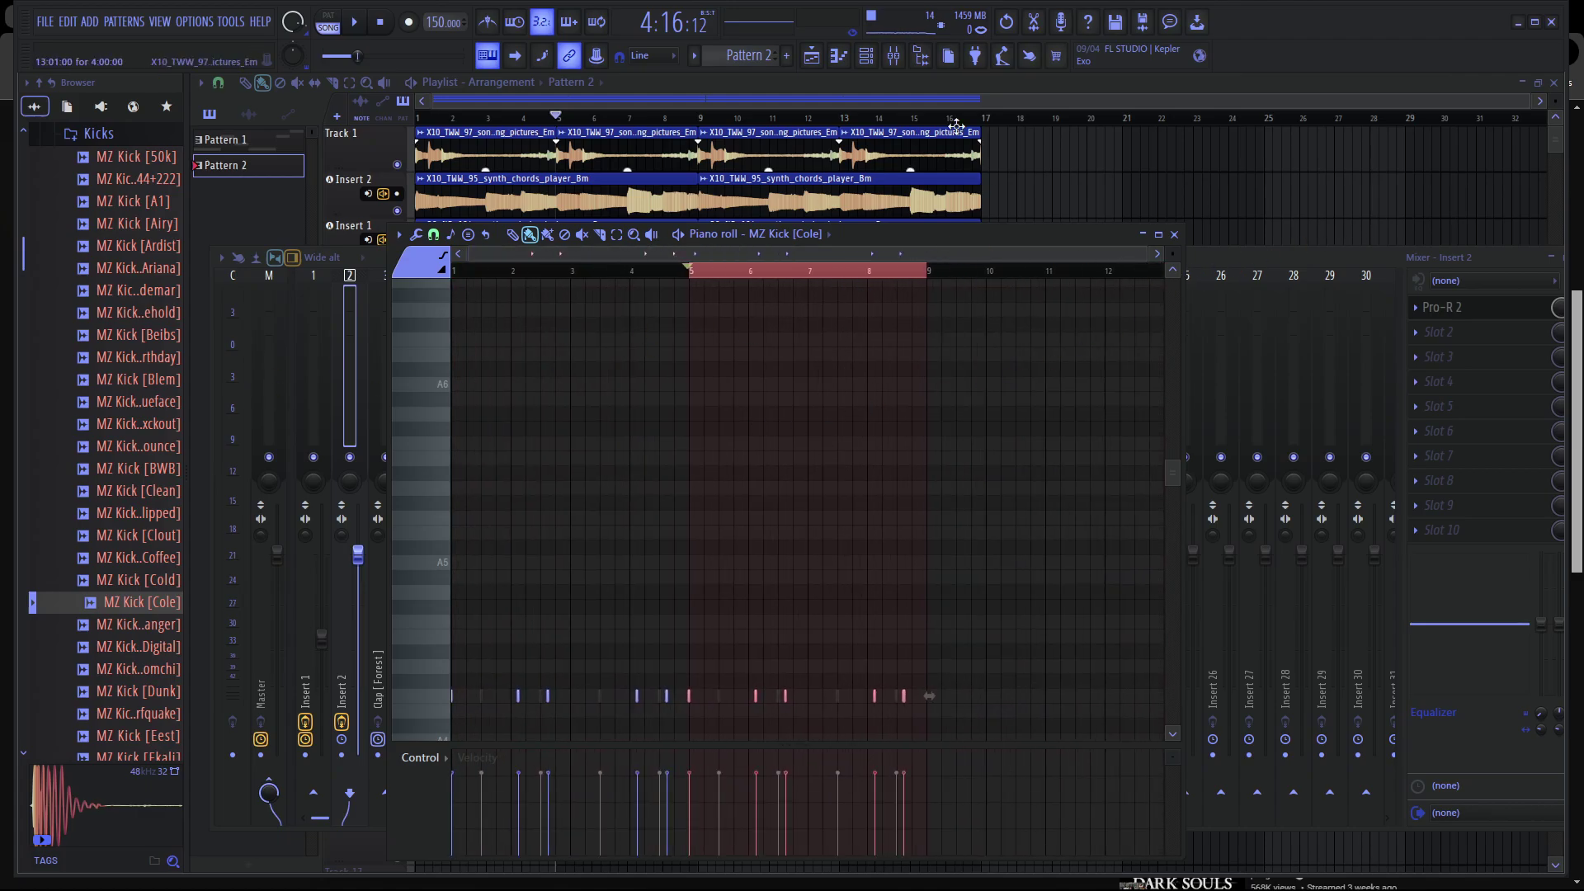
pyautogui.click(851, 60)
# Audition kick samples from MZ Kick [BWB] up through [Beibs] and [Ariana] to [Audemar].
pyautogui.click(864, 60)
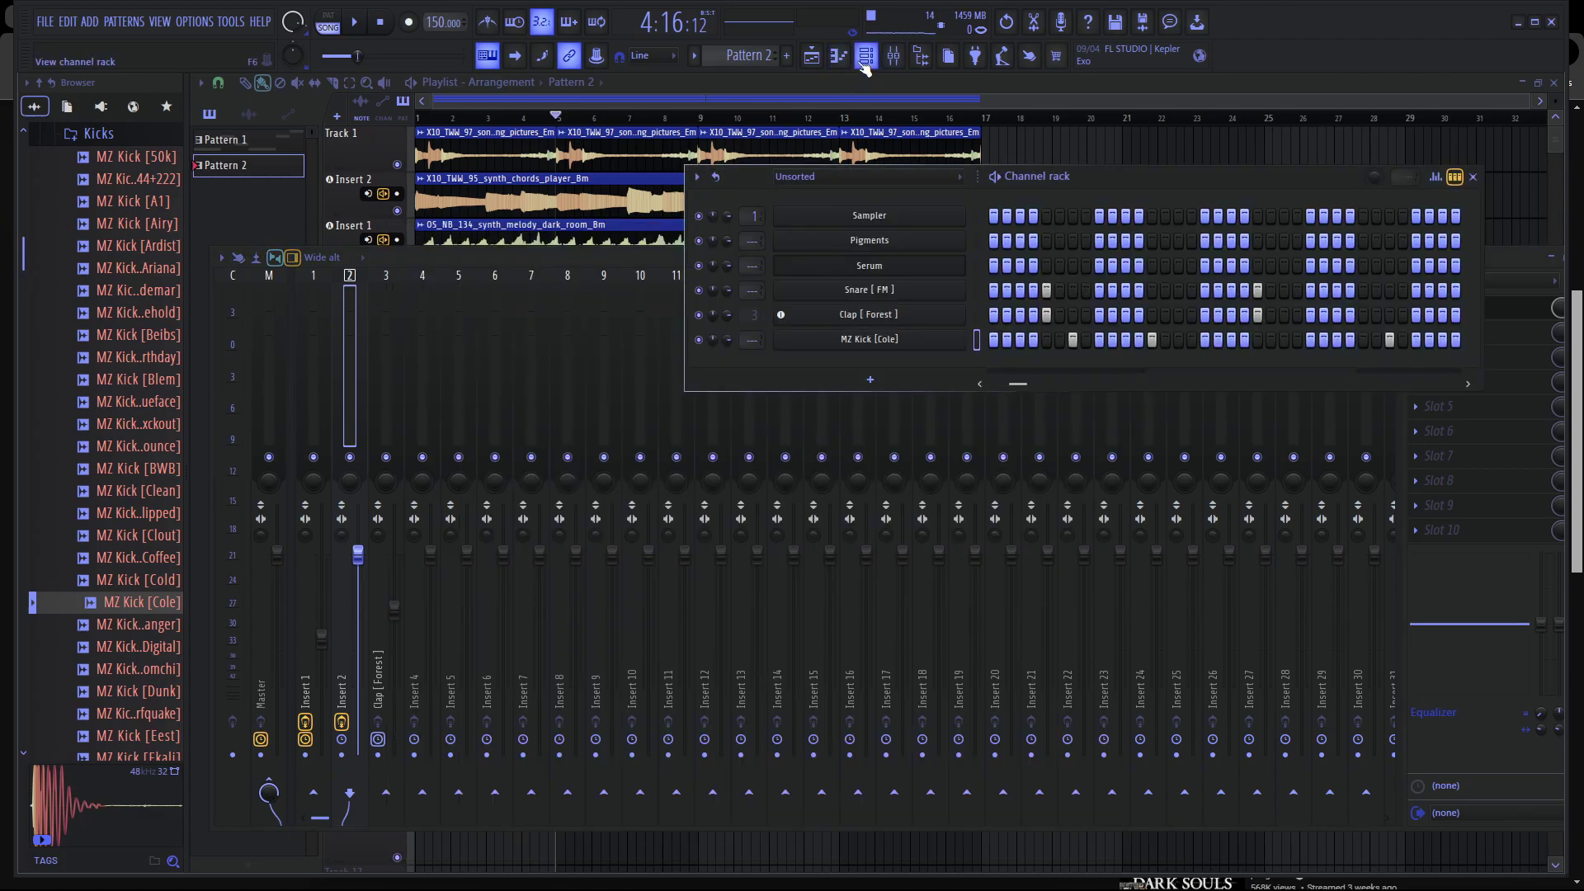
pyautogui.click(105, 471)
pyautogui.click(104, 449)
pyautogui.click(105, 426)
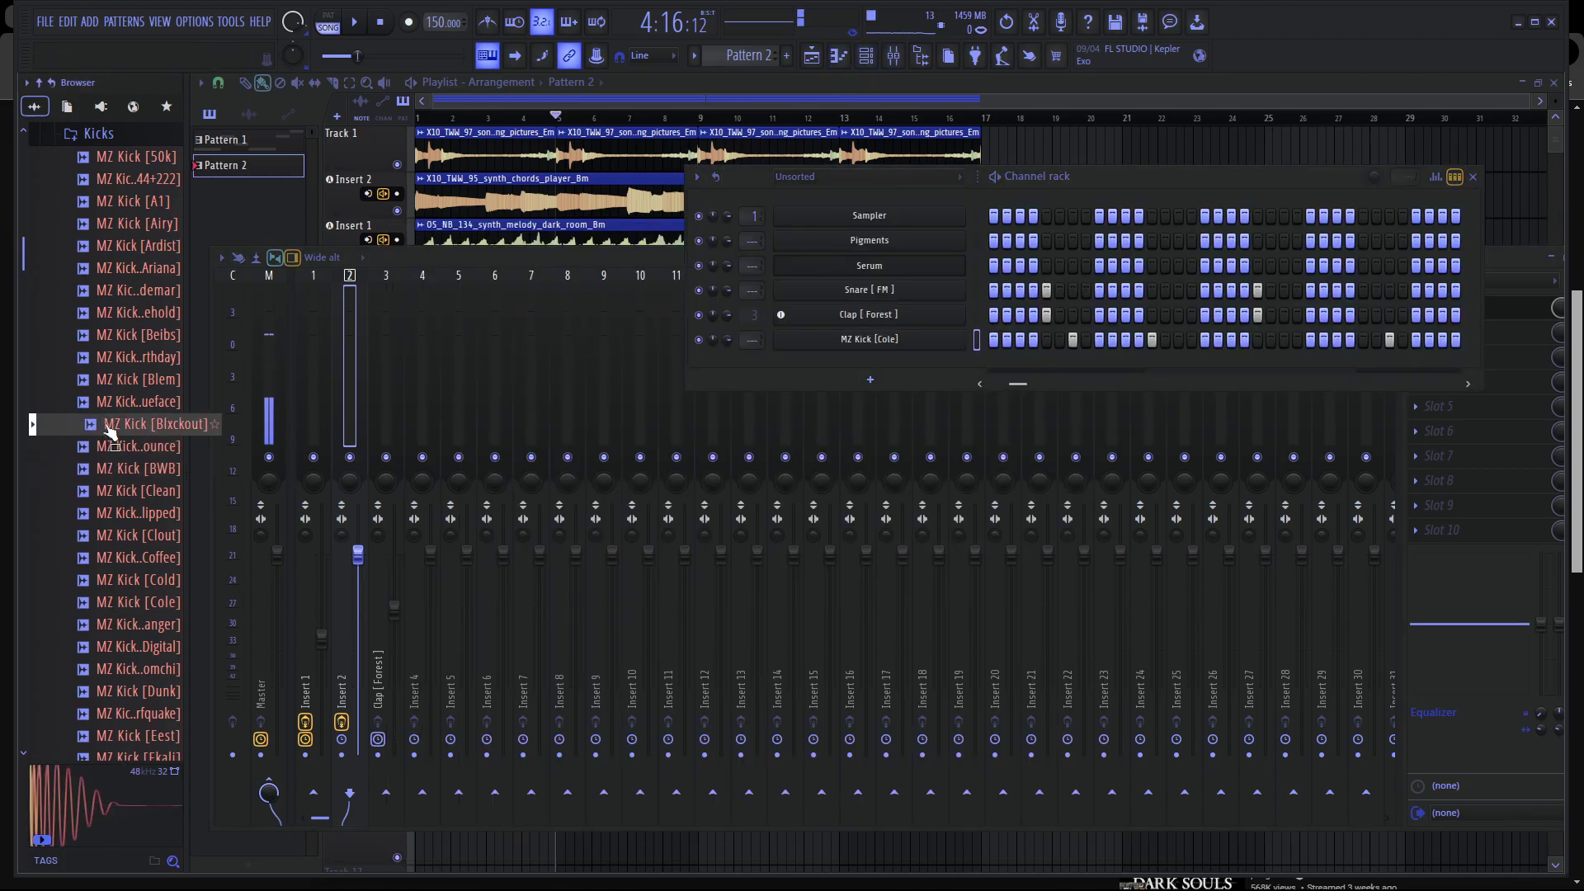
pyautogui.click(118, 404)
pyautogui.click(132, 382)
pyautogui.click(142, 360)
pyautogui.click(144, 344)
pyautogui.click(145, 318)
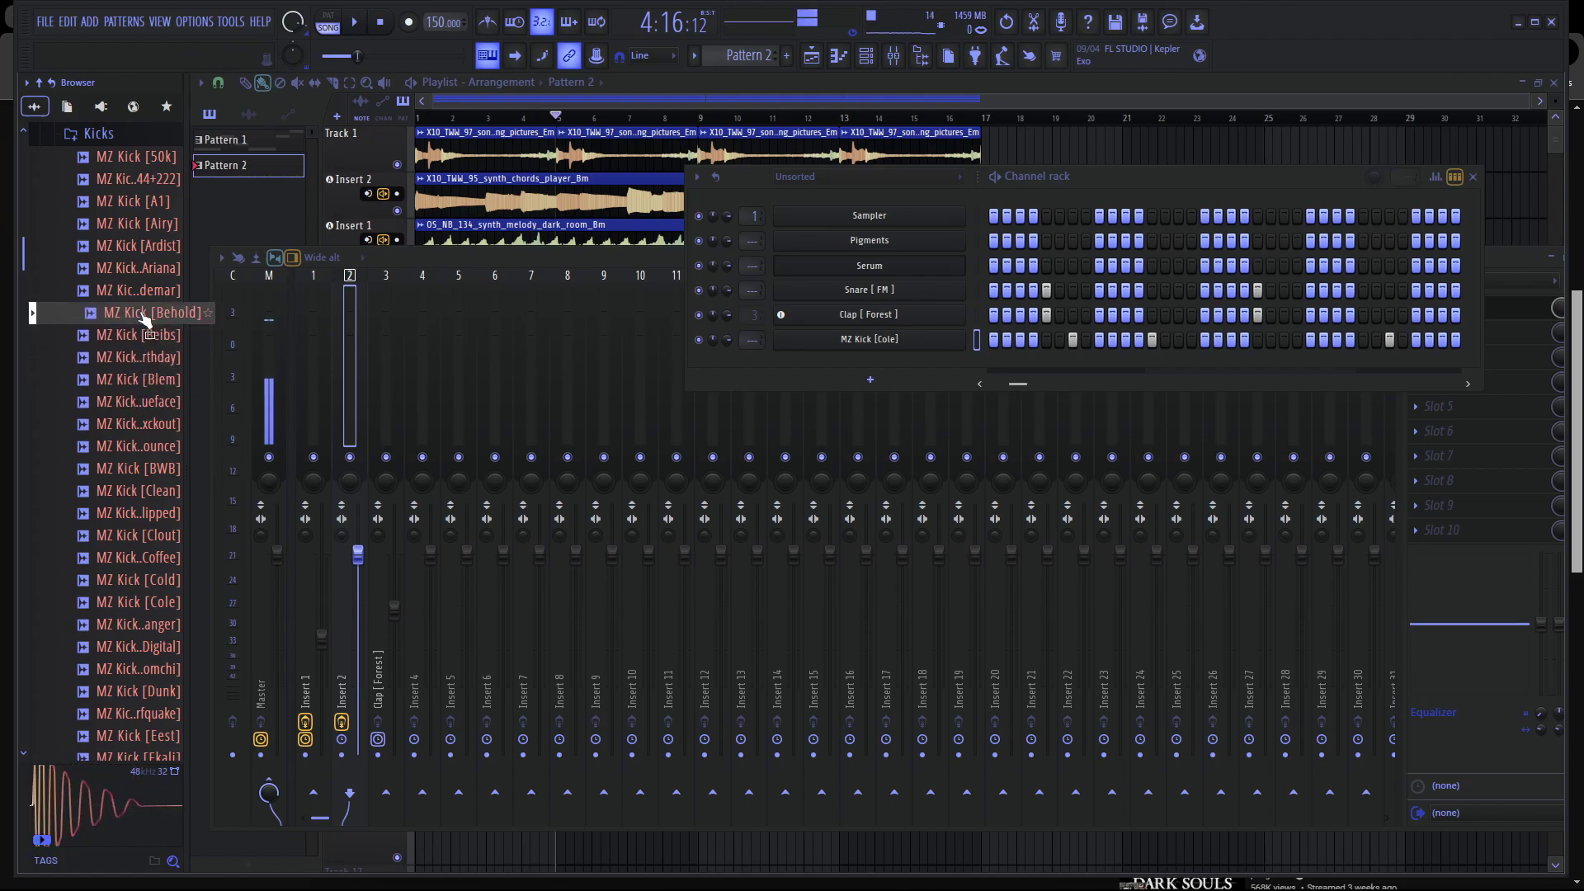
pyautogui.click(146, 295)
pyautogui.click(149, 273)
pyautogui.click(149, 297)
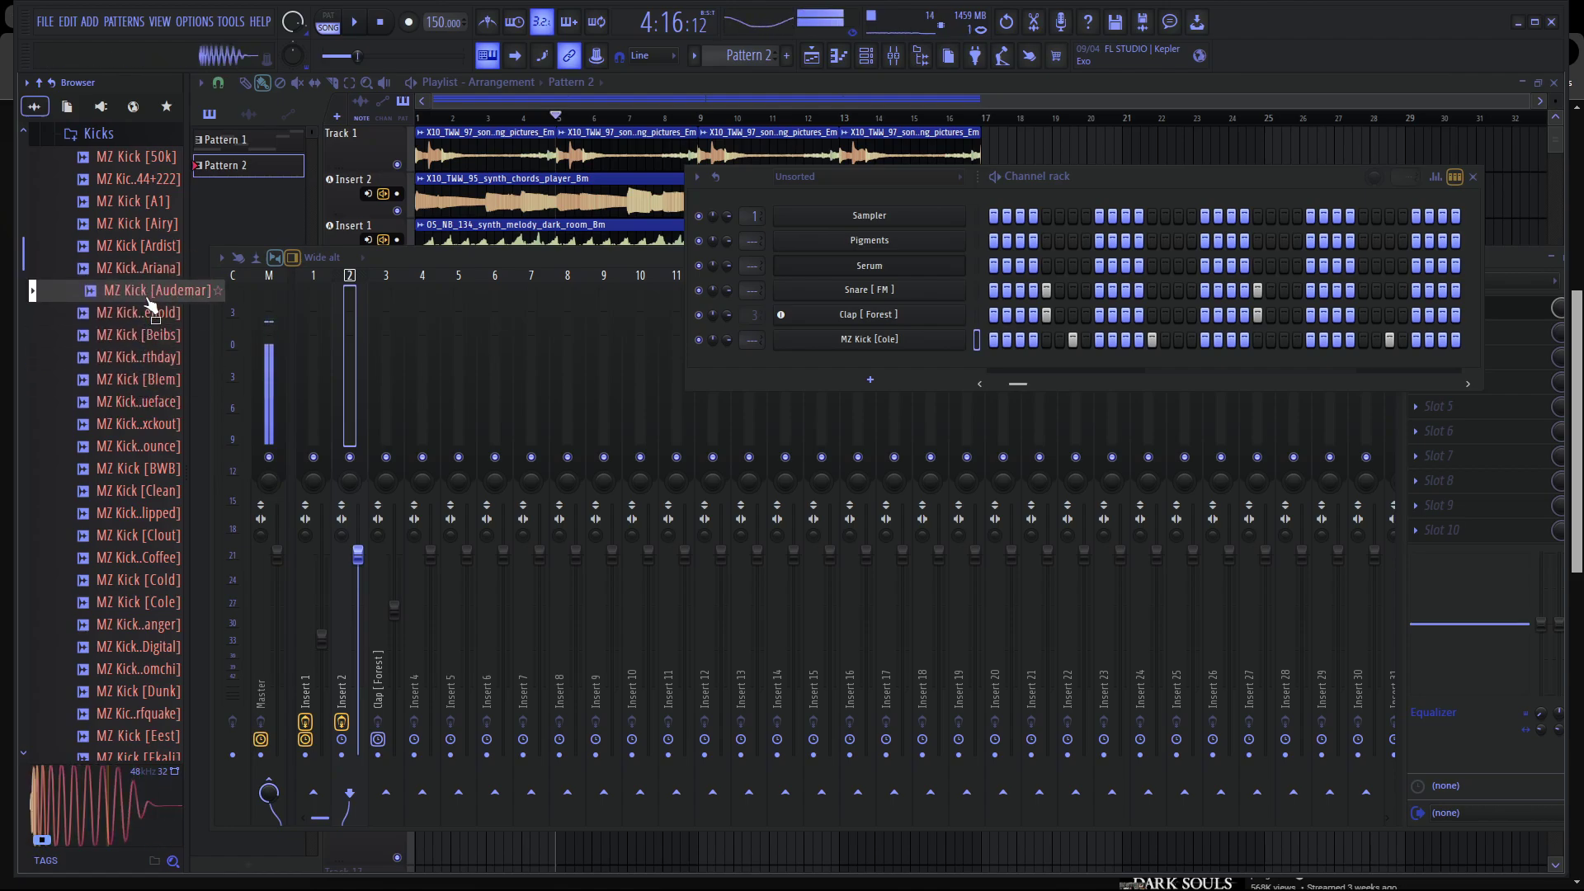
# Replace the kick channel's sample with MZ Kick [Audemar] and play the pattern to hear it.
pyautogui.moveTo(149, 304); pyautogui.dragTo(869, 340)
pyautogui.press('space')
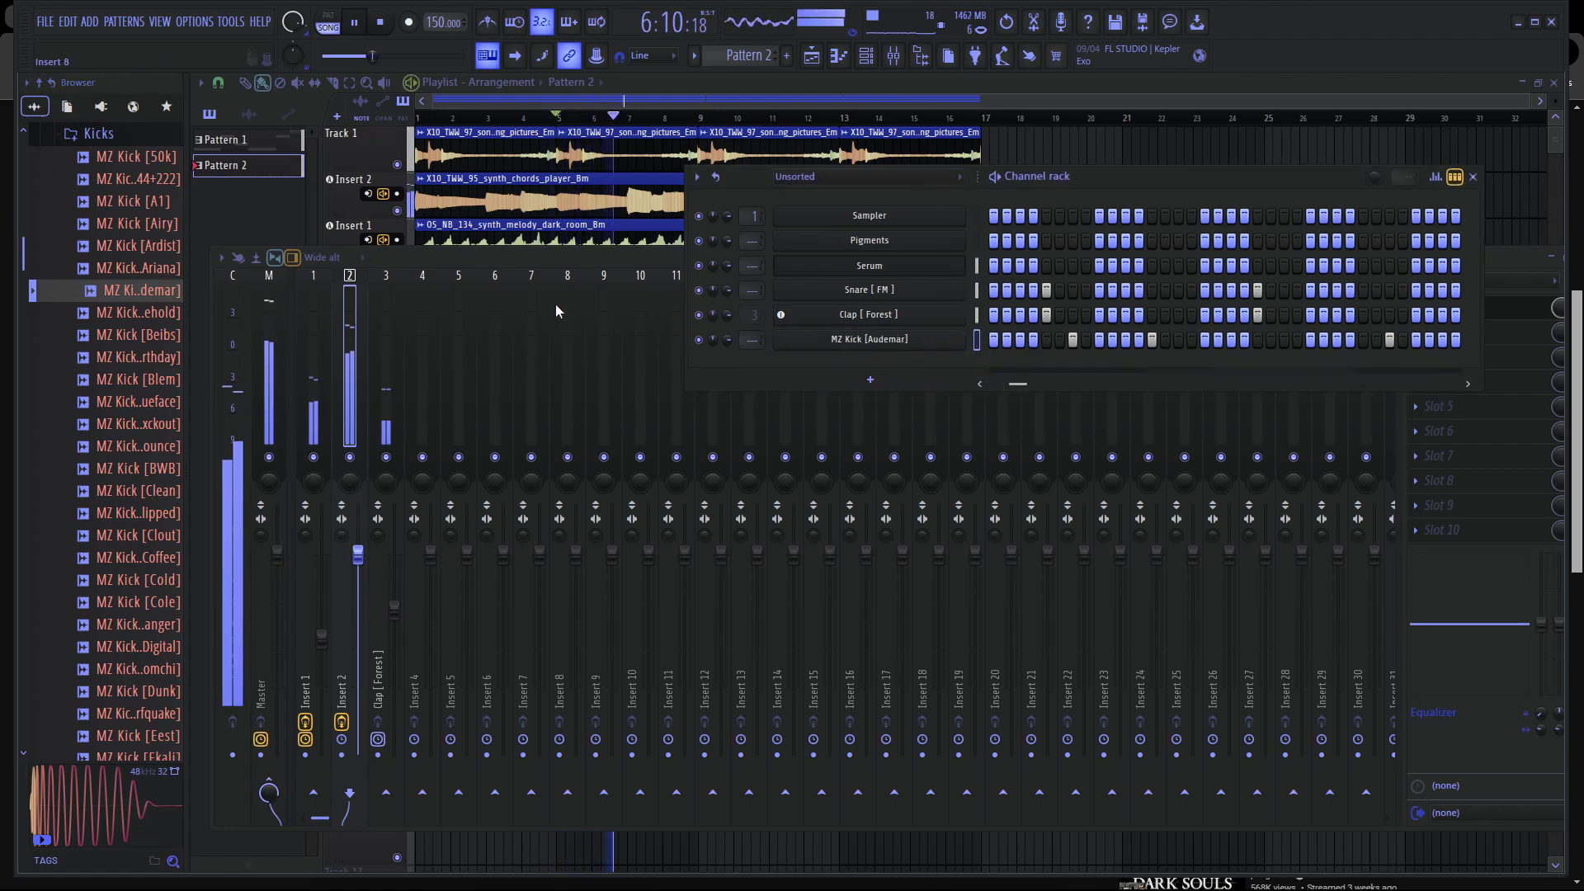
pyautogui.click(100, 134)
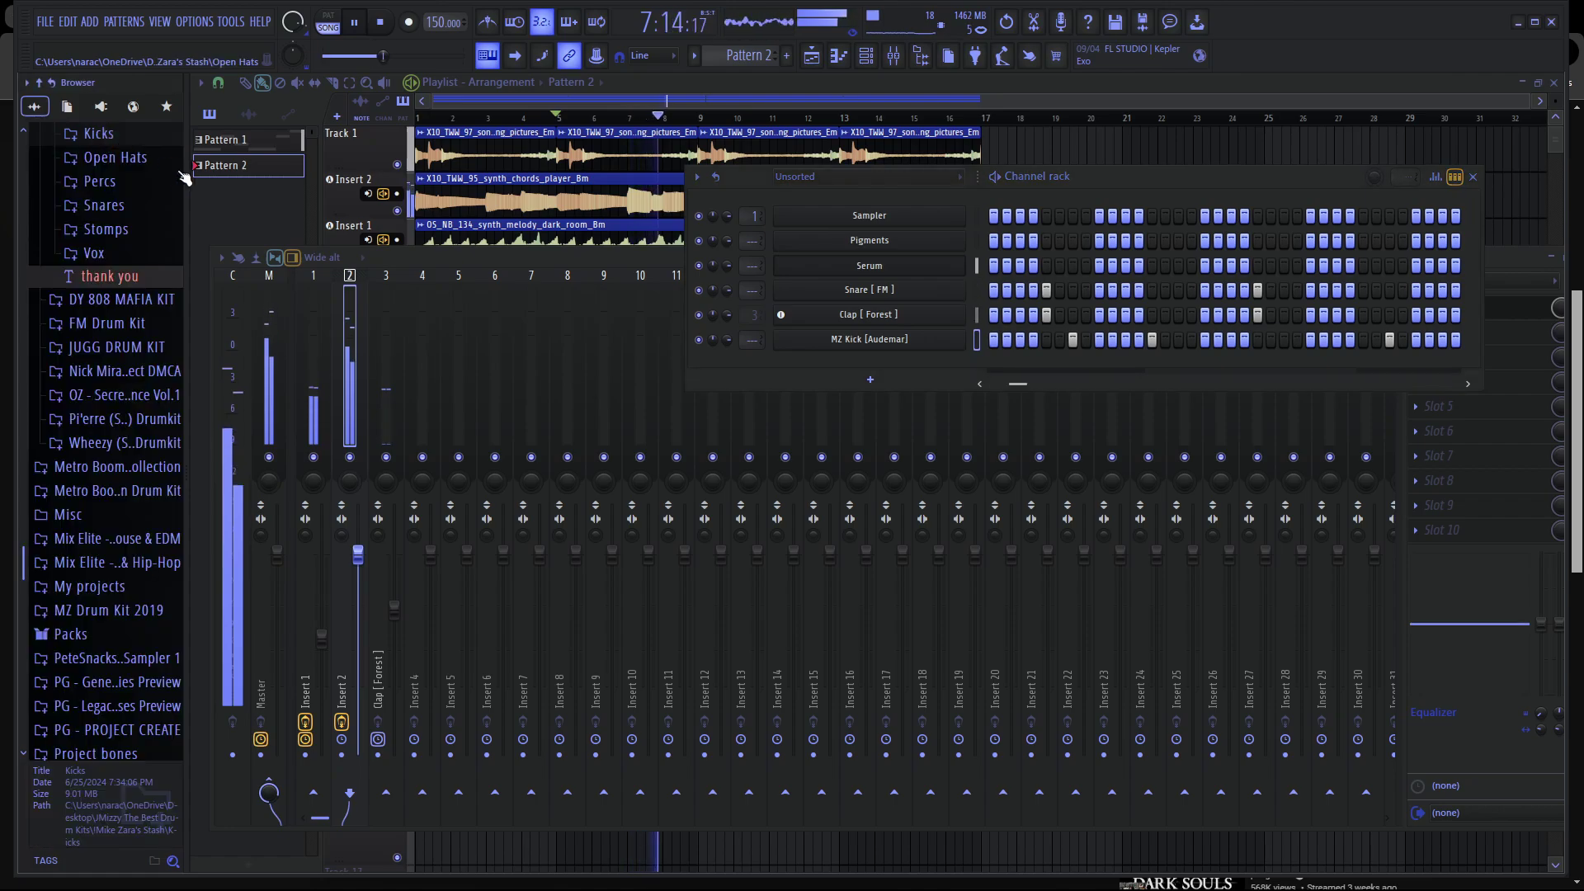
pyautogui.scroll(4, 116, 264)
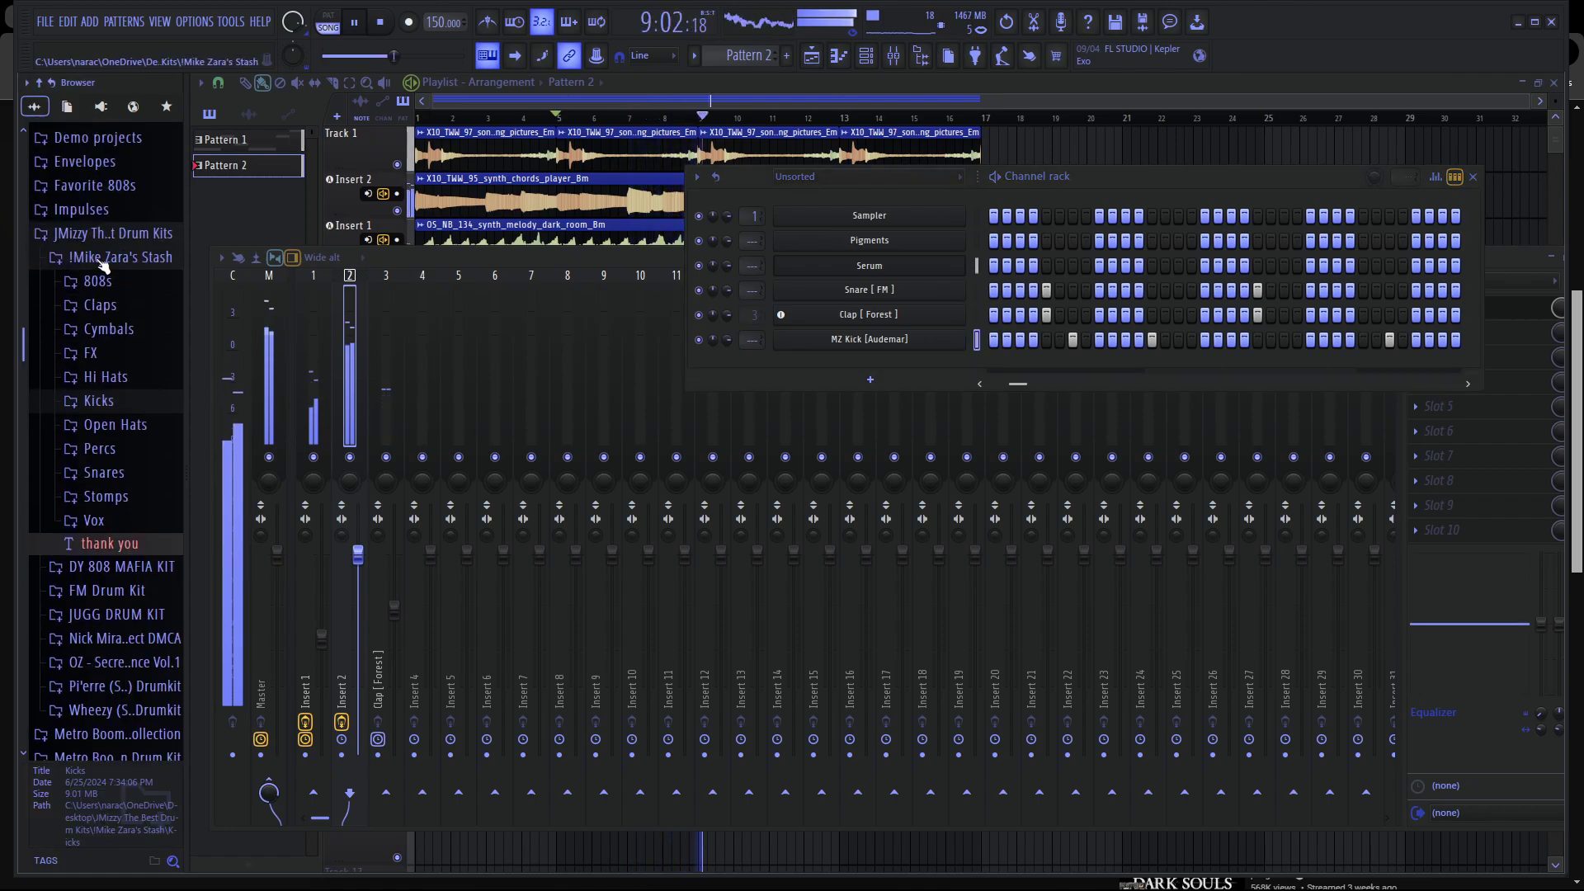
pyautogui.click(103, 260)
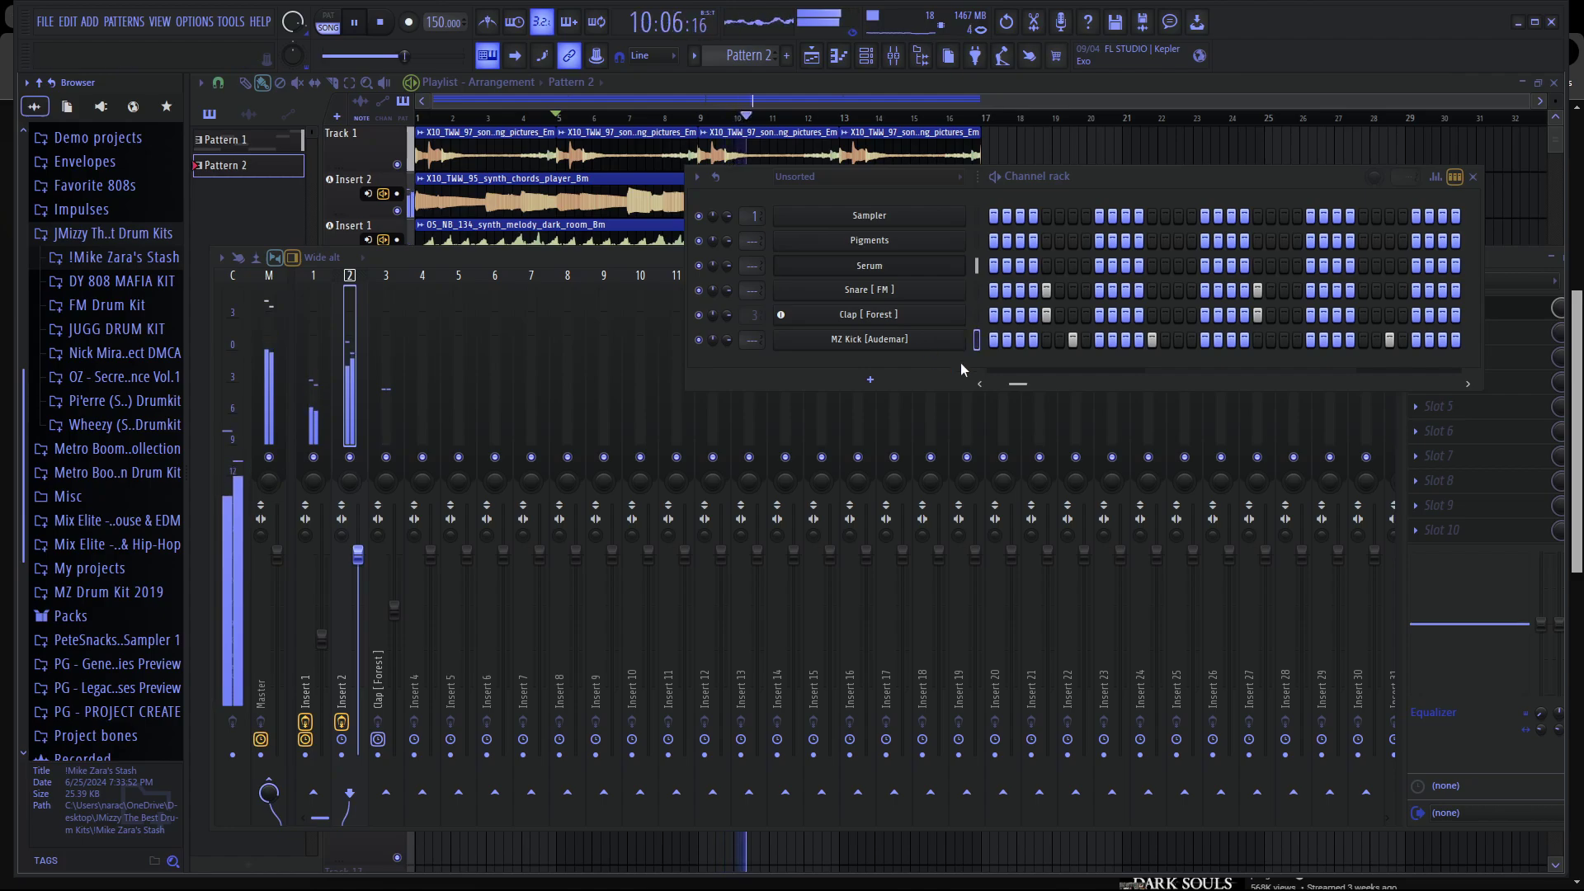
# Route the kick channel to a free mixer track, Insert 4.
pyautogui.moveTo(1024, 385); pyautogui.dragTo(1001, 385)
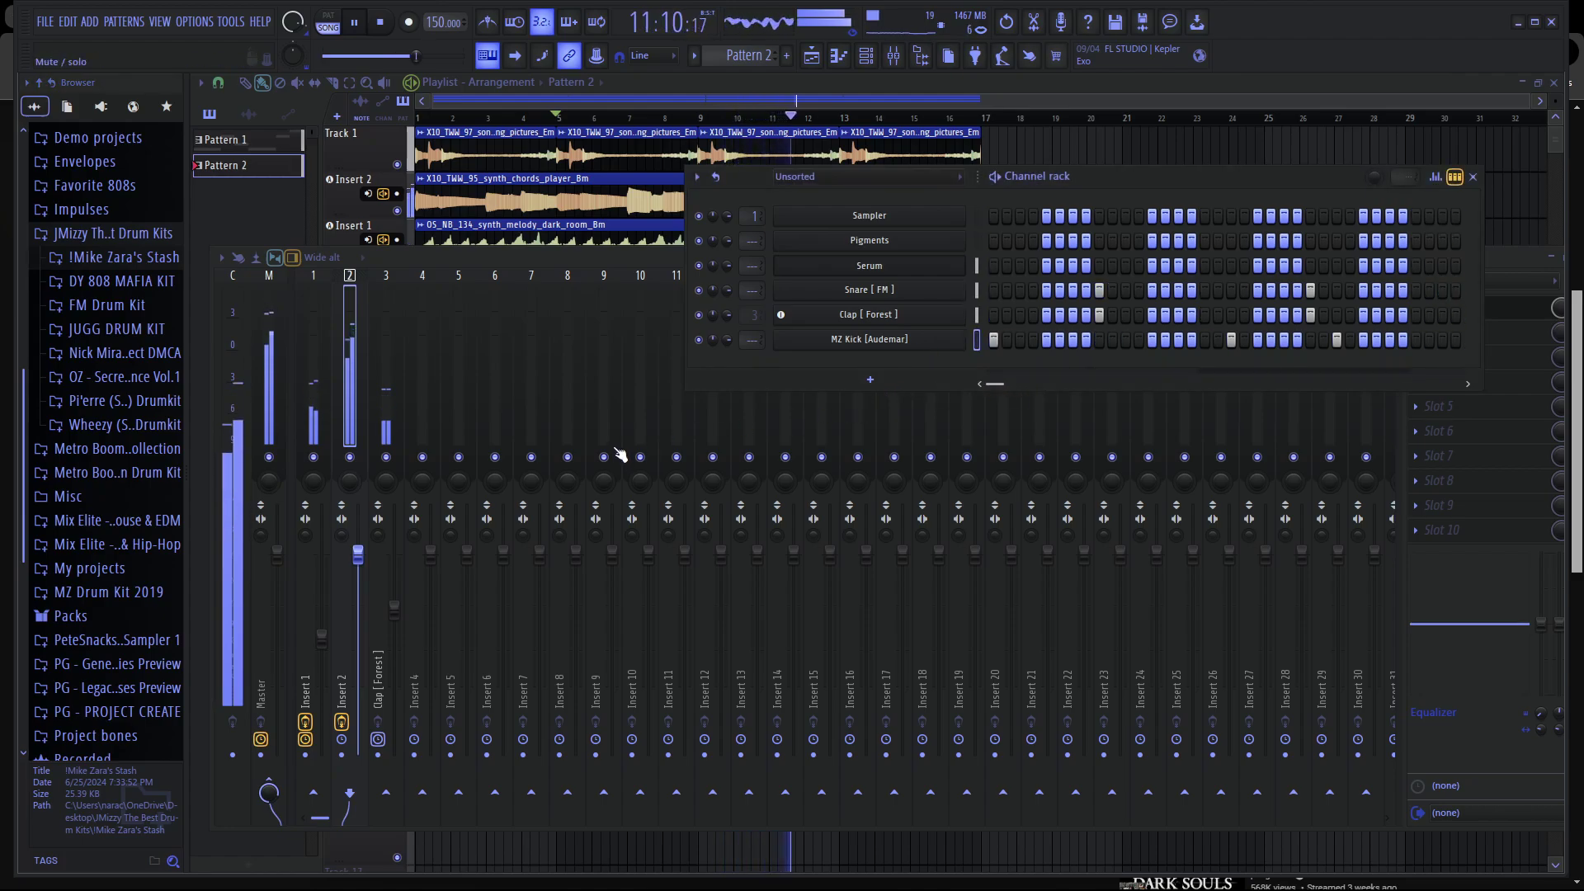
pyautogui.rightClick(880, 341)
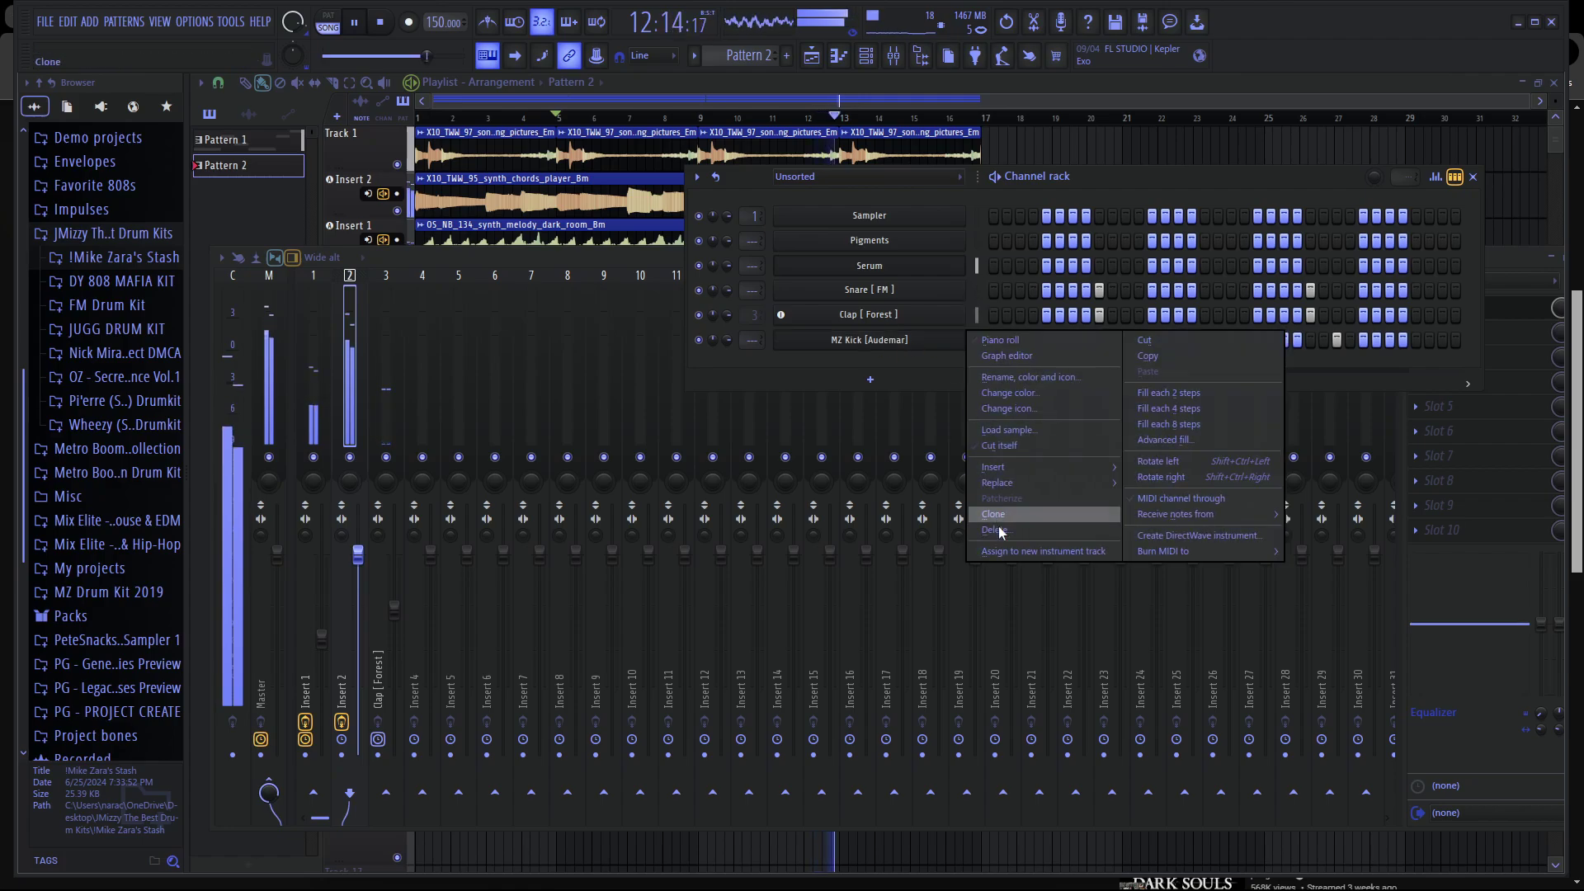
pyautogui.click(1004, 548)
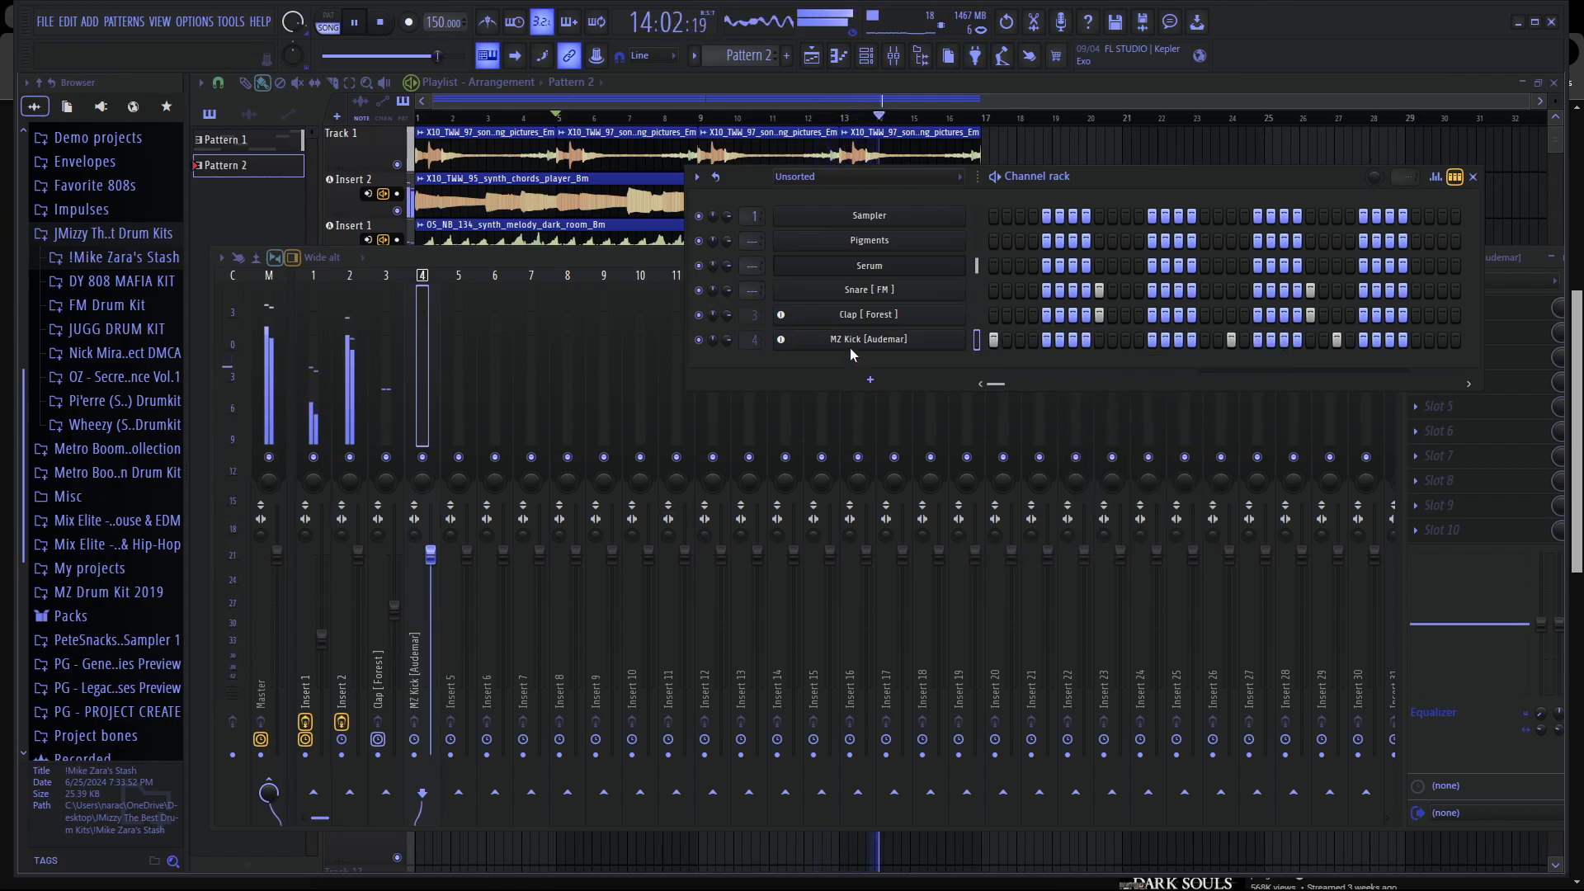
pyautogui.scroll(3, 116, 489)
pyautogui.click(108, 461)
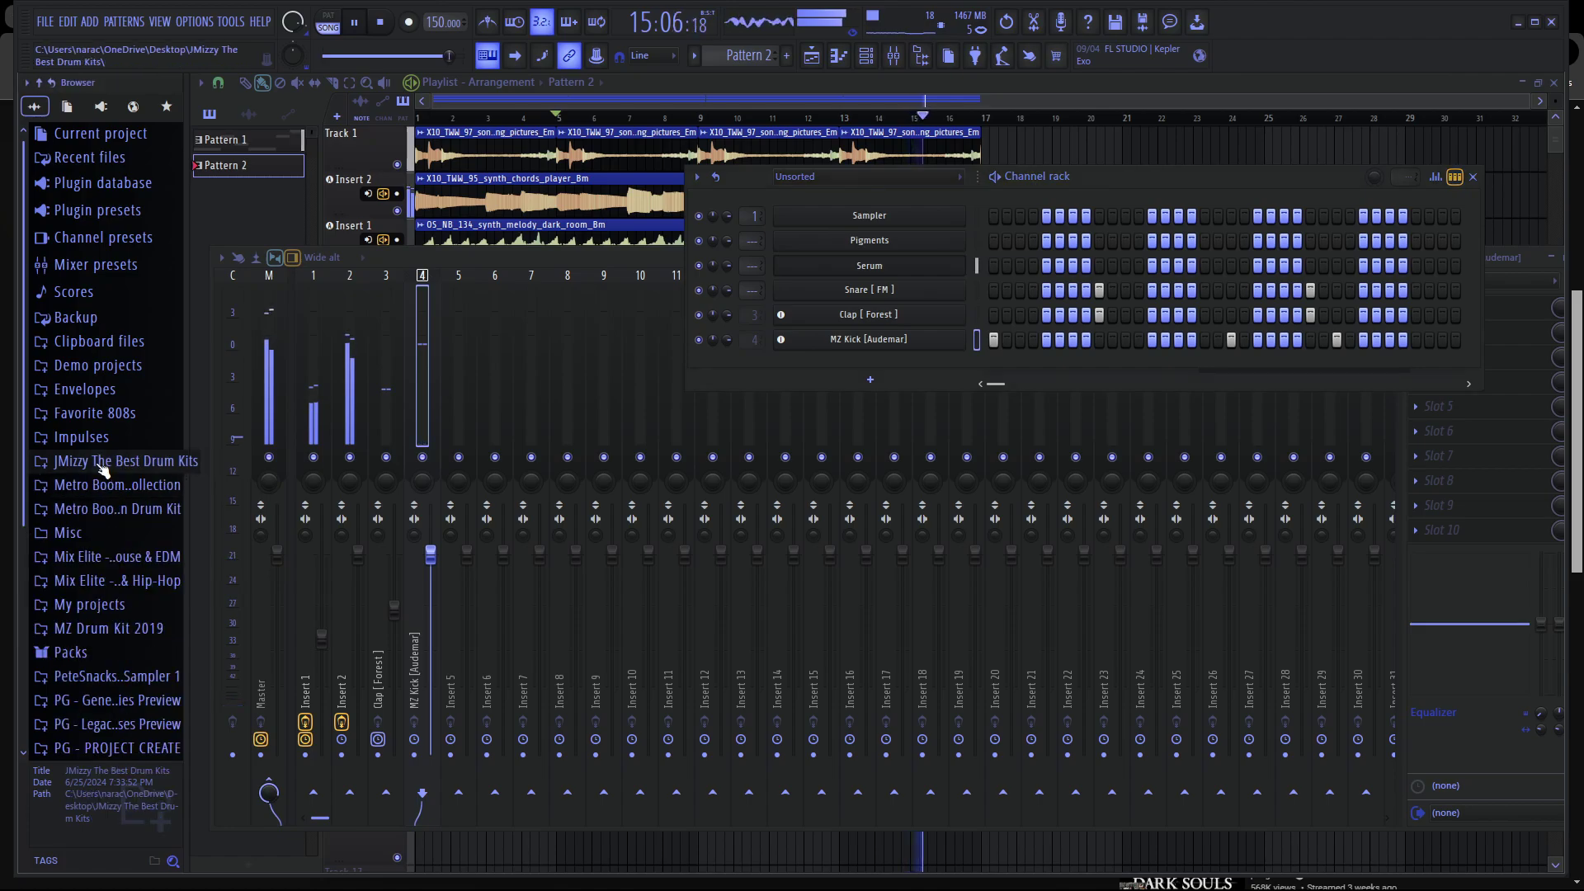
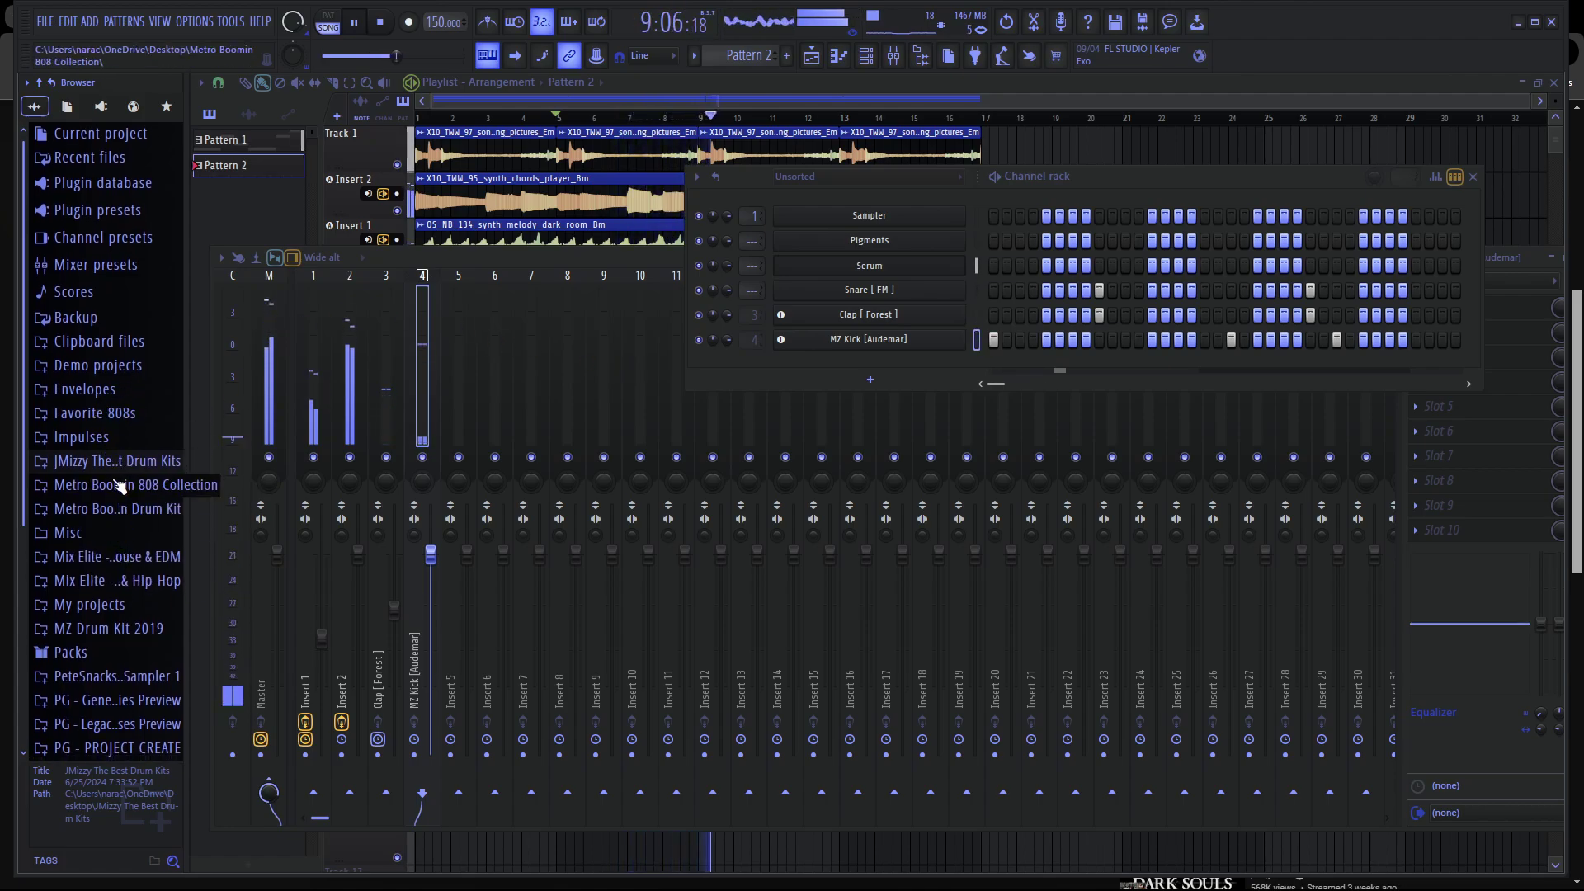
# Browse to FM Drum Kit > Hi Hats > Overused and preview Hi Hat [ Flick ].
pyautogui.click(99, 461)
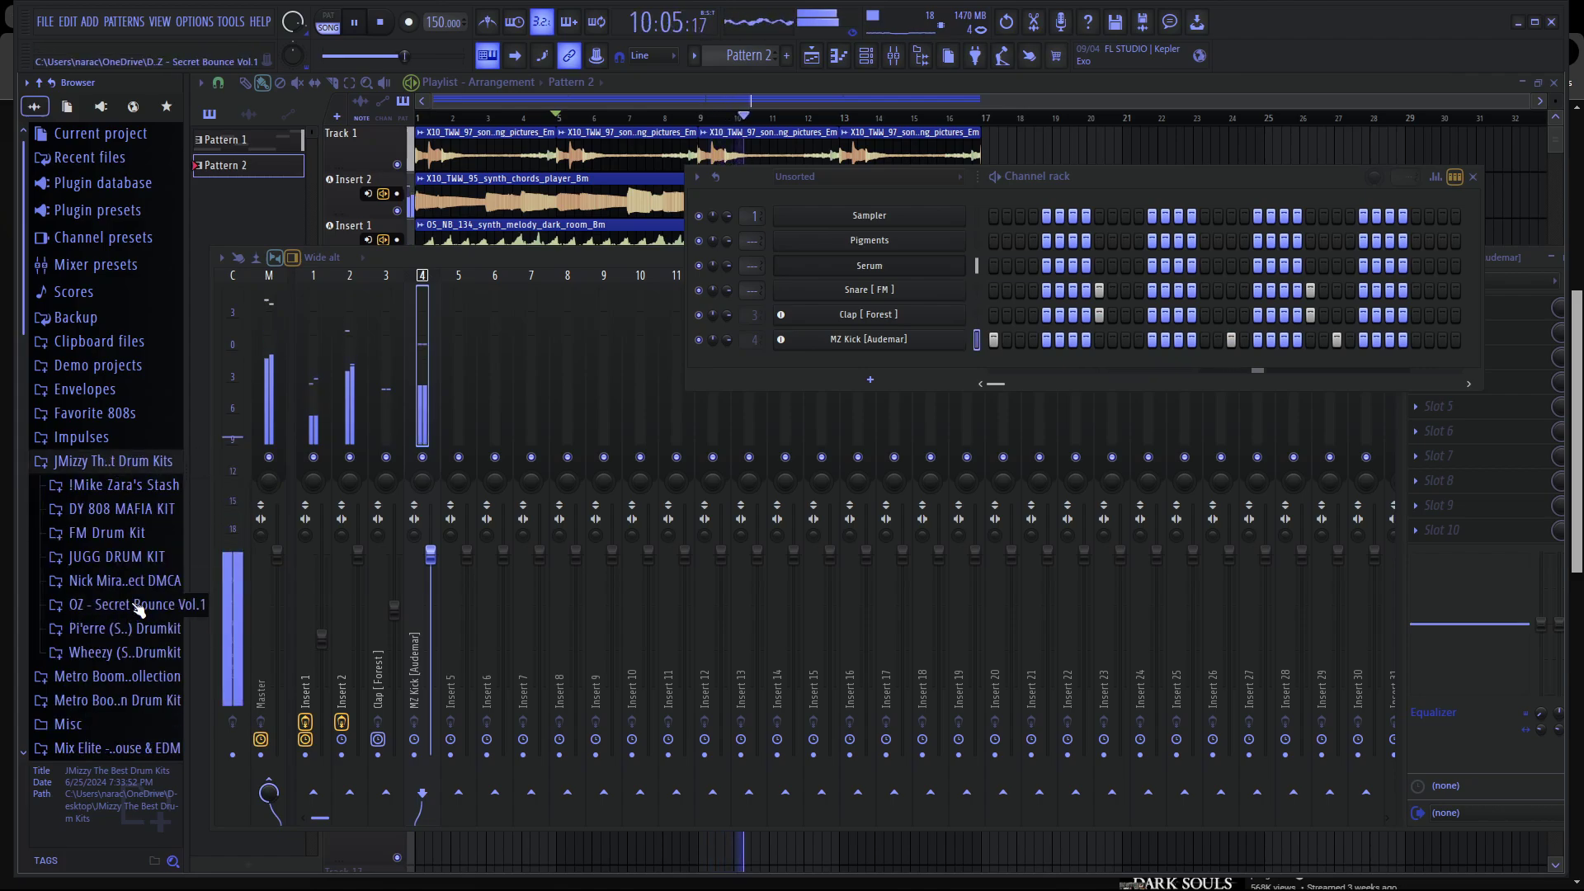
pyautogui.click(115, 512)
pyautogui.click(113, 282)
pyautogui.click(107, 304)
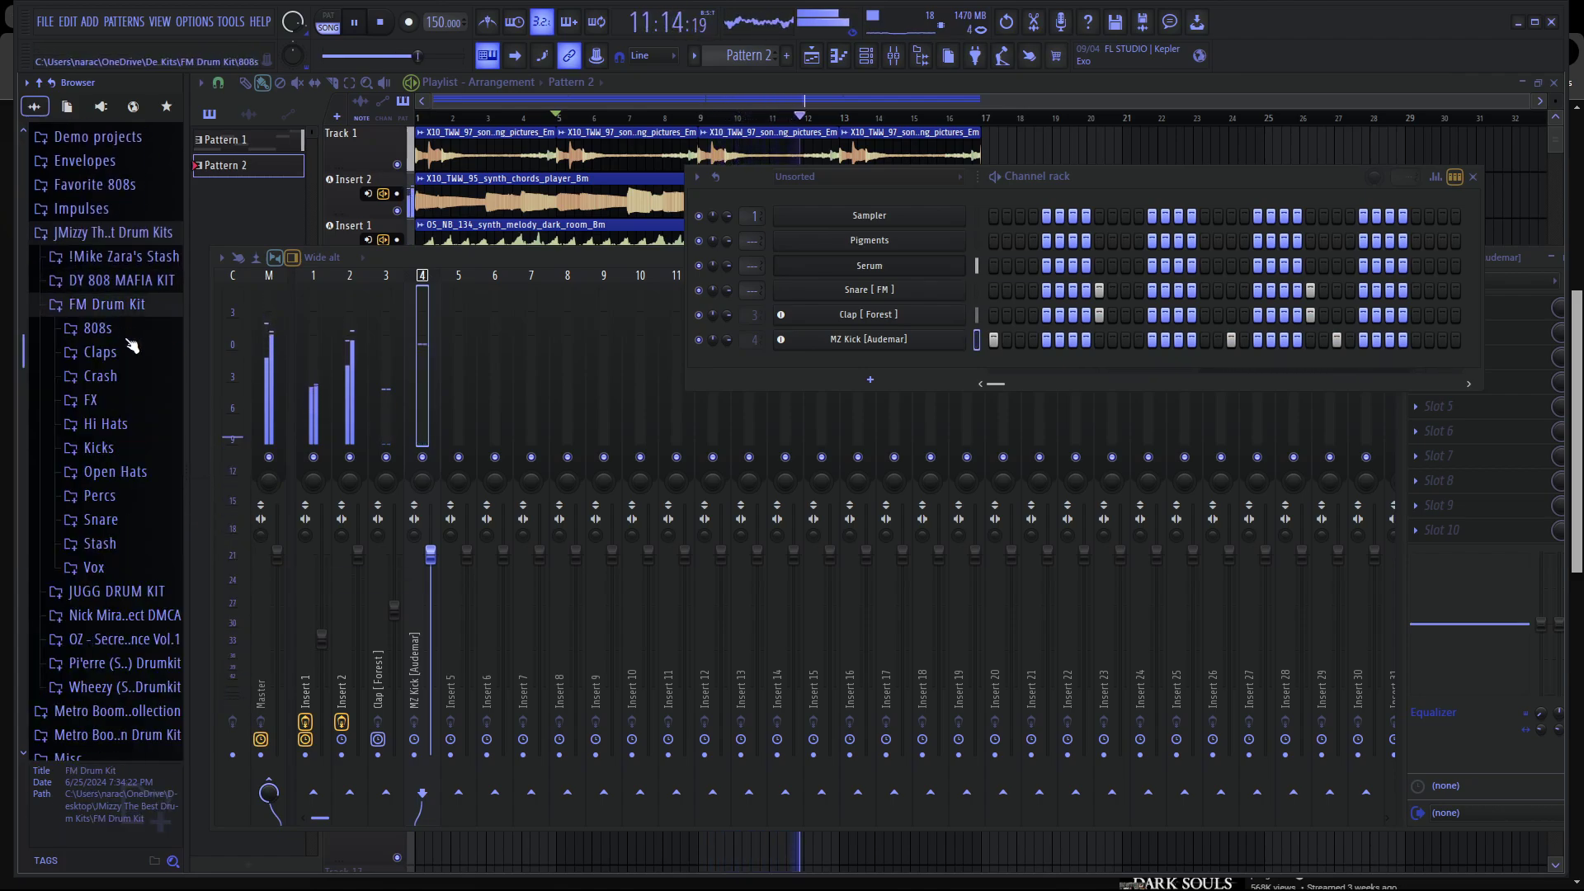
pyautogui.click(107, 424)
pyautogui.click(128, 450)
pyautogui.click(136, 464)
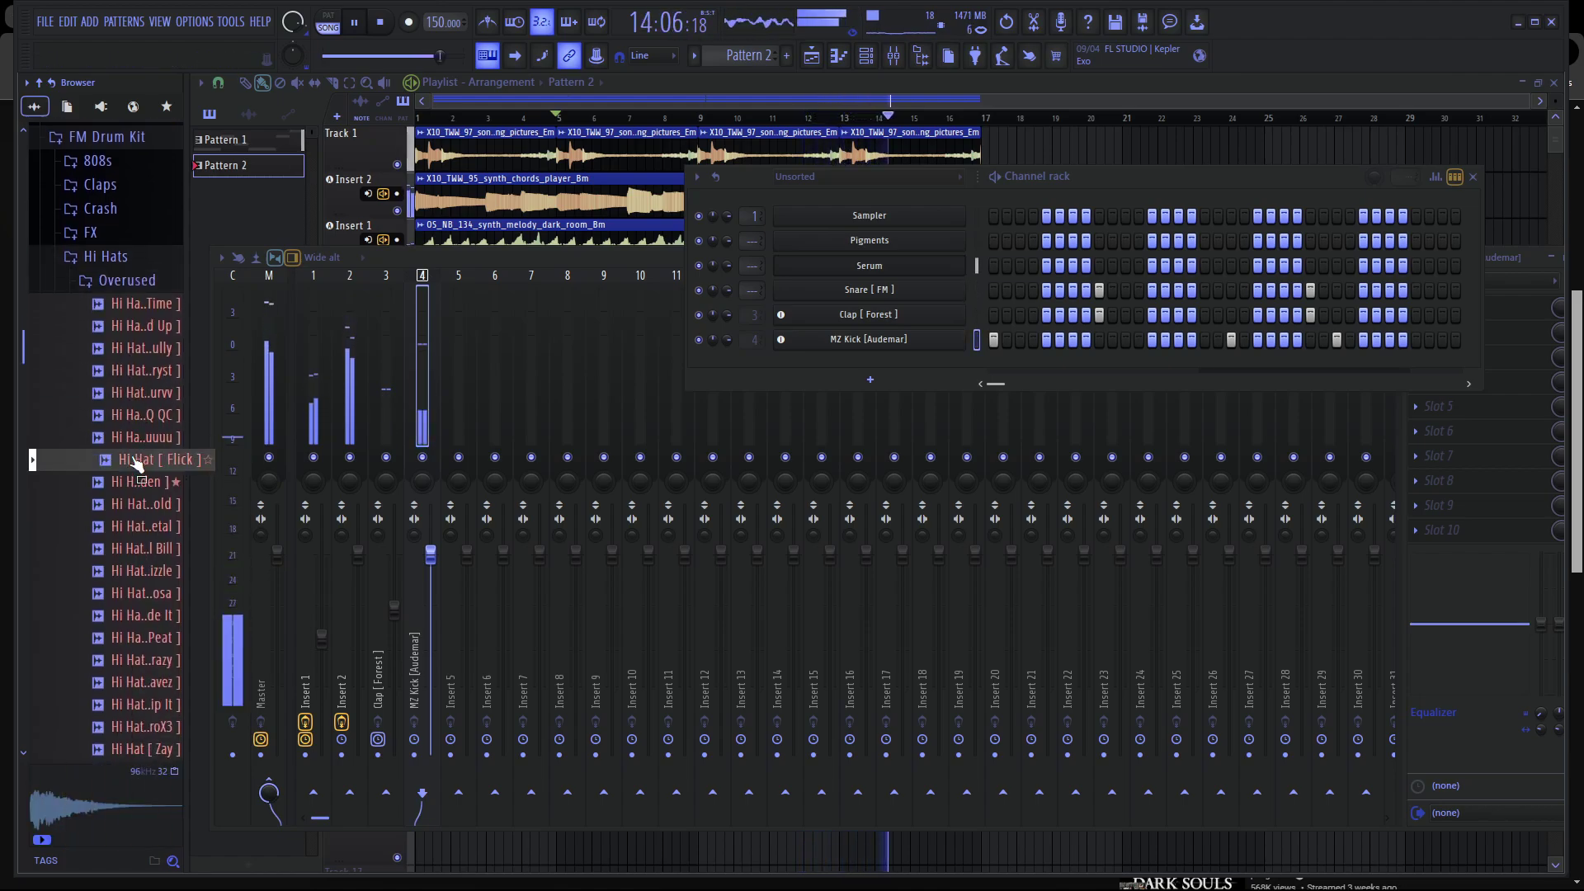
# Add Hi Hat [ Flick ] as a new channel and fill every fourth step.
pyautogui.moveTo(135, 461); pyautogui.dragTo(878, 354)
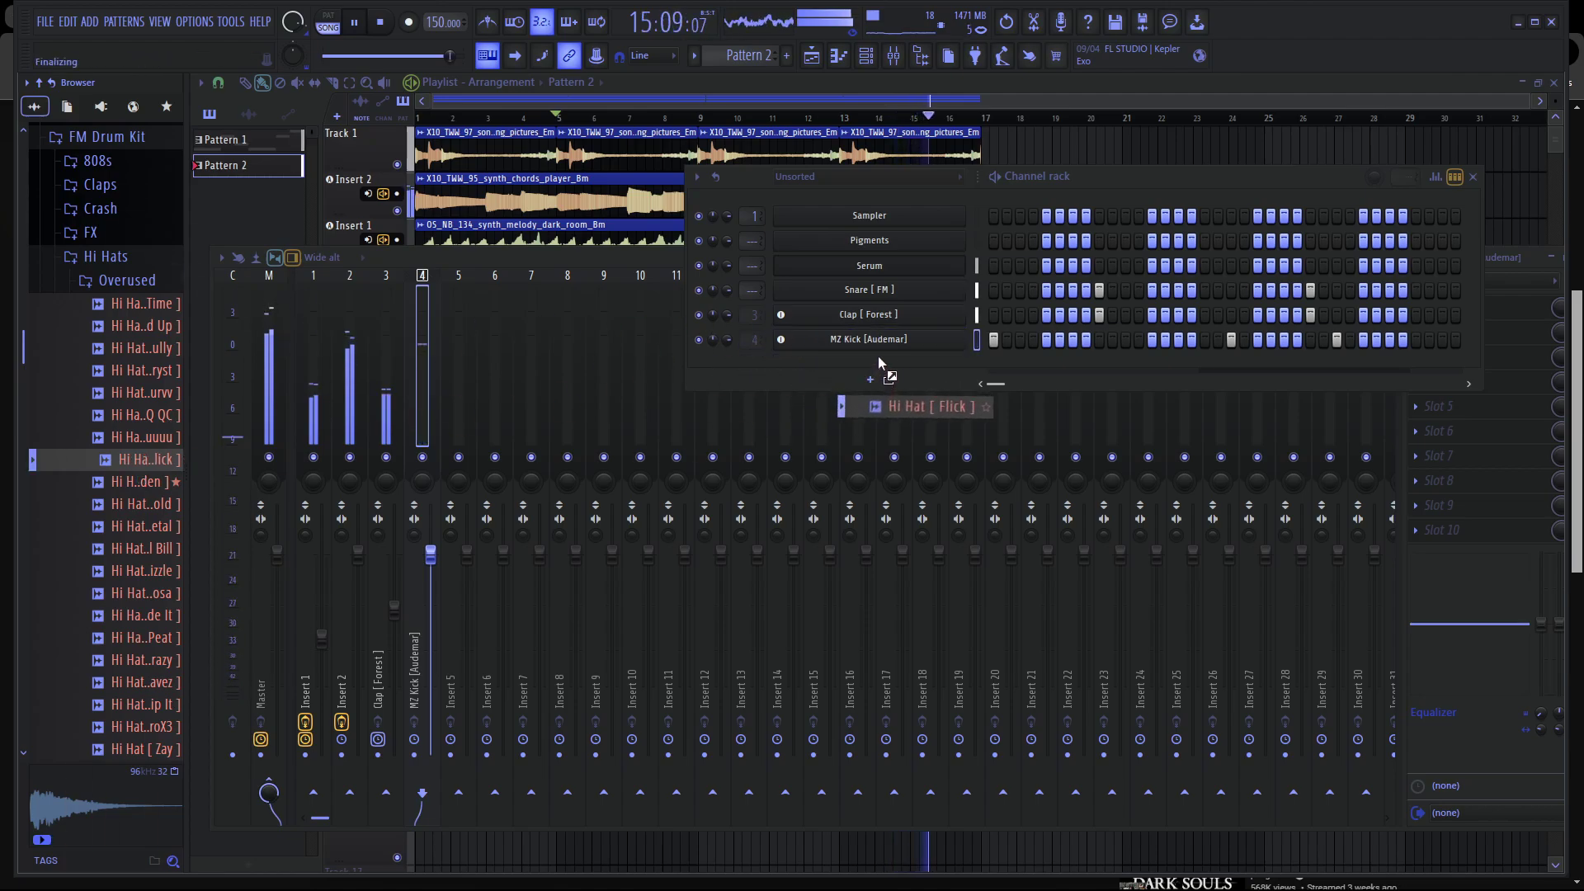
pyautogui.rightClick(878, 364)
pyautogui.click(1179, 433)
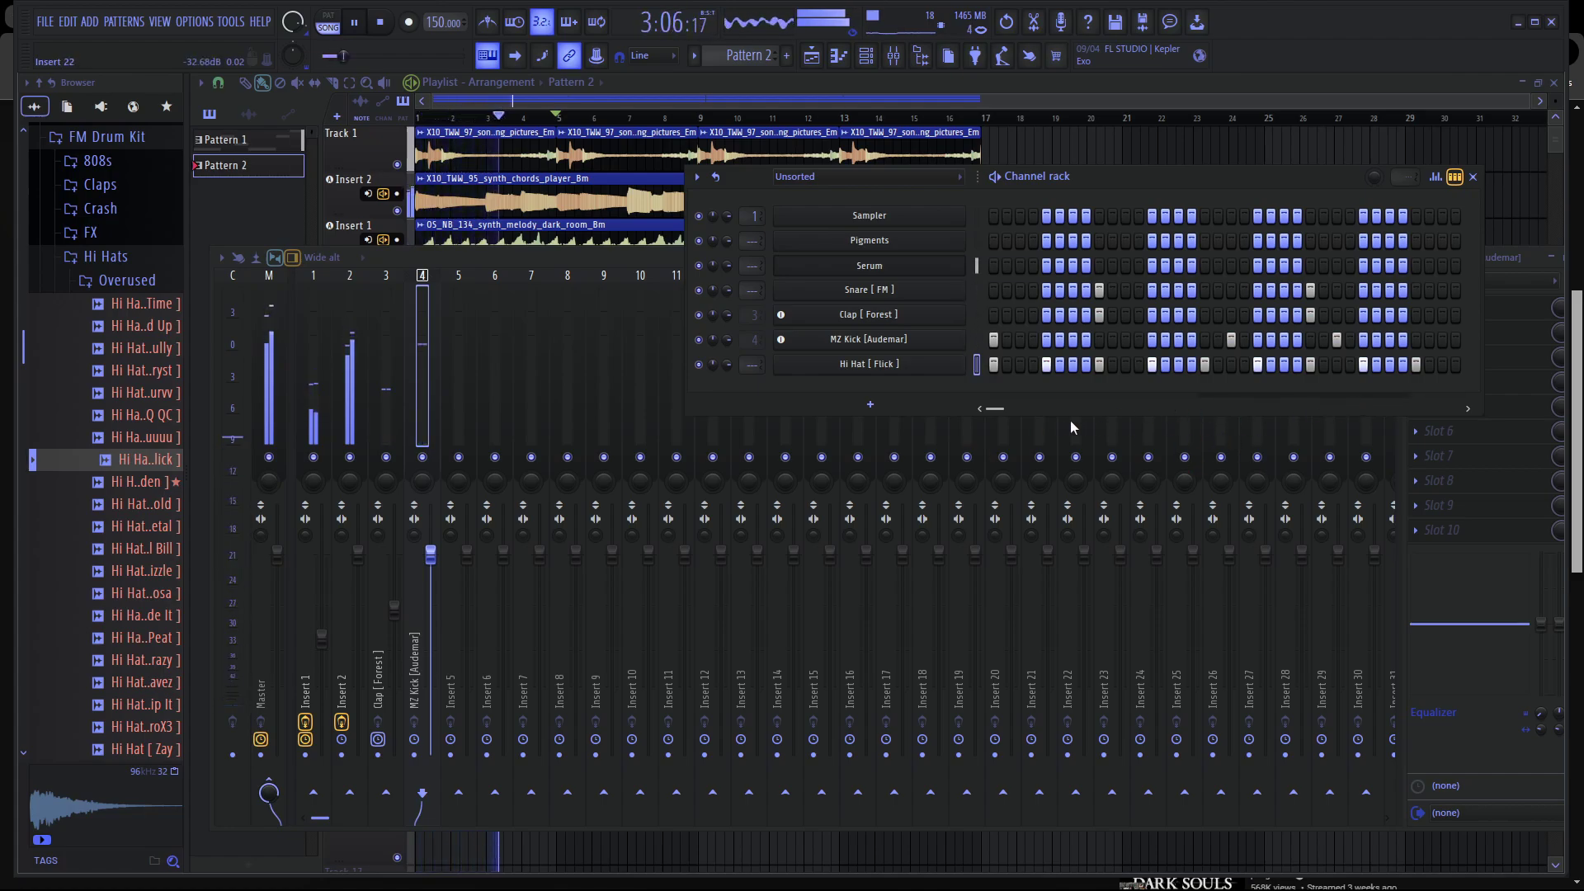
# Route the hi-hat to a new mixer track and lower its volume to about 82%.
pyautogui.rightClick(932, 367)
pyautogui.click(1024, 575)
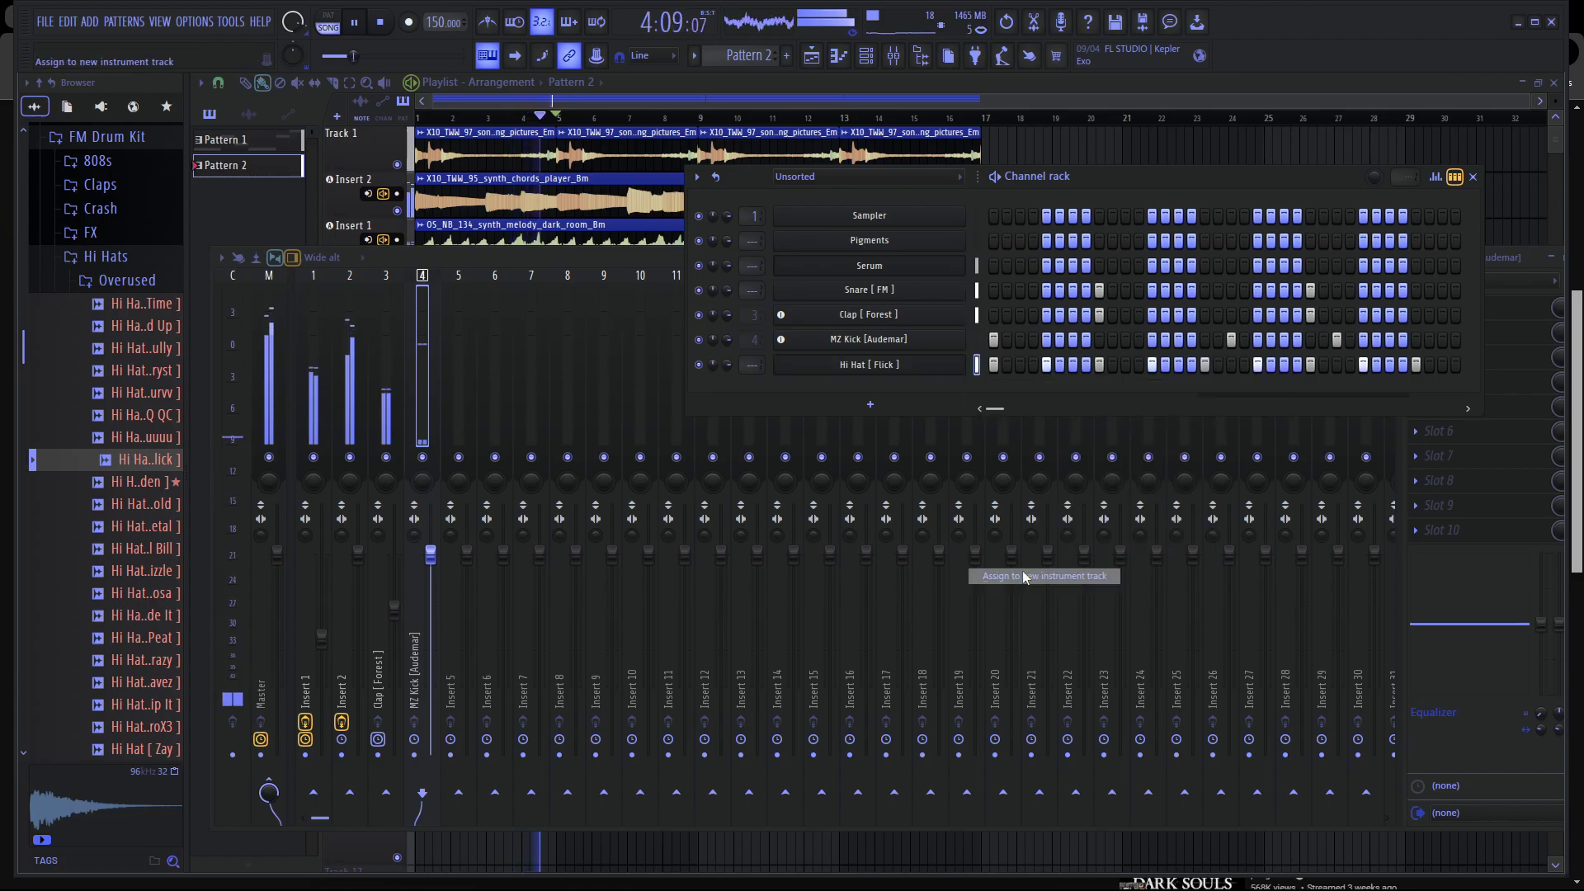
pyautogui.click(467, 555)
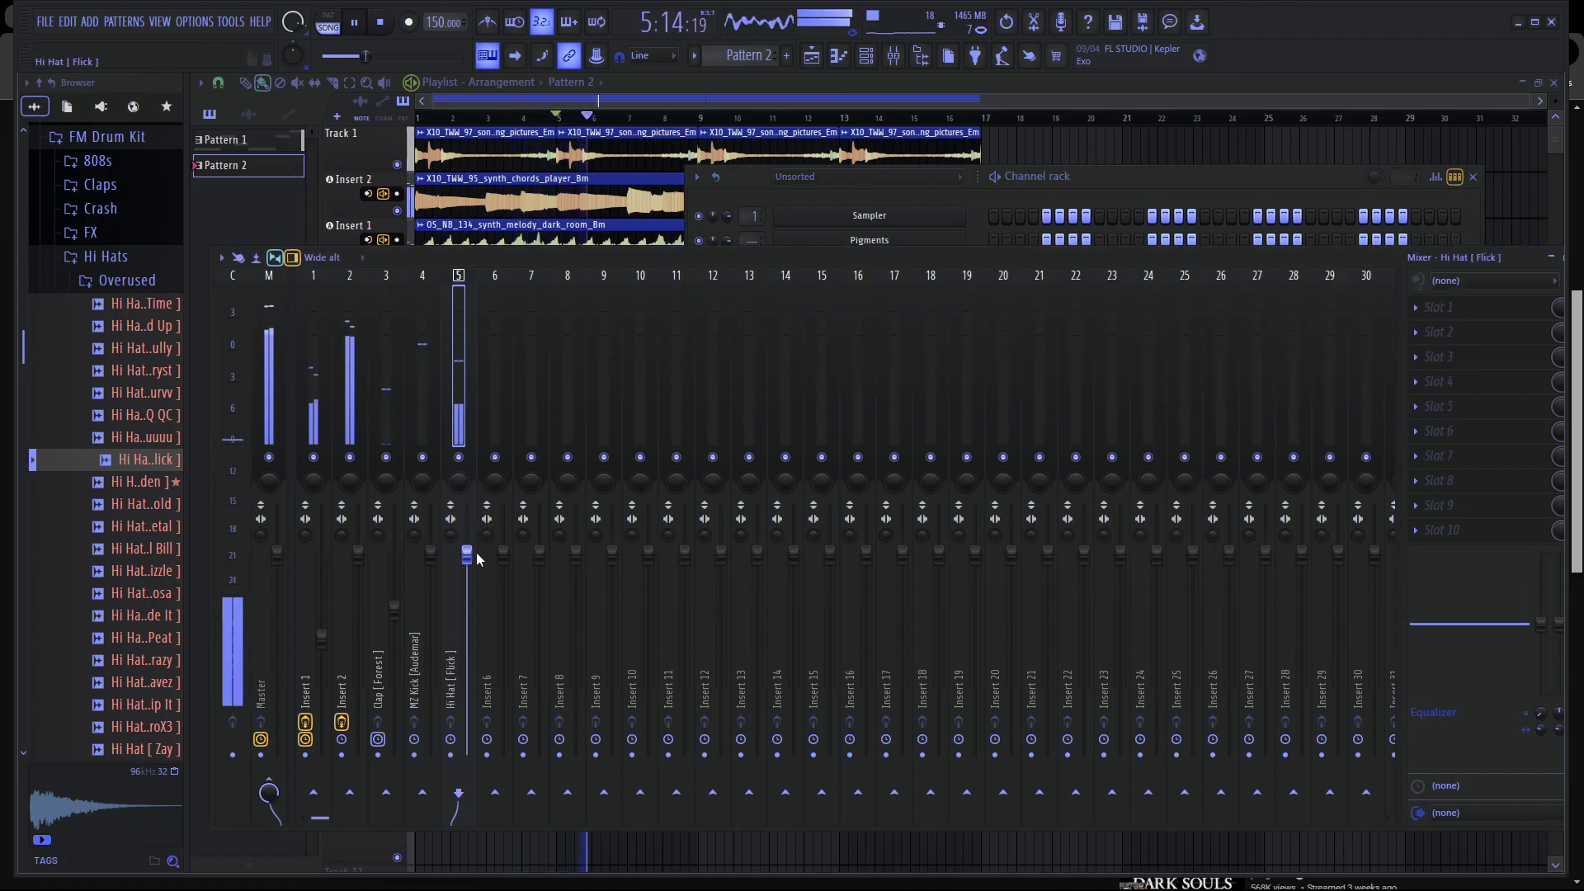
pyautogui.moveTo(477, 559); pyautogui.dragTo(477, 596)
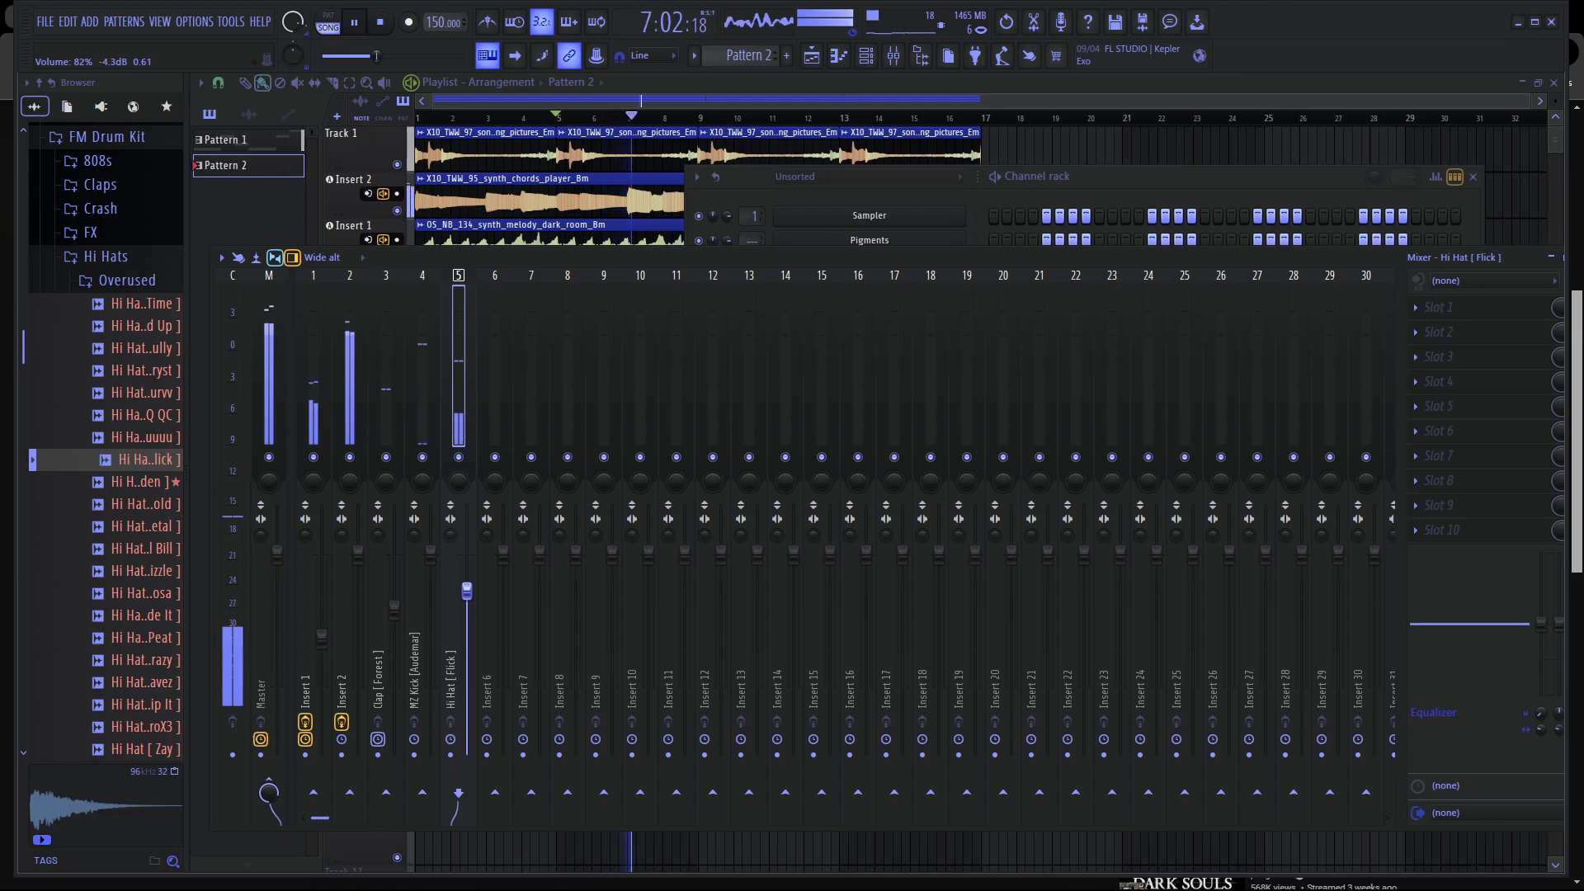
# Add extra hi-hat hits to the pattern and play the beat from the start to check them.
pyautogui.click(1146, 175)
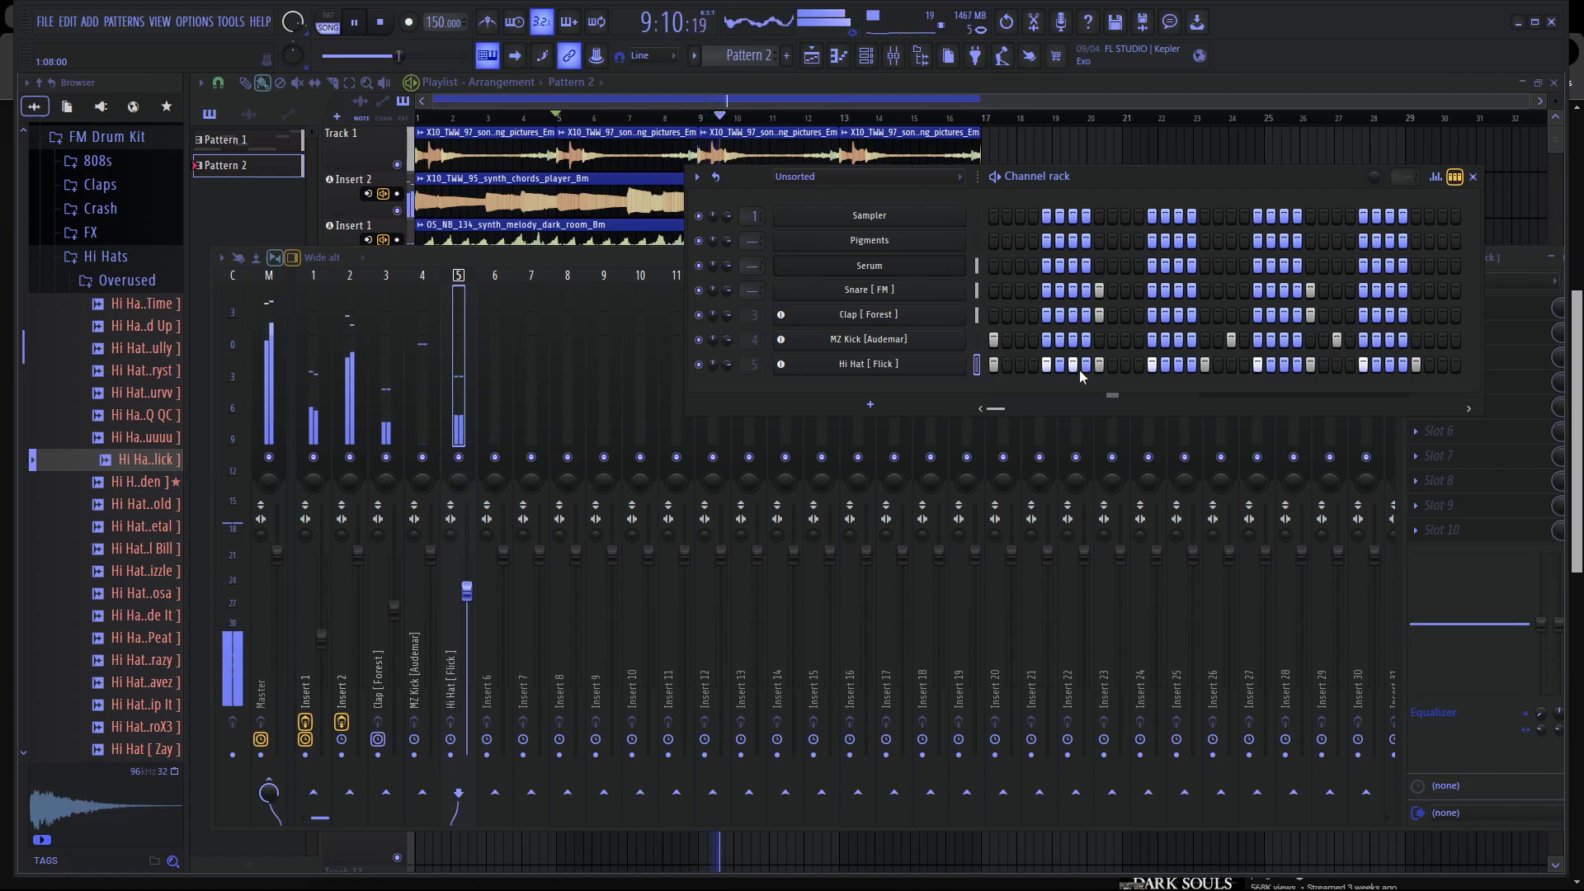
pyautogui.click(1392, 365)
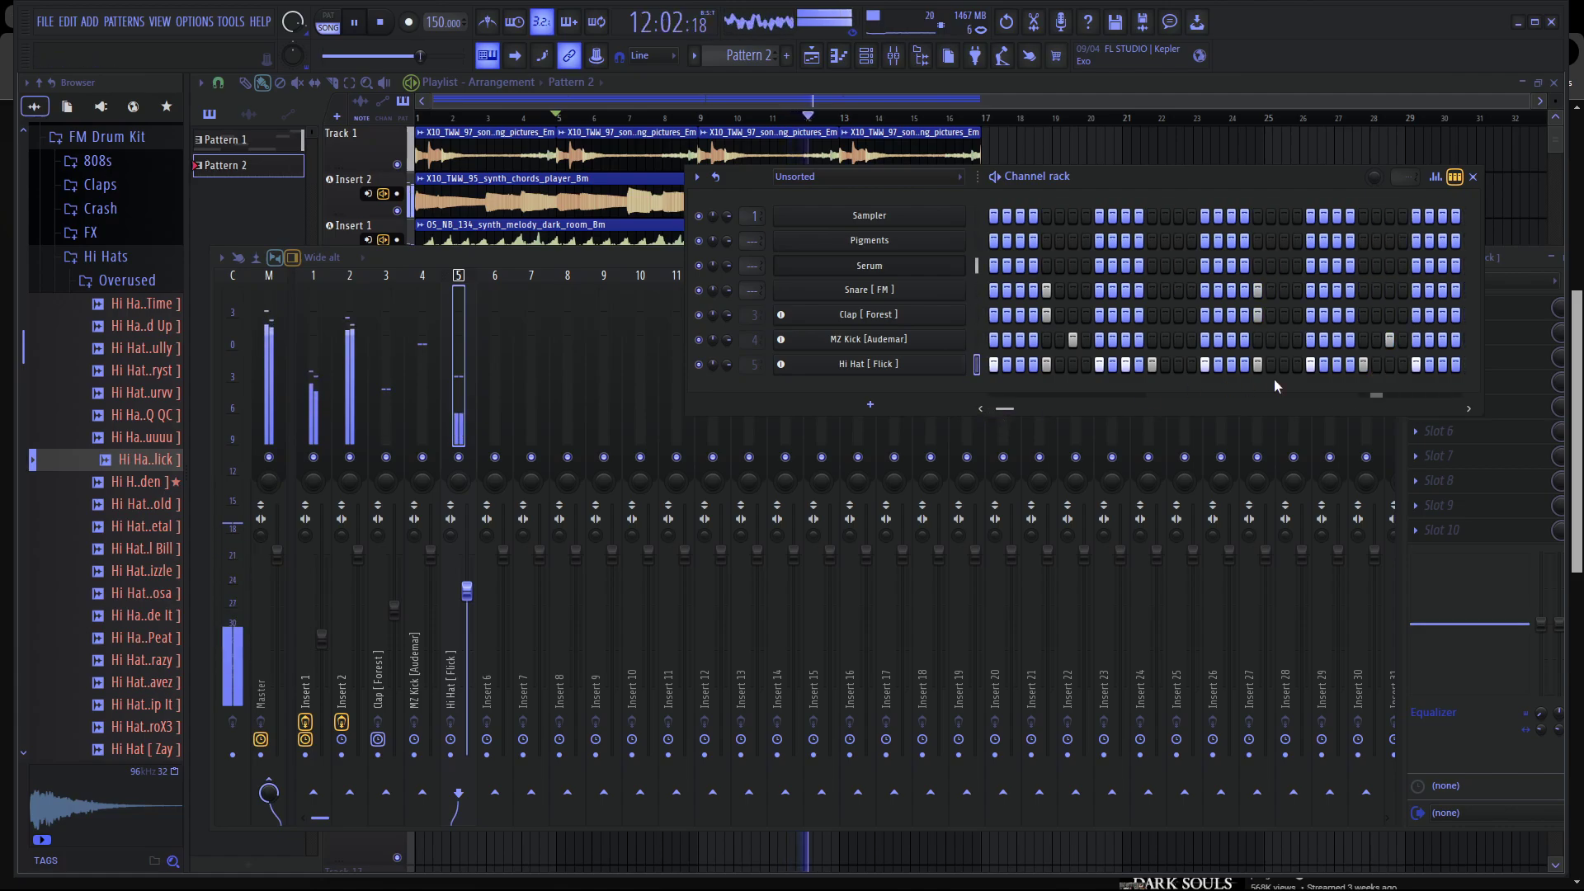
pyautogui.press('space')
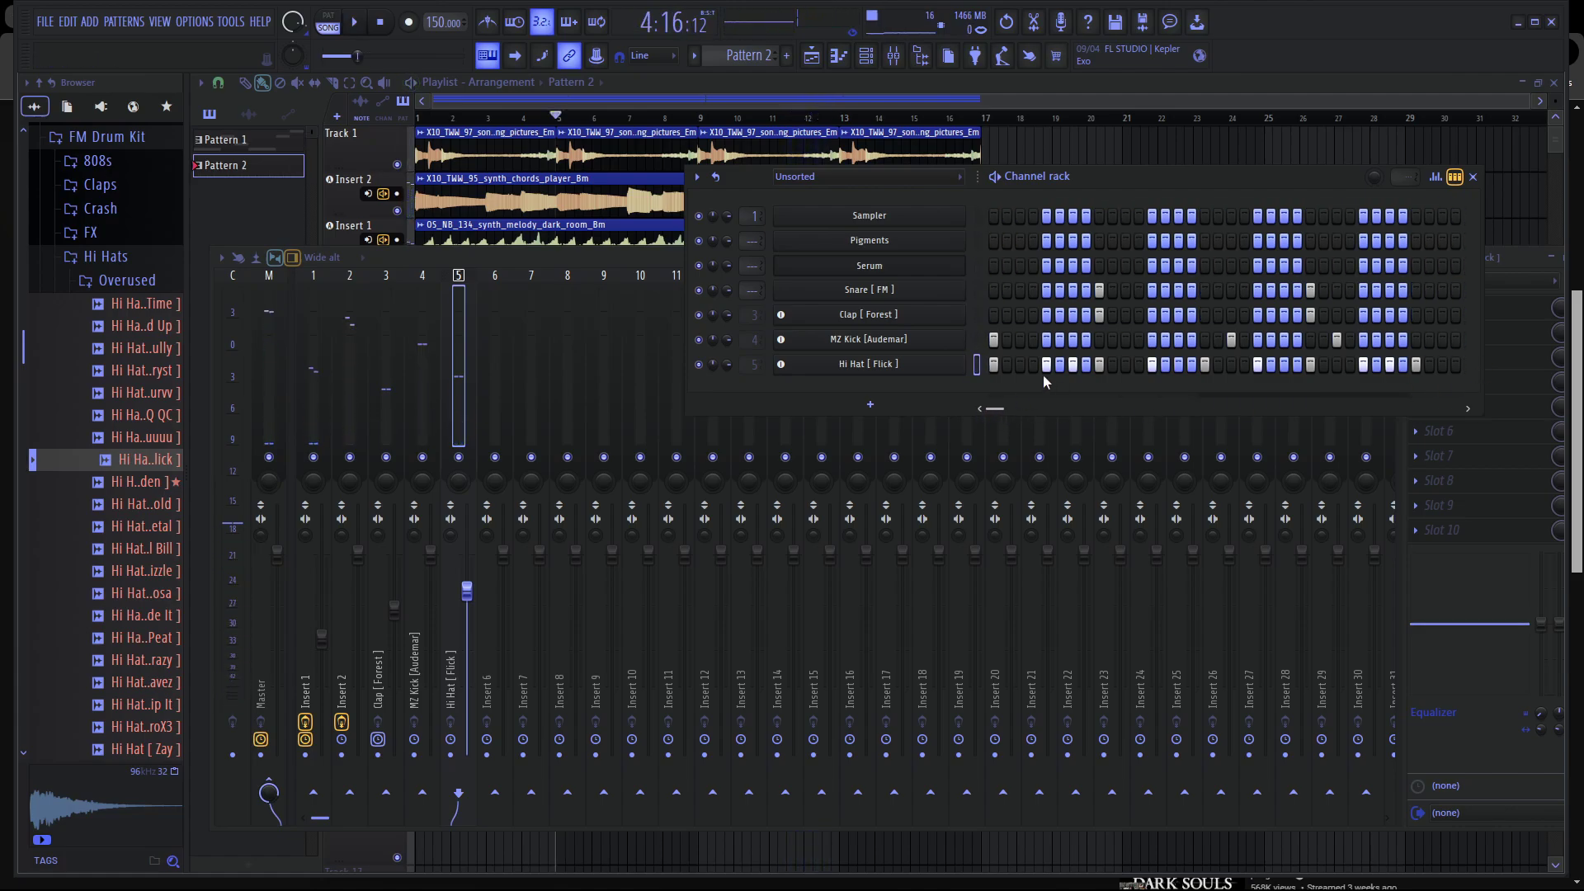
pyautogui.press('space')
pyautogui.press('space')
pyautogui.moveTo(989, 409); pyautogui.dragTo(988, 410)
pyautogui.moveTo(358, 57); pyautogui.dragTo(320, 60)
pyautogui.press('space')
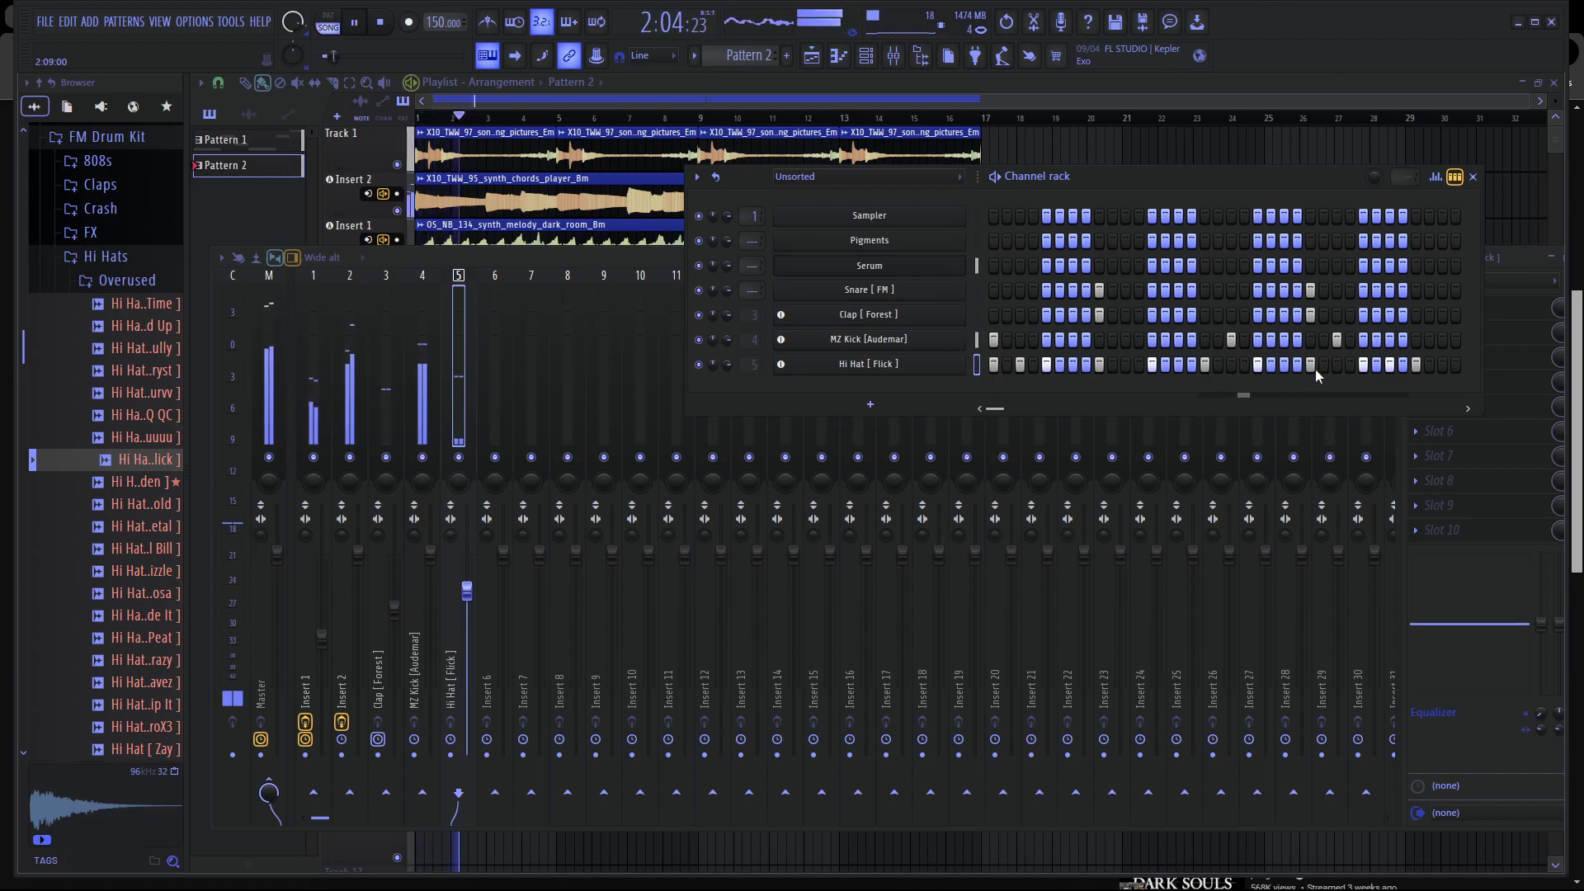
pyautogui.moveTo(996, 408); pyautogui.dragTo(1027, 413)
pyautogui.click(1059, 366)
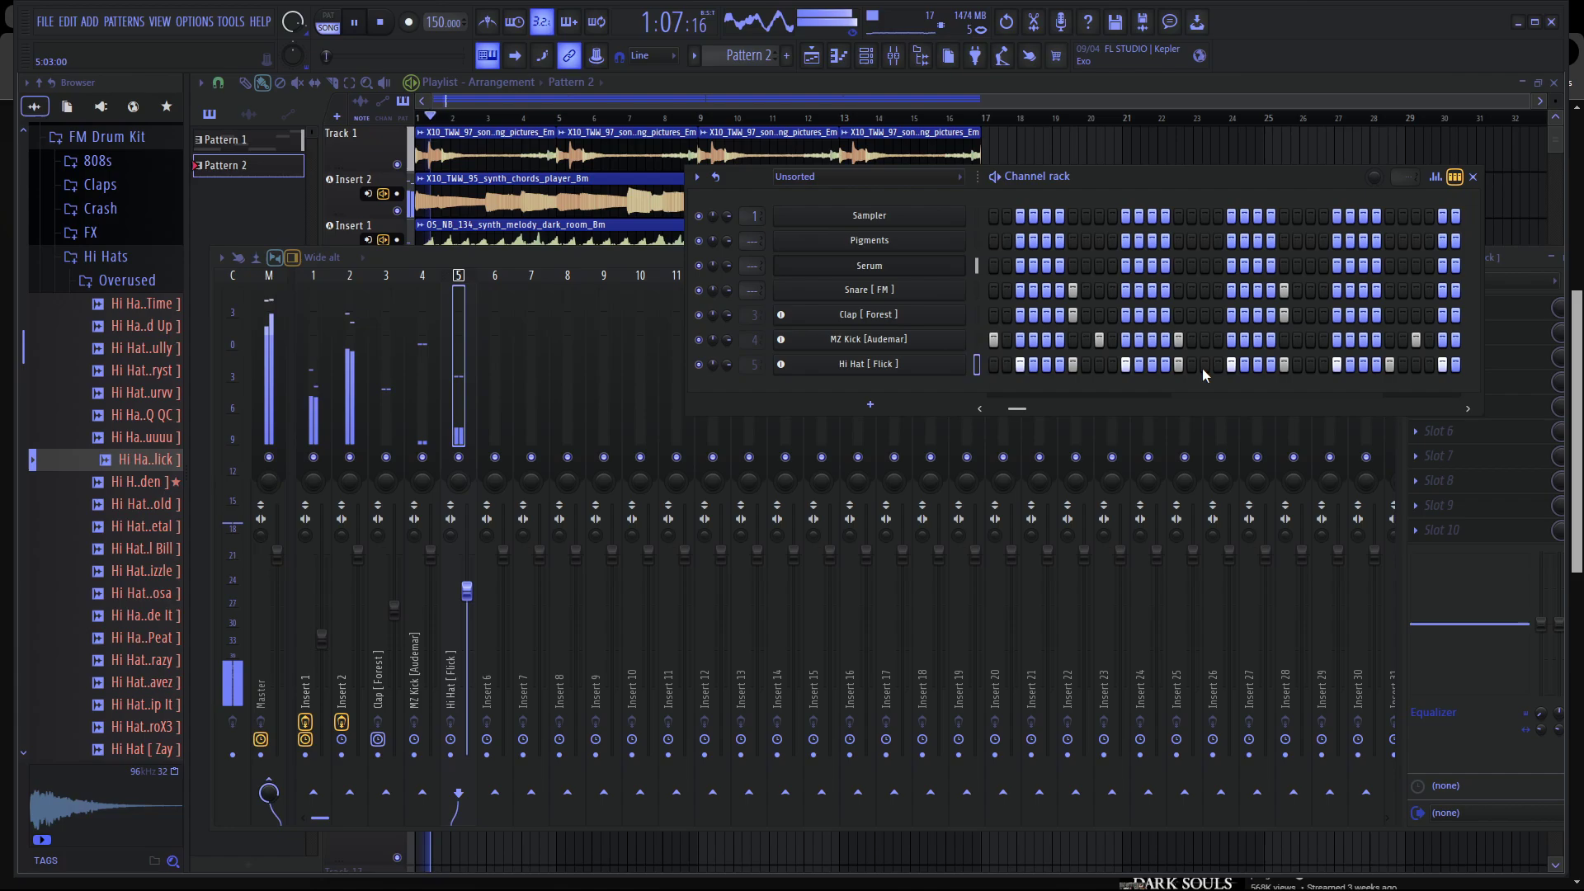
pyautogui.moveTo(1023, 410); pyautogui.dragTo(908, 422)
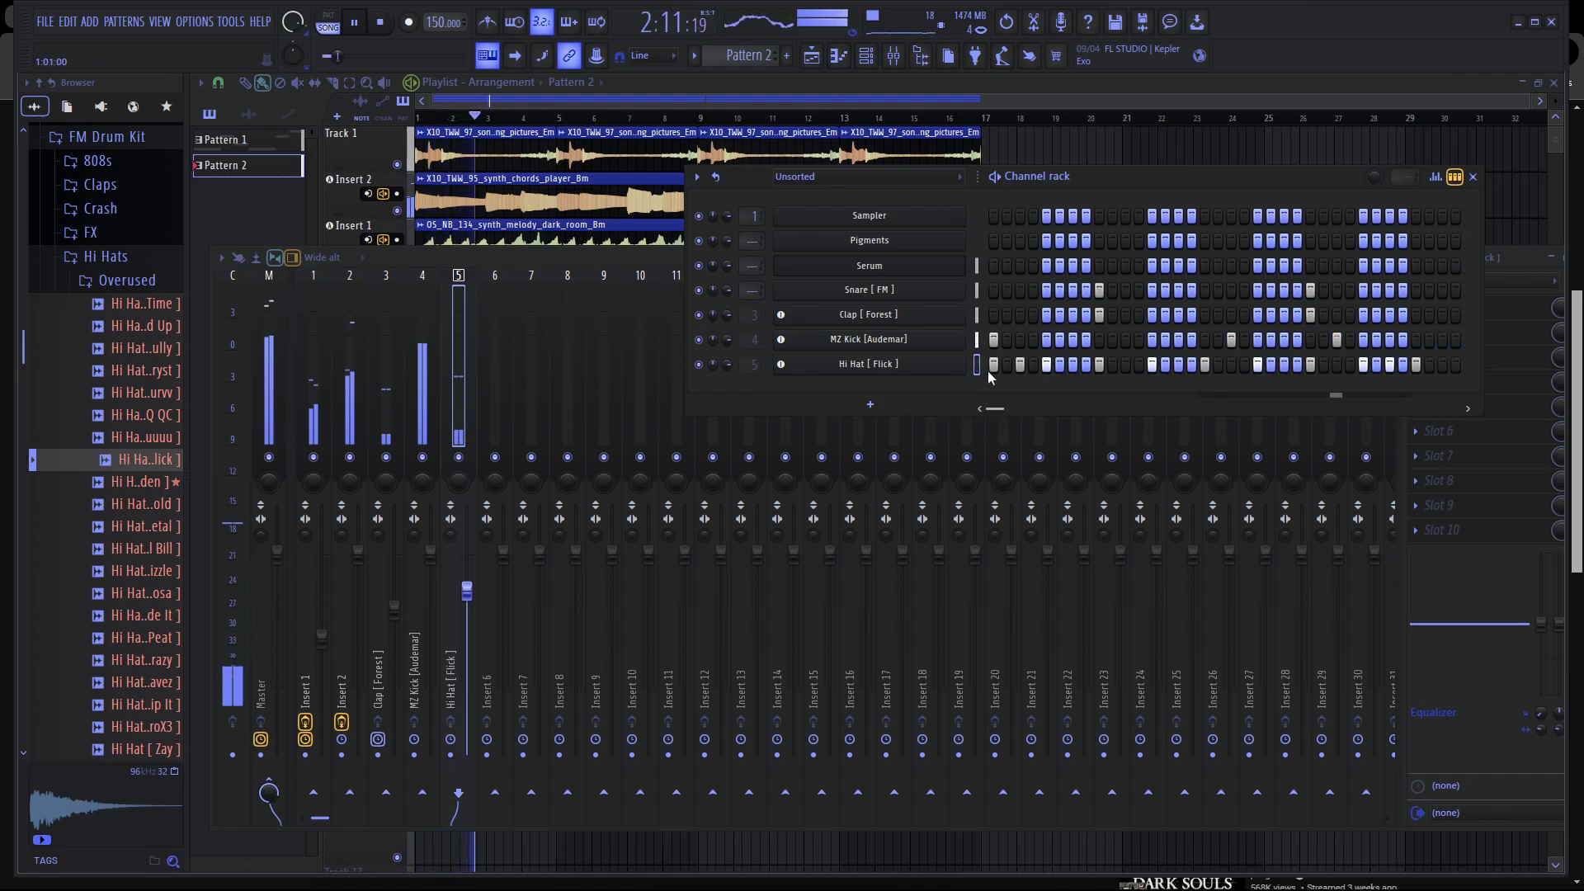
# Clear the hi-hat steps, refill every fourth step, and turn its track down to 77%.
pyautogui.rightClick(940, 370)
pyautogui.click(1173, 366)
pyautogui.rightClick(912, 369)
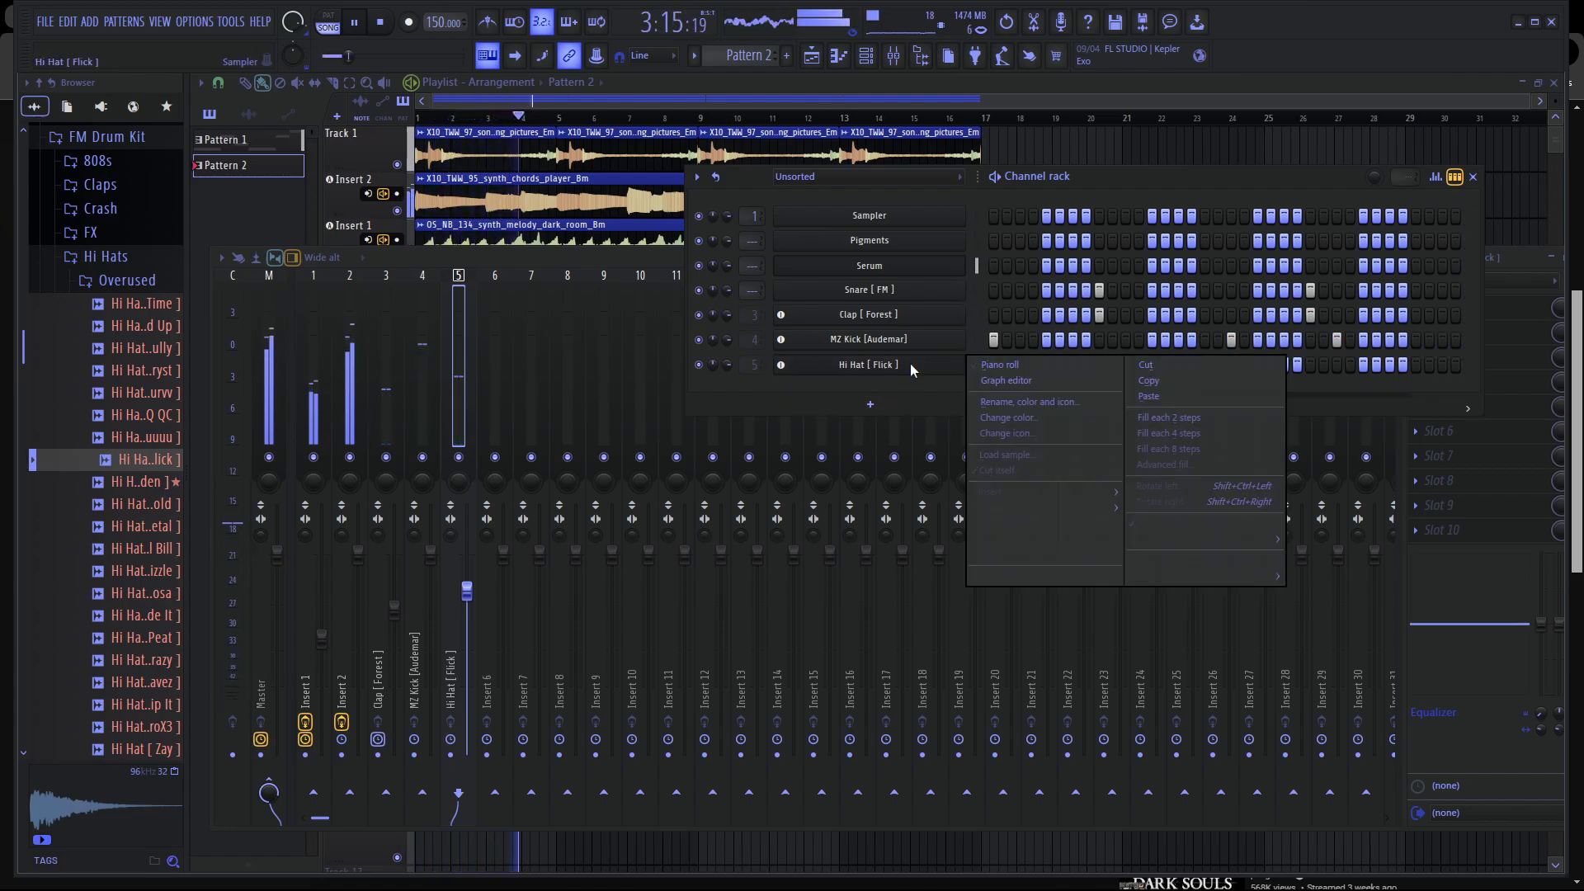
pyautogui.click(1183, 432)
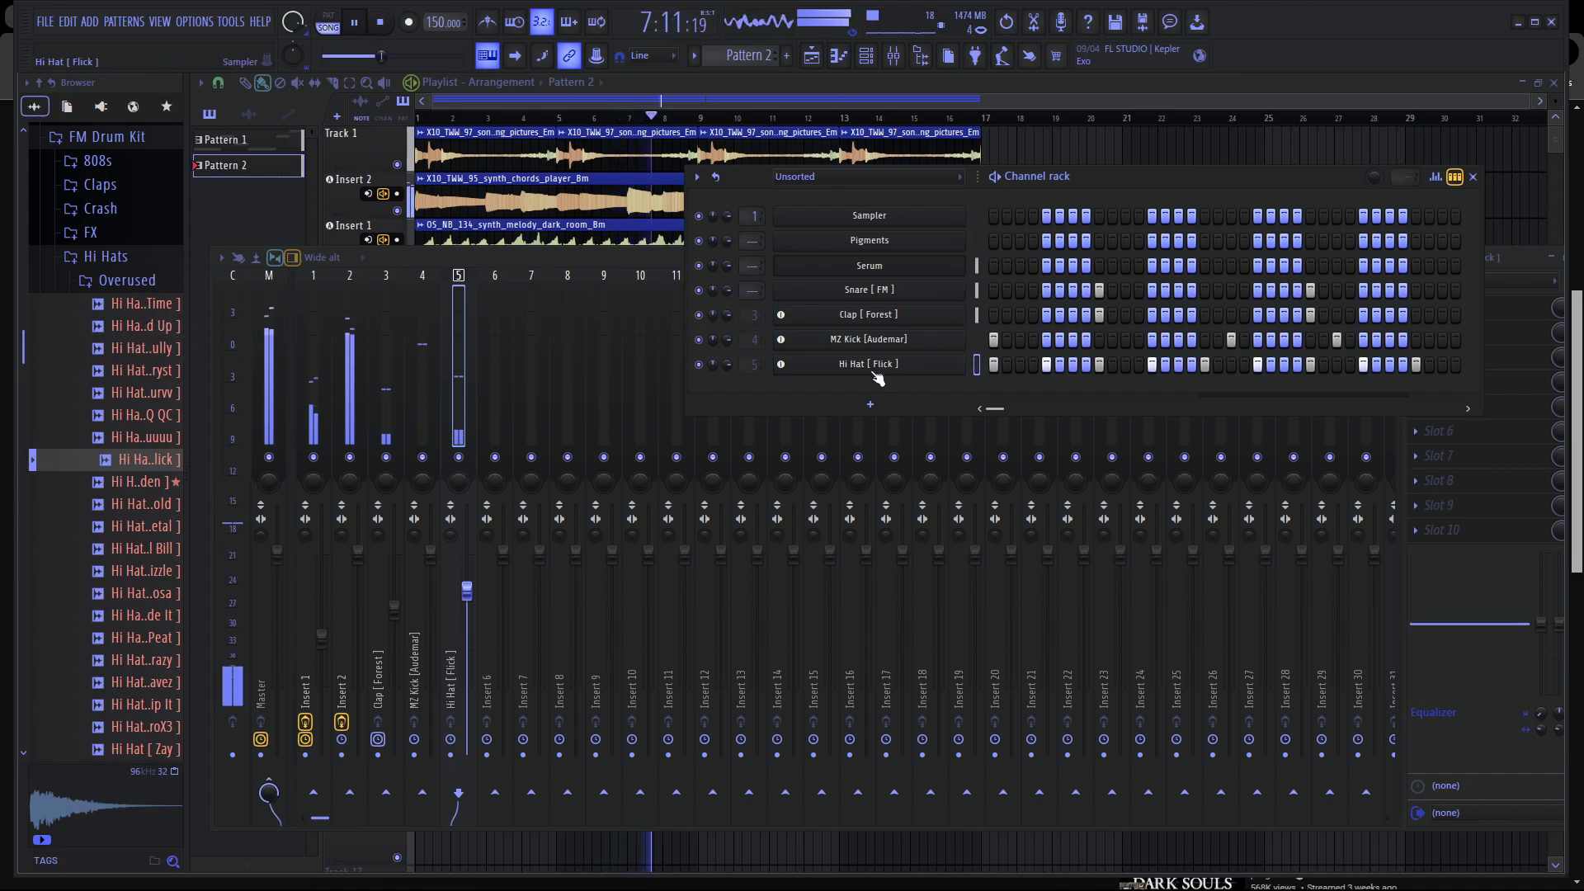
pyautogui.moveTo(467, 590); pyautogui.dragTo(467, 600)
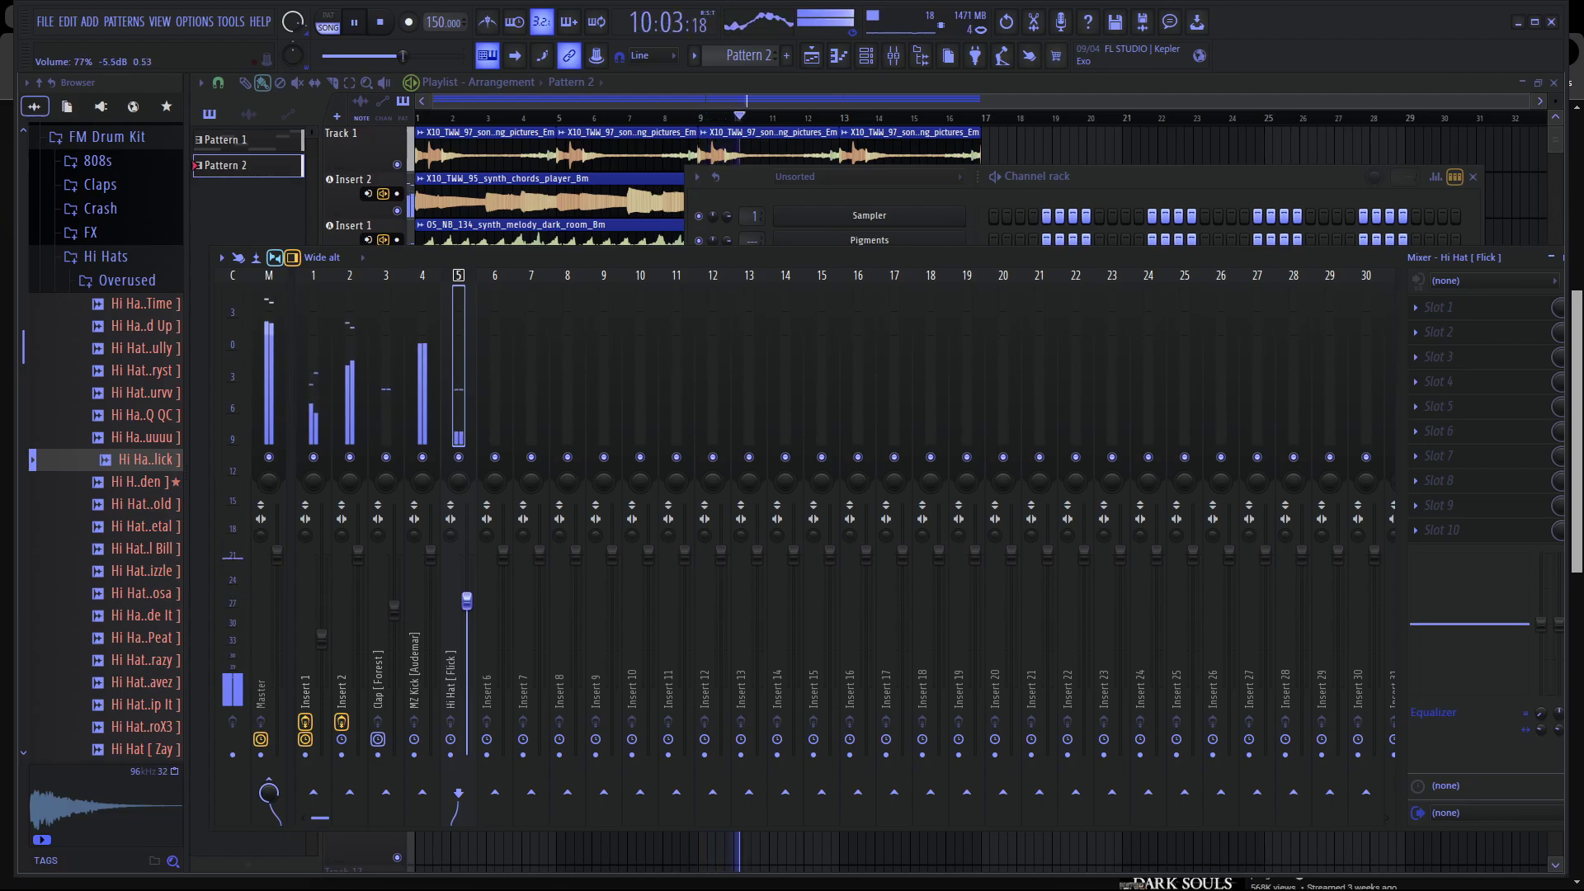
# Preview the Low Pitched short open hats, including Open Hat [ Honest ], [ TR909 ] and [ 1 ].
pyautogui.click(107, 257)
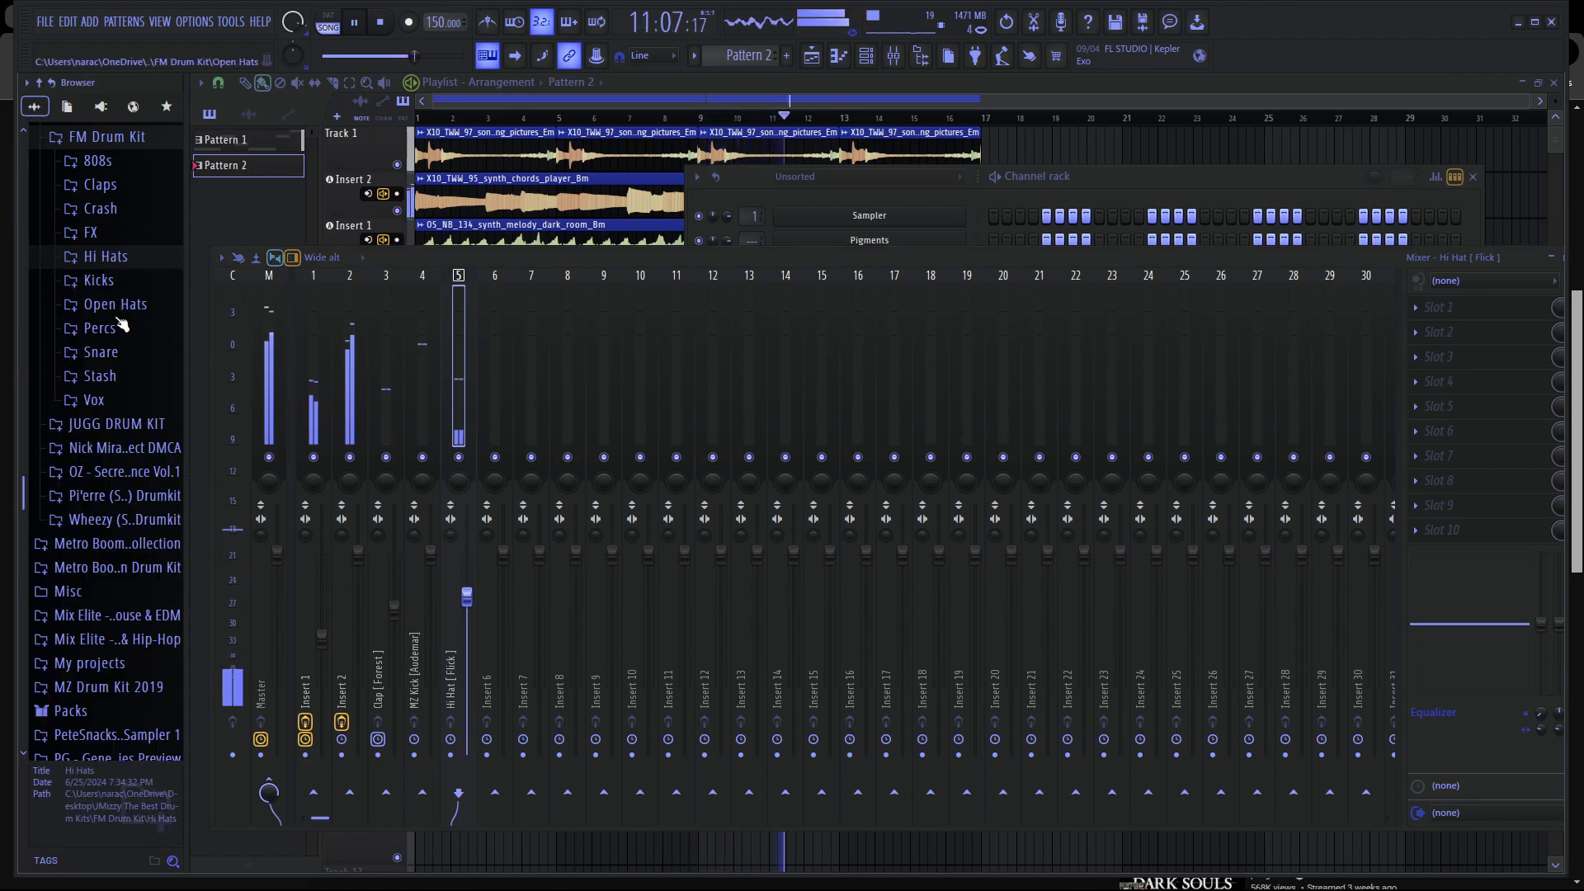
pyautogui.click(116, 305)
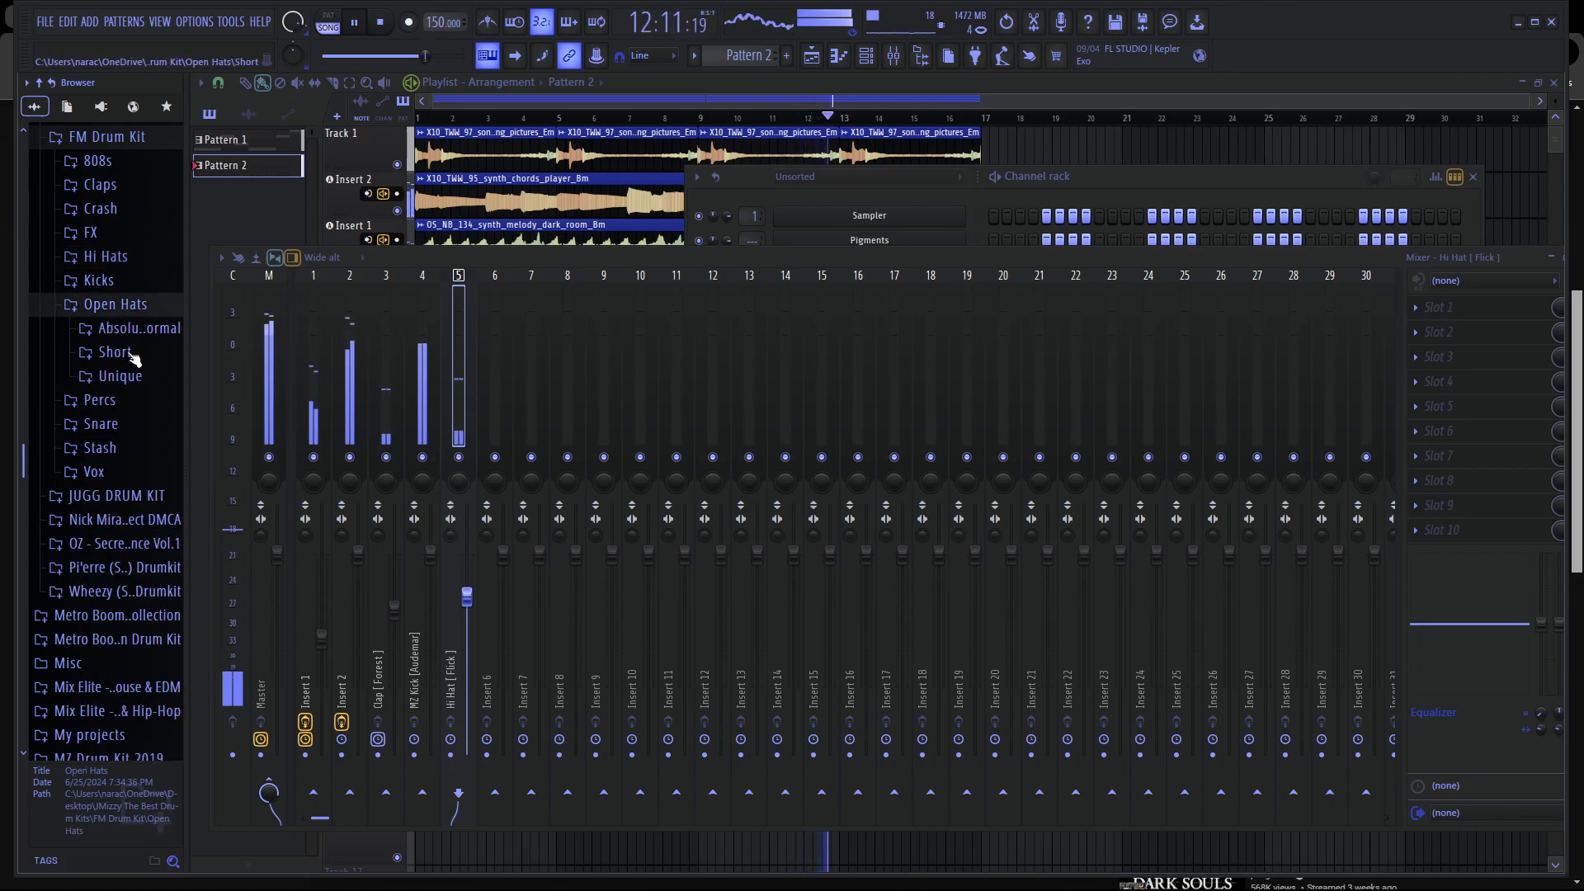
pyautogui.click(139, 352)
pyautogui.click(142, 400)
pyautogui.click(147, 415)
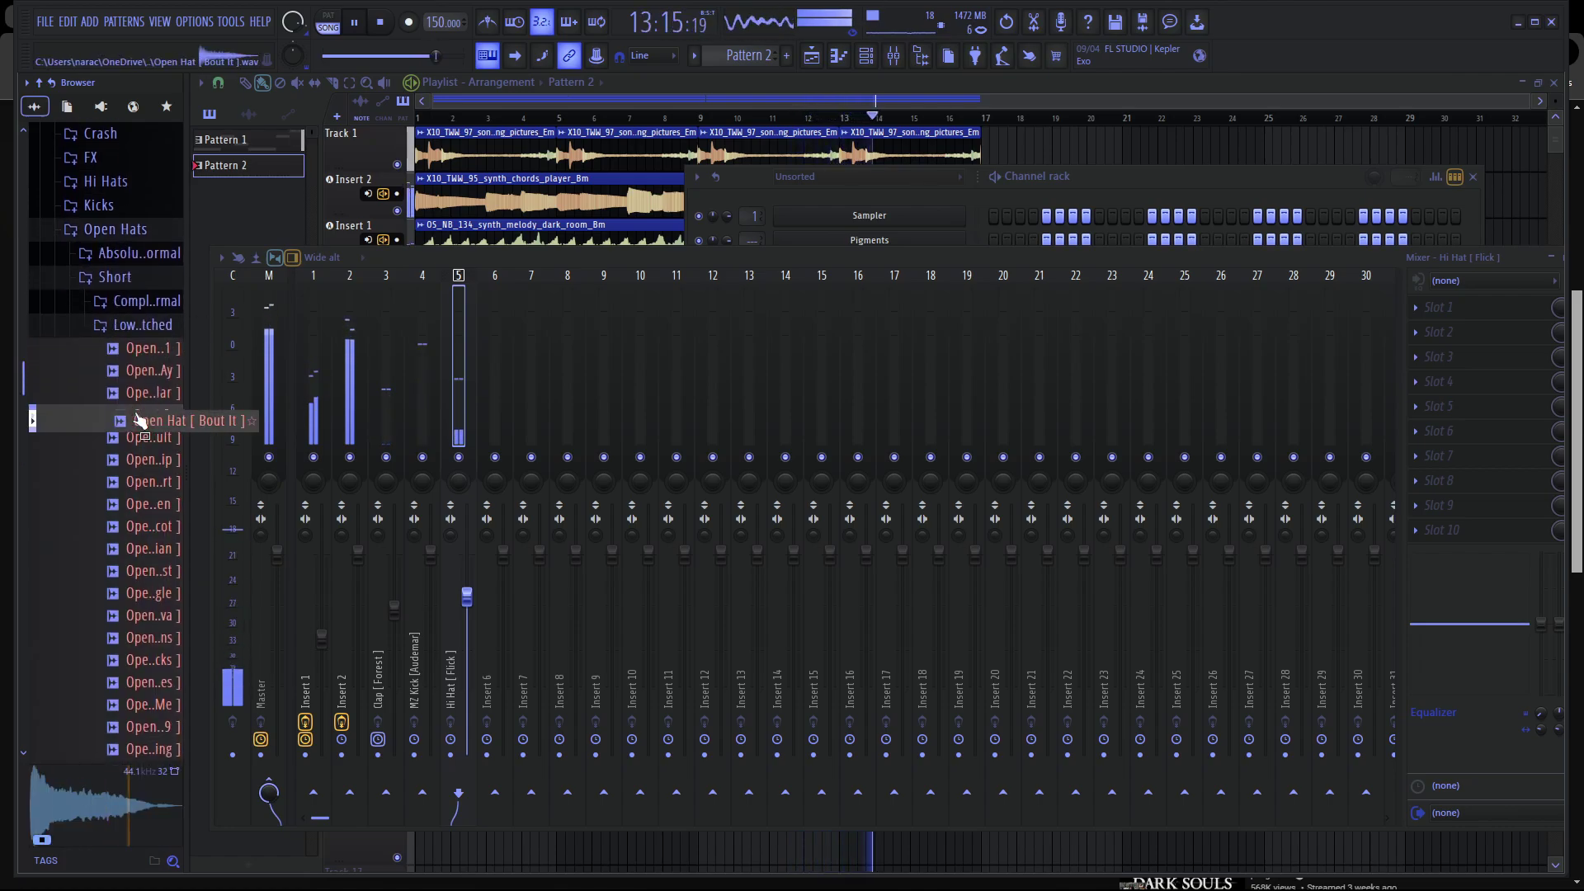
pyautogui.click(159, 459)
pyautogui.click(162, 482)
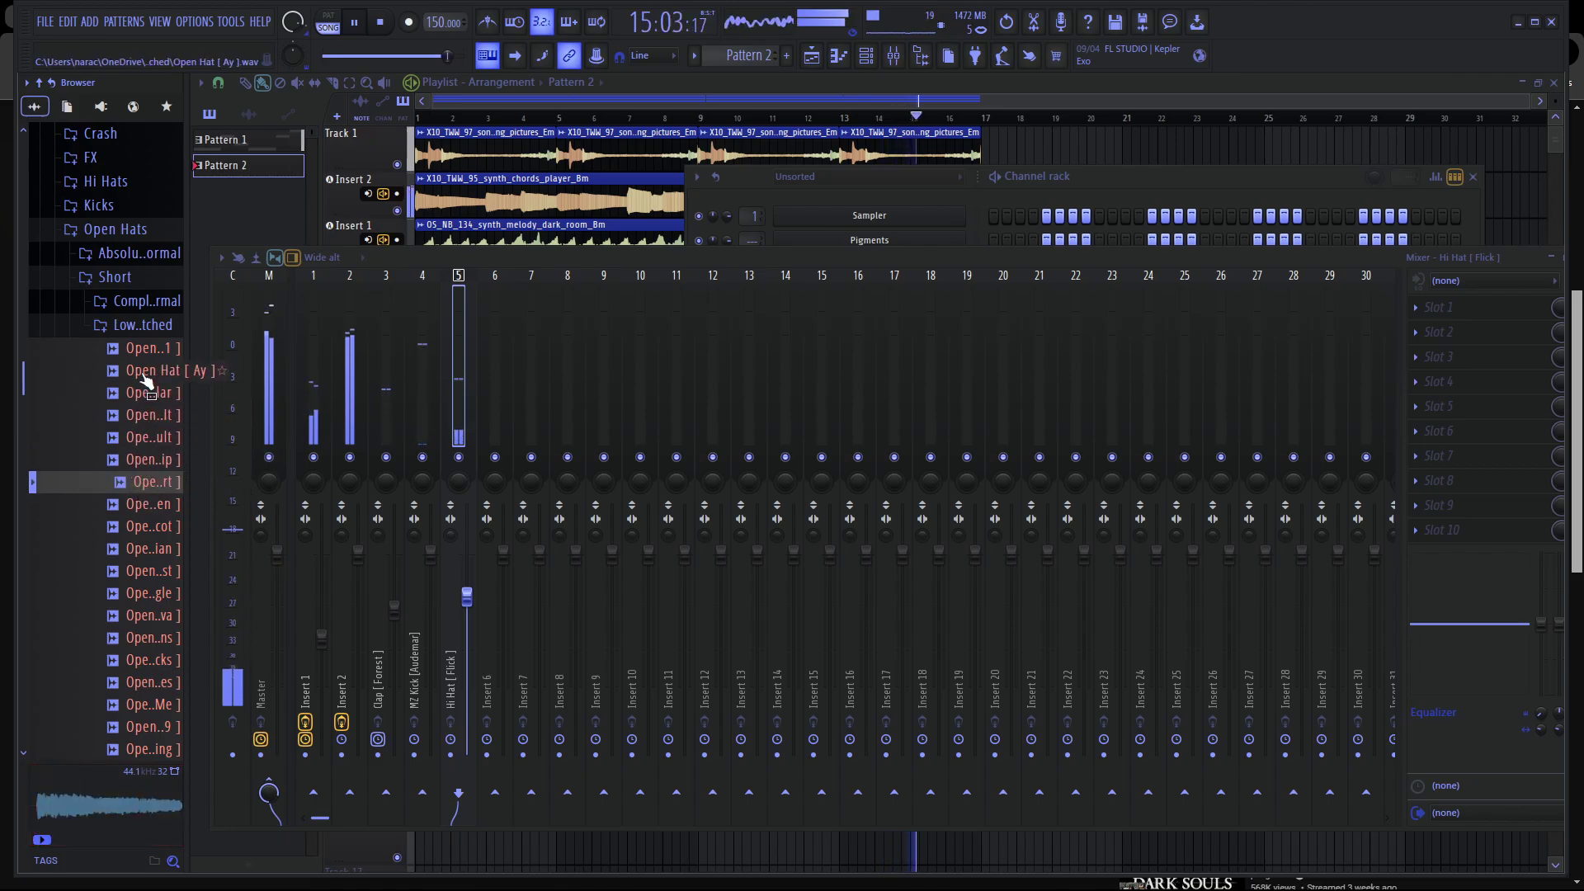
pyautogui.click(164, 527)
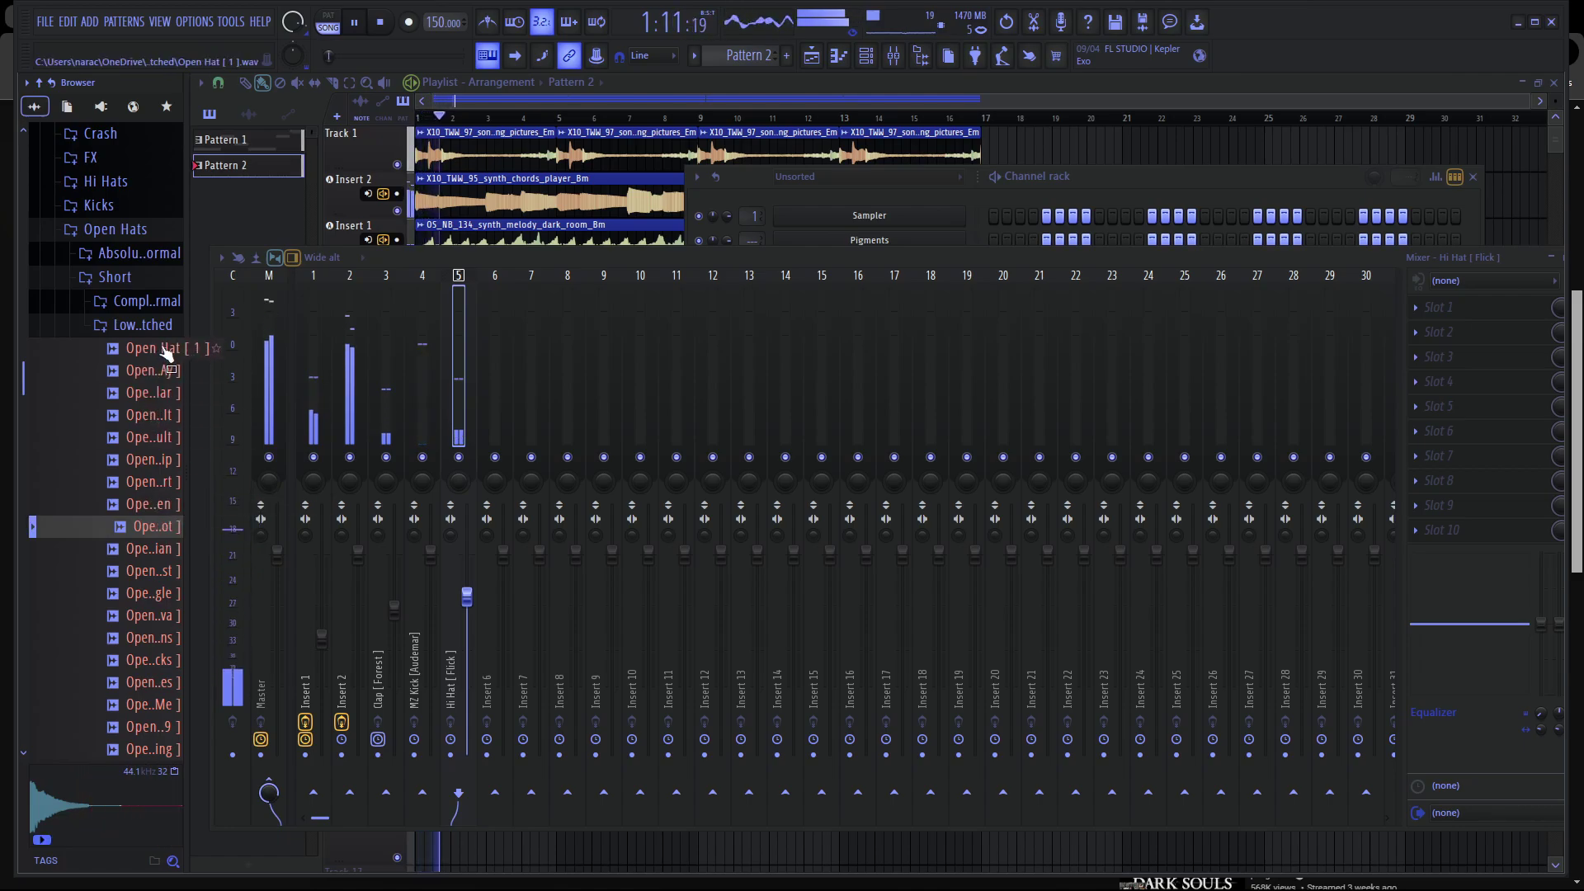
pyautogui.click(157, 576)
pyautogui.click(153, 638)
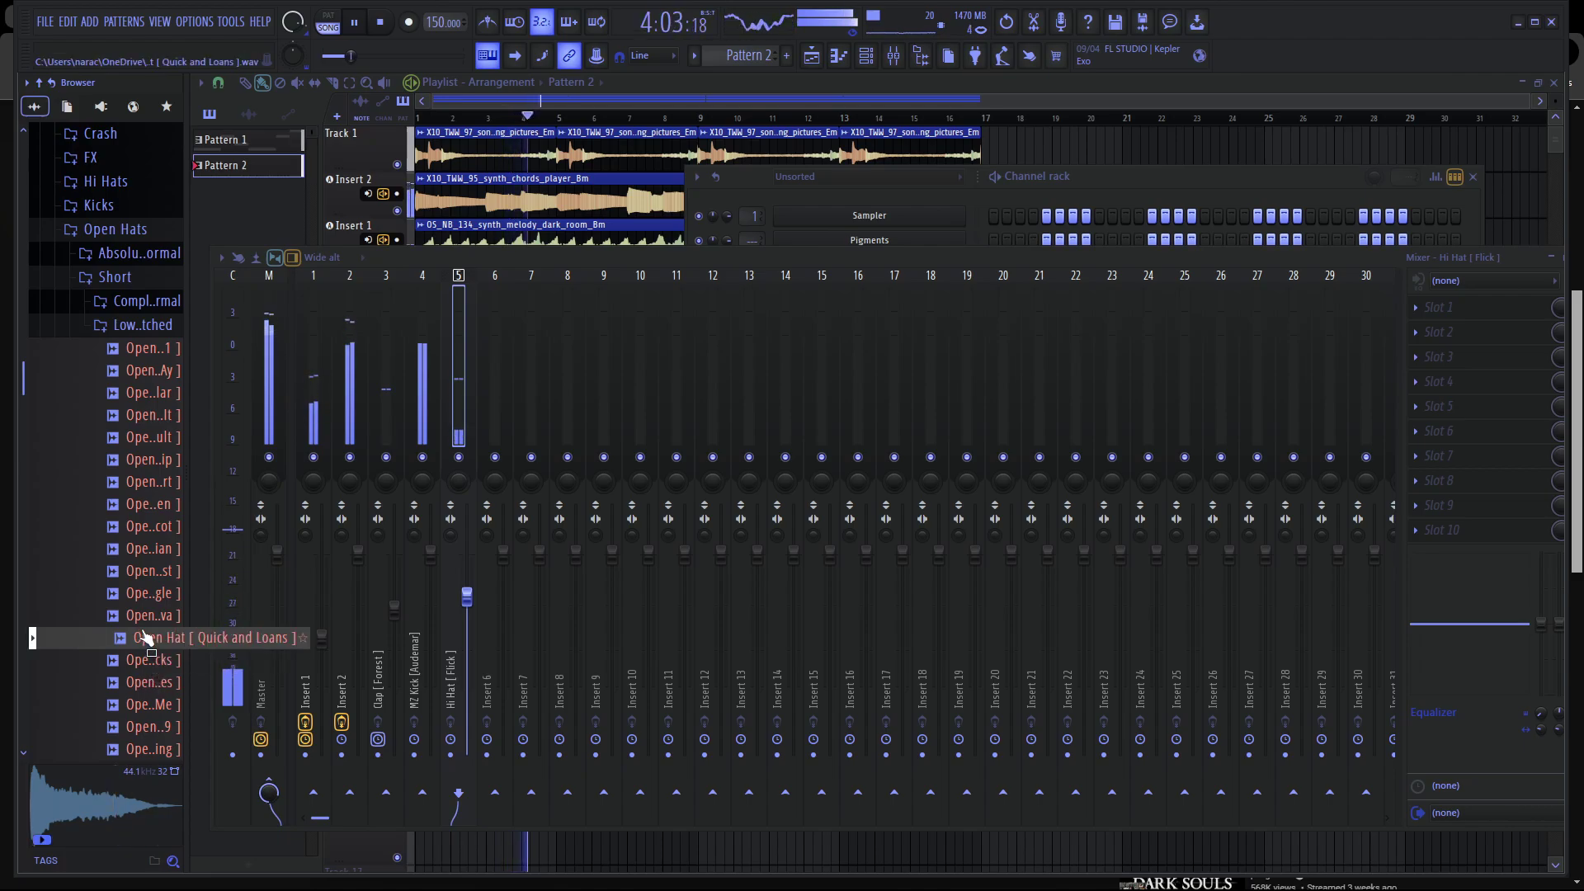
pyautogui.click(138, 684)
pyautogui.click(148, 727)
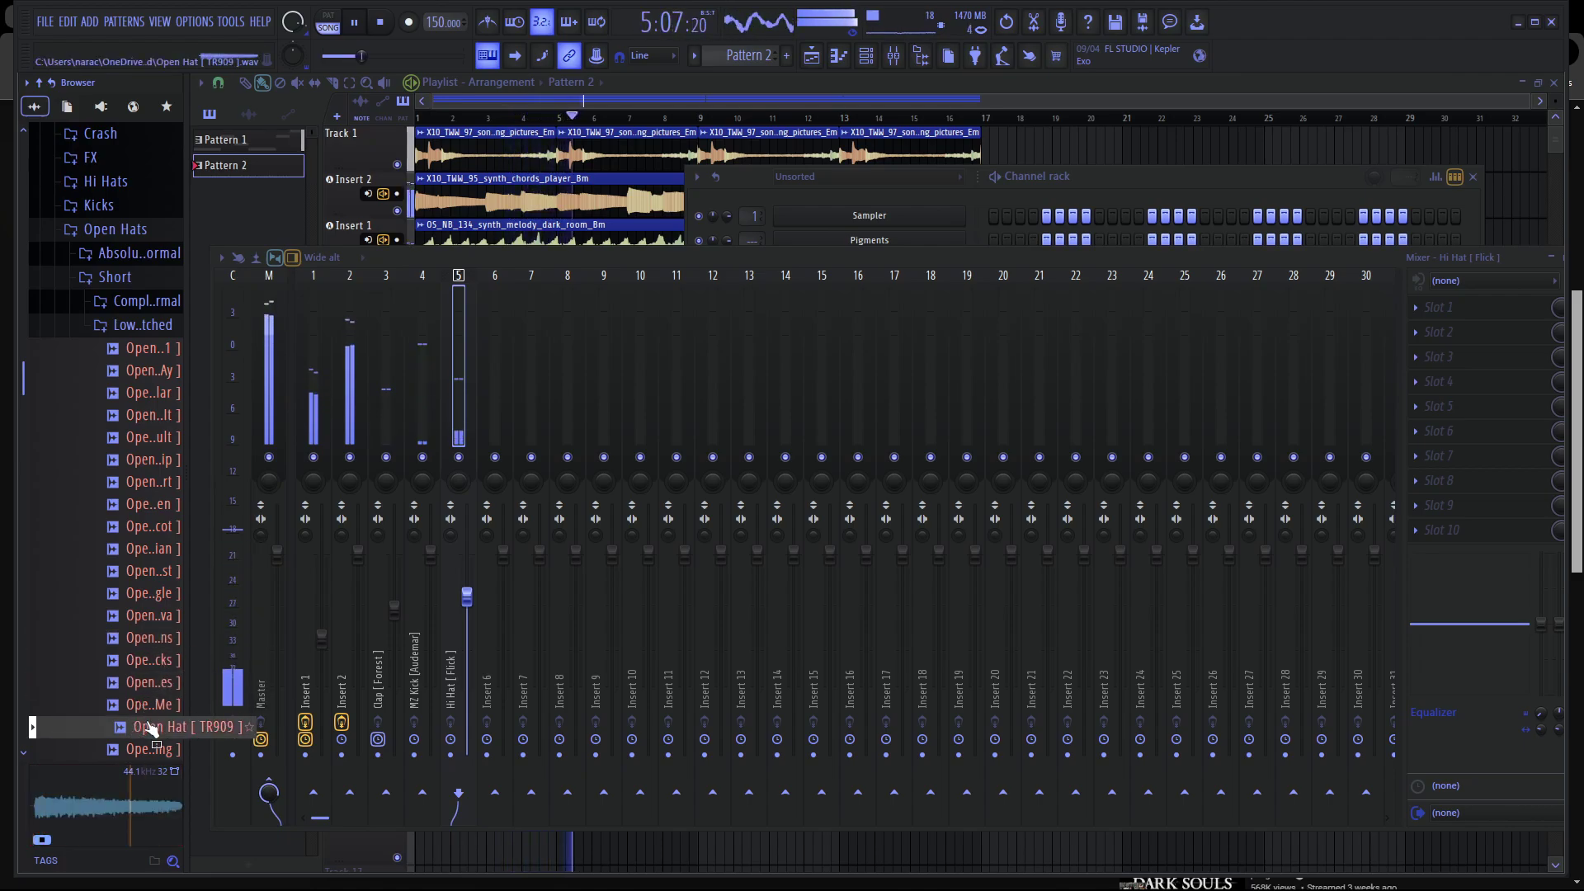
pyautogui.click(153, 750)
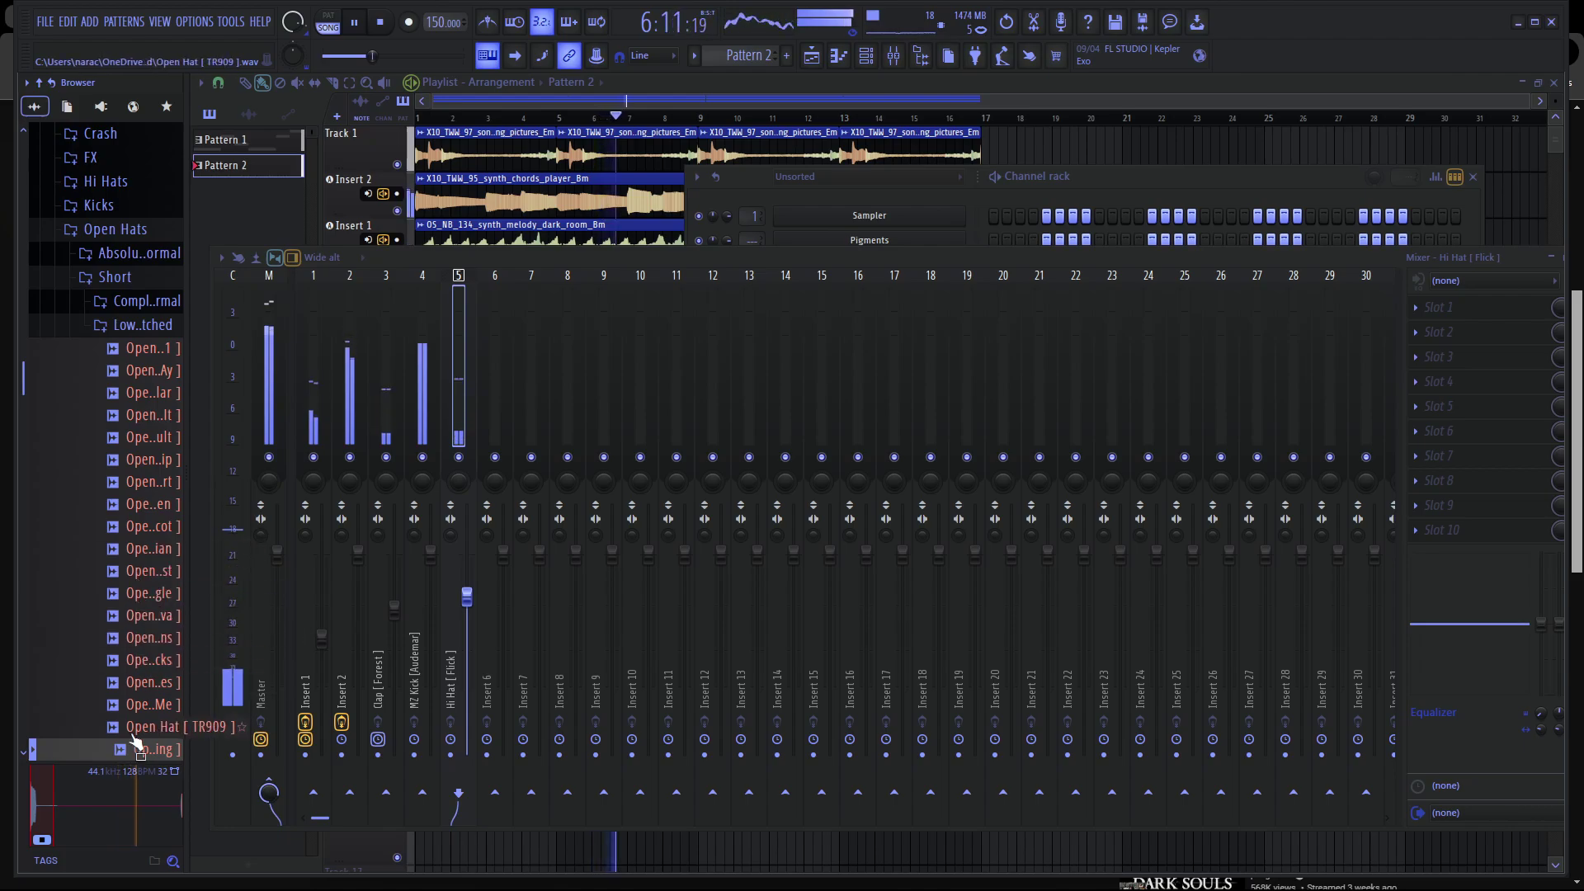
pyautogui.click(151, 571)
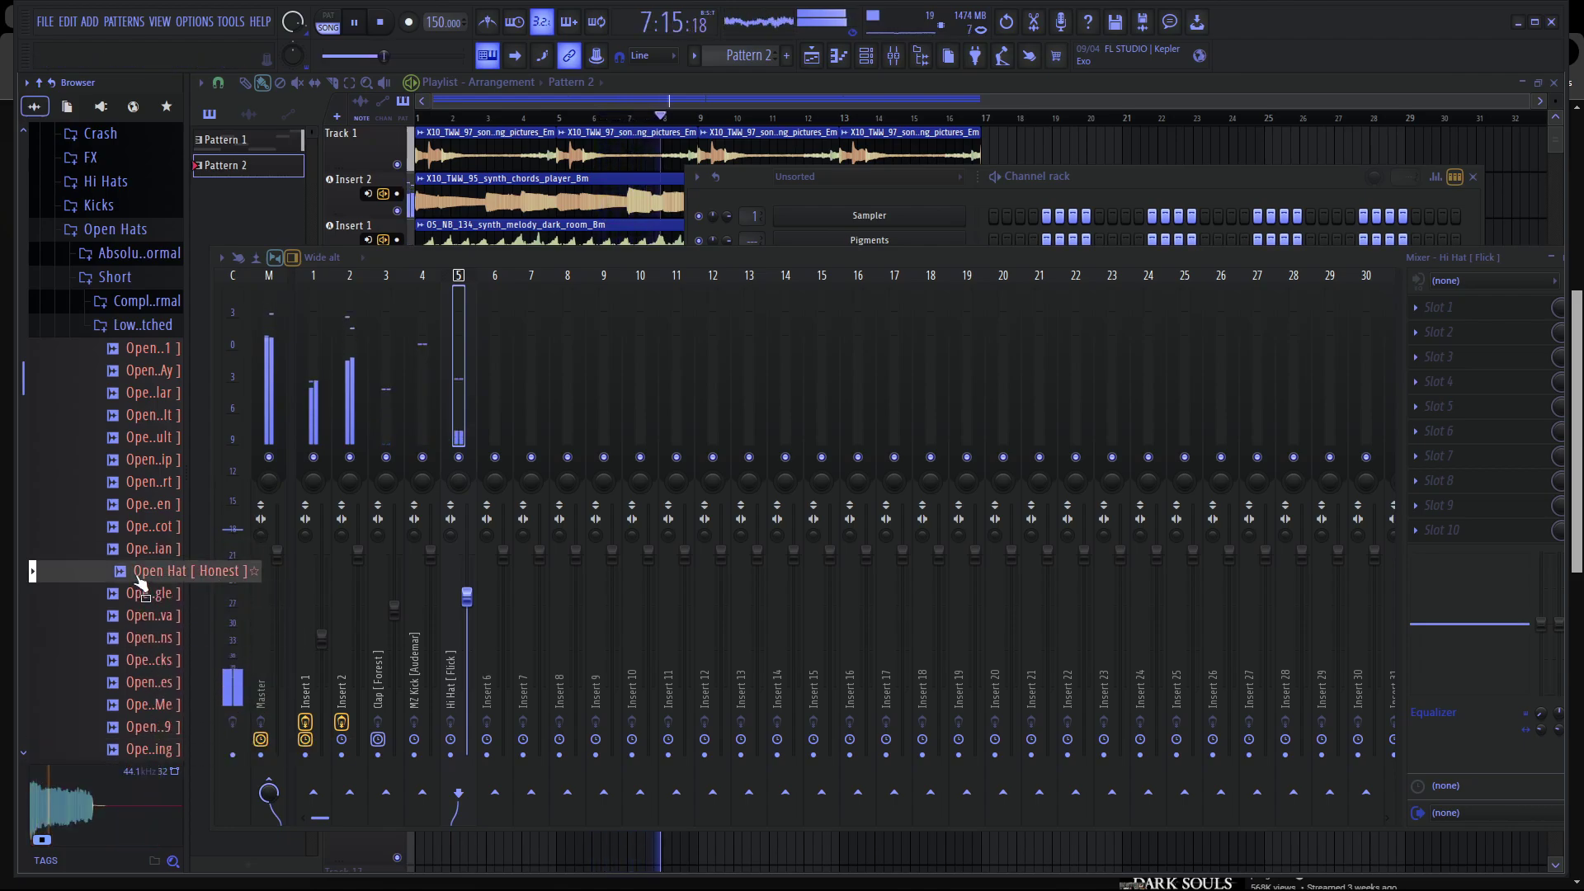
pyautogui.click(155, 350)
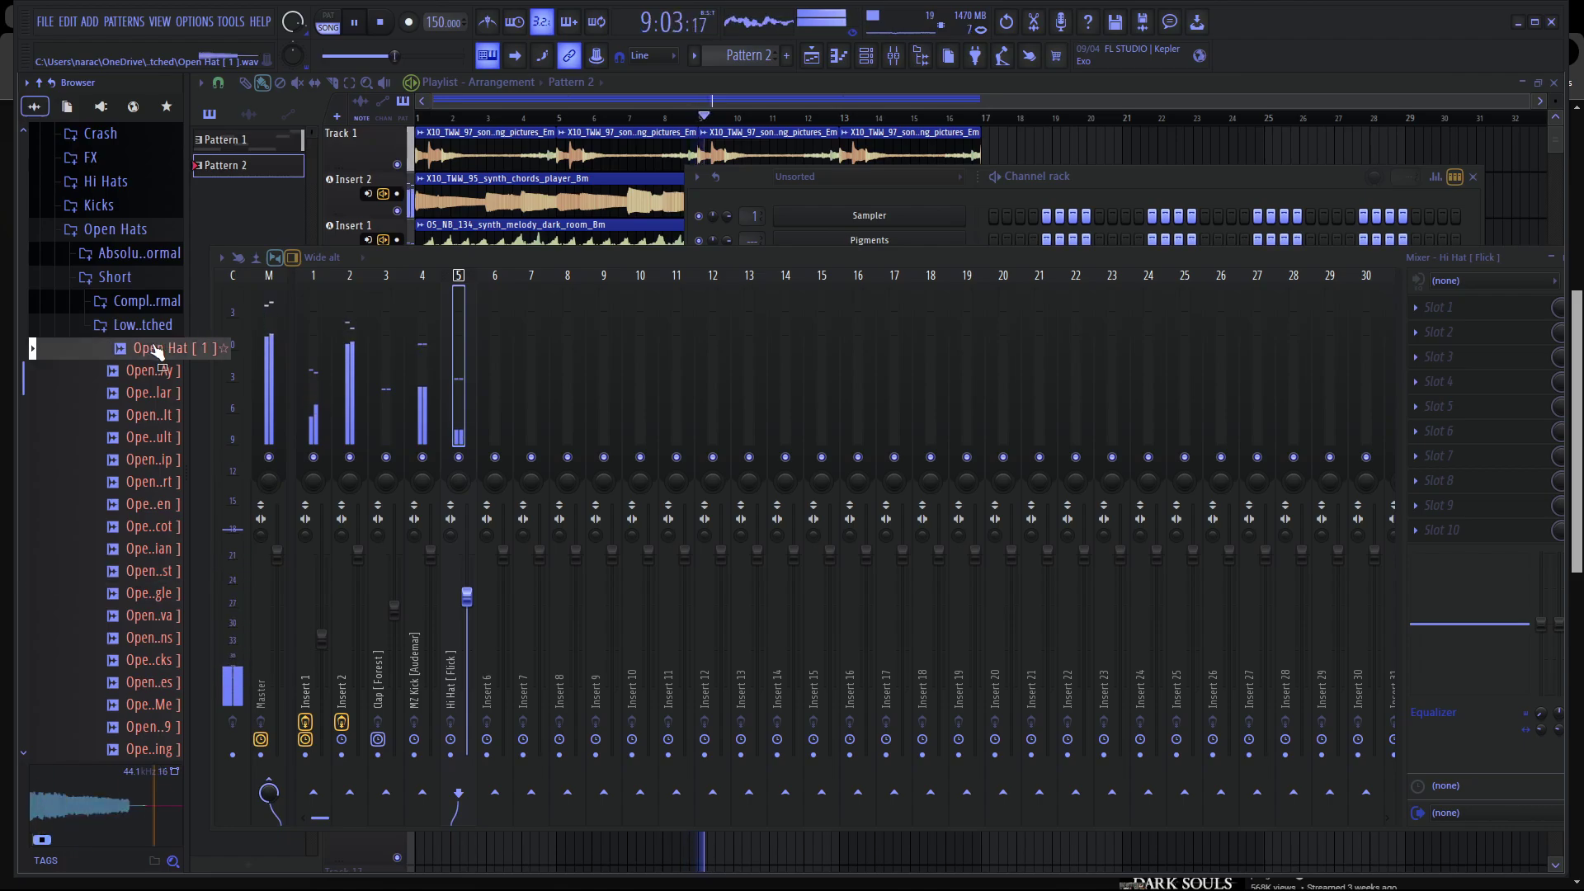
# Preview open hats like [ Oh Please ], [ Subways ] and [ Trap Back ], then select Open Hat [ WithOut ].
pyautogui.click(155, 304)
pyautogui.click(155, 332)
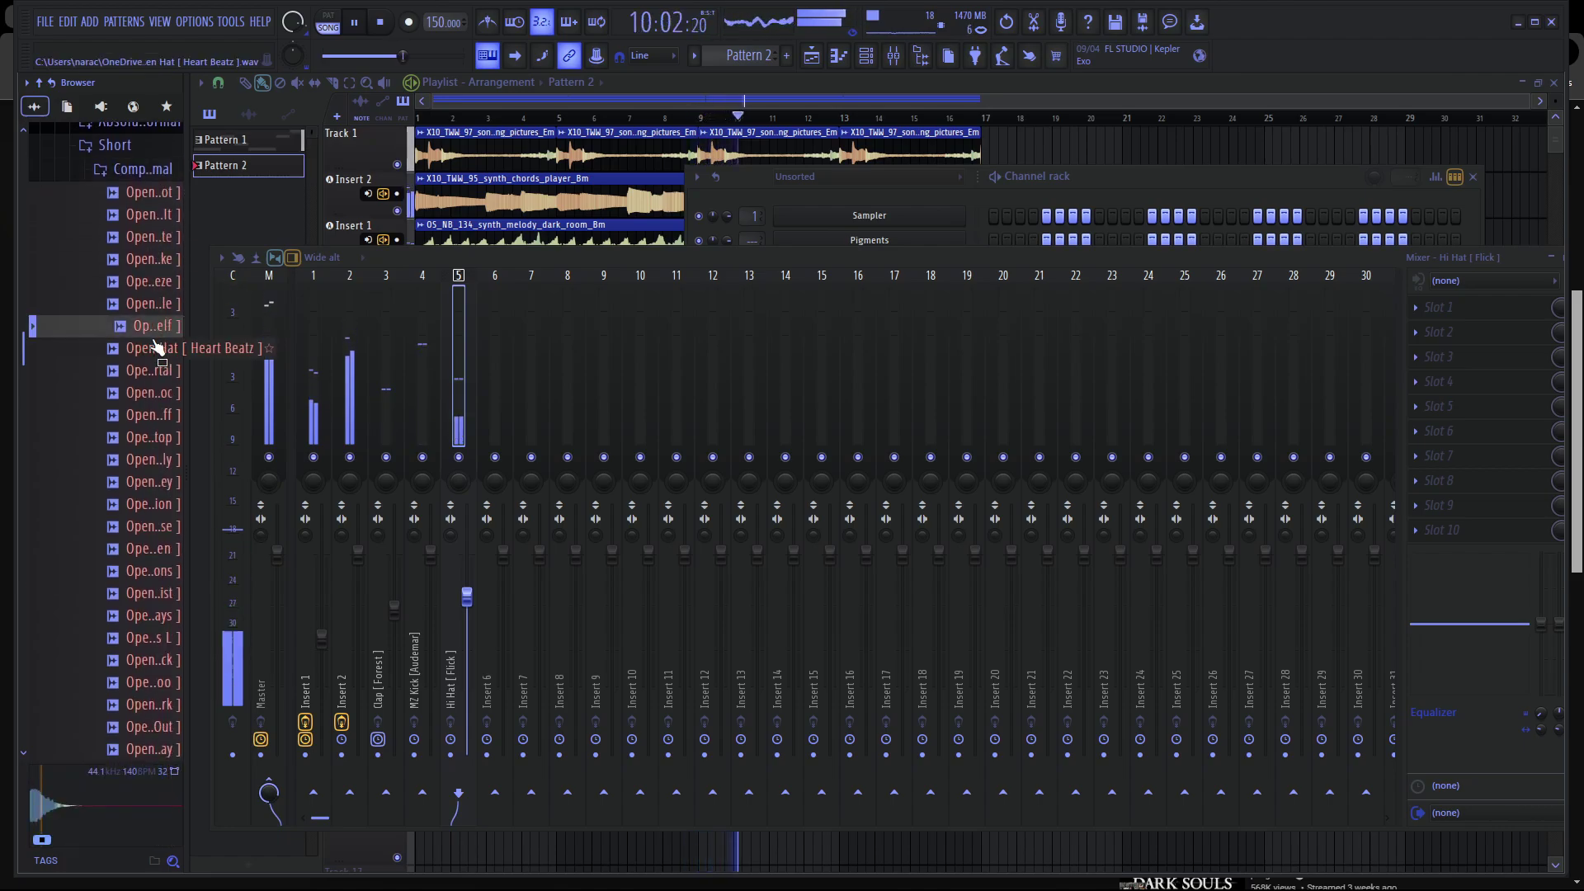
pyautogui.click(151, 415)
pyautogui.click(152, 526)
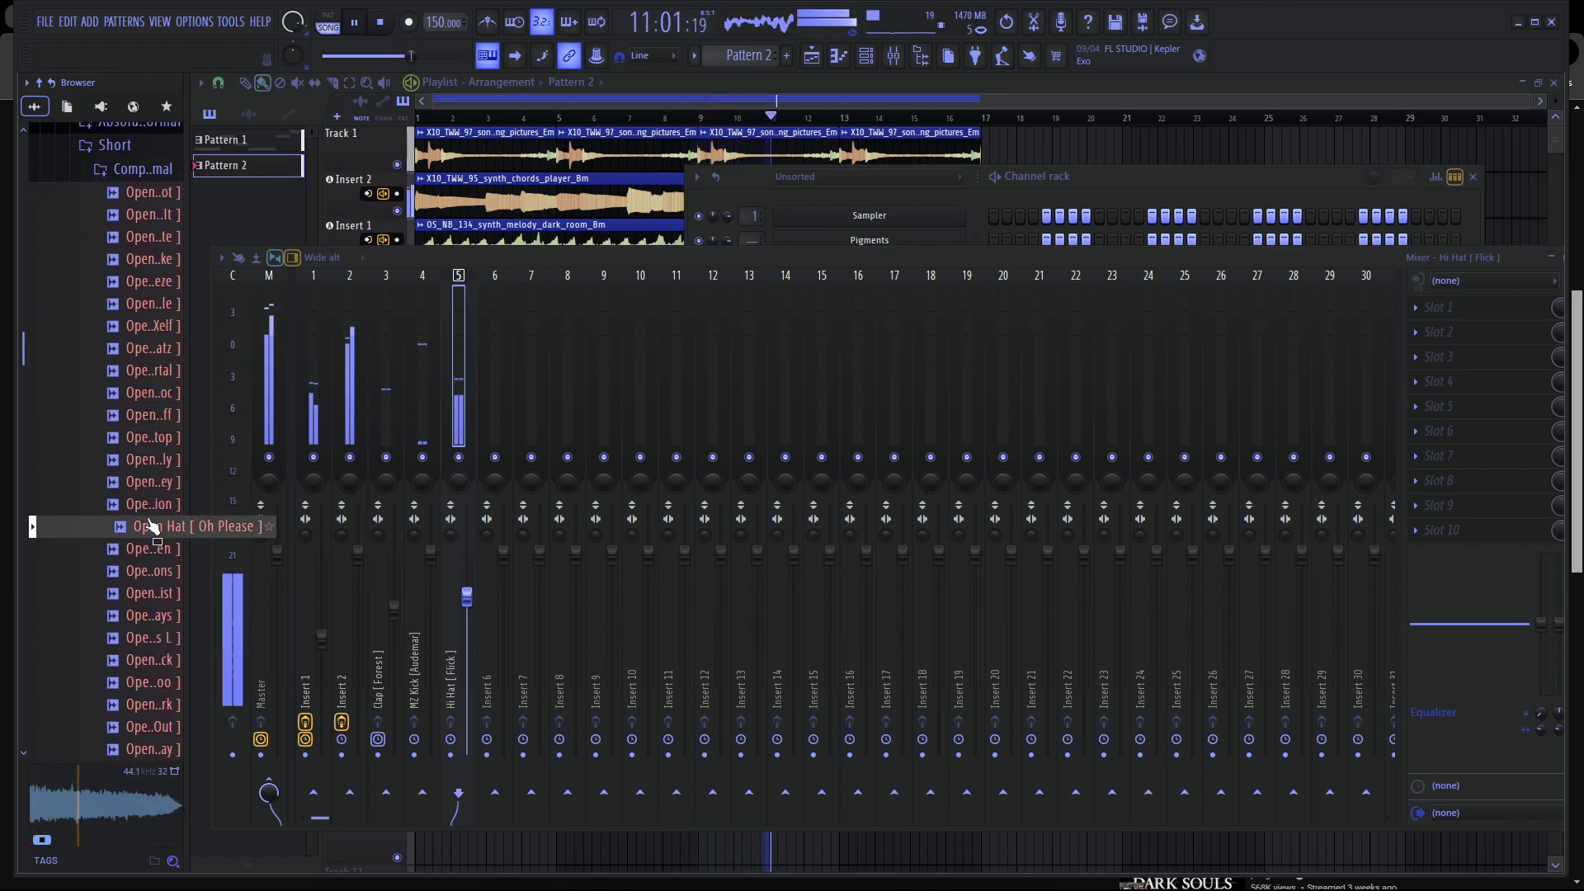
pyautogui.click(153, 621)
pyautogui.click(157, 665)
pyautogui.scroll(-6, 157, 495)
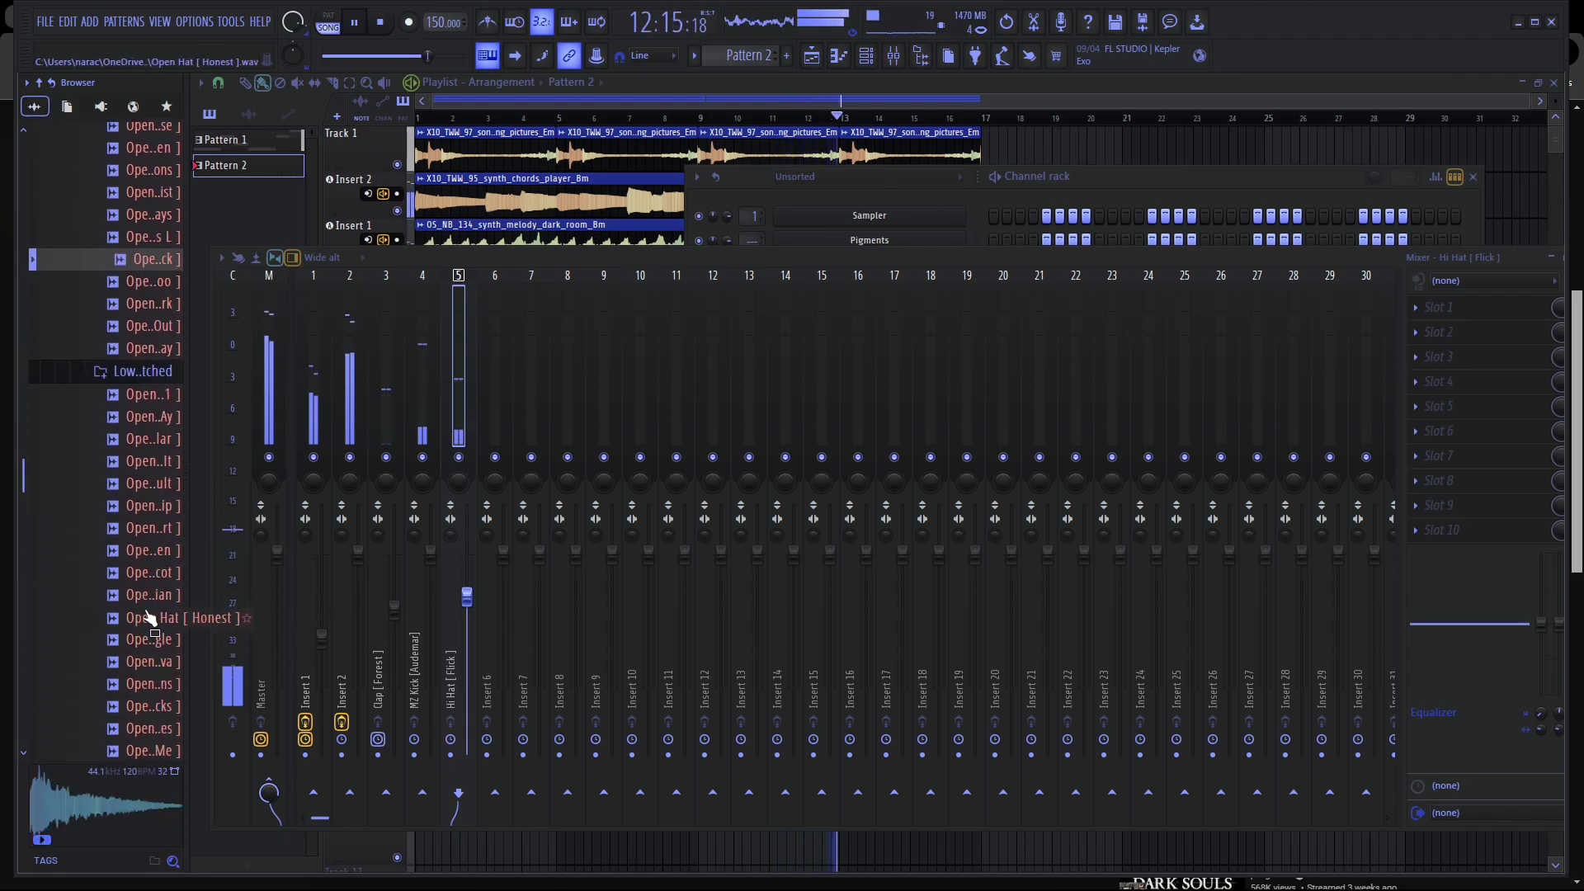
pyautogui.click(165, 347)
pyautogui.click(165, 326)
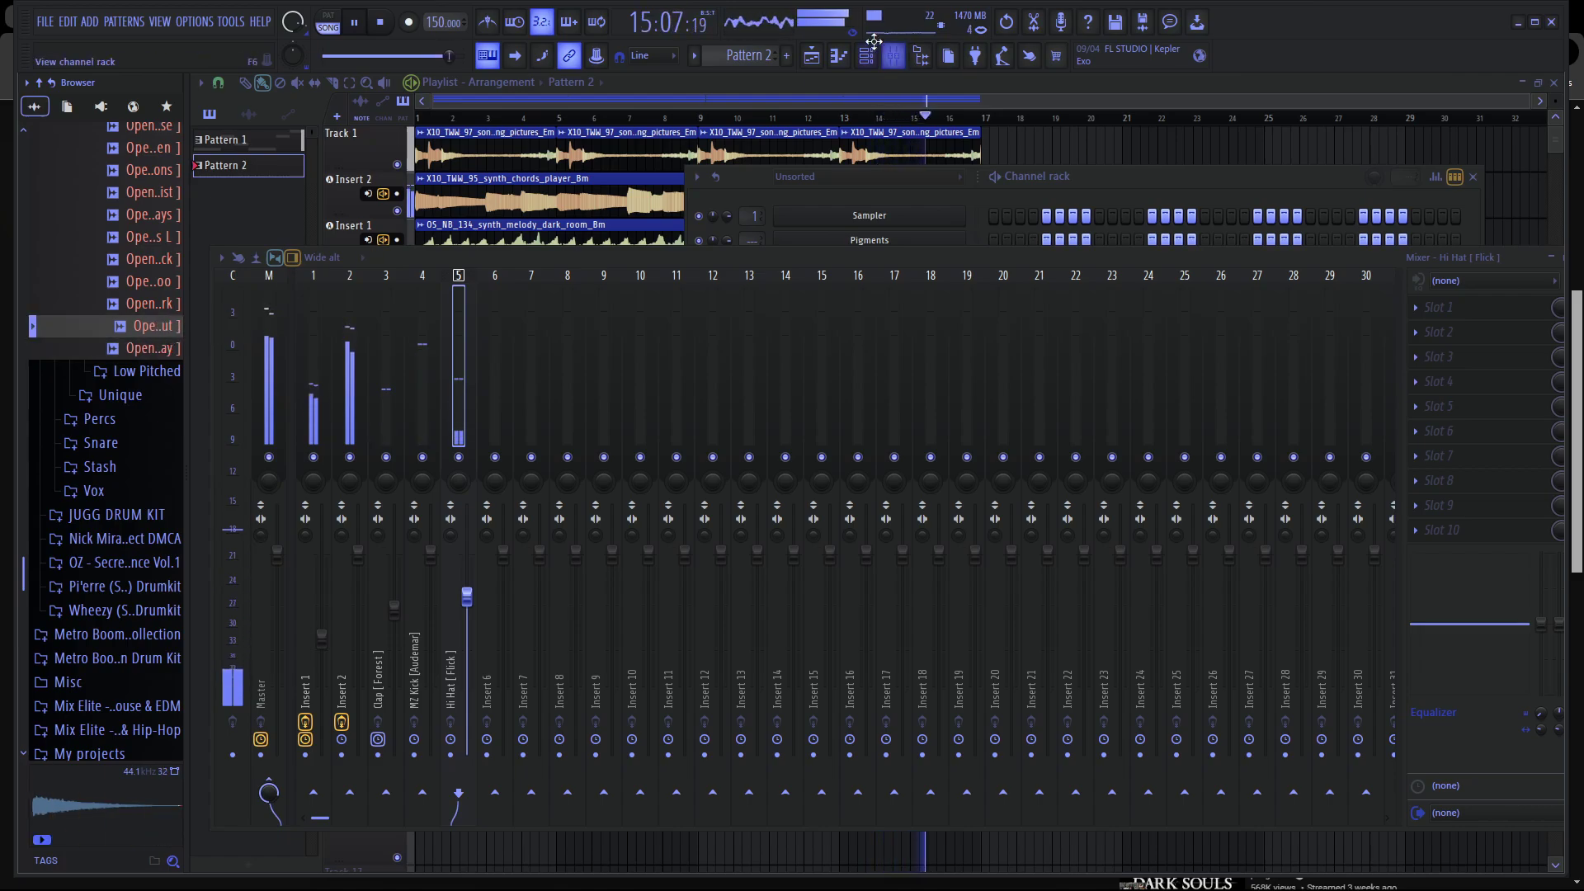
pyautogui.click(843, 56)
pyautogui.click(866, 56)
# Add Open Hat [ WithOut ] as a new channel and program a couple of hits.
pyautogui.moveTo(161, 325); pyautogui.dragTo(921, 381)
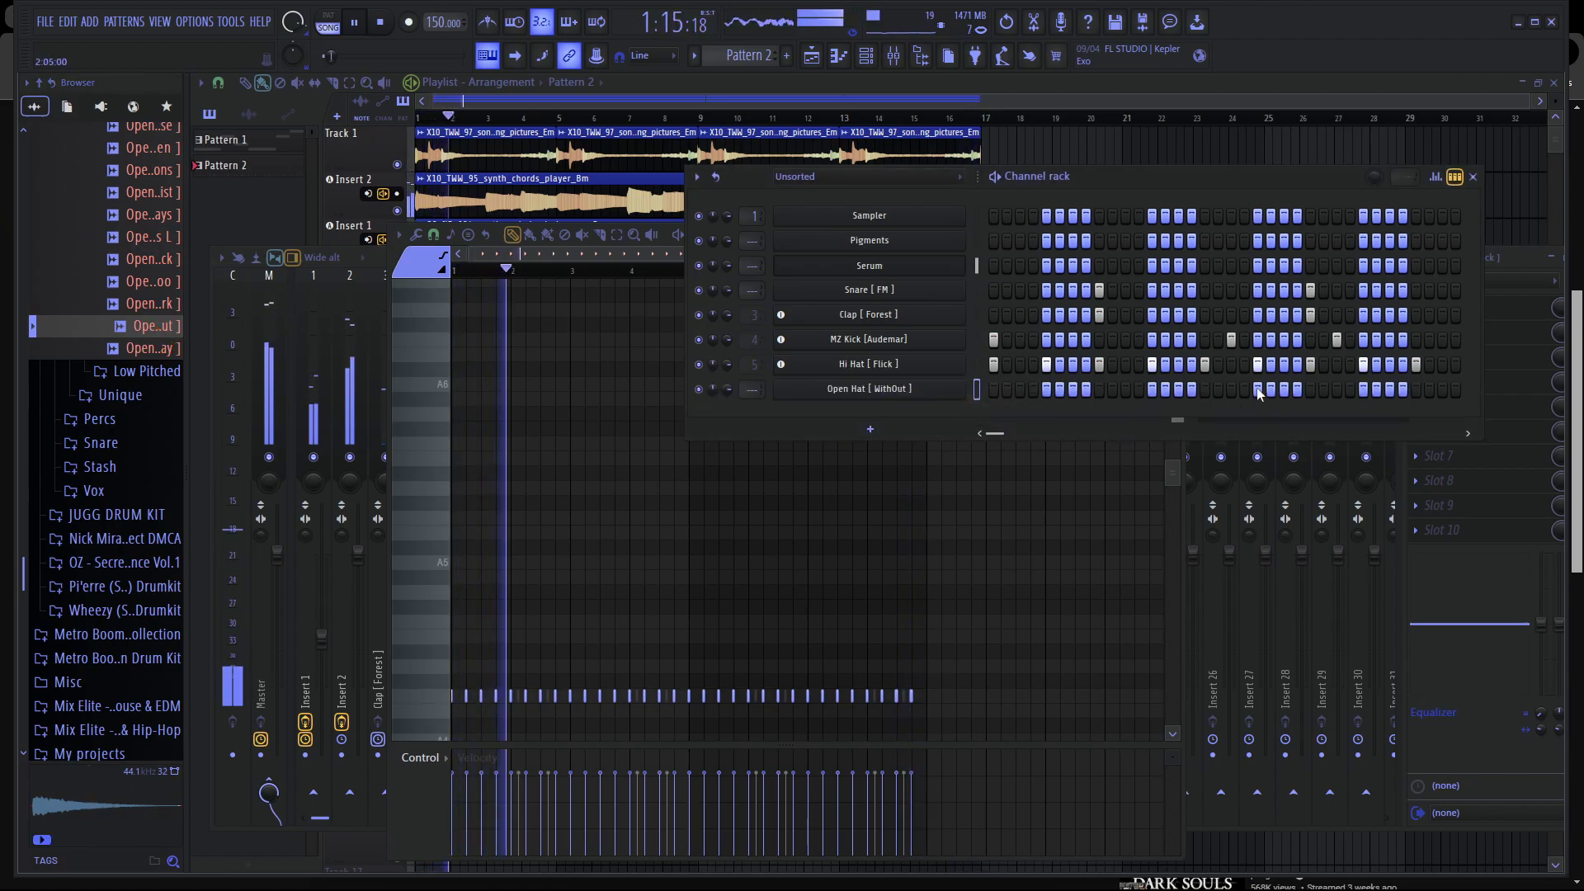
pyautogui.click(1338, 390)
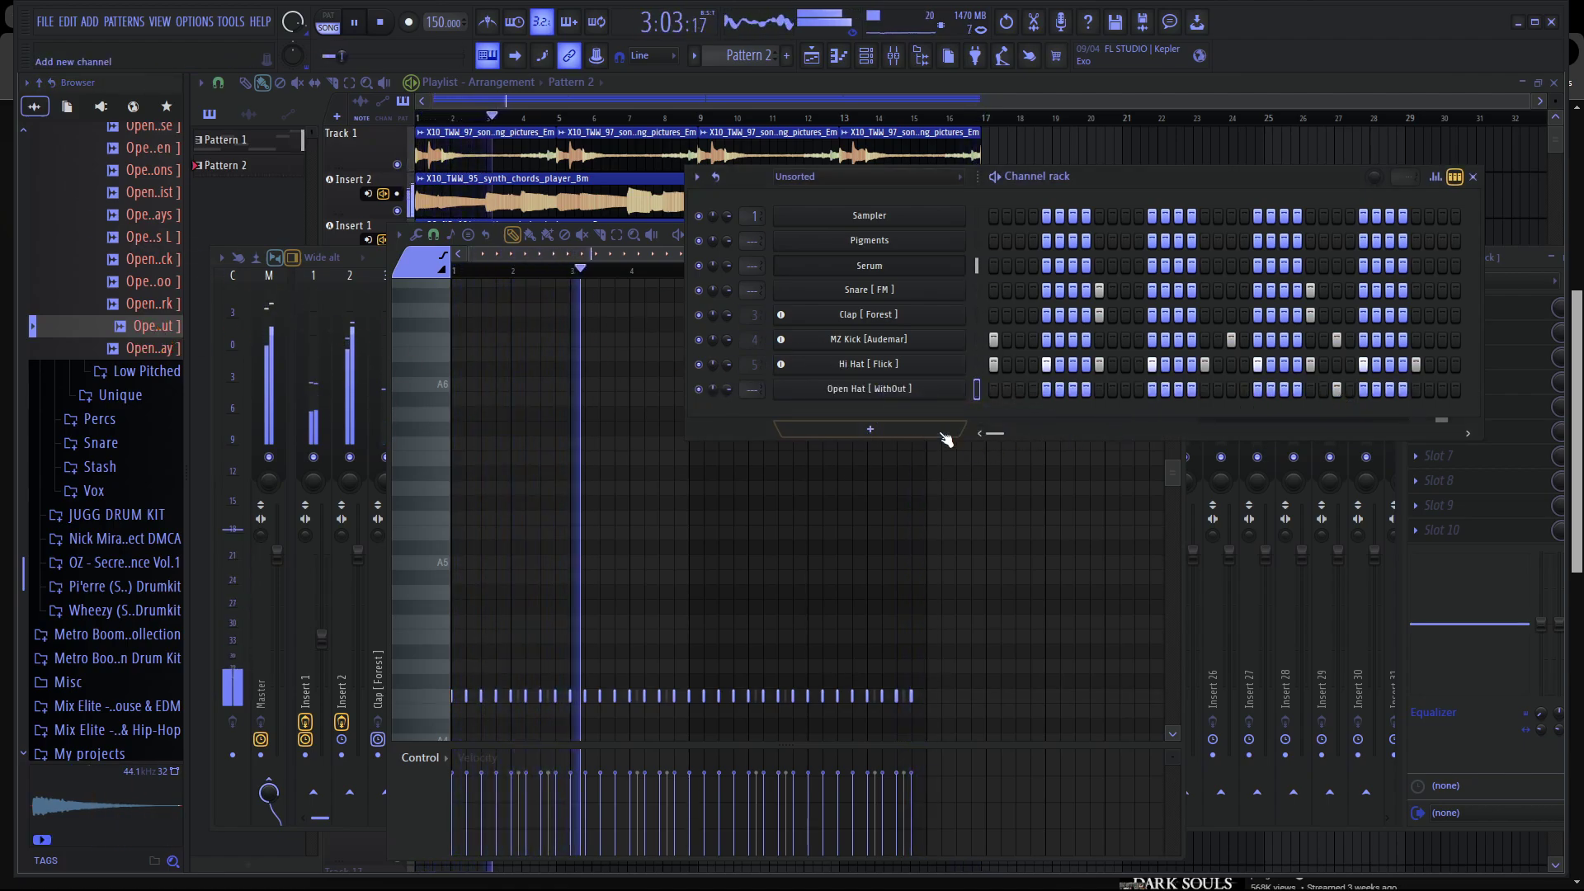
pyautogui.moveTo(998, 436); pyautogui.dragTo(1027, 437)
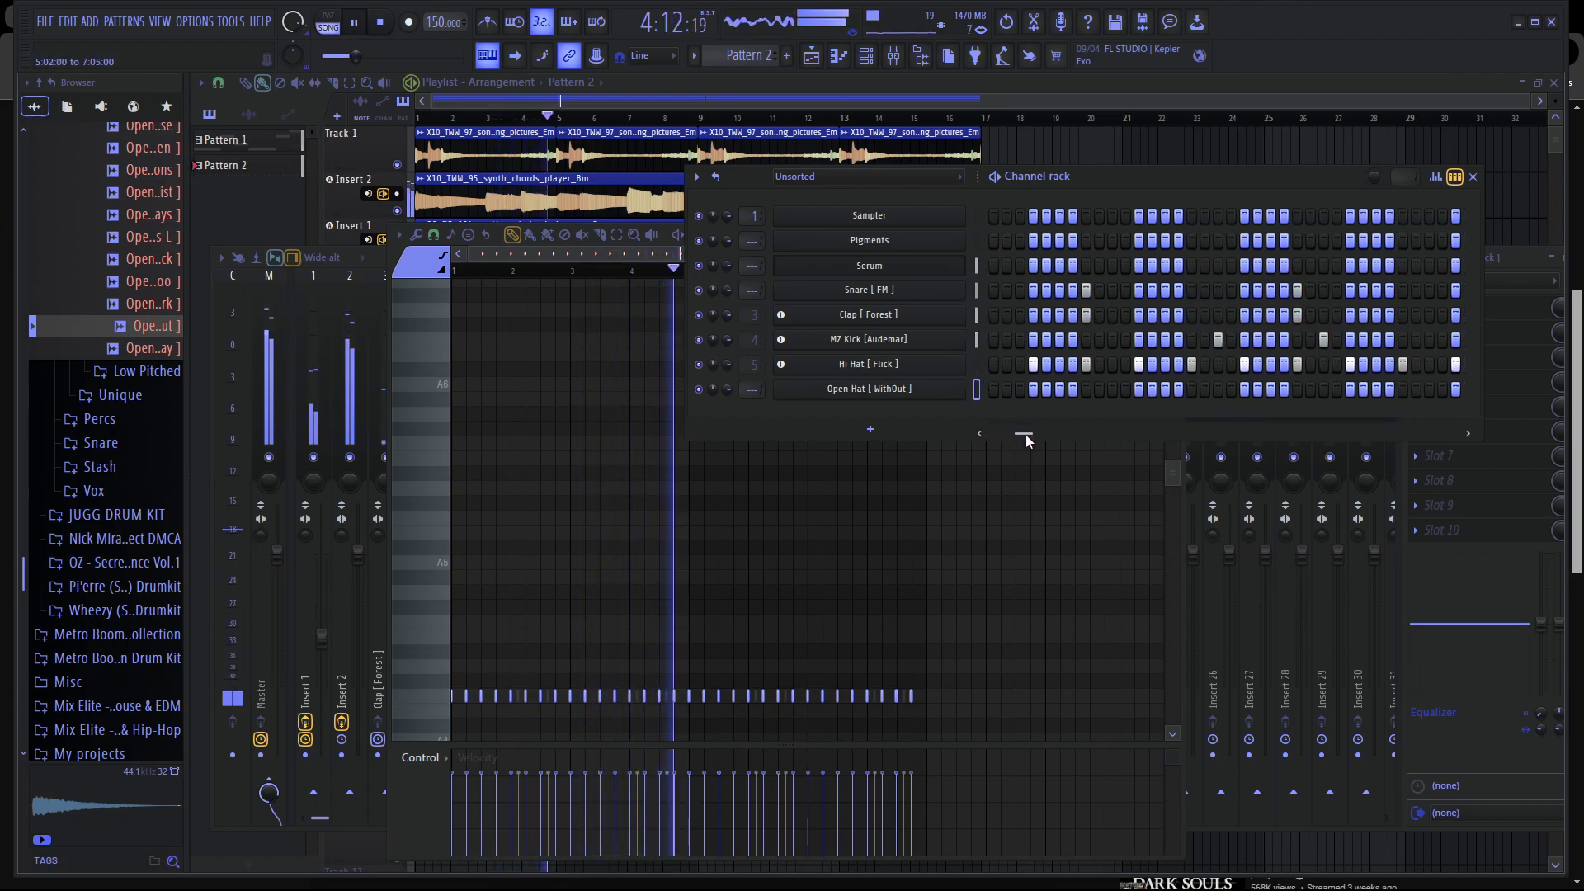
pyautogui.click(1219, 389)
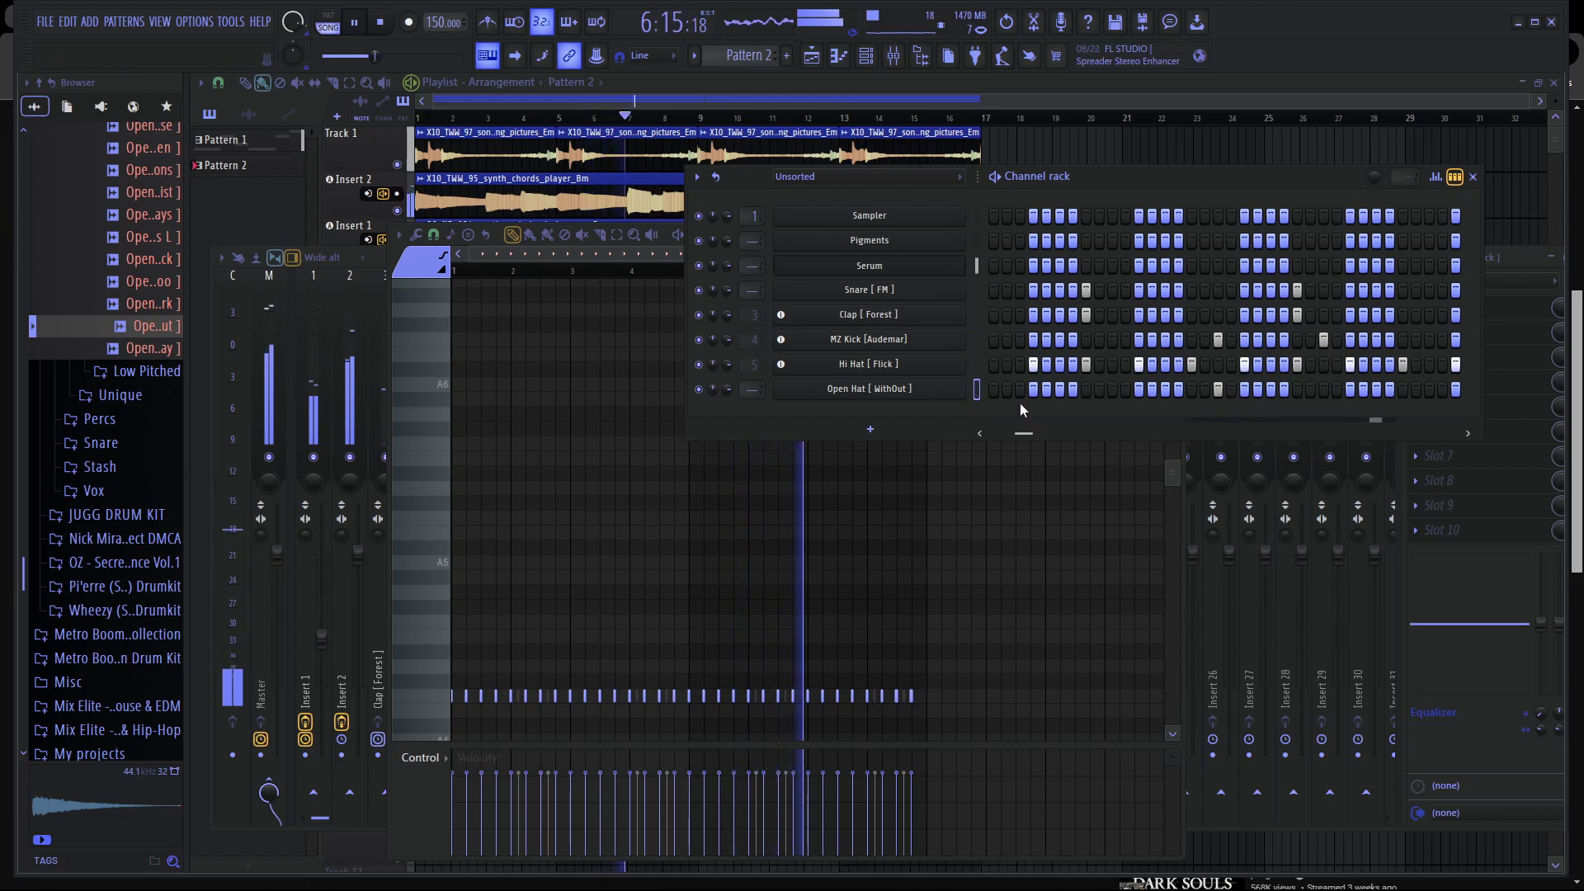
# Route the open hat to mixer Insert 6 and lower its volume.
pyautogui.click(891, 463)
pyautogui.click(1092, 184)
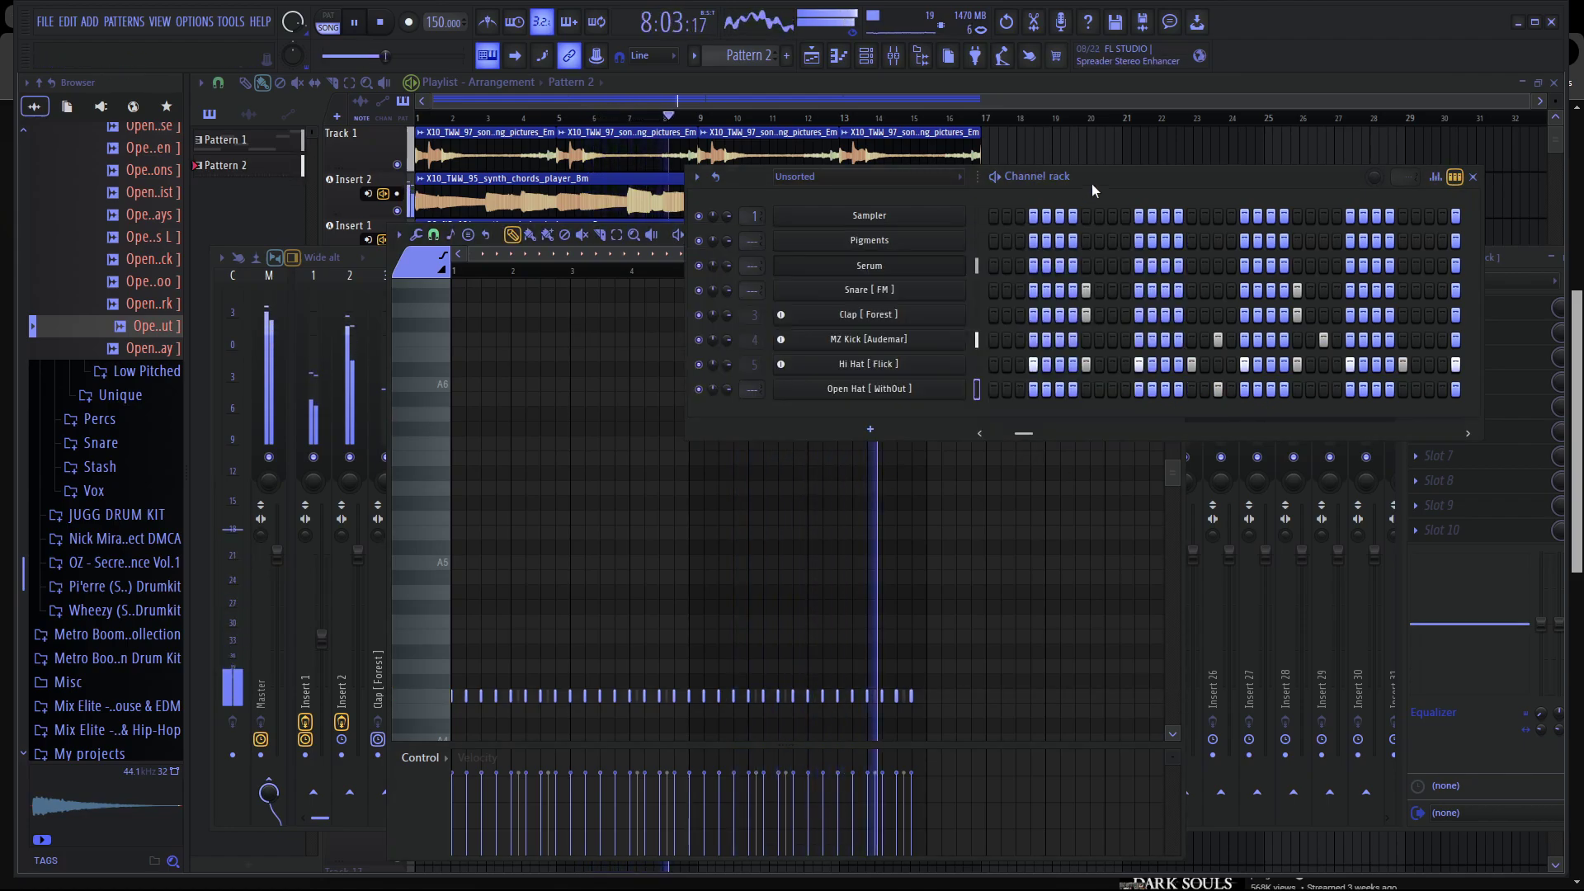
pyautogui.rightClick(867, 390)
pyautogui.click(1037, 598)
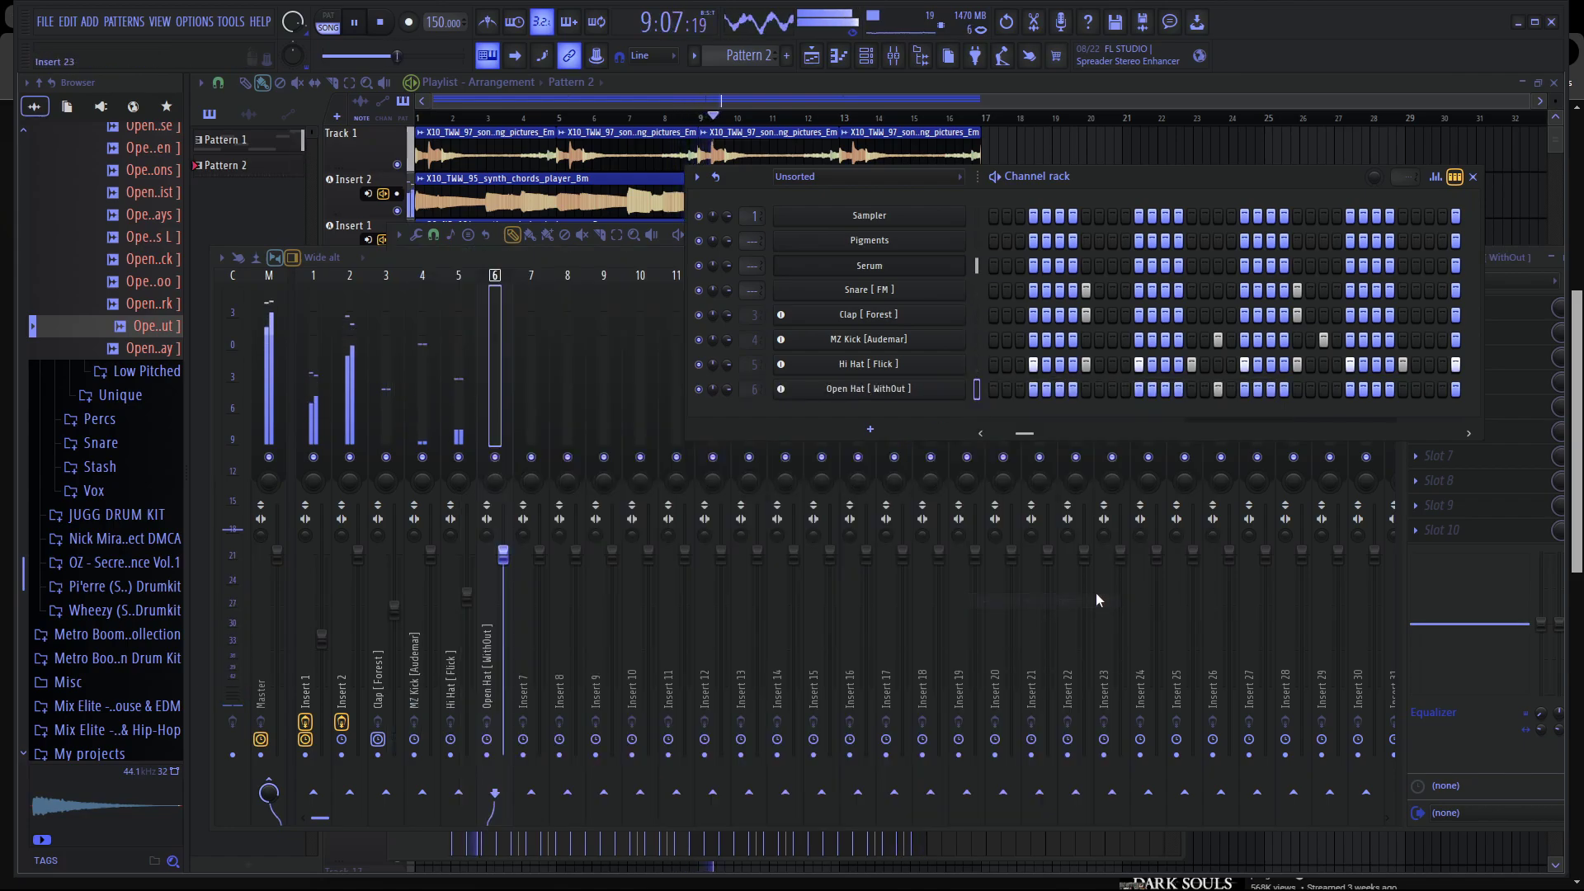
pyautogui.moveTo(503, 563); pyautogui.dragTo(503, 588)
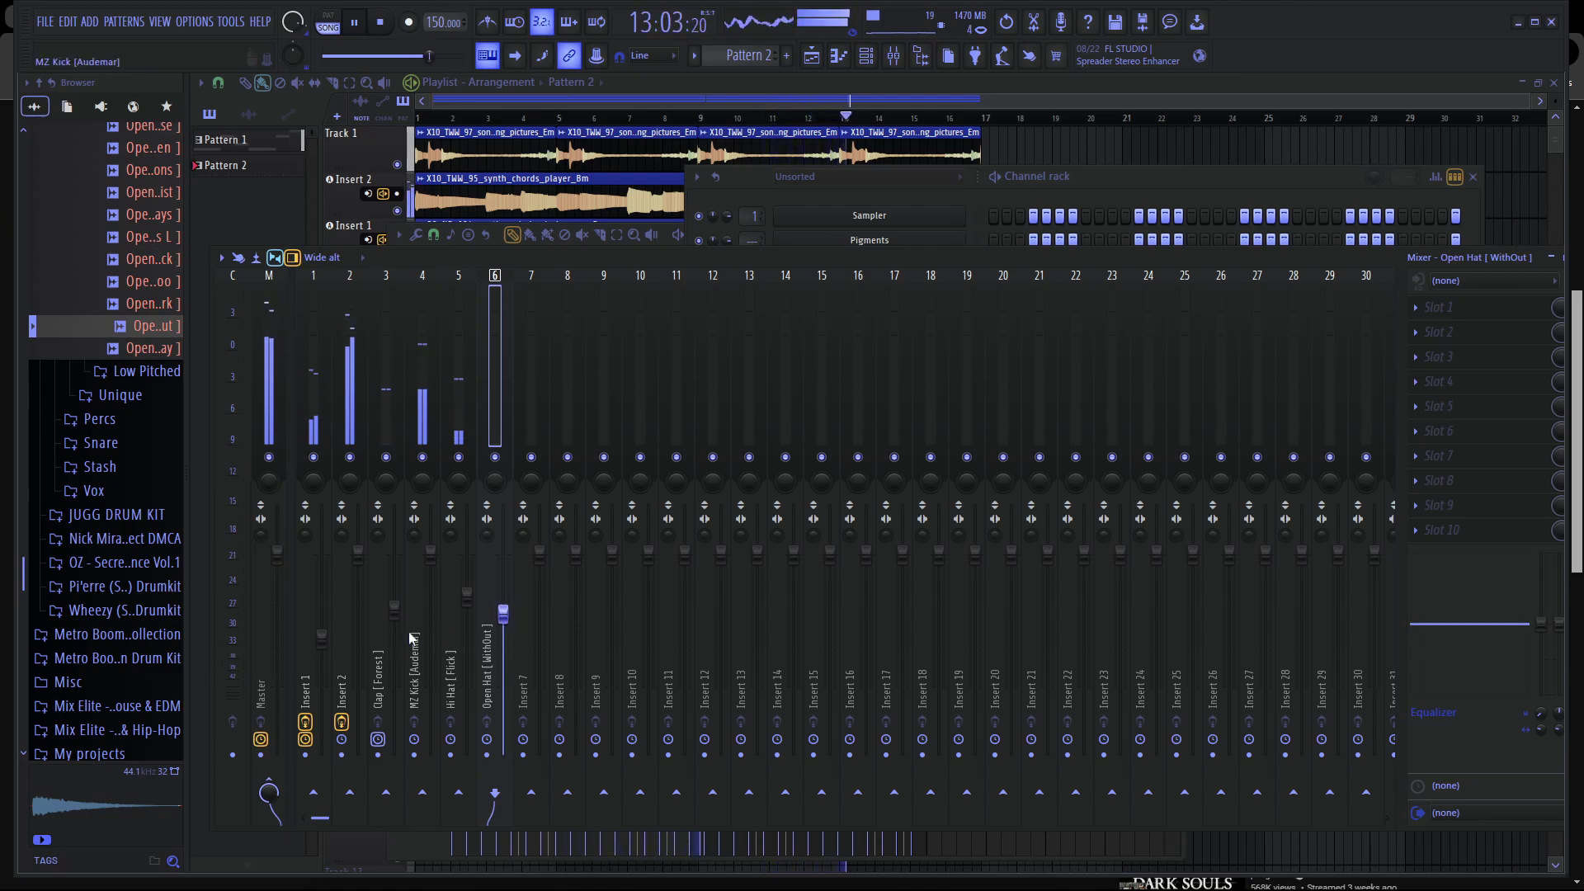
# Lengthen the last Track 1 loop clip in the playlist, after undoing a trial clip deletion.
pyautogui.click(832, 79)
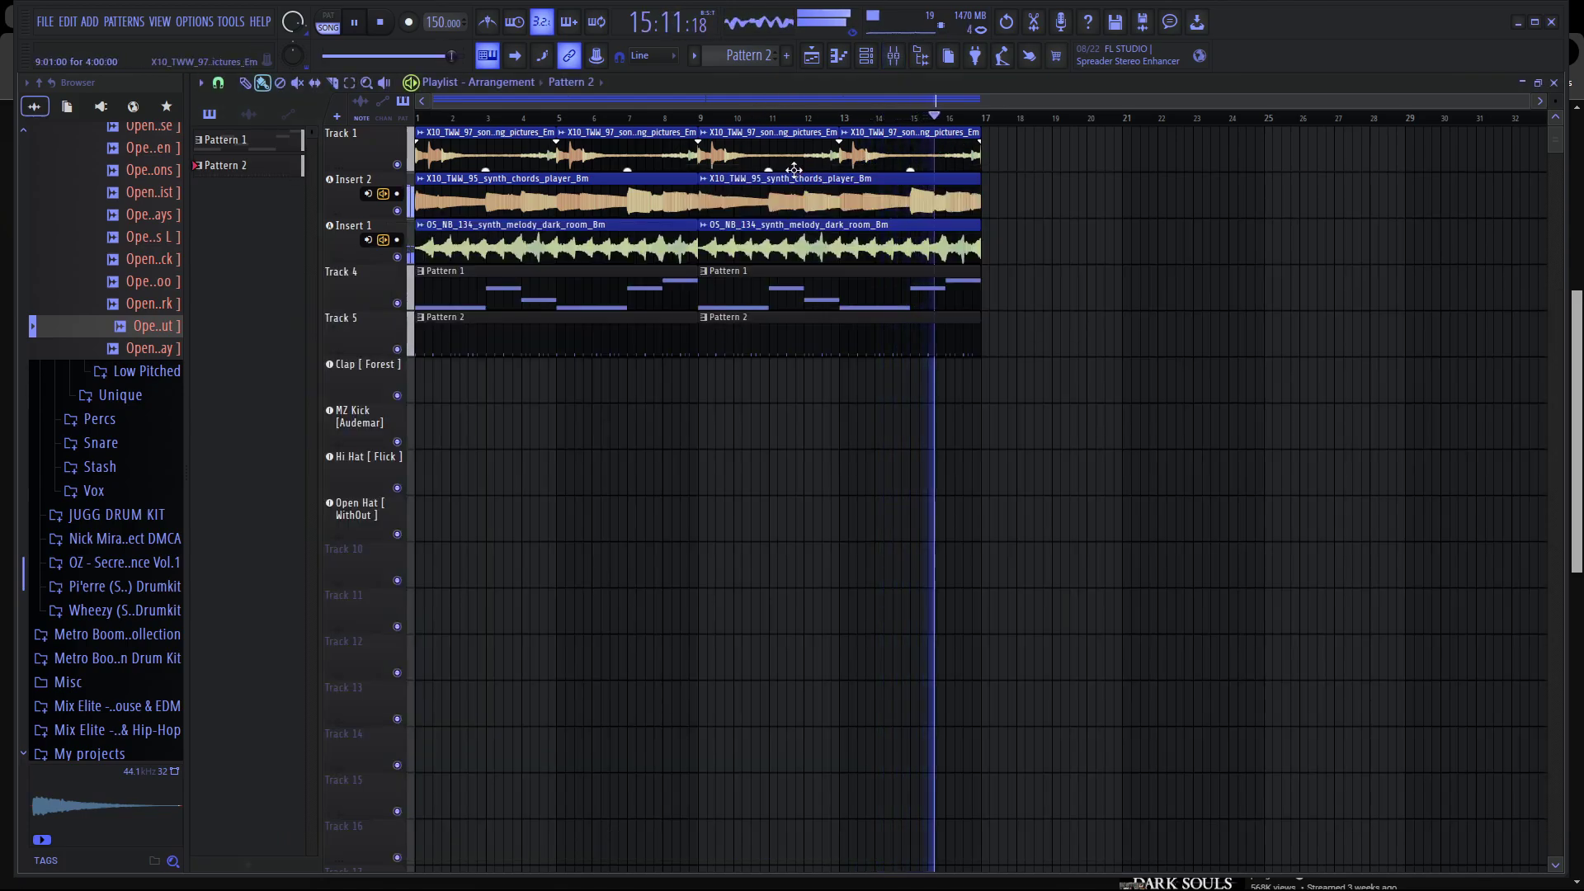
pyautogui.press('space')
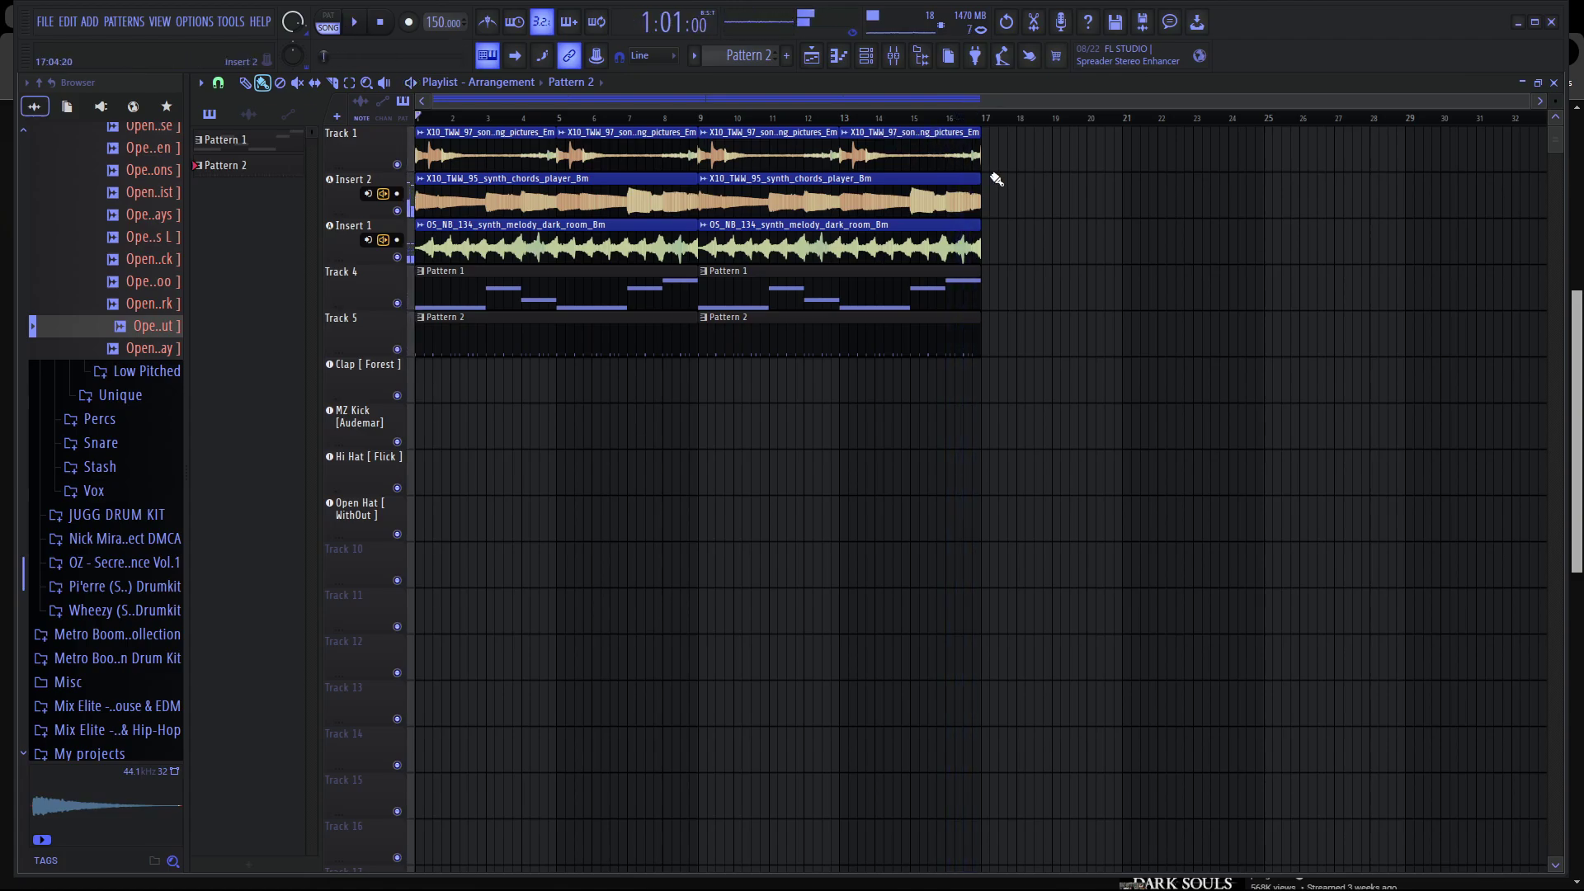
pyautogui.rightClick(489, 164)
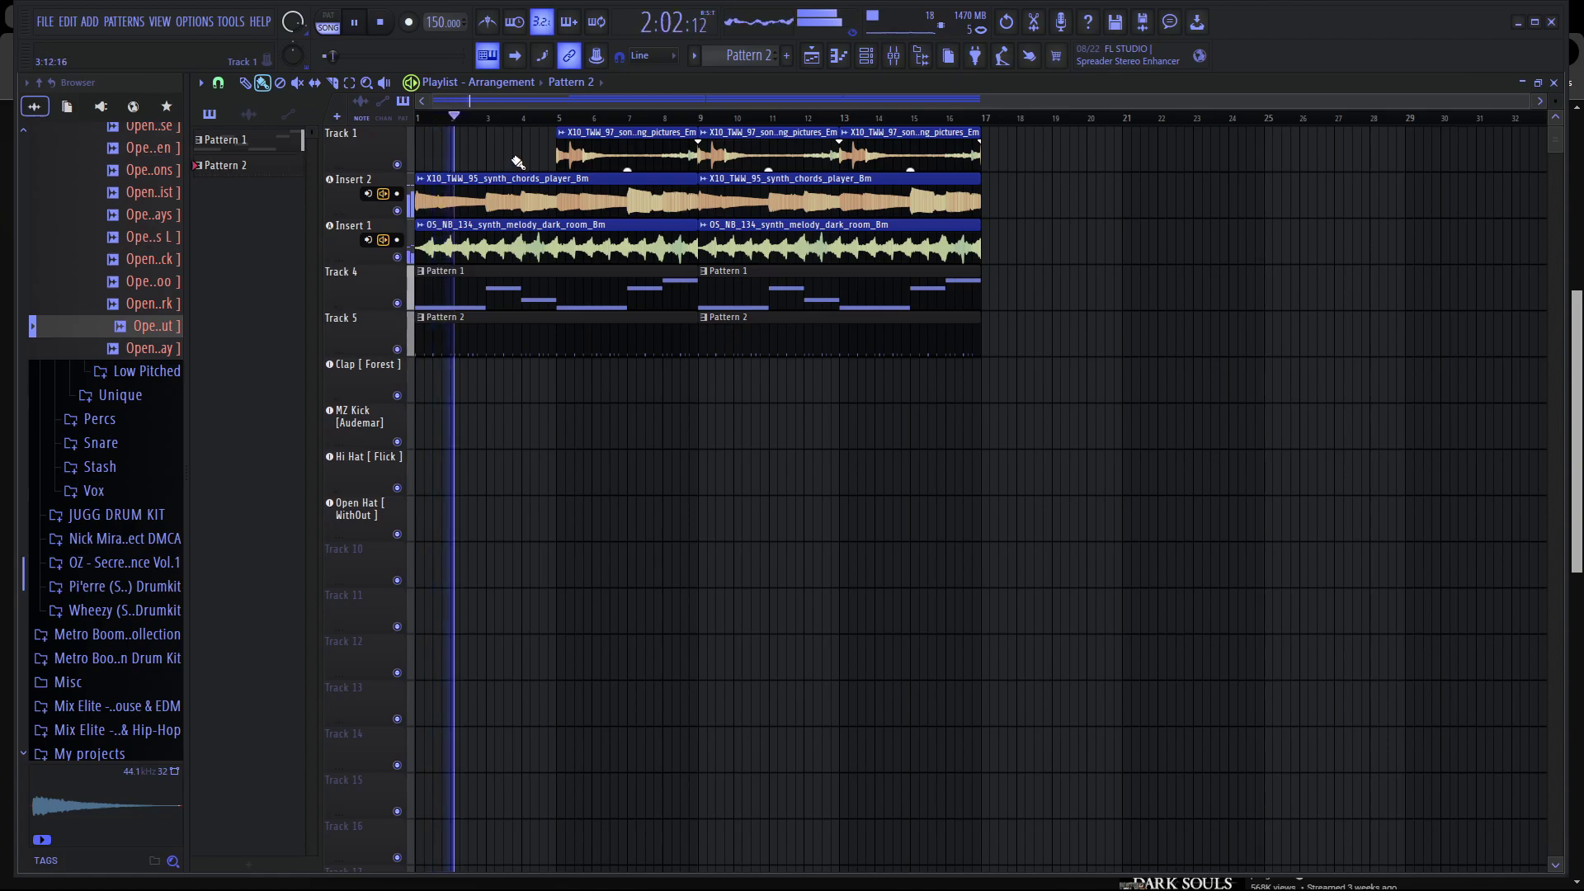
pyautogui.hotkey('ctrl', 'z')
pyautogui.press('space')
pyautogui.press('space')
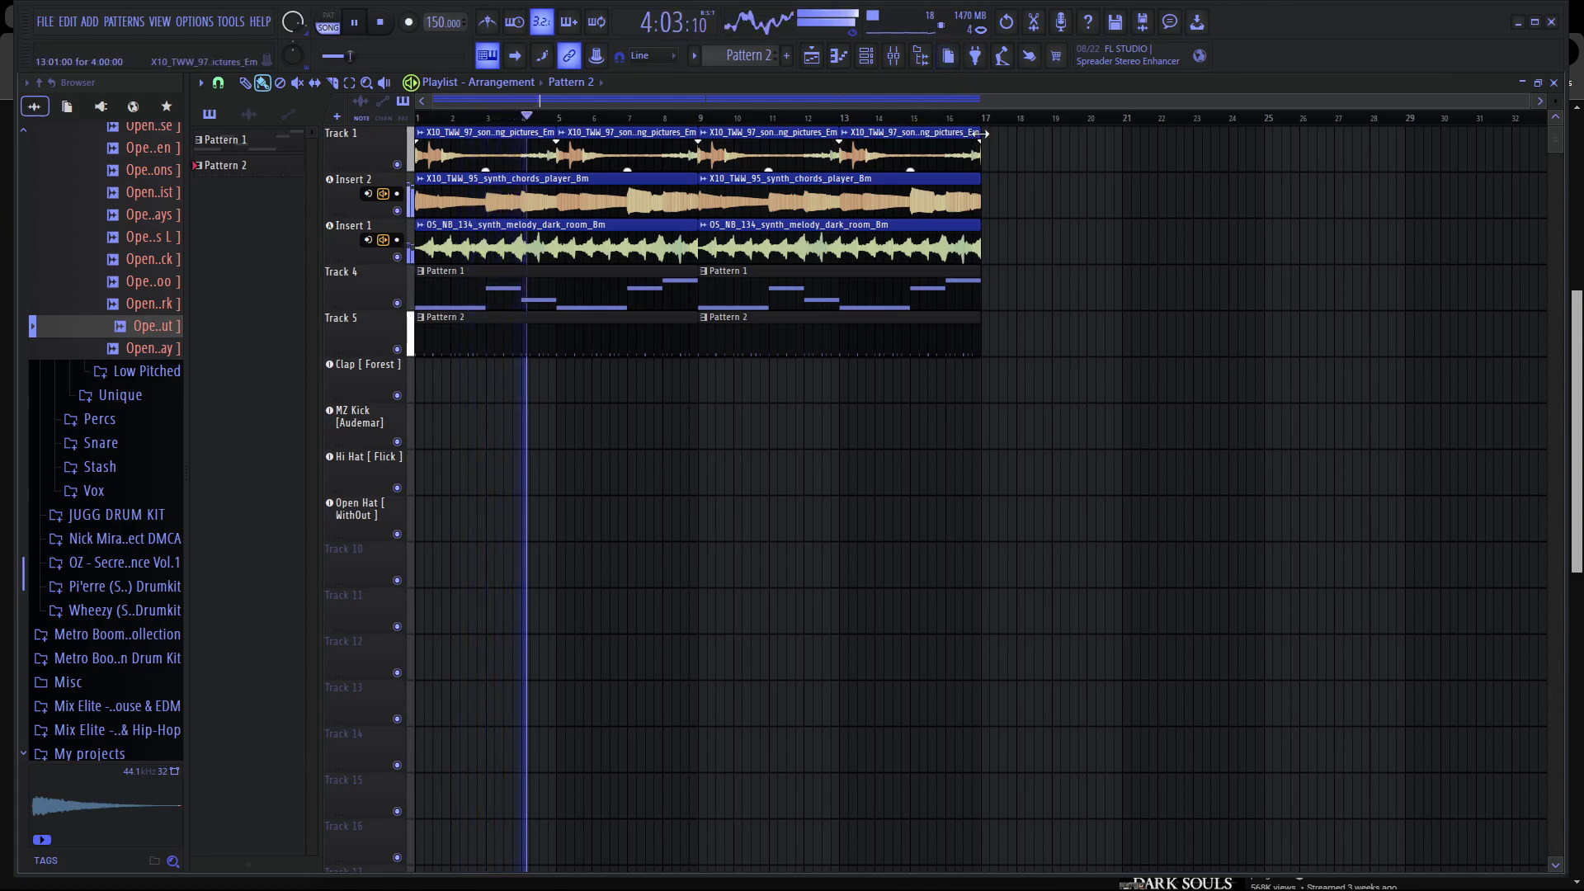
pyautogui.moveTo(979, 138); pyautogui.dragTo(1009, 135)
pyautogui.hotkey('ctrl', 'z')
pyautogui.hotkey('ctrl', 'z')
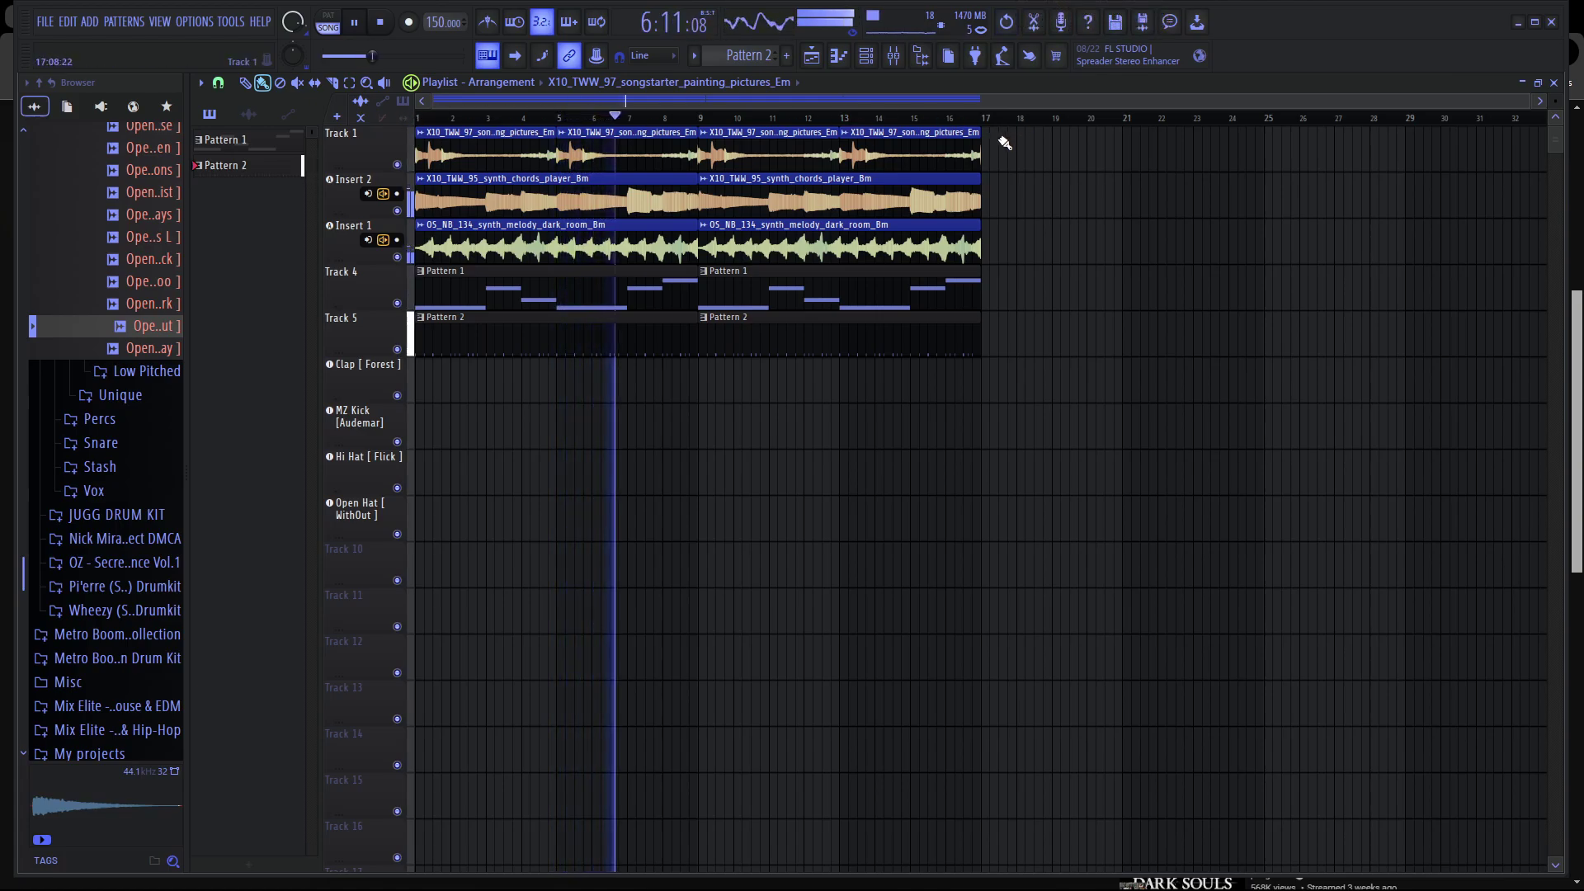
pyautogui.moveTo(982, 140); pyautogui.dragTo(1124, 143)
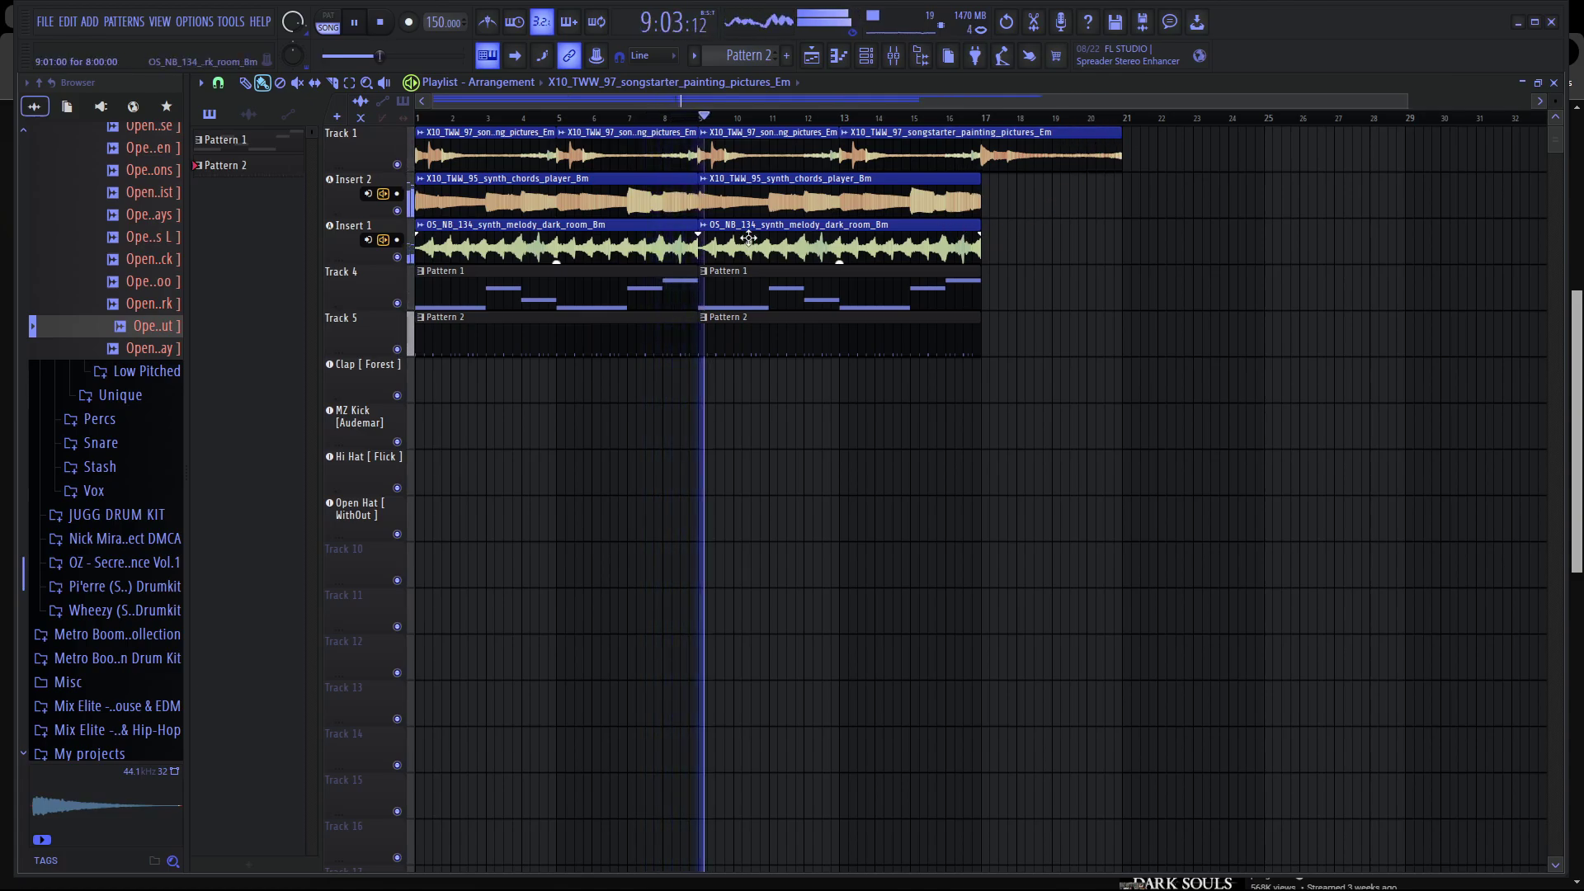
# Copy the melody, Pattern 1 and Pattern 2 clips onto bar 17.
pyautogui.moveTo(769, 246); pyautogui.dragTo(1053, 248)
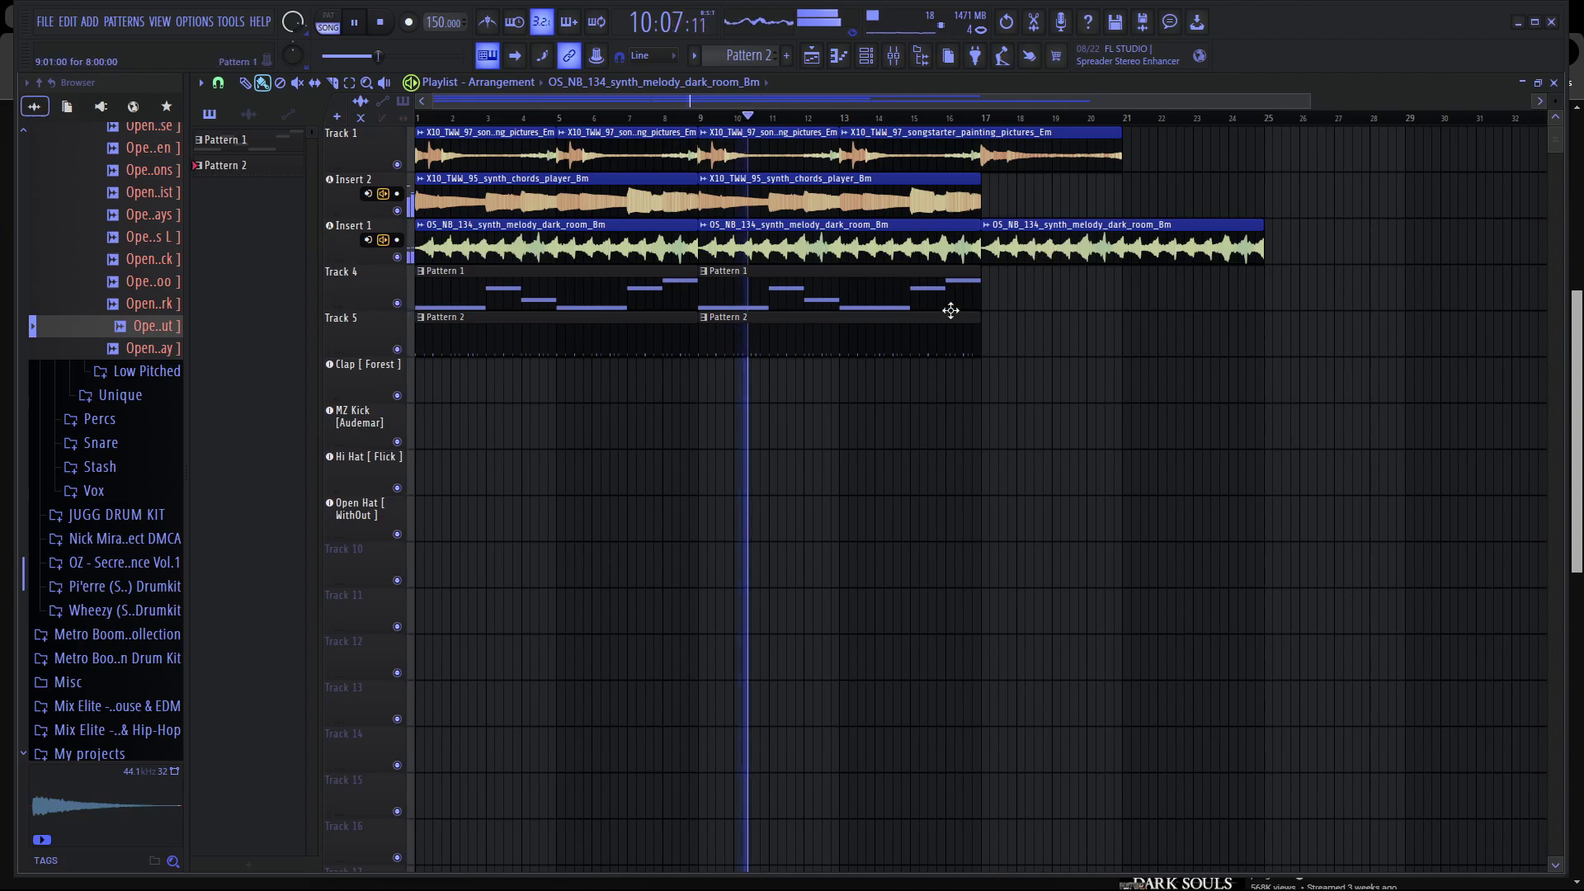
pyautogui.moveTo(850, 289); pyautogui.dragTo(1178, 287)
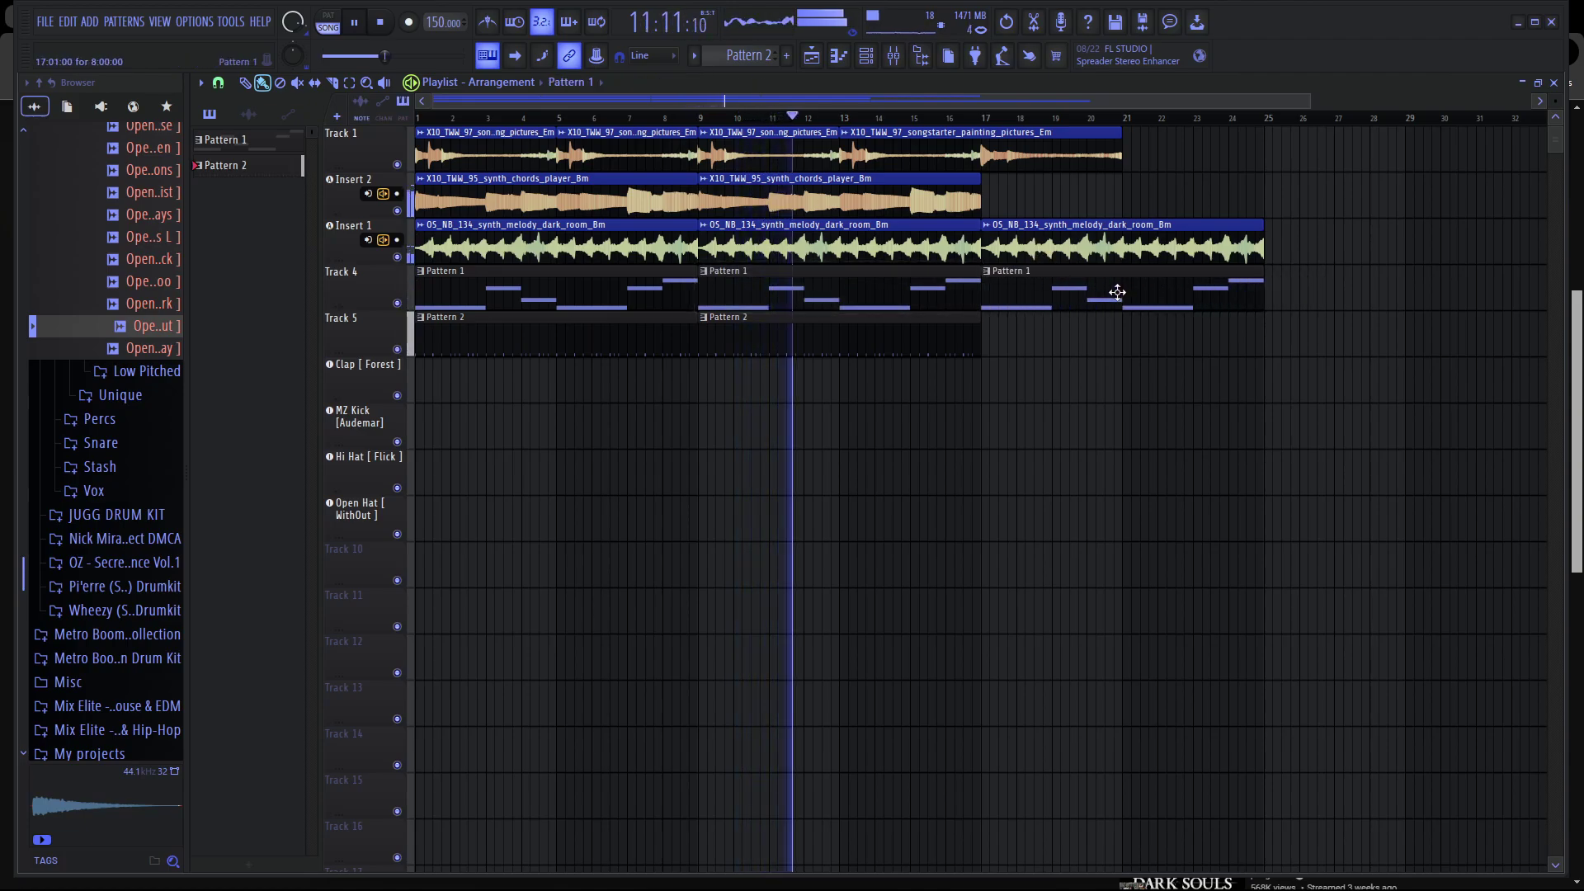
pyautogui.moveTo(810, 353); pyautogui.dragTo(1091, 347)
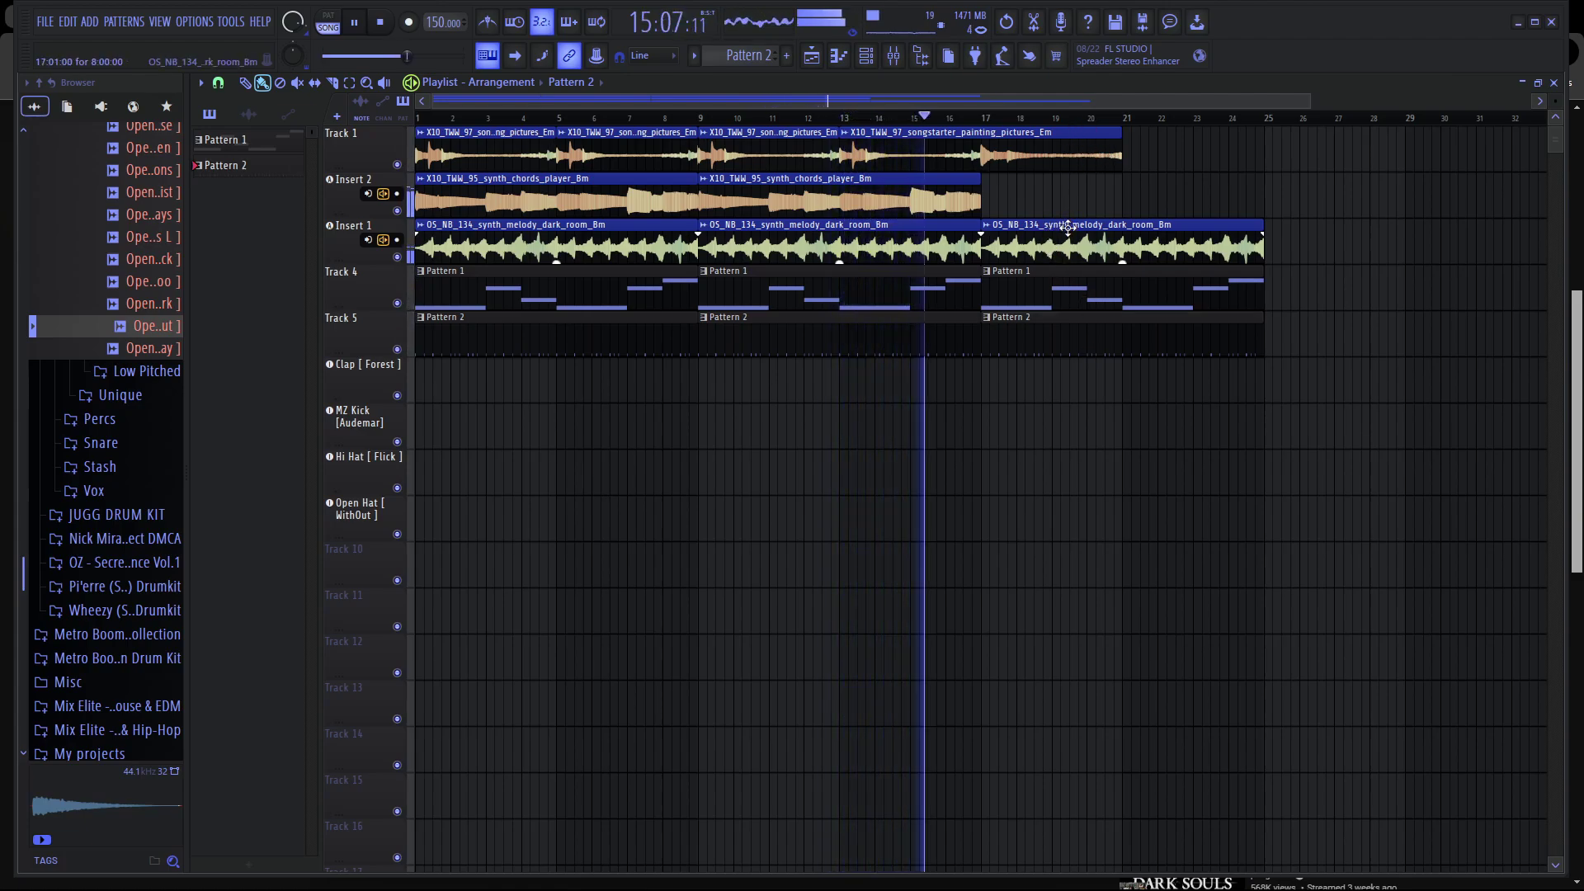
pyautogui.scroll(3, 1069, 224)
pyautogui.scroll(2, 1069, 224)
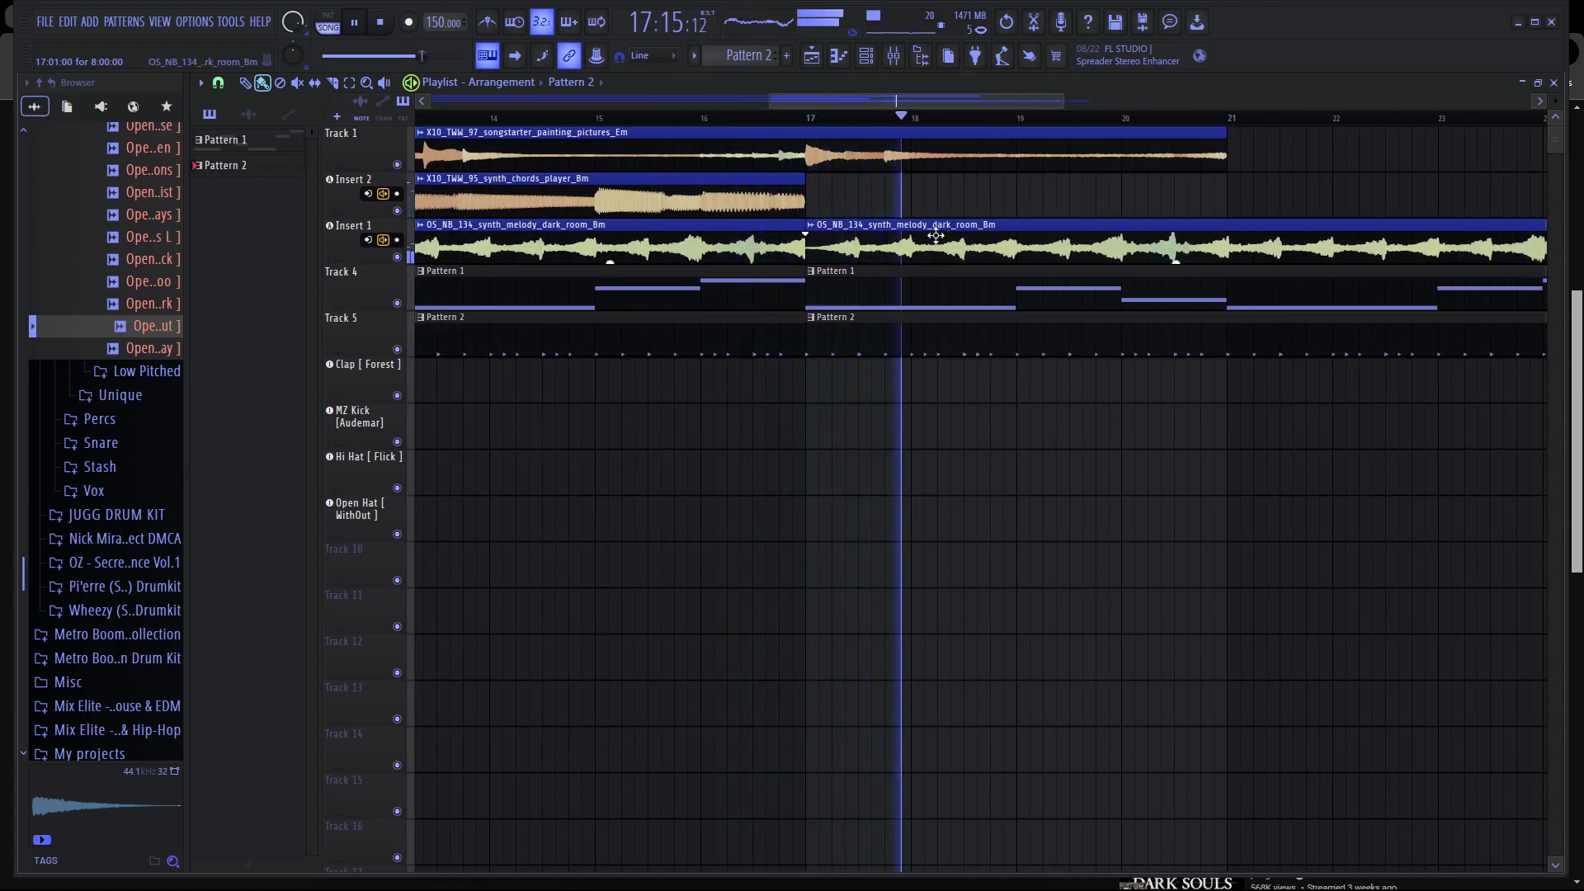
pyautogui.scroll(-3, 907, 198)
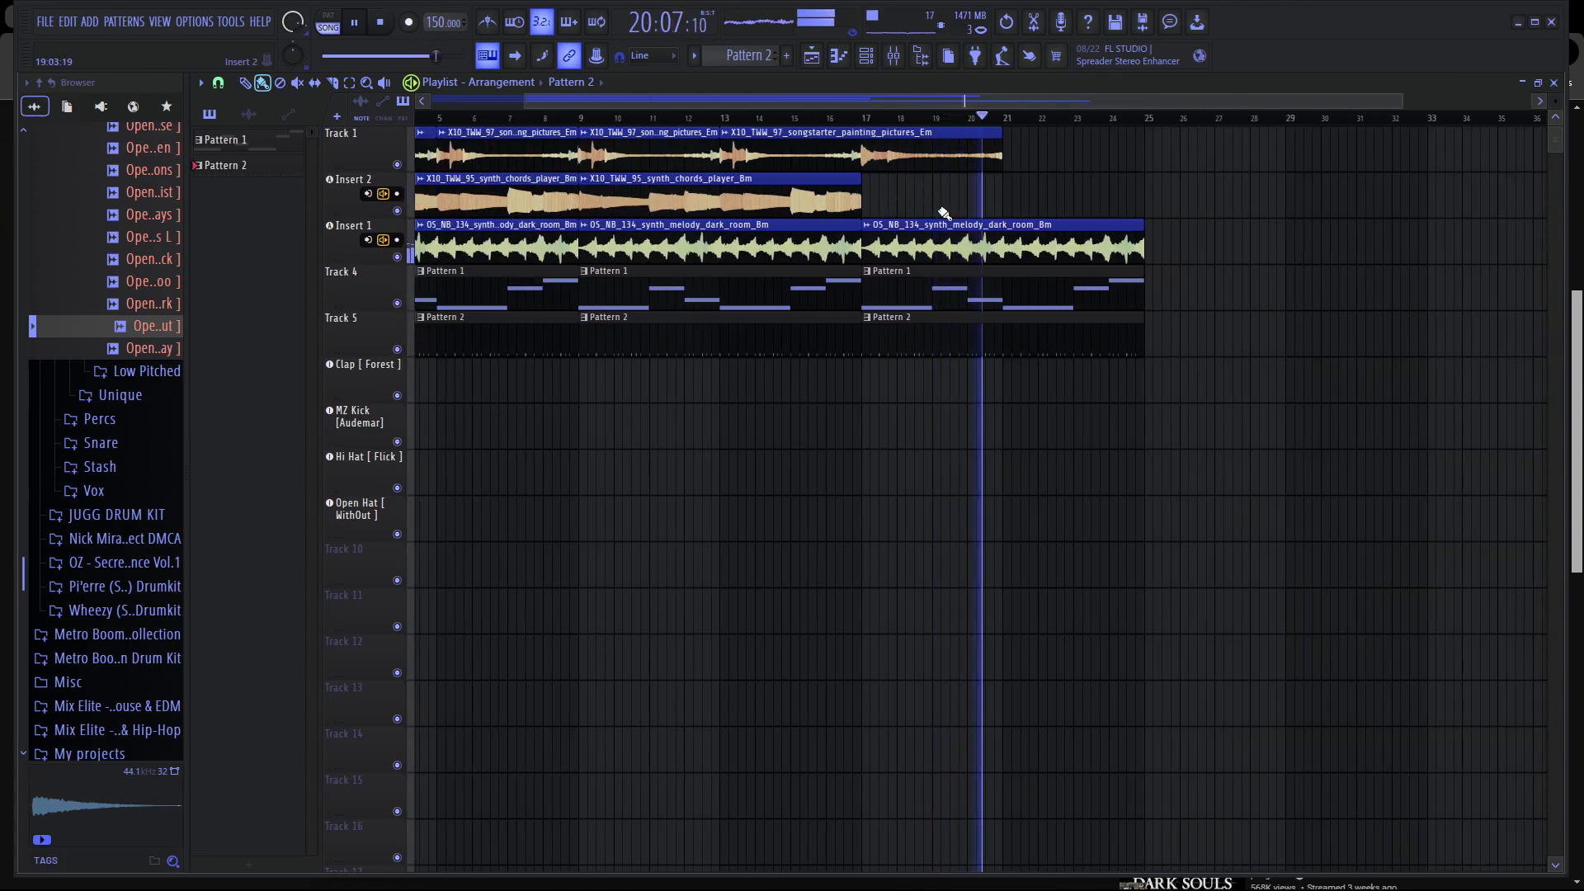
pyautogui.press('space')
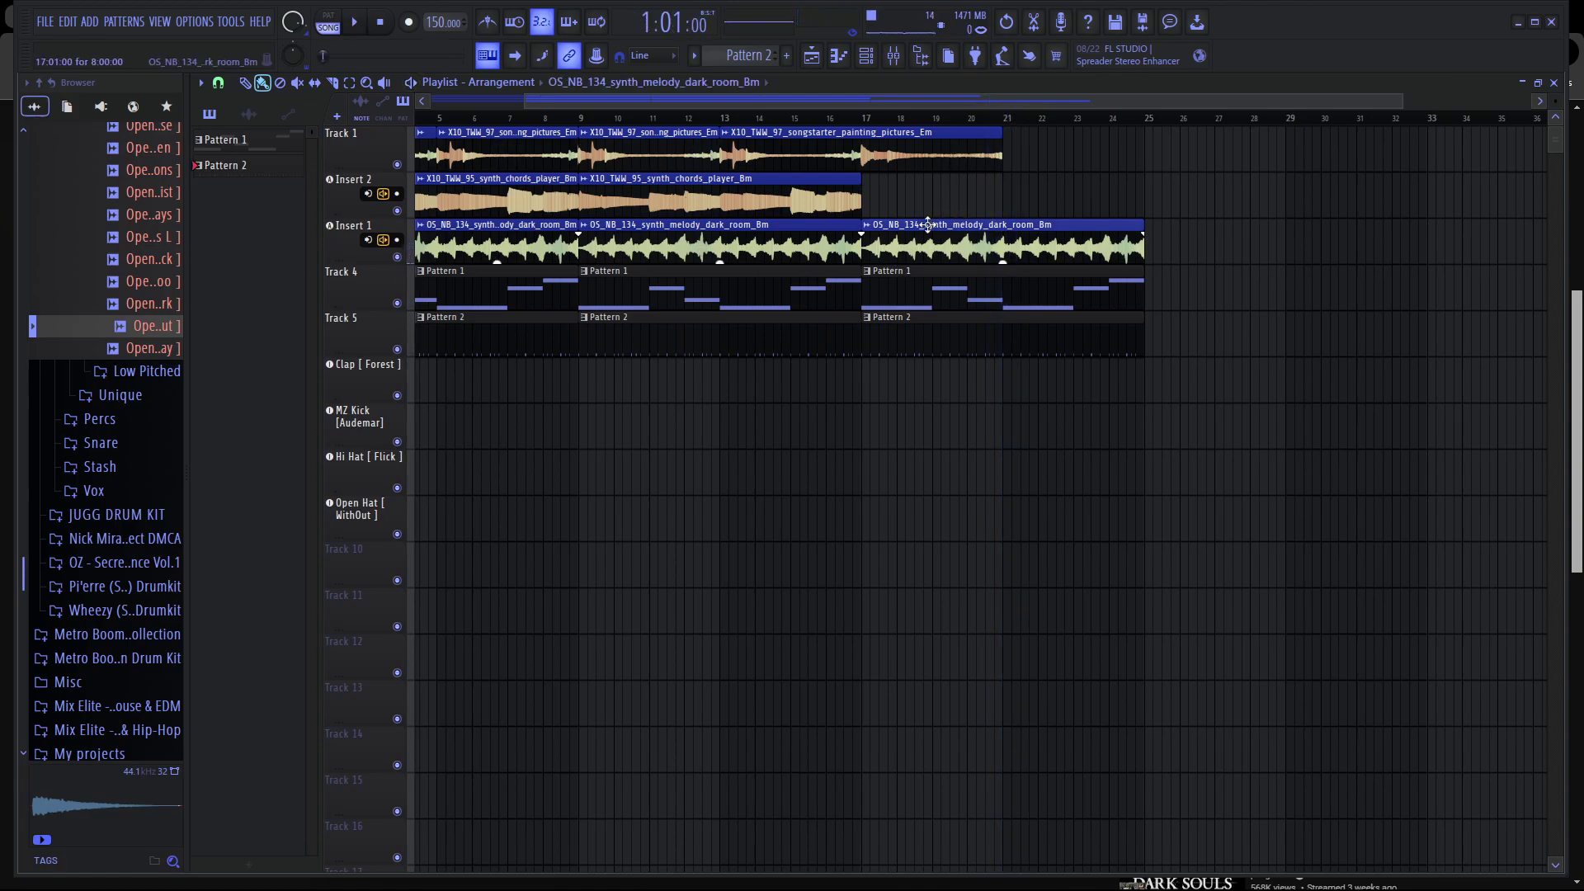
pyautogui.doubleClick(928, 224)
pyautogui.press('Escape')
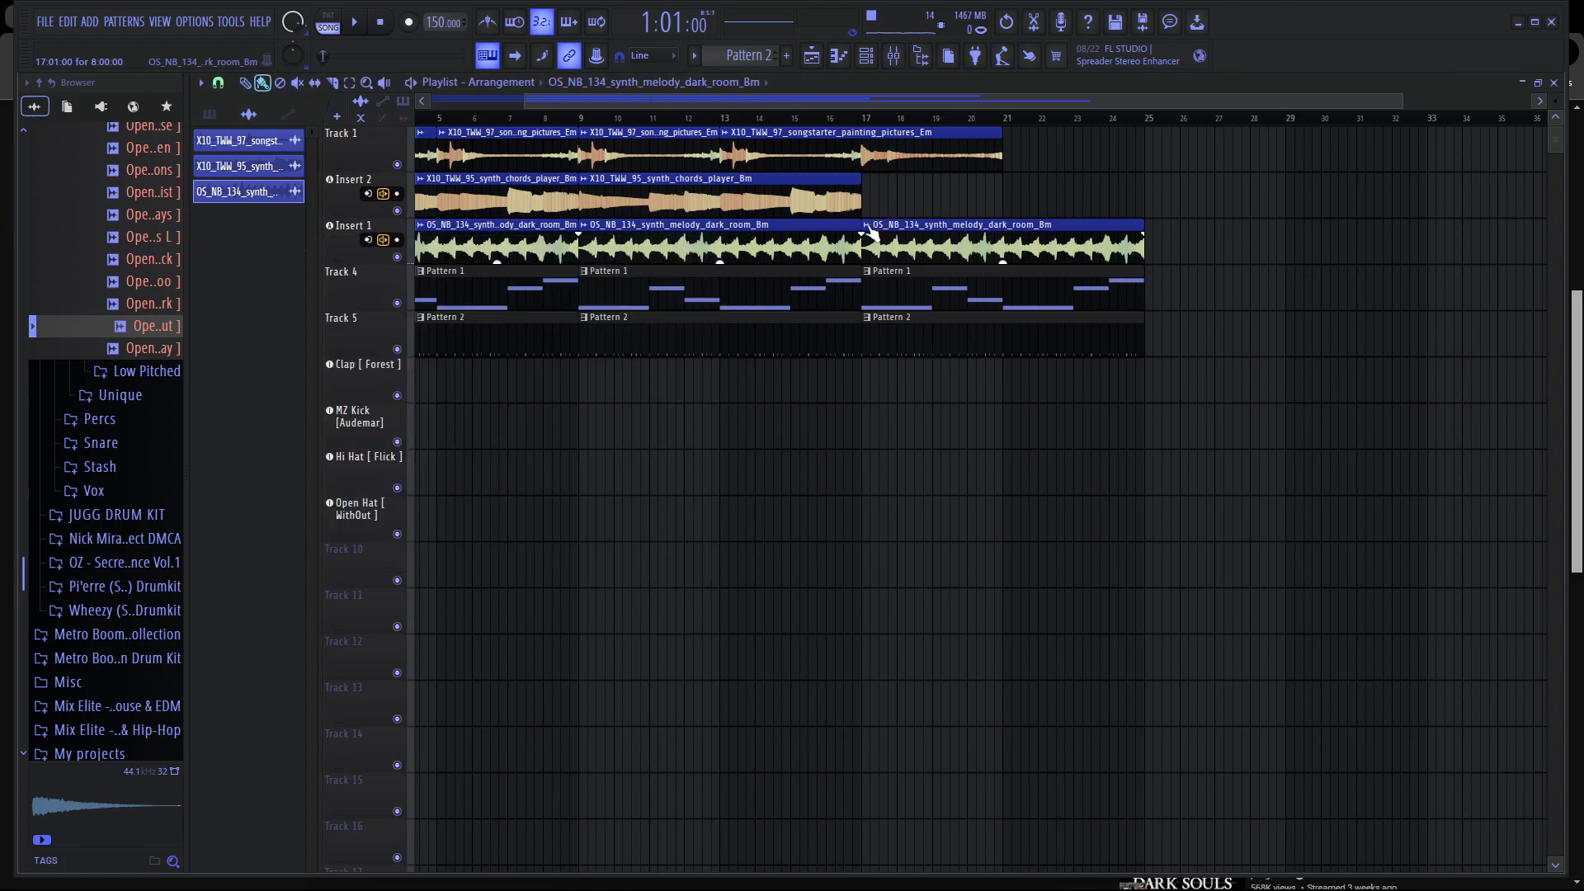
# Make the bar 17 melody clip unique, open its settings, and play from bar 17.
pyautogui.rightClick(866, 226)
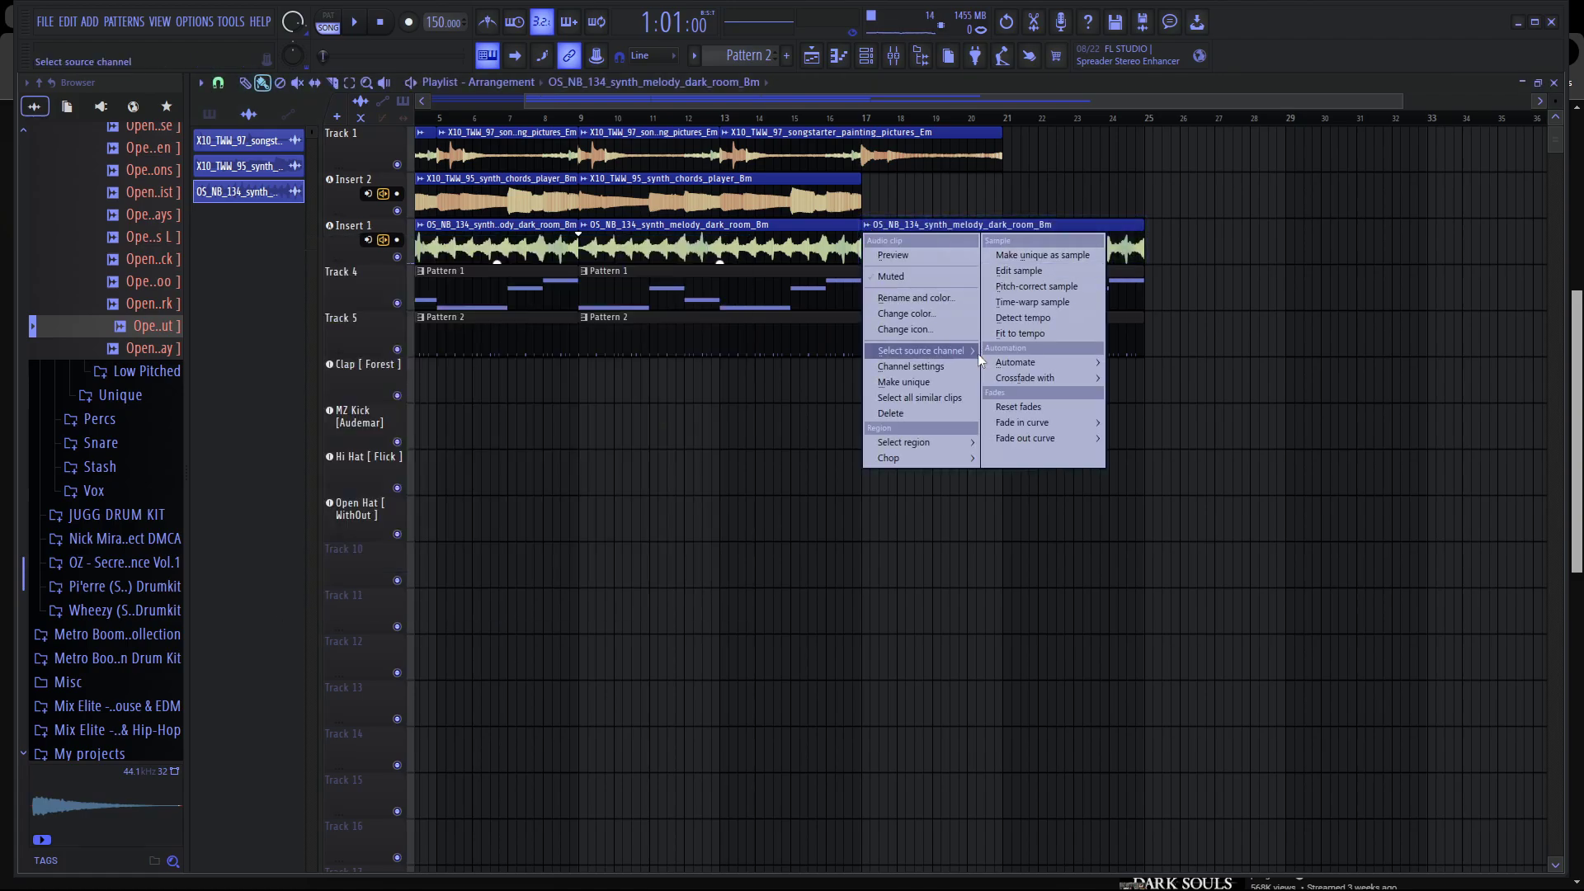
pyautogui.click(957, 384)
pyautogui.doubleClick(998, 226)
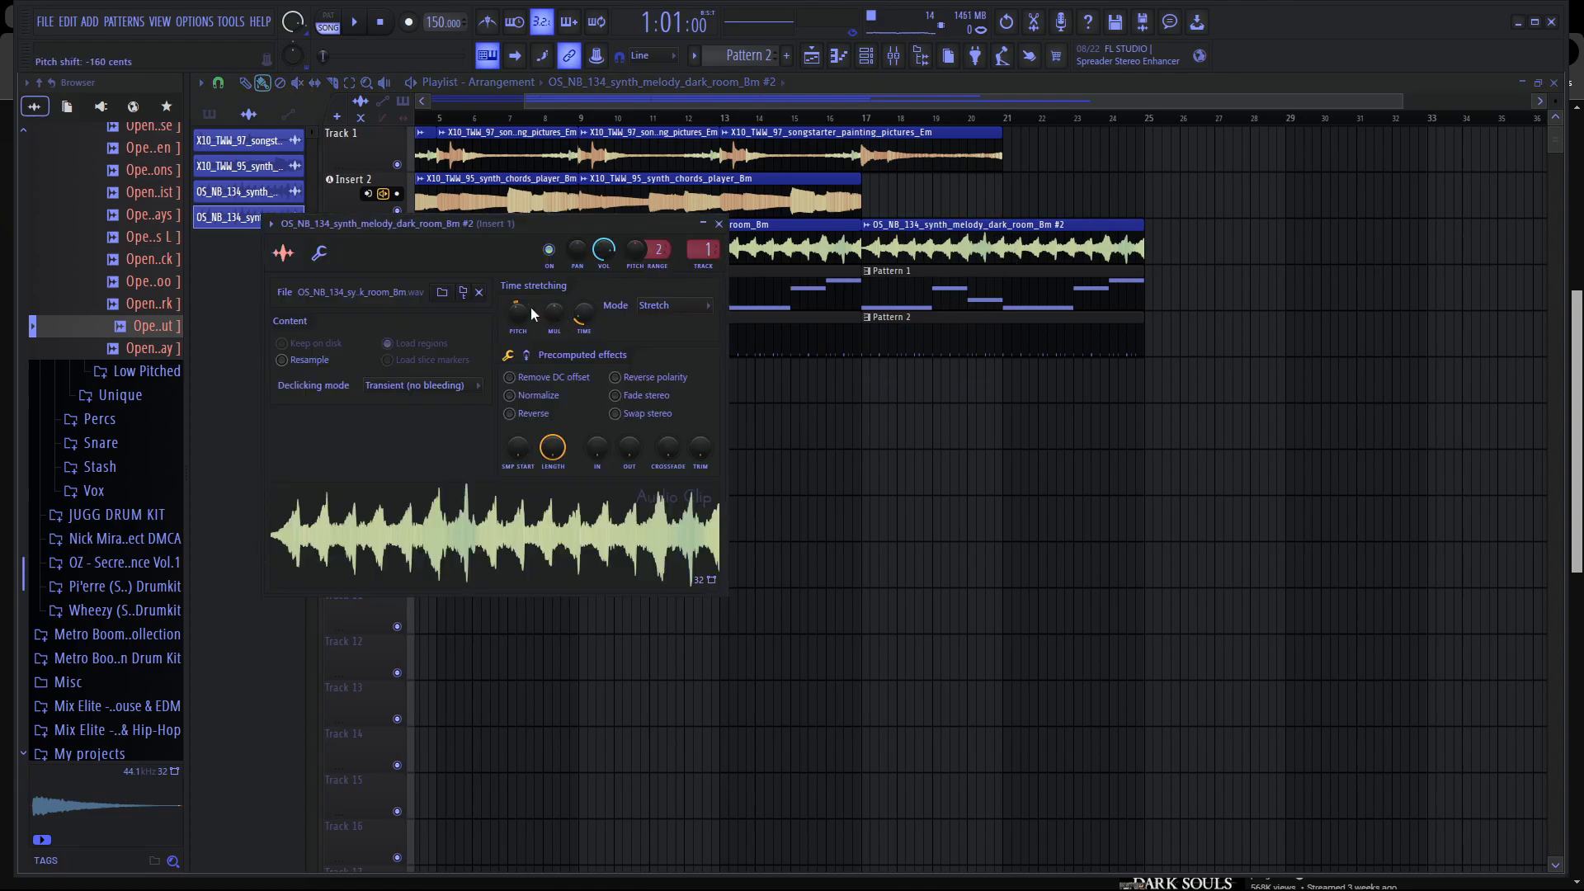
pyautogui.click(866, 124)
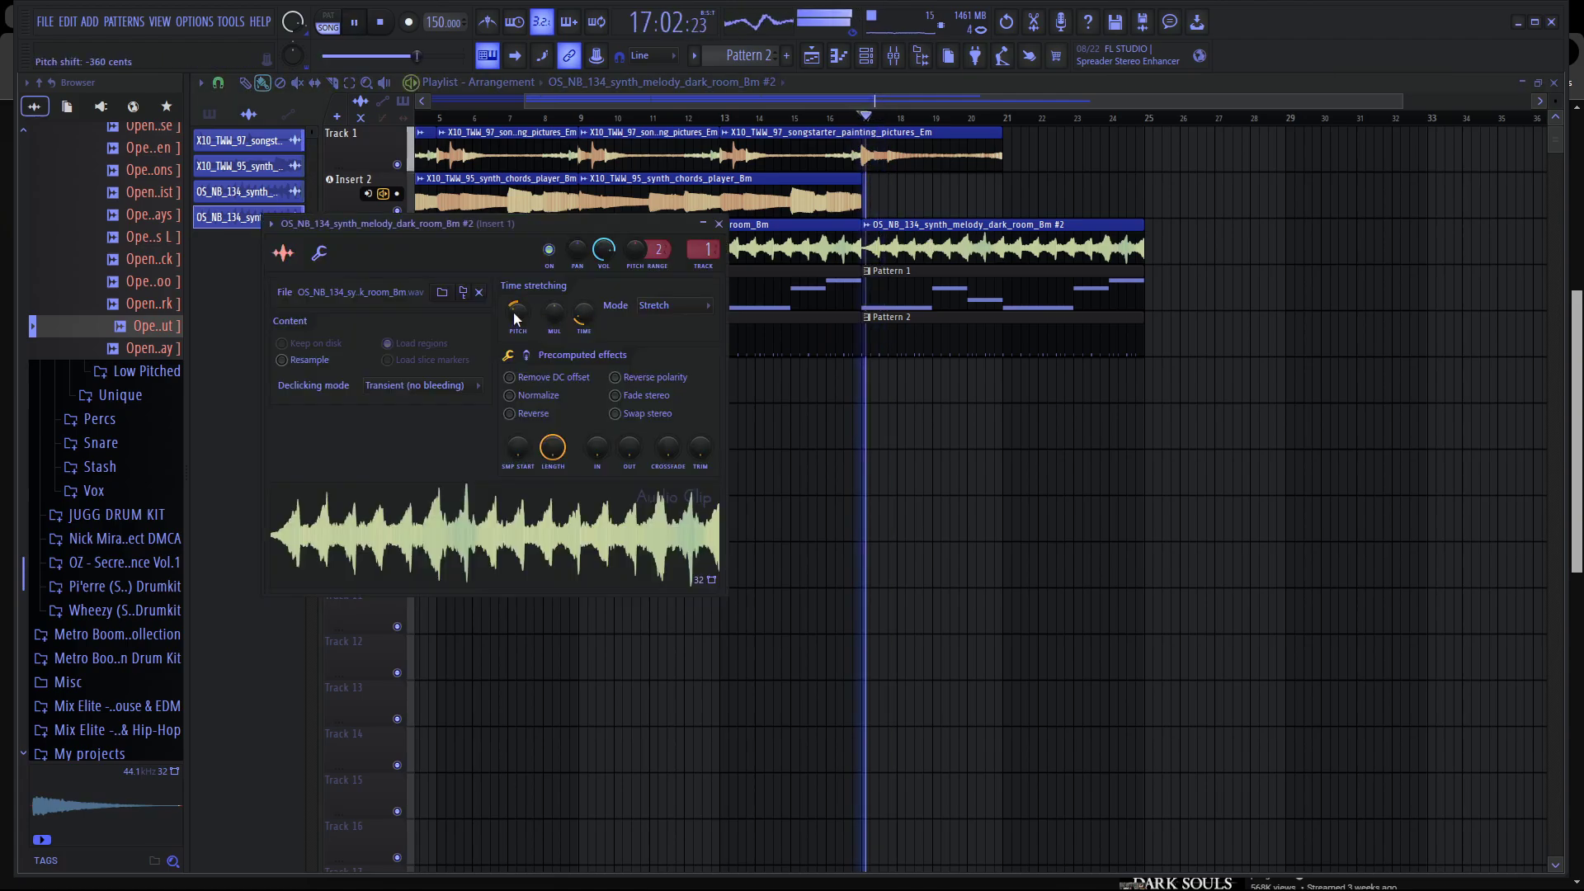
pyautogui.press('space')
# Adjust the clip's pitch while previewing, settling one octave down at -1200 cents.
pyautogui.moveTo(514, 319); pyautogui.dragTo(513, 297)
pyautogui.press('space')
pyautogui.press('space')
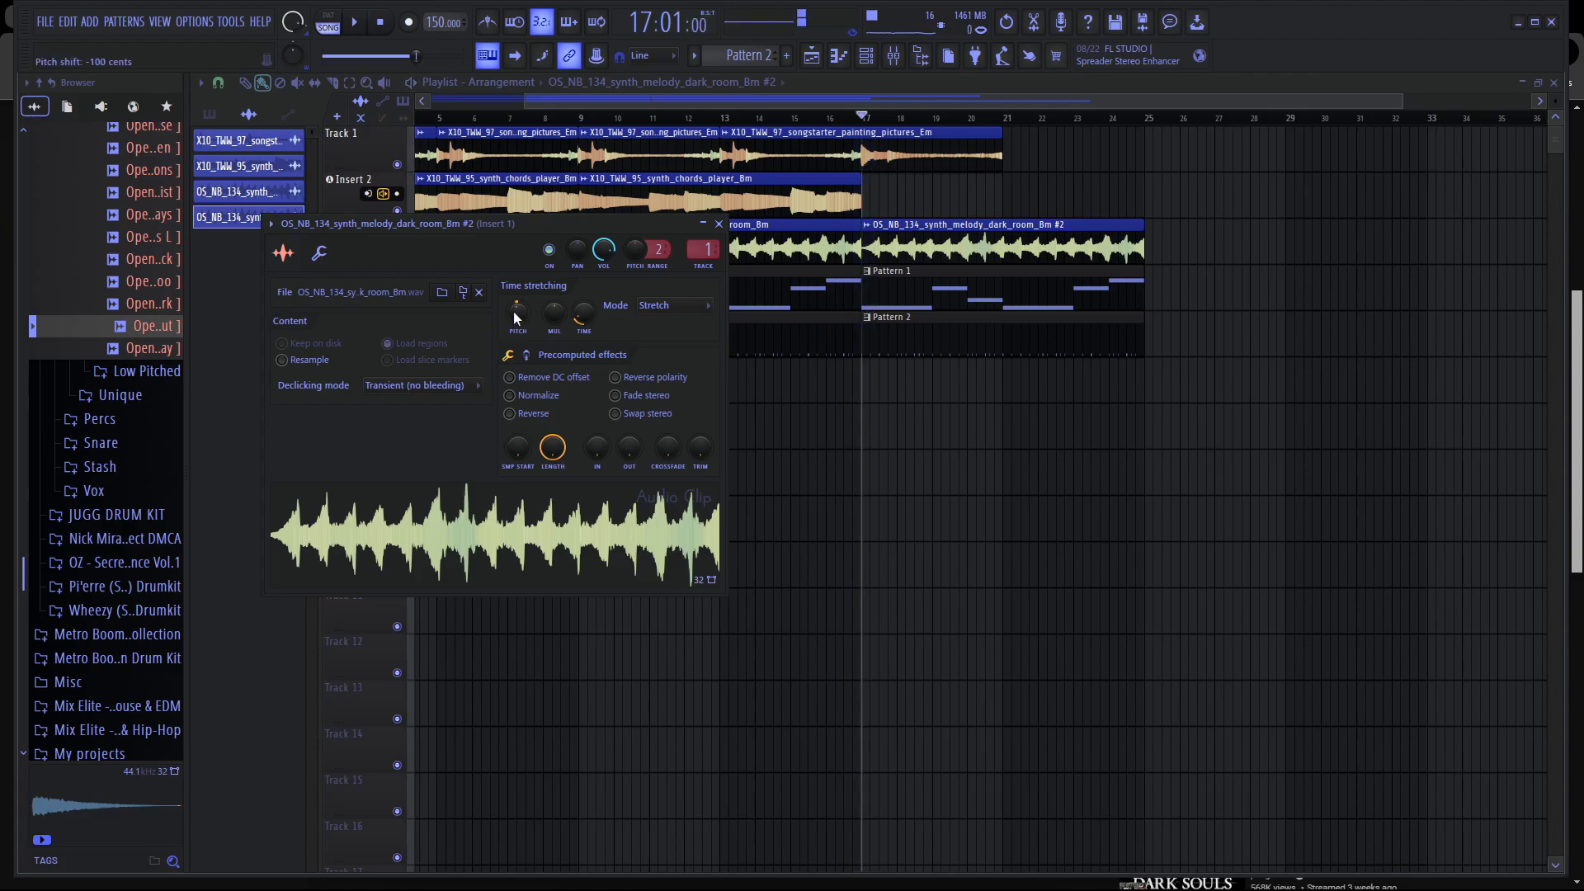
pyautogui.press('space')
pyautogui.moveTo(516, 318); pyautogui.dragTo(516, 324)
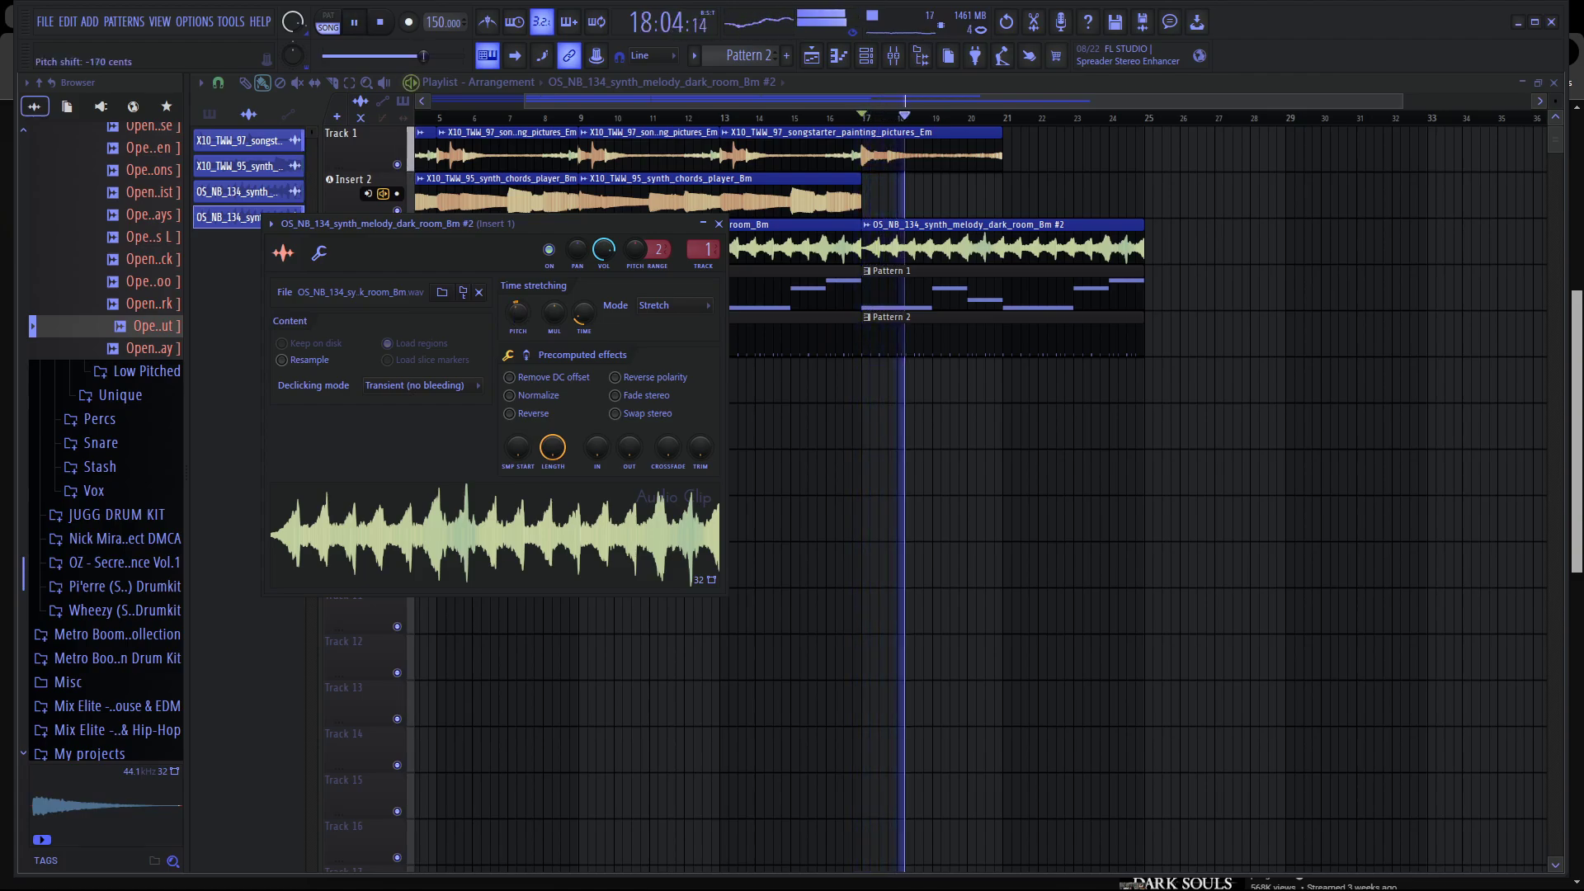
pyautogui.scroll(-6, 514, 318)
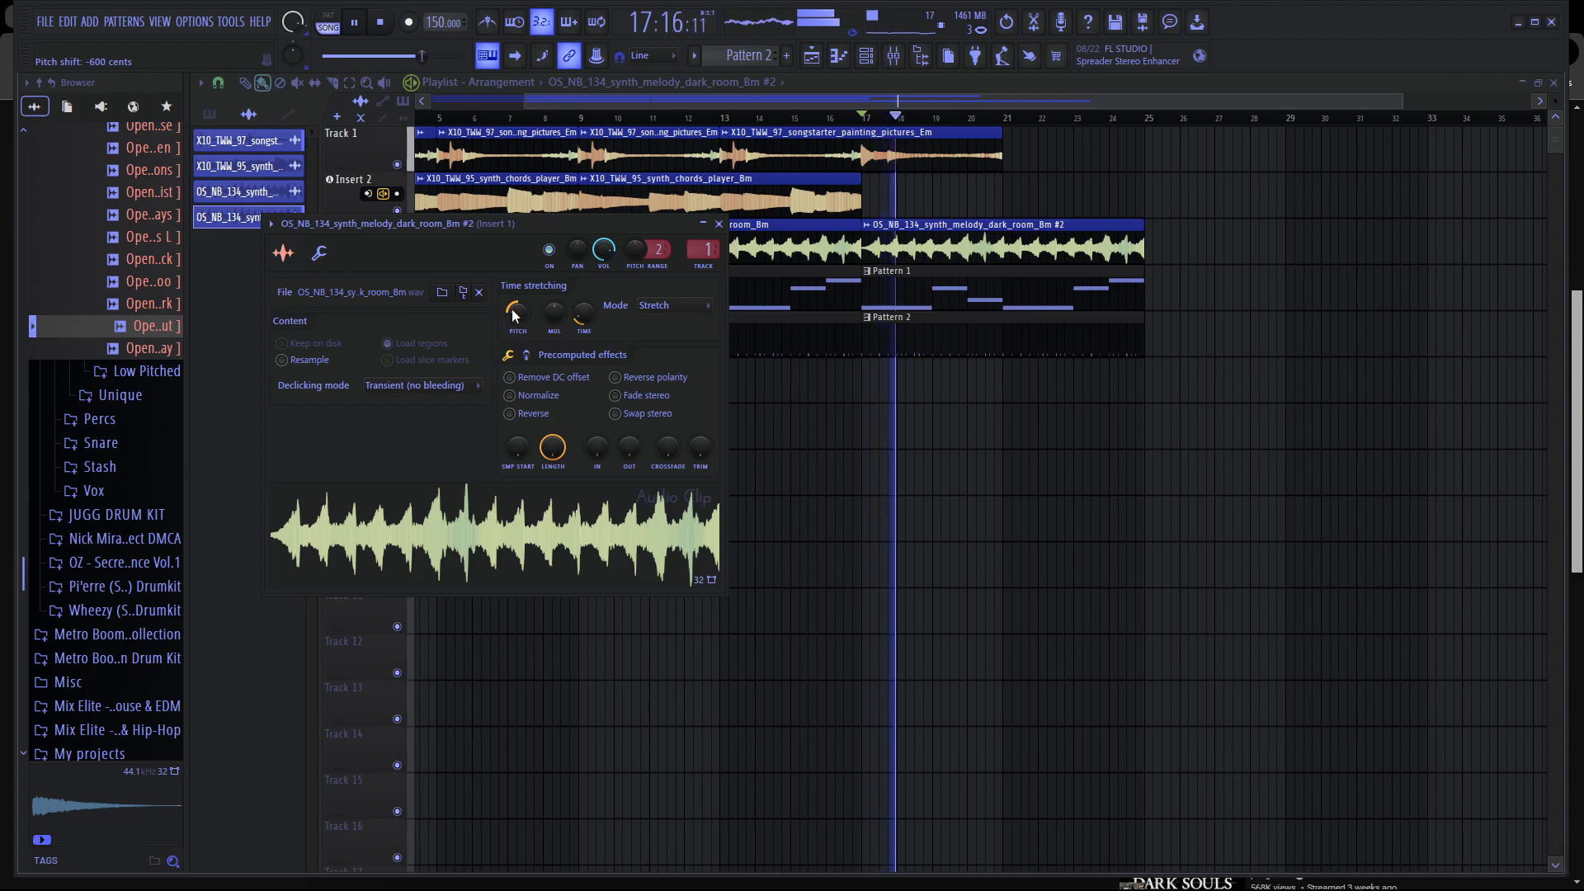
pyautogui.press('space')
pyautogui.scroll(-3, 512, 313)
pyautogui.press('space')
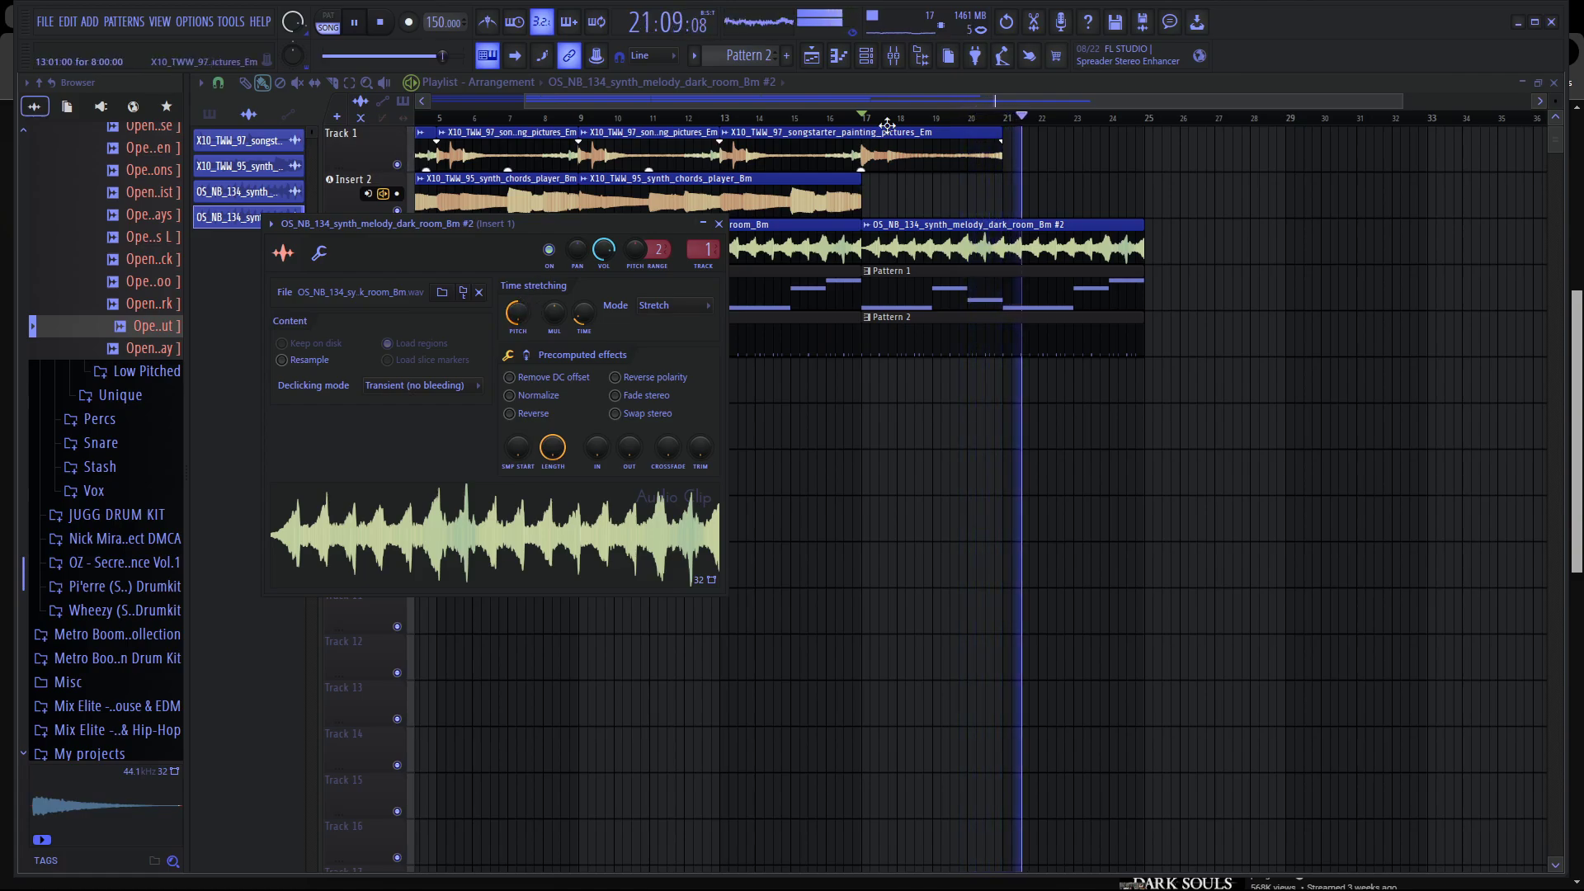
pyautogui.press('space')
# Copy the Track 1 loop to bars 17 and 21 so it runs to bar 25, then play from bar 17.
pyautogui.click(349, 83)
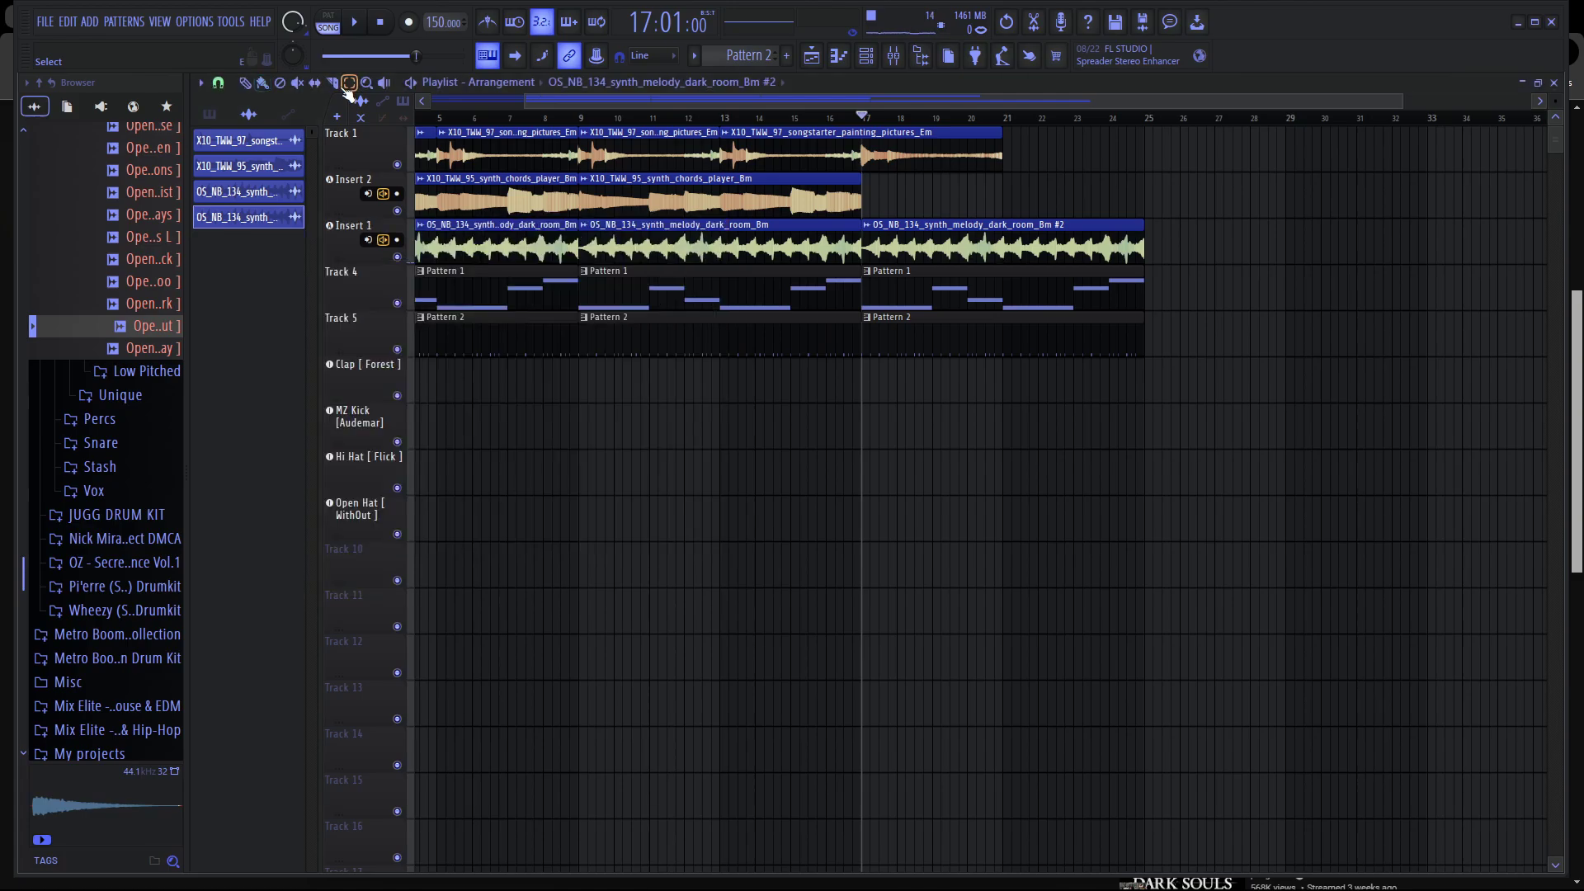
pyautogui.scroll(3, 858, 177)
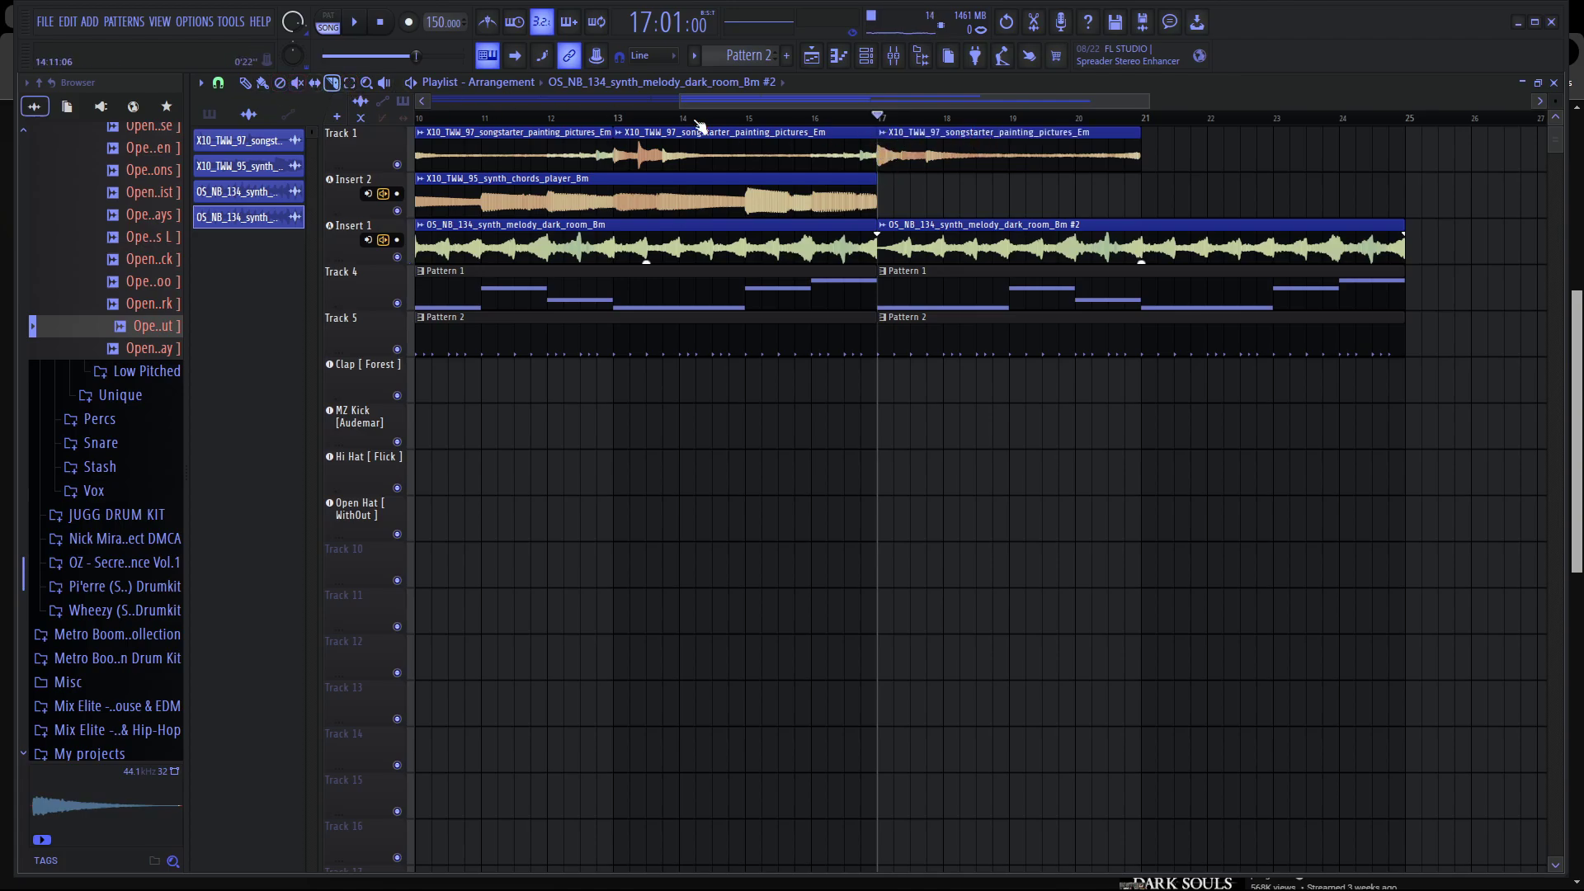
pyautogui.moveTo(868, 147); pyautogui.dragTo(1238, 154)
pyautogui.moveTo(938, 132); pyautogui.dragTo(951, 207)
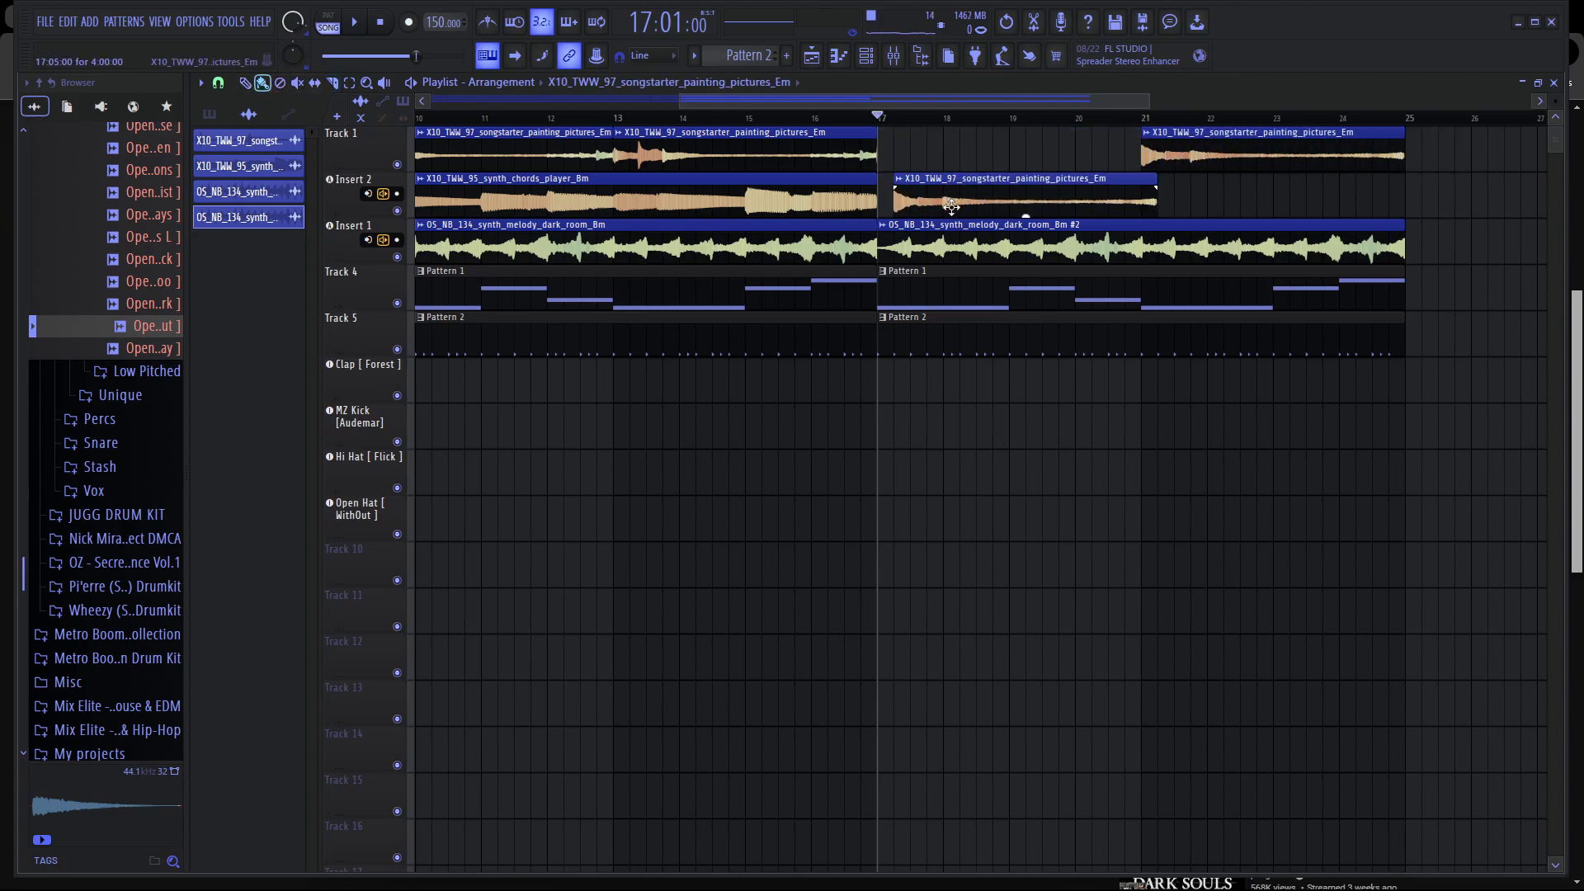
pyautogui.moveTo(918, 150); pyautogui.dragTo(939, 128)
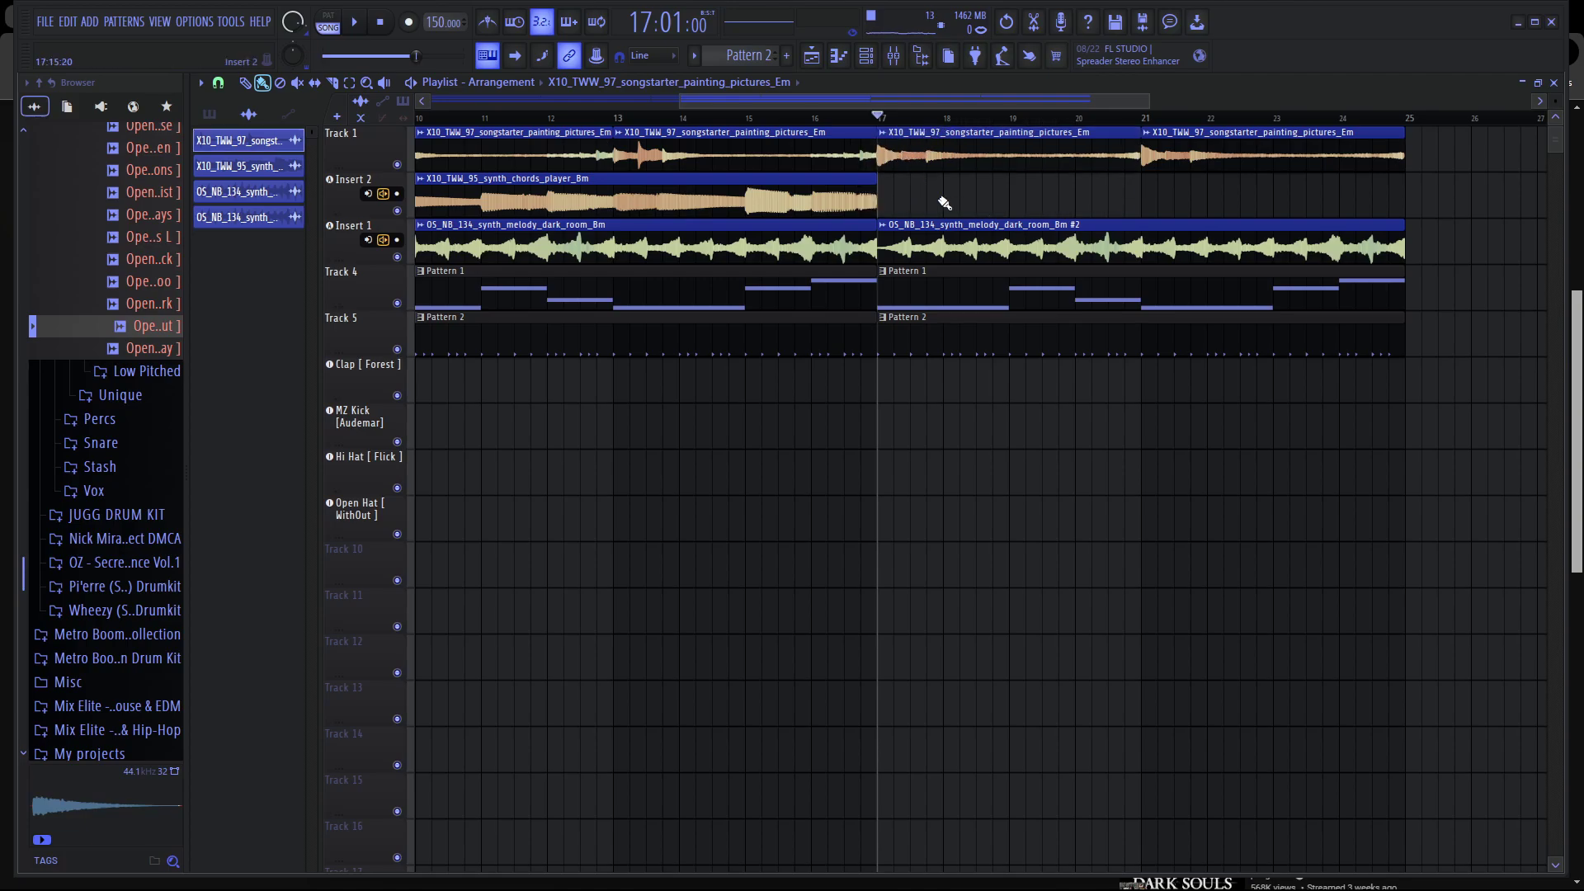
pyautogui.press('space')
pyautogui.scroll(-4, 949, 198)
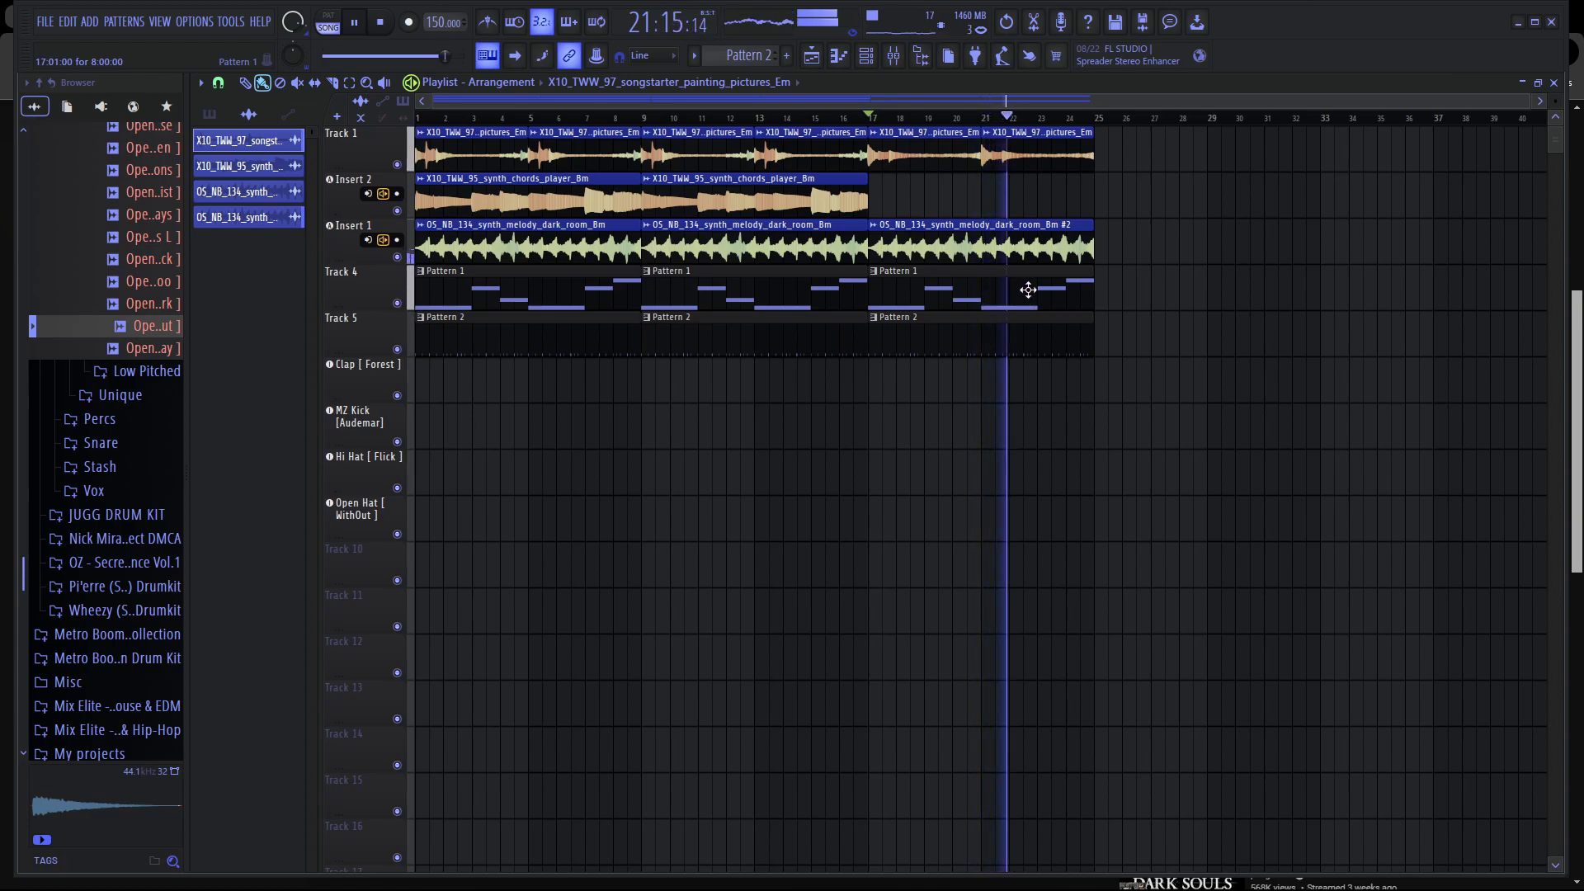
# Listen back from bar 9, then move Track 5's last Pattern 2 clip from bar 17 to bar 25.
pyautogui.press('space')
pyautogui.click(647, 118)
pyautogui.press('space')
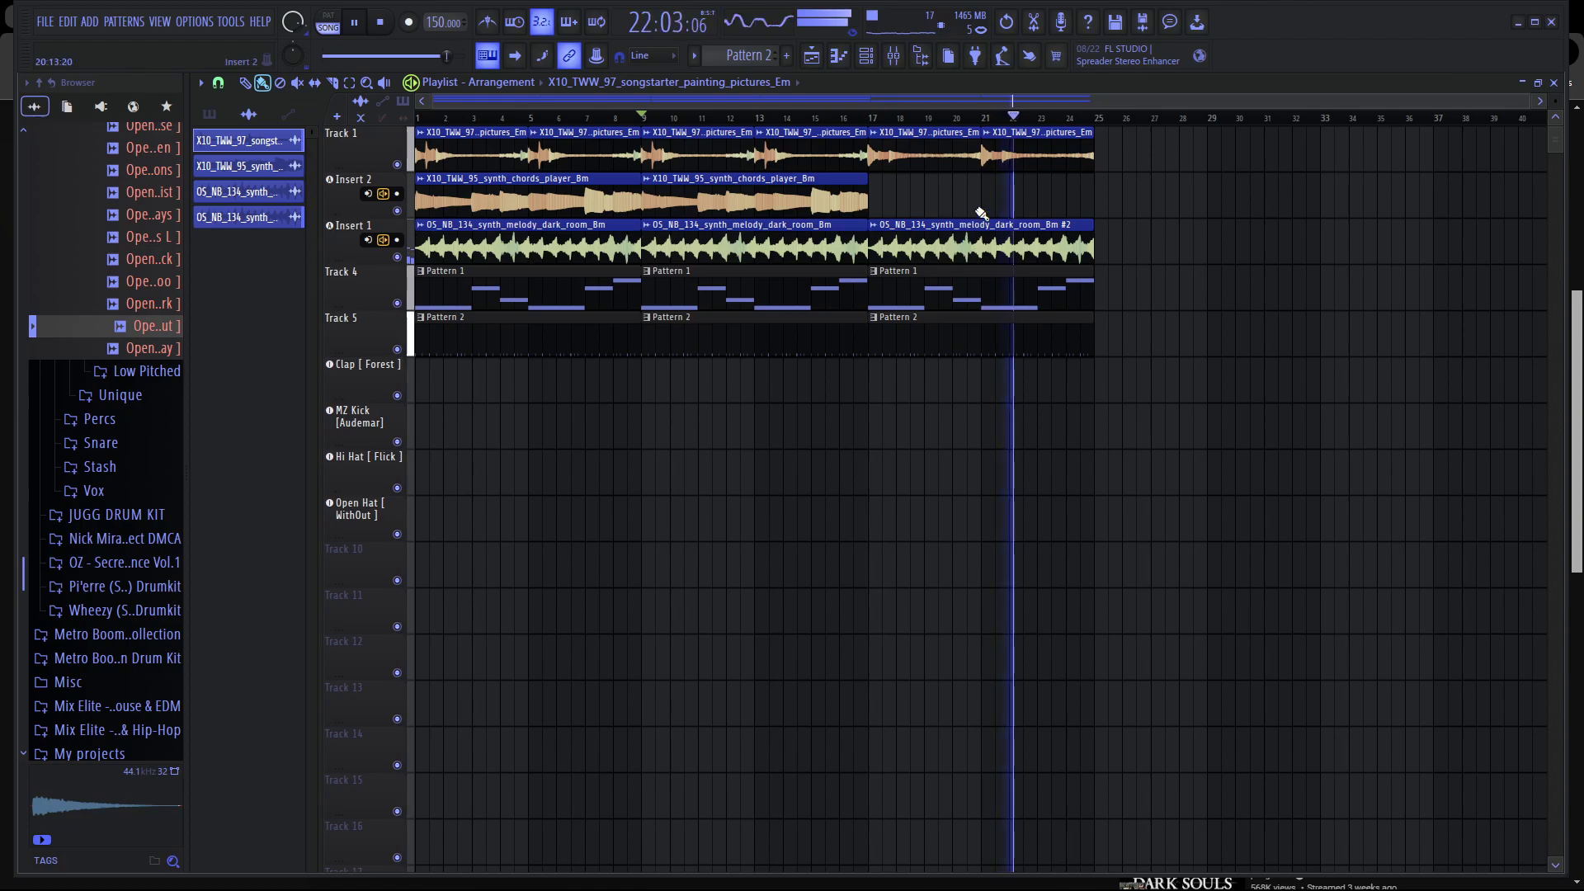
pyautogui.press('space')
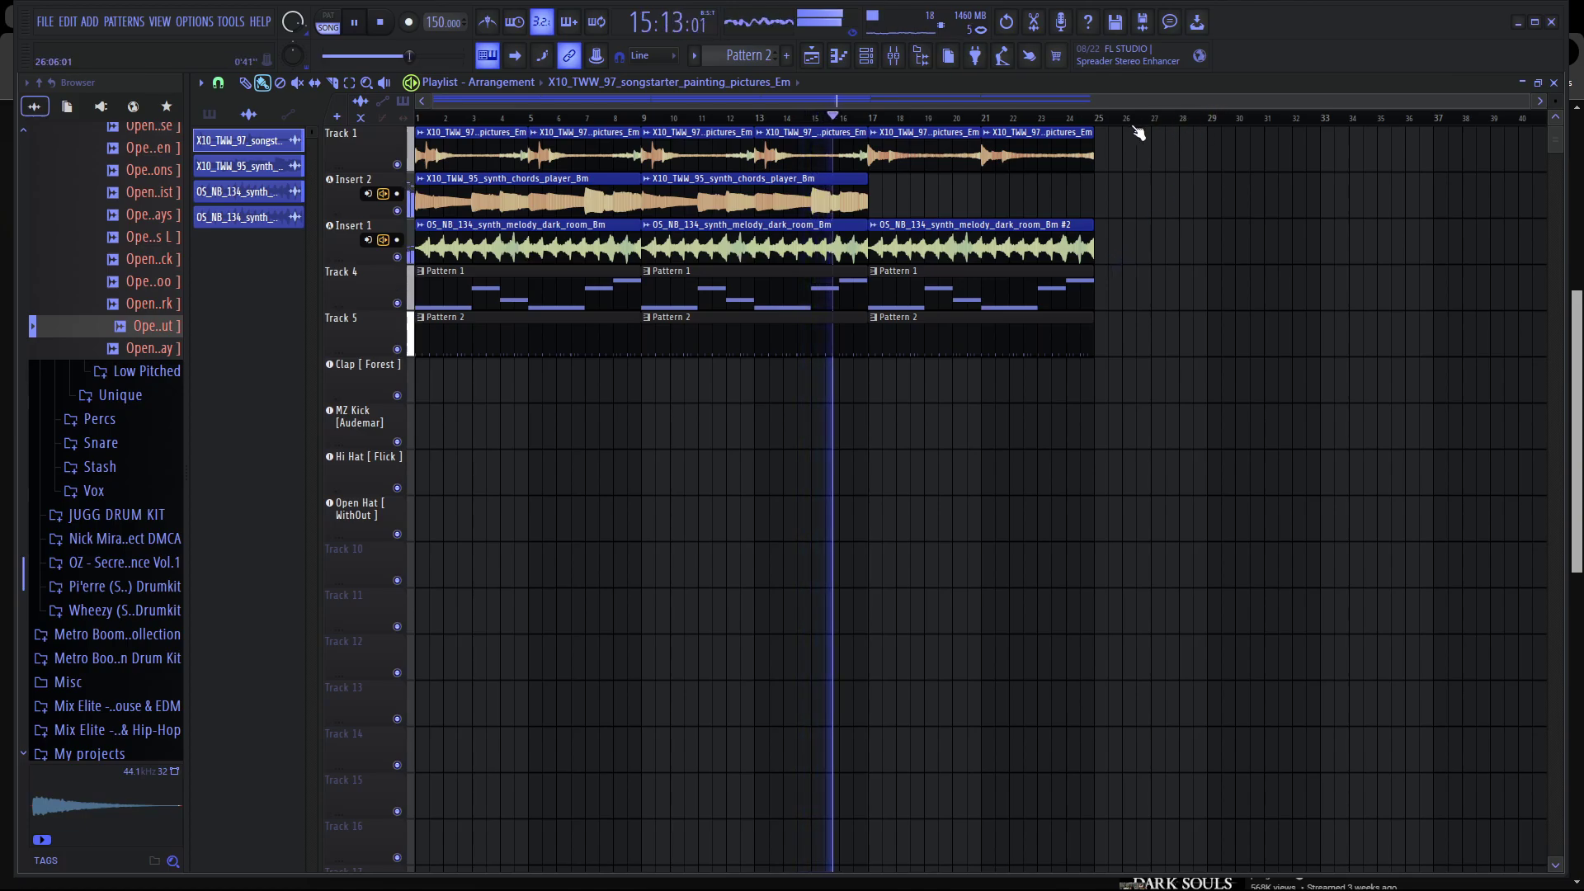
pyautogui.moveTo(897, 341); pyautogui.dragTo(1129, 338)
# Copy the bar 9–17 clips across all tracks to bars 25–33.
pyautogui.click(351, 84)
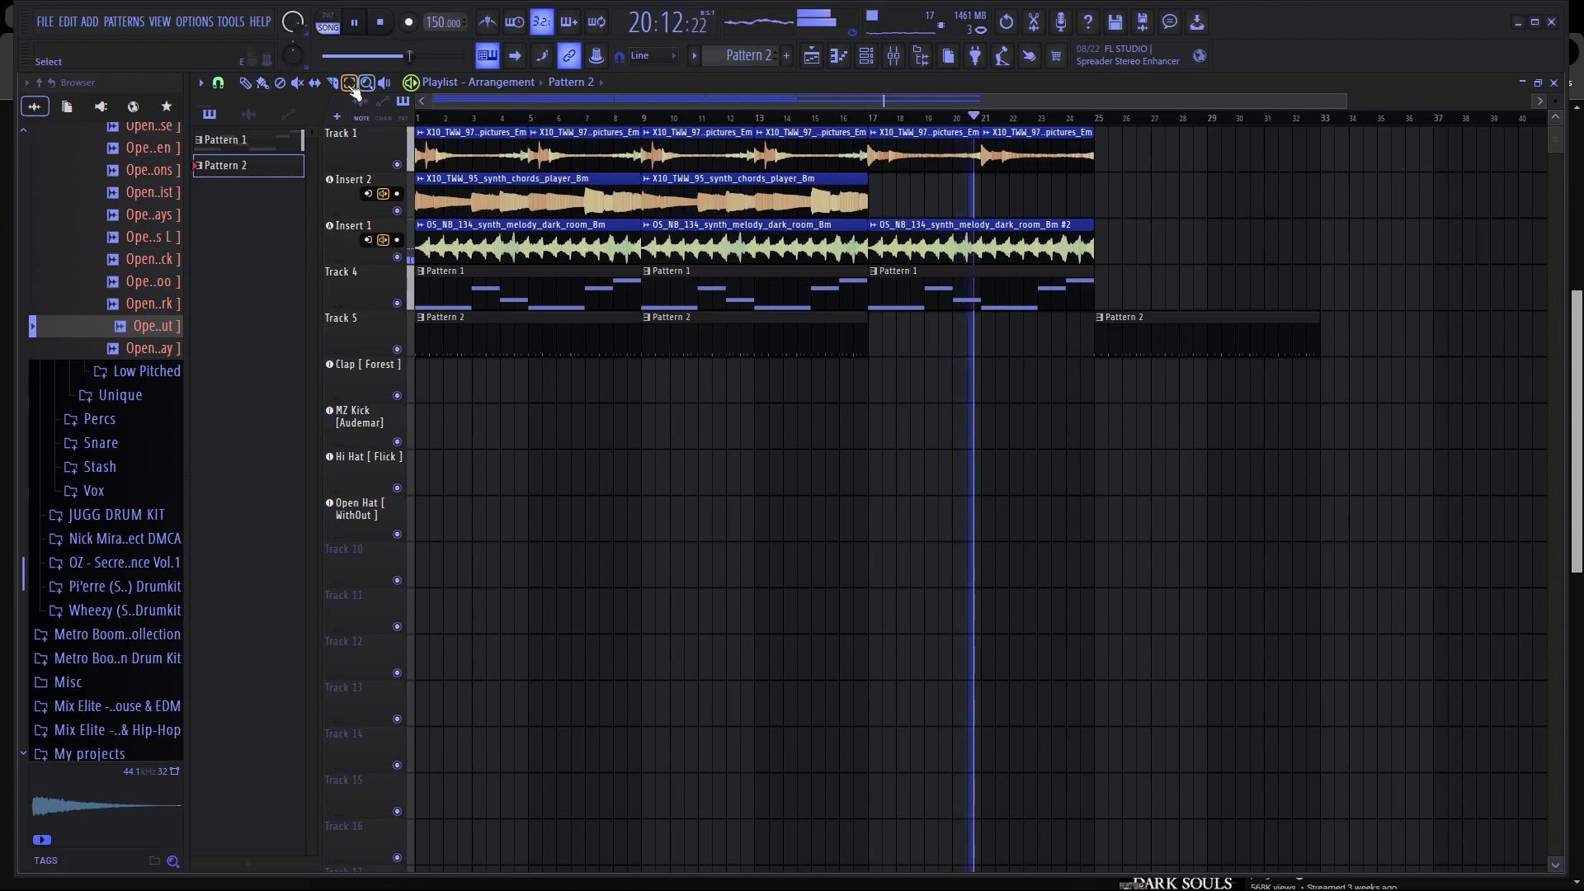
pyautogui.moveTo(715, 383); pyautogui.dragTo(804, 153)
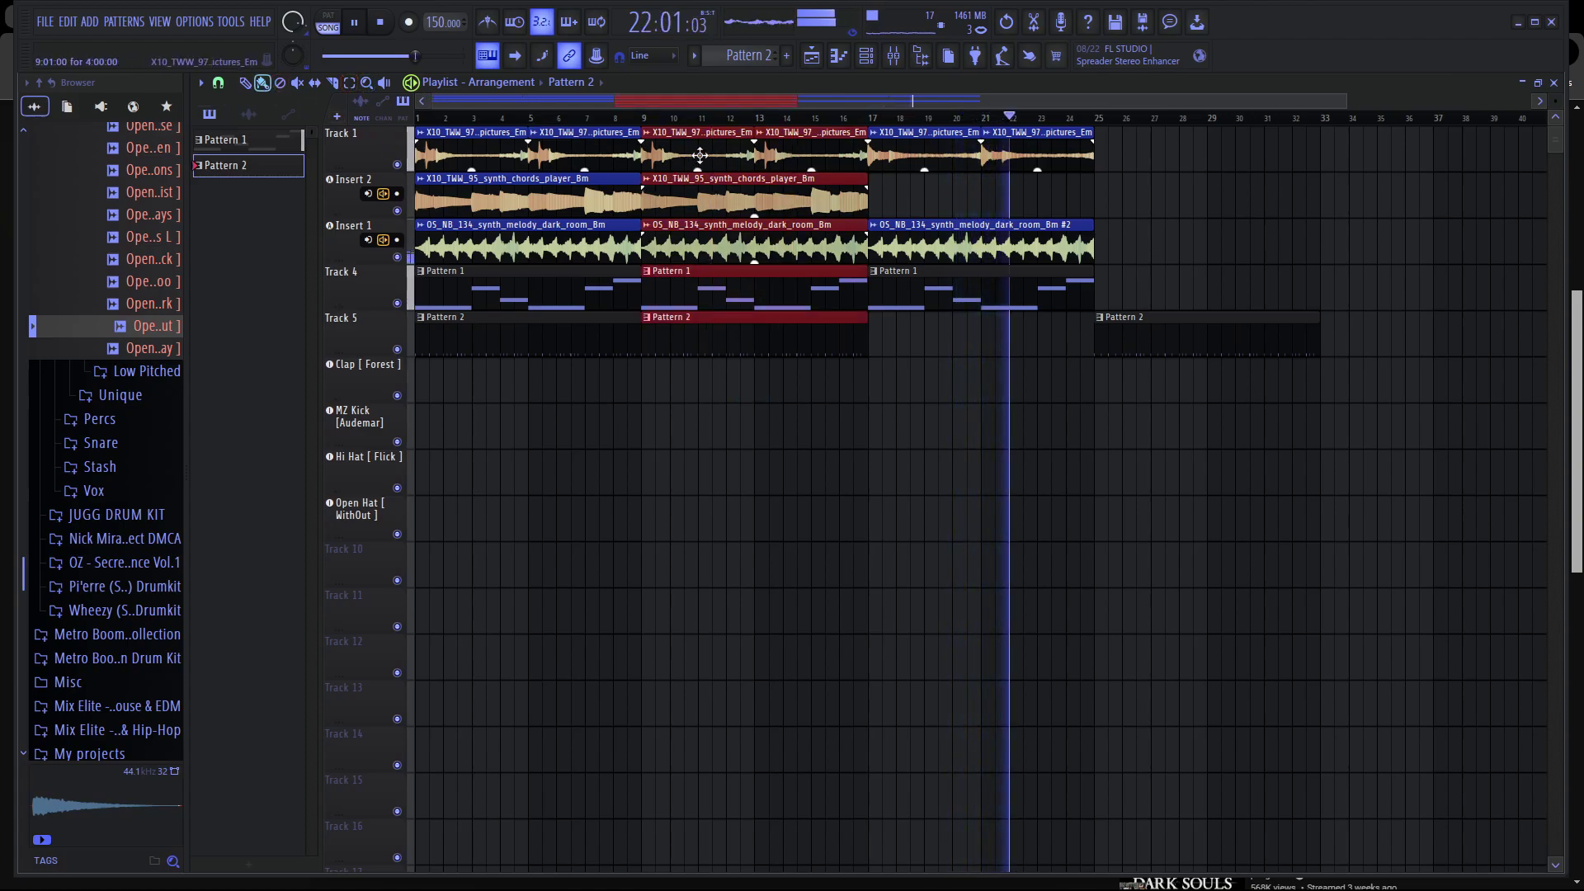
pyautogui.moveTo(704, 149); pyautogui.dragTo(1157, 148)
pyautogui.keyDown('ctrl'); pyautogui.click(1440, 353); pyautogui.keyUp('ctrl')
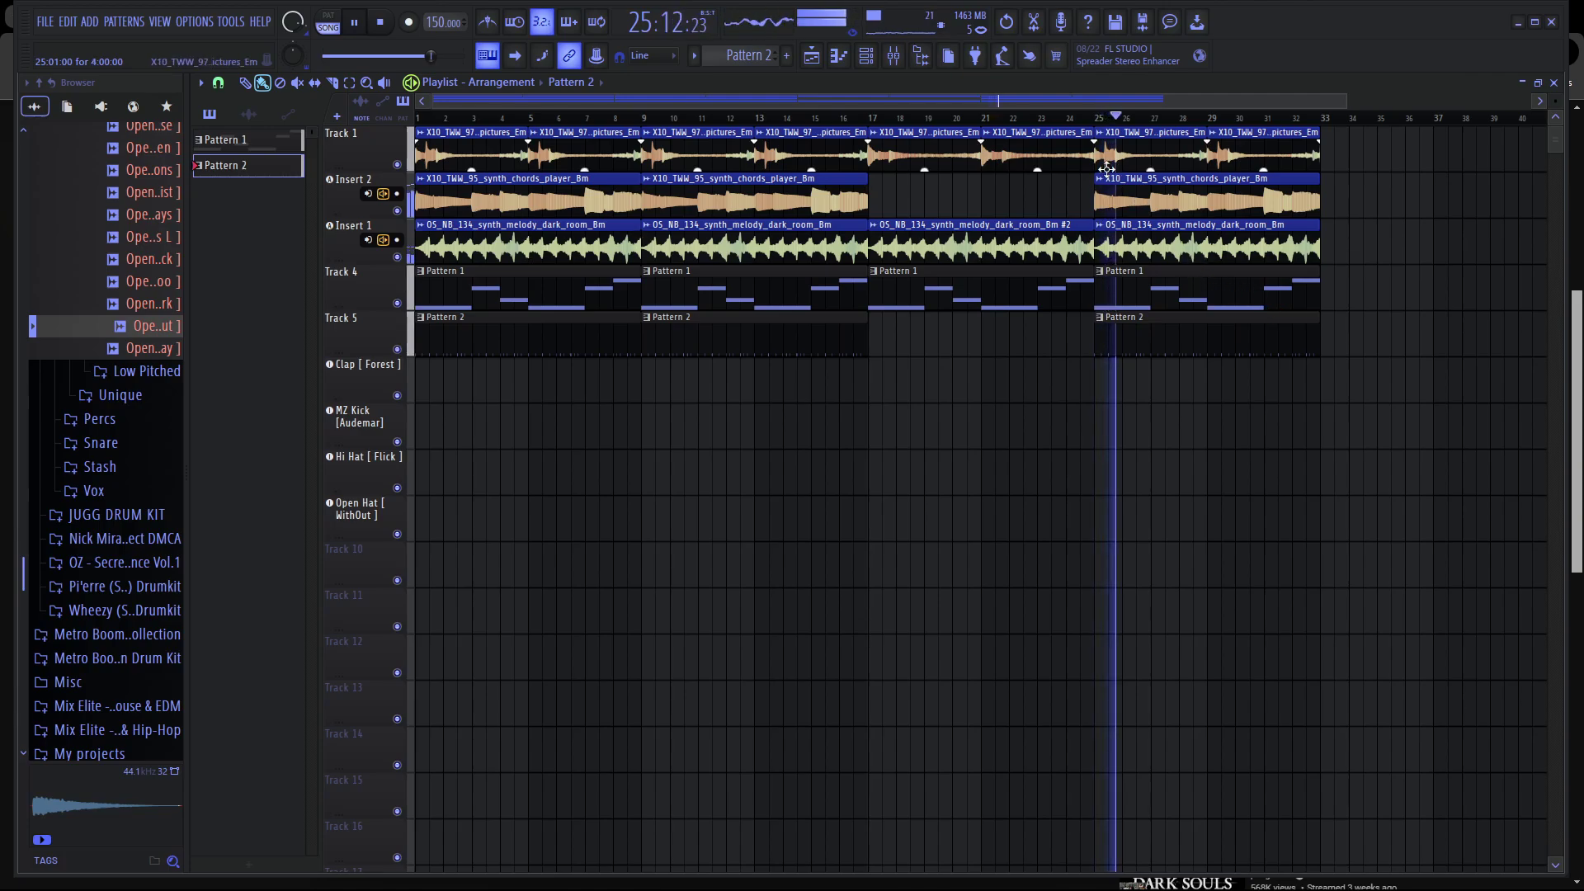
pyautogui.scroll(-1, 1127, 173)
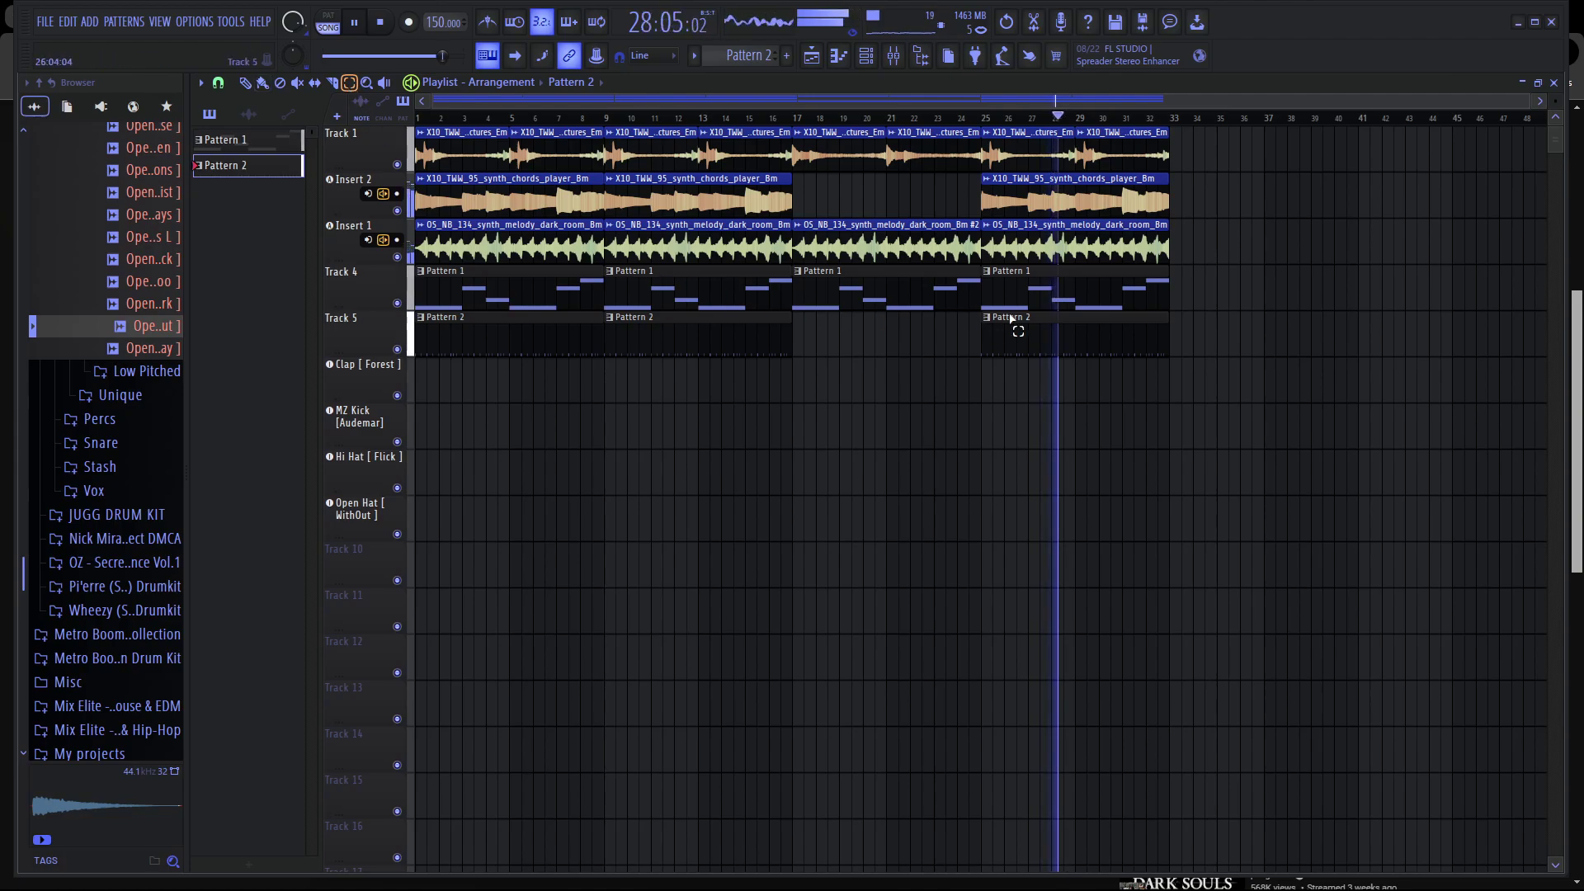
pyautogui.press('space')
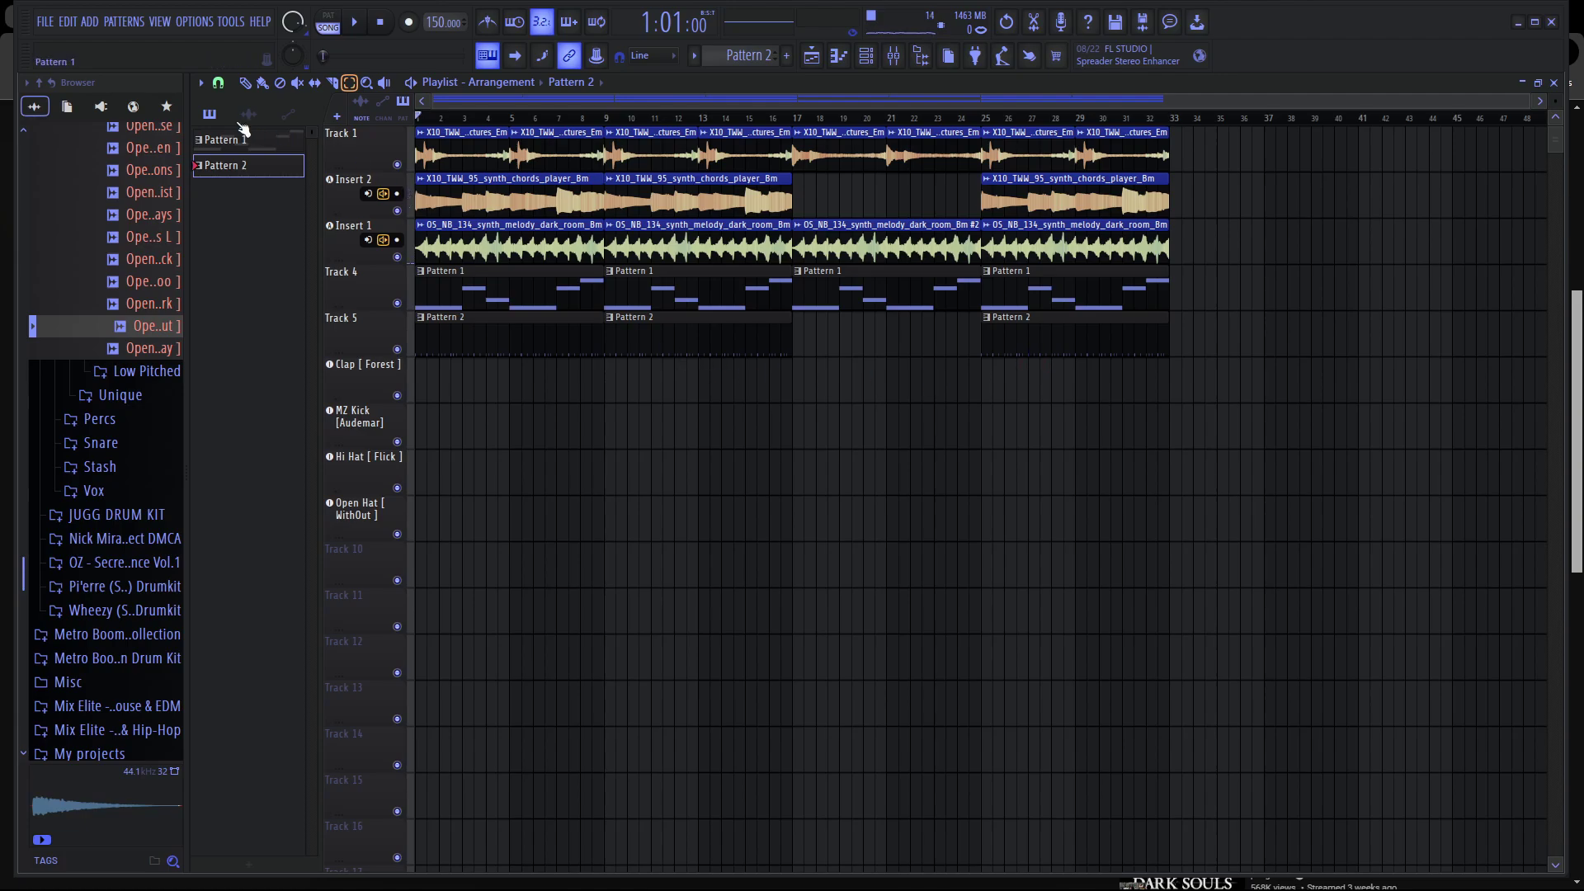
# Delete the first Pattern 2 clip and the bar 9–16 clips, then move the bar 17–24 clips to bar 9.
pyautogui.rightClick(452, 353)
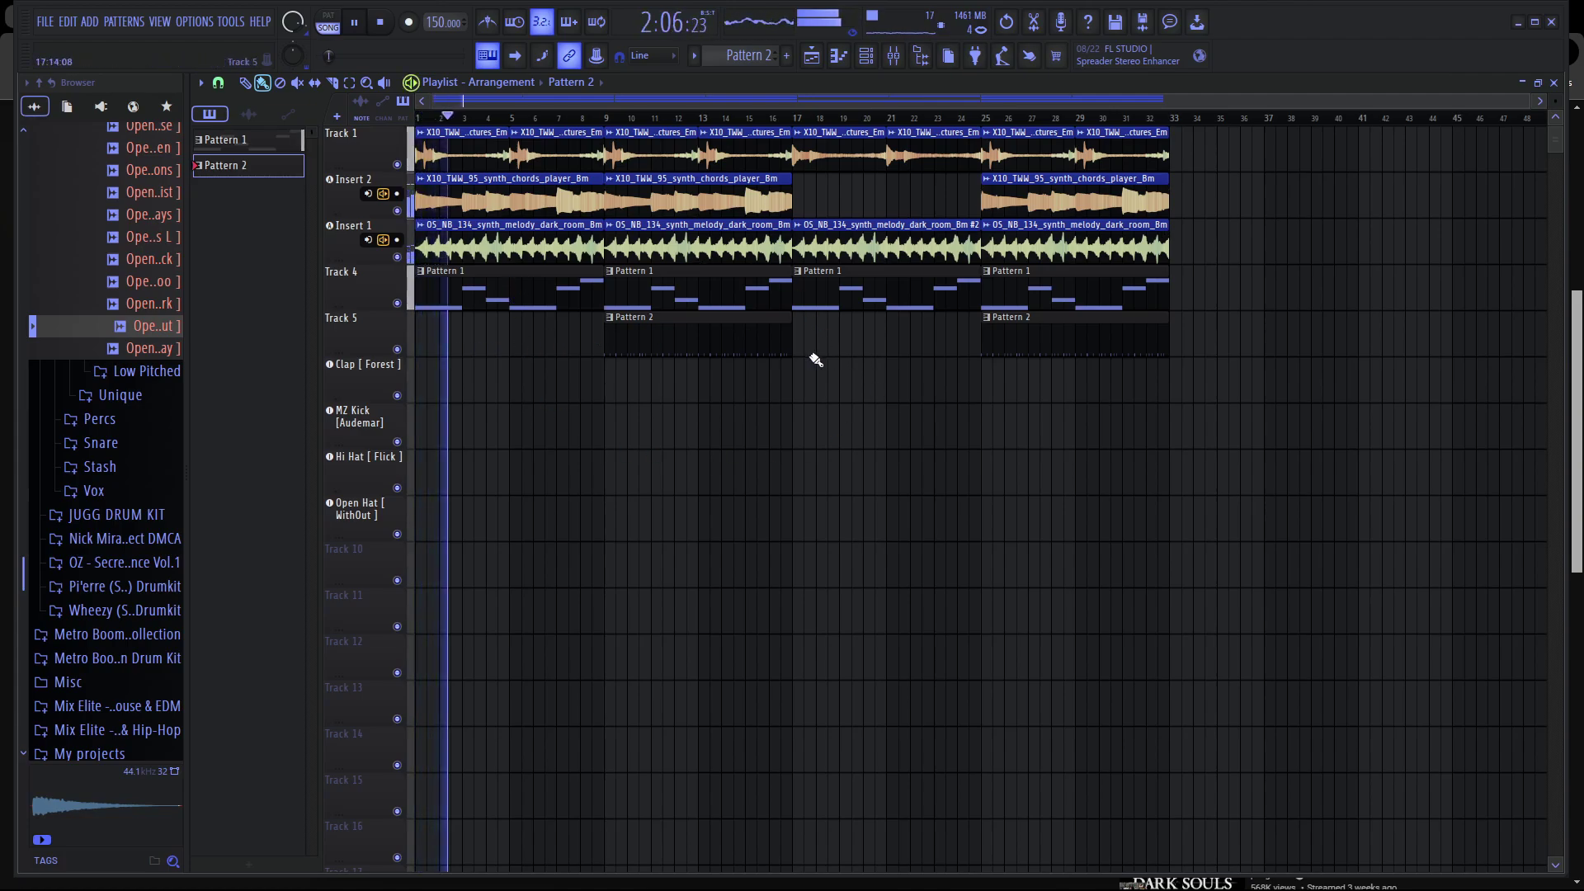
pyautogui.rightClick(712, 343)
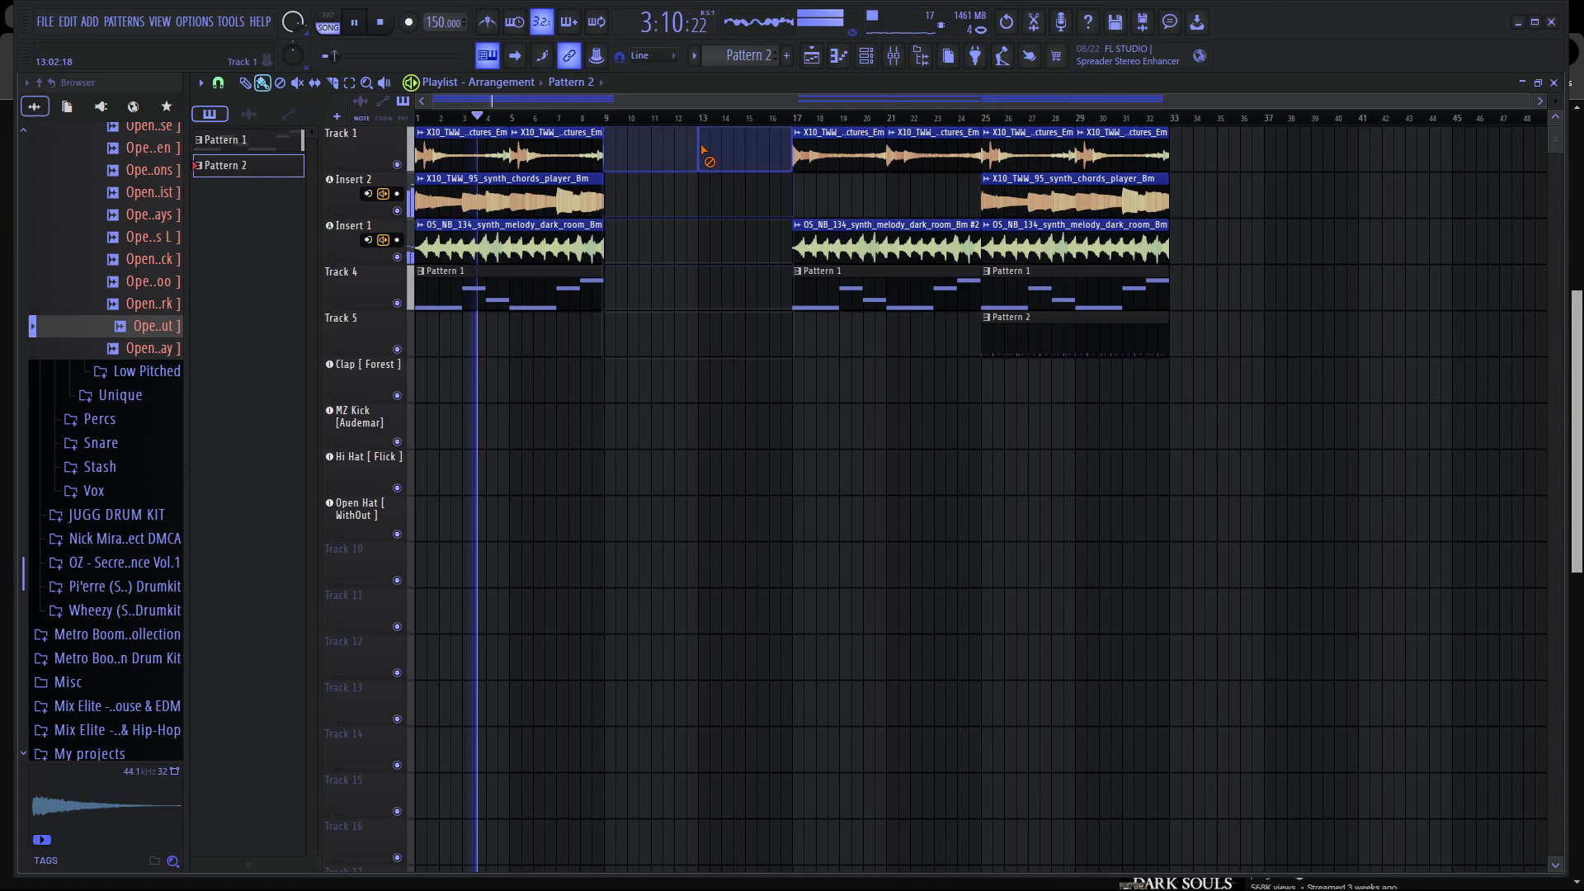
pyautogui.press('e')
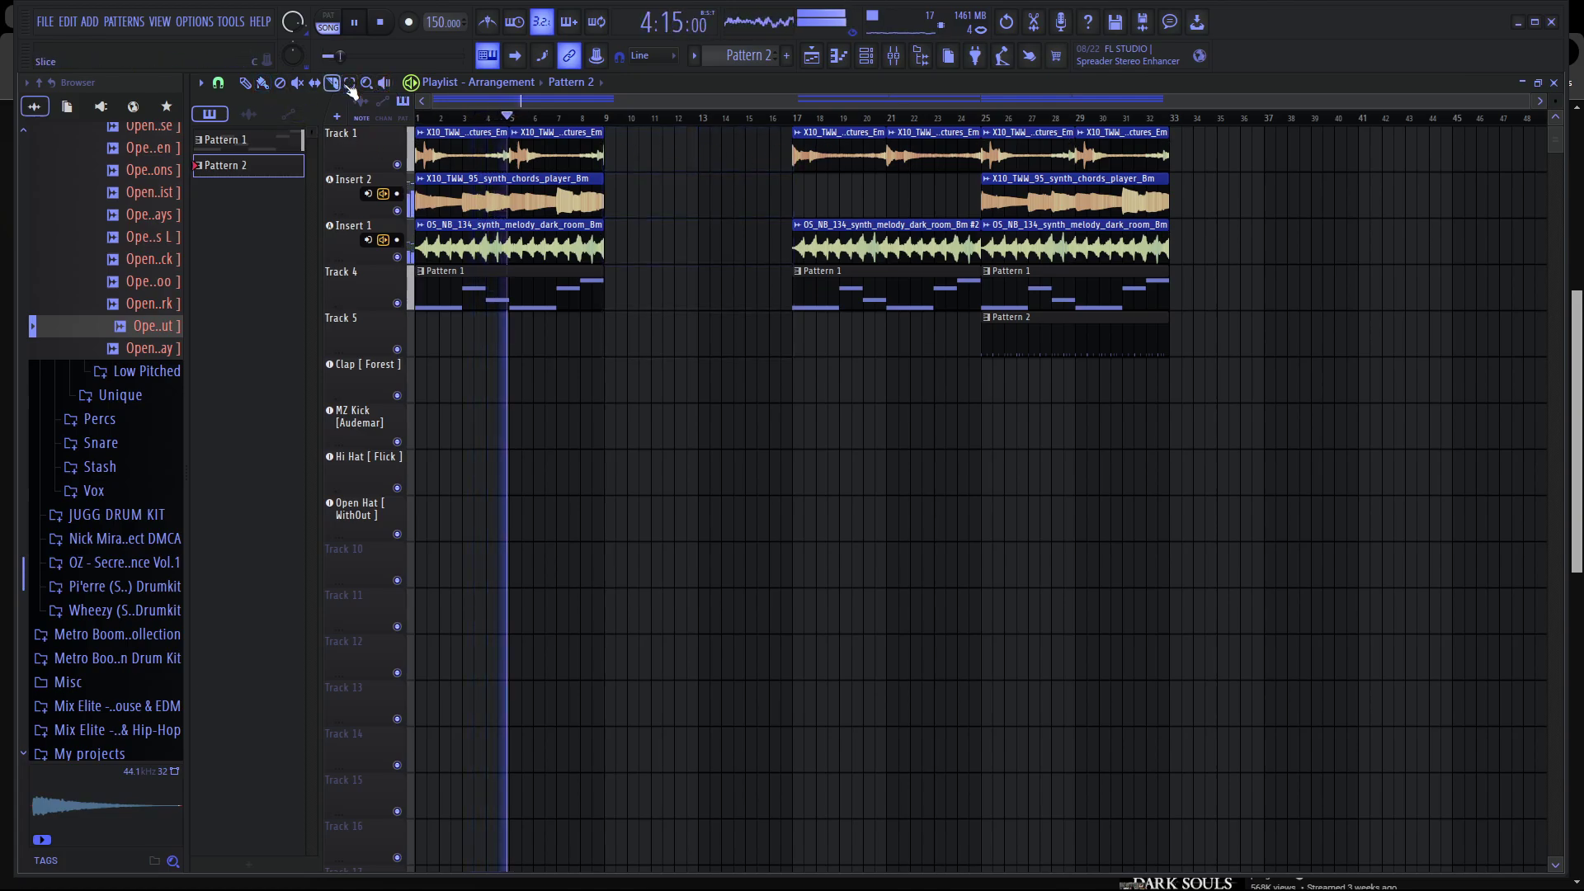
pyautogui.moveTo(794, 323)
pyautogui.mouseDown()
pyautogui.moveTo(819, 150)
pyautogui.moveTo(650, 152)
pyautogui.mouseUp()
pyautogui.click(263, 83)
pyautogui.keyDown('ctrl'); pyautogui.click(909, 198); pyautogui.keyUp('ctrl')
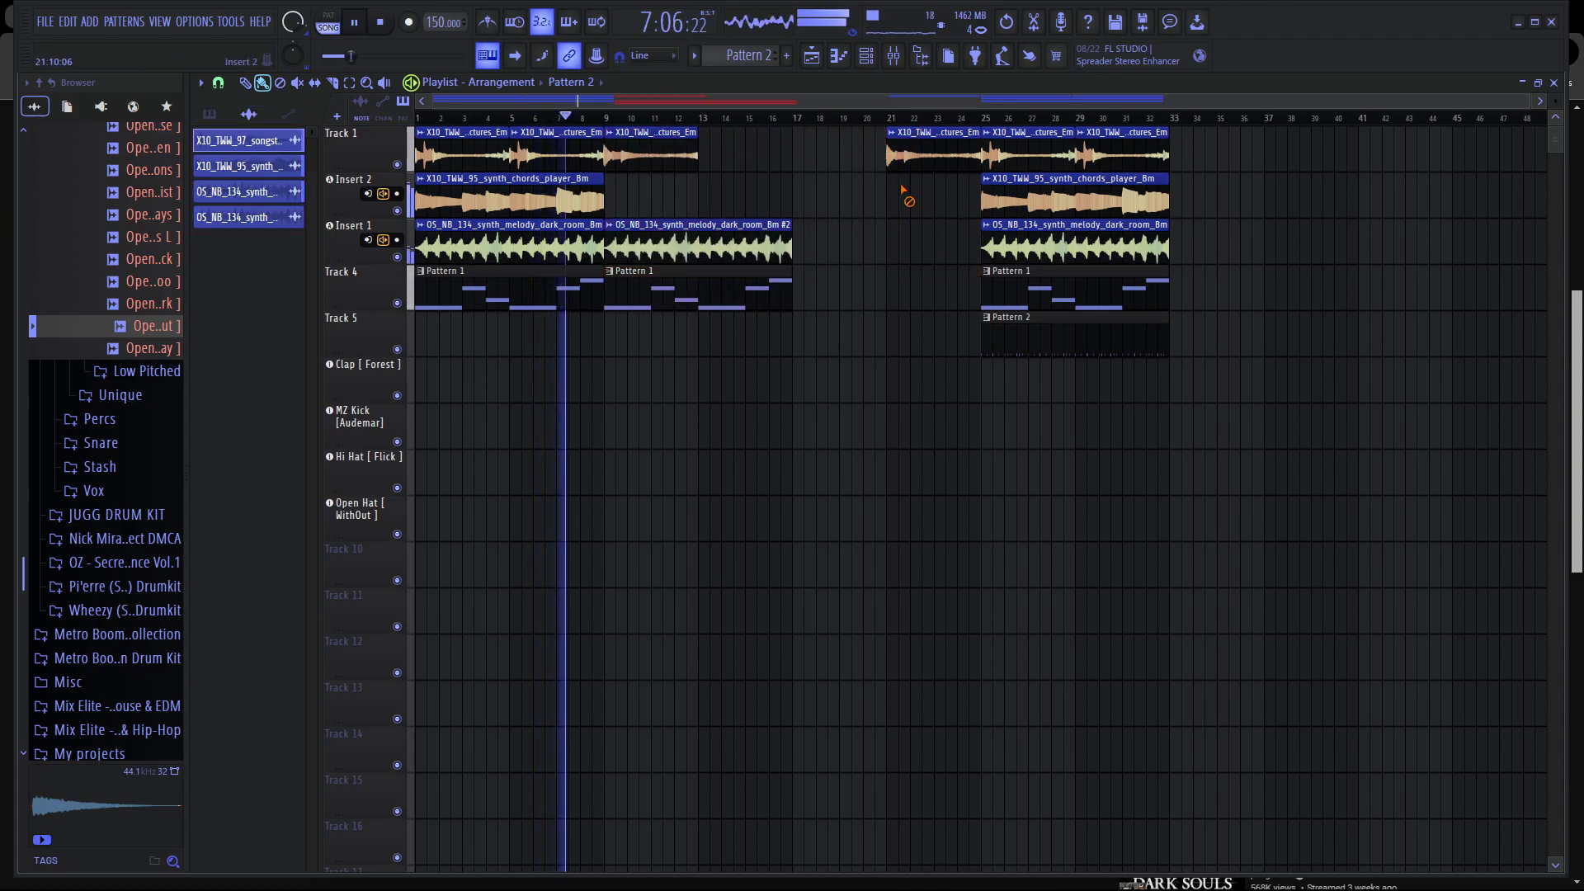
pyautogui.moveTo(914, 157); pyautogui.dragTo(726, 155)
# Select the clips in bars 25–33 and the Pattern clips around bars 19–20.
pyautogui.press('e')
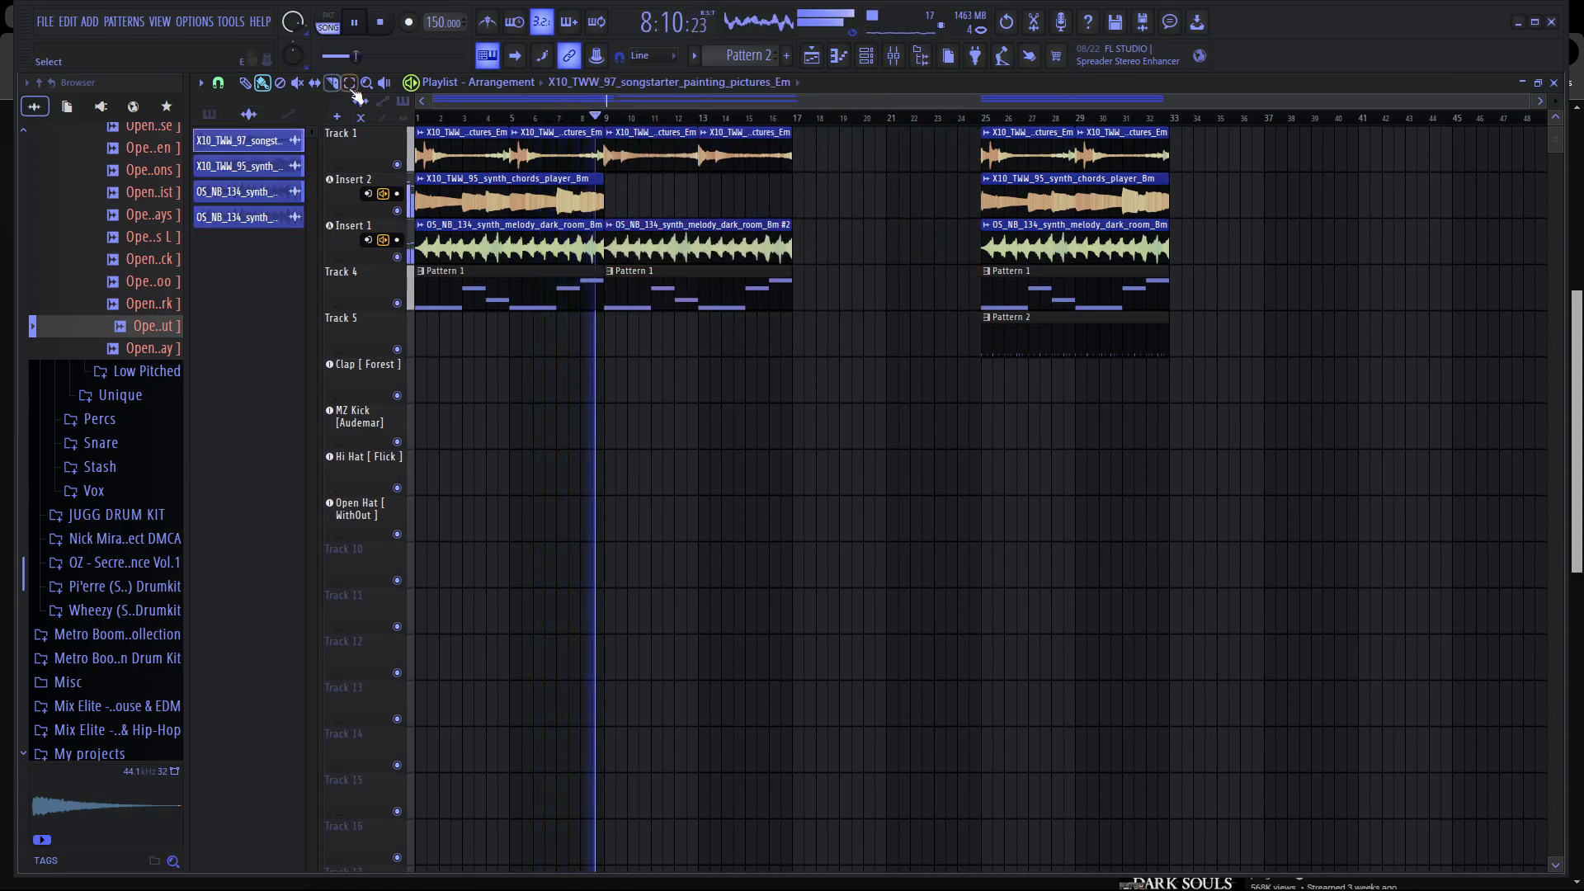
pyautogui.moveTo(1114, 355)
pyautogui.mouseDown()
pyautogui.moveTo(1059, 171)
pyautogui.moveTo(862, 156)
pyautogui.mouseUp()
pyautogui.press('b')
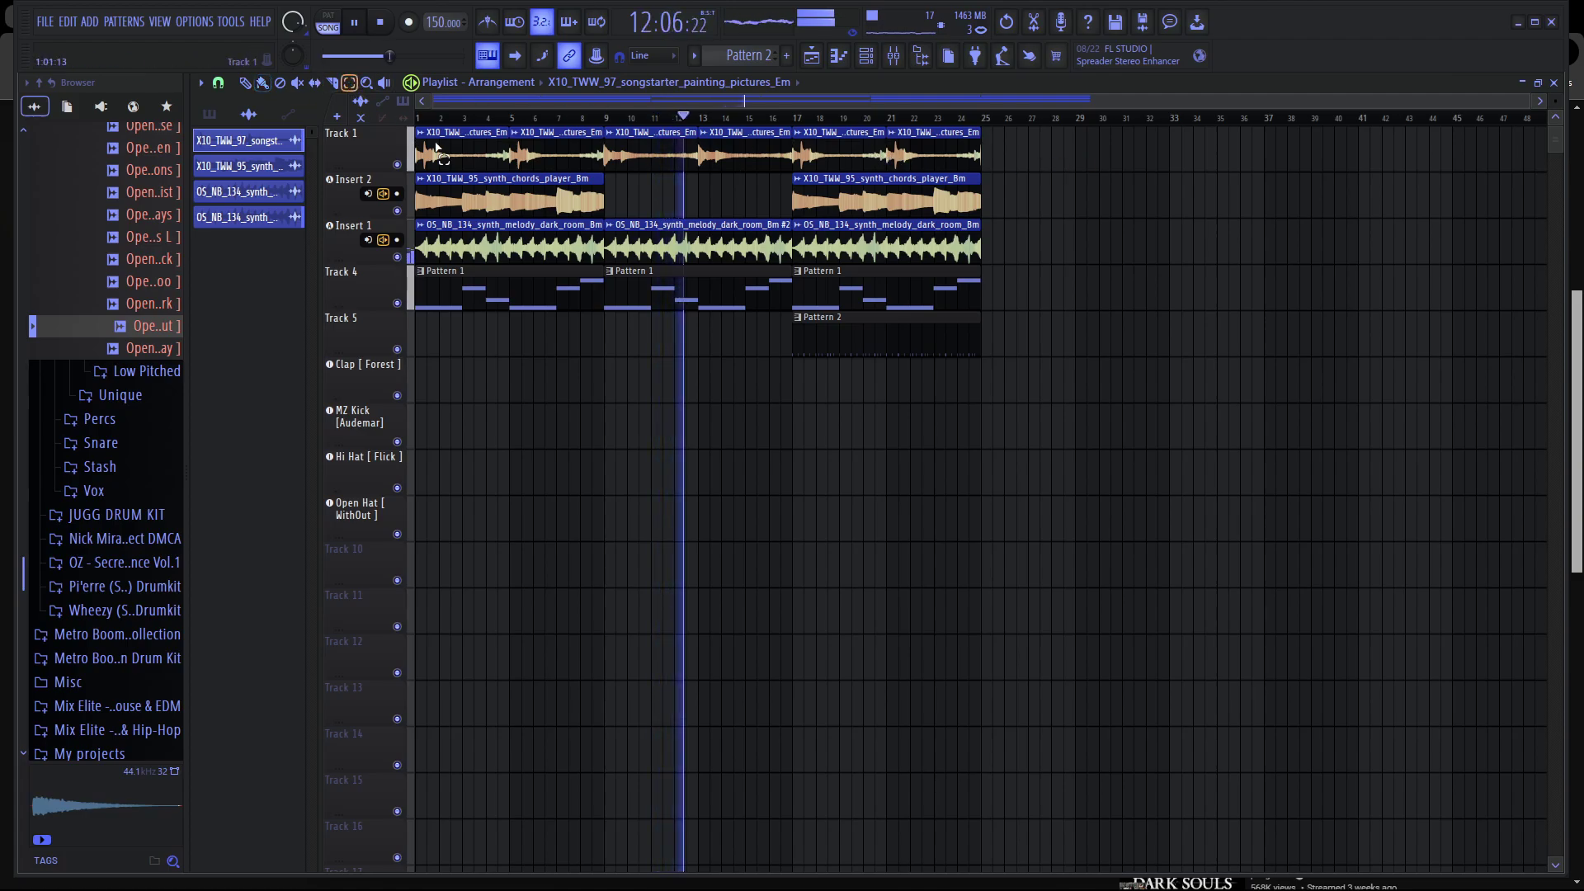
pyautogui.press('e')
pyautogui.moveTo(850, 400)
pyautogui.mouseDown()
pyautogui.moveTo(873, 136)
pyautogui.moveTo(1001, 173)
pyautogui.mouseUp()
pyautogui.press('b')
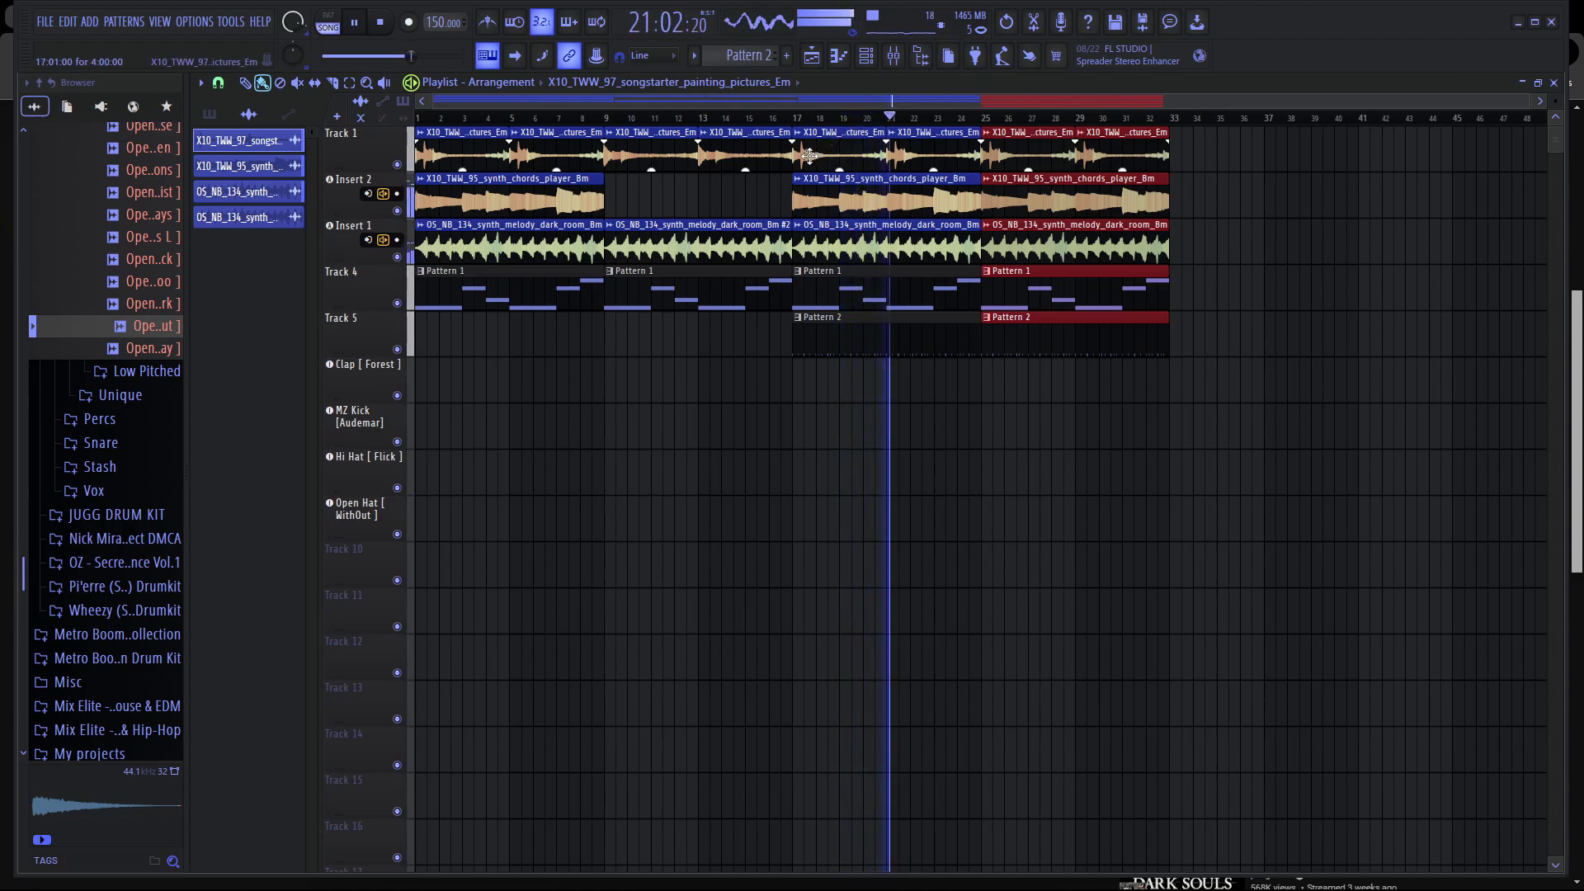
# Play back from bar 9, then delete the clips in bars 1–9.
pyautogui.press('space')
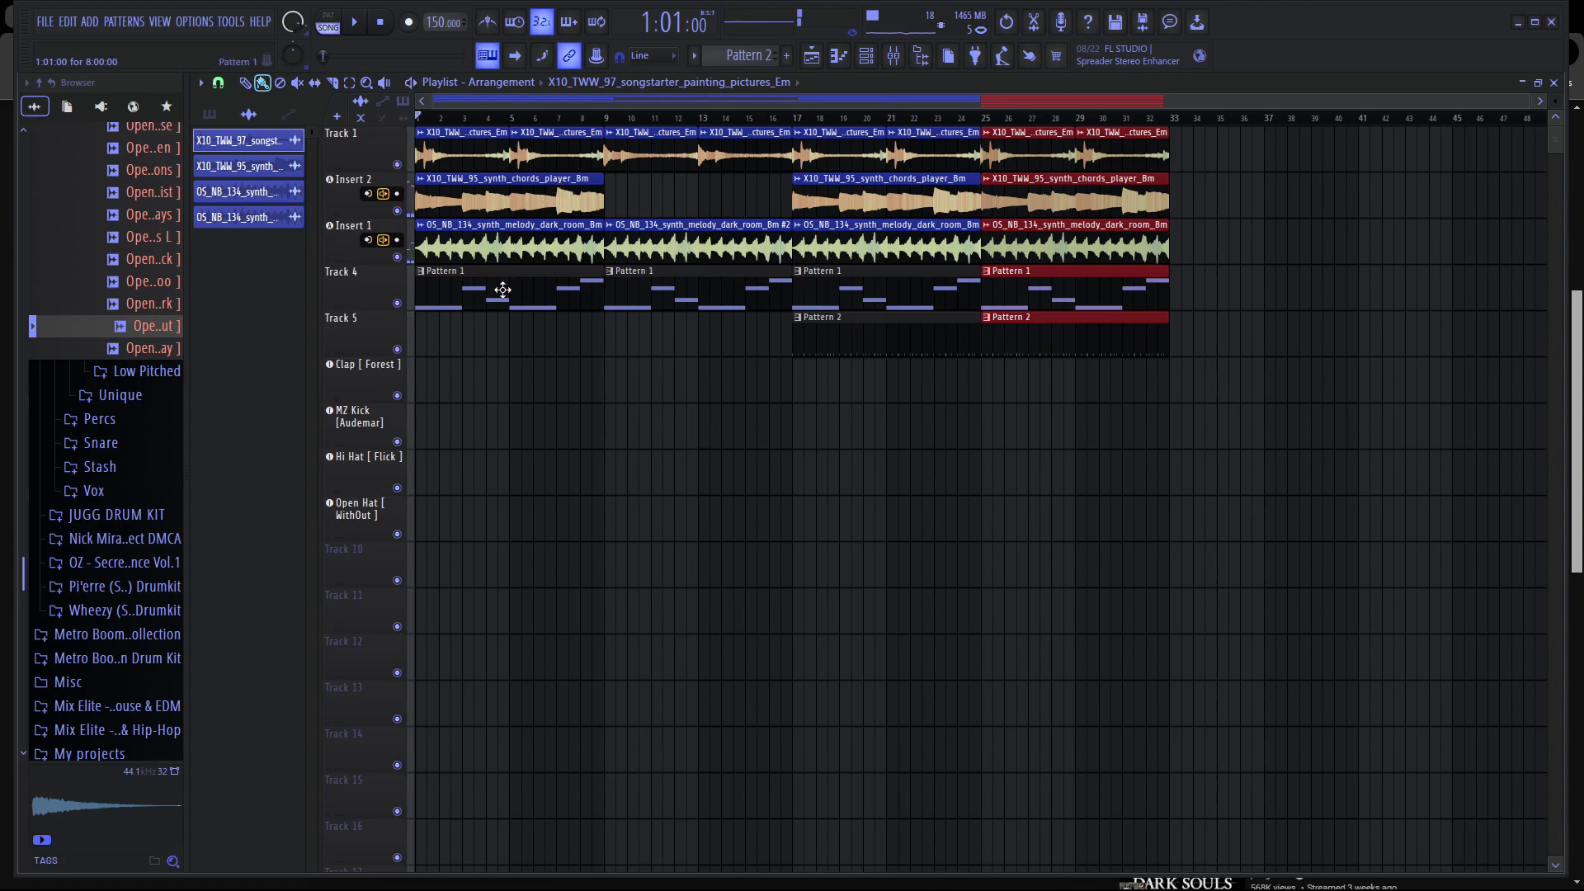
pyautogui.click(607, 125)
pyautogui.press('space')
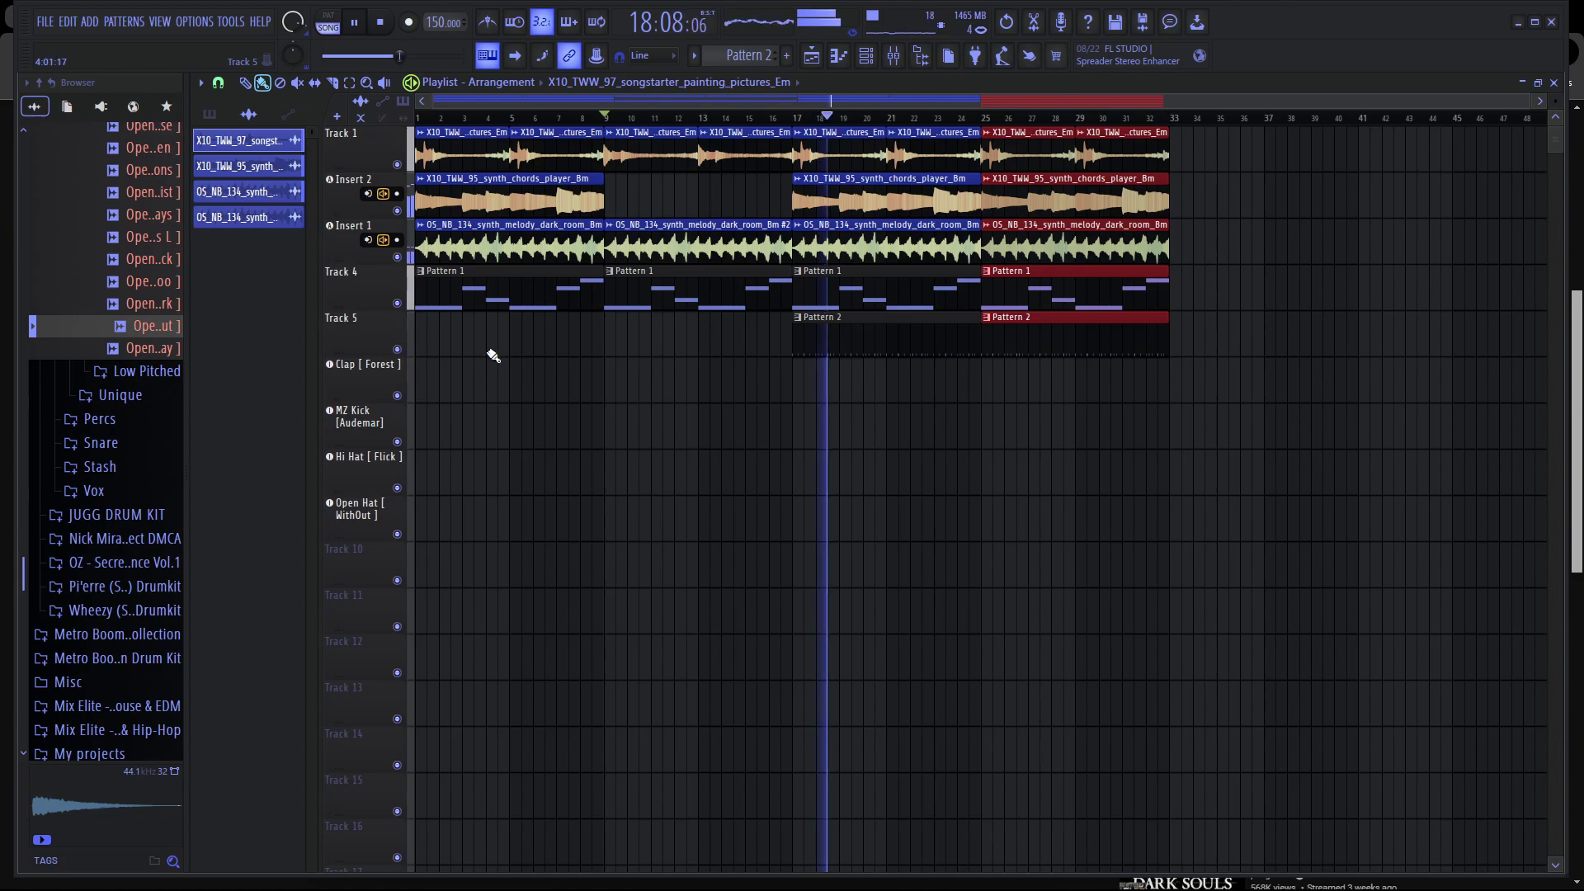
pyautogui.press('space')
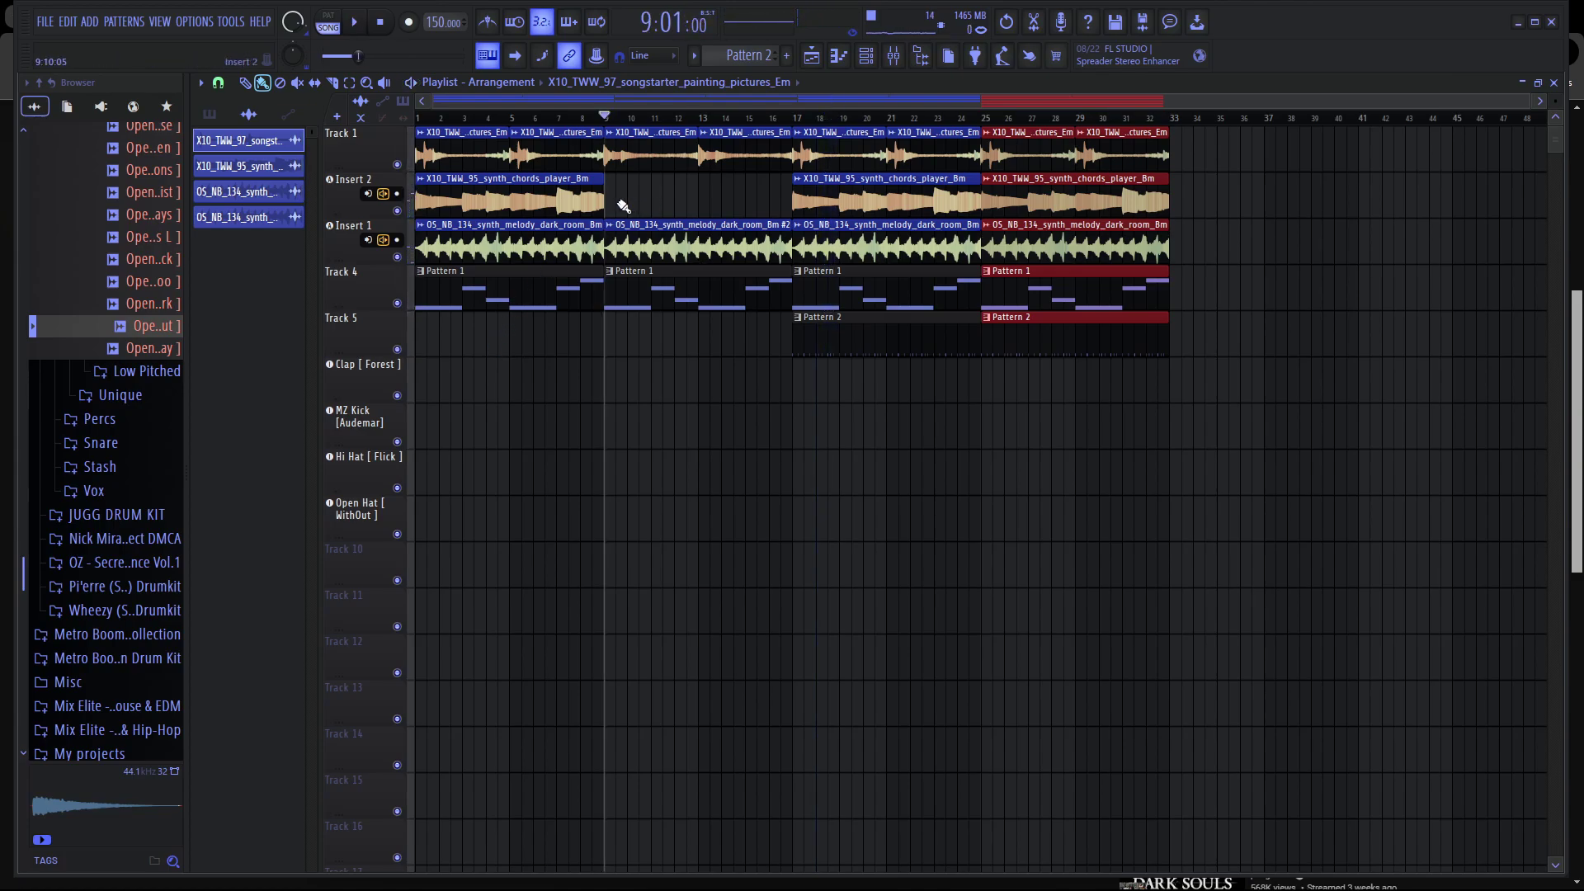
pyautogui.rightClick(487, 327)
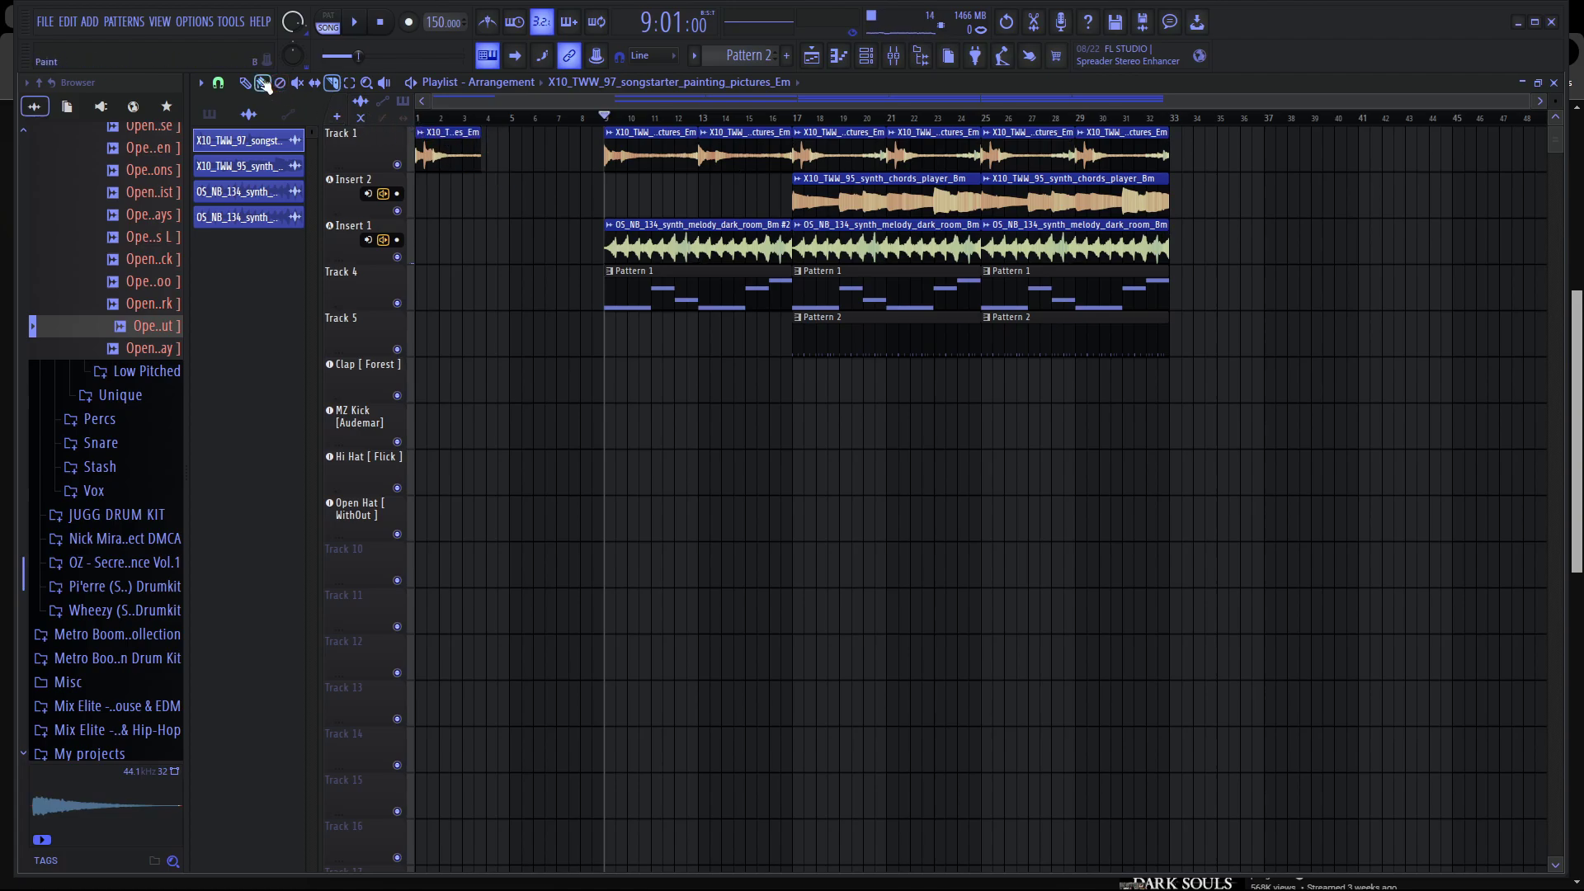
# Replay from bar 1 and copy the chords clip to bar 9 on Insert 2.
pyautogui.click(353, 83)
pyautogui.moveTo(678, 305)
pyautogui.mouseDown()
pyautogui.moveTo(701, 165)
pyautogui.moveTo(396, 159)
pyautogui.mouseUp()
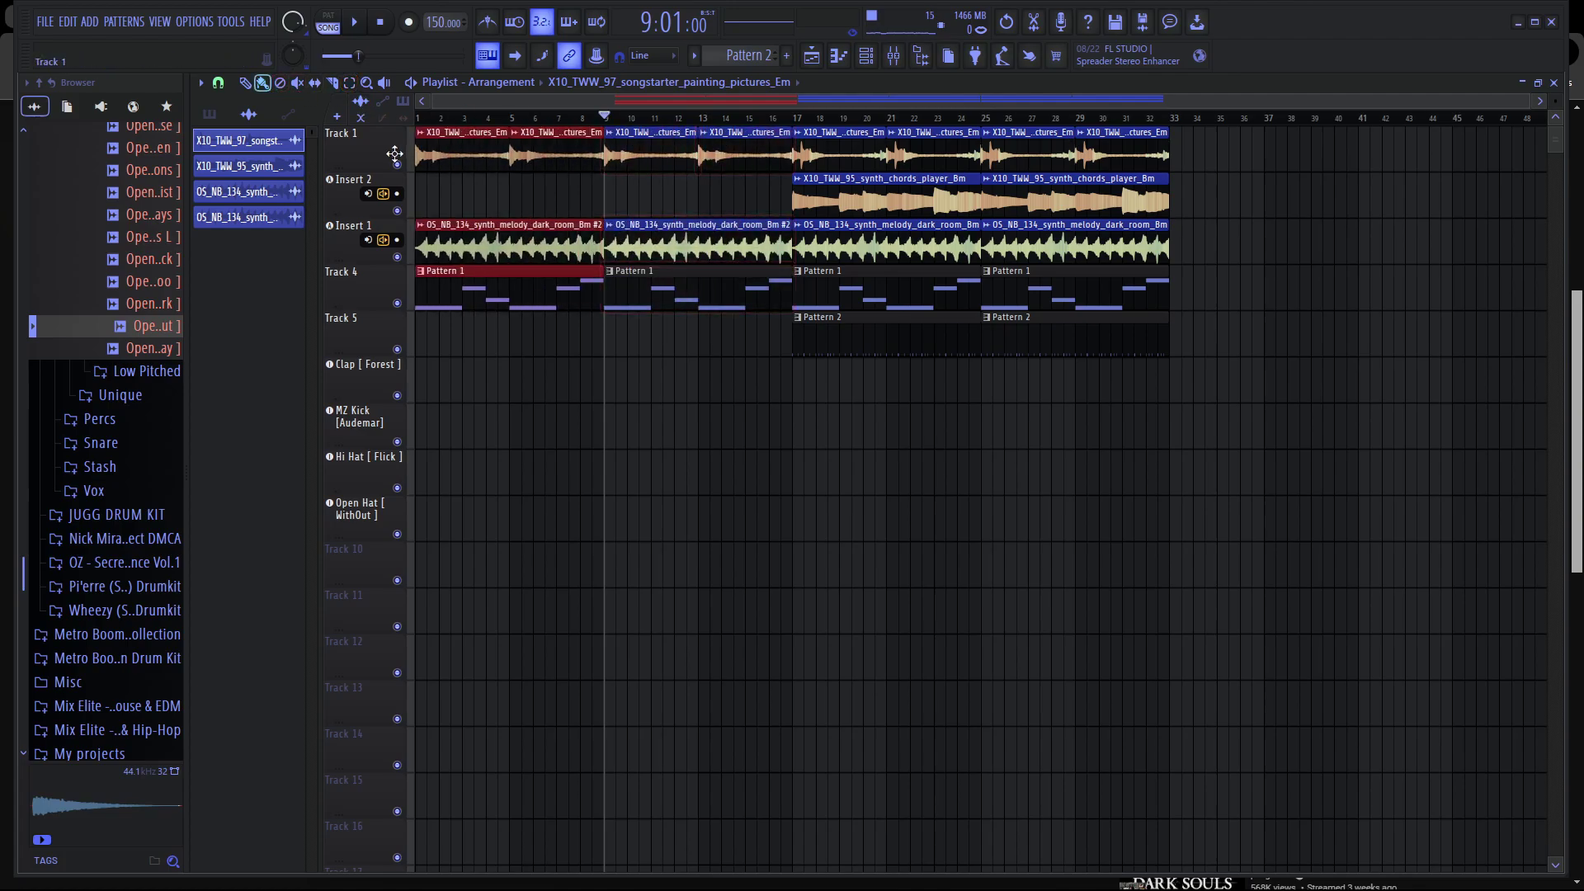
pyautogui.moveTo(609, 116); pyautogui.dragTo(319, 152)
pyautogui.hotkey('ctrl', 'd')
pyautogui.press('space')
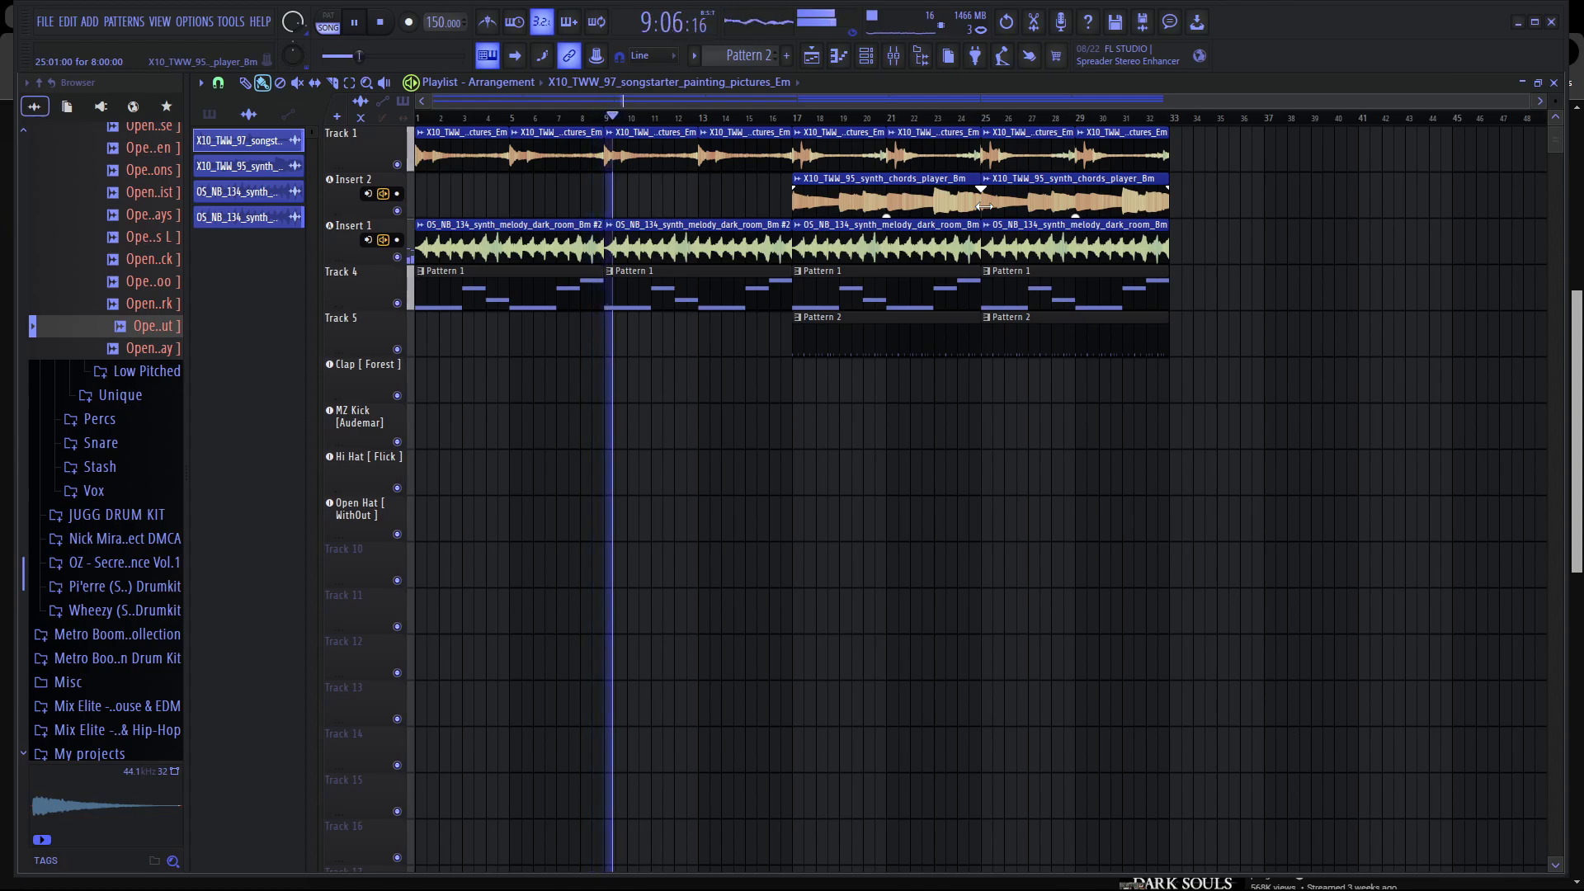
pyautogui.moveTo(873, 204); pyautogui.dragTo(683, 198)
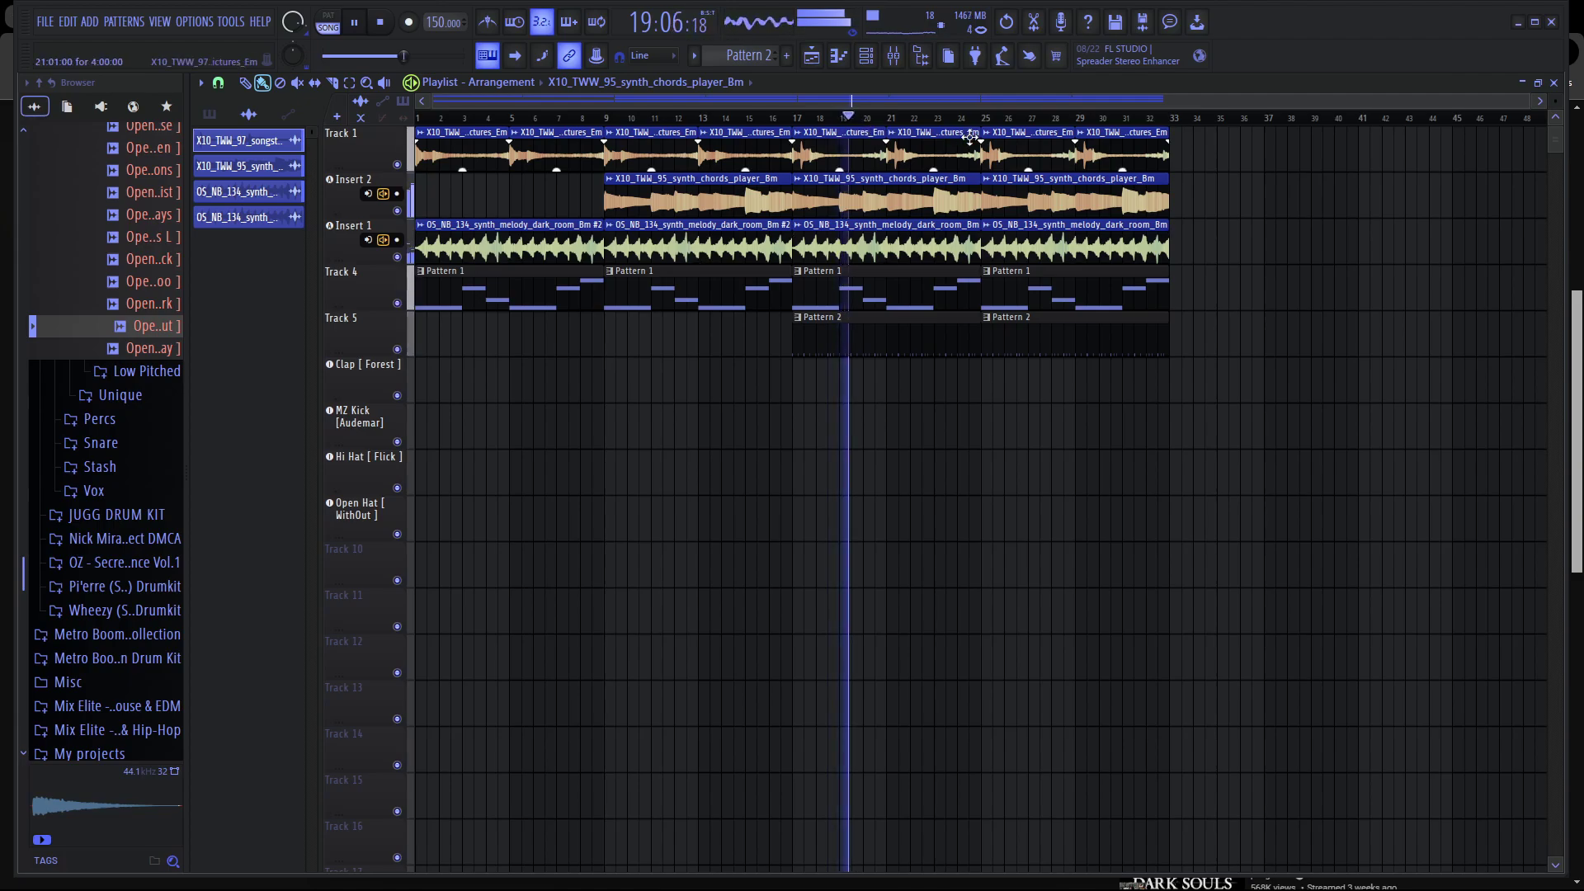
pyautogui.click(893, 55)
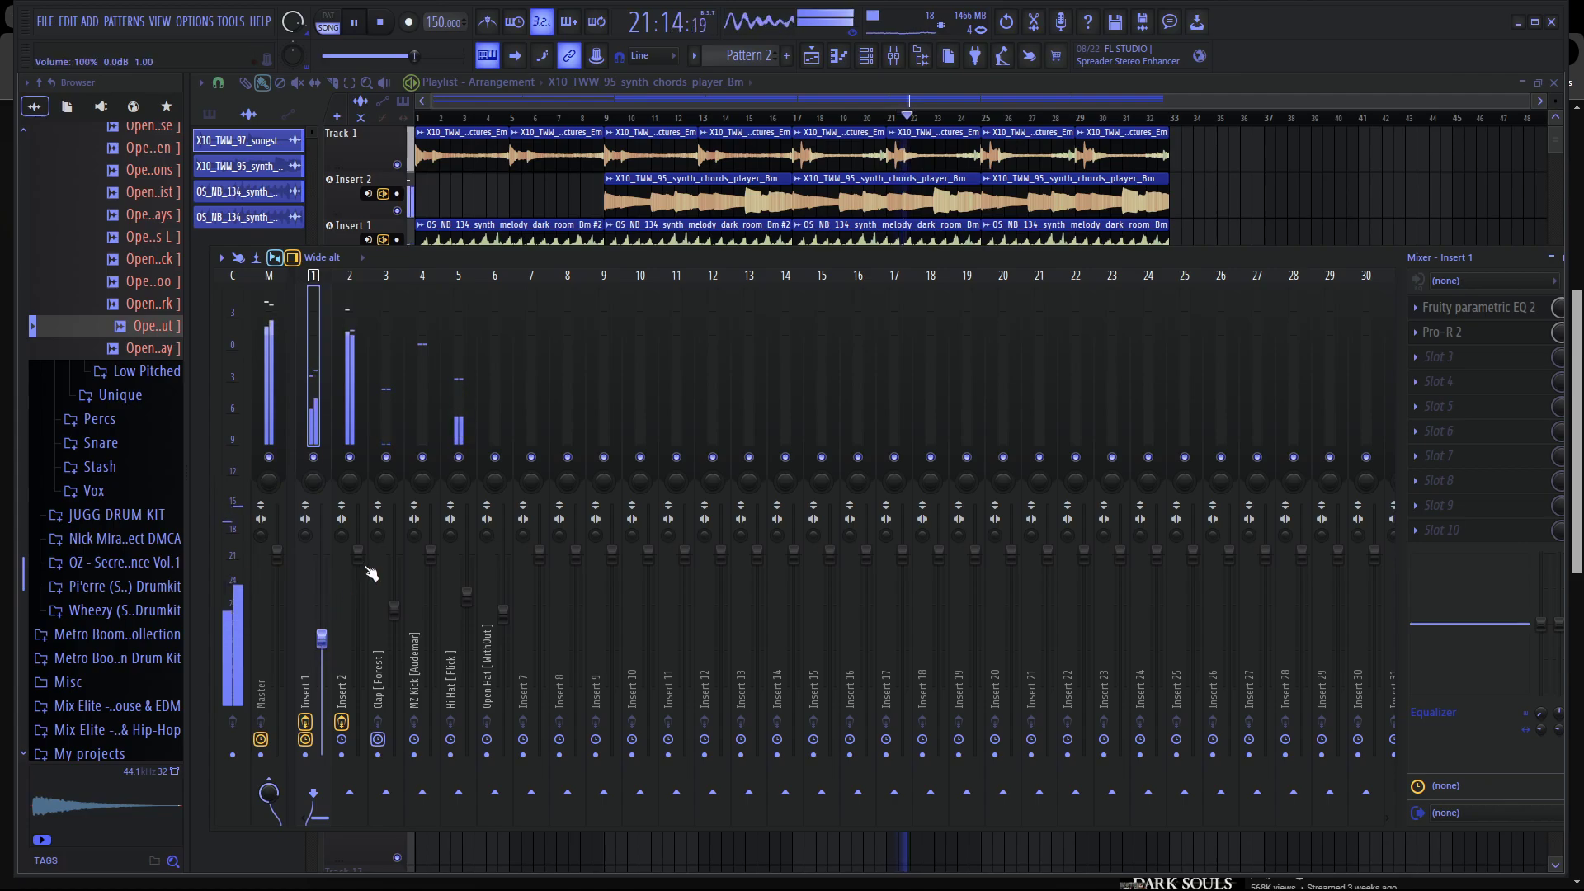
pyautogui.click(358, 555)
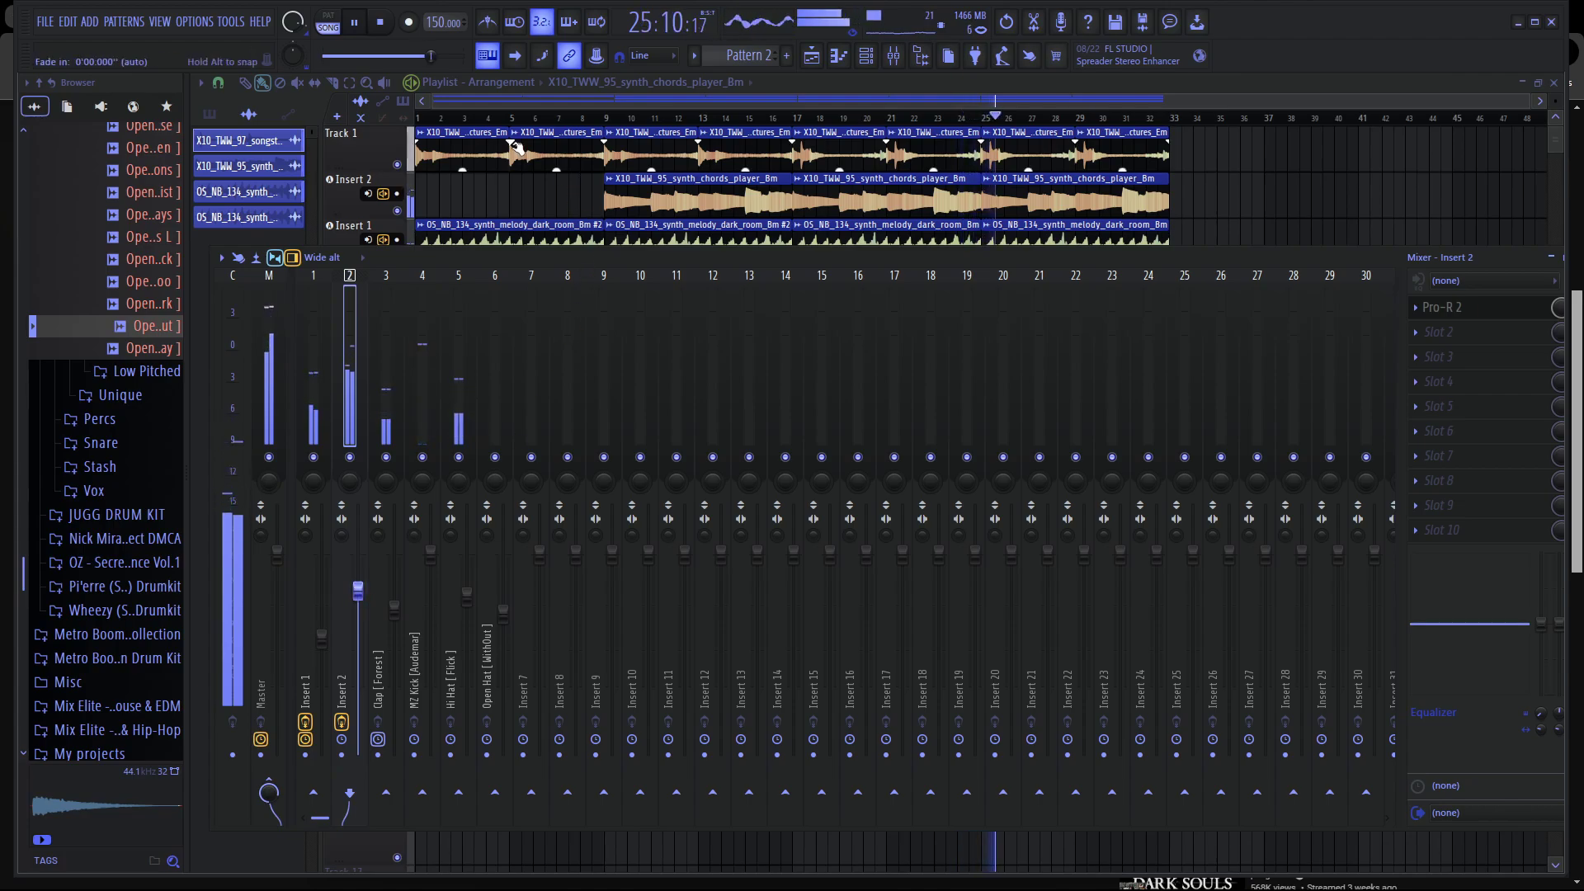
pyautogui.press('space')
pyautogui.press('F9')
pyautogui.press('space')
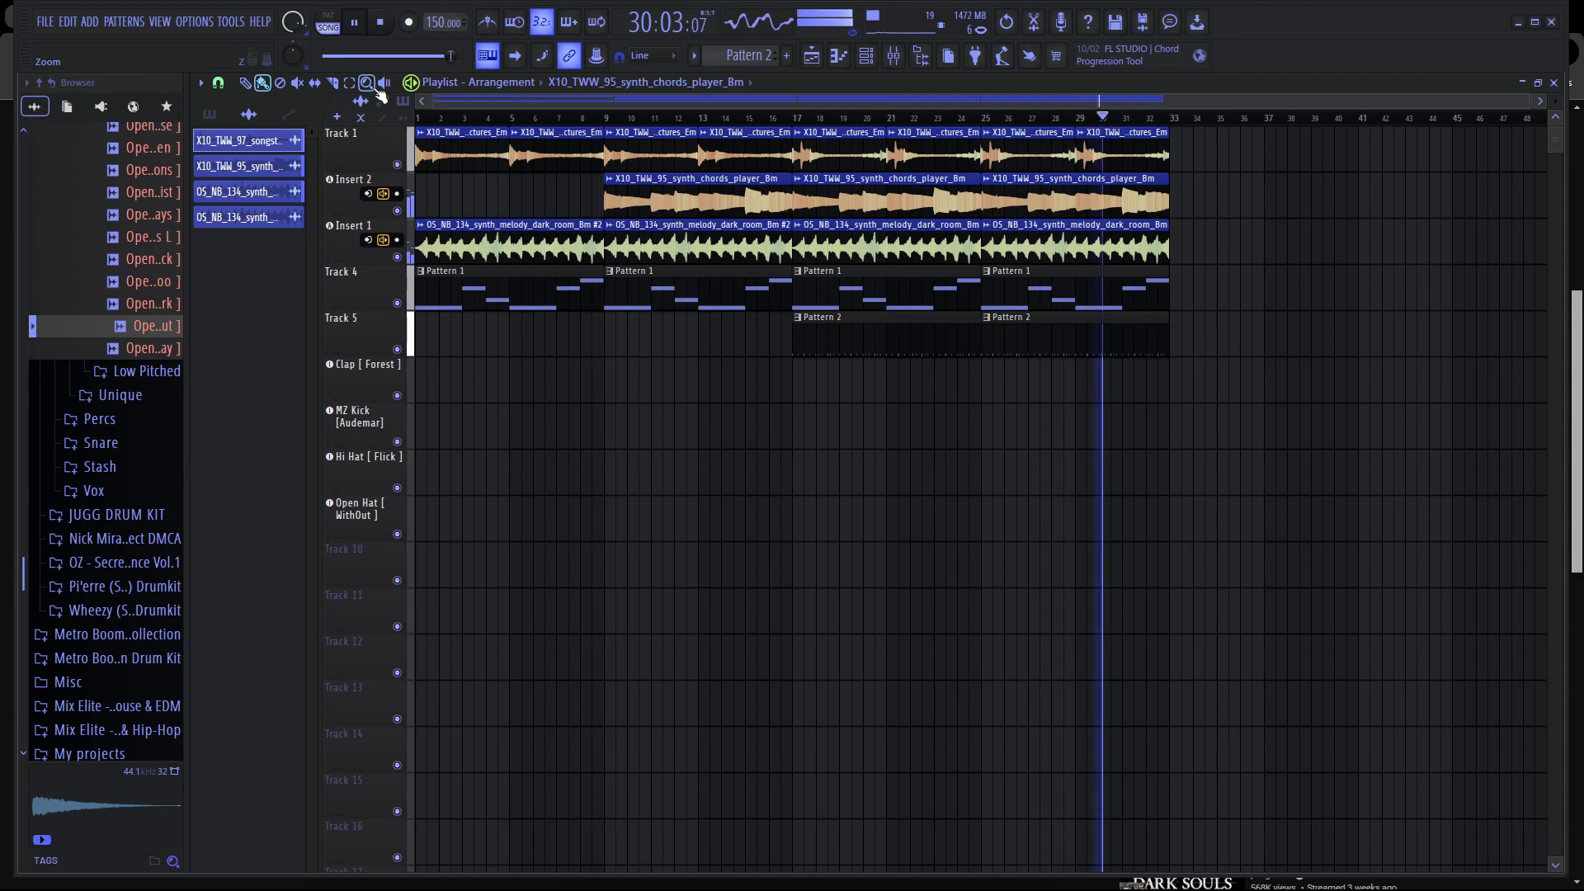
# Duplicate all five tracks' clips from bar 17 onward with Ctrl+B through bar 48, then stop playback.
pyautogui.click(348, 81)
pyautogui.moveTo(821, 382); pyautogui.dragTo(1099, 140)
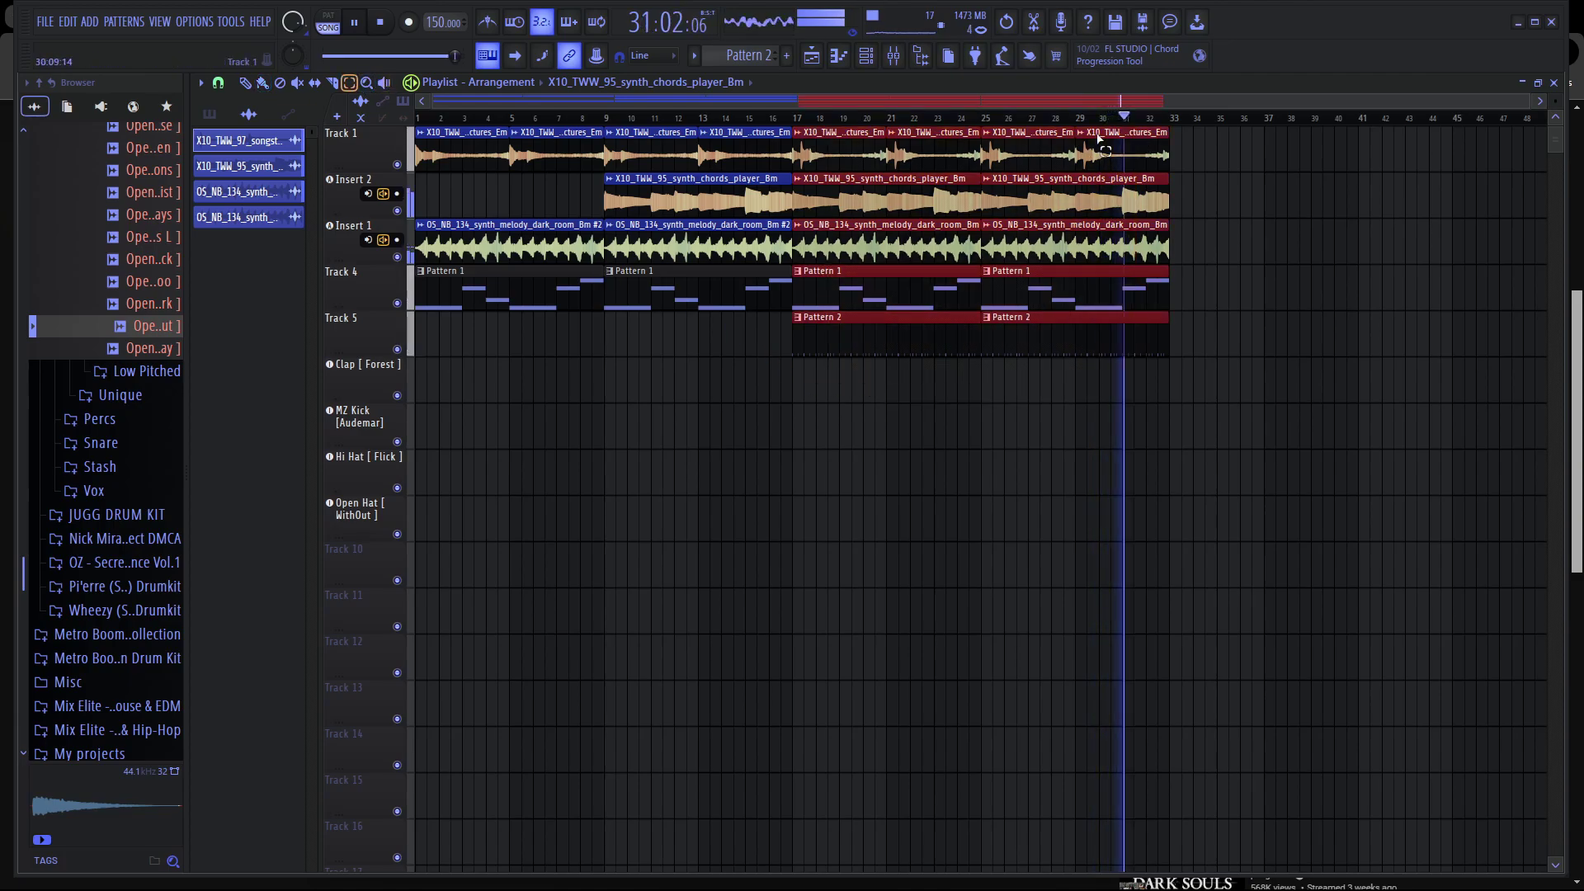
pyautogui.click(261, 81)
pyautogui.hotkey('ctrl', 'b')
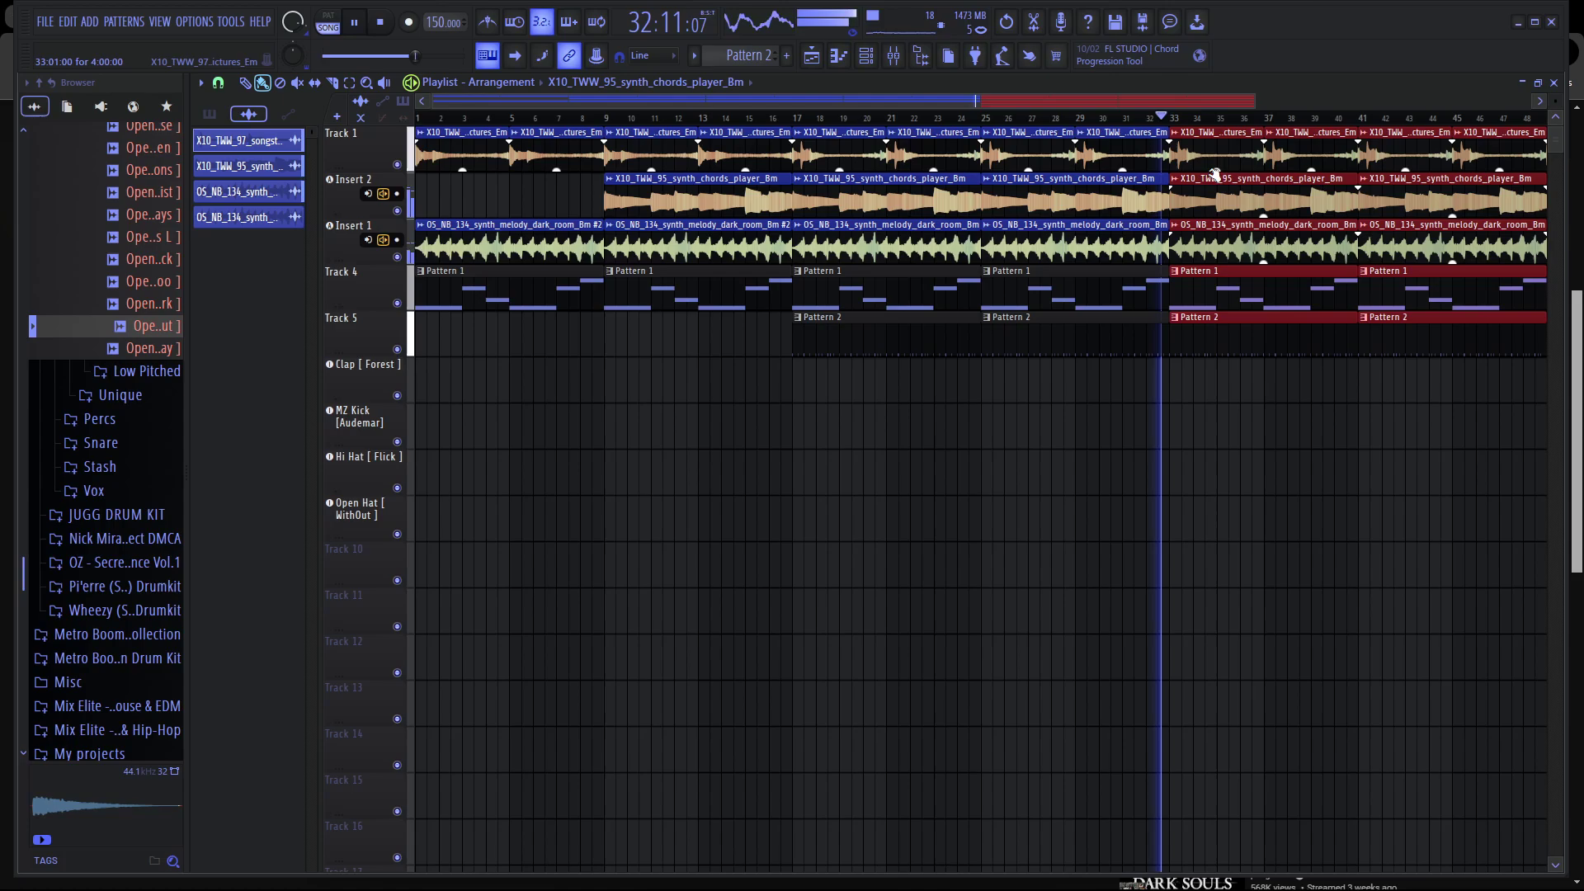
pyautogui.scroll(-2, 1180, 443)
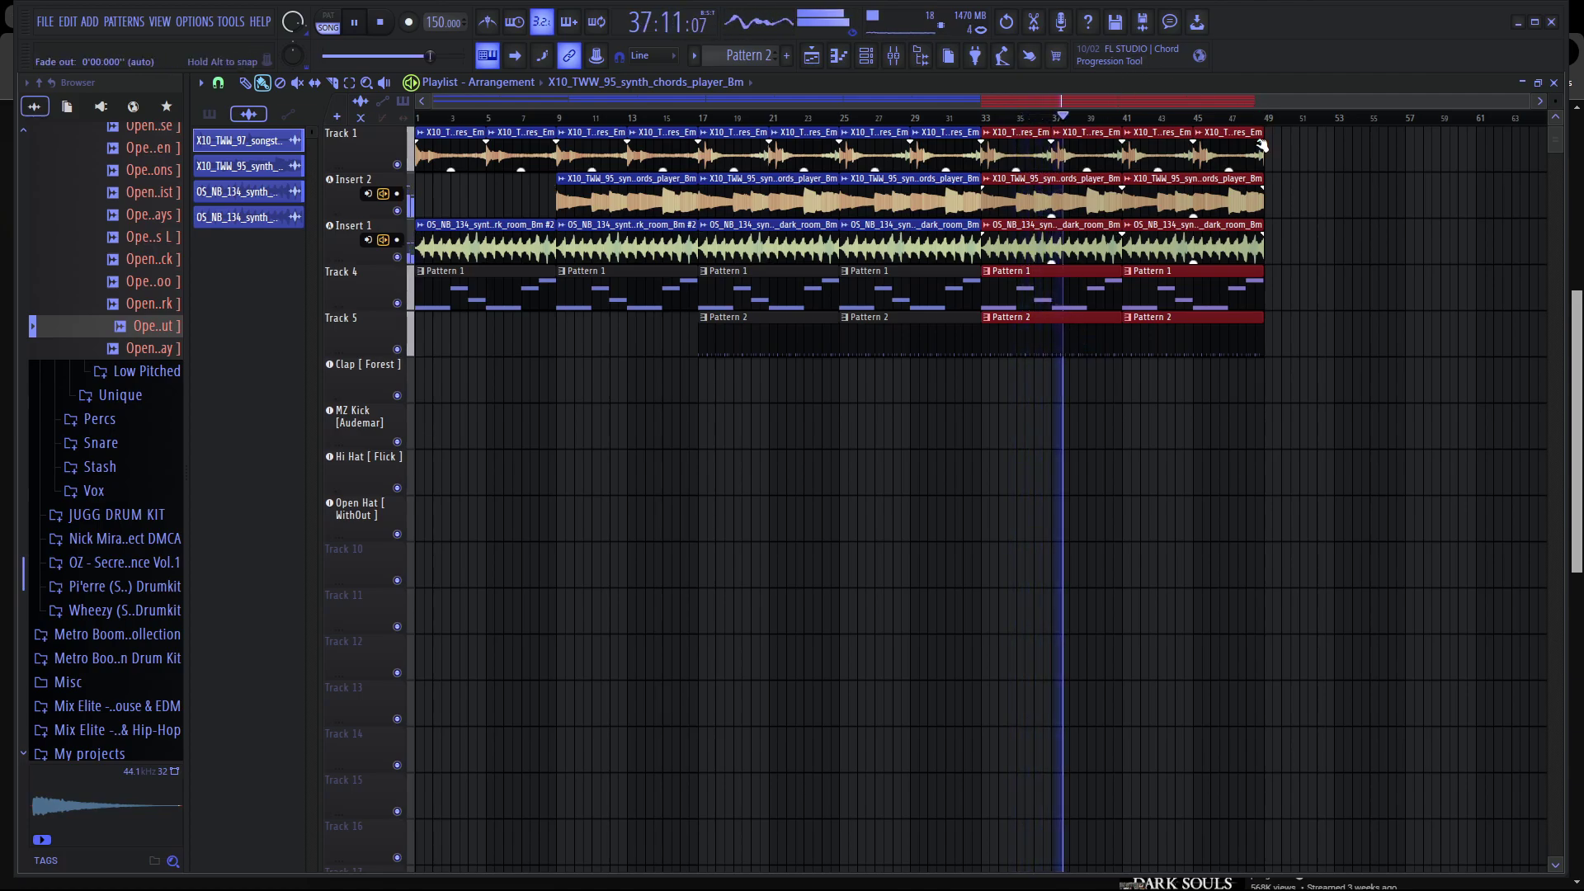
pyautogui.click(1371, 180)
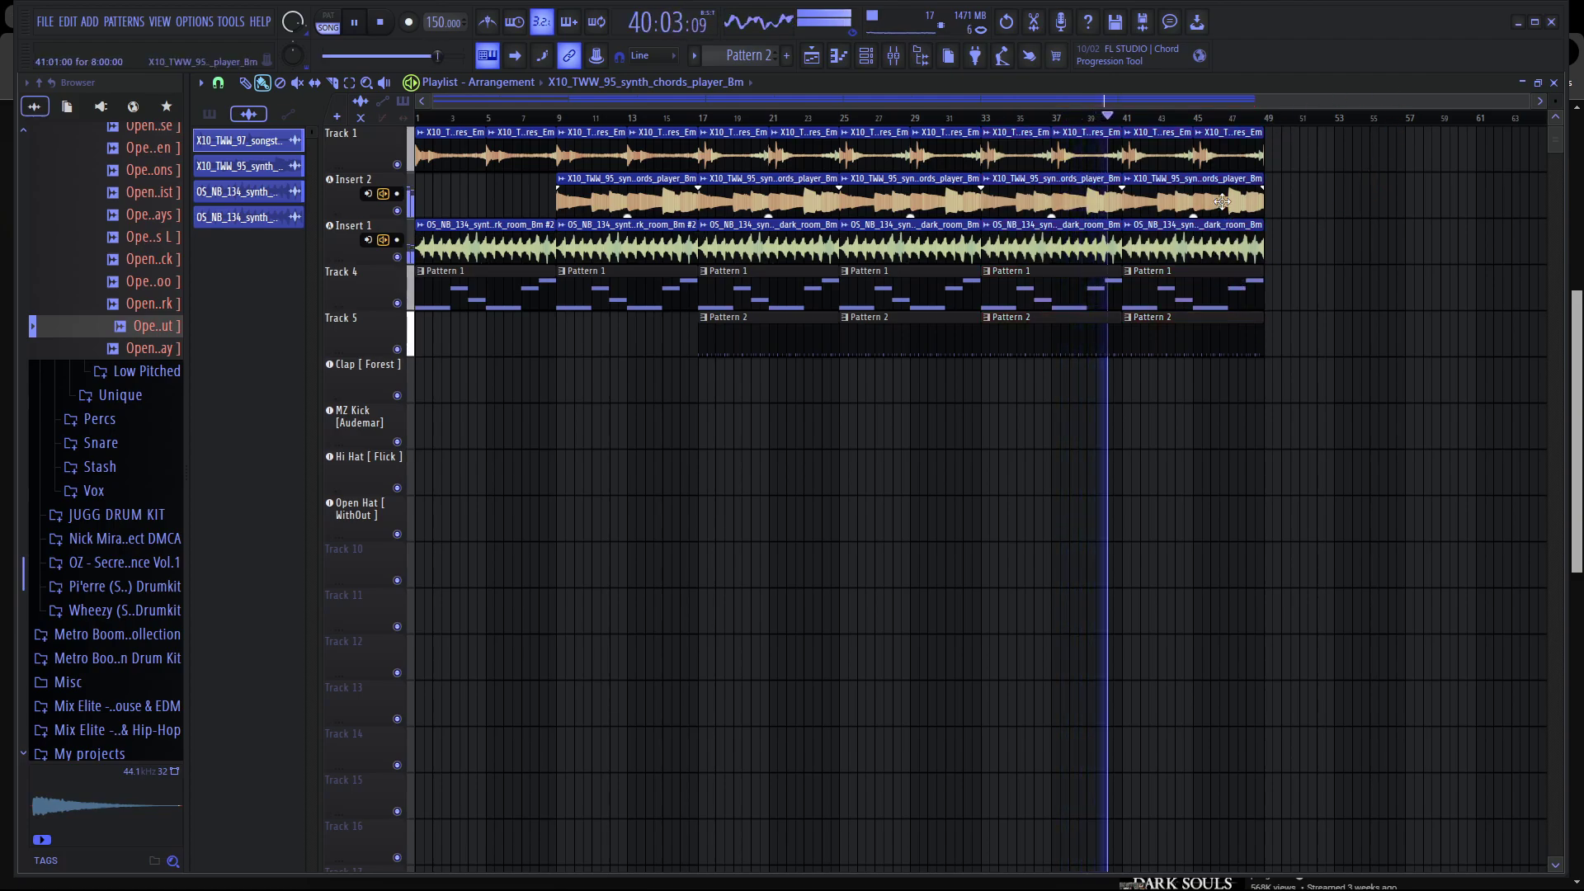
pyautogui.press('space')
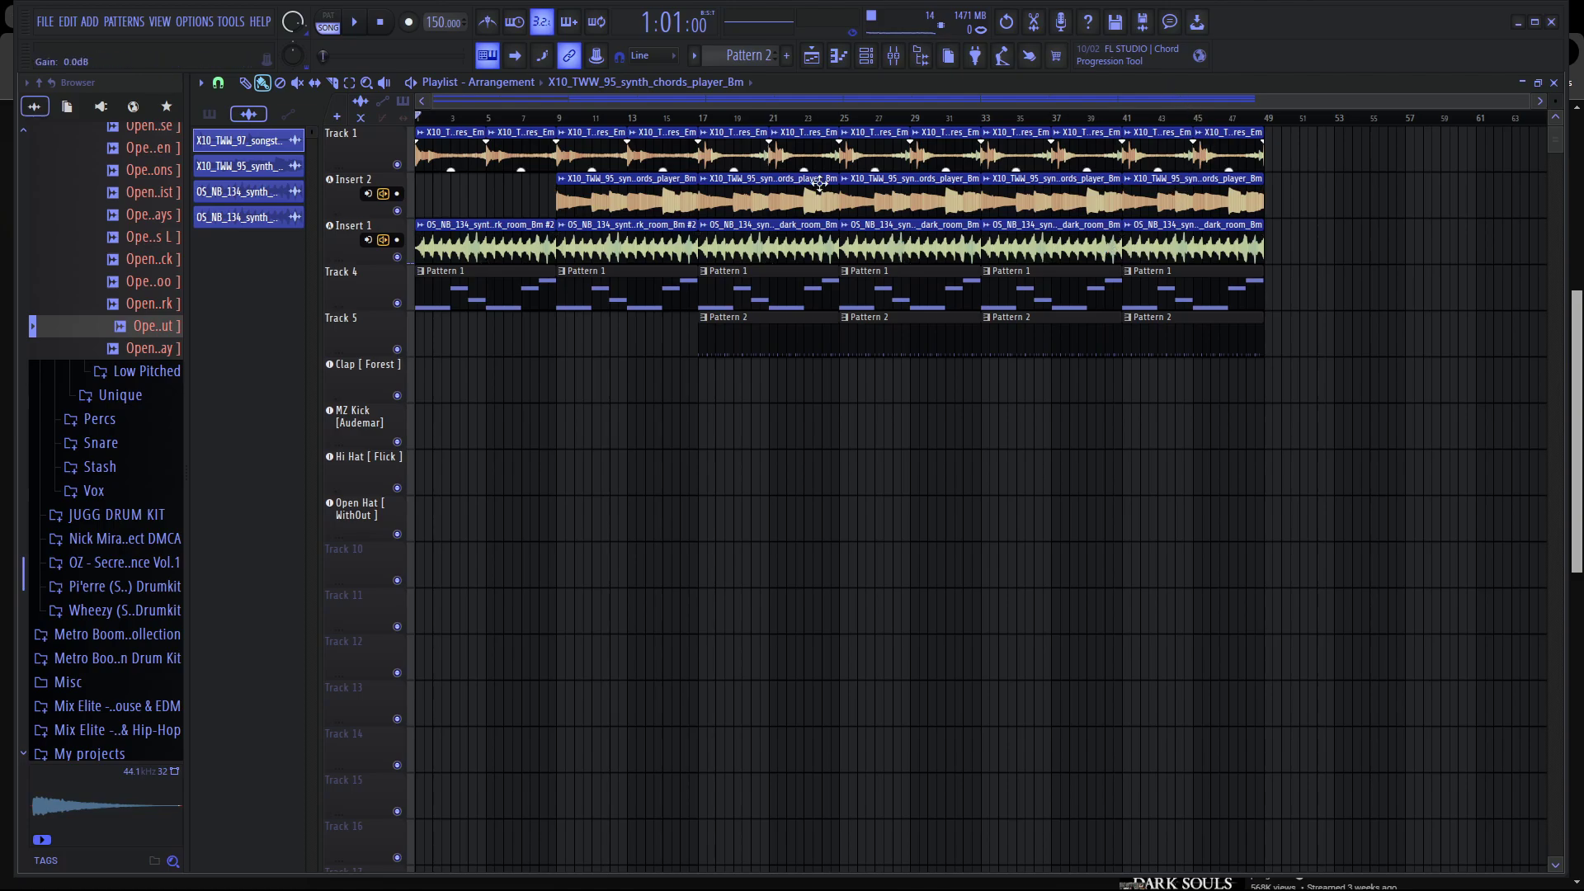
# Bring up the Splice library and go to the second page of sounds.
pyautogui.click(1121, 883)
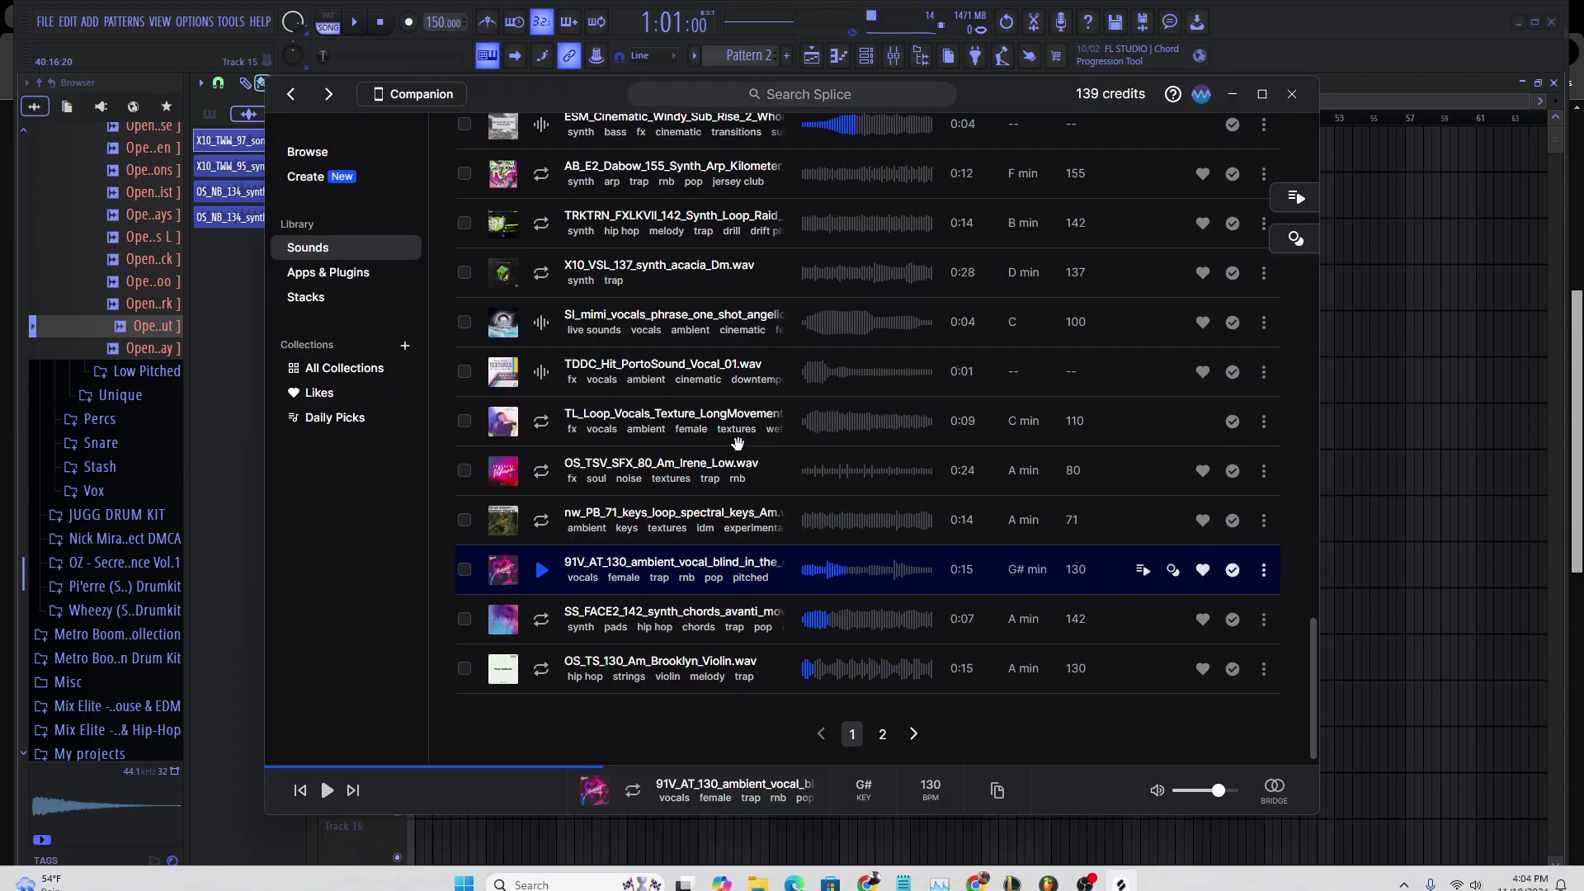
pyautogui.scroll(-1, 737, 443)
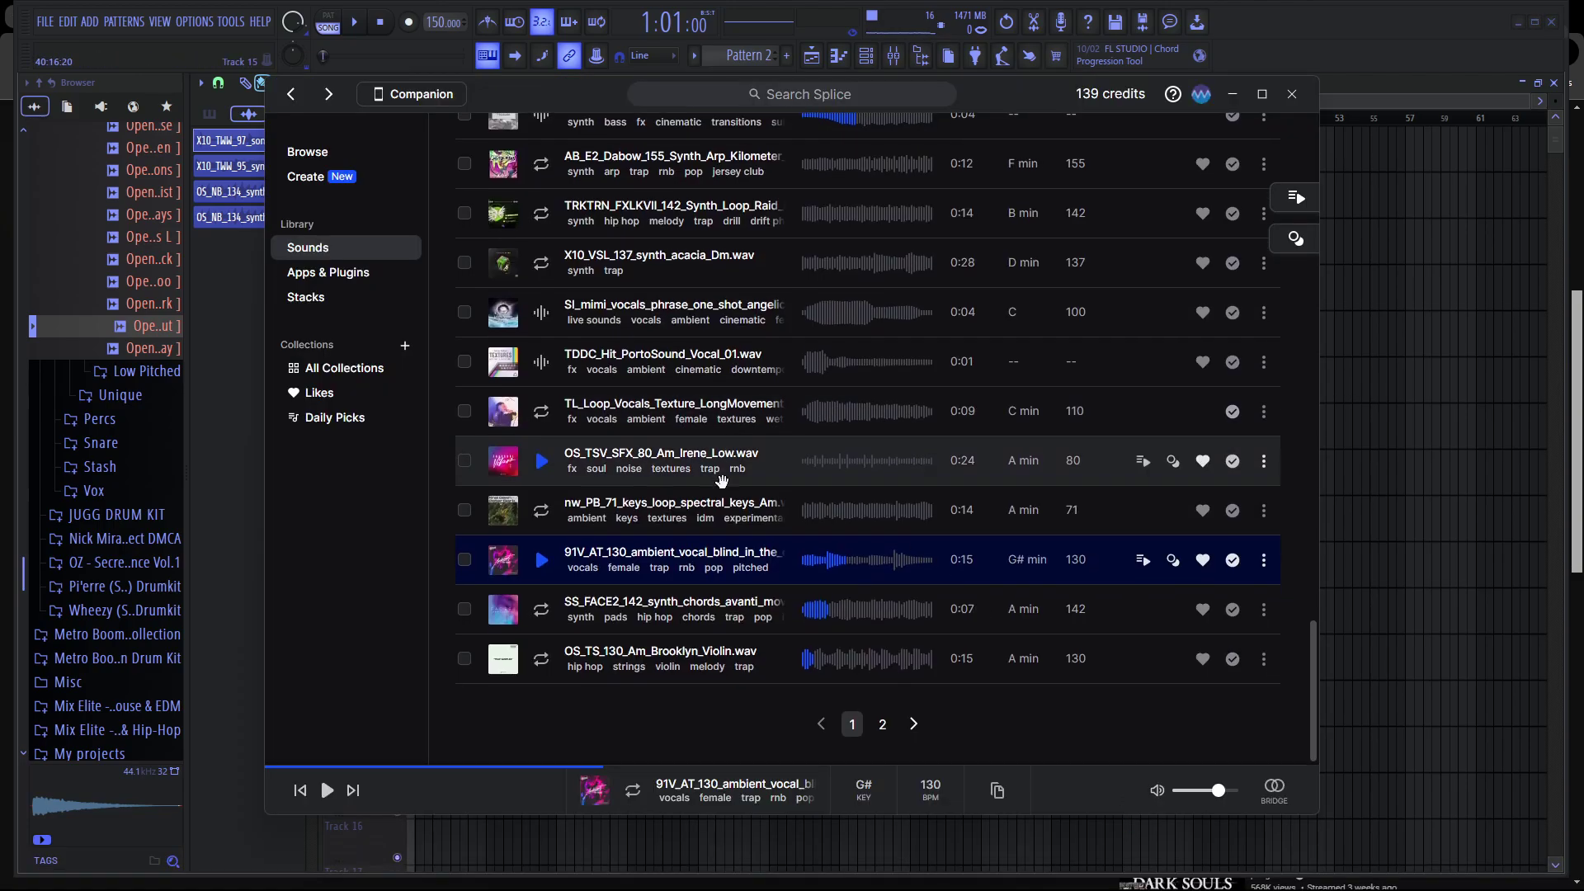
pyautogui.click(901, 721)
pyautogui.scroll(-3, 537, 429)
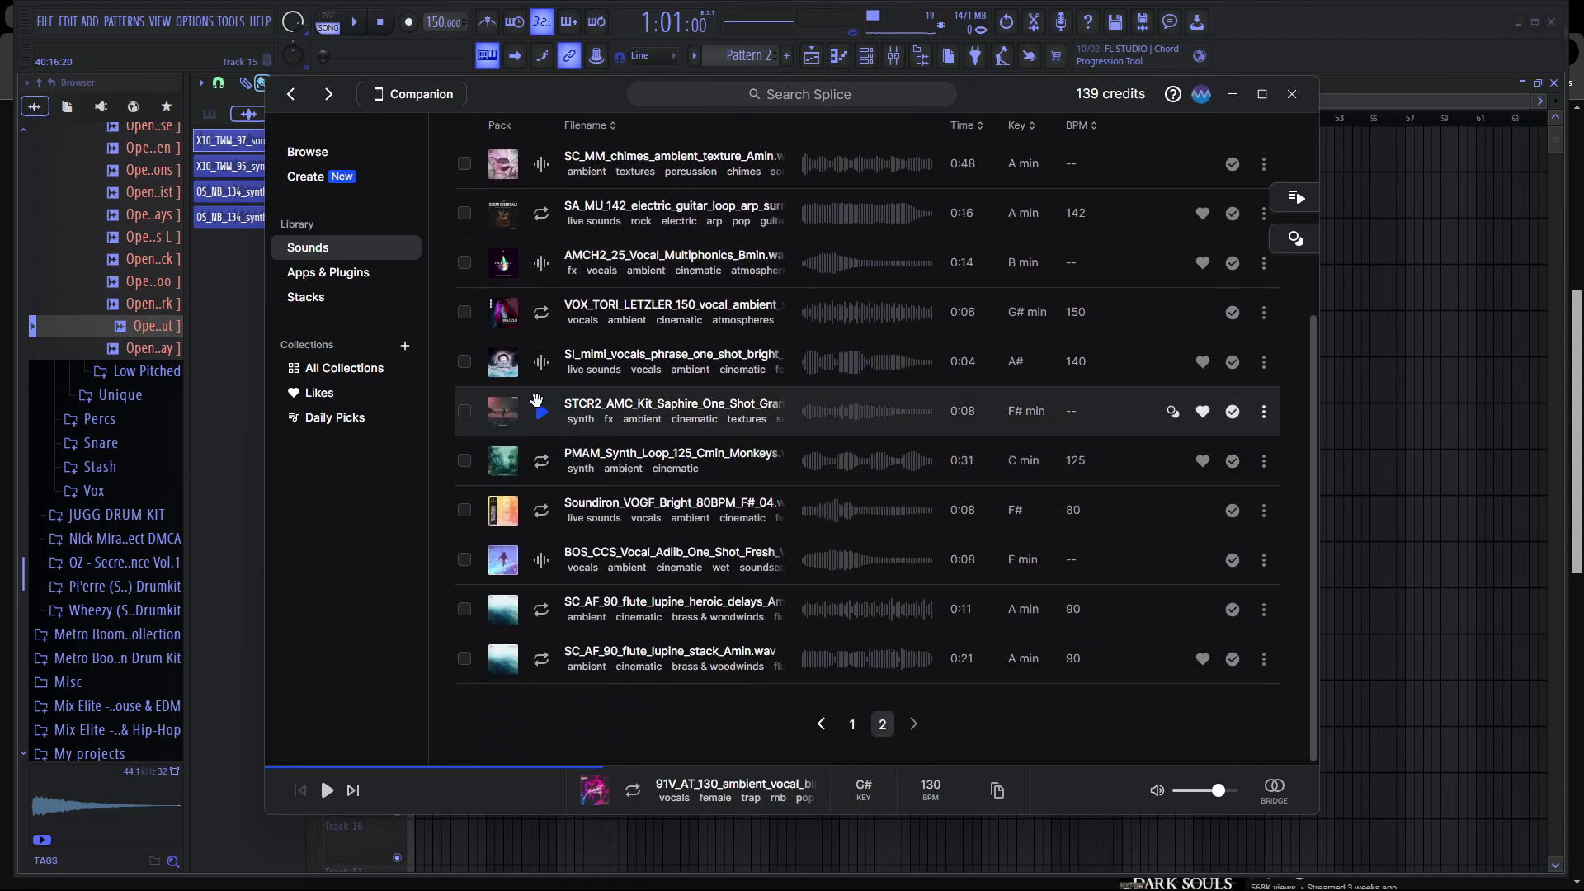
# Preview the Saphire, PMAM, Soundiron, vocal adlib, flute, guitar and AMCH2 vocal samples.
pyautogui.click(538, 409)
pyautogui.click(540, 461)
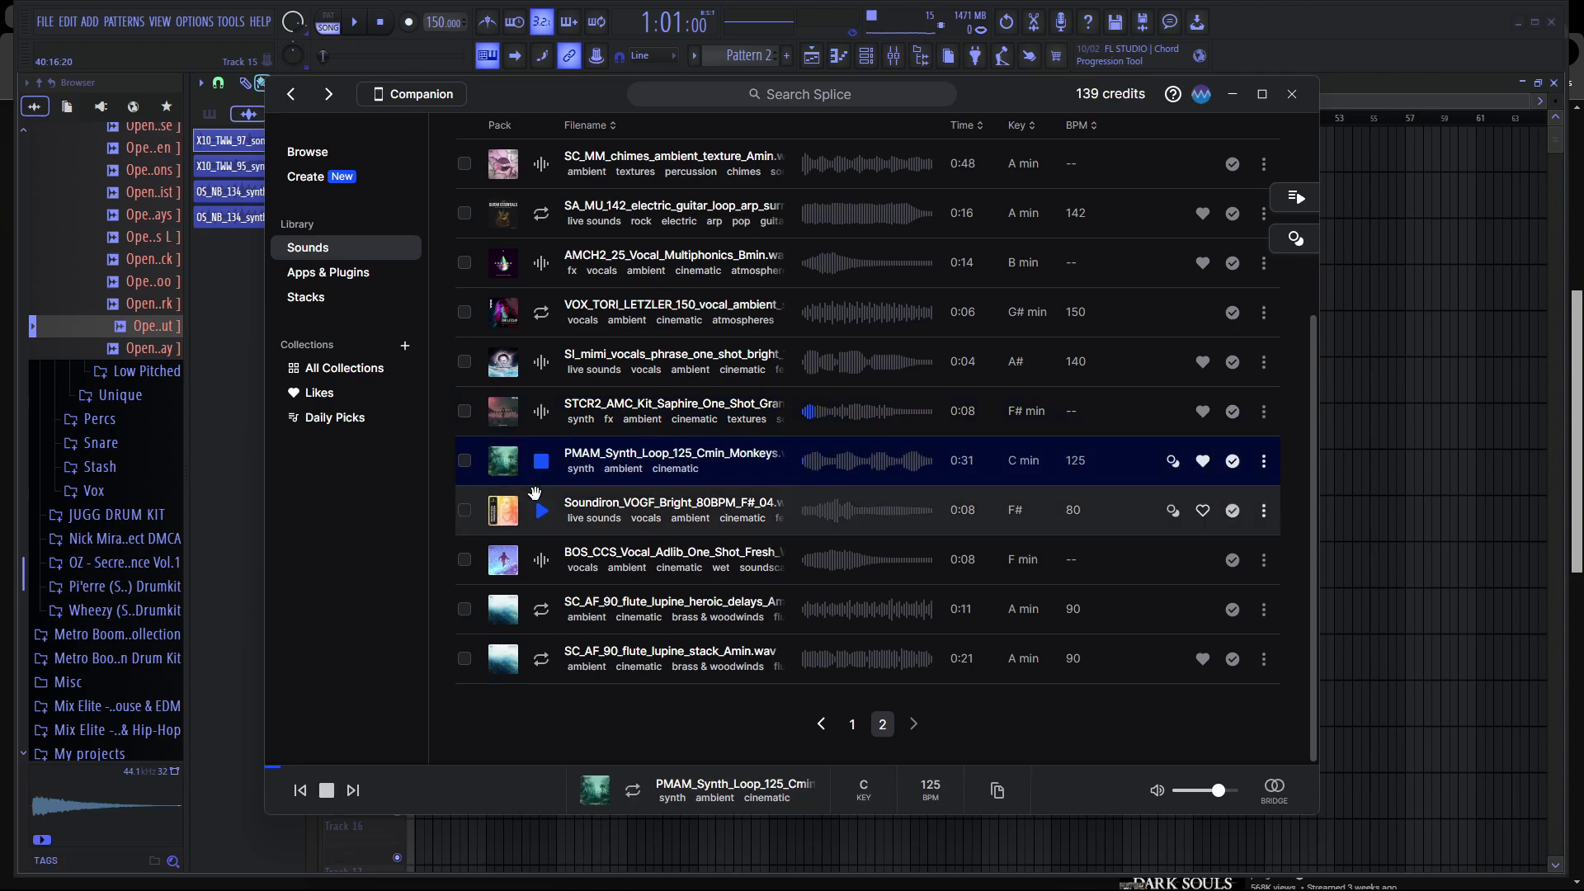
pyautogui.click(538, 505)
pyautogui.click(542, 560)
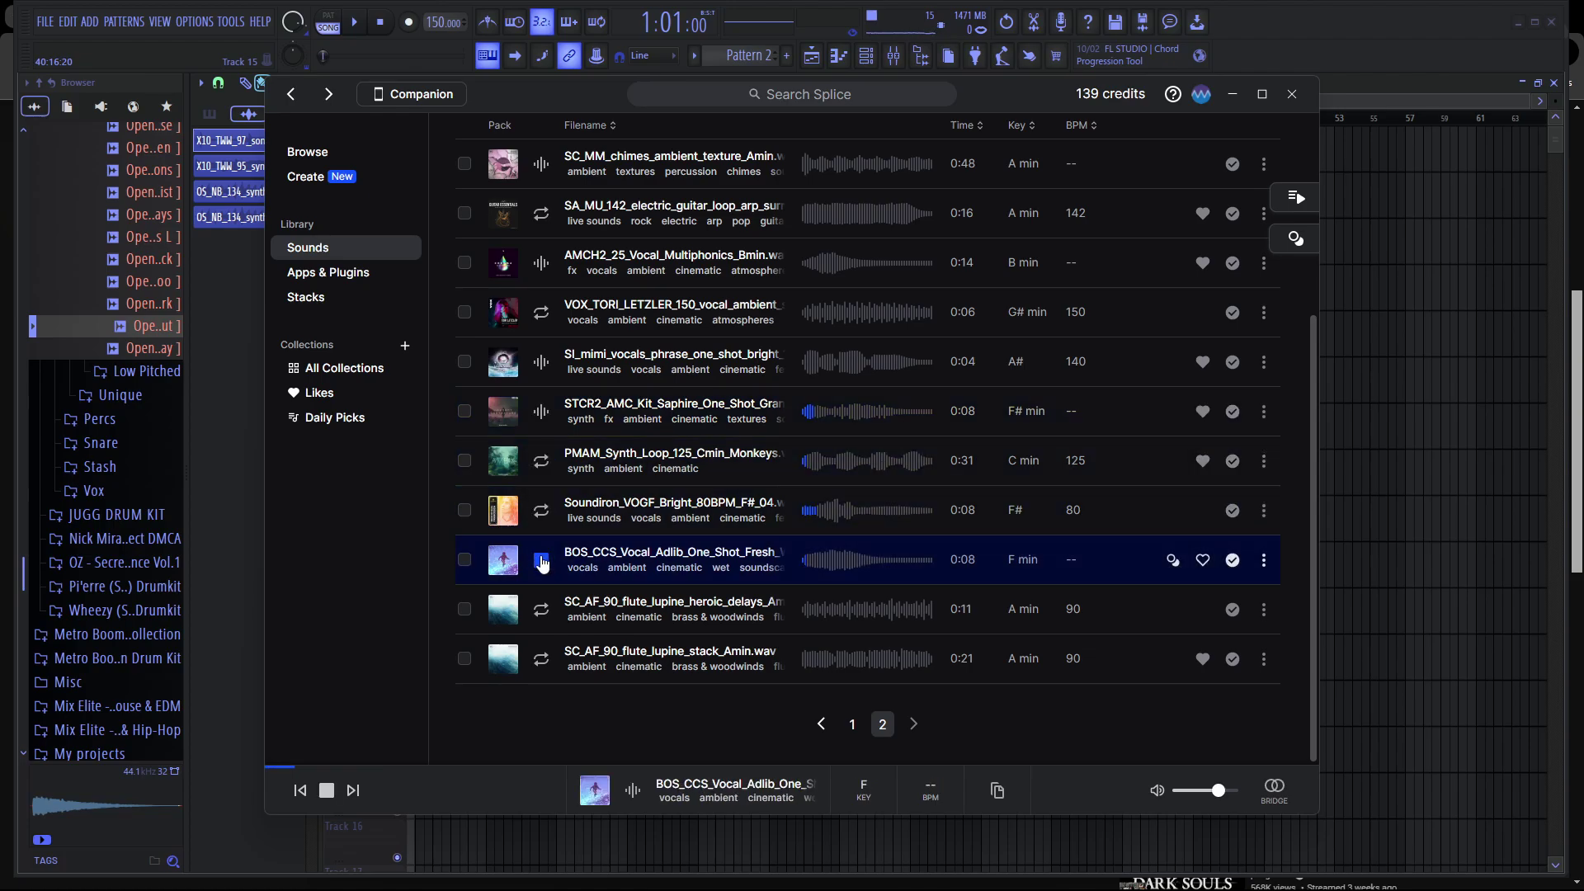
pyautogui.click(552, 609)
pyautogui.click(551, 661)
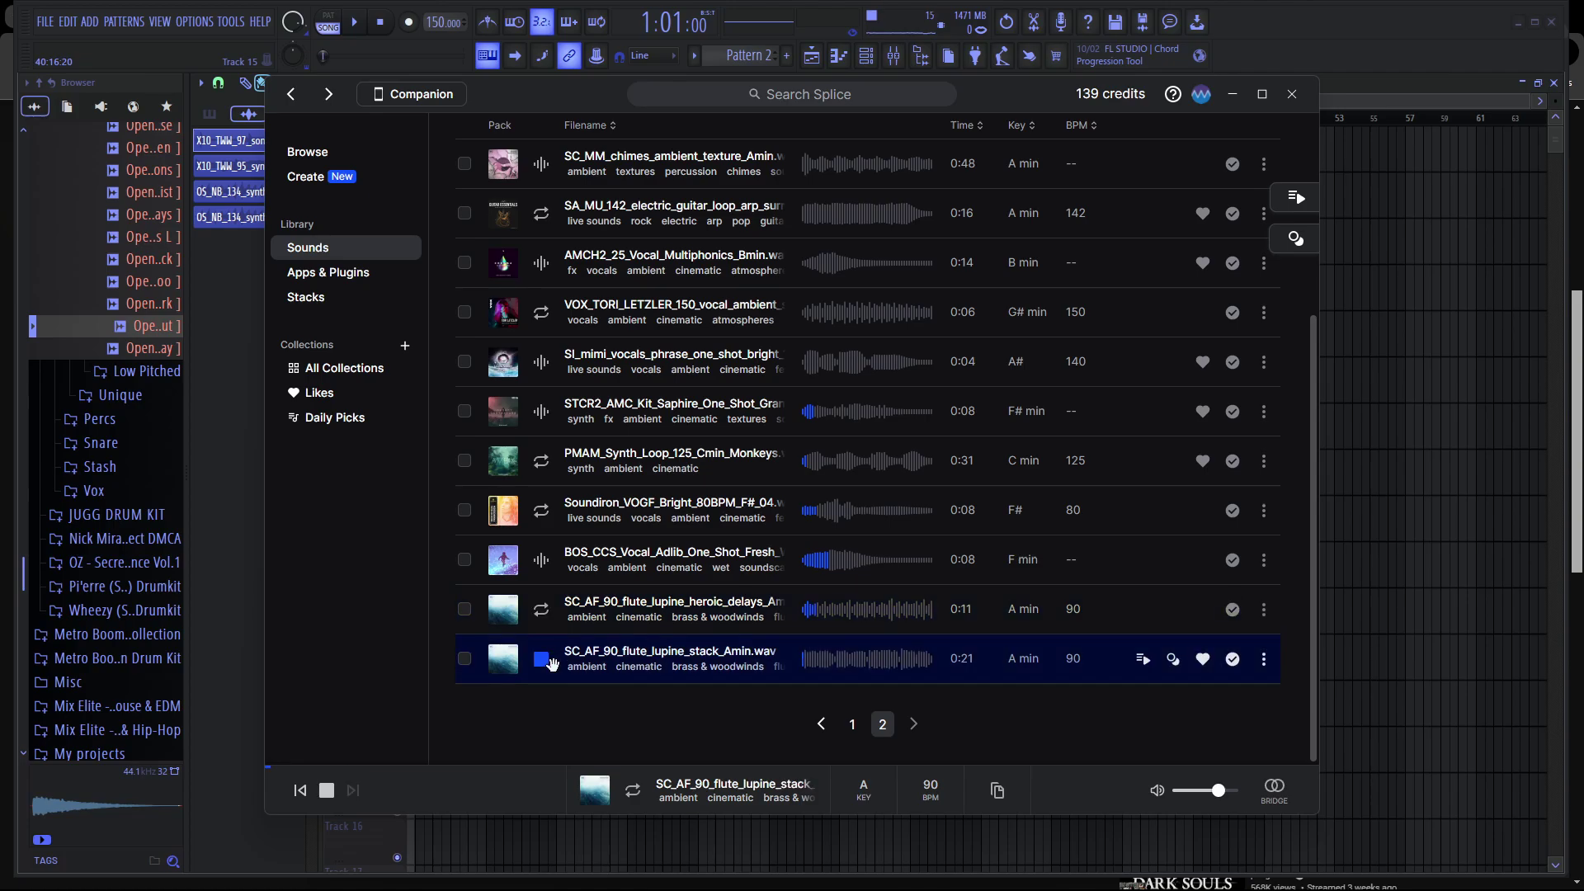
pyautogui.click(542, 262)
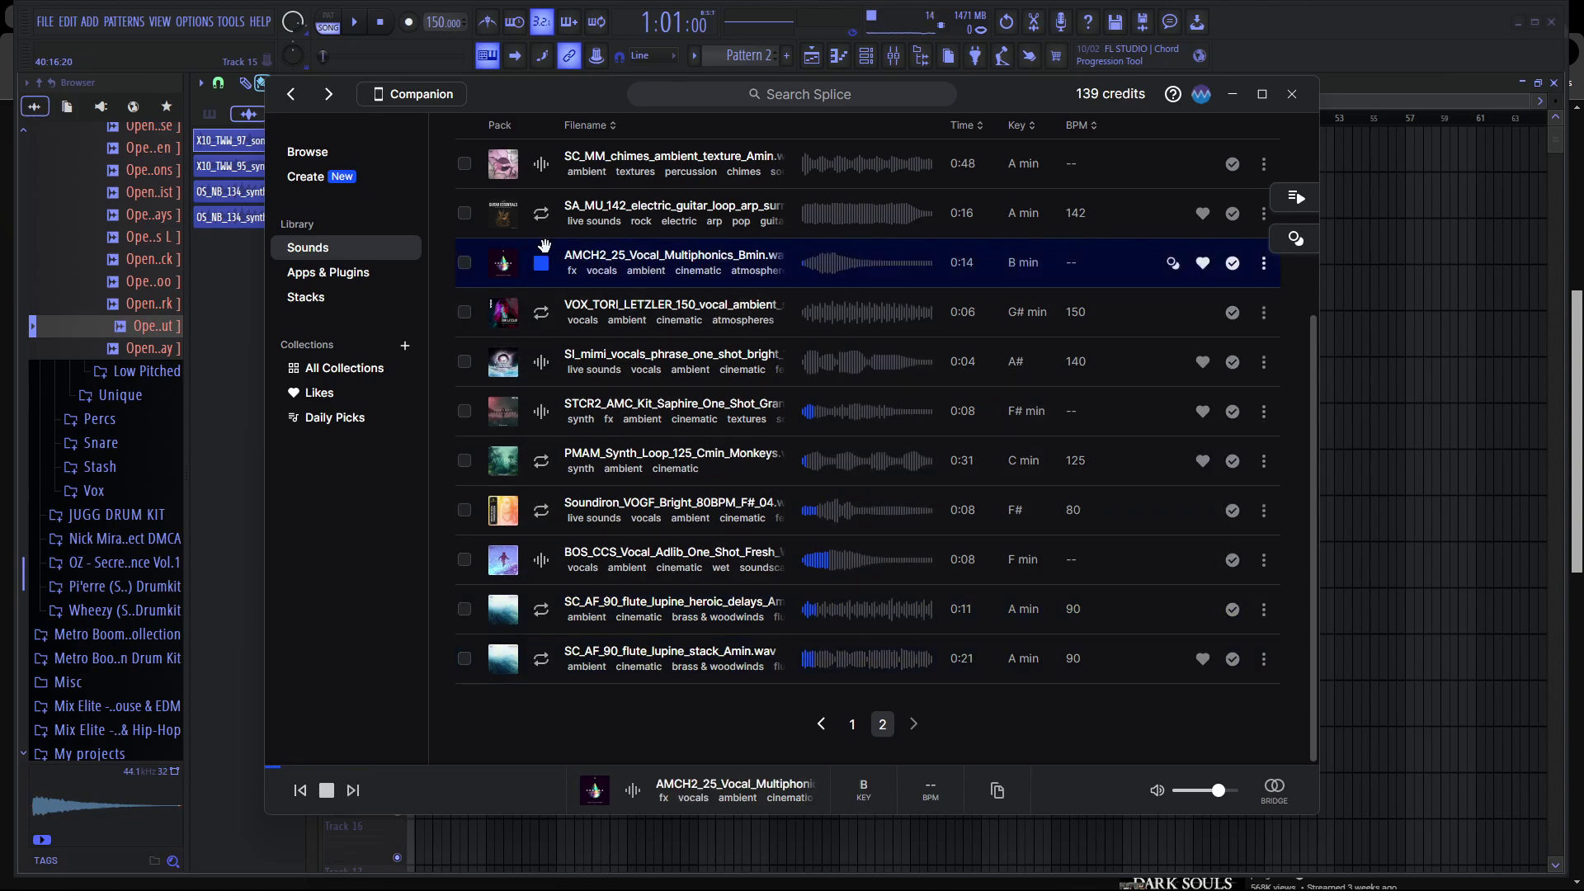
pyautogui.click(542, 213)
pyautogui.click(542, 263)
# Try dragging the AMCH2 vocal toward the FL Studio playlist, switching between Splice and FL Studio.
pyautogui.scroll(2, 735, 407)
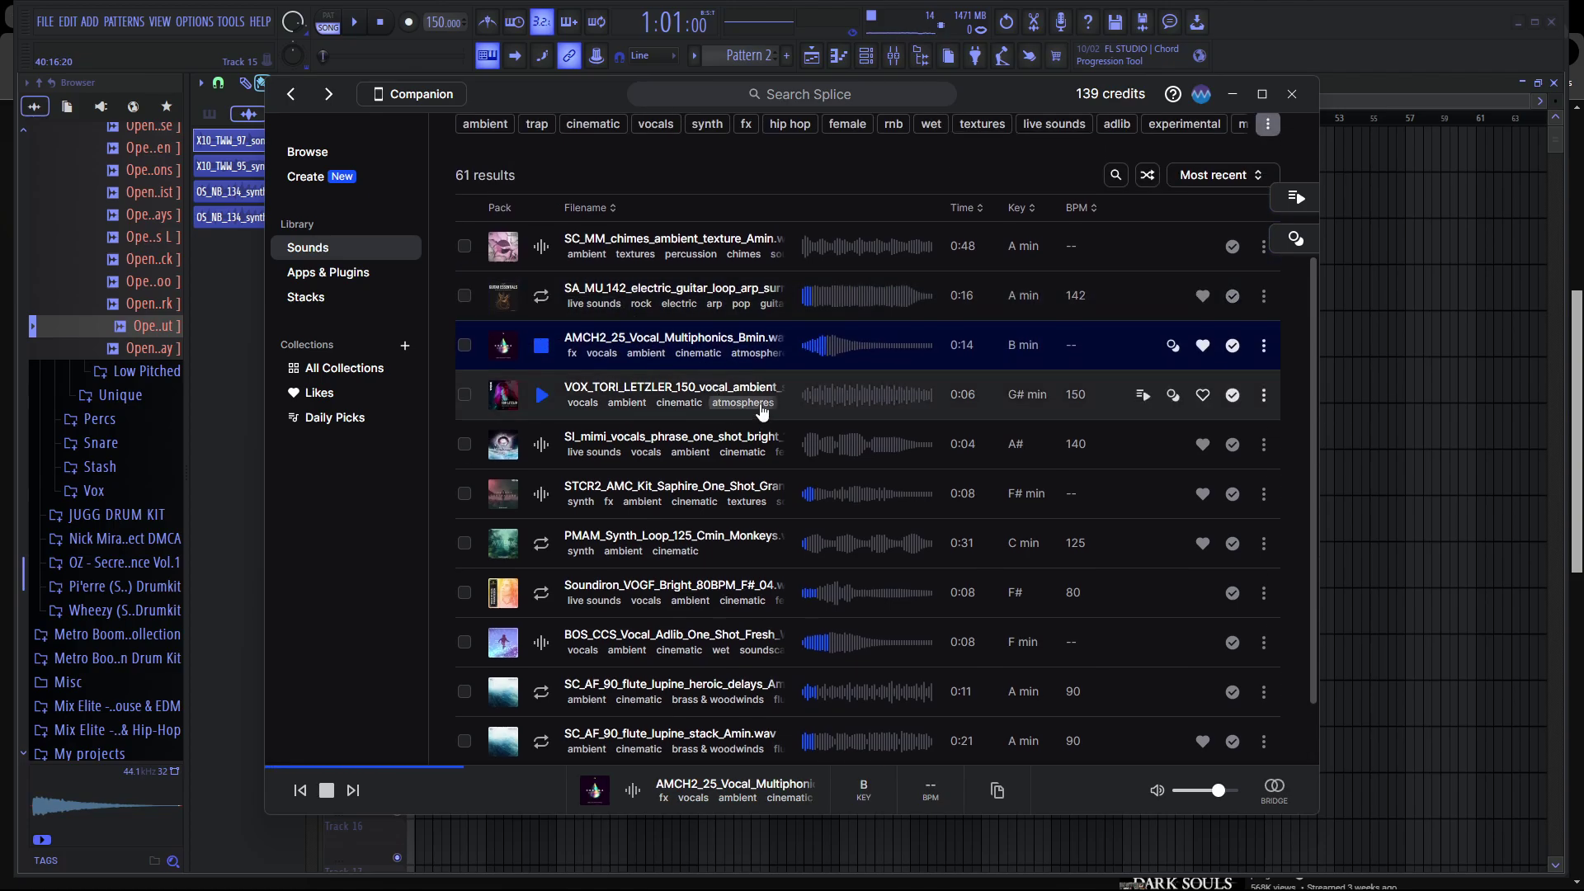
pyautogui.moveTo(1420, 402); pyautogui.dragTo(1421, 401)
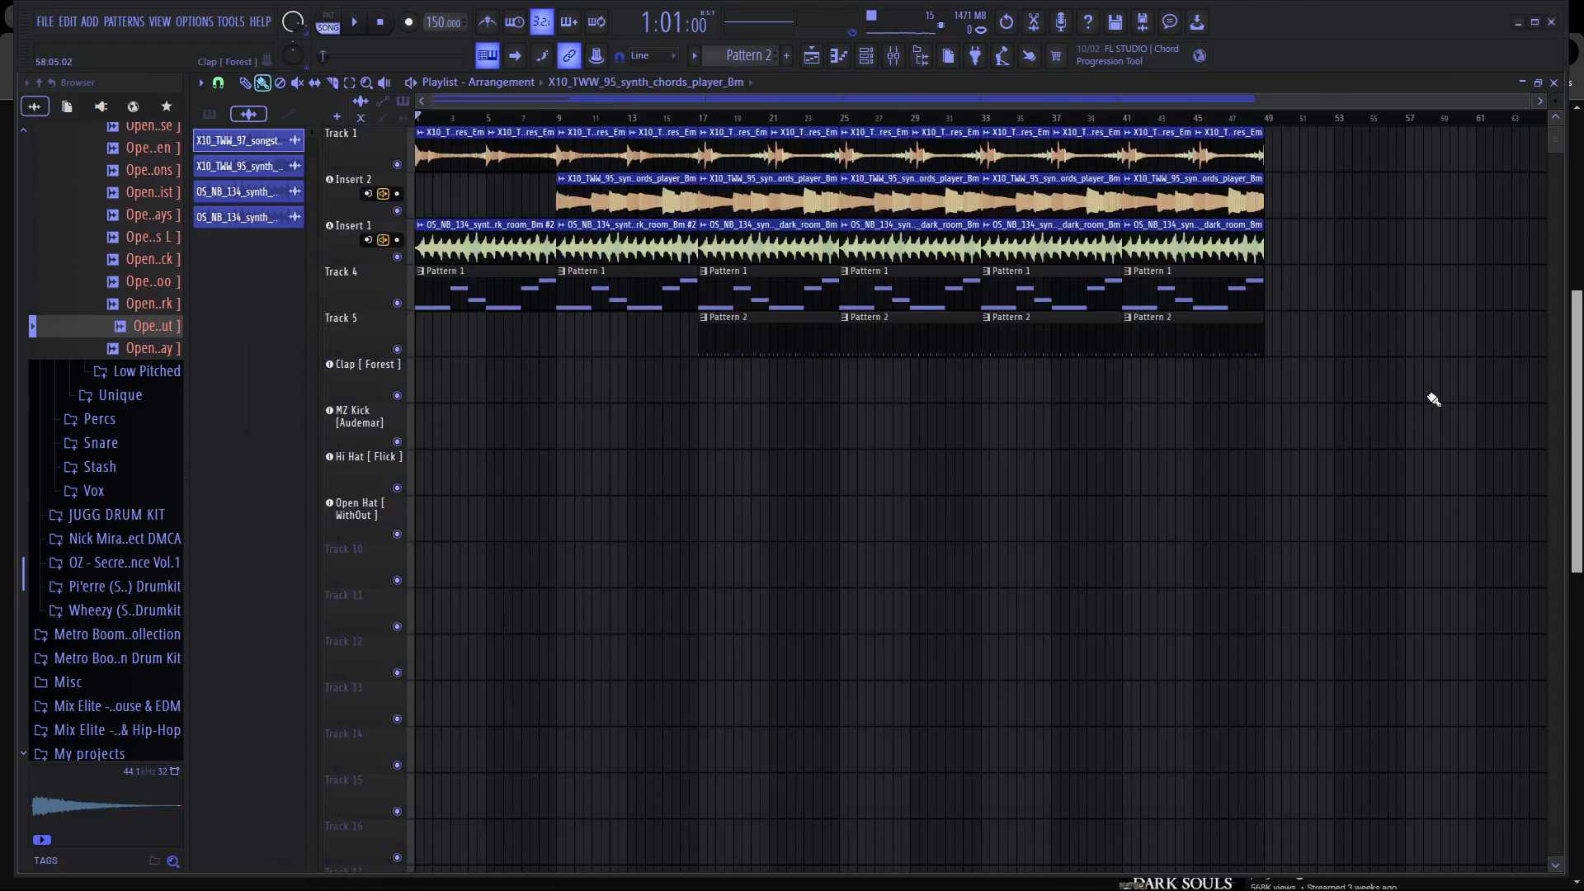
pyautogui.click(1121, 871)
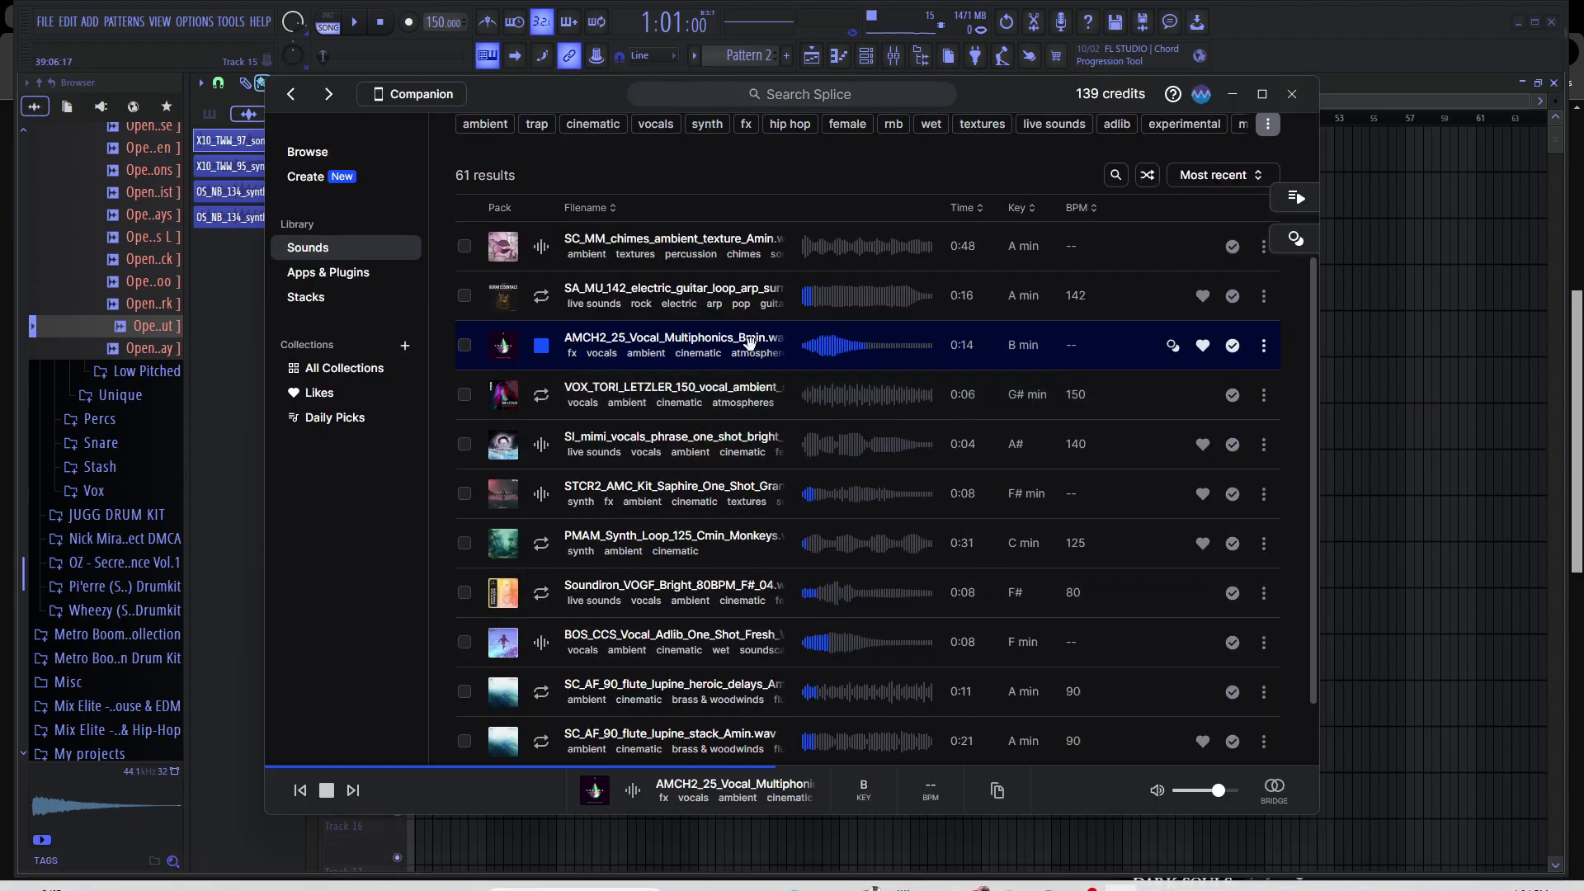
pyautogui.click(1435, 527)
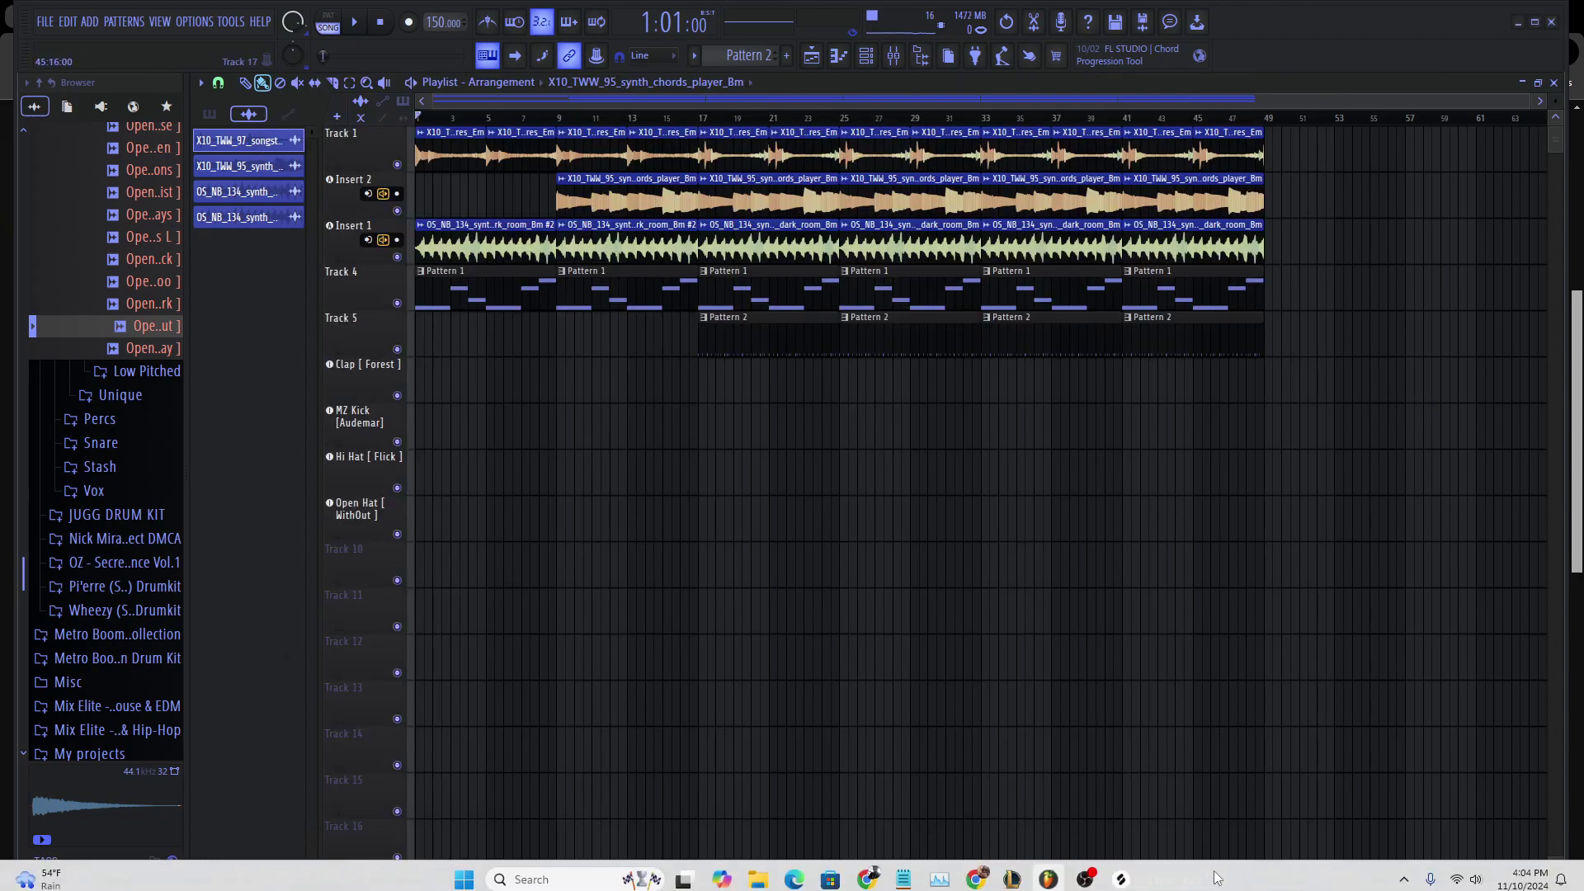
pyautogui.click(1121, 876)
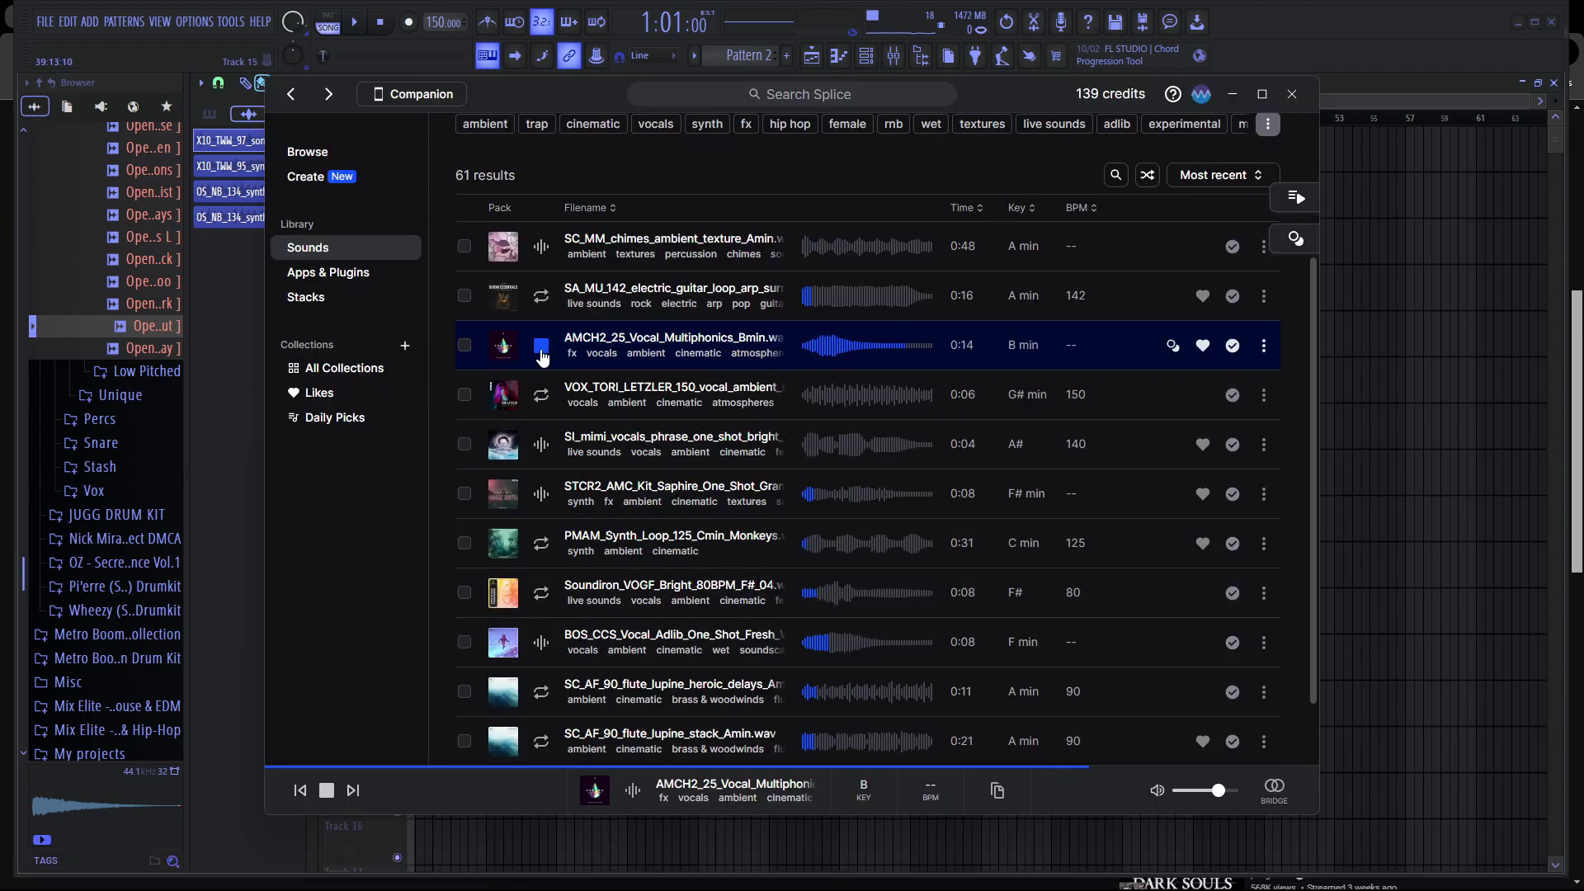
# Place the AMCH2 vocal on the Clap track near bar 13 and lower its channel volume to 51%.
pyautogui.moveTo(1397, 655); pyautogui.dragTo(487, 268)
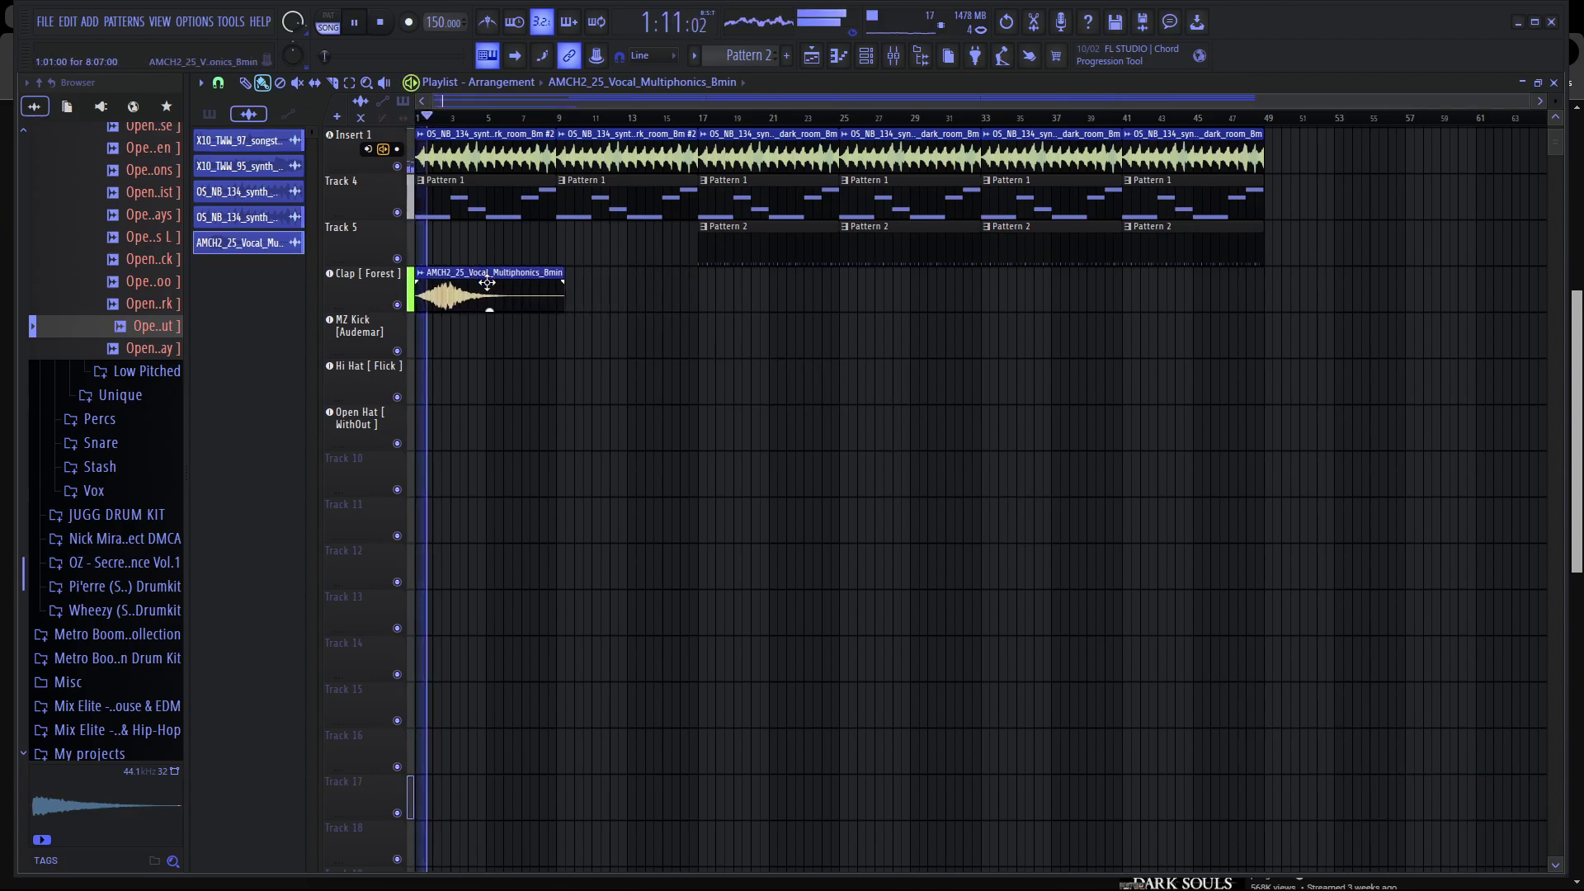
pyautogui.scroll(2, 594, 293)
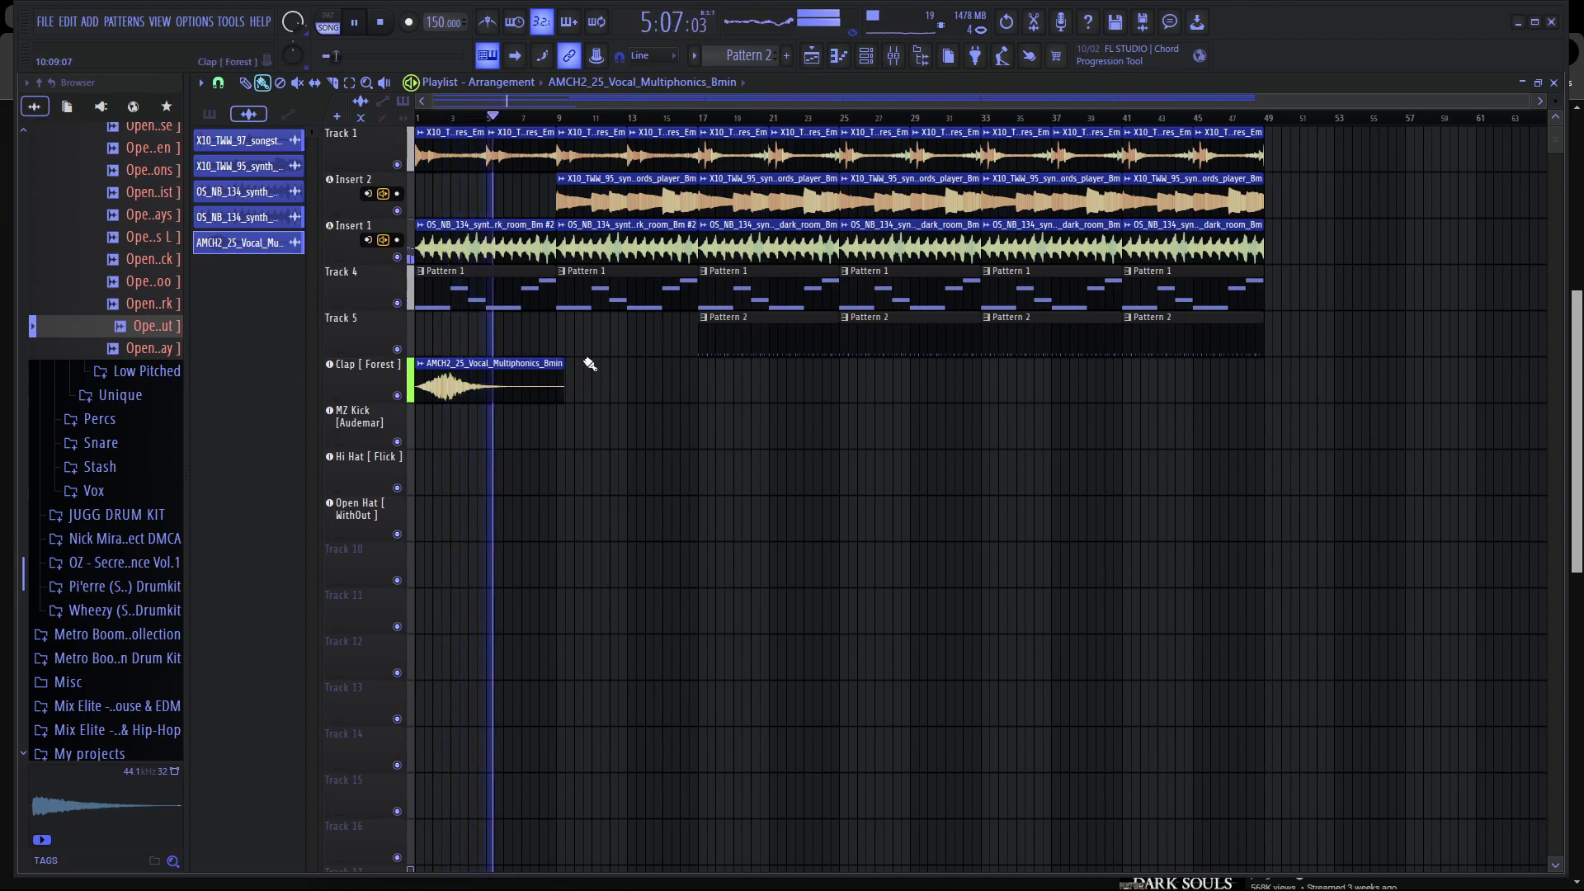
pyautogui.keyDown('ctrl'); pyautogui.scroll(2, 518, 425); pyautogui.keyUp('ctrl')
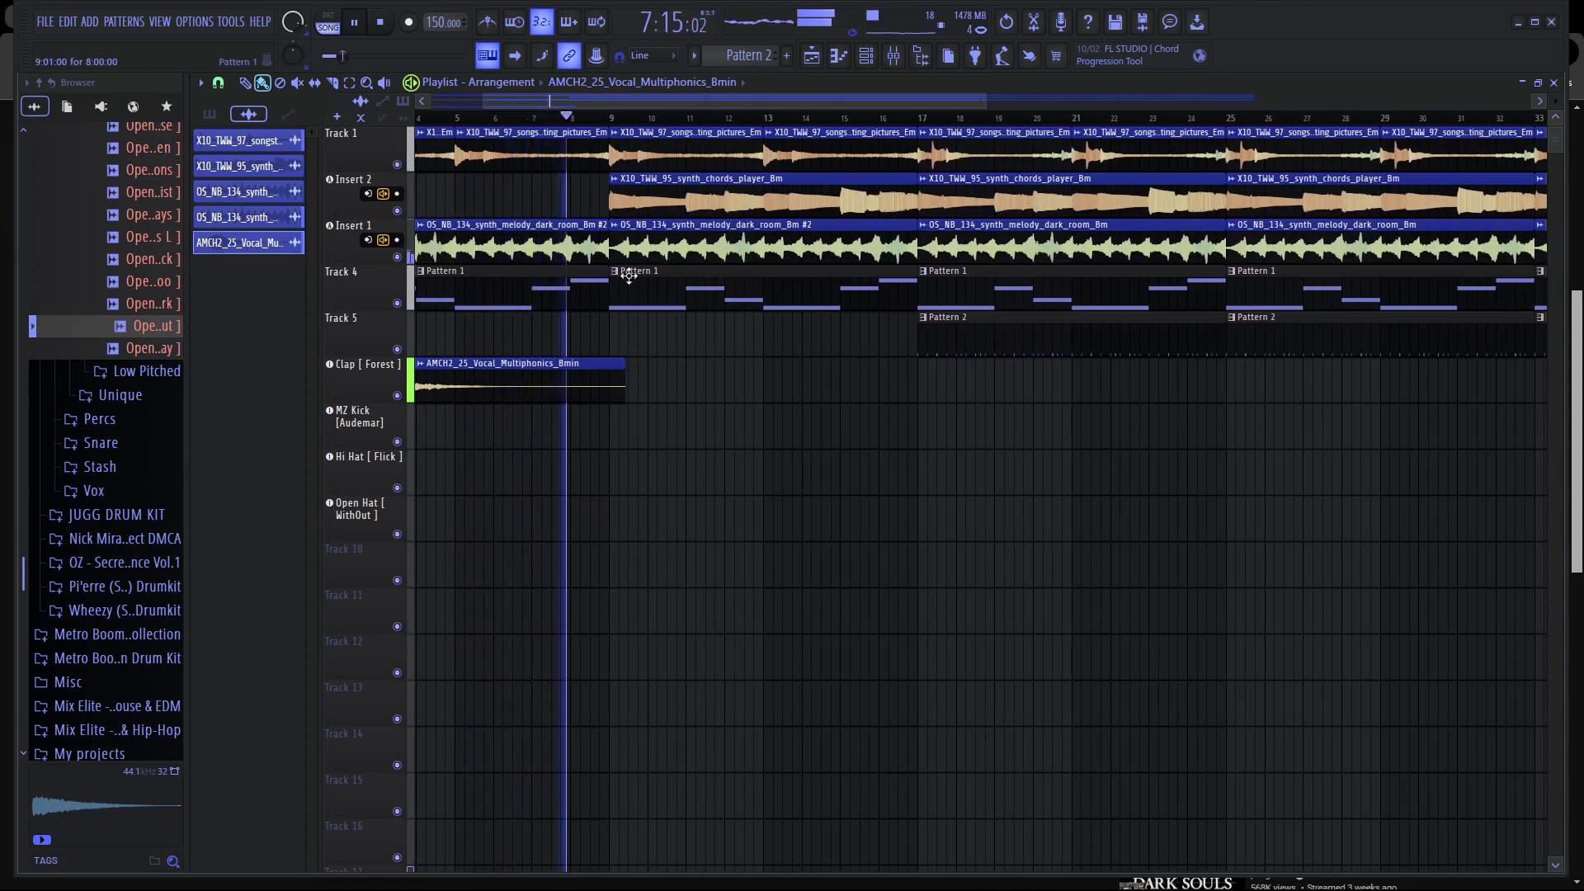
pyautogui.keyDown('ctrl'); pyautogui.scroll(-1, 708, 336); pyautogui.keyUp('ctrl')
pyautogui.keyDown('ctrl'); pyautogui.scroll(-3, 571, 406); pyautogui.keyUp('ctrl')
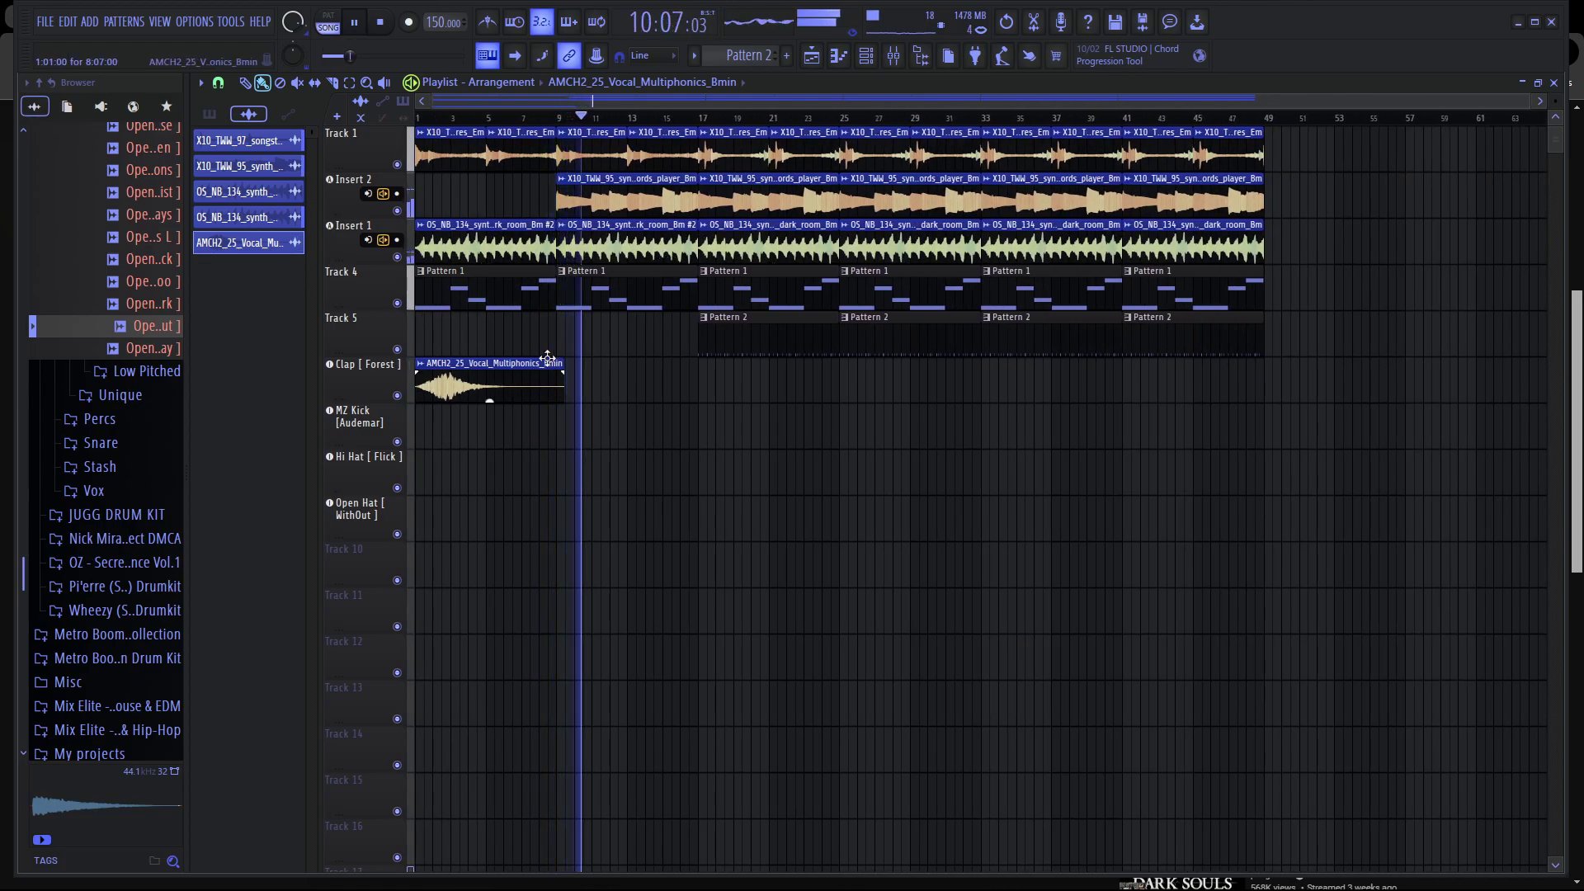
pyautogui.moveTo(500, 363); pyautogui.dragTo(713, 363)
pyautogui.doubleClick(713, 364)
pyautogui.moveTo(624, 271); pyautogui.dragTo(625, 289)
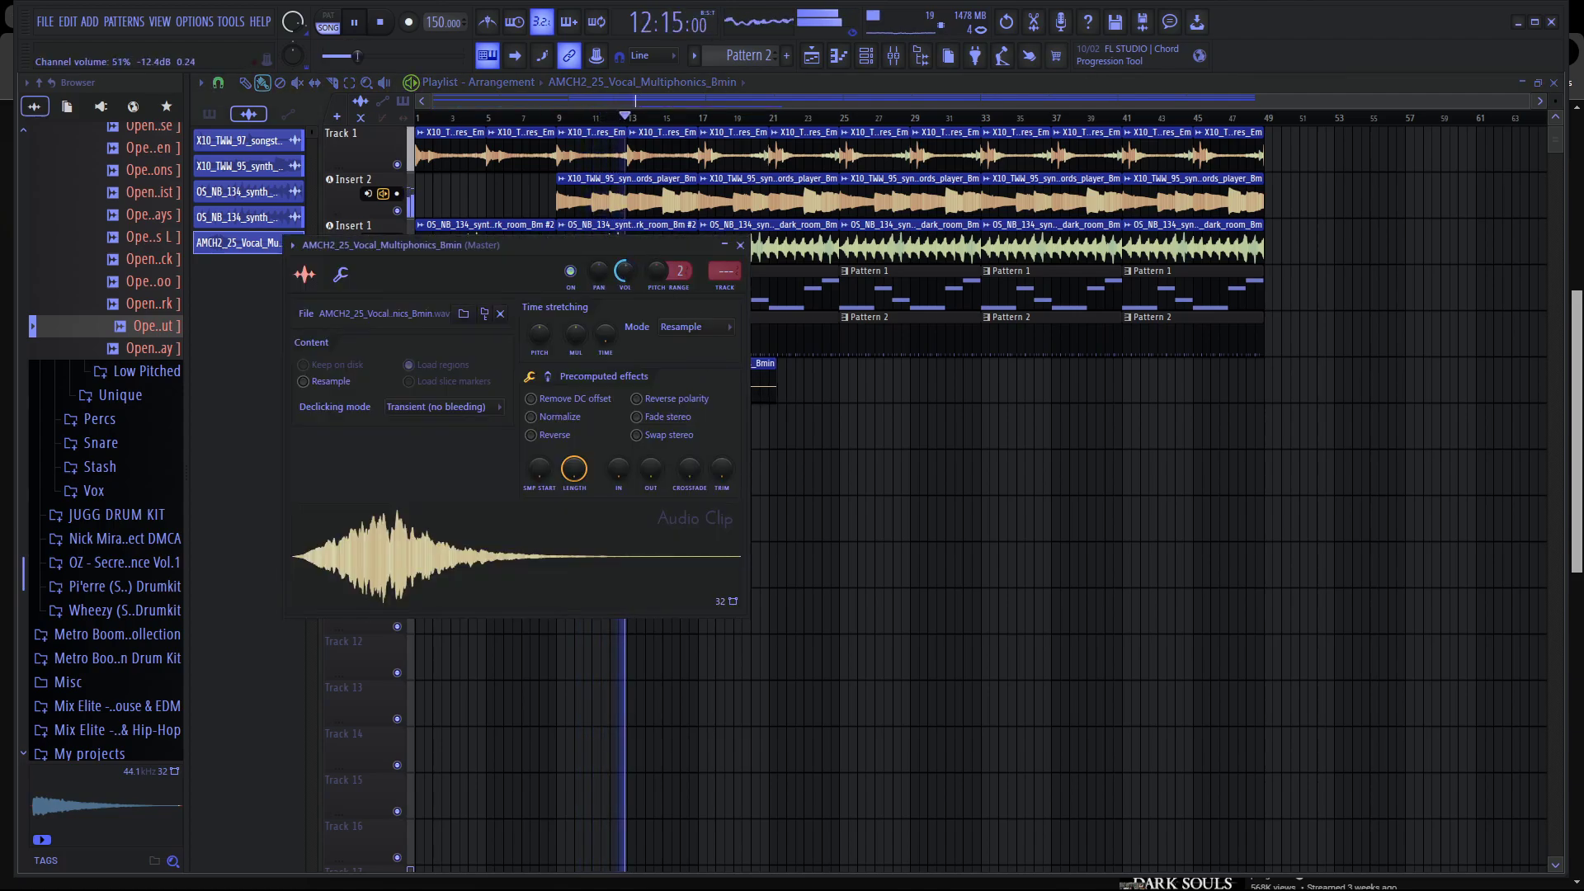
pyautogui.click(741, 246)
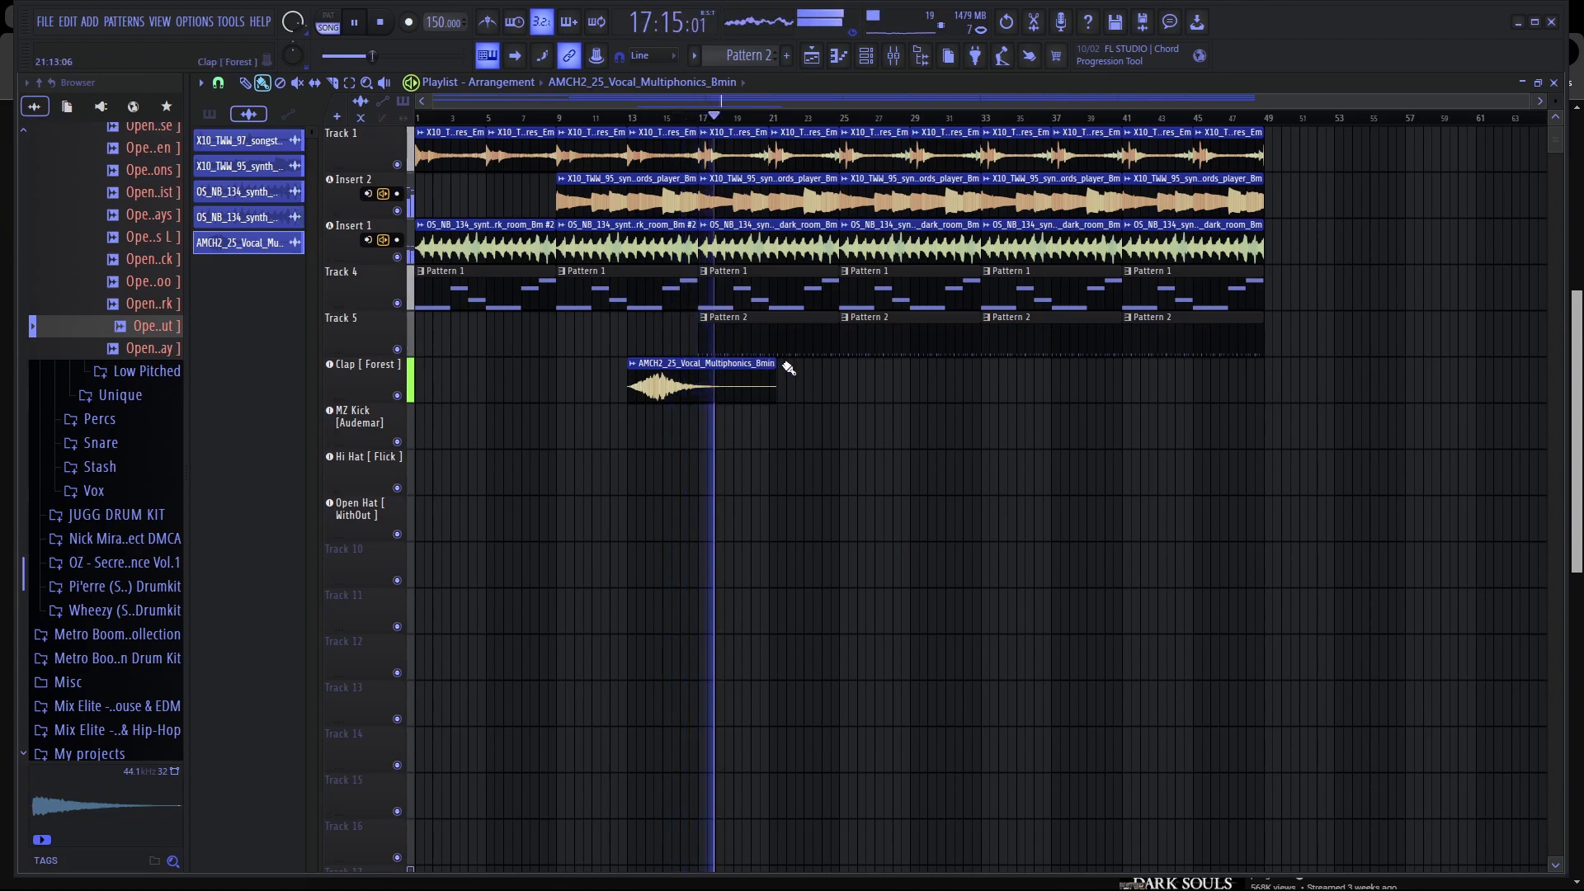
# Delete the vocal clip, stop playback and make the songstarter loop the active sample.
pyautogui.rightClick(670, 391)
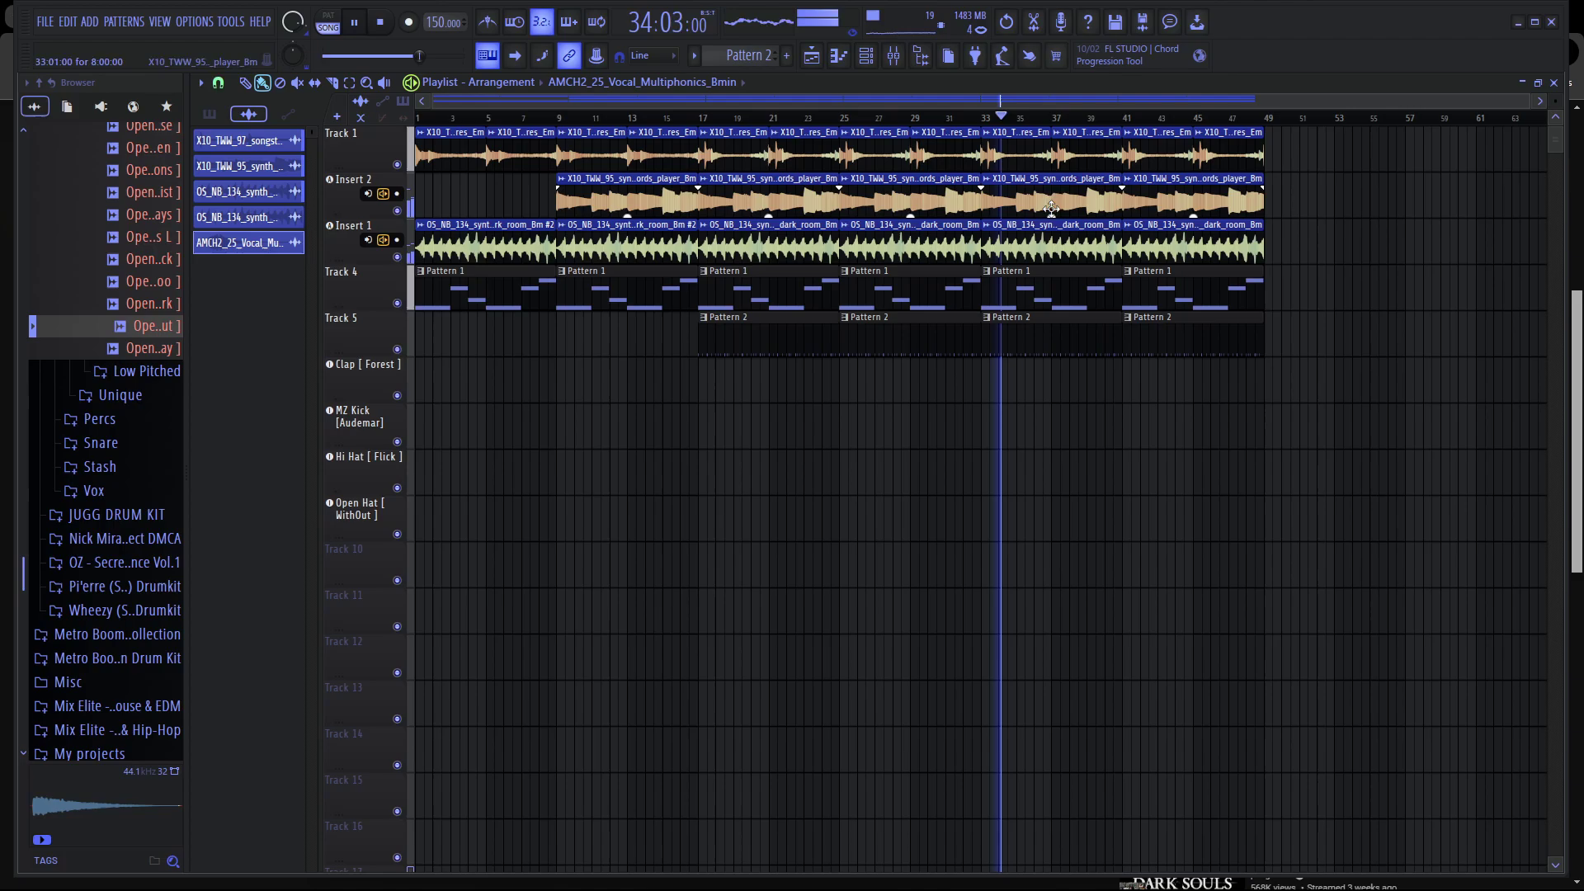
pyautogui.press('space')
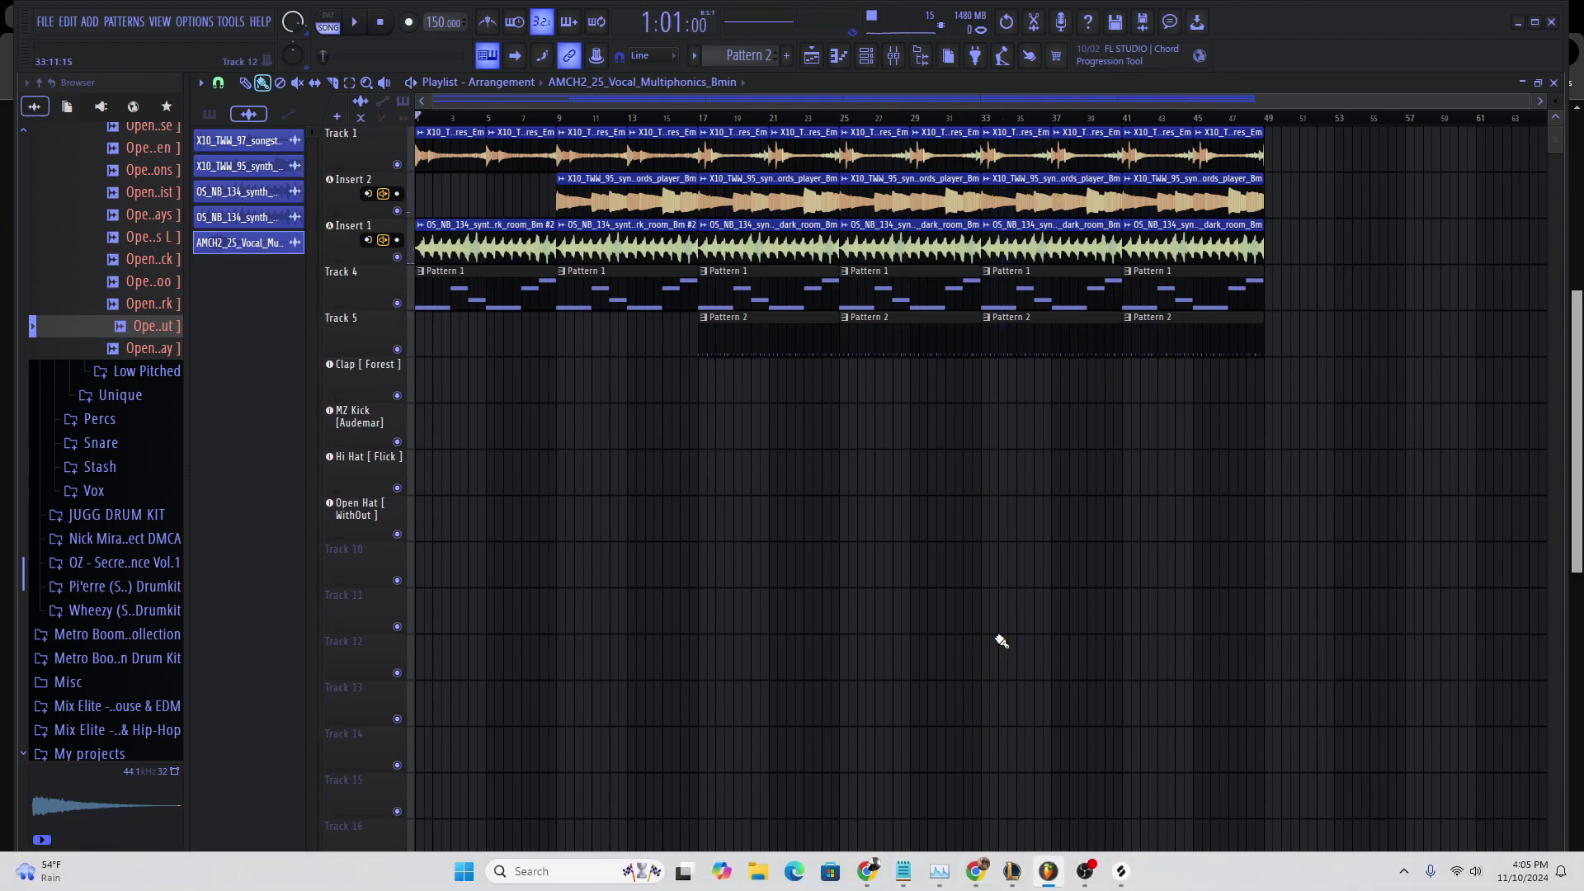
pyautogui.click(962, 142)
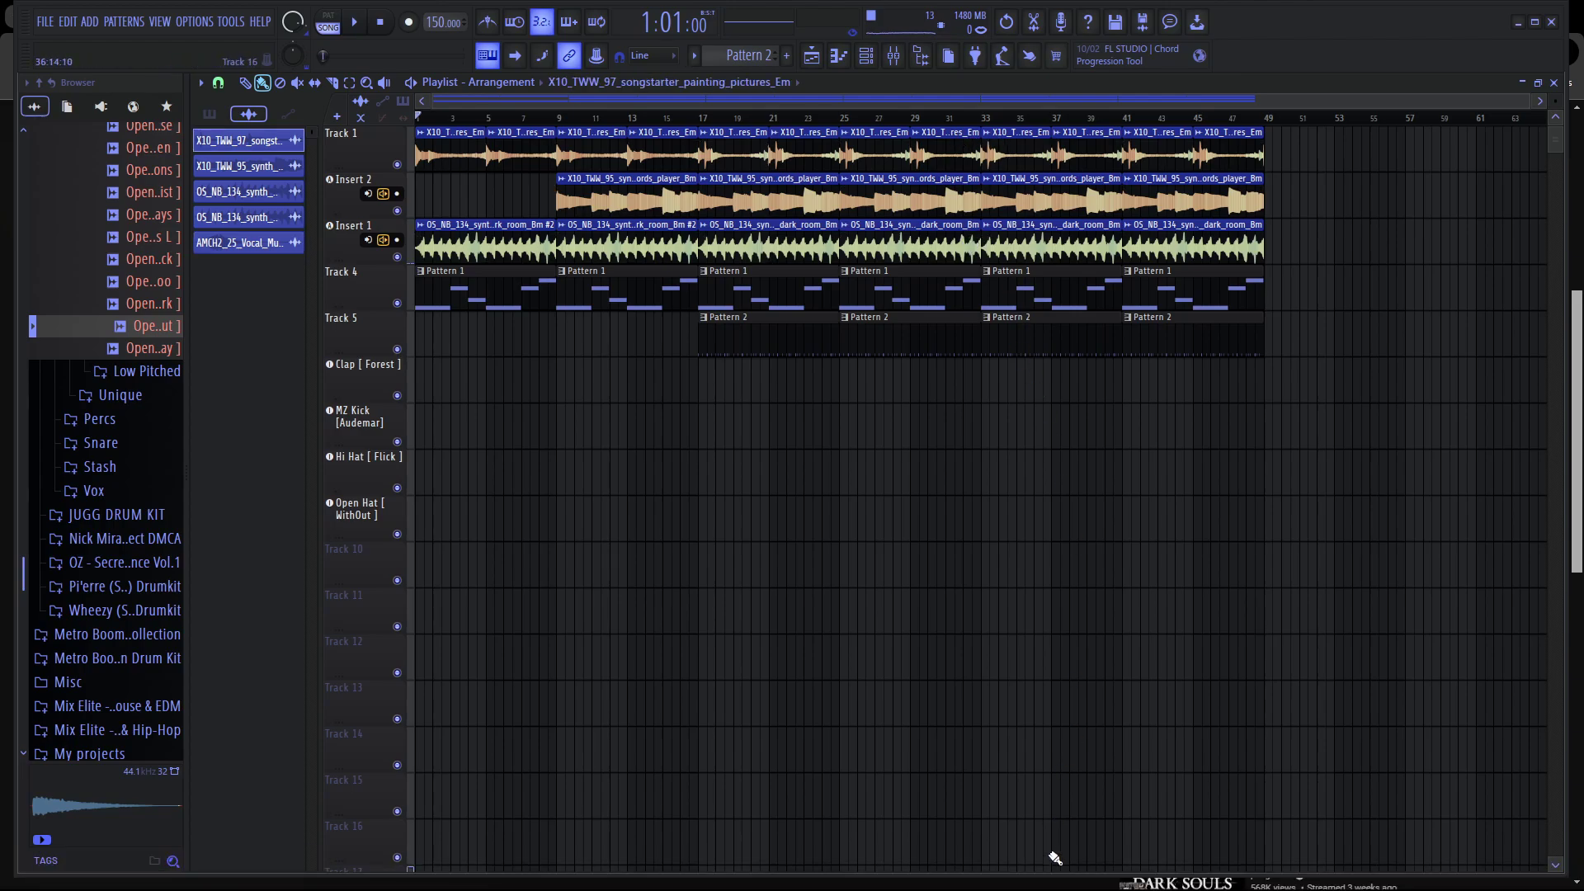
# Search the Splice library for 'guitar' samples.
pyautogui.moveTo(1033, 876)
pyautogui.click(1121, 872)
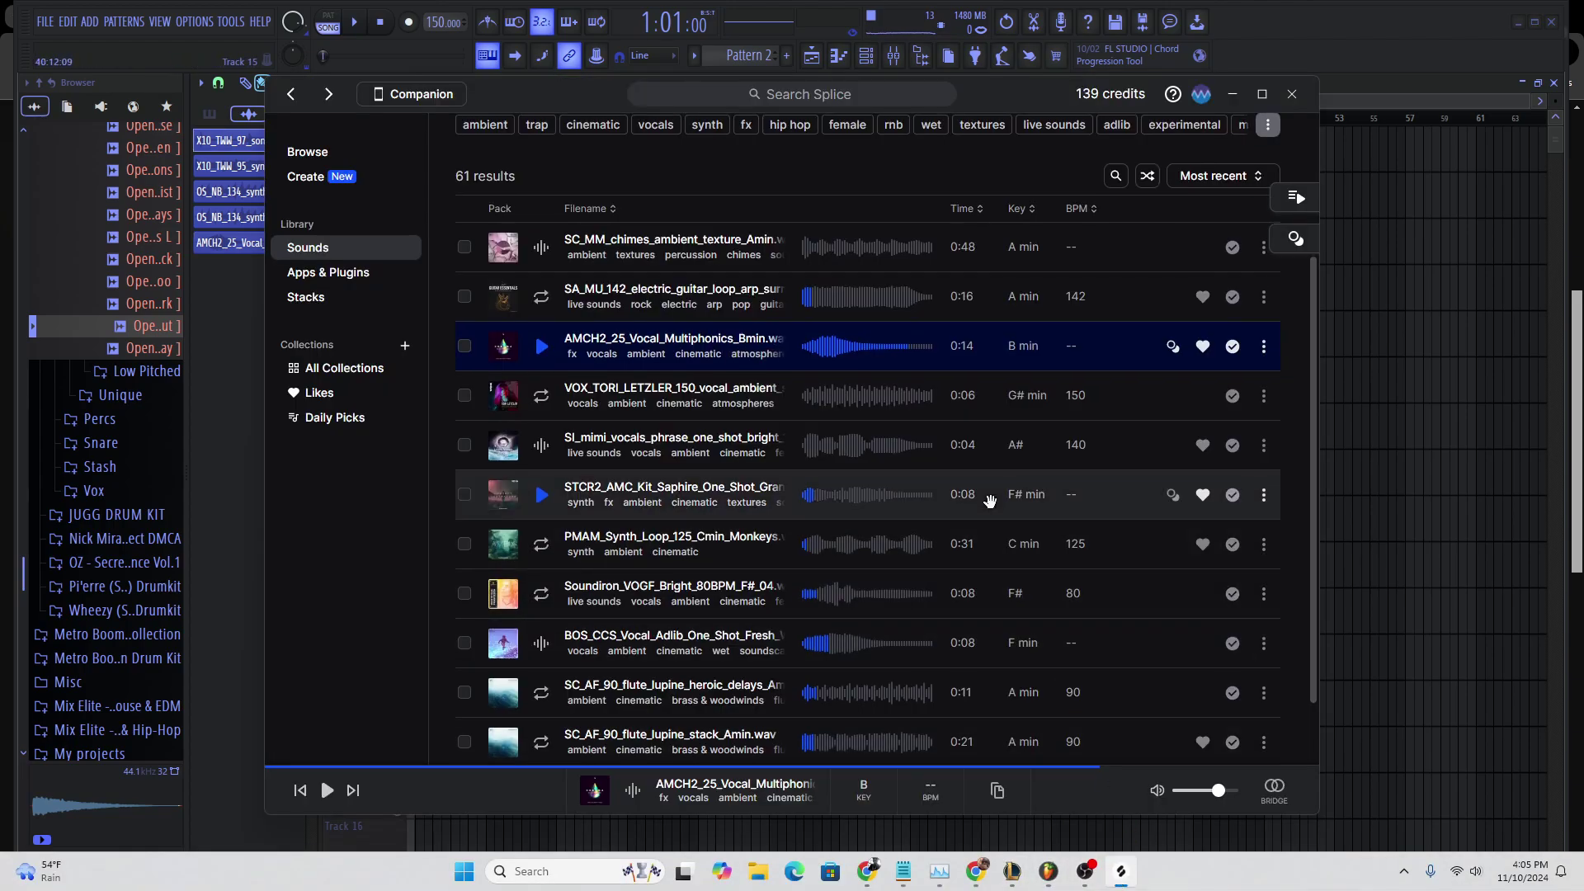
pyautogui.scroll(3, 825, 413)
pyautogui.click(792, 94)
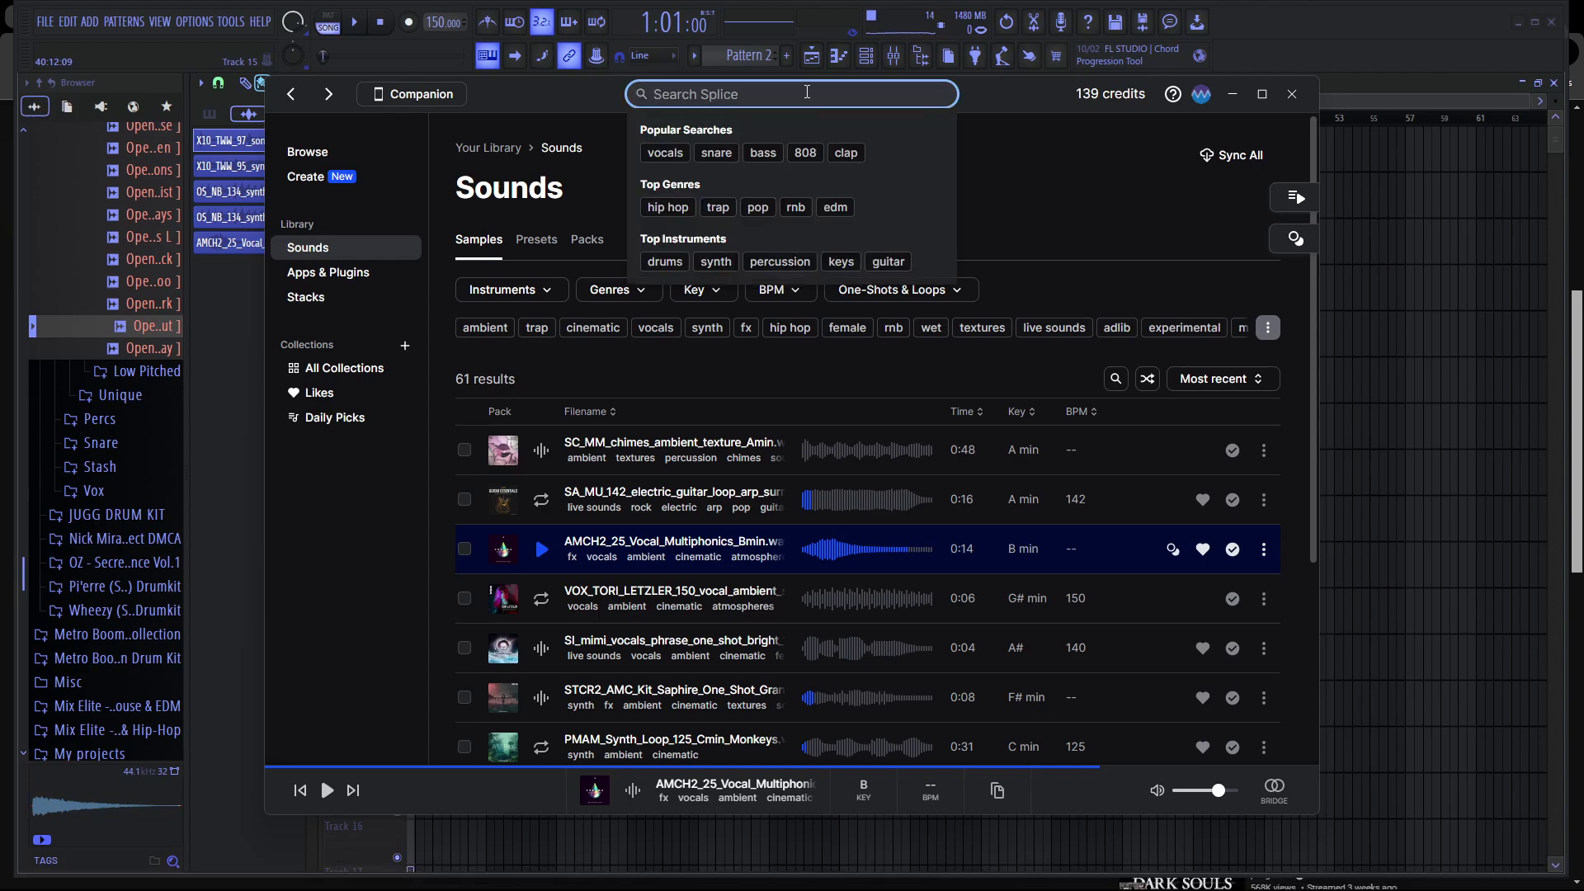
pyautogui.write('guitar')
pyautogui.press('BackSpace')
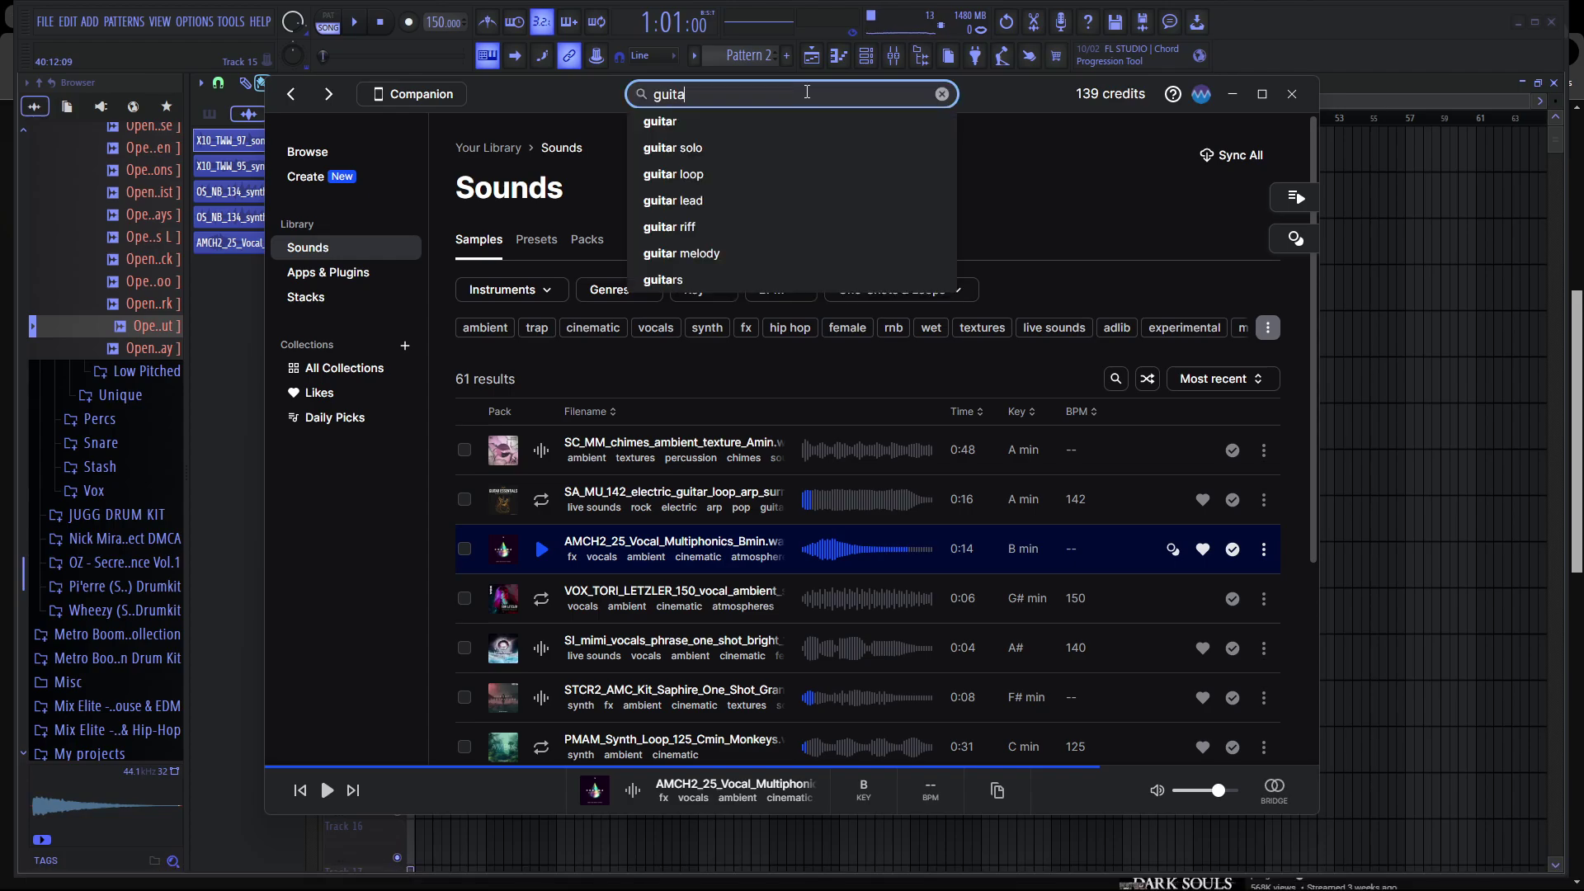
pyautogui.write('r')
pyautogui.press('Return')
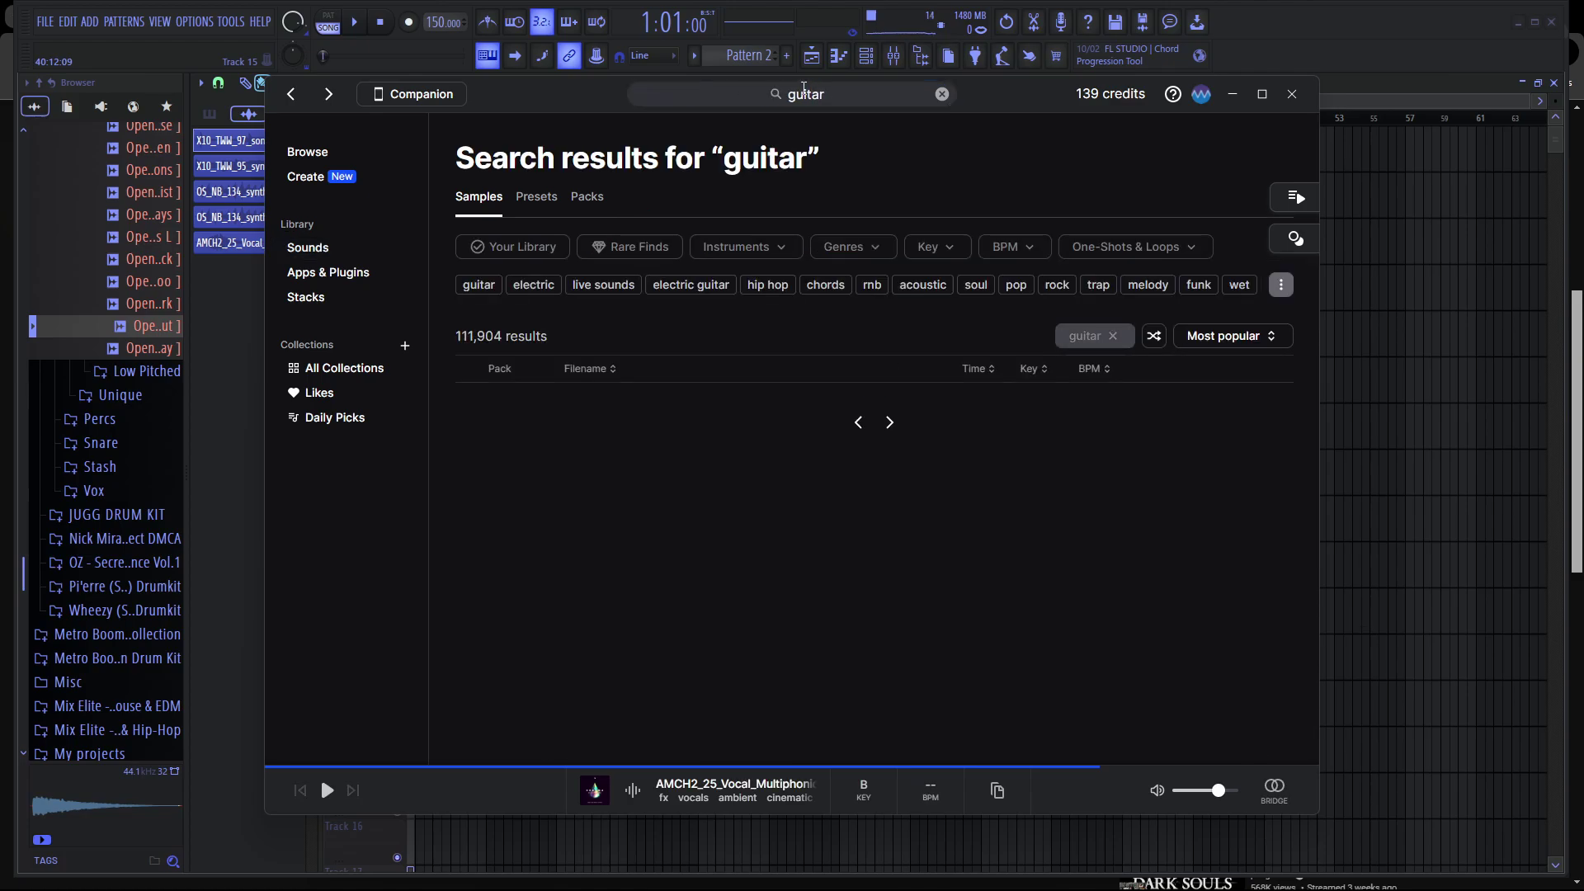
# Filter the guitar results to the key of B.
pyautogui.click(1028, 250)
pyautogui.click(1005, 253)
pyautogui.click(963, 256)
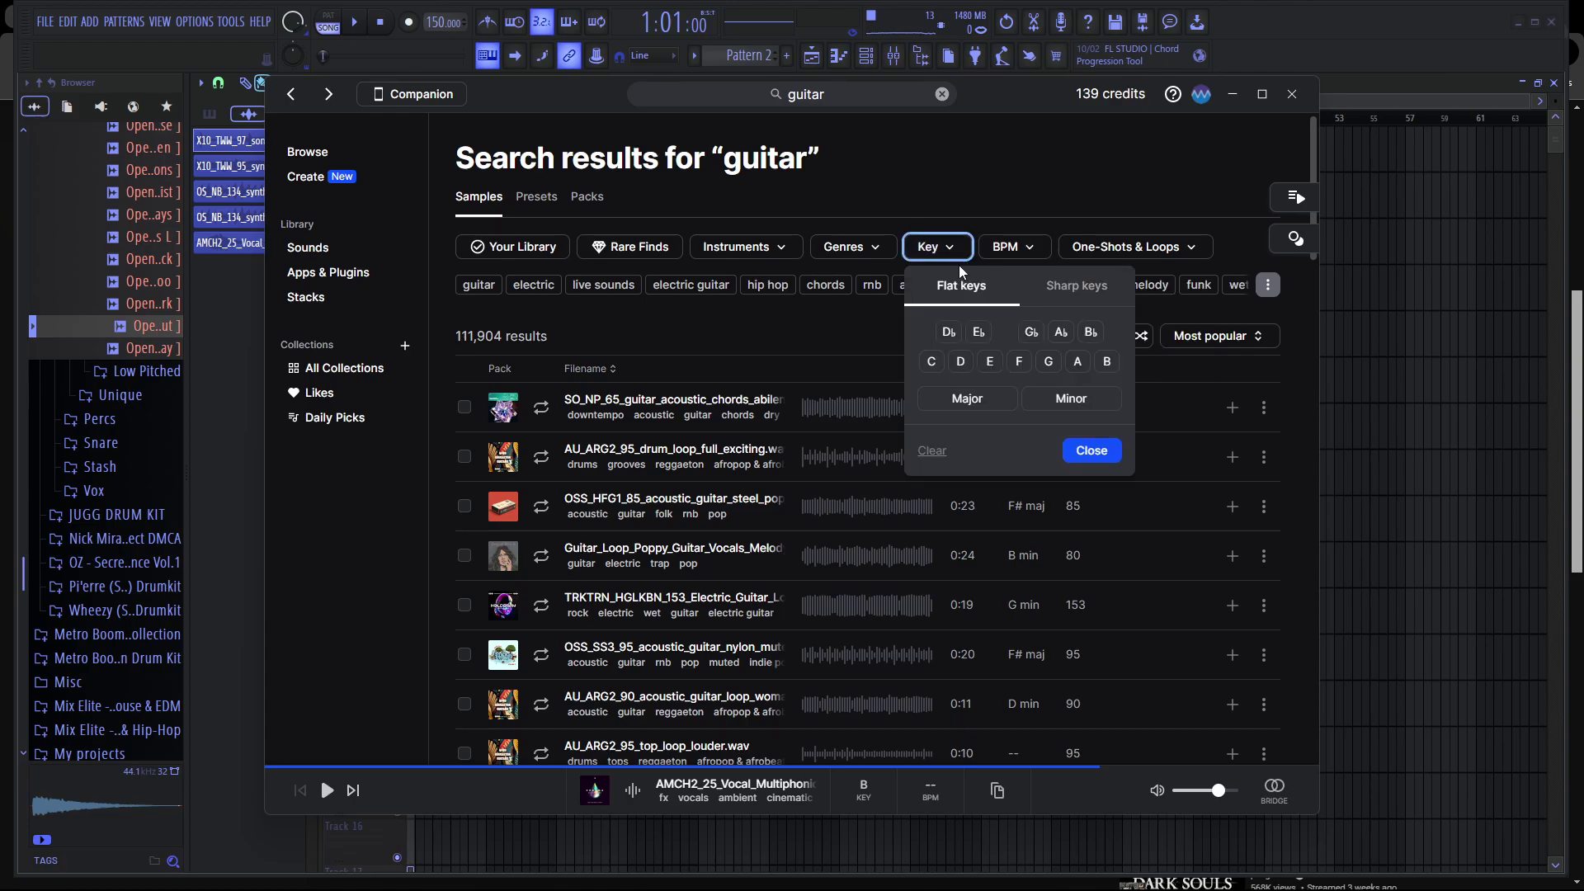
pyautogui.click(1106, 363)
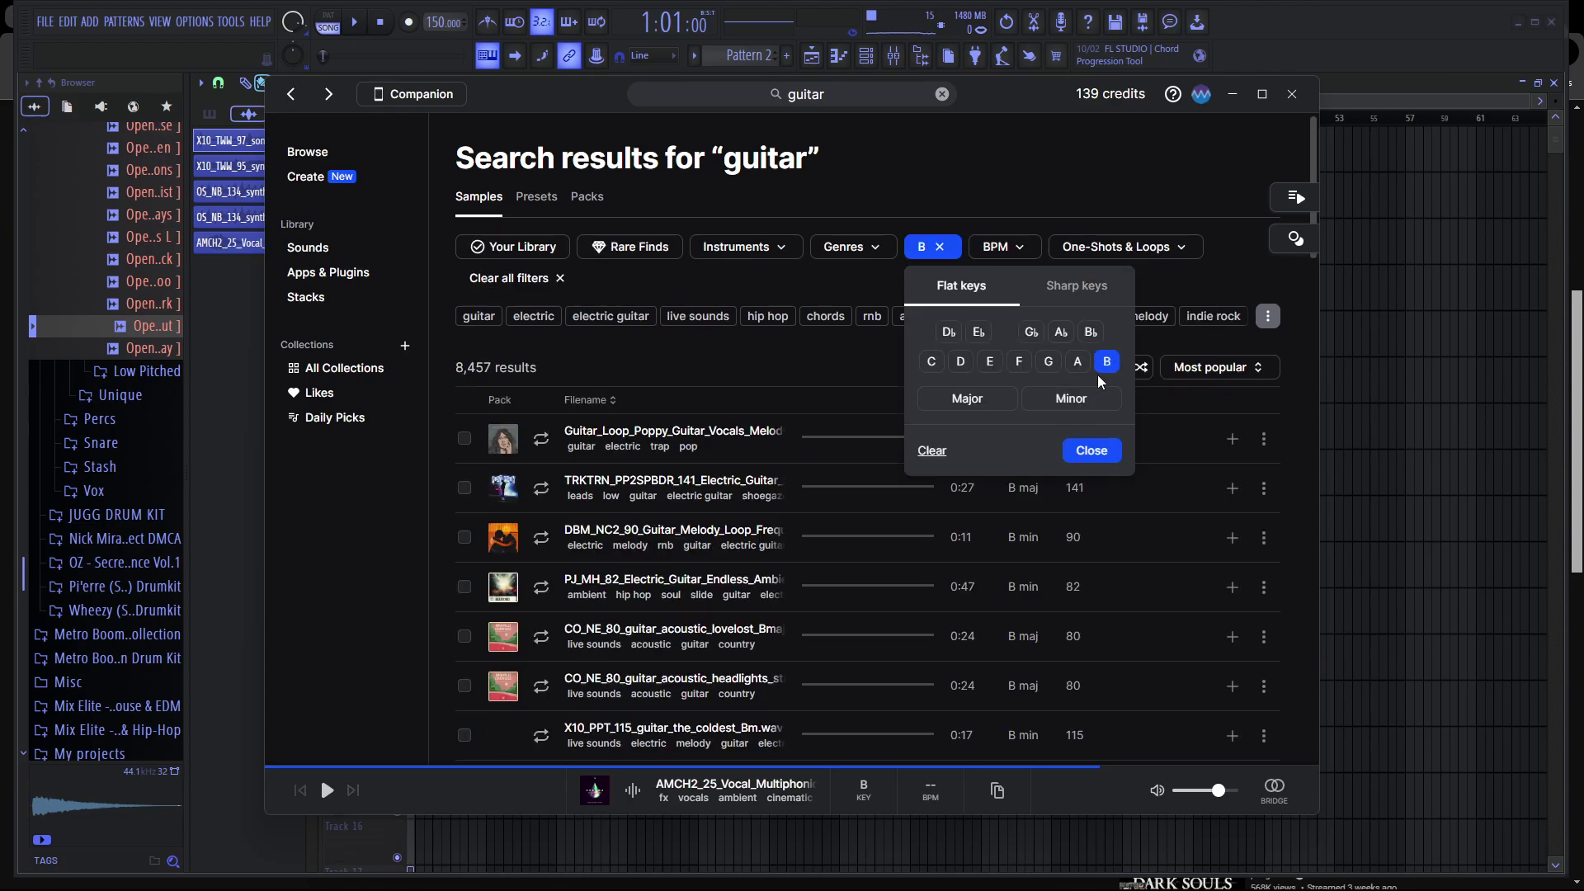
# Preview the first, 90, 115, 125 and 97 BPM guitar loops in the results.
pyautogui.click(545, 444)
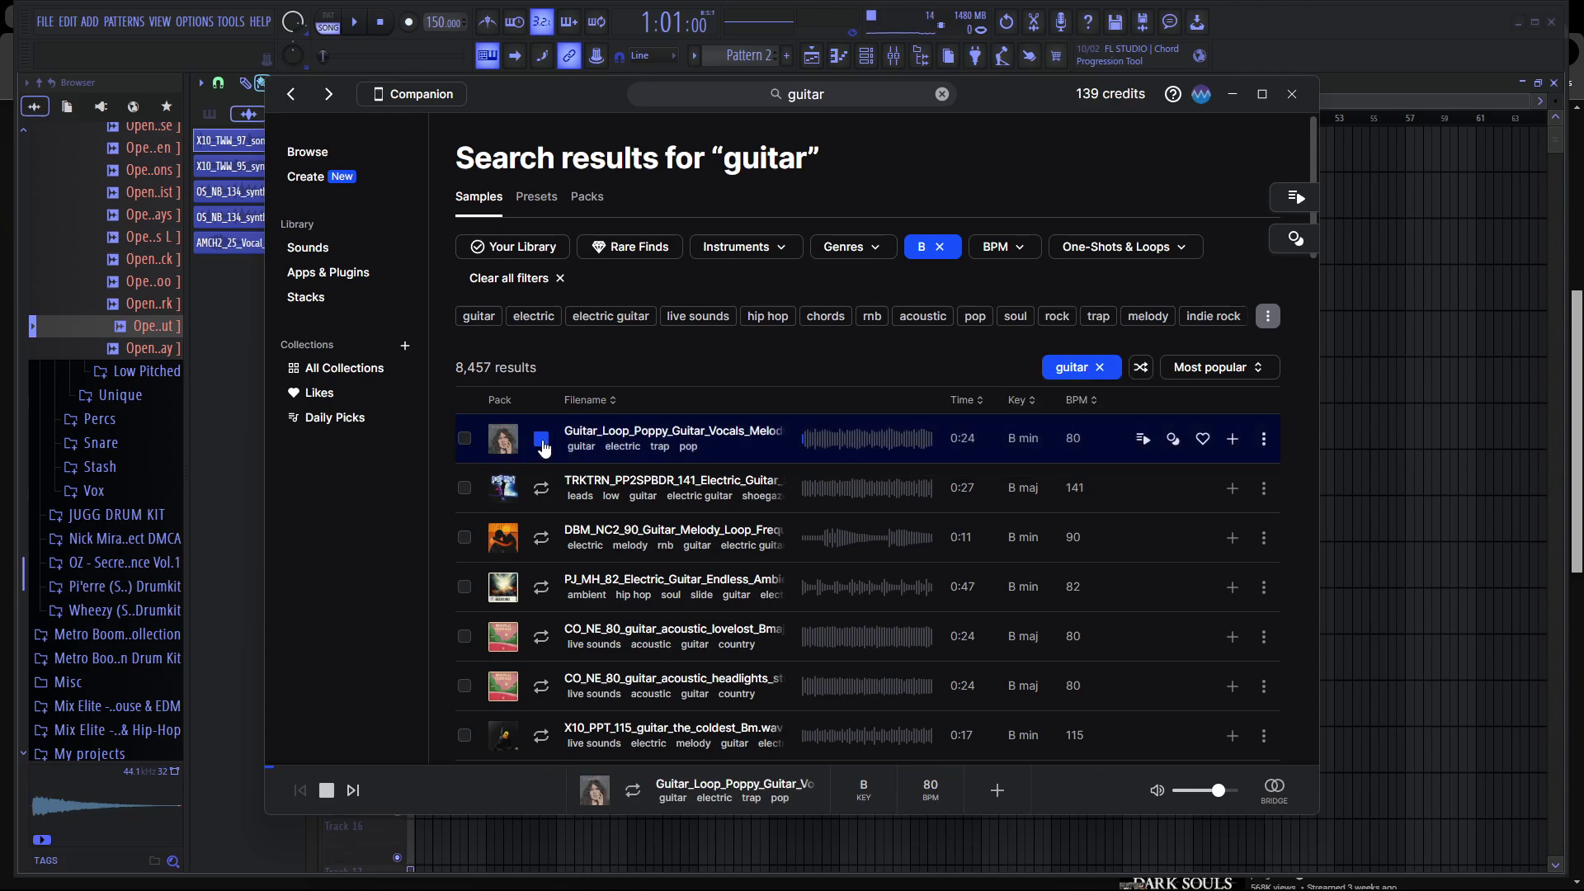
pyautogui.click(541, 538)
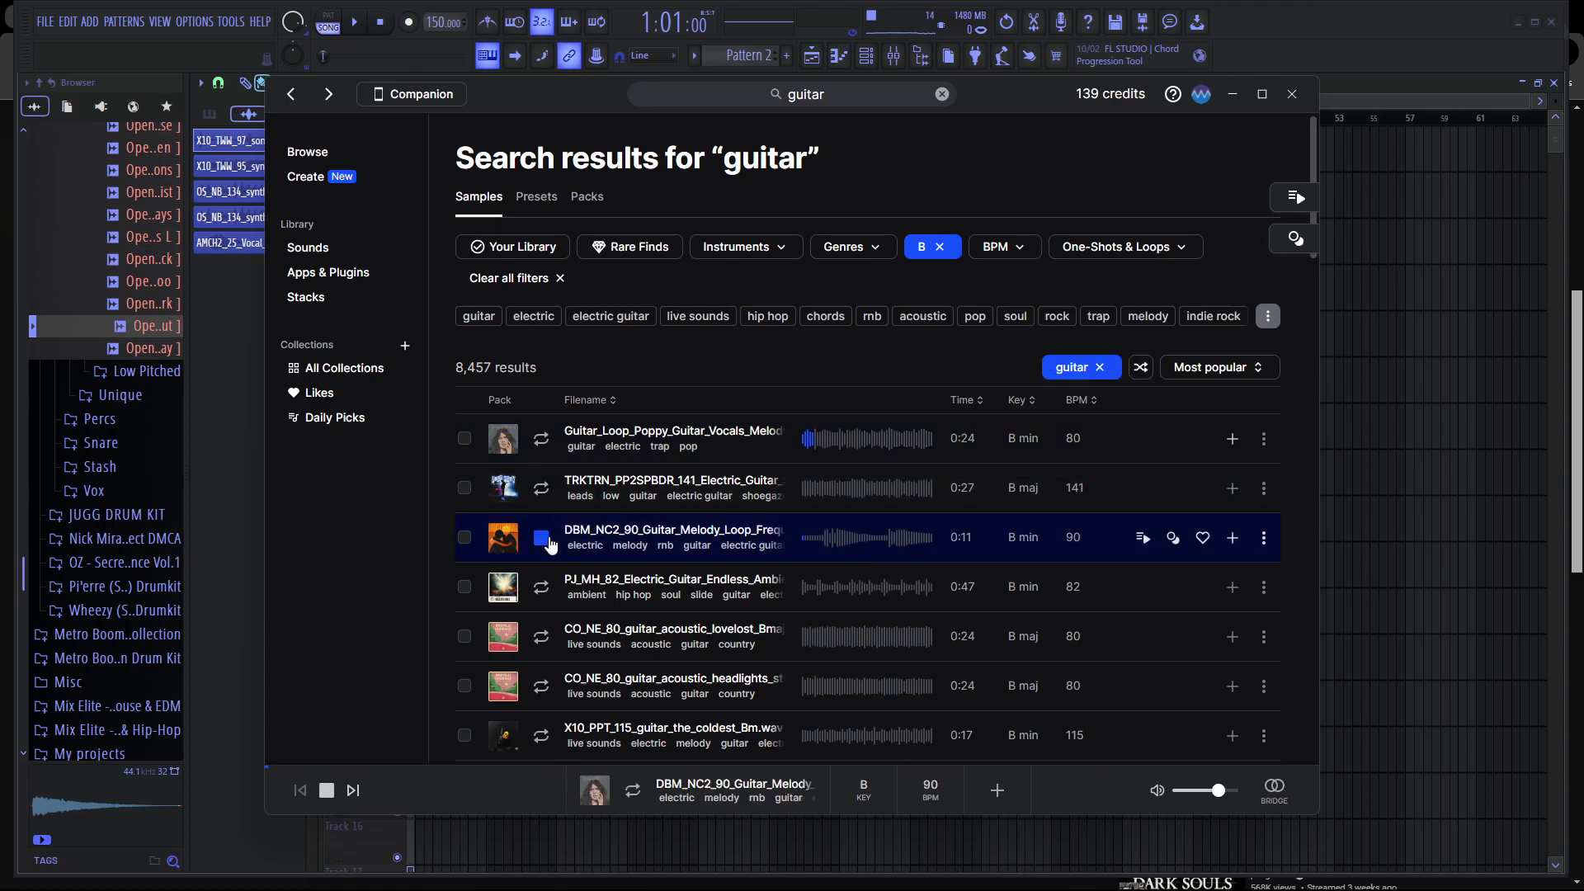
pyautogui.scroll(-1, 541, 673)
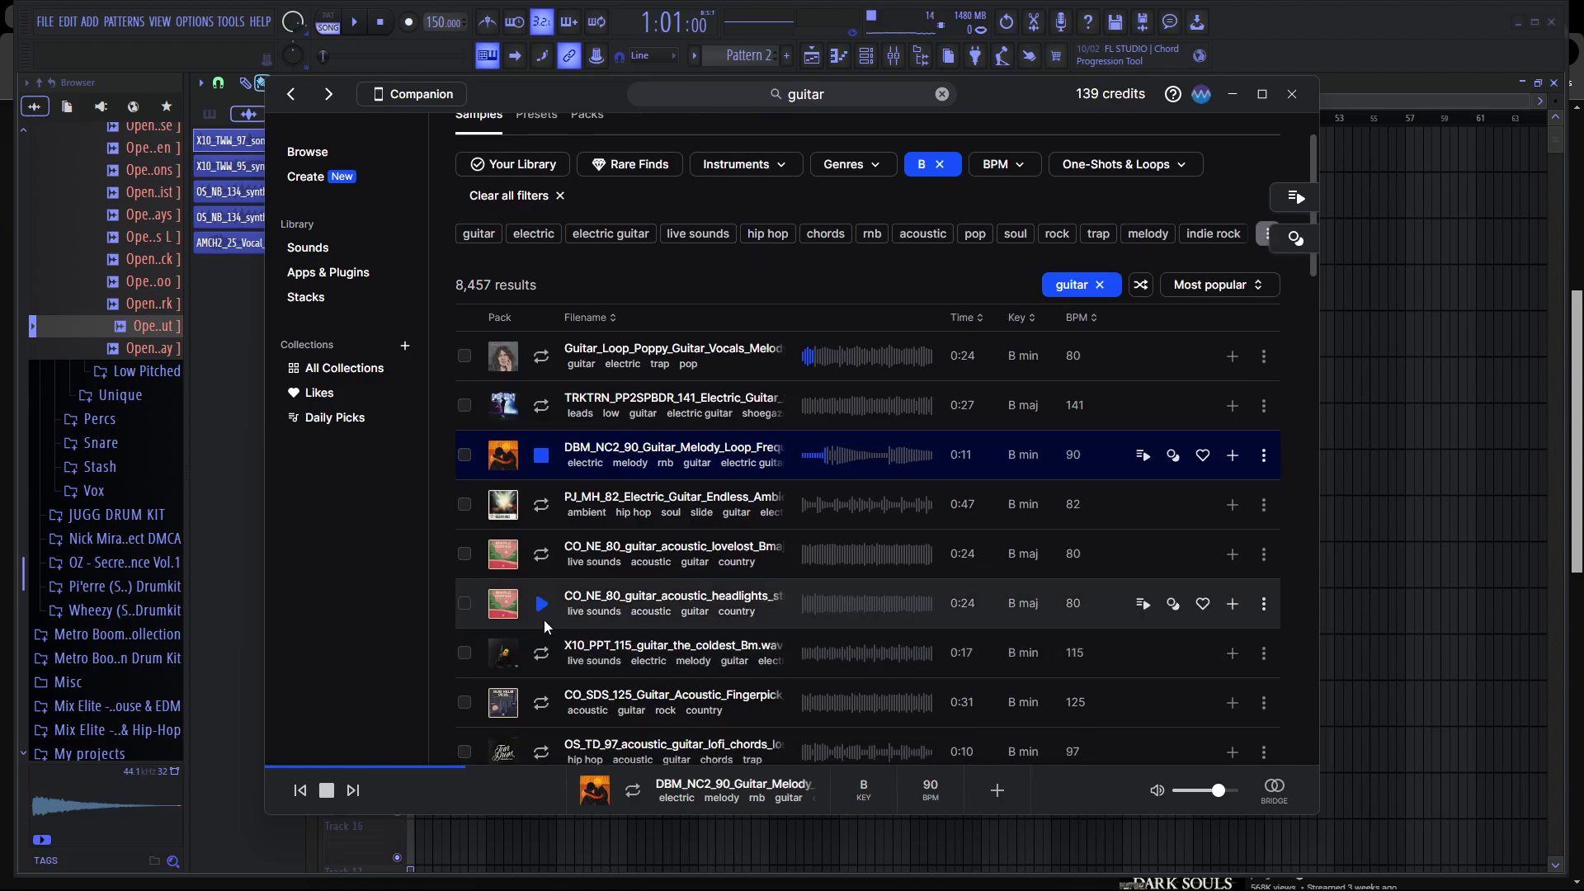
pyautogui.click(541, 653)
pyautogui.scroll(-2, 668, 528)
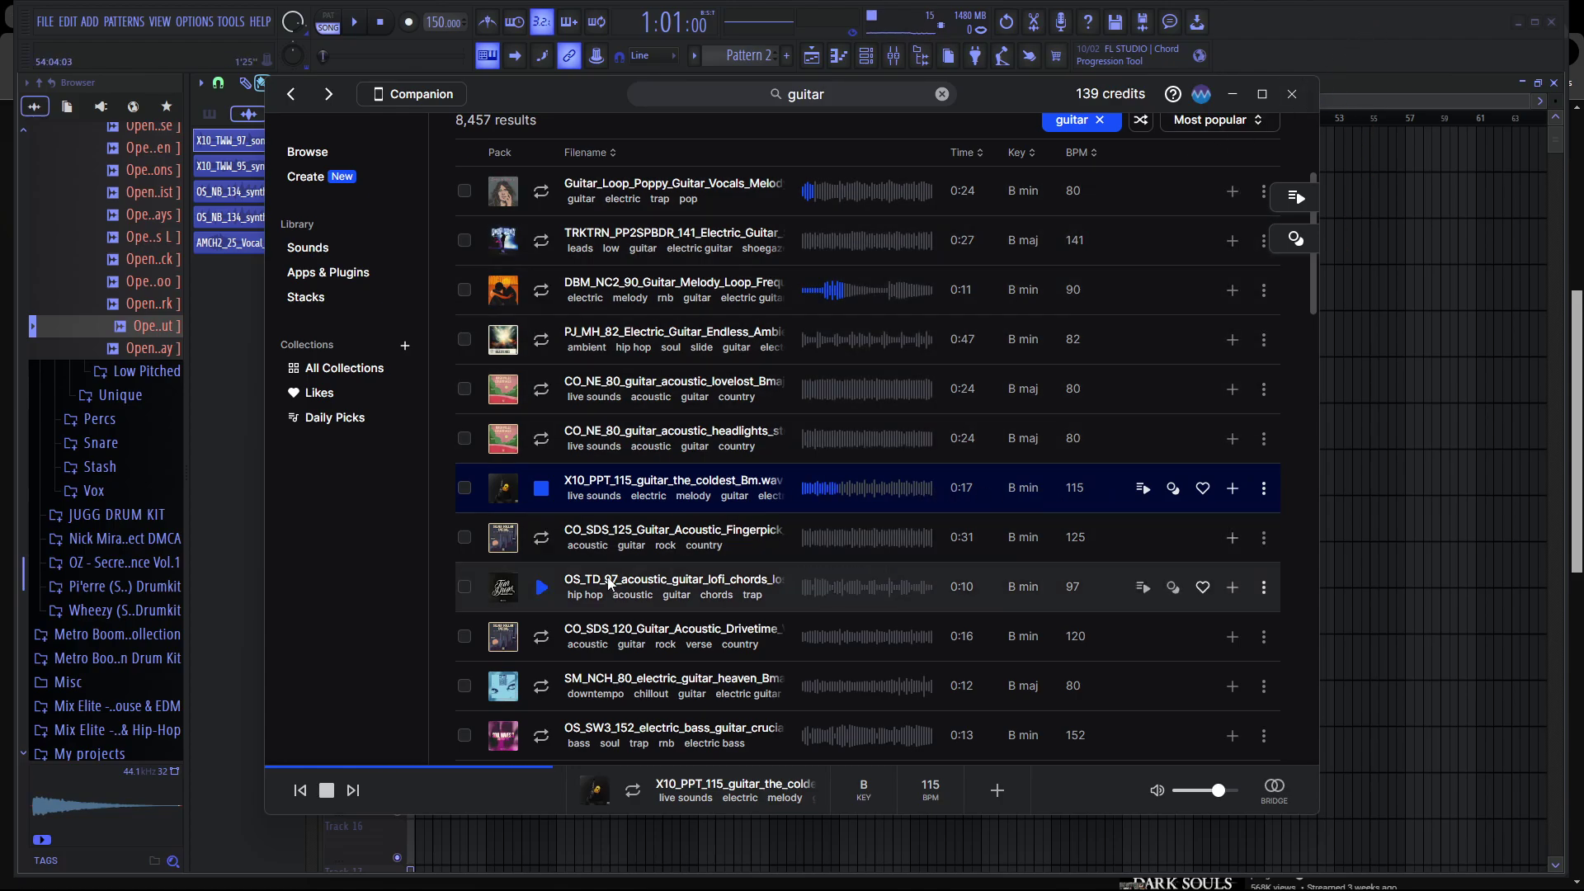
pyautogui.click(541, 540)
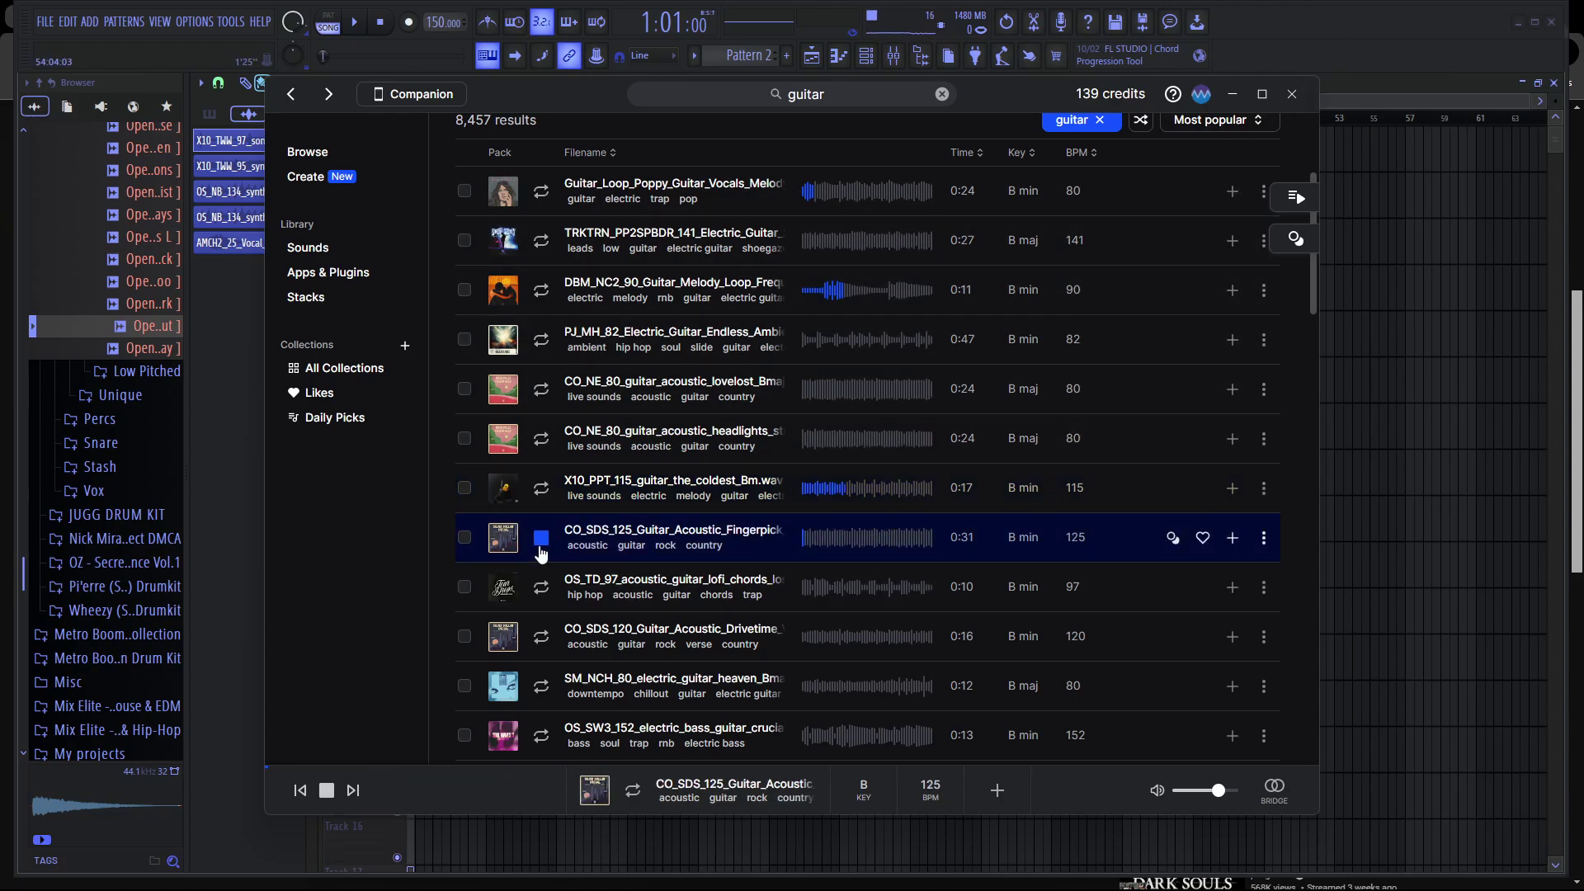
pyautogui.click(542, 589)
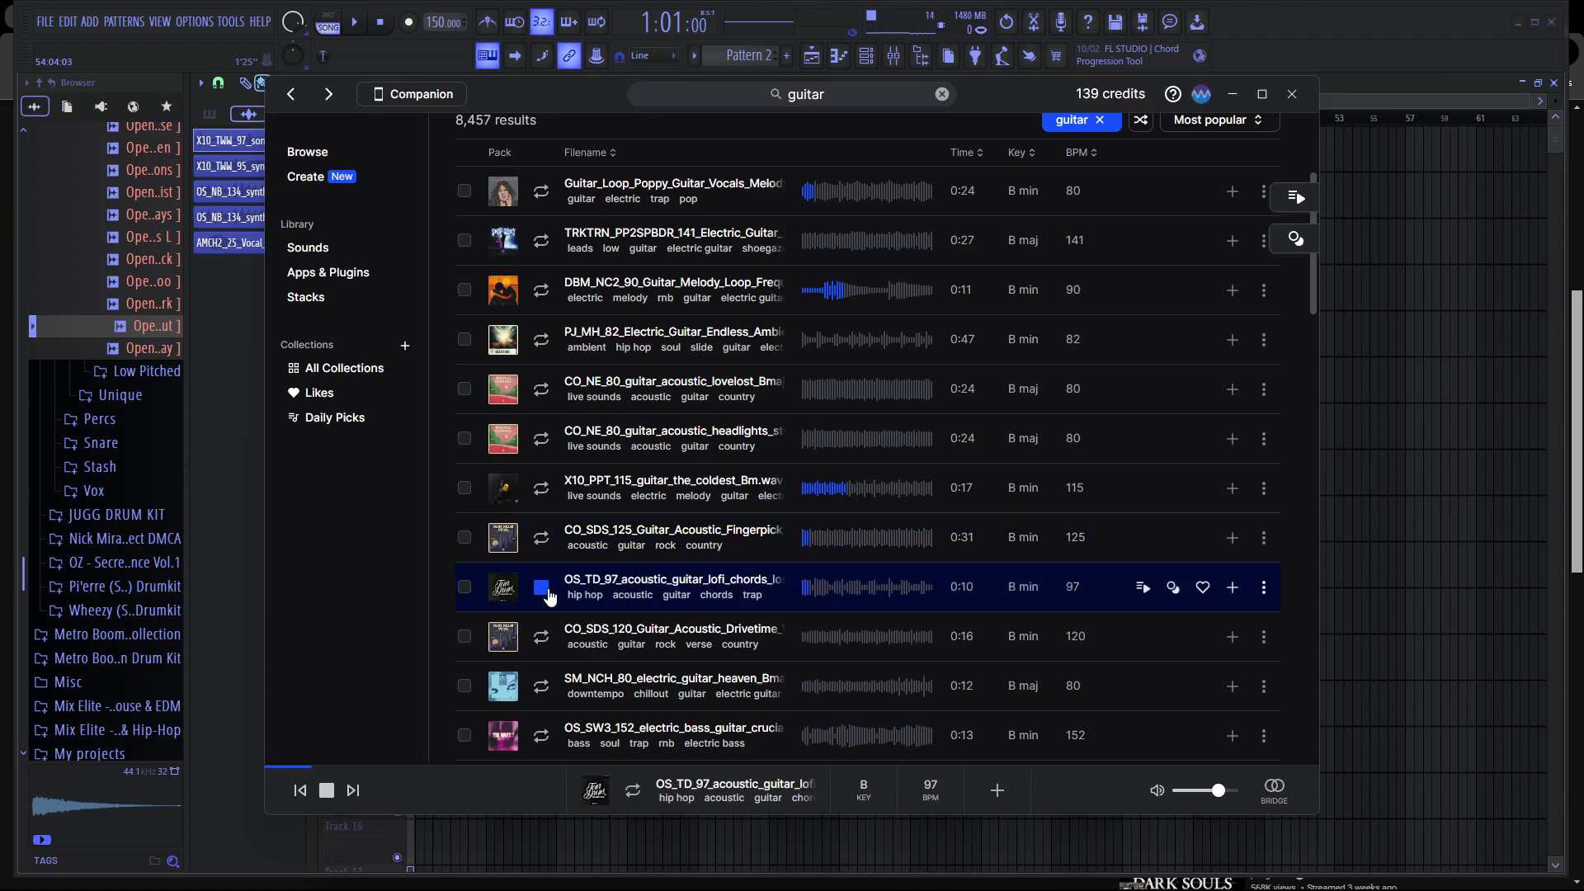
# Play the beat with the channel rack open and bring the Splice browser back up.
pyautogui.click(355, 22)
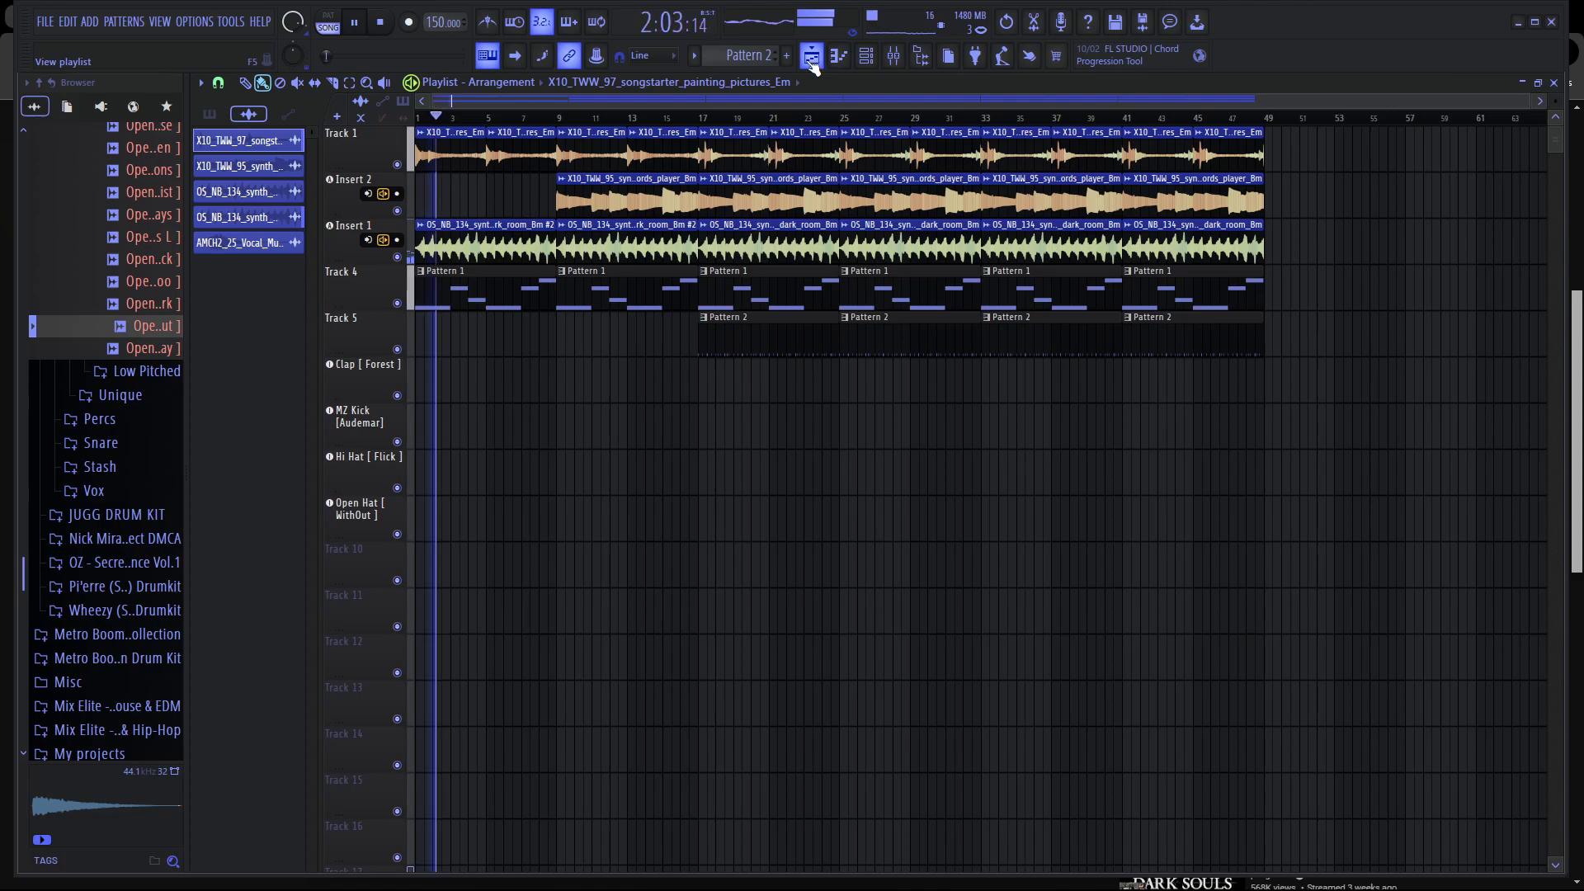
pyautogui.click(867, 55)
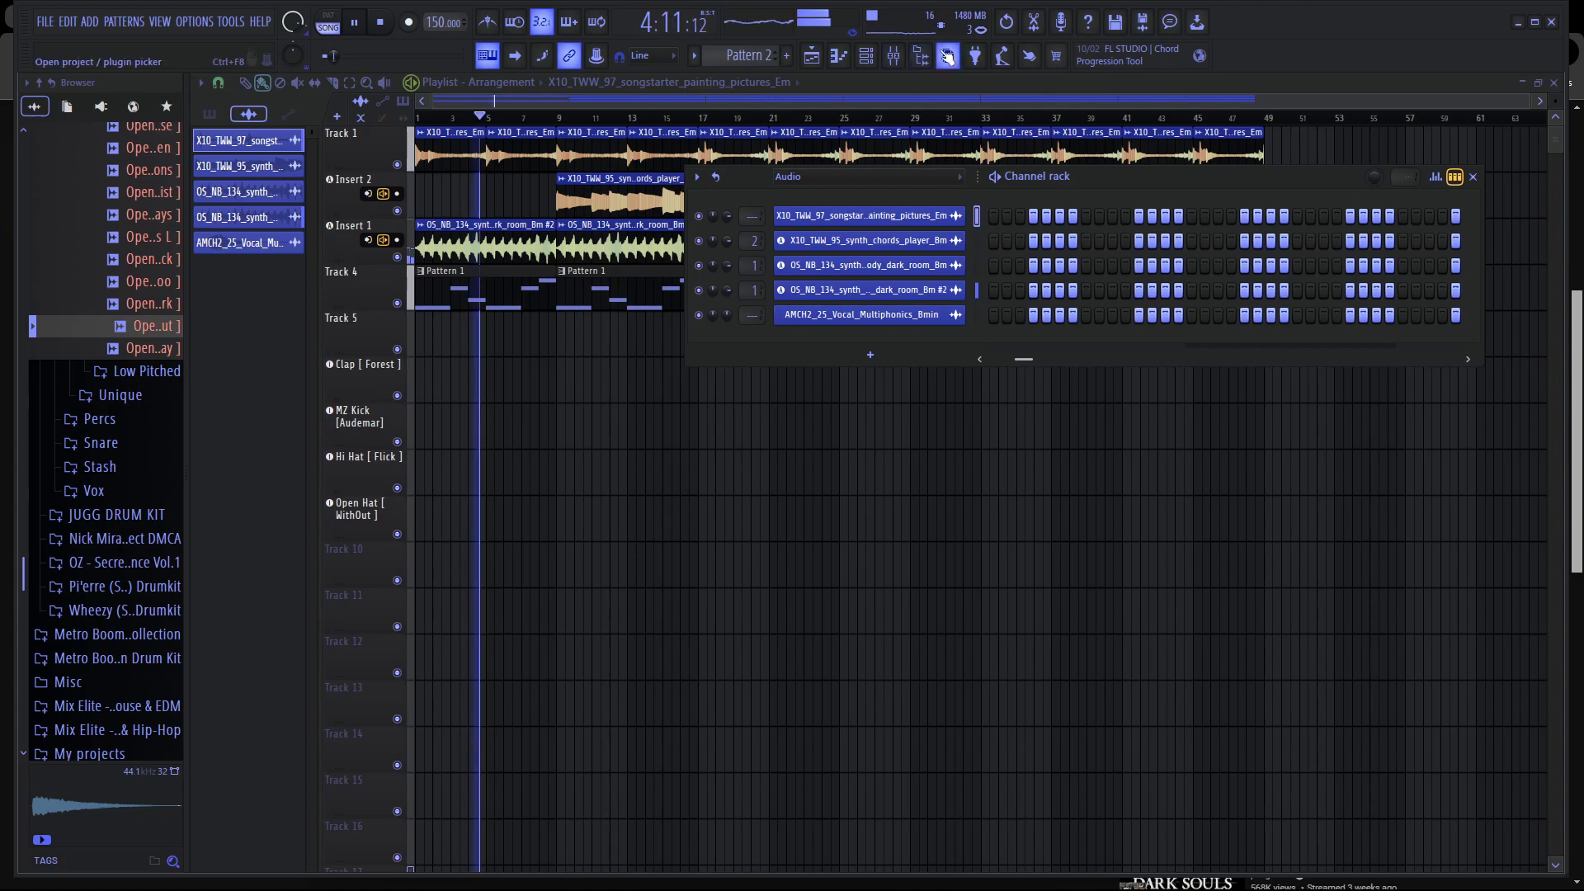
pyautogui.click(1121, 874)
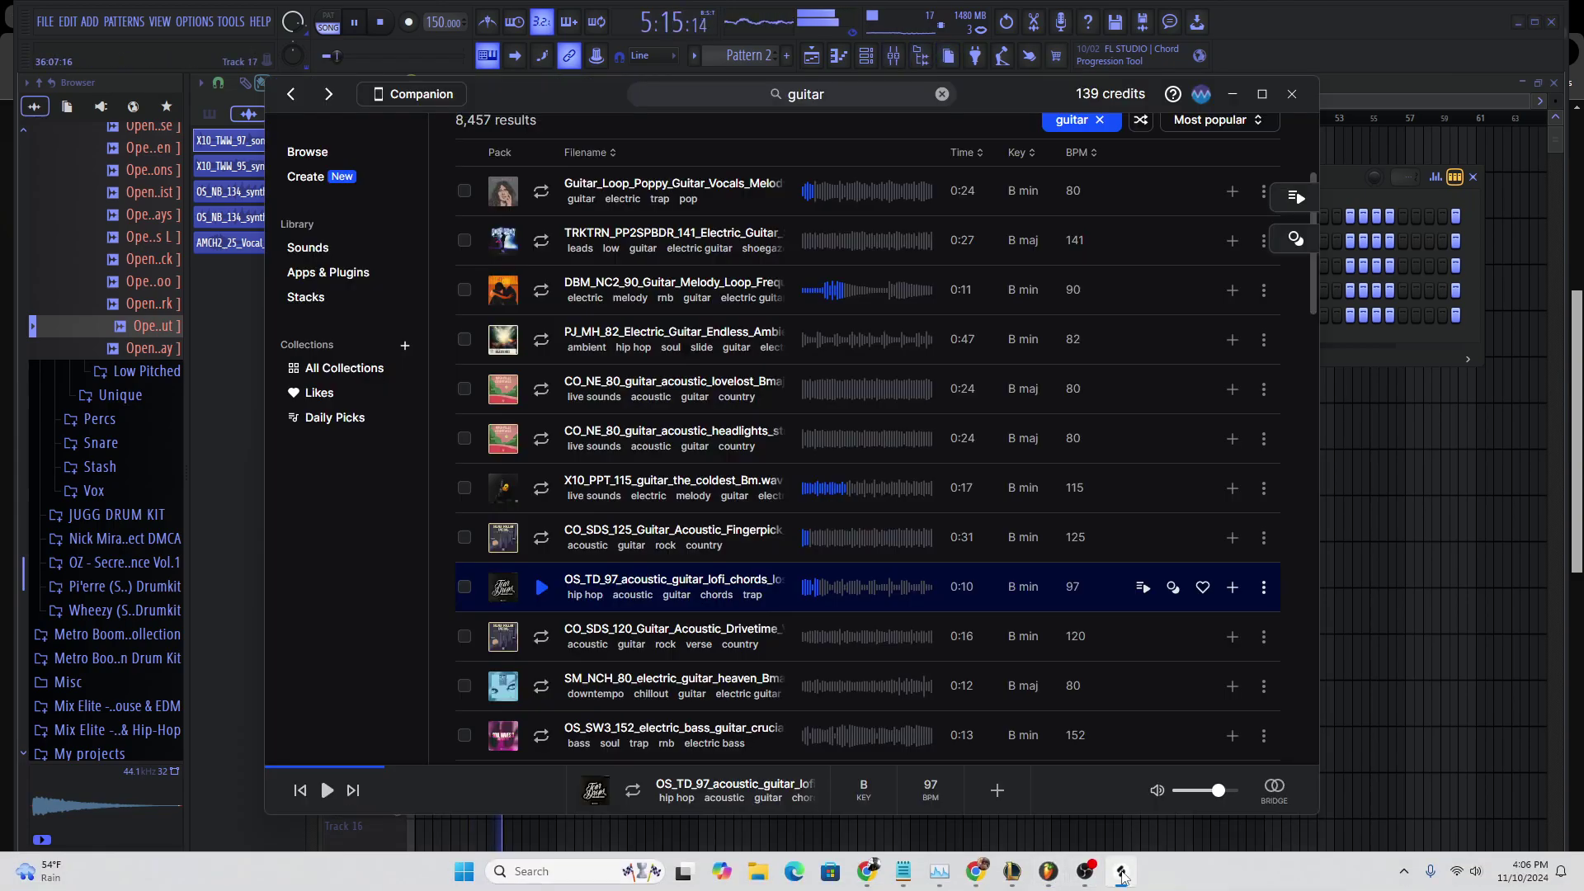
pyautogui.scroll(-2, 516, 684)
pyautogui.scroll(-1, 516, 683)
# Preview the 105 BPM, headlights, 141 BPM shoegaze, second 141 BPM and 130 BPM electric guitar loops.
pyautogui.click(541, 587)
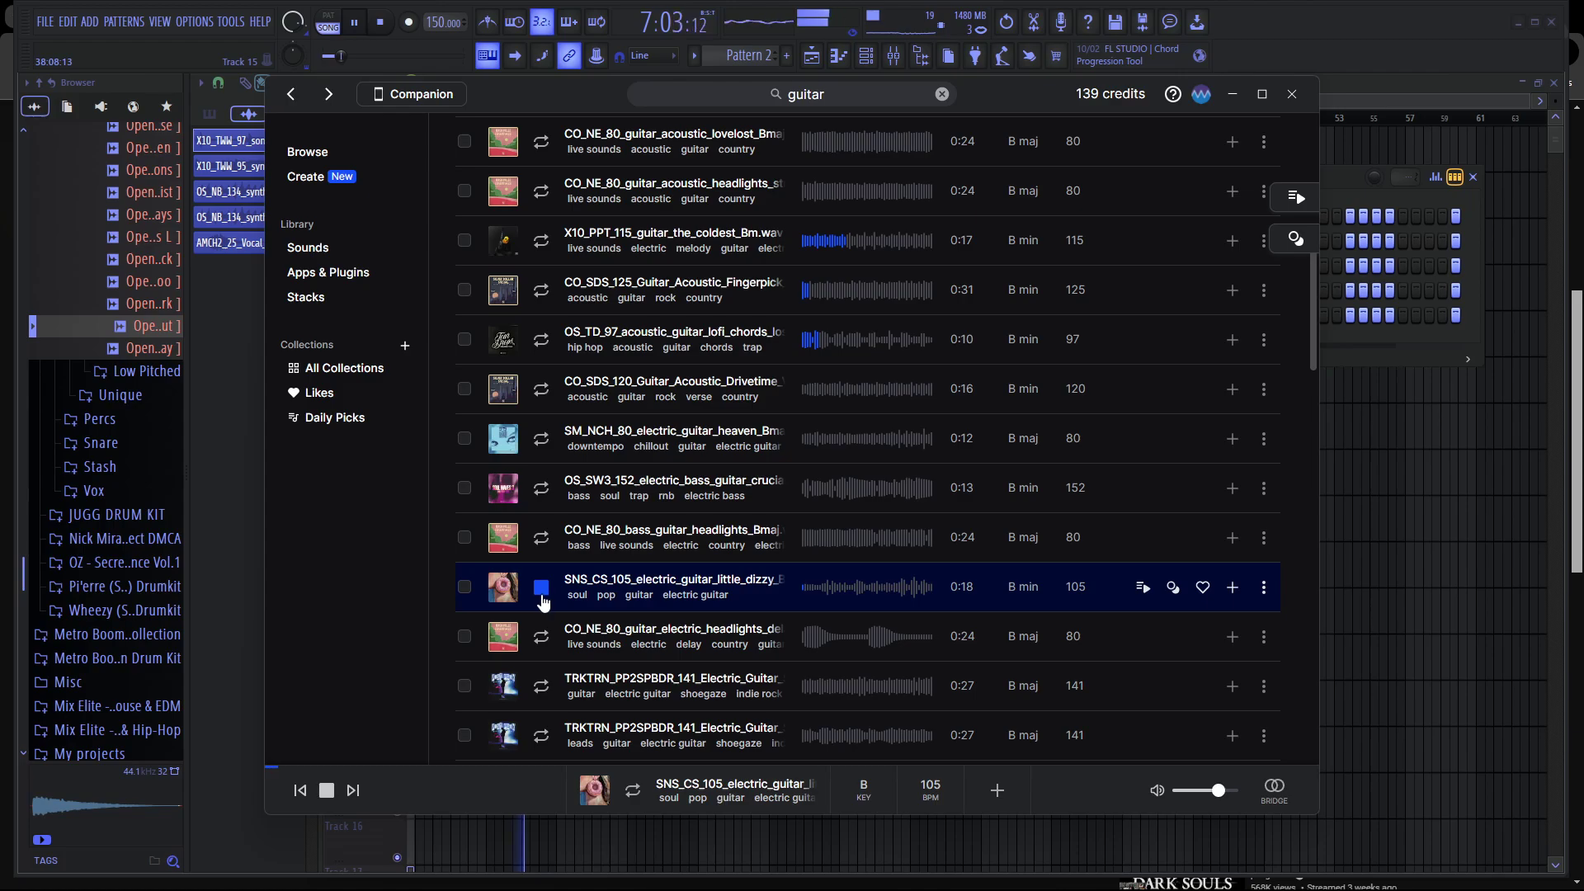
pyautogui.click(544, 644)
pyautogui.click(552, 686)
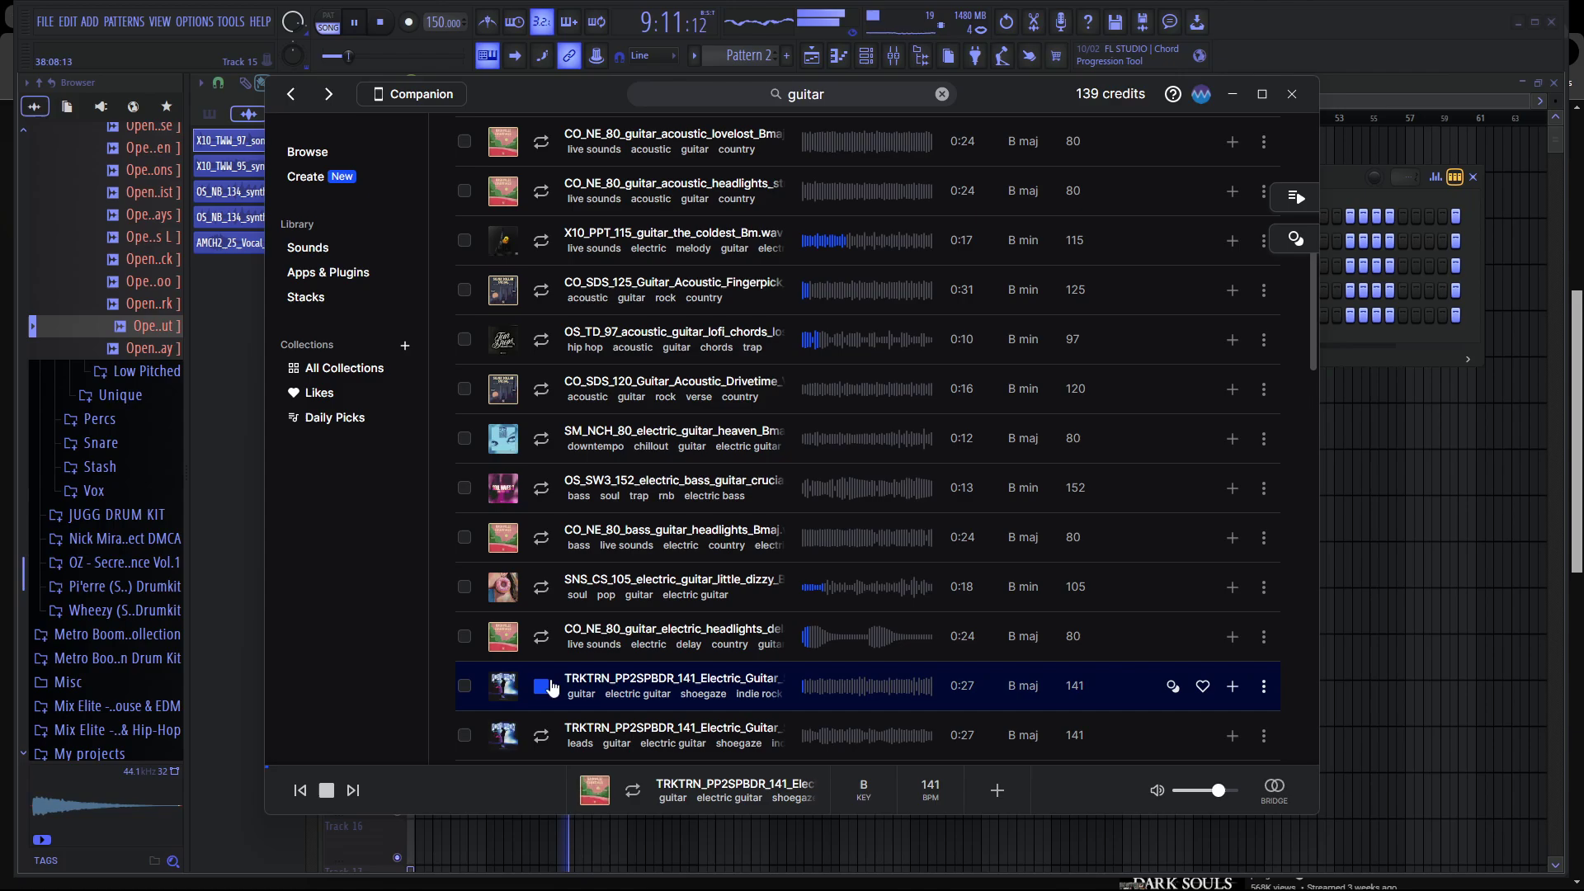
pyautogui.scroll(-5, 551, 707)
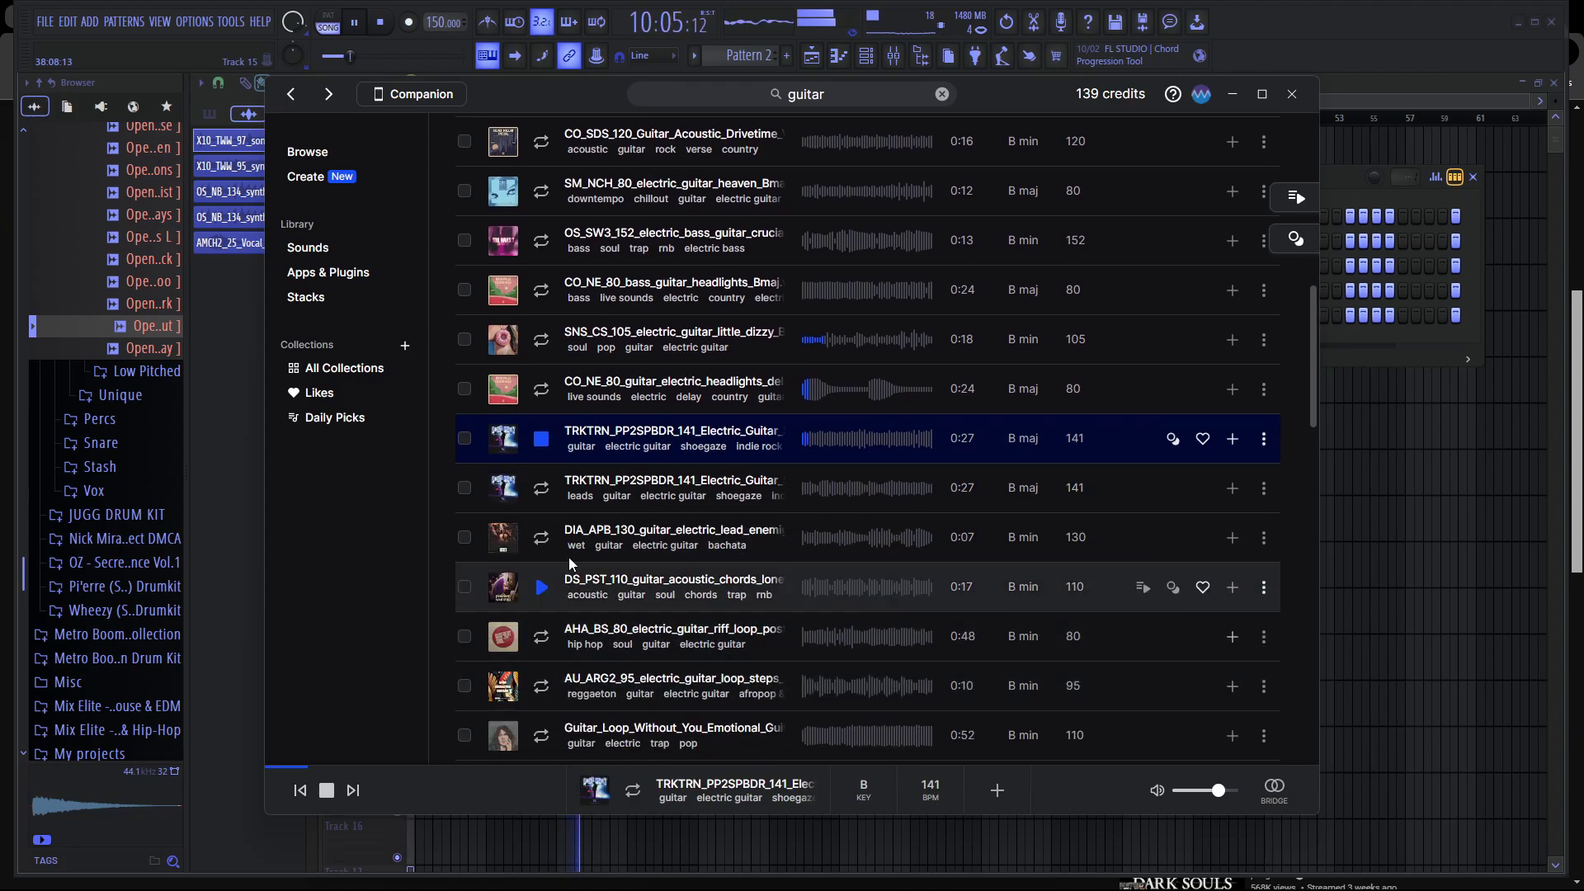
pyautogui.click(540, 502)
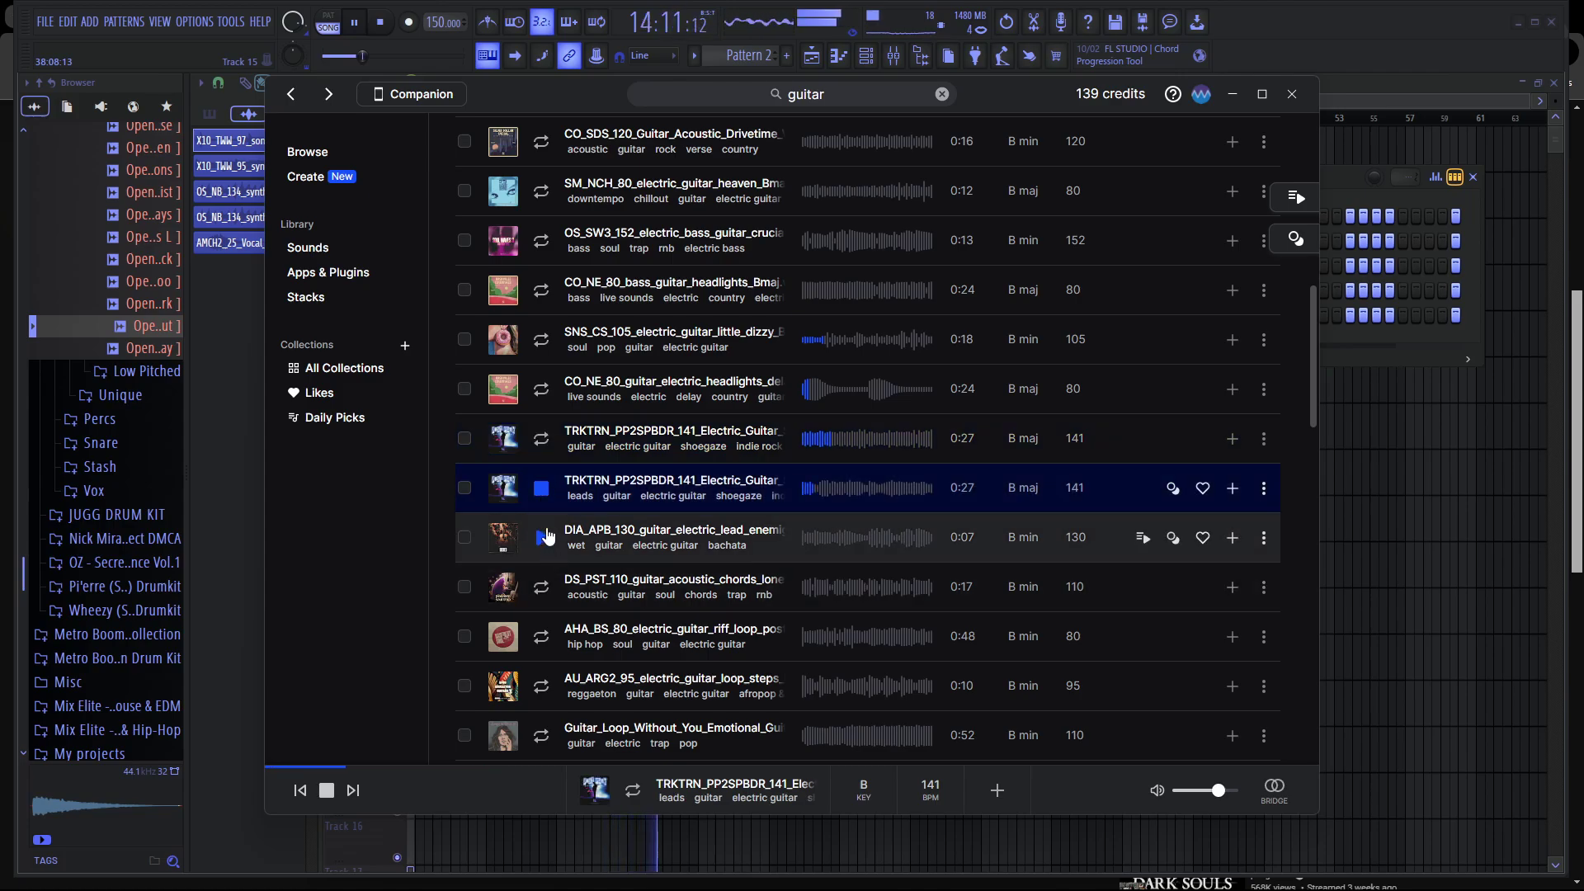
pyautogui.click(549, 535)
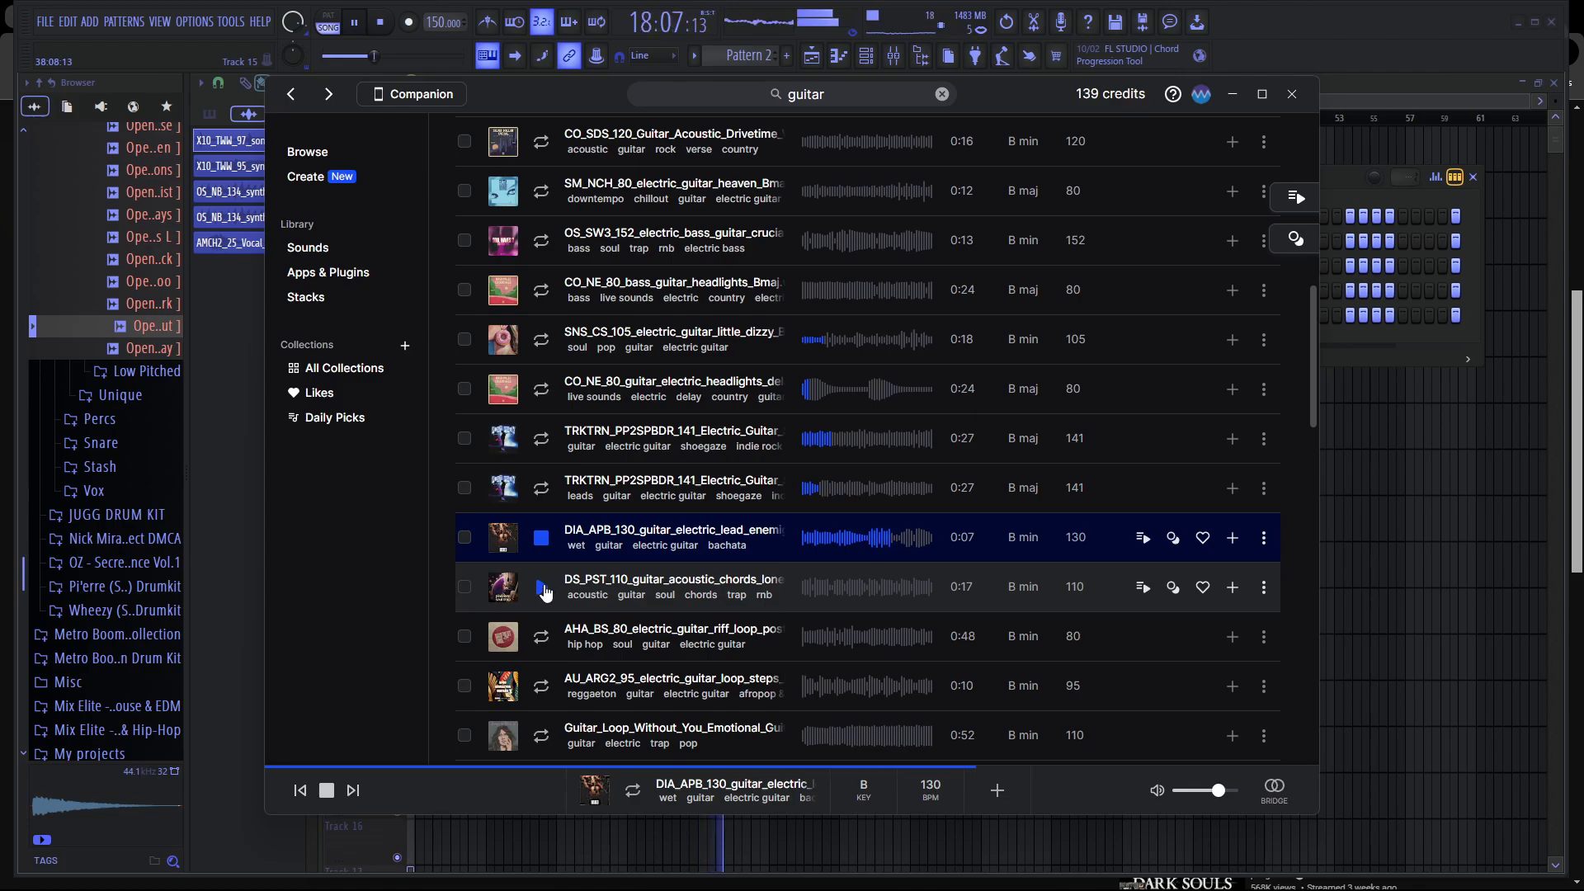
# Preview the 110, 80, 95, 110 and 153 BPM acoustic and guitar loops.
pyautogui.click(542, 588)
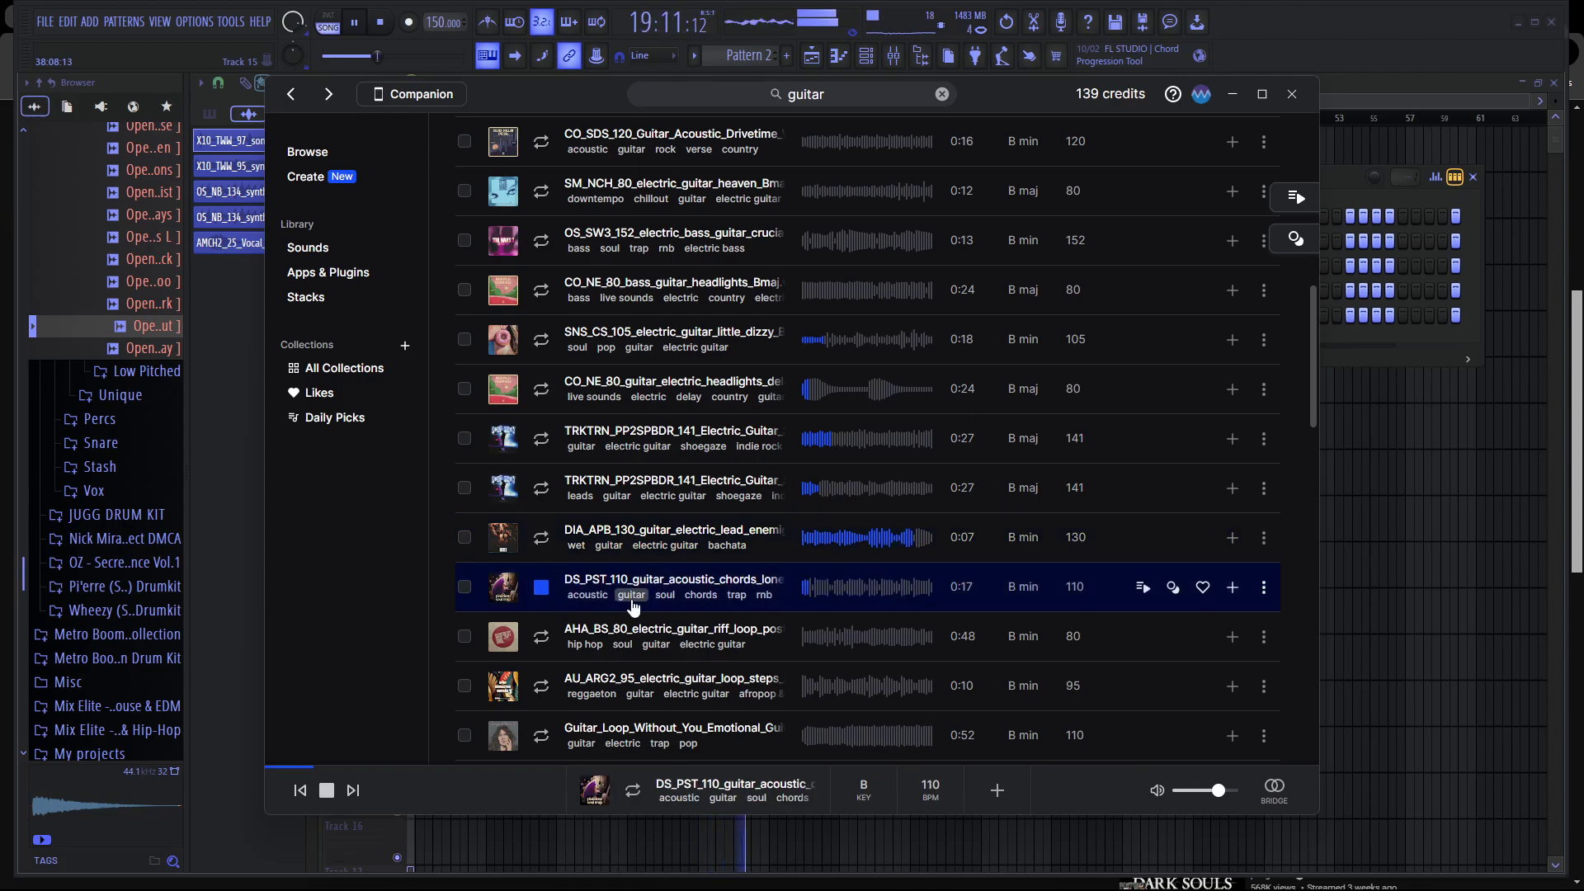
pyautogui.click(558, 639)
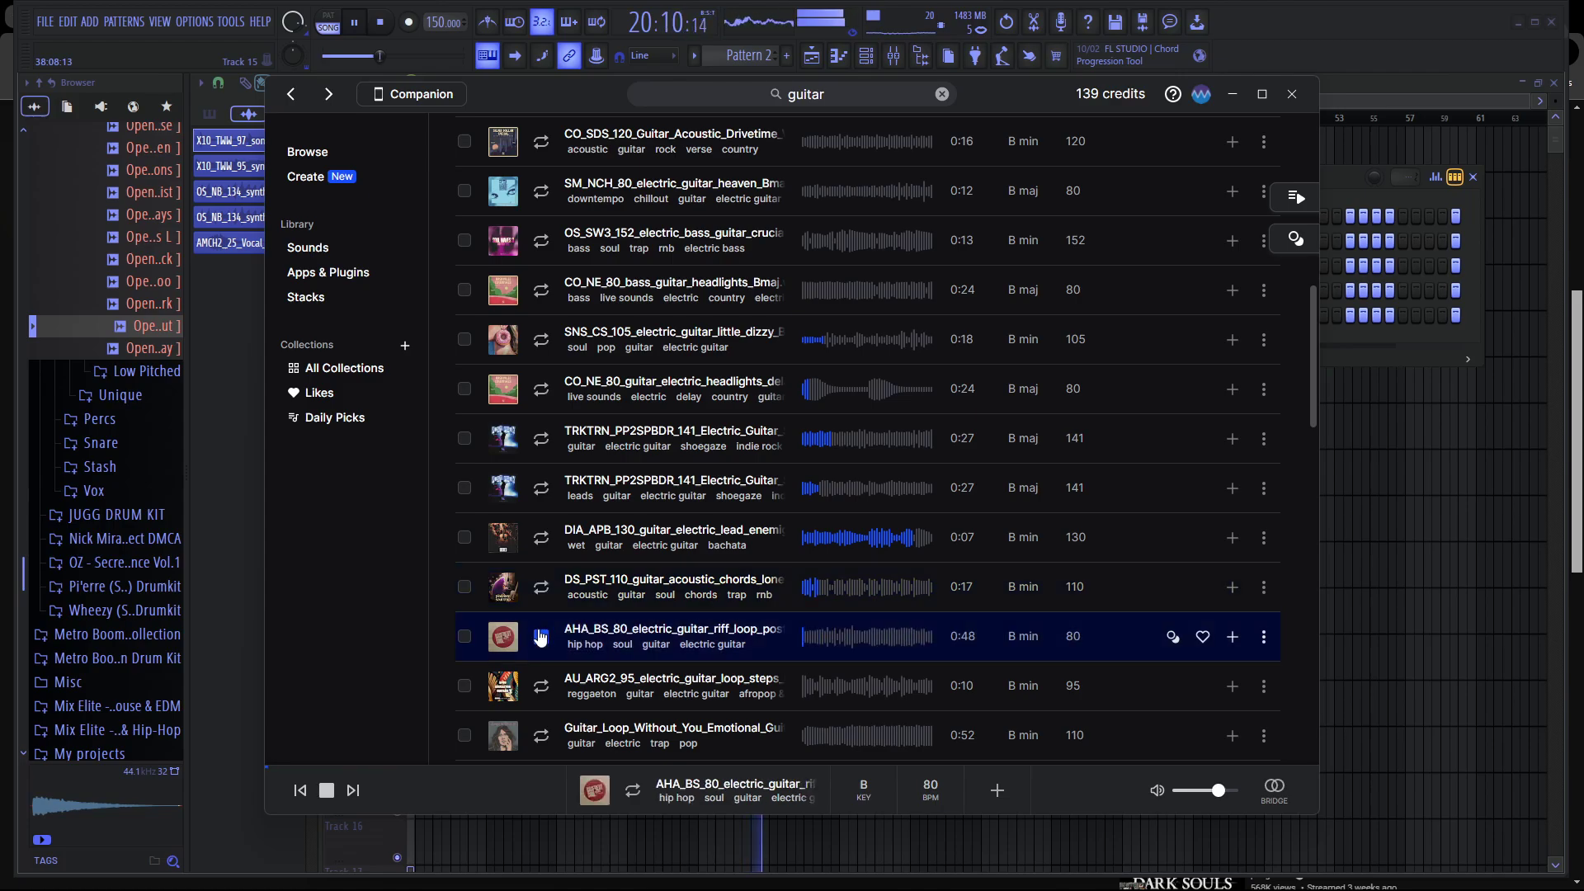
pyautogui.click(542, 686)
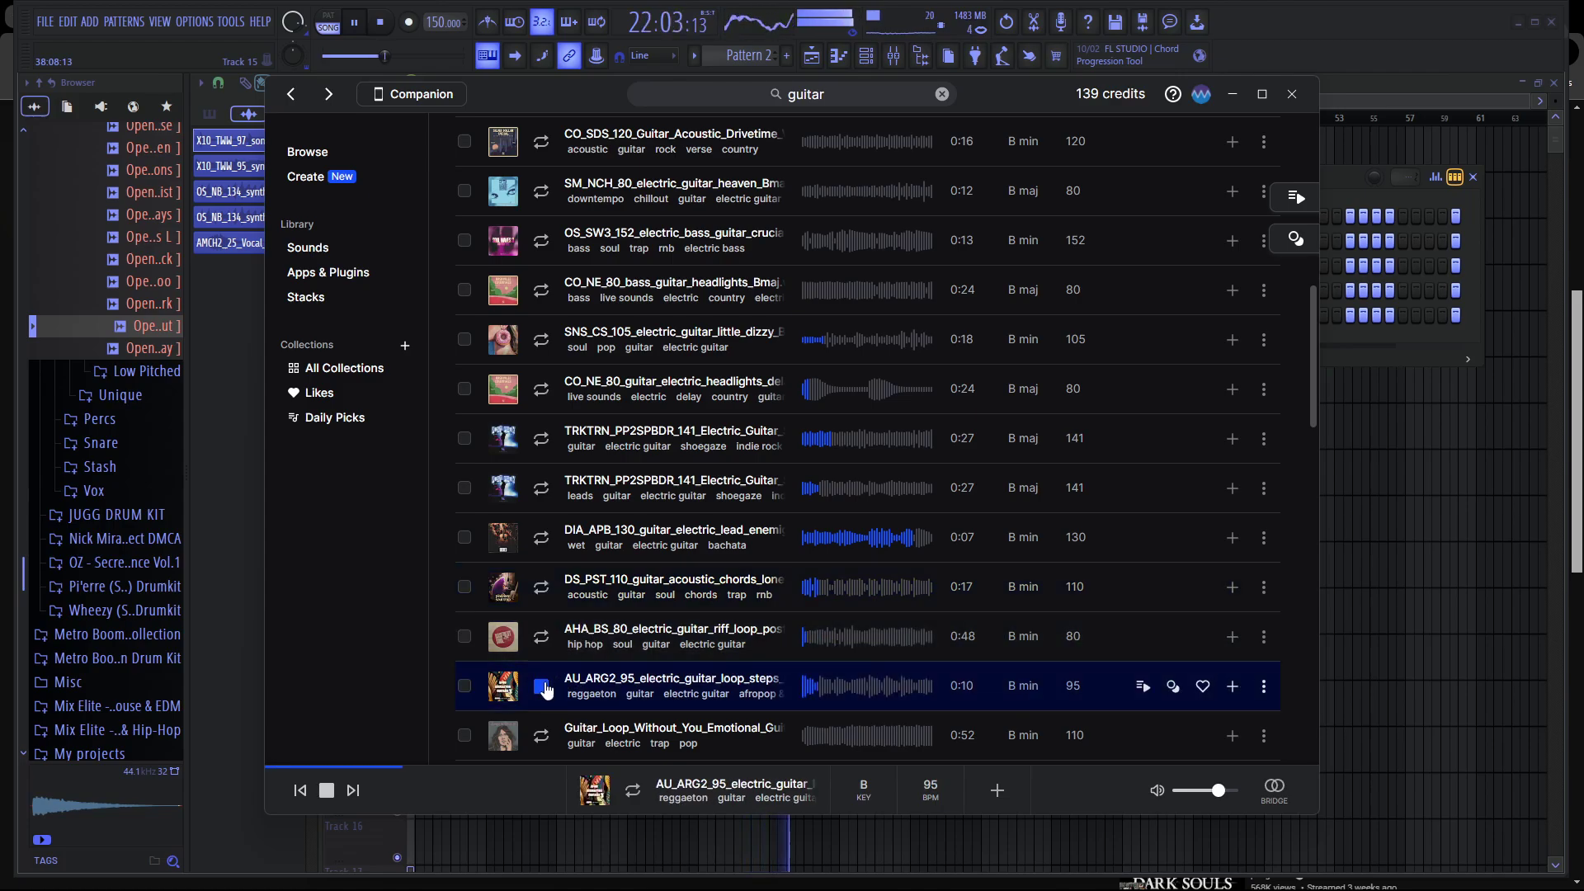
pyautogui.scroll(-4, 546, 677)
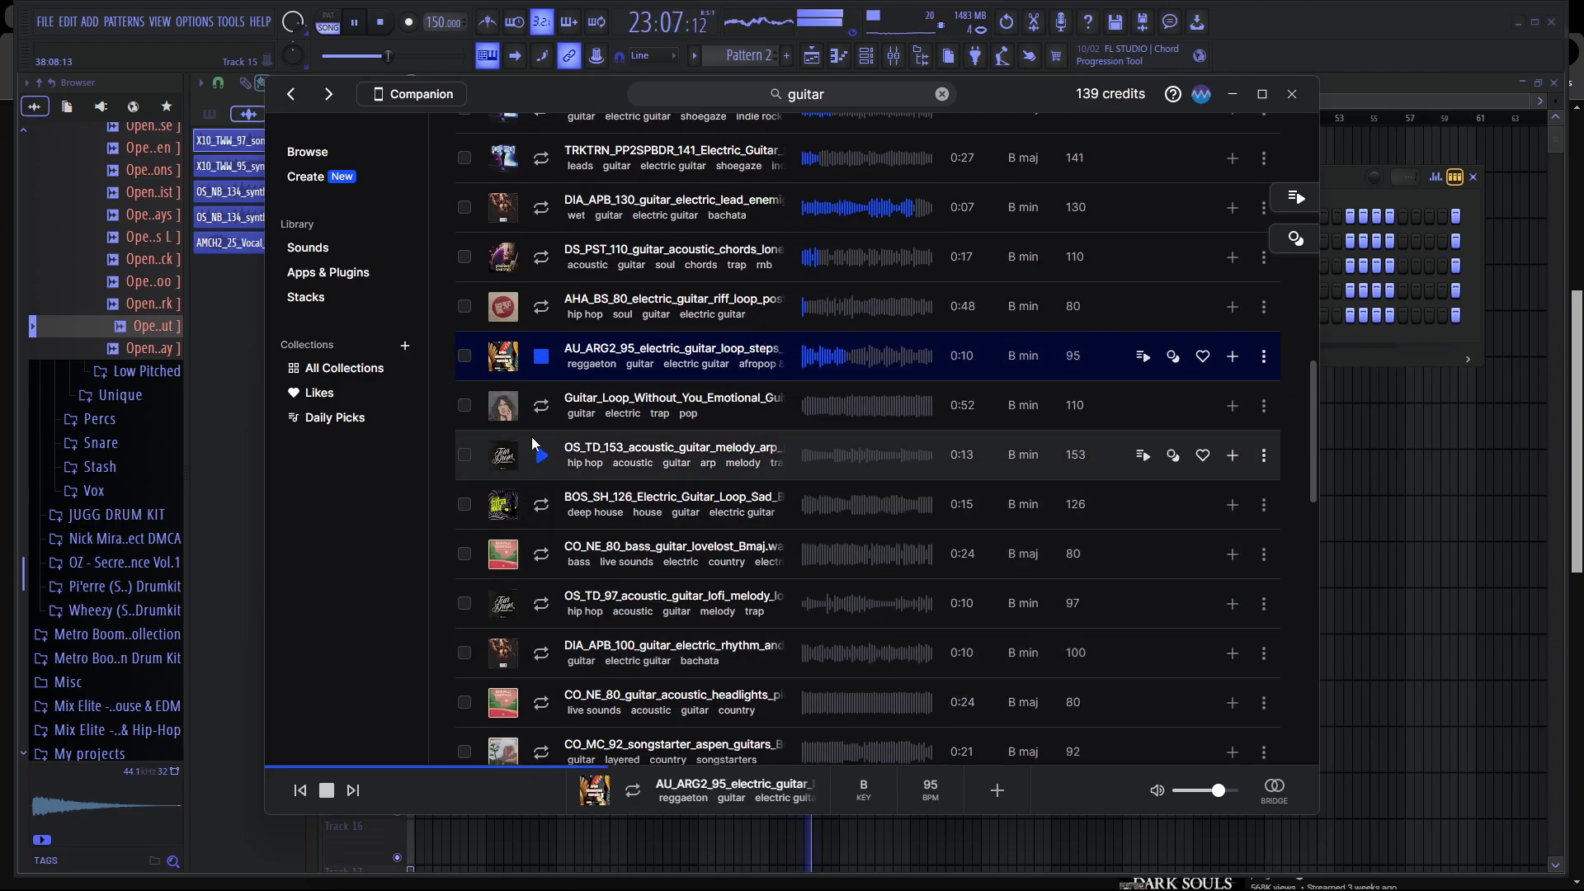
pyautogui.click(542, 406)
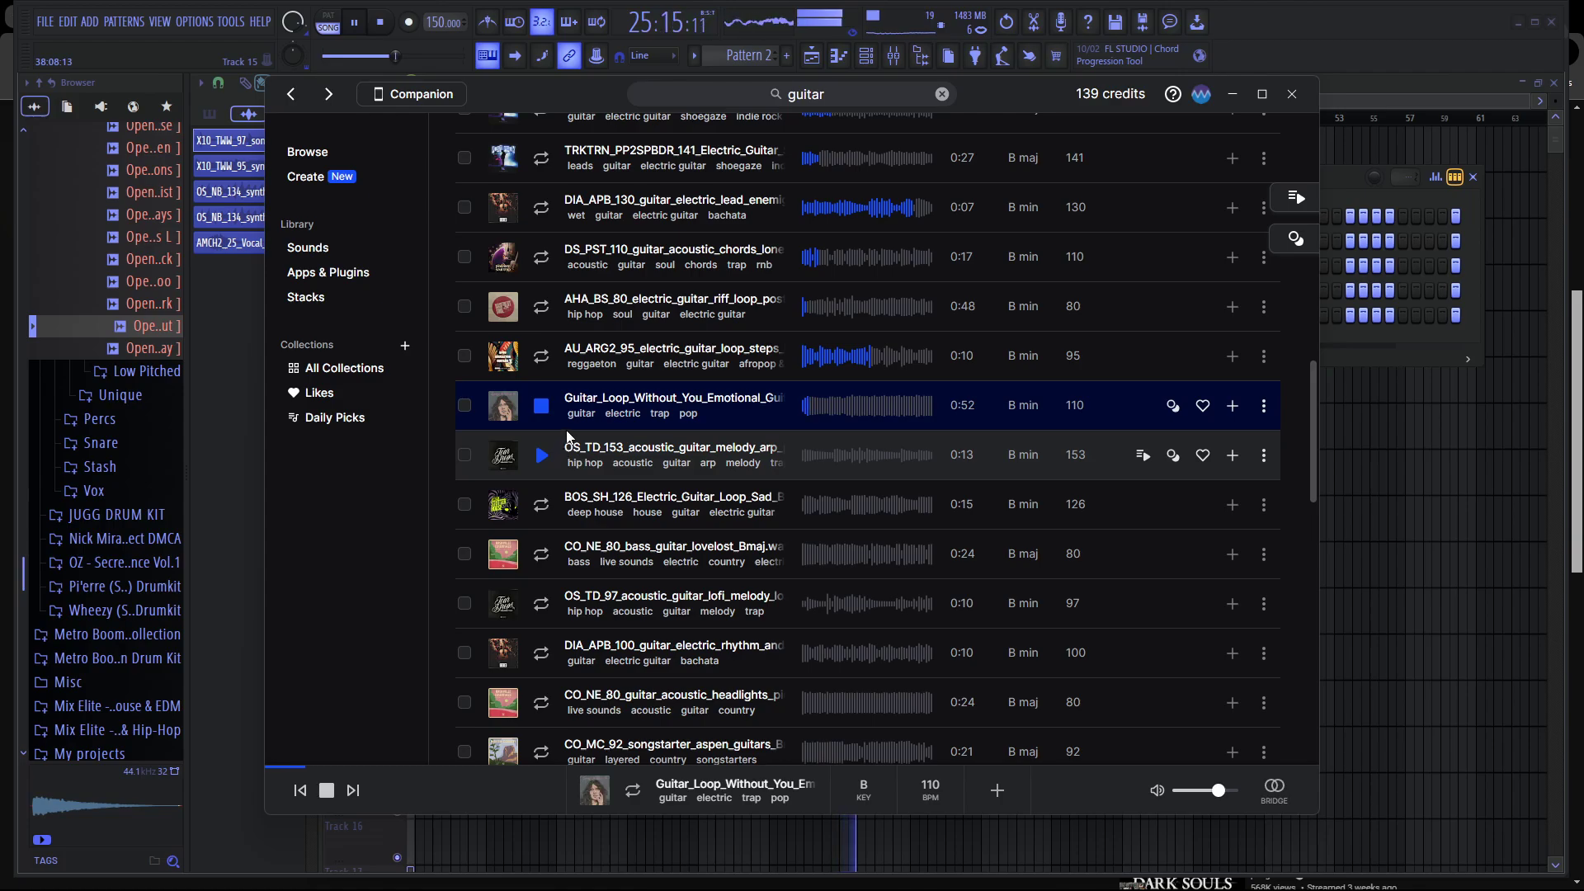
pyautogui.click(541, 460)
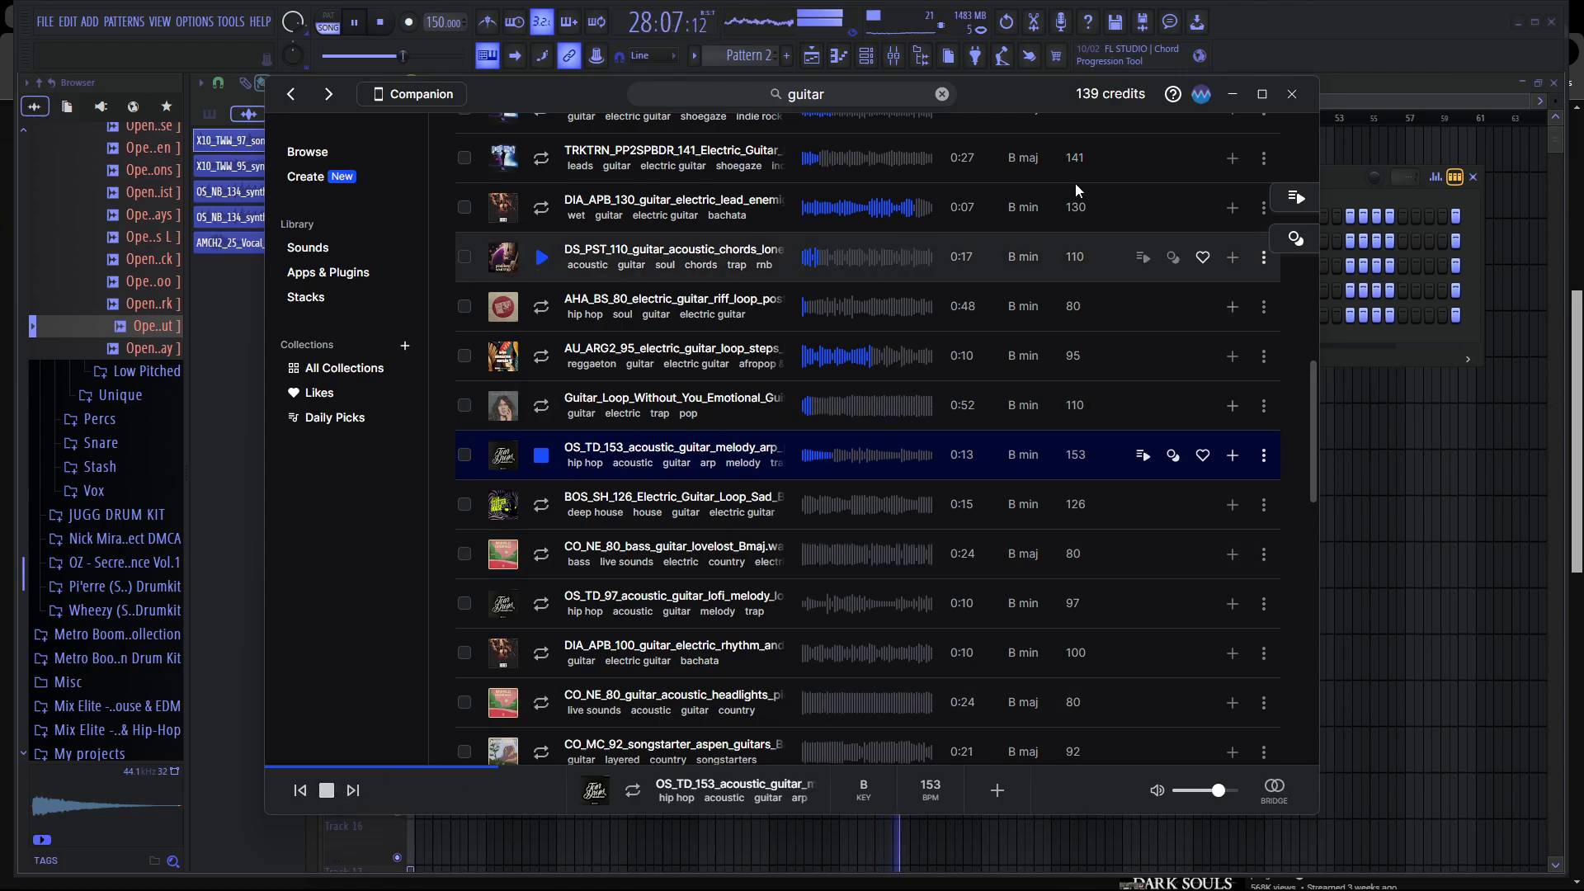
# Close the Splice browser, pause the song and bring up the OBS window.
pyautogui.click(1292, 93)
pyautogui.click(361, 25)
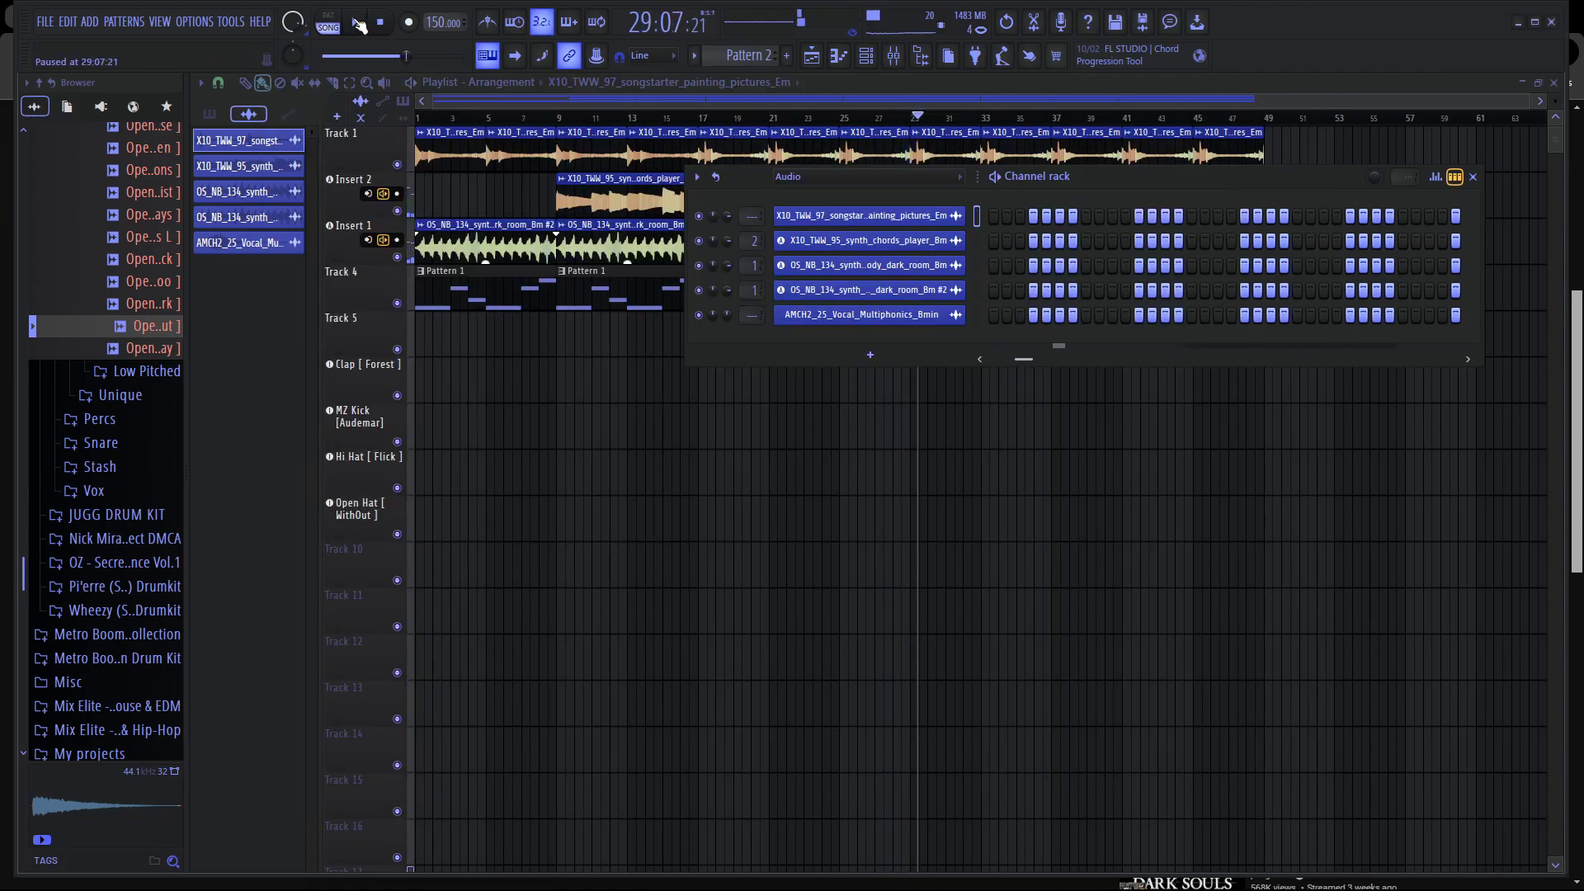
pyautogui.click(1096, 873)
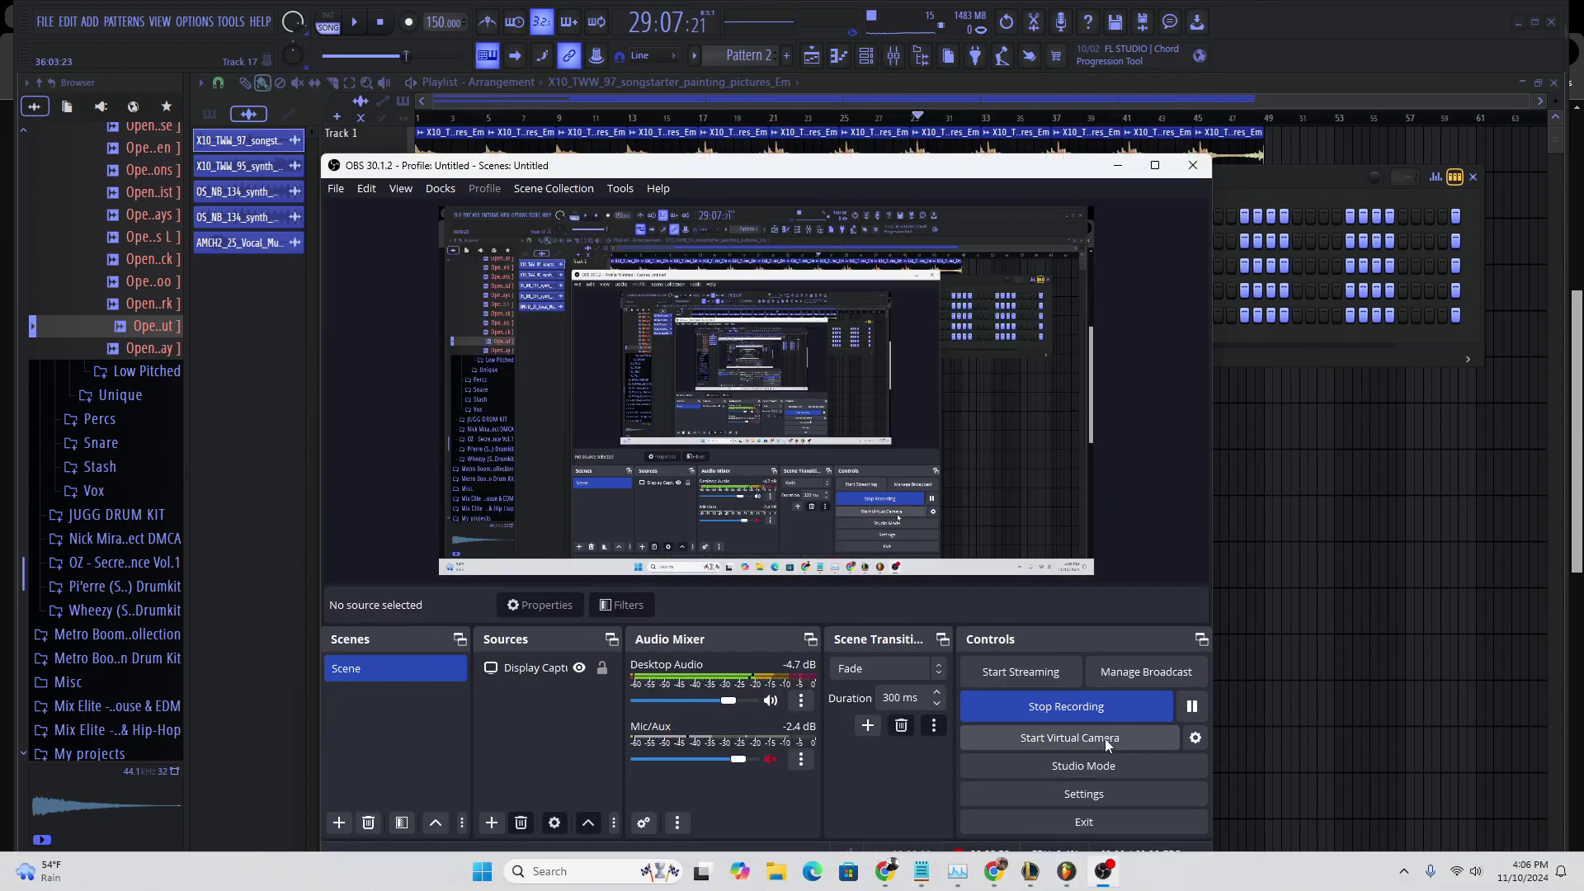